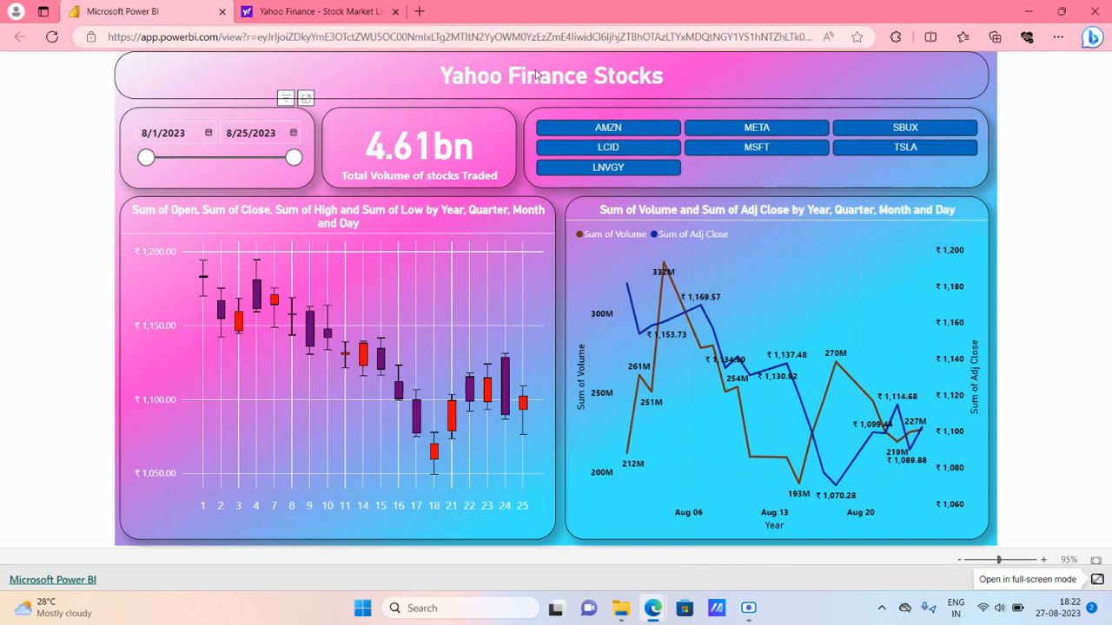
- Set the dashboard's date range to 8/12/2023 through 8/25/2023 and inspect the candlestick for day 17
left_click(363, 12)
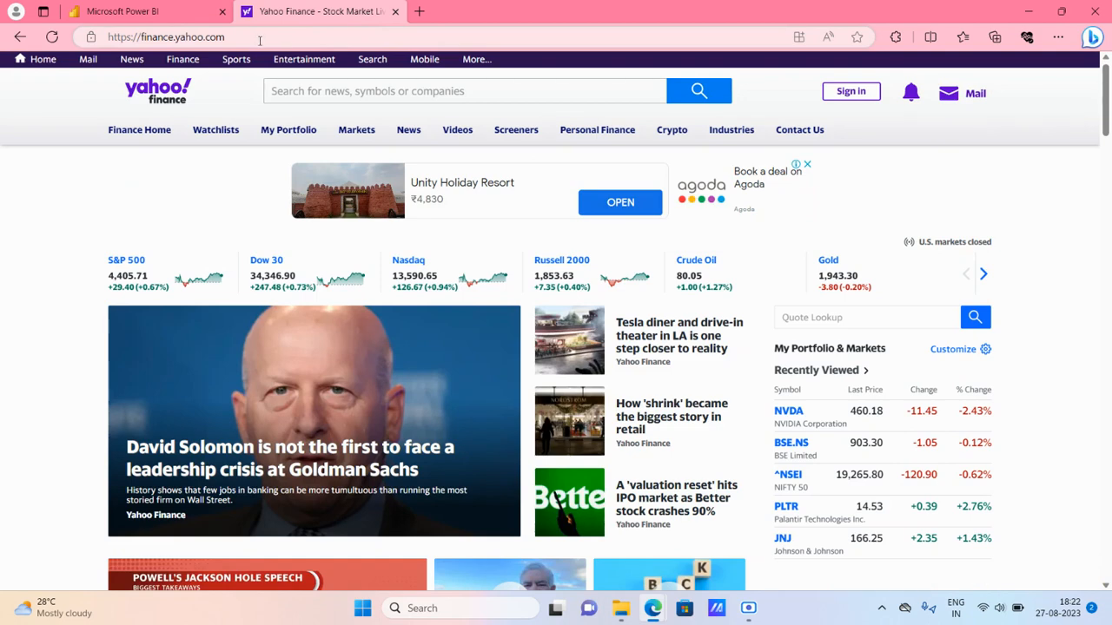
left_click(192, 11)
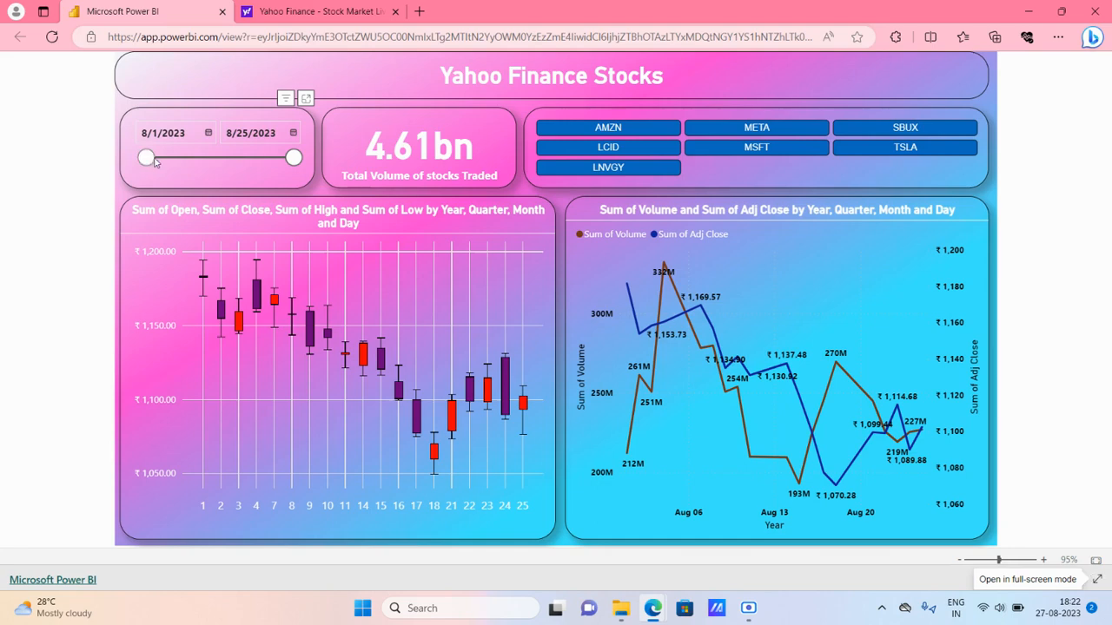
left_click_drag(149, 159, 216, 162)
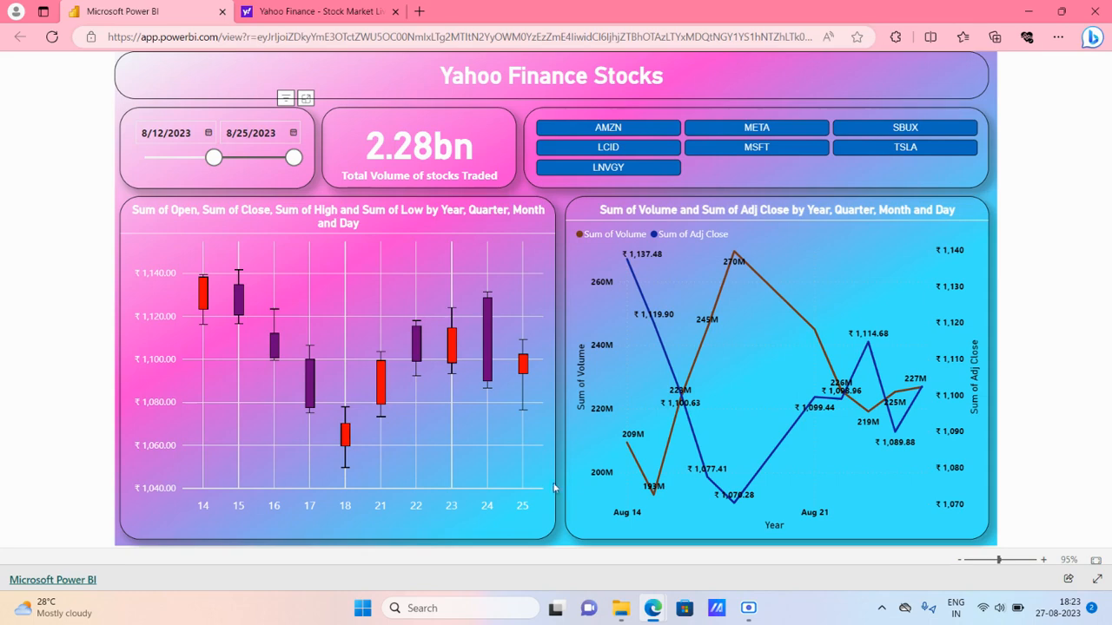
mouse_move(311, 388)
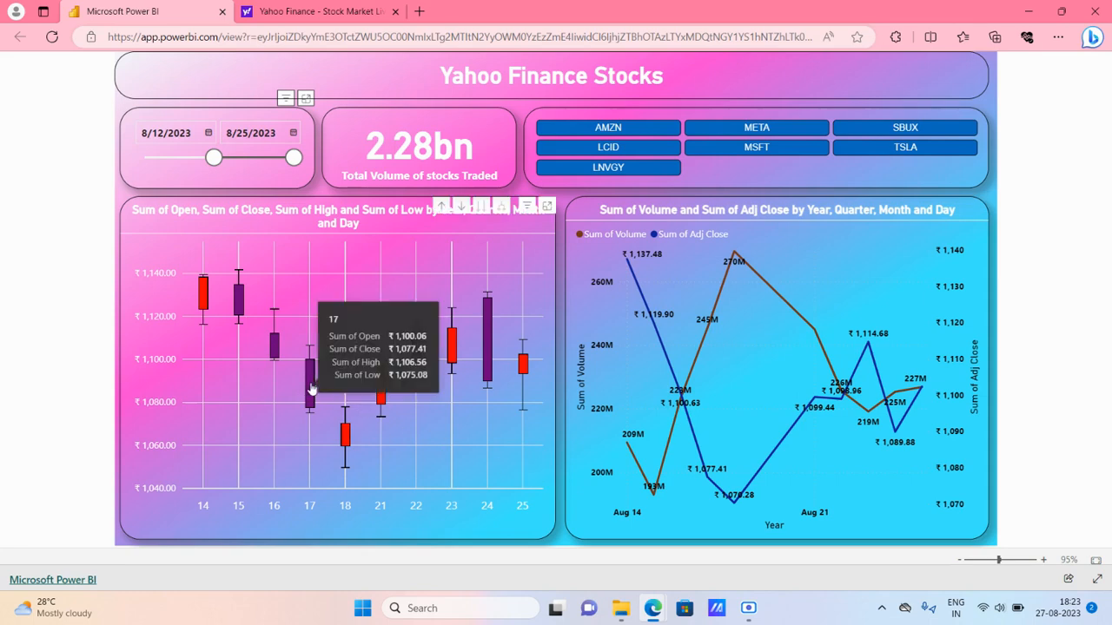
- Filter the dashboard to AMZN and inspect its daily prices in the candlestick chart and its volume line
left_click(636, 130)
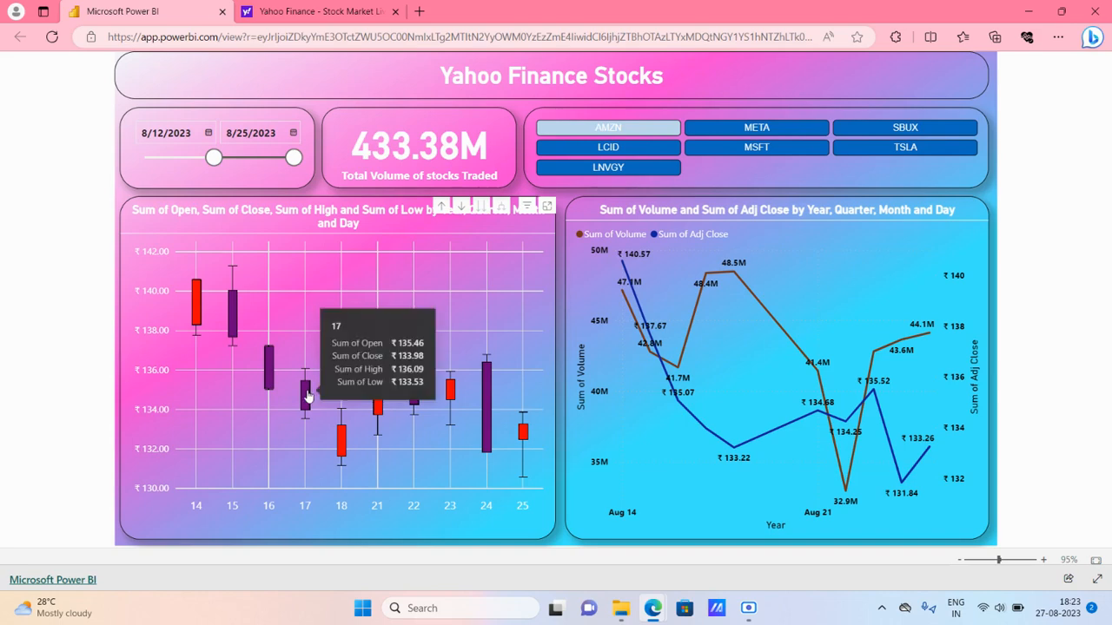
mouse_move(341, 438)
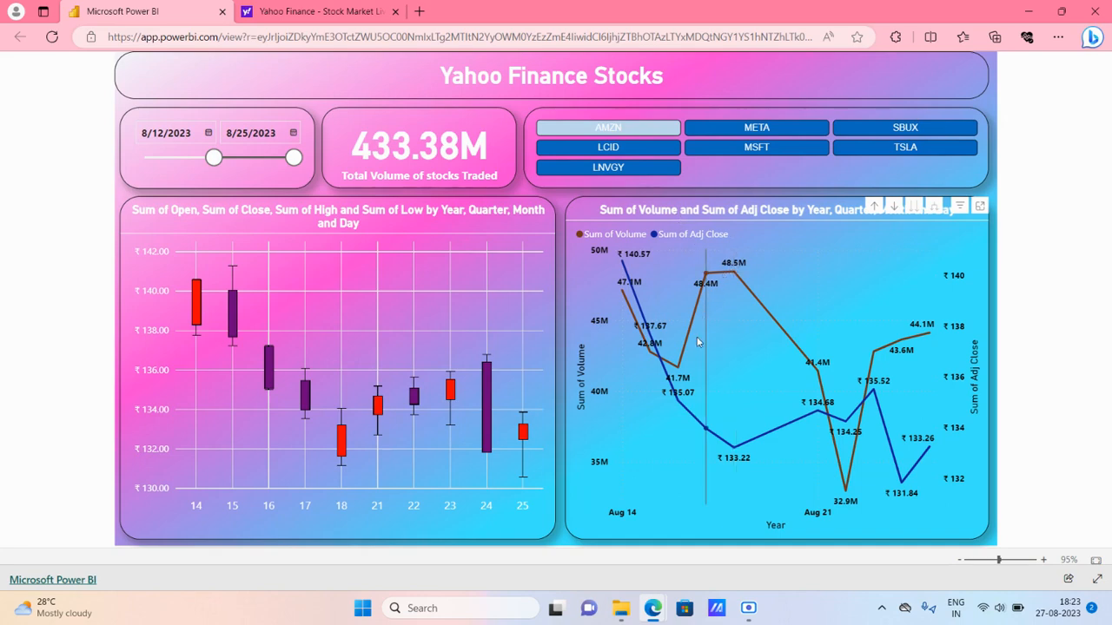
mouse_move(695, 341)
mouse_move(726, 274)
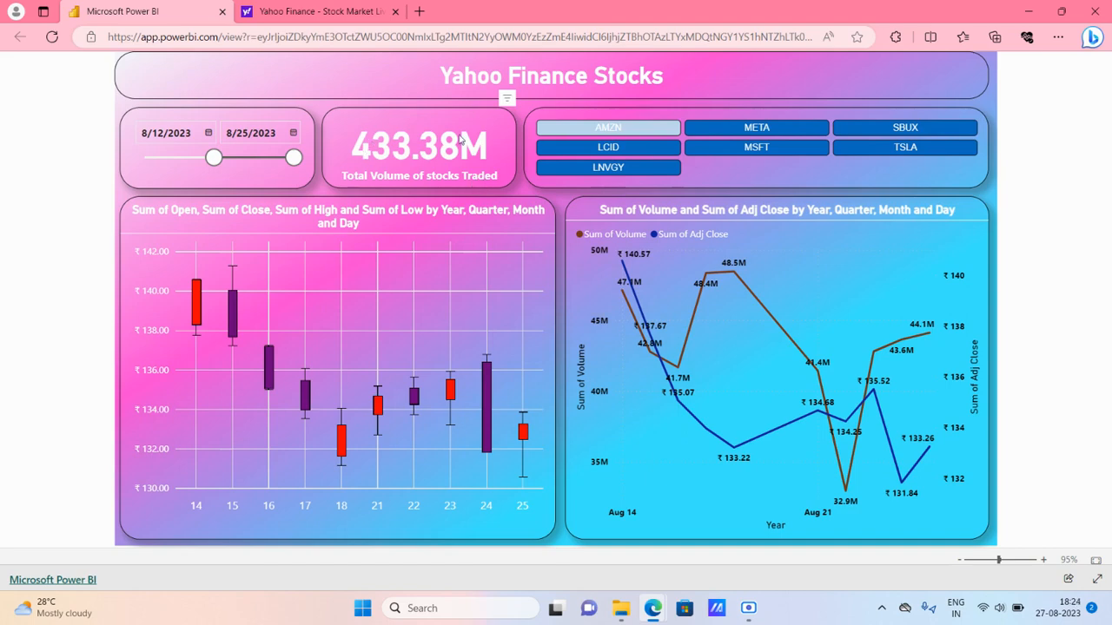
- Switch the stock filter from AMZN to META, view its charts, and clear the filter to show all stocks
left_click(628, 132)
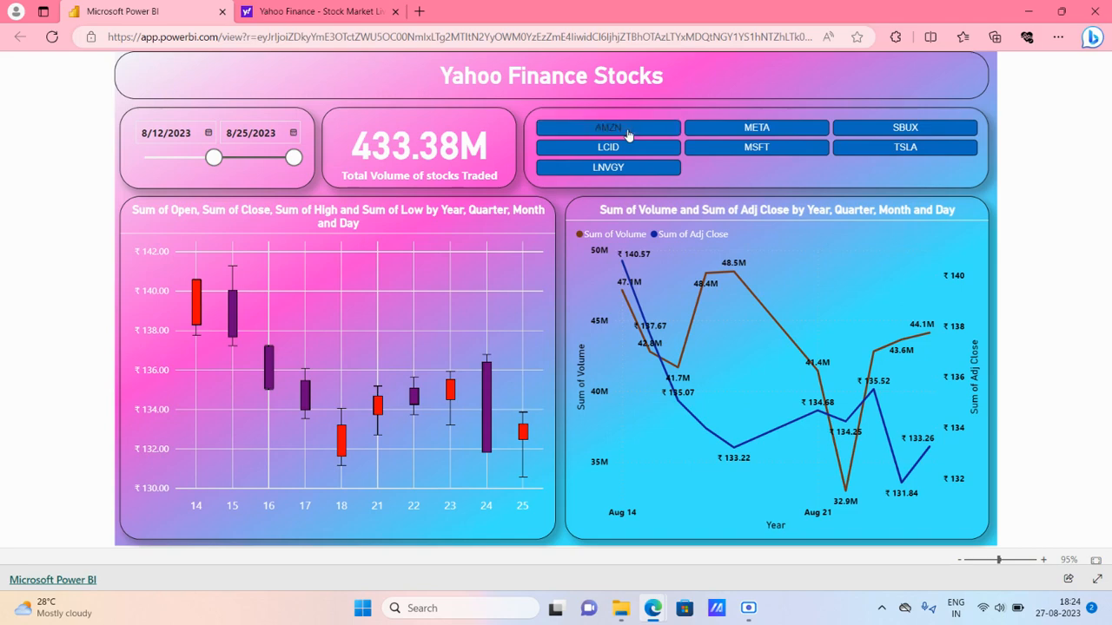
left_click(744, 130)
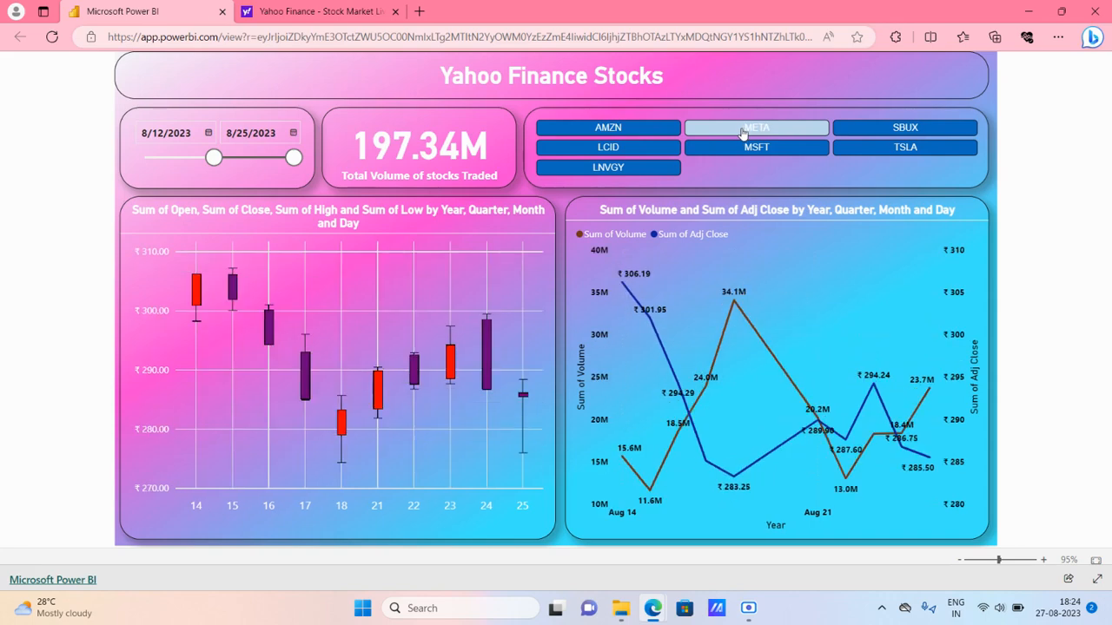
left_click(743, 132)
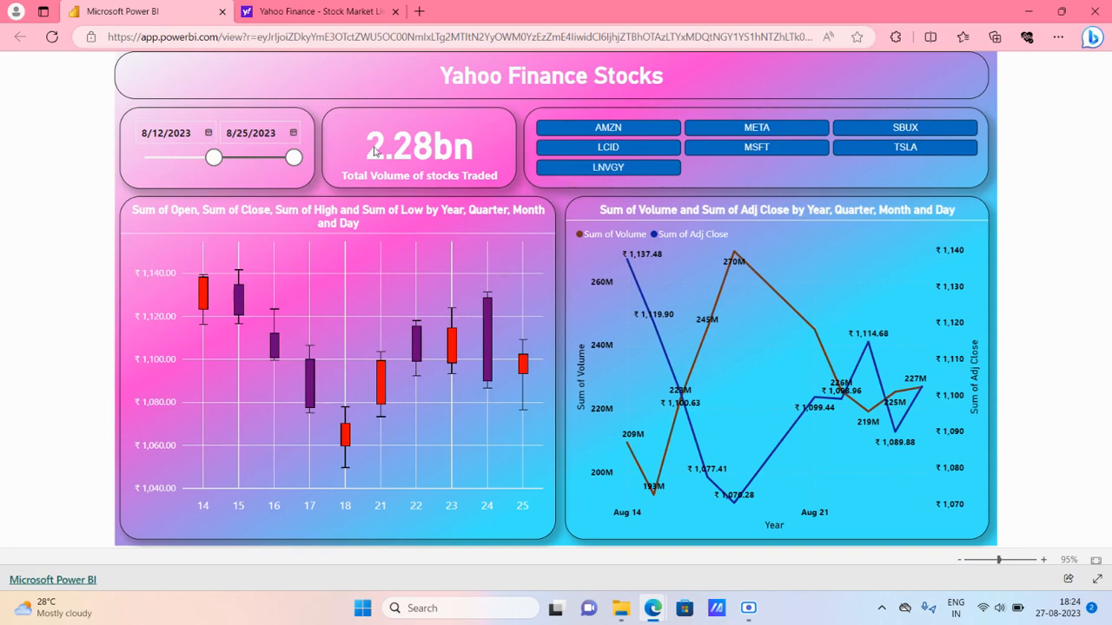
- Switch to the Yahoo Finance site and open its list of the most active stocks
left_click(320, 12)
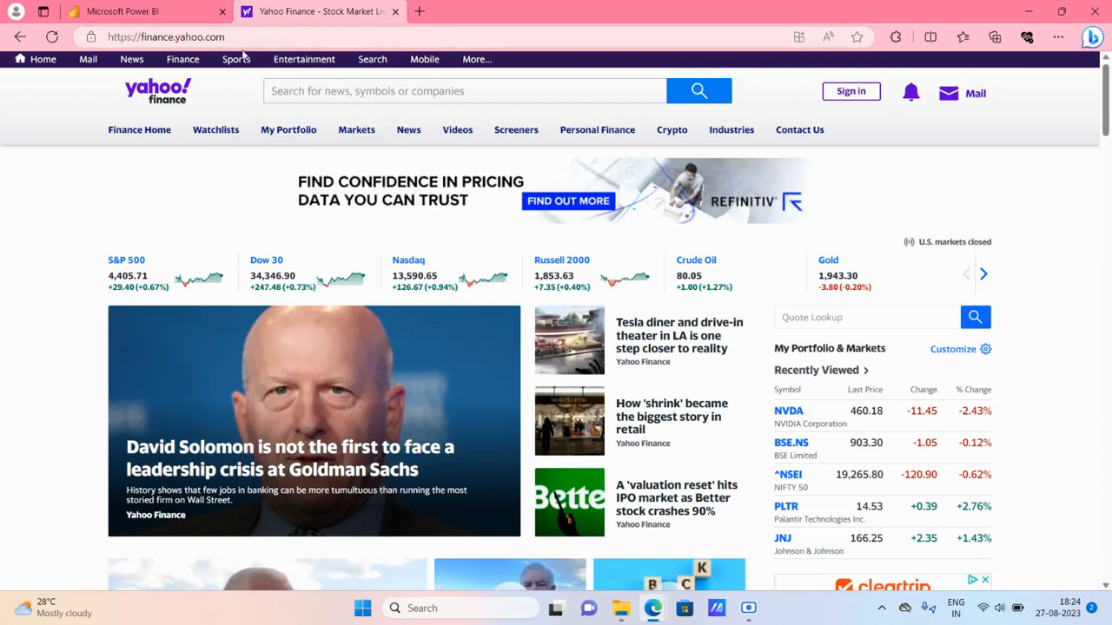
mouse_move(352, 132)
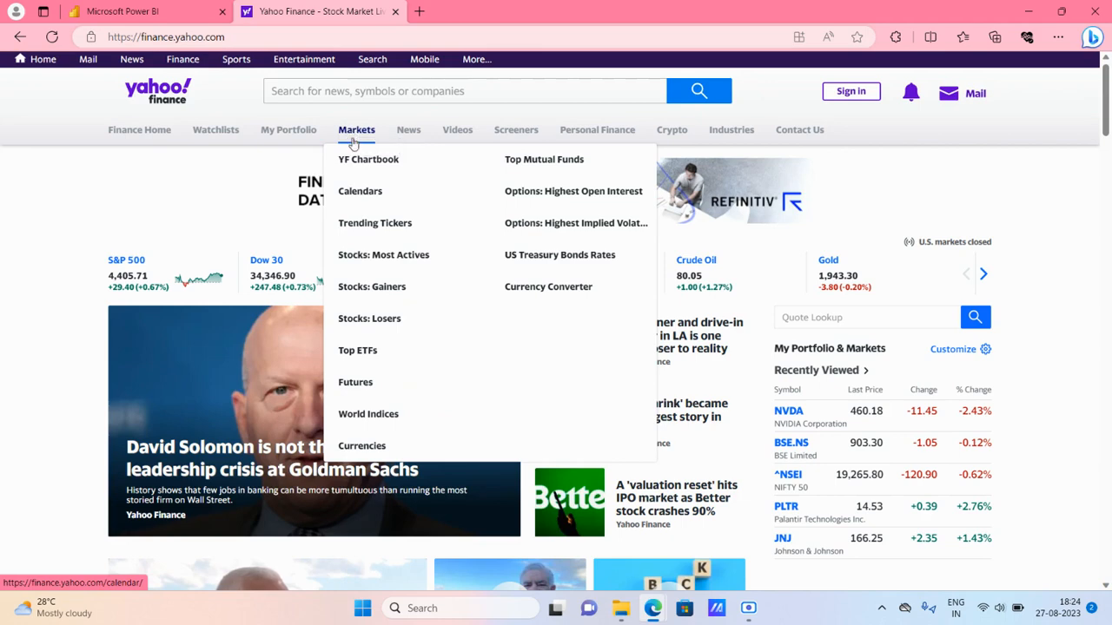
left_click(373, 254)
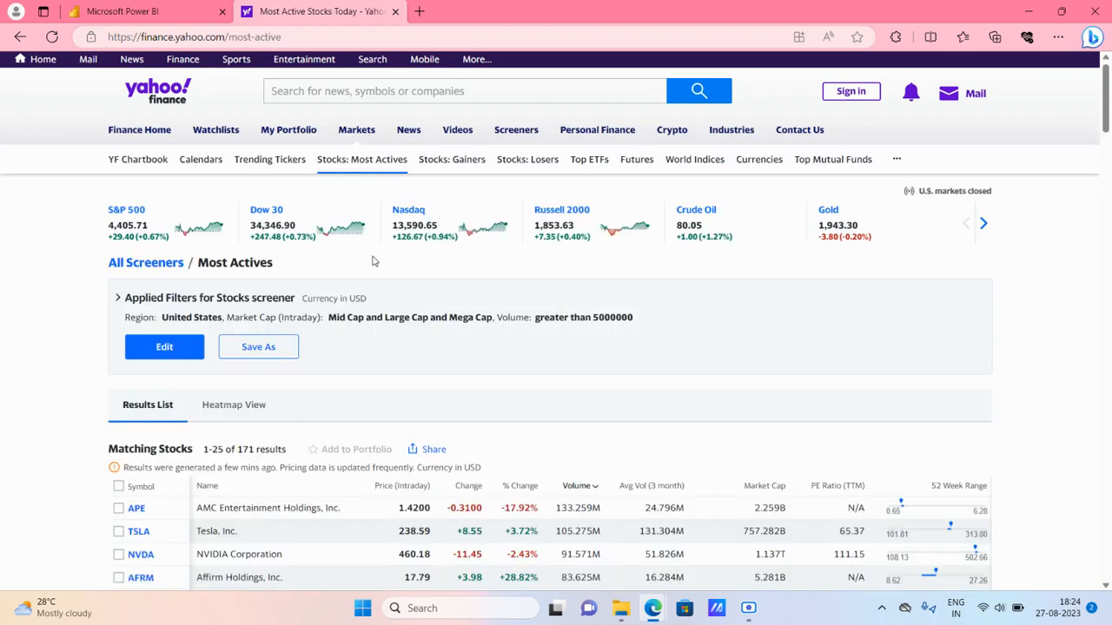
scroll(393, 352, "down", 3)
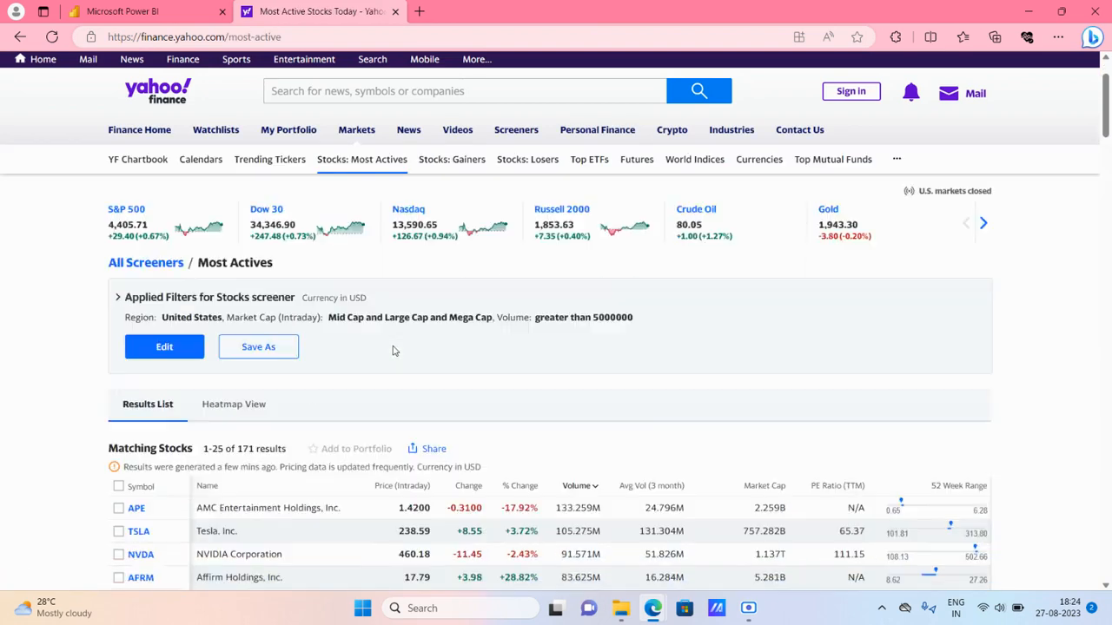
scroll(393, 352, "down", 1)
scroll(394, 351, "up", 1)
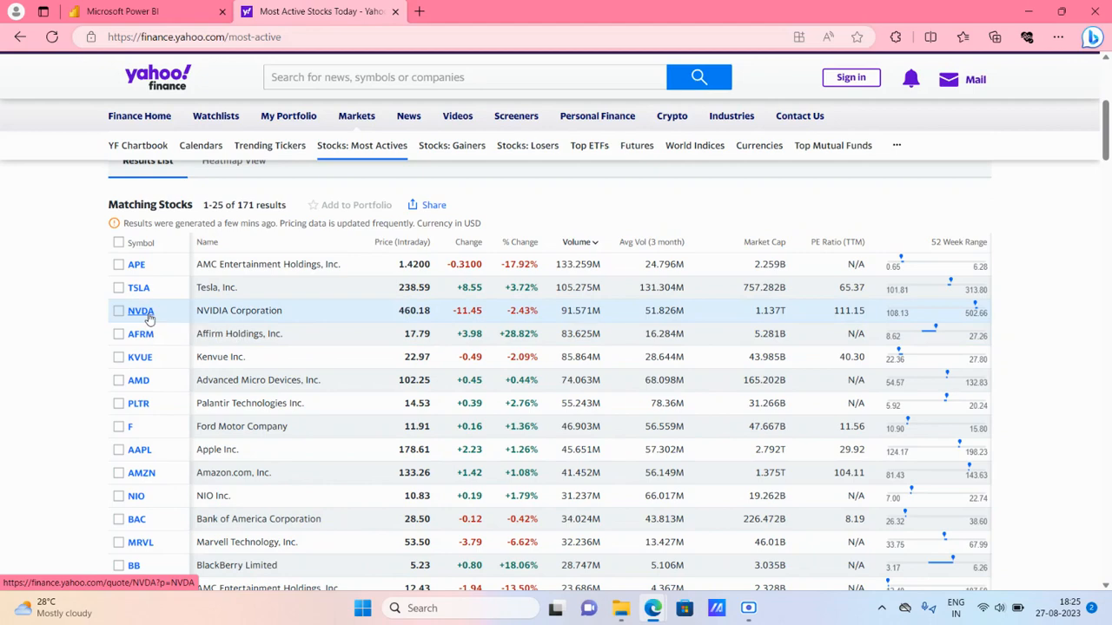
- Open the NVIDIA Corporation (NVDA) quote from the matching stocks and show its historical data
left_click(142, 311)
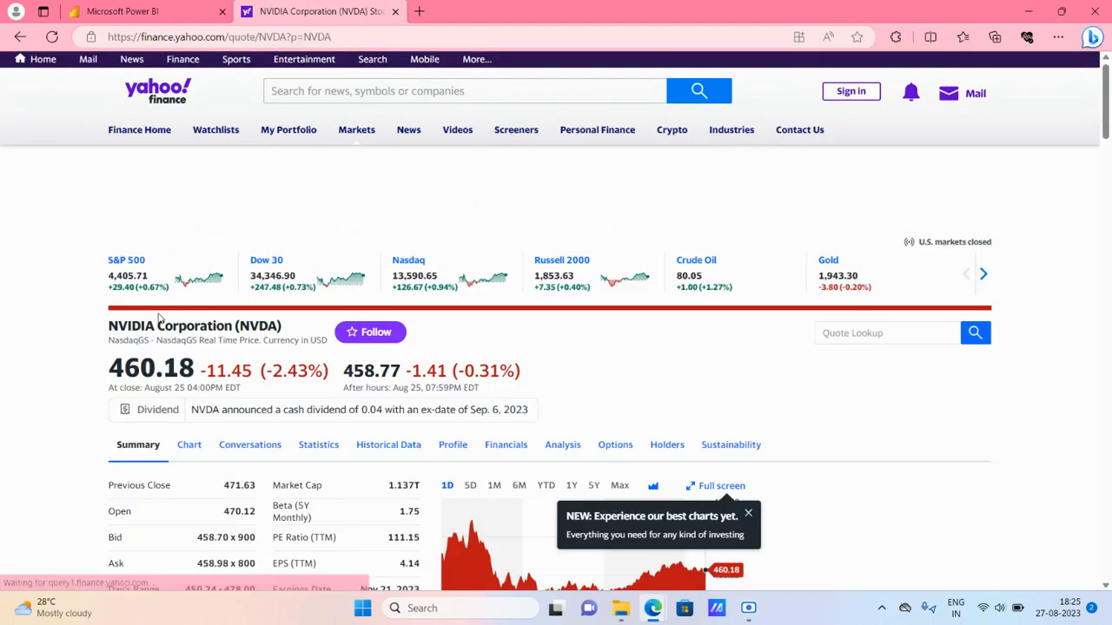
scroll(461, 323, "down", 2)
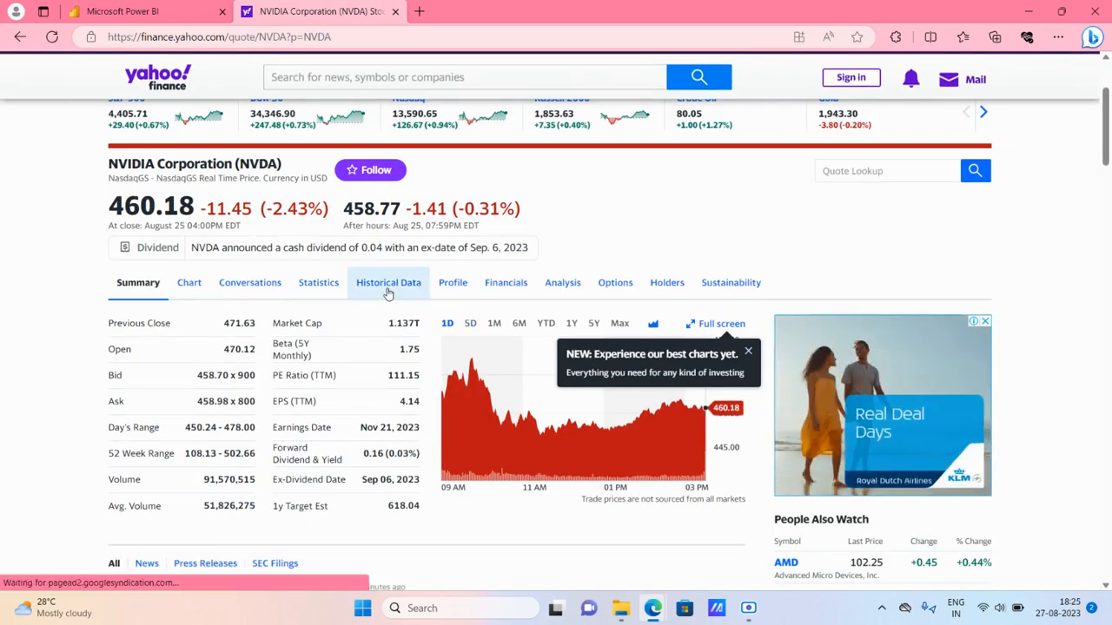
left_click(389, 284)
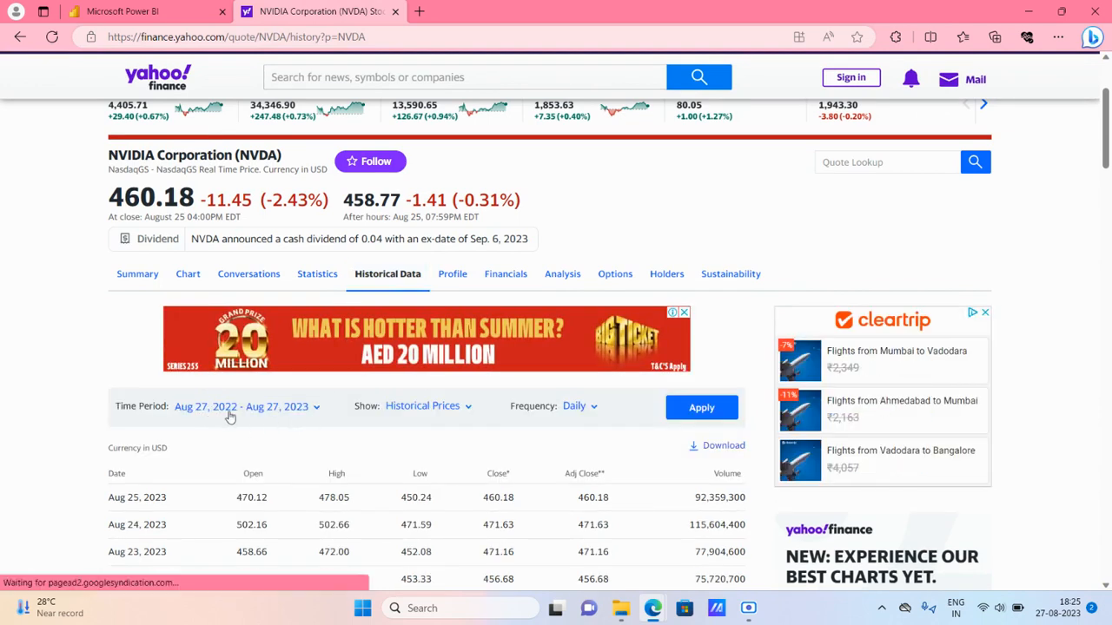
- Set the start date of the NVDA historical data's time period to 01-08-2023, keeping 27-08-2023 as the end date
left_click(315, 408)
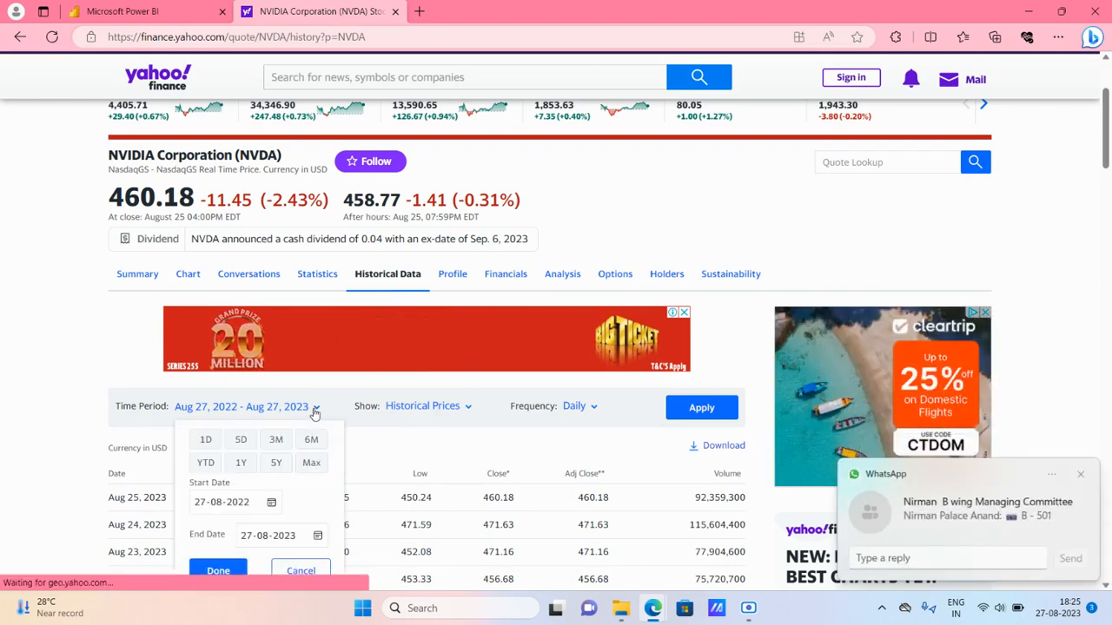
scroll(269, 450, "down", 2)
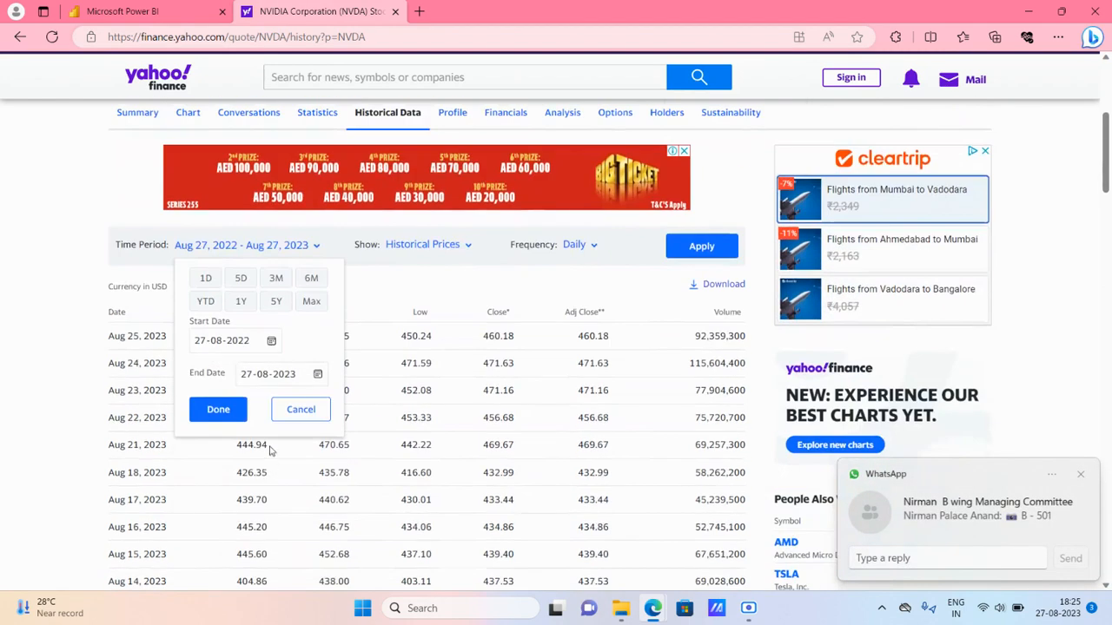
left_click(271, 341)
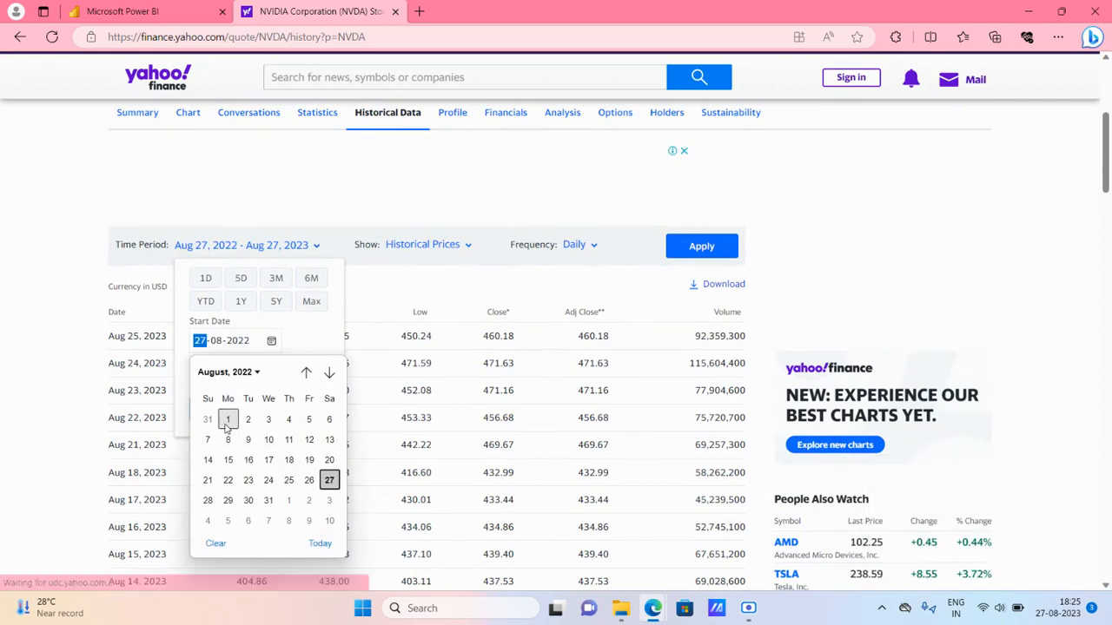
left_click(256, 373)
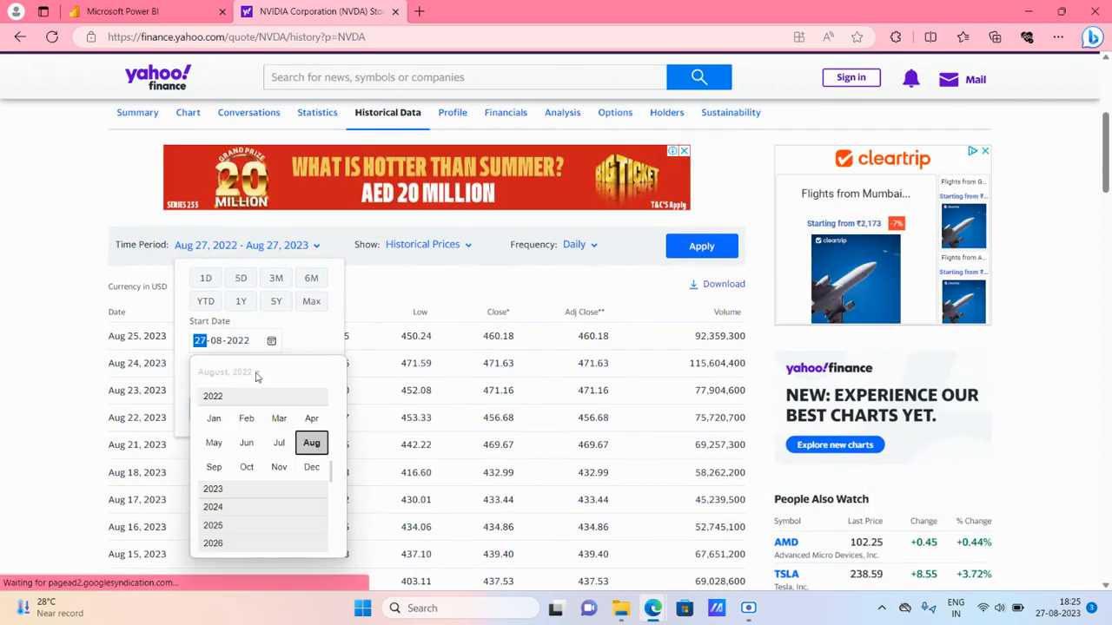
left_click(217, 490)
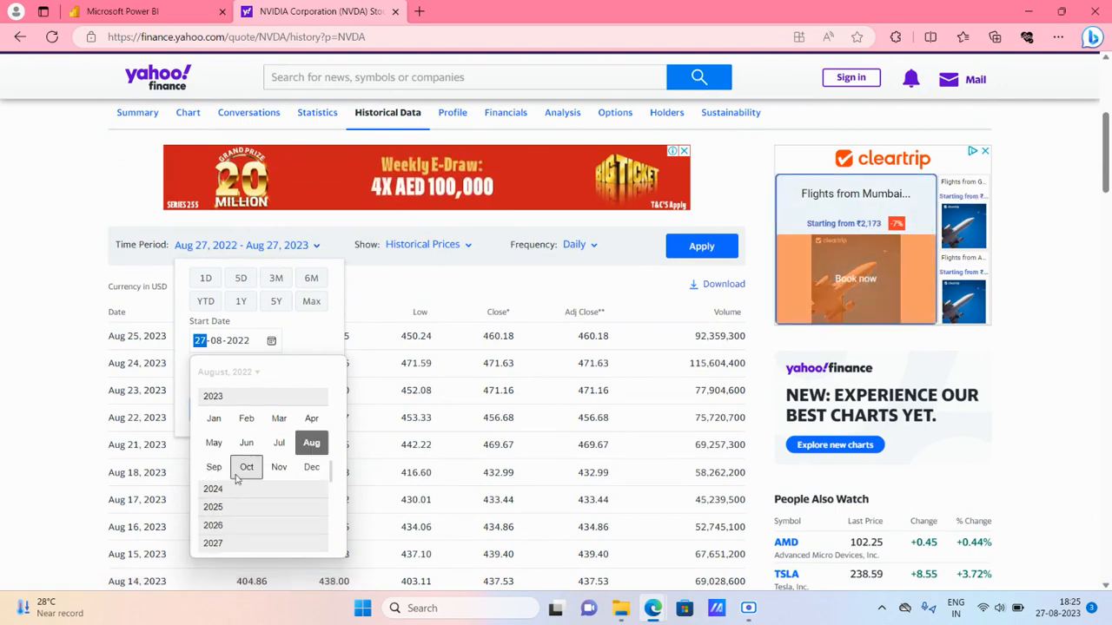
left_click(306, 445)
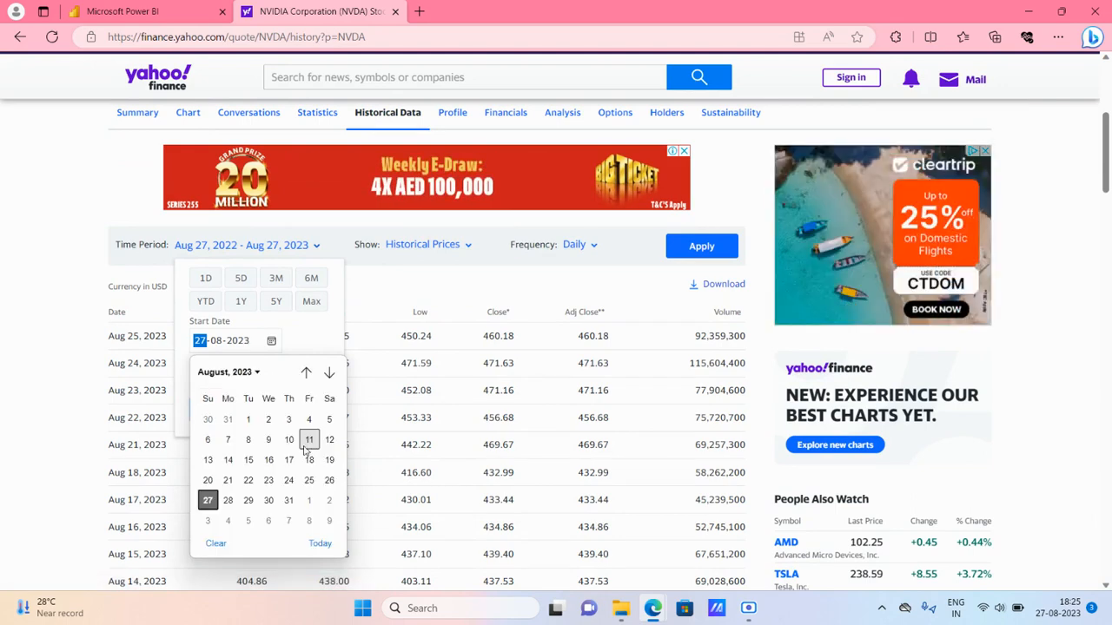
left_click(247, 419)
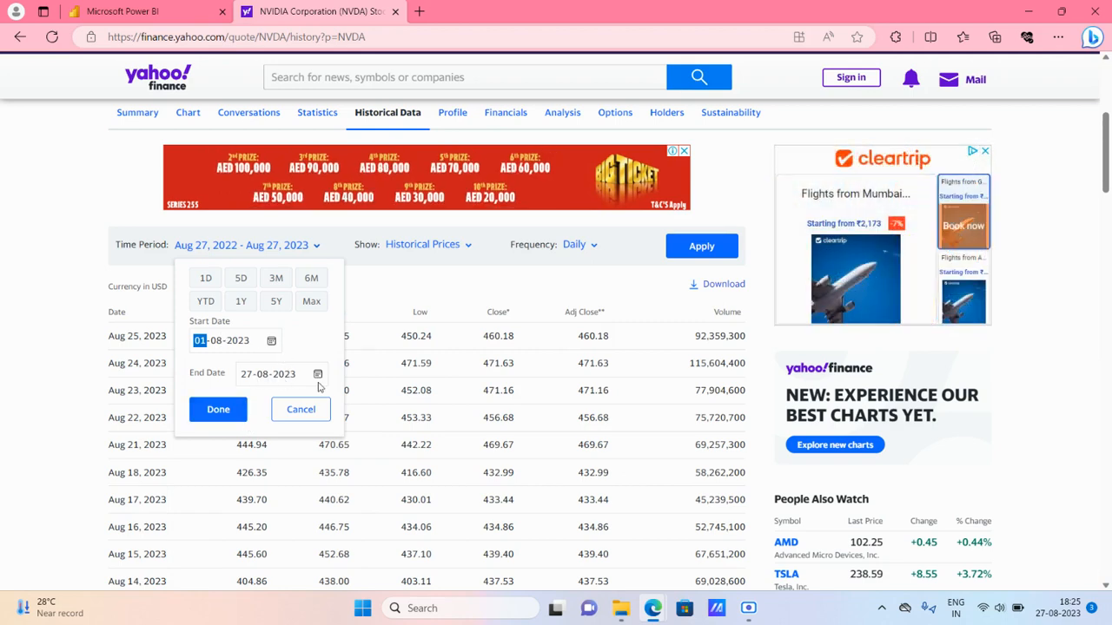
left_click(218, 409)
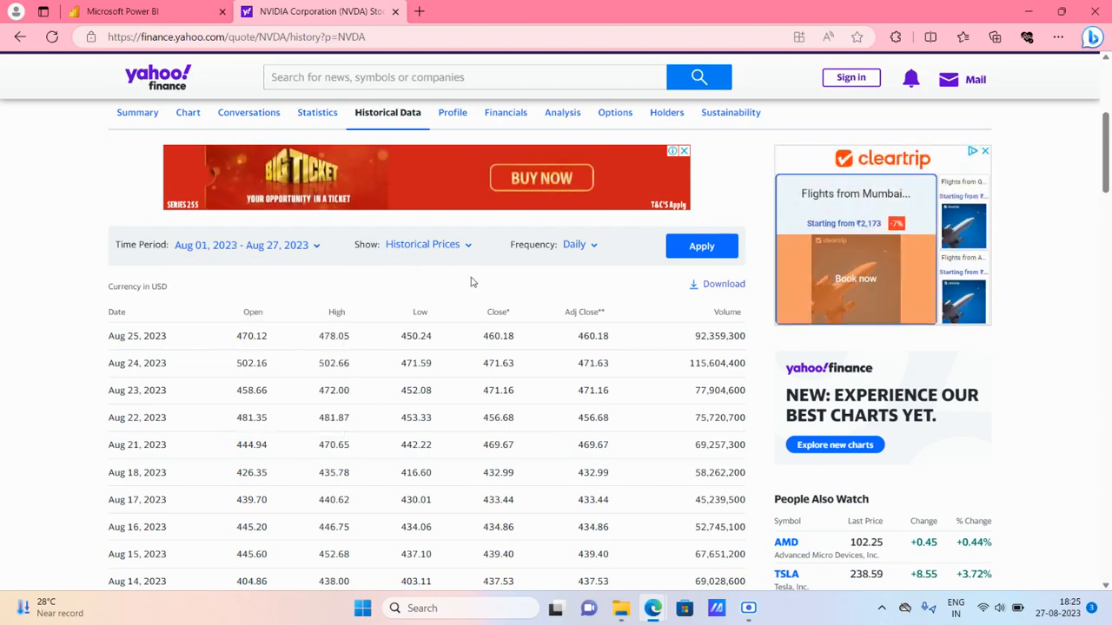
- Apply the new time period with Daily frequency and copy the download link of the NVDA historical prices
left_click(592, 252)
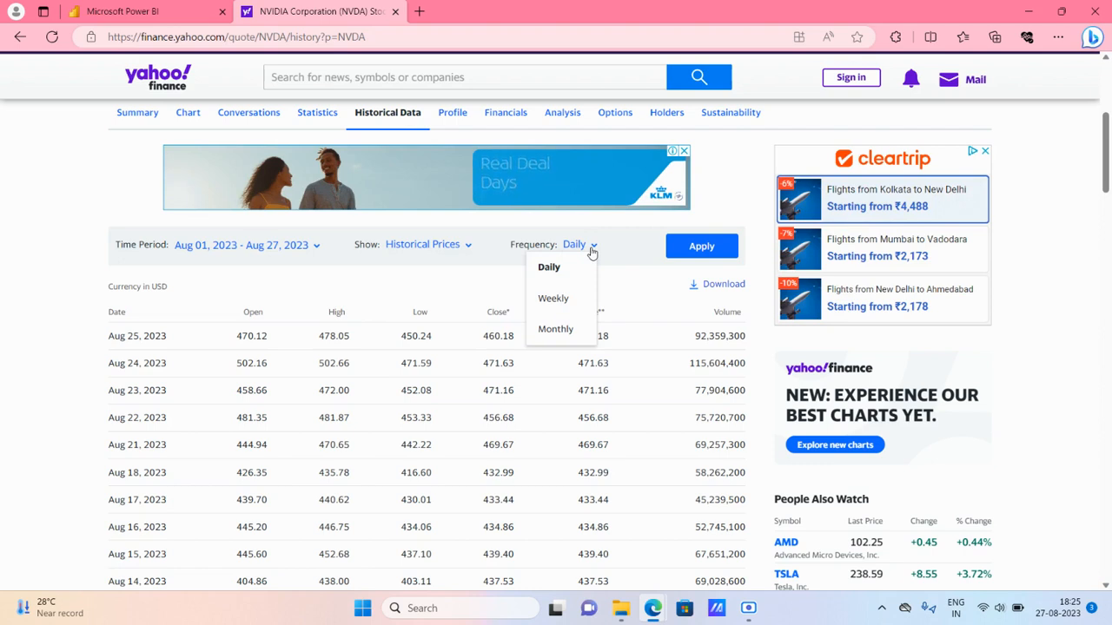
left_click(701, 248)
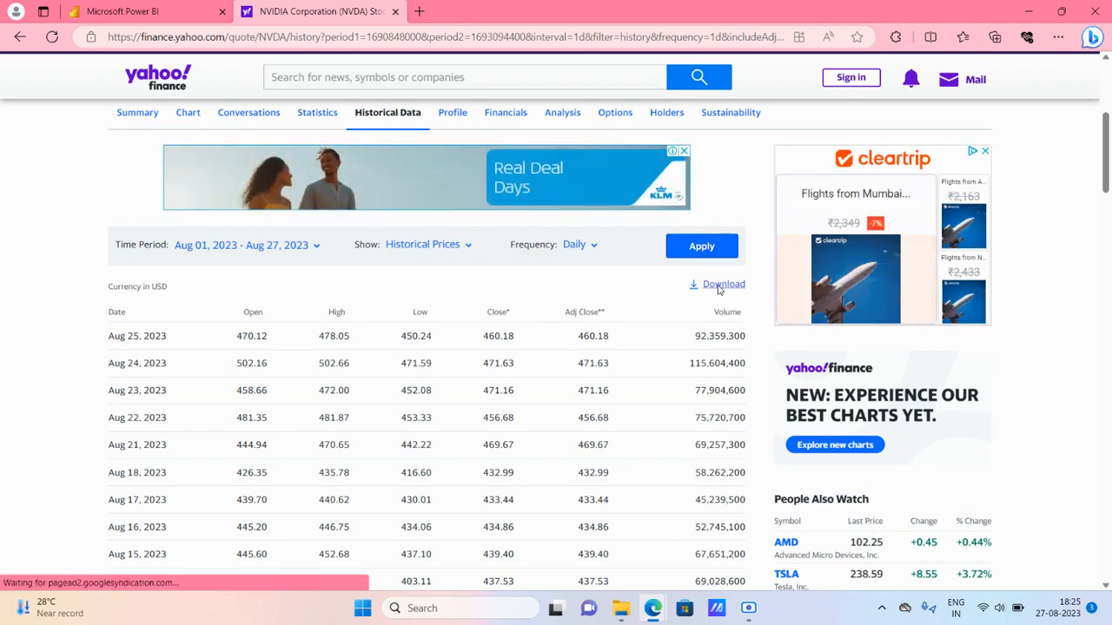
right_click(718, 289)
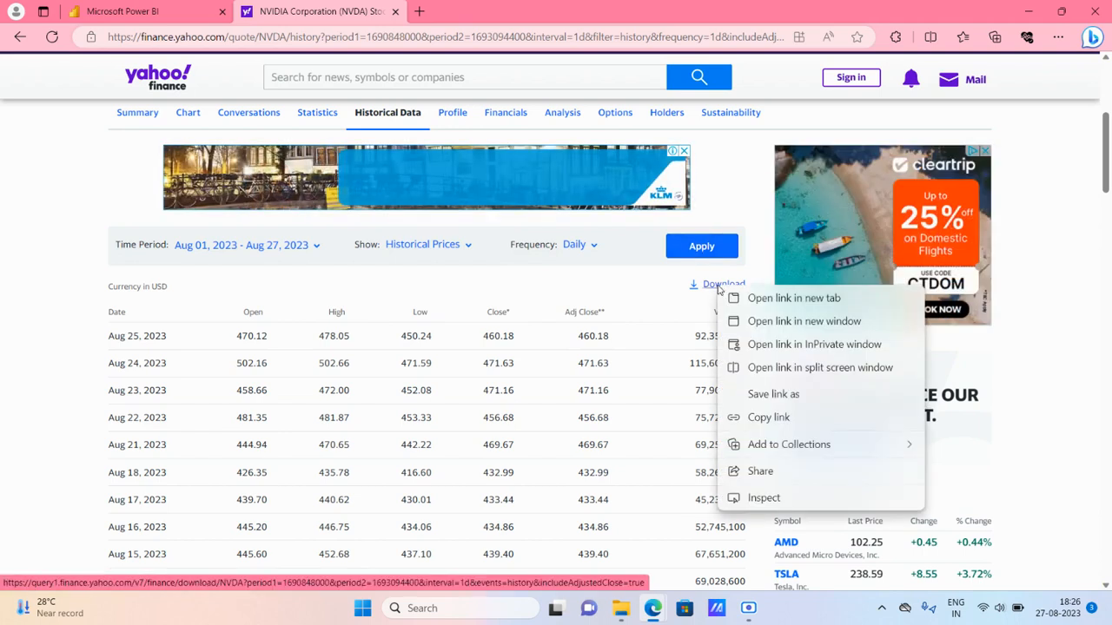
left_click(766, 419)
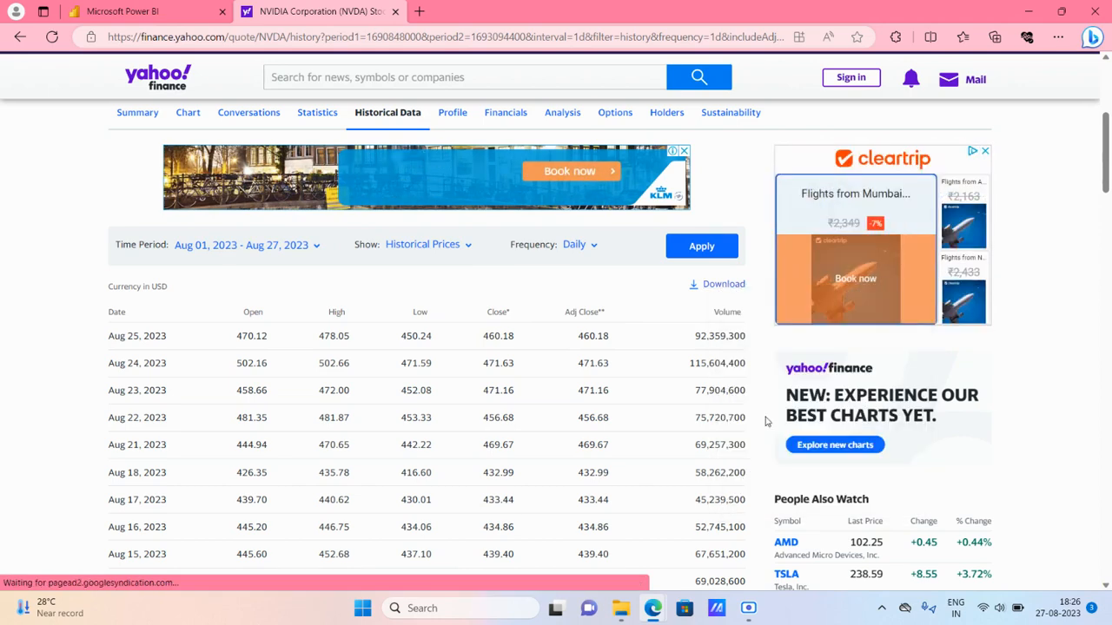
- Switch to File Explorer and open the "Power BI & statictics" folder inside Data Science on the C: drive
mouse_move(620, 608)
left_click(603, 560)
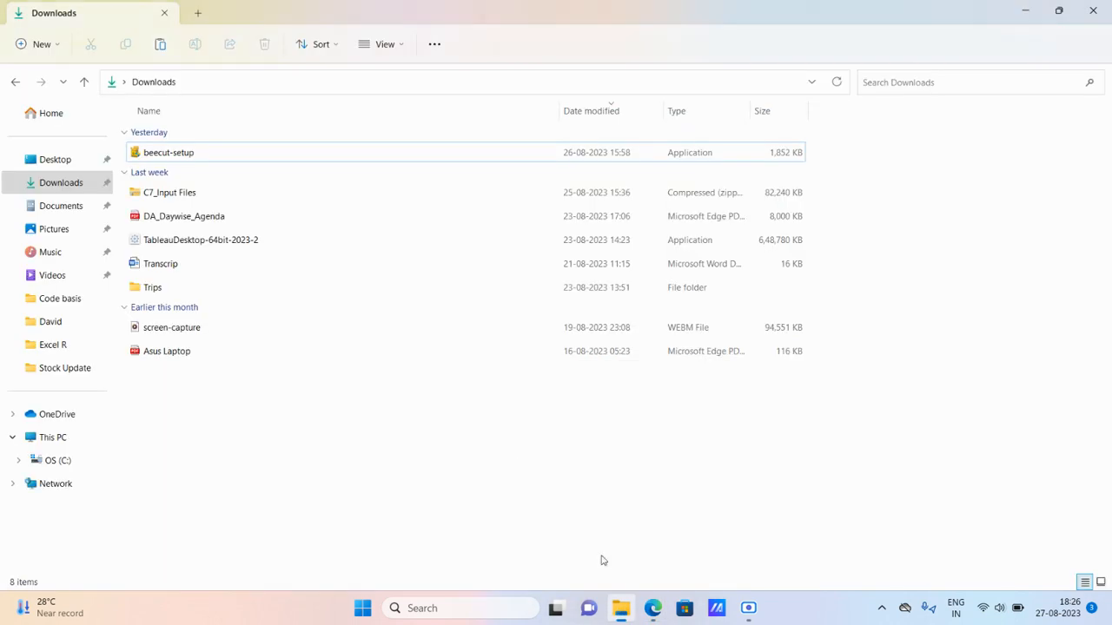
left_click(48, 462)
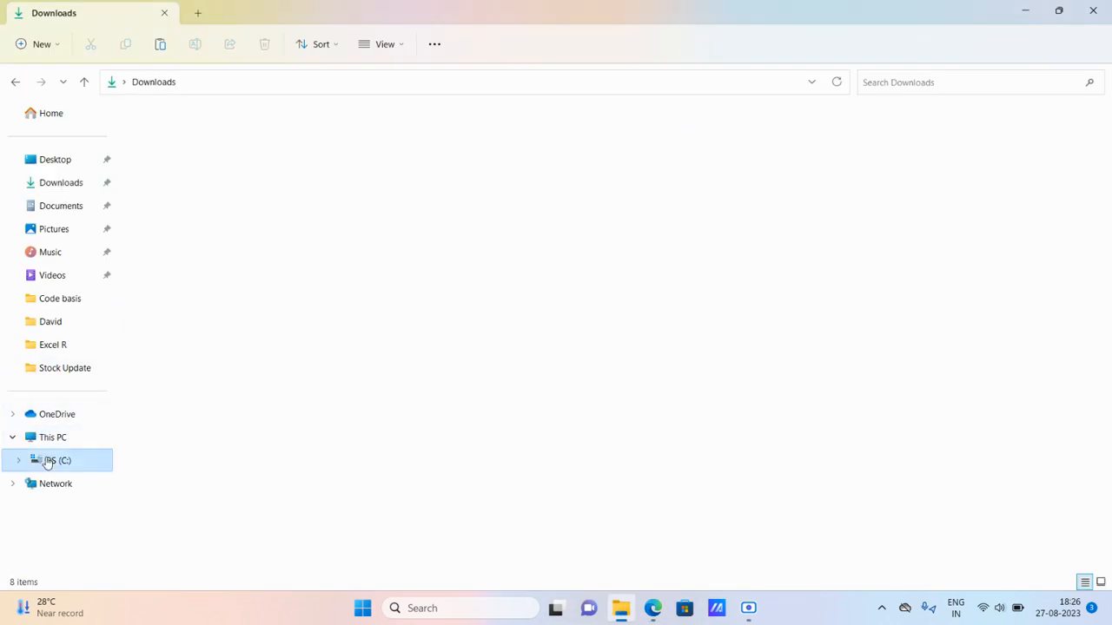
left_click(182, 138)
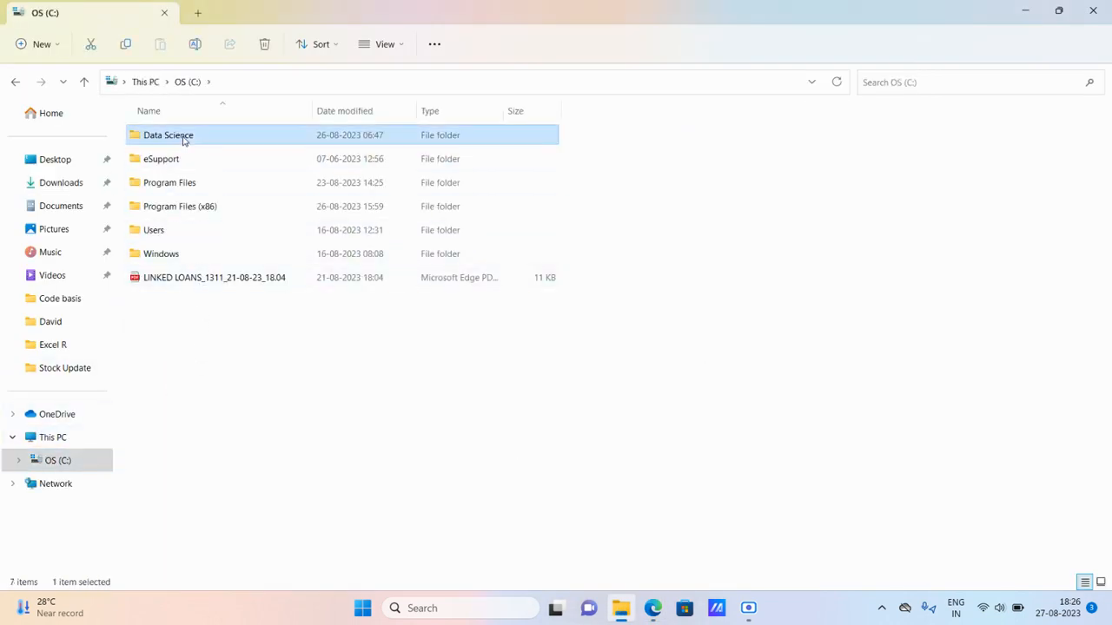
double_click(184, 139)
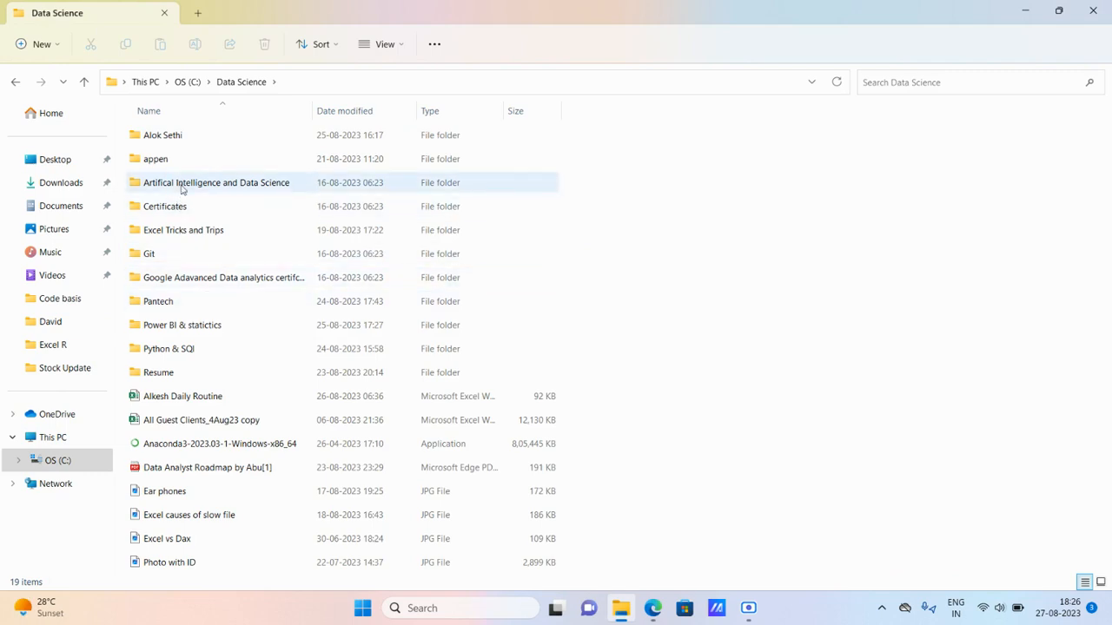
double_click(174, 325)
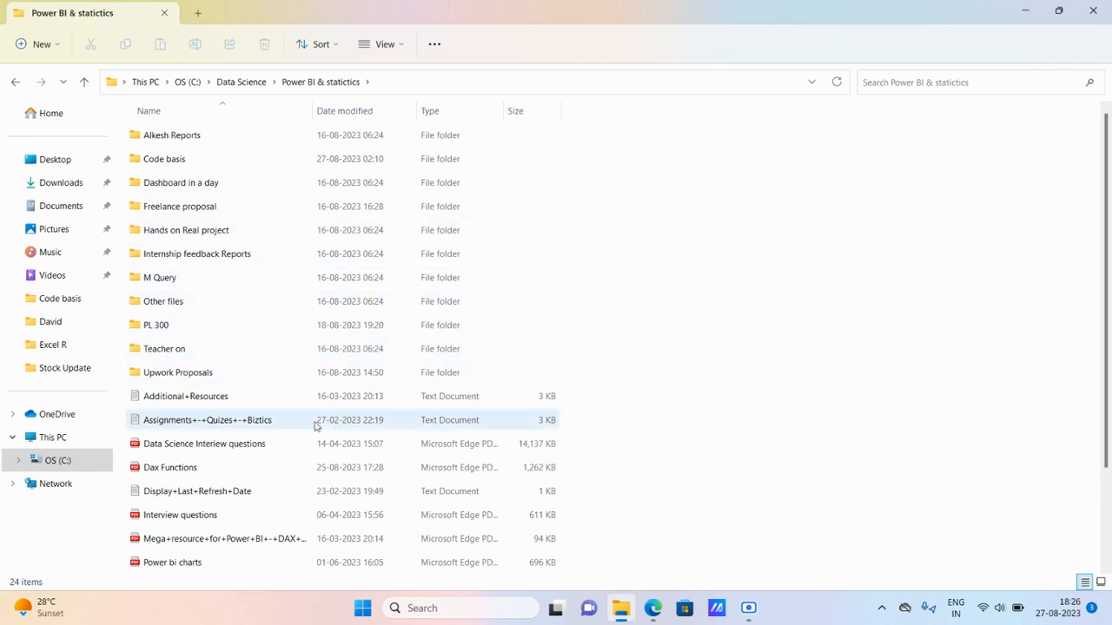
- Launch Power BI Desktop and dismiss its start screen to get a blank report
left_click(363, 608)
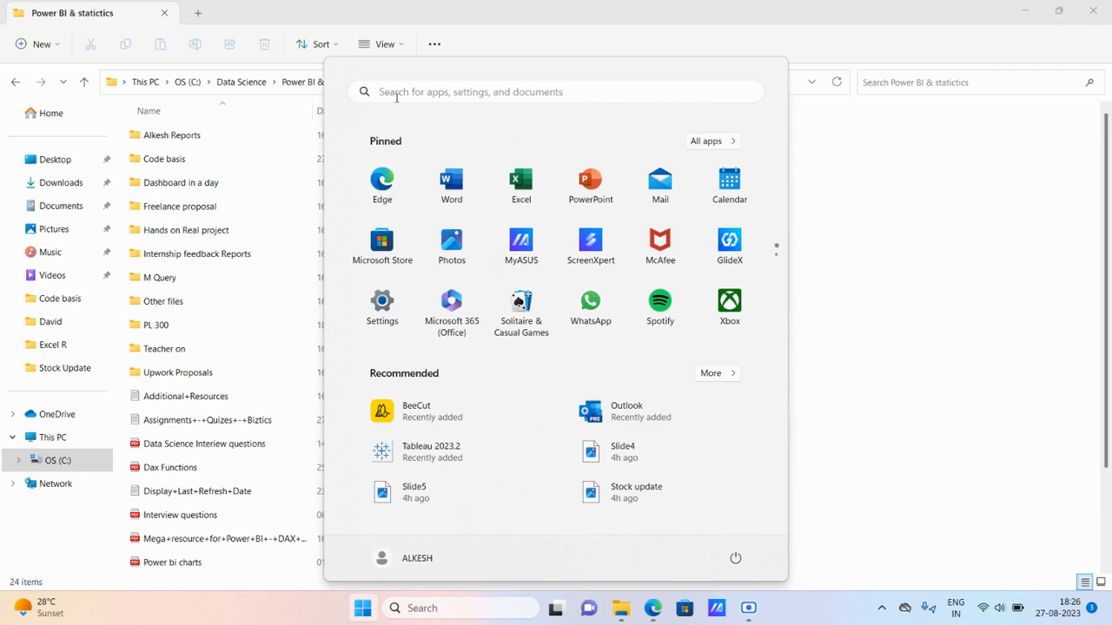
left_click(398, 92)
left_click(339, 225)
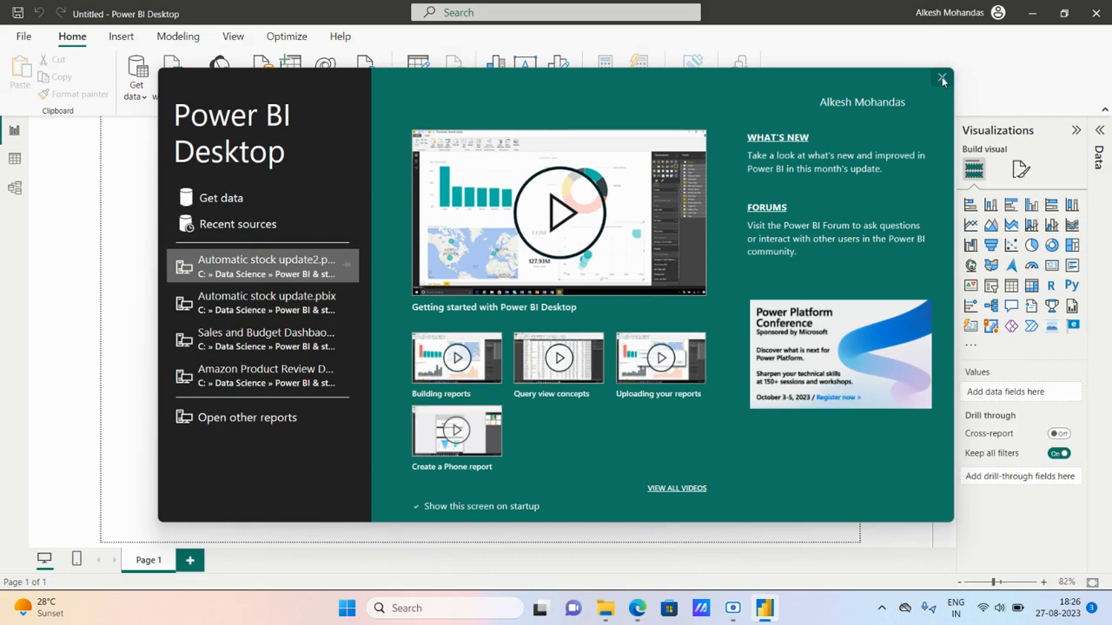
left_click(942, 79)
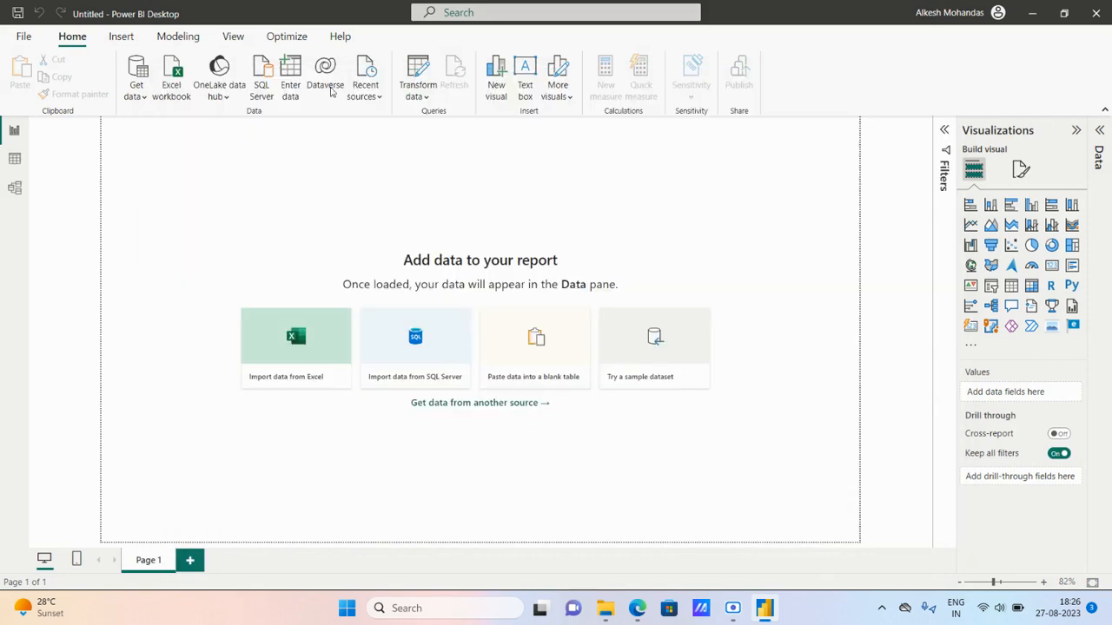
- Connect to a Web data source using the copied NVDA download link as the basic URL
left_click(136, 91)
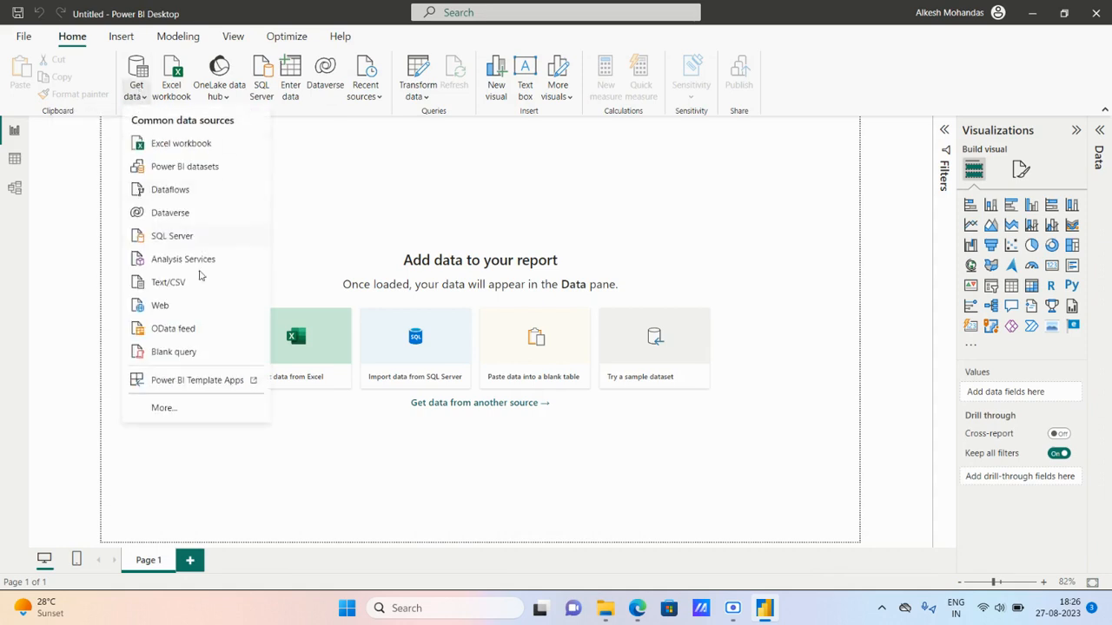
left_click(159, 307)
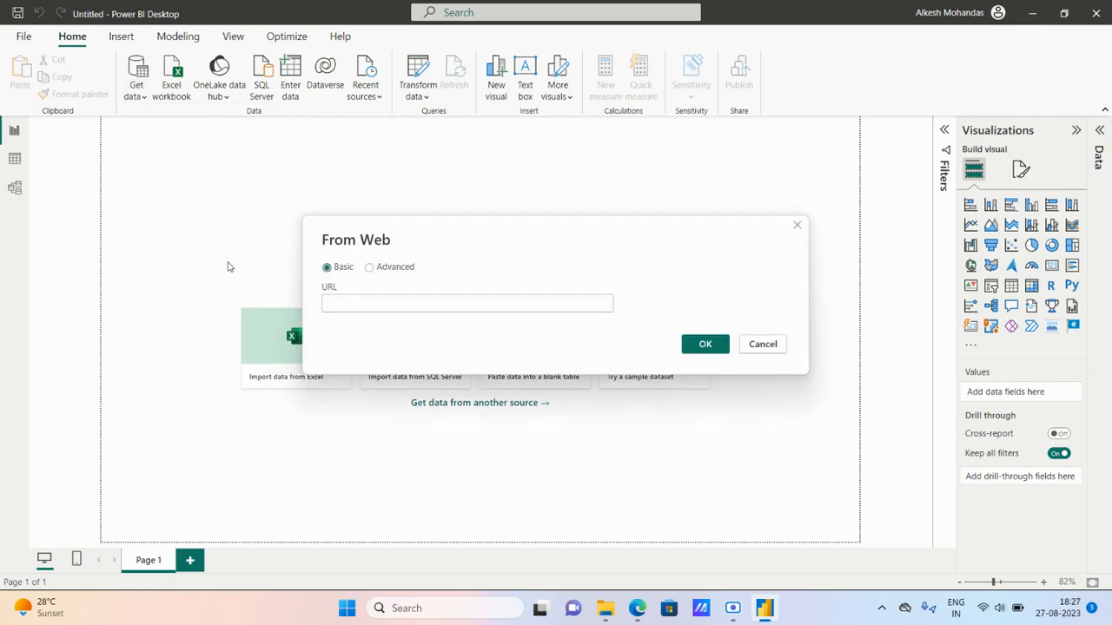
left_click(350, 307)
key("ctrl+v")
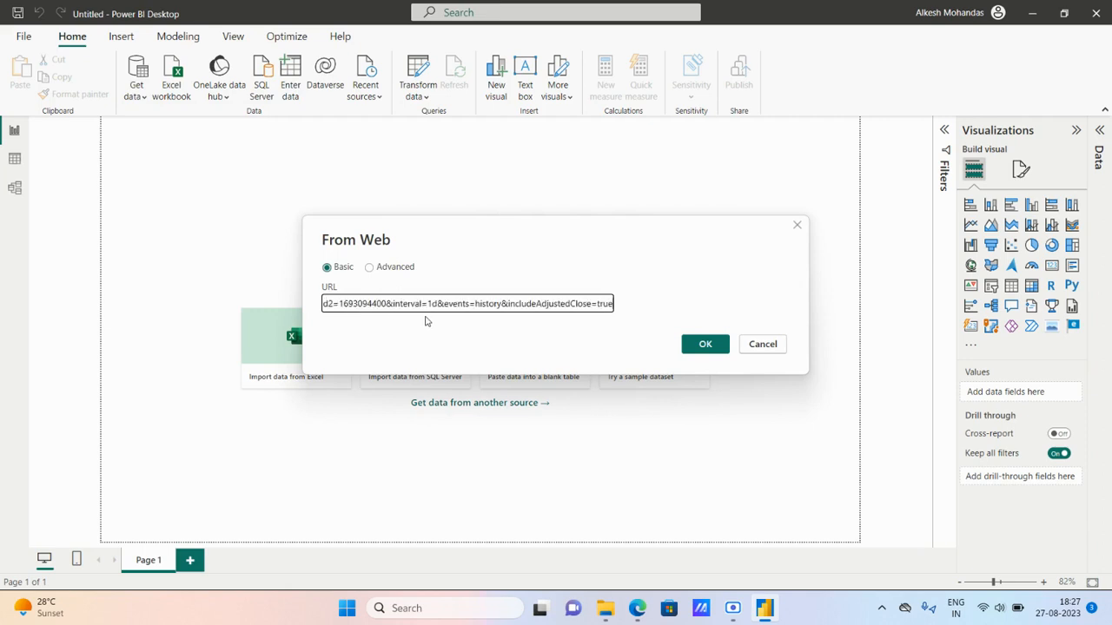
left_click(707, 344)
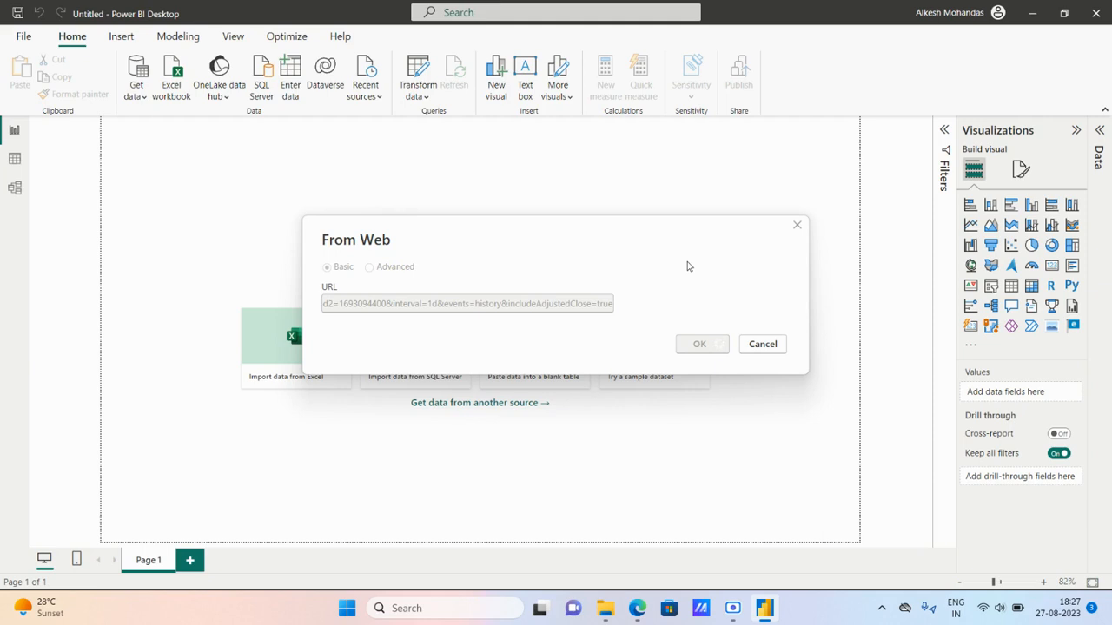
- Switch to File Explorer and open the Advanced Editor image from the Yahoo Finance Dashboard folder under Teacher on
left_click(606, 608)
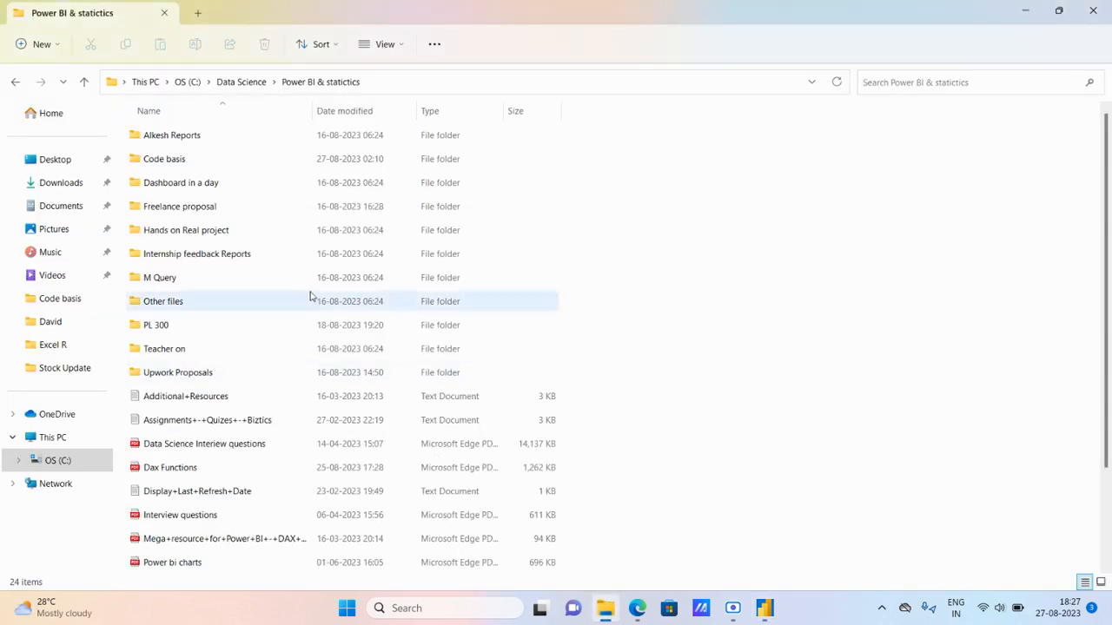
double_click(167, 351)
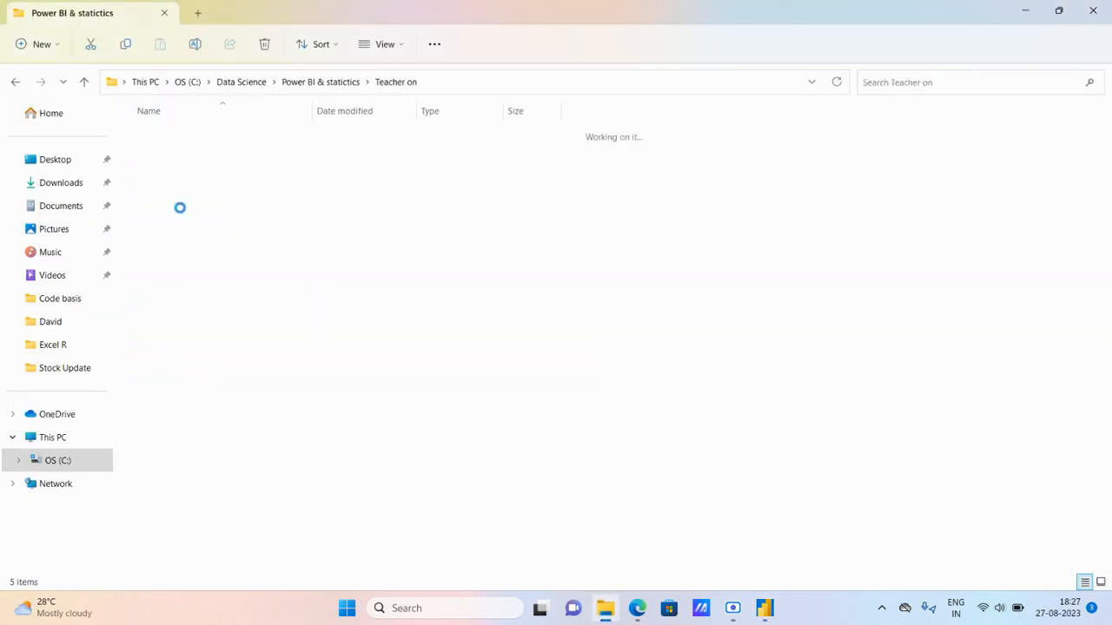
double_click(167, 139)
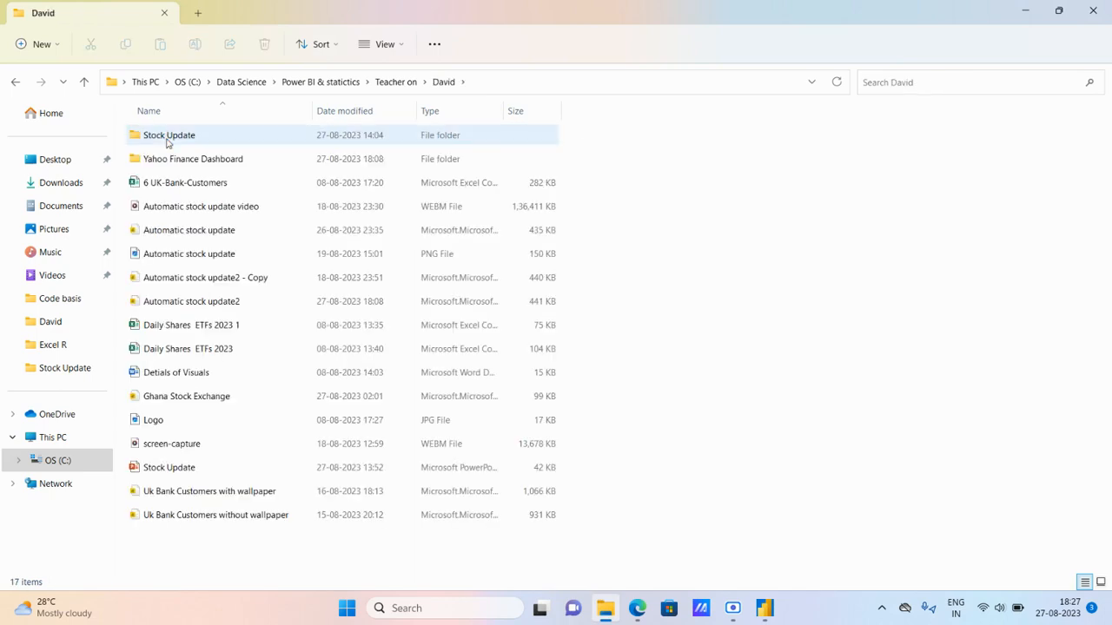
double_click(190, 163)
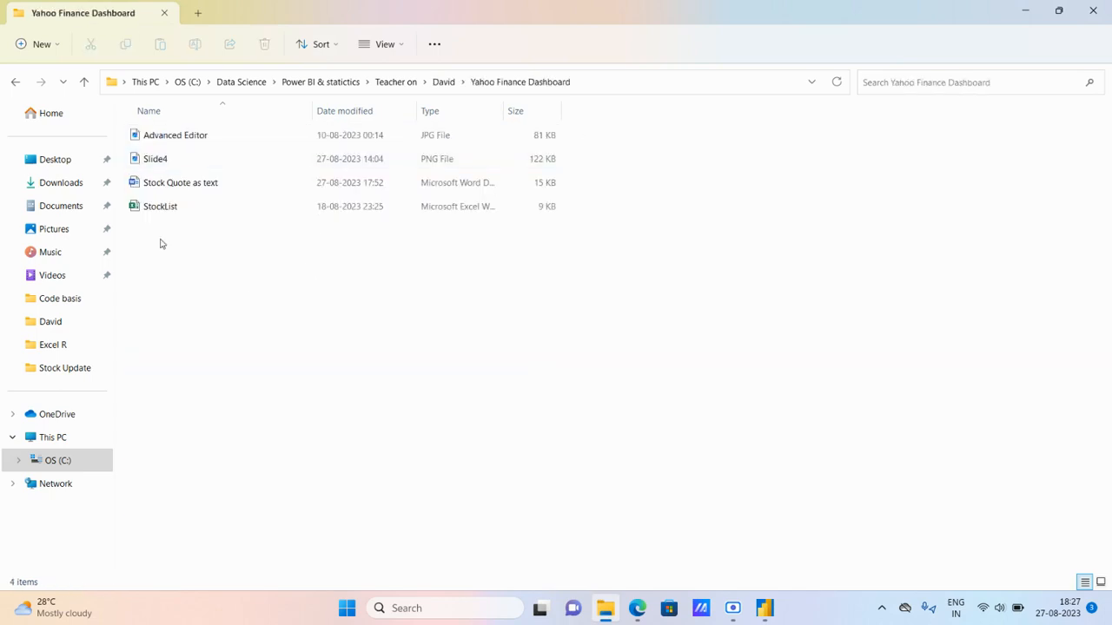
double_click(174, 139)
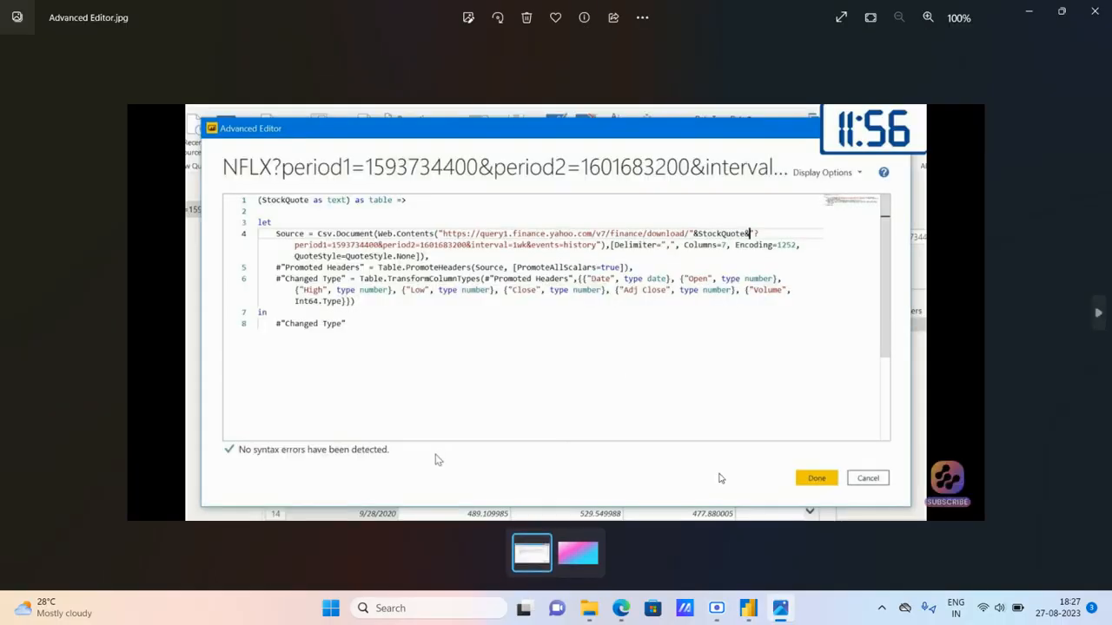
- Return to Power BI Desktop, send the NVDA data to Power Query for transformation, and show the query's code in the Advanced Editor
left_click(748, 608)
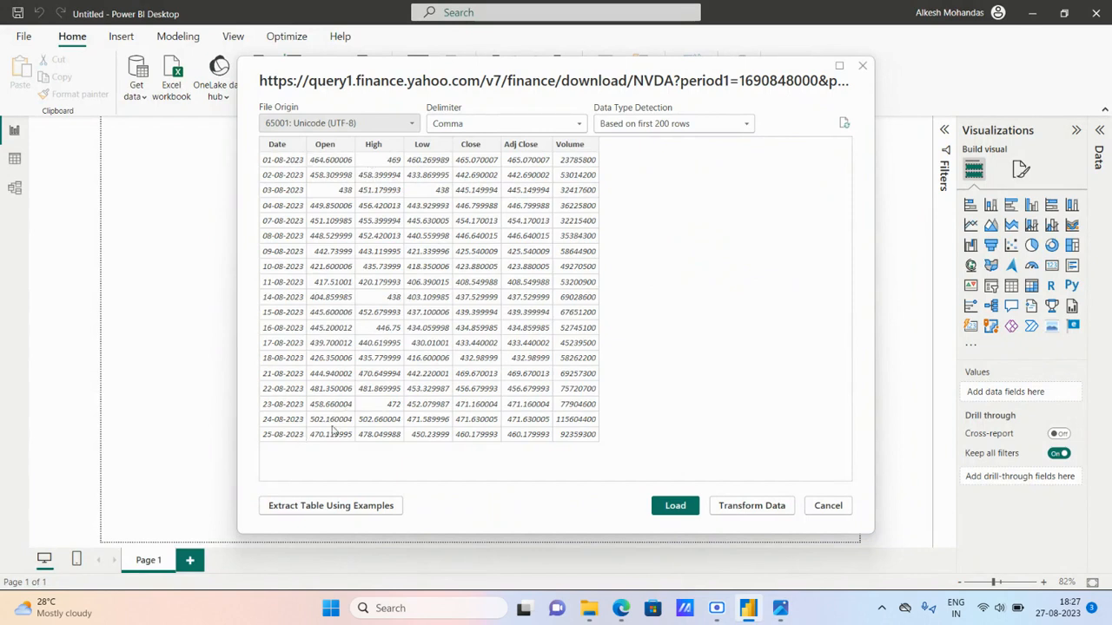
left_click(750, 508)
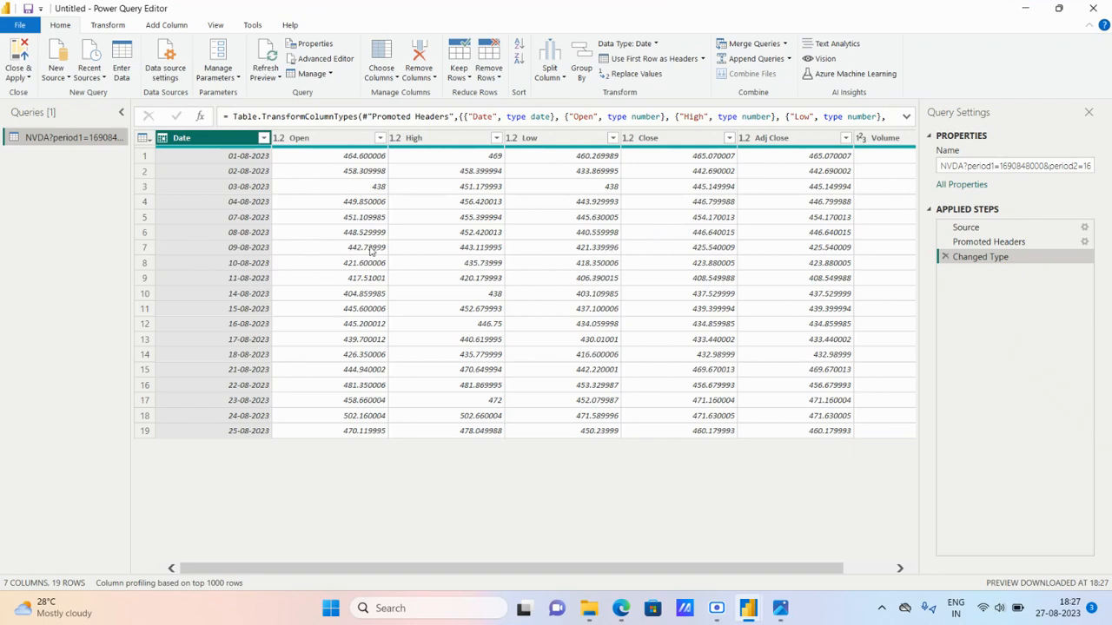
left_click(336, 63)
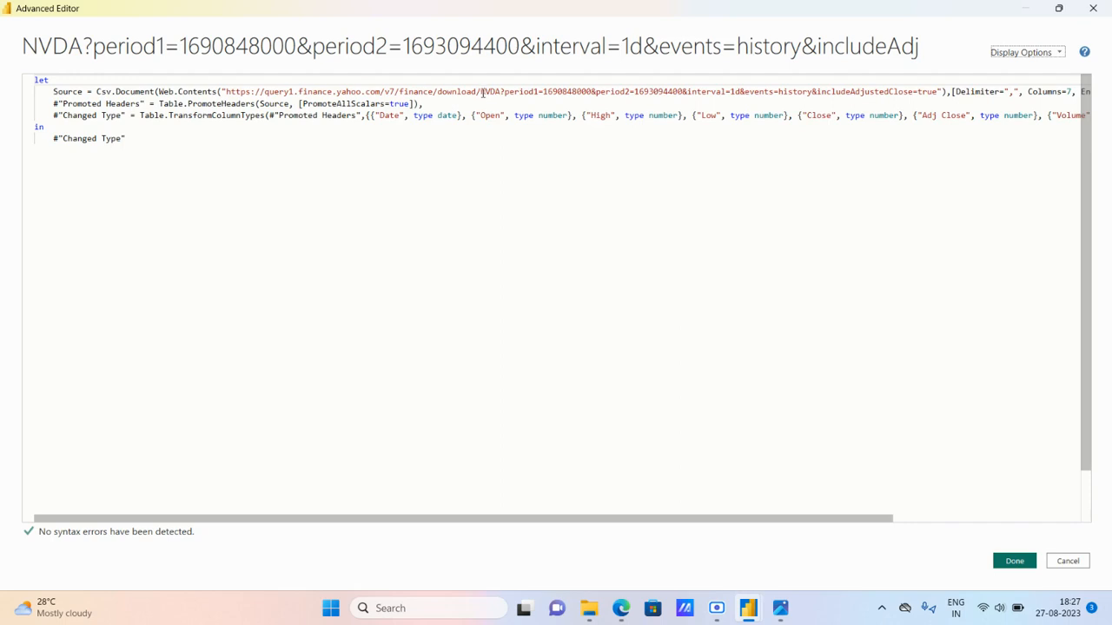
- Insert two blank lines above the "let" line of the NVDA query code
left_click_drag(481, 92, 501, 91)
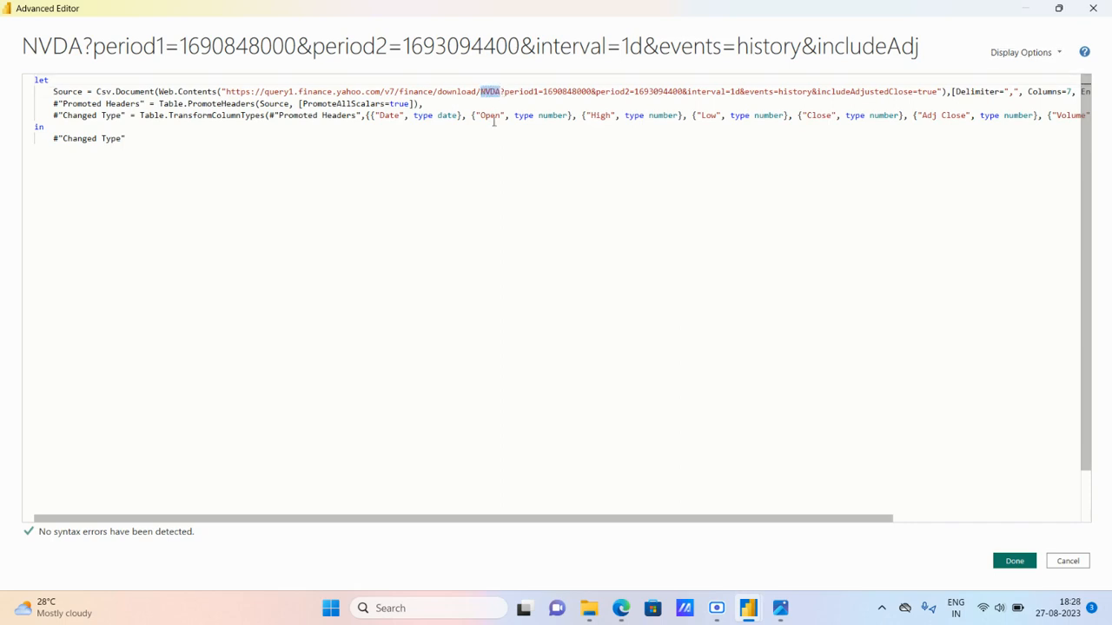
left_click(389, 195)
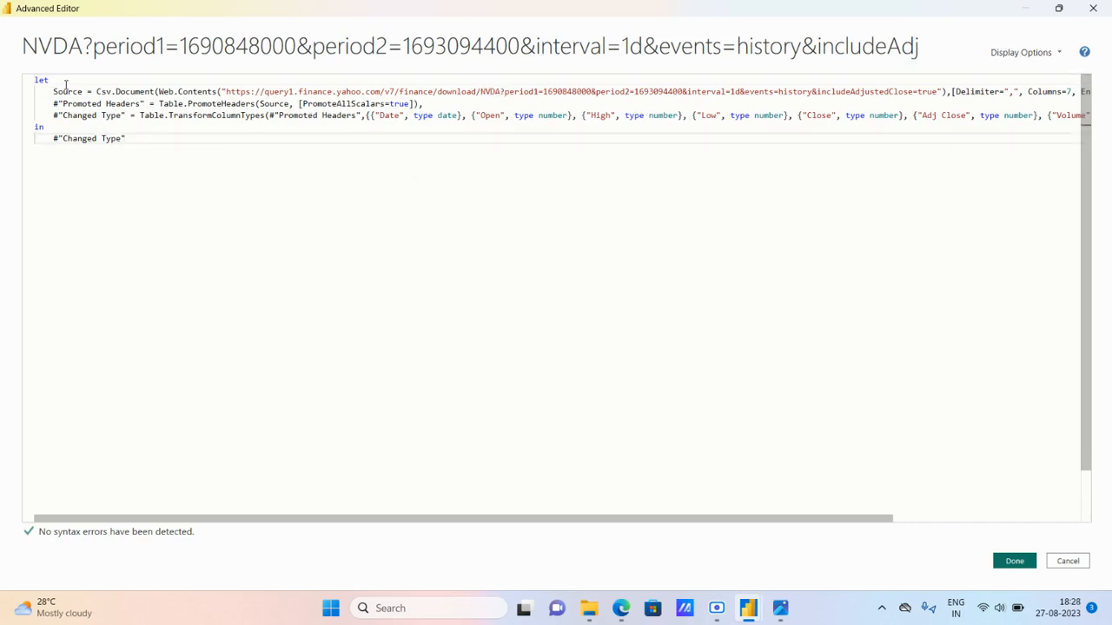
left_click(37, 80)
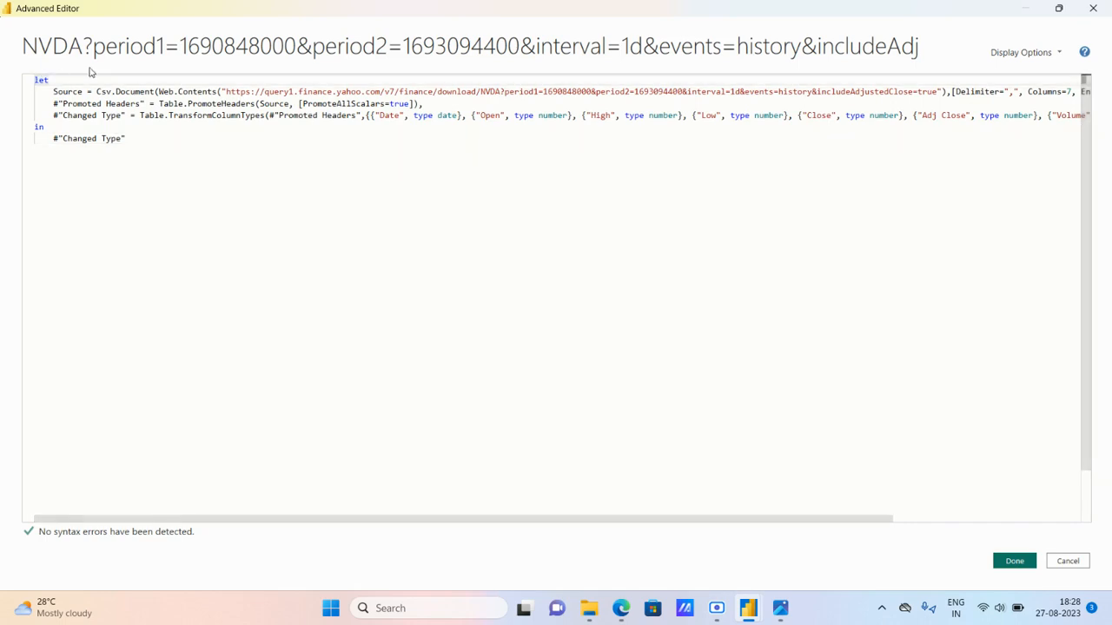
key("Return")
key("Return")
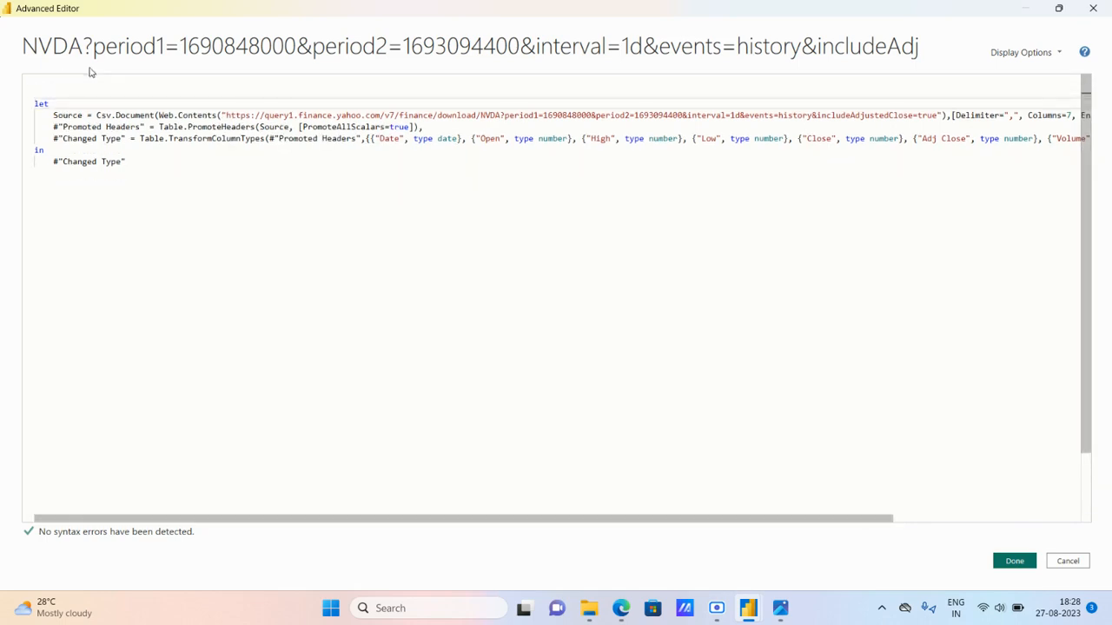
- Consult the Advanced Editor reference image and enter "Stockquote as text" on the first line of the query code
left_click(782, 608)
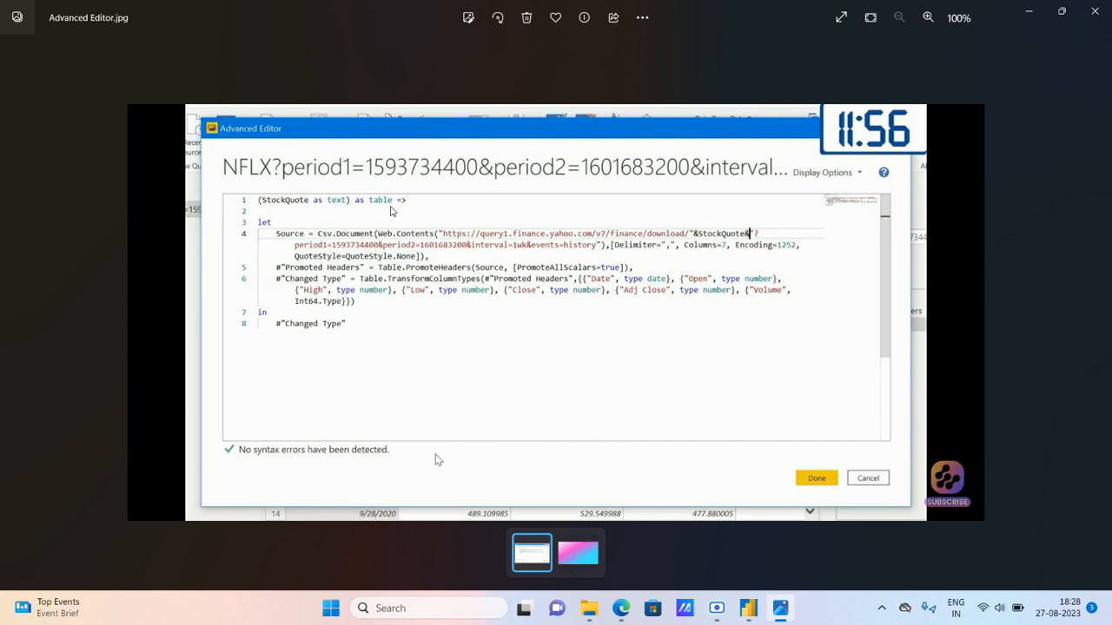
key("alt+Tab")
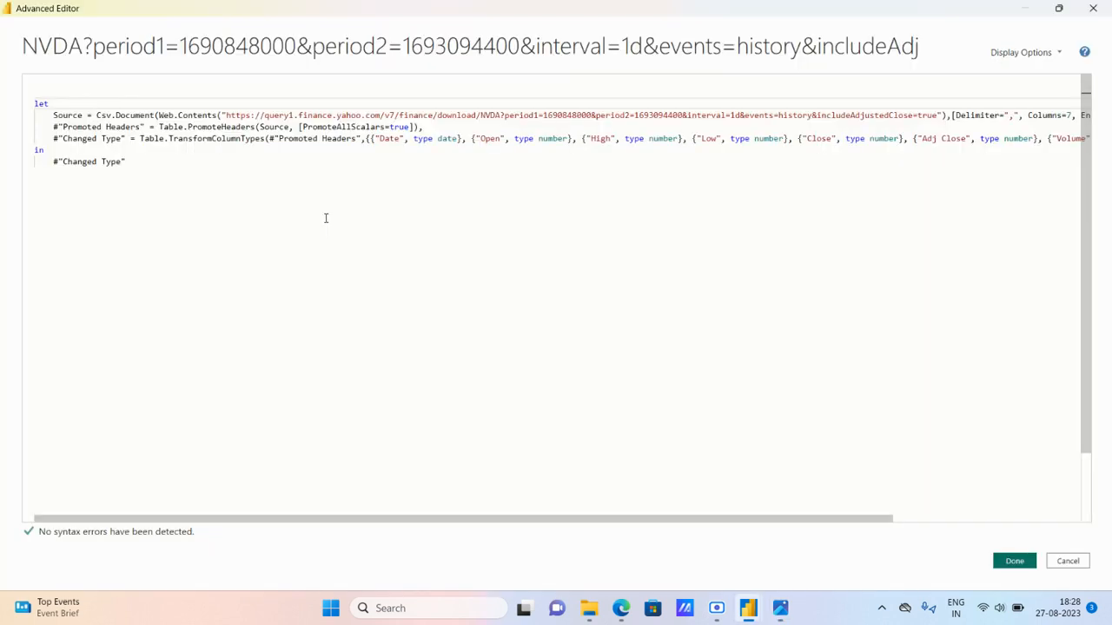
left_click(70, 81)
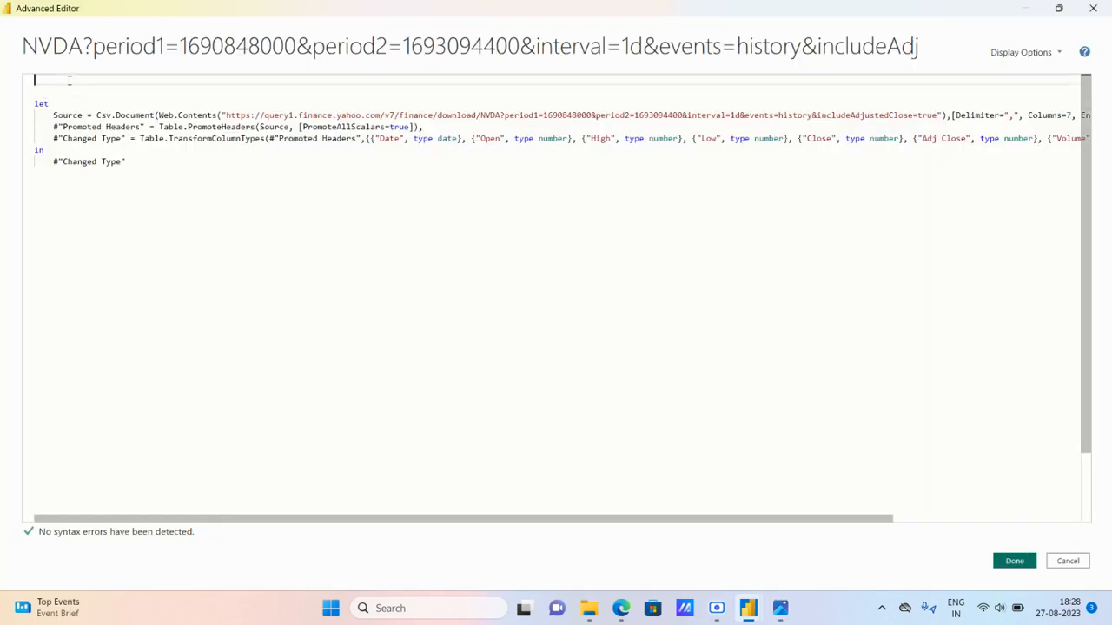
type("Stock")
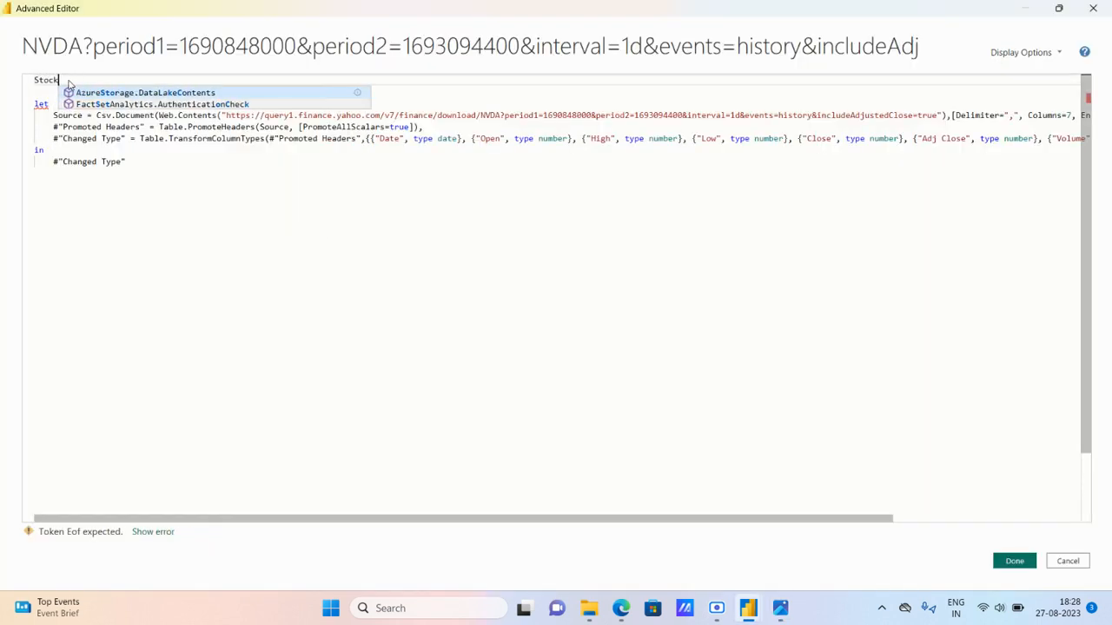
type("qu")
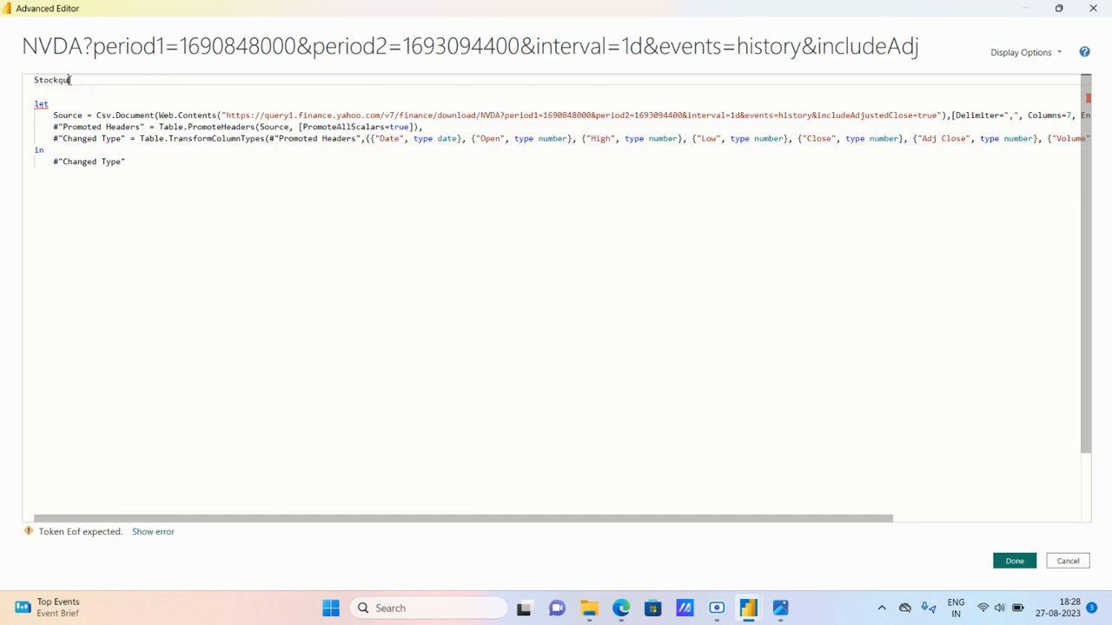
type("ote as tex")
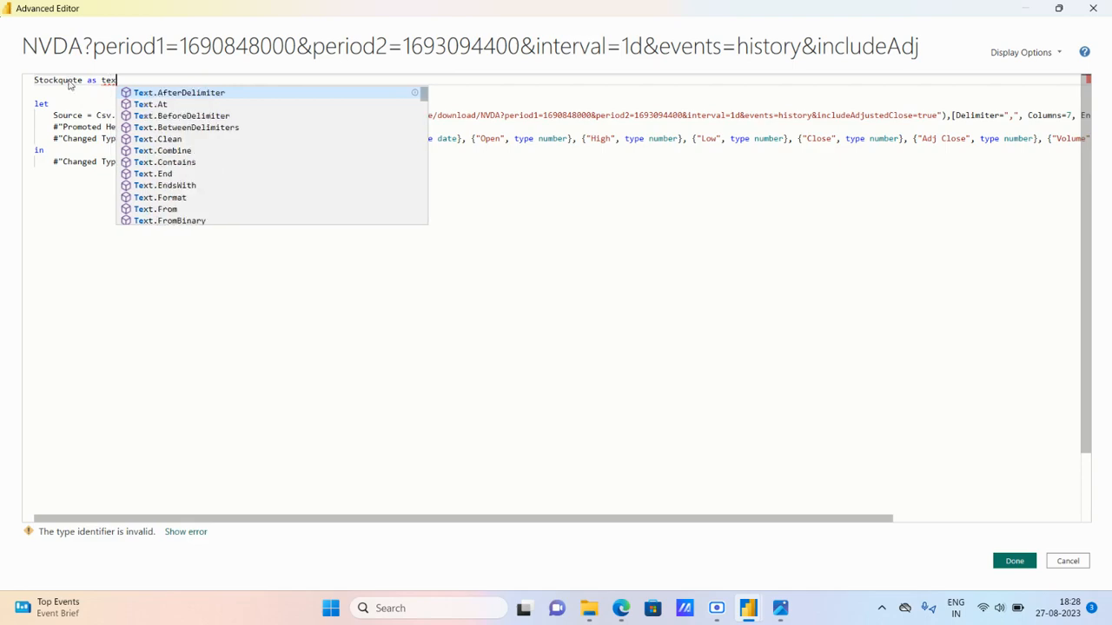
type("t")
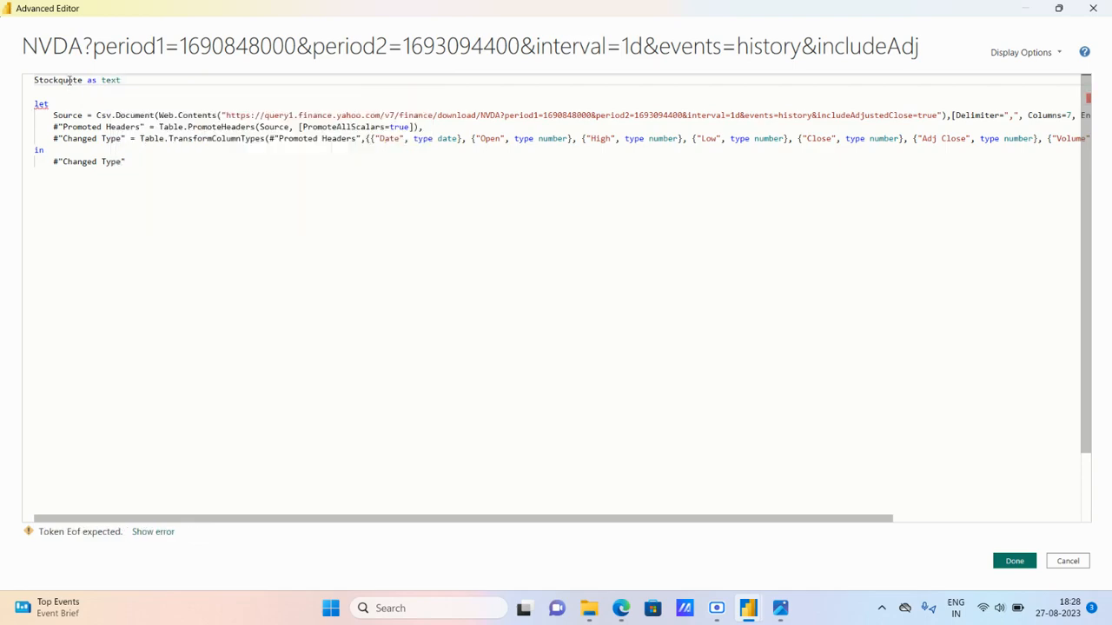
- Enclose "Stockquote as text" in parentheses, as in the reference image
key("alt+Tab")
key("alt+Tab")
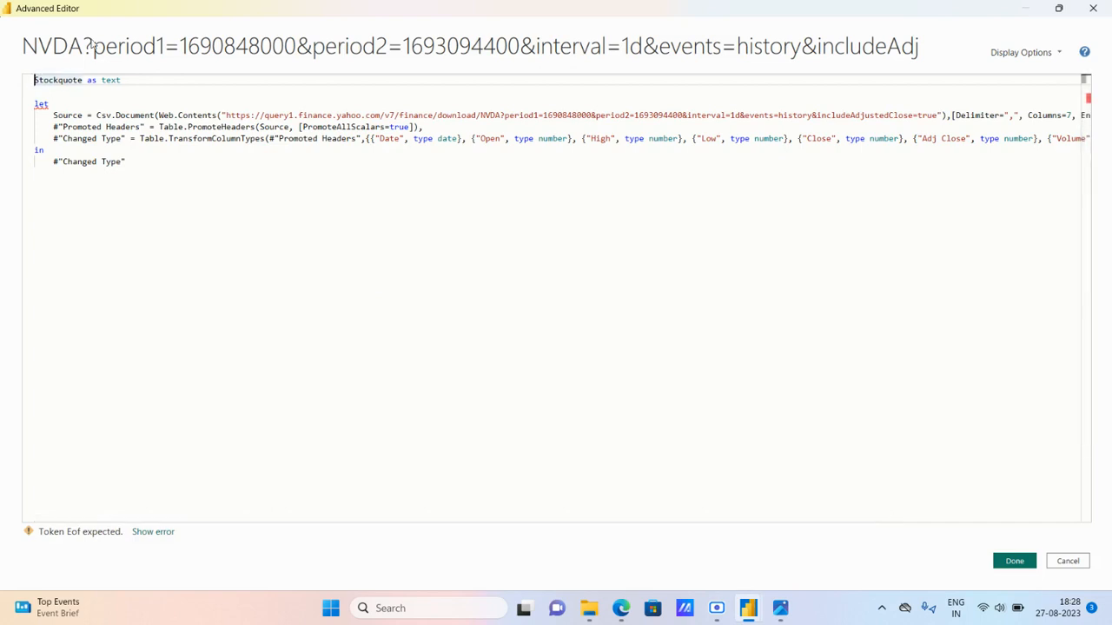
type("(")
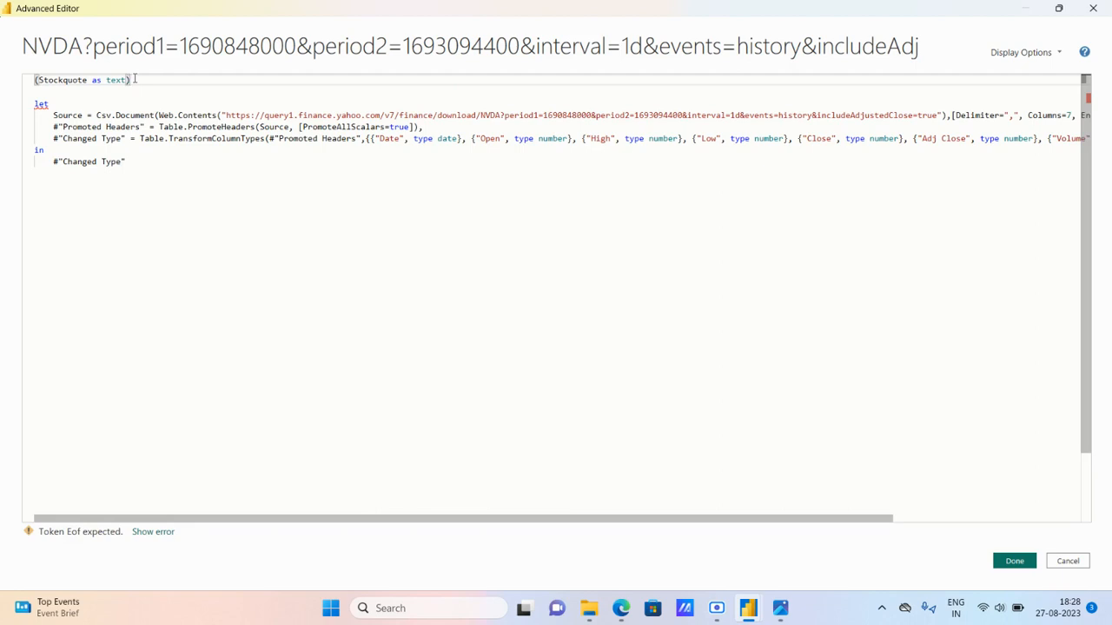
- Complete the function header by adding "as table =>" after the parenthesised parameter, following the reference image
key("alt+Tab")
key("alt+Tab")
type("as table")
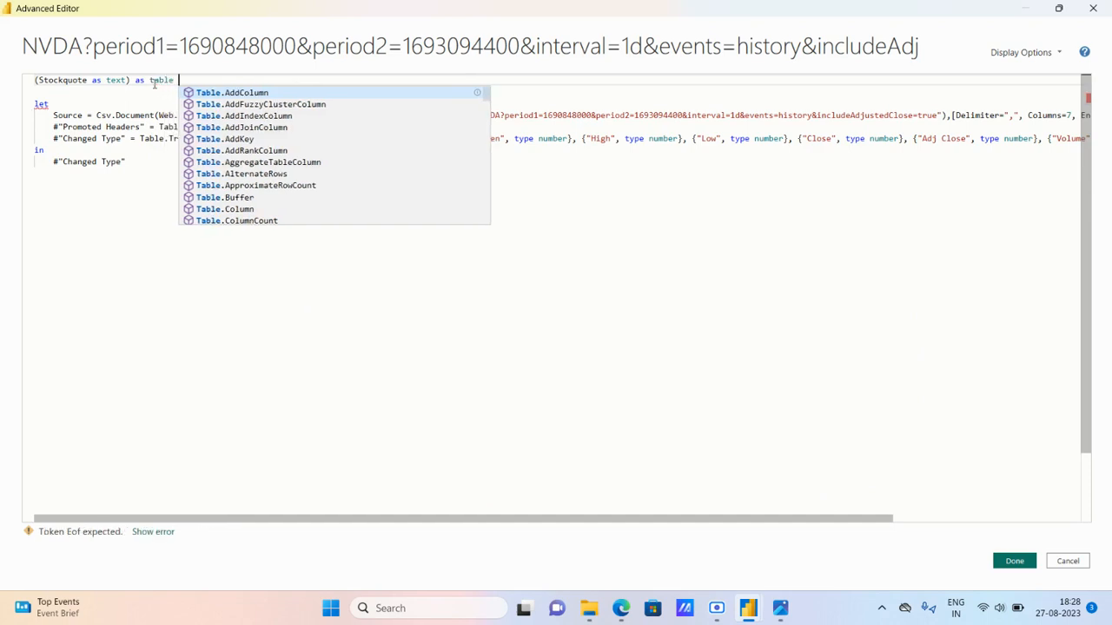
key("Escape")
key("alt+Tab")
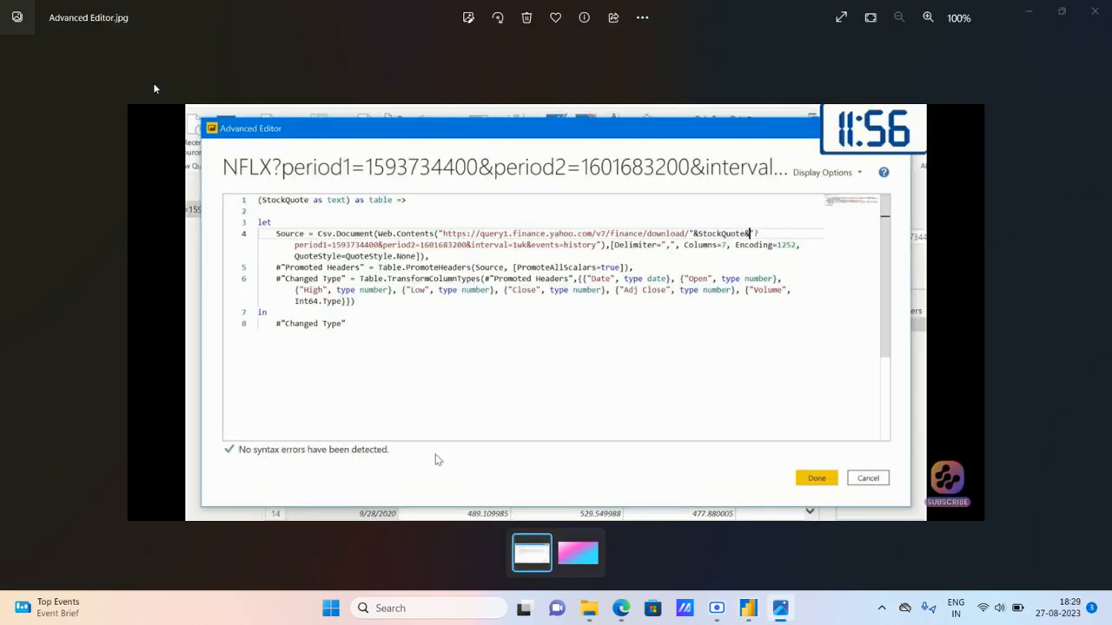
key("alt+Tab")
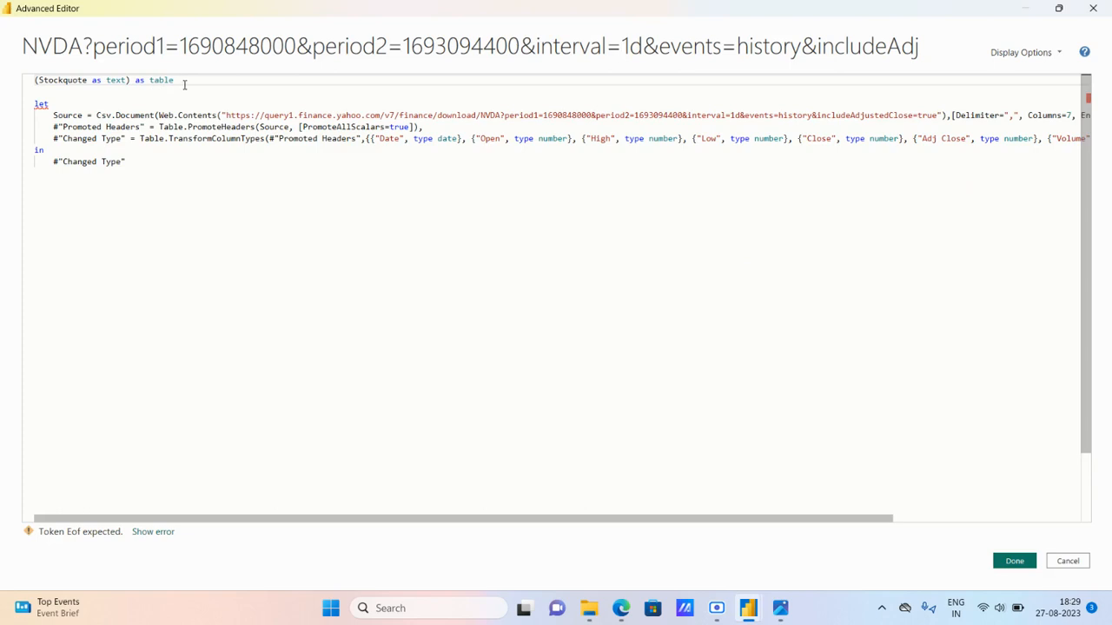
type("=")
key("BackSpace")
type("=>")
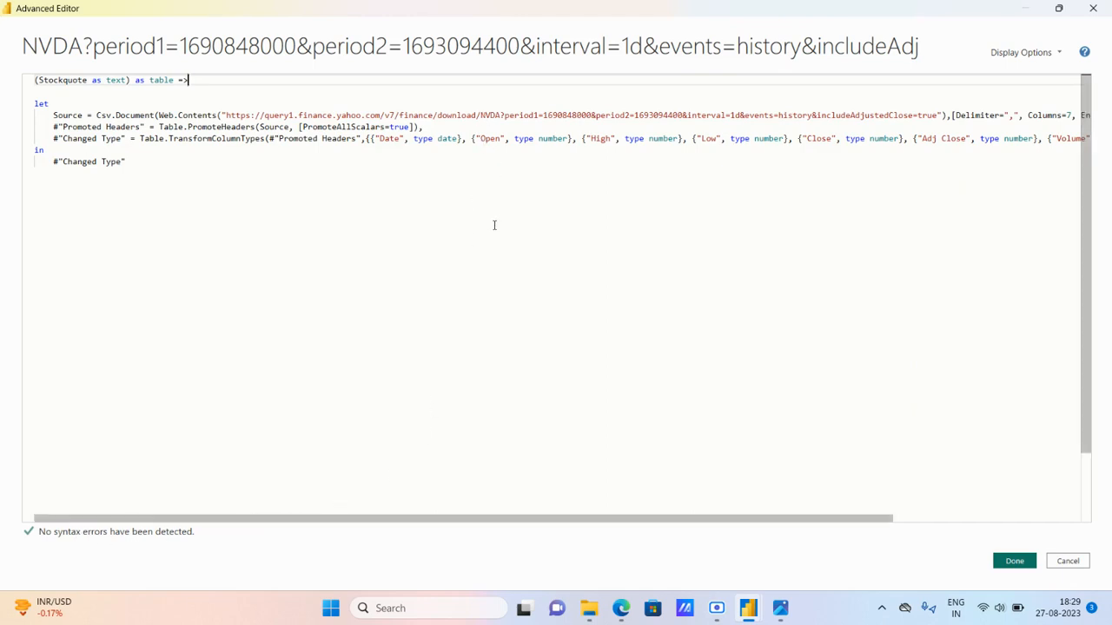
- Replace the NVDA ticker in the Source URL with "&Stockquote&", following the reference image, and apply the query code
key("alt+Tab")
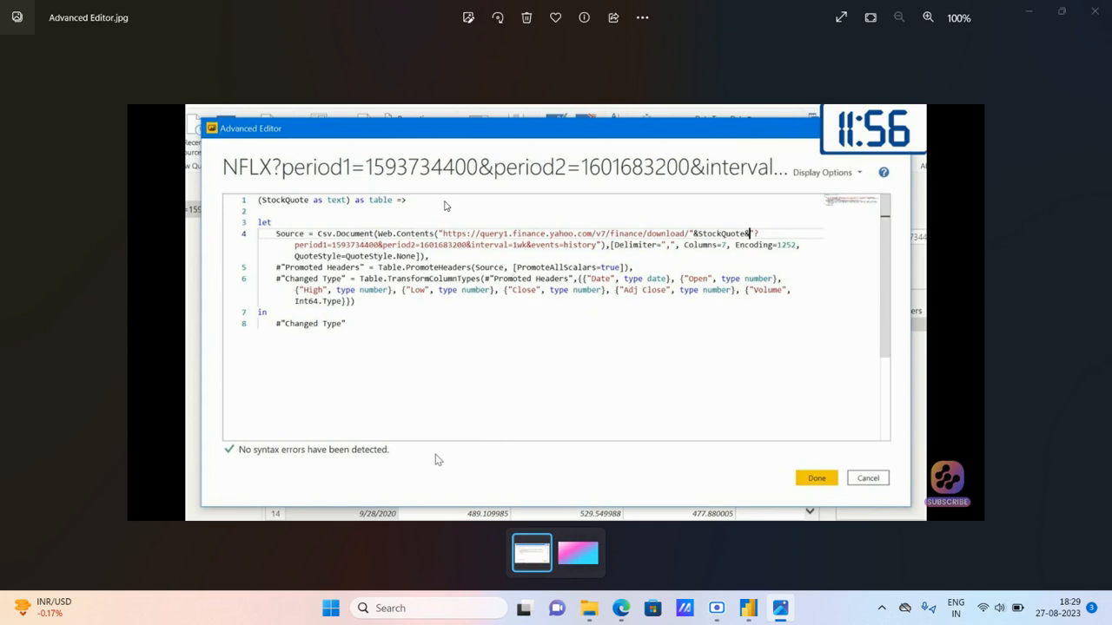
key("alt+Tab")
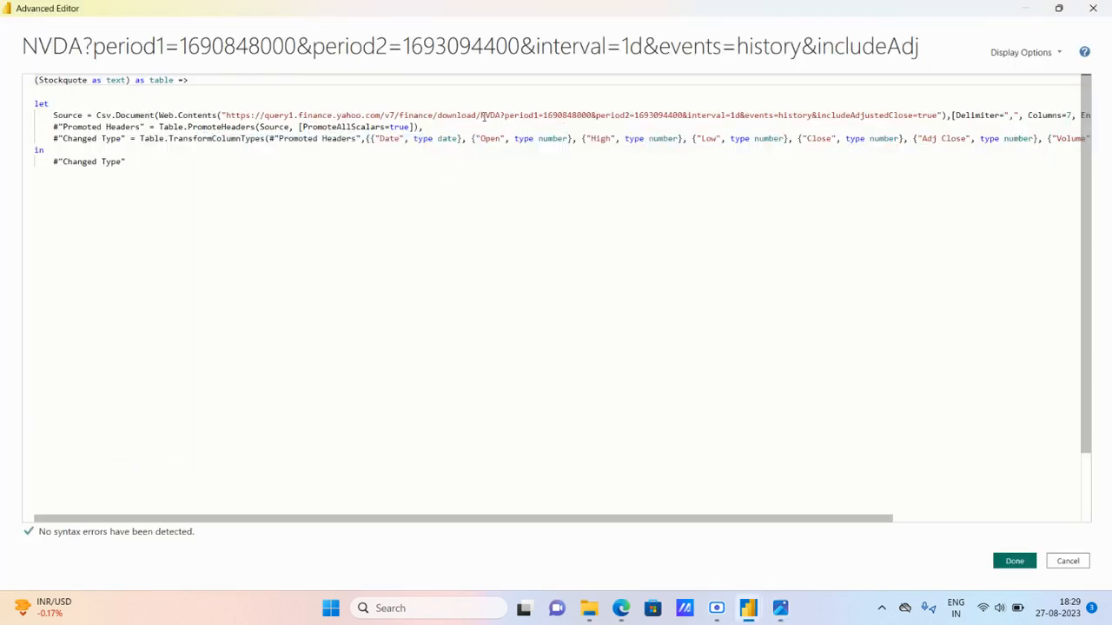
left_click_drag(481, 115, 501, 114)
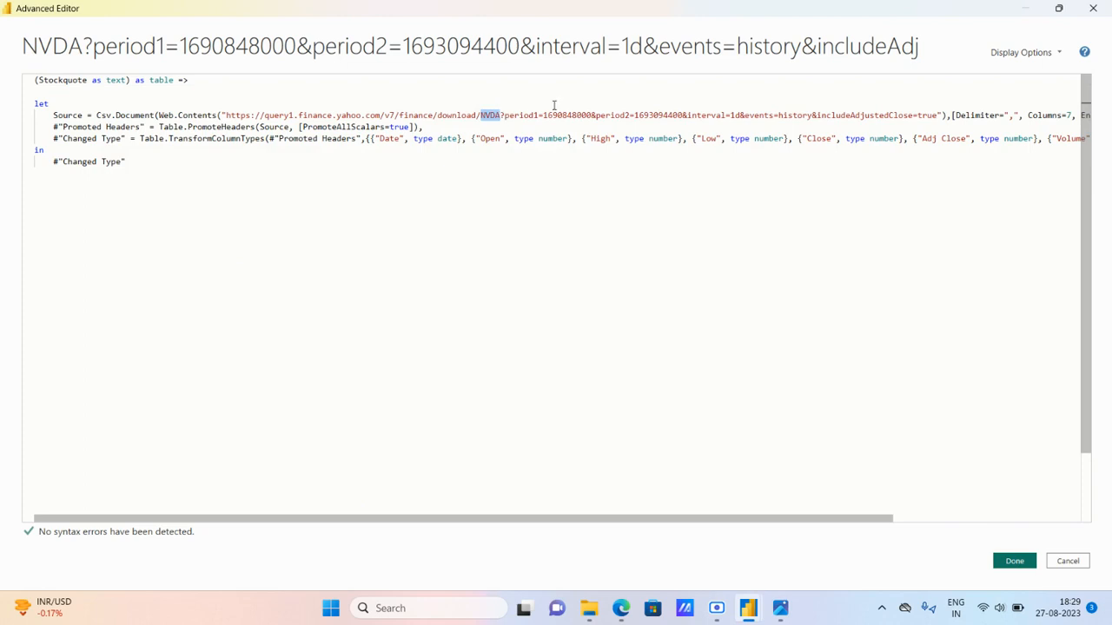
type("\"")
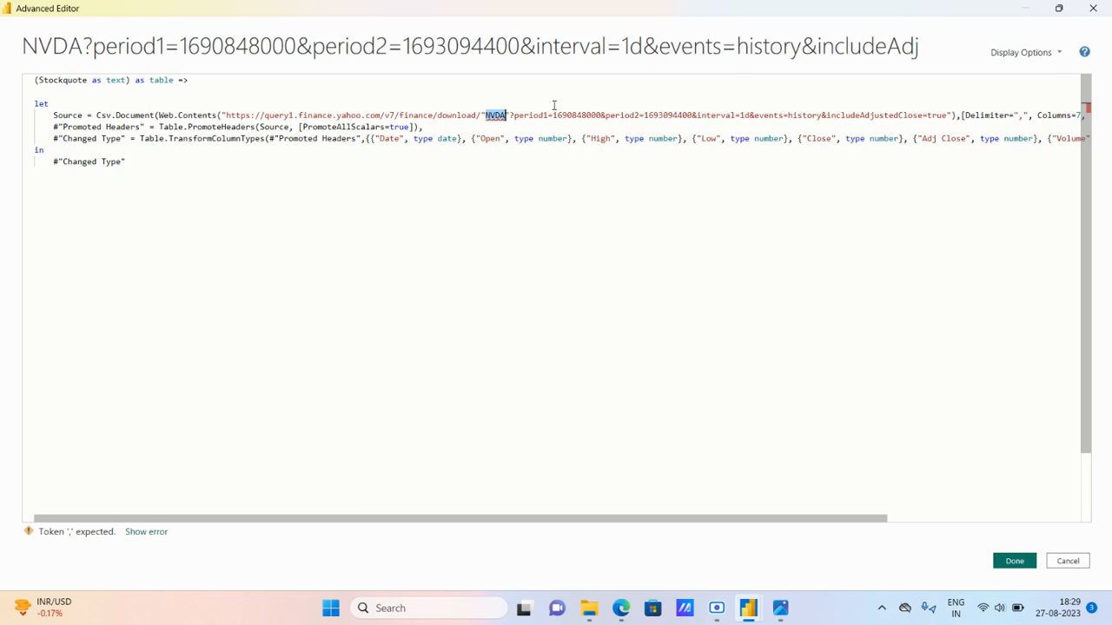
type("&")
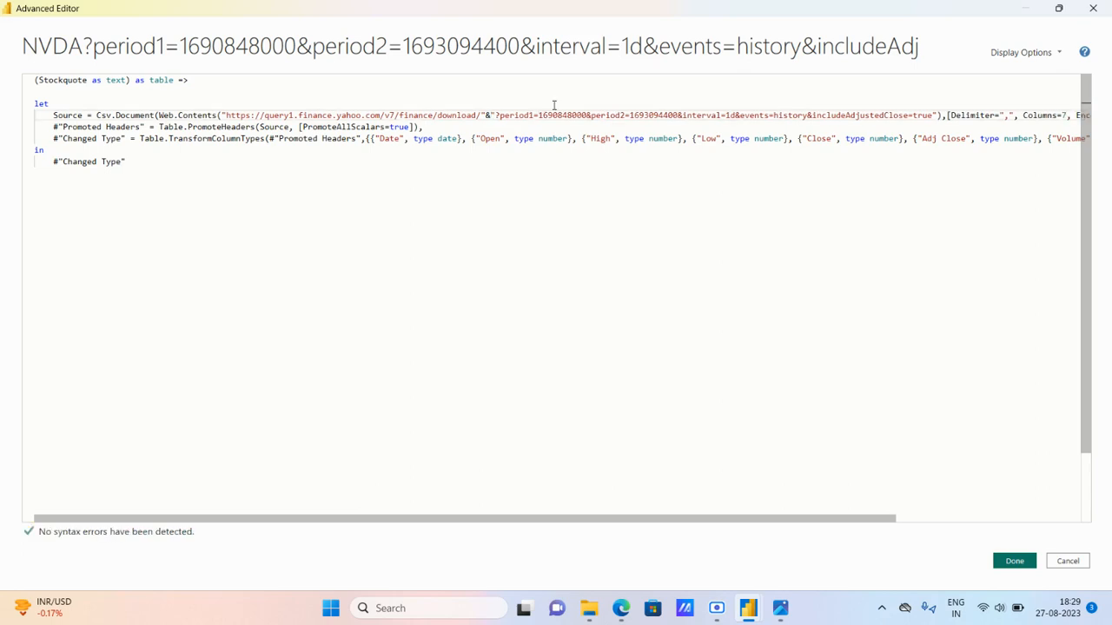
type("&")
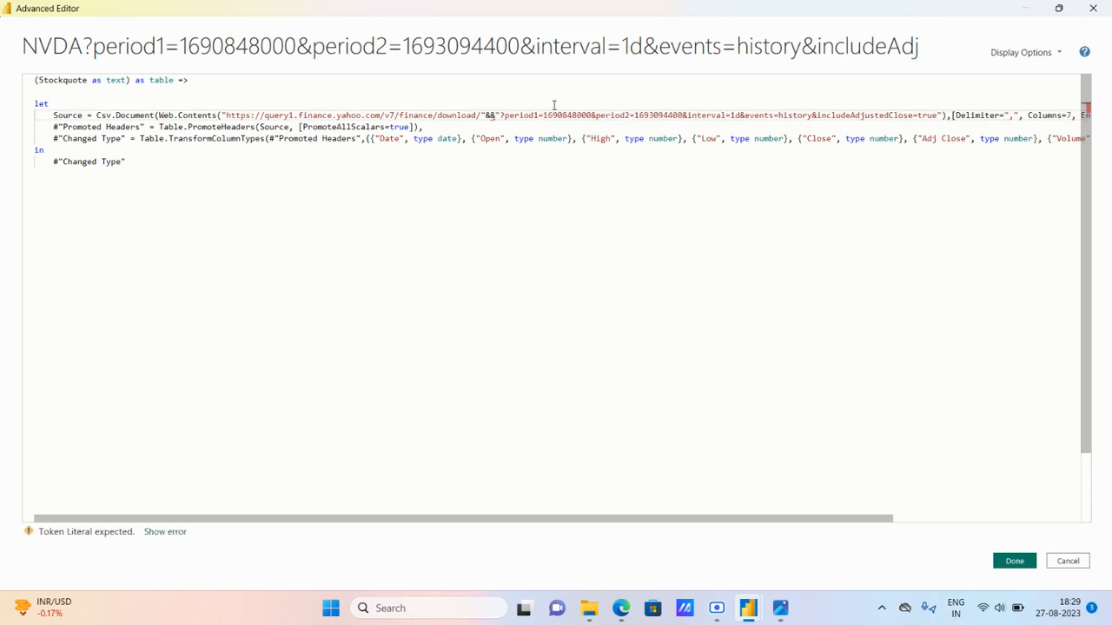
type("Sto")
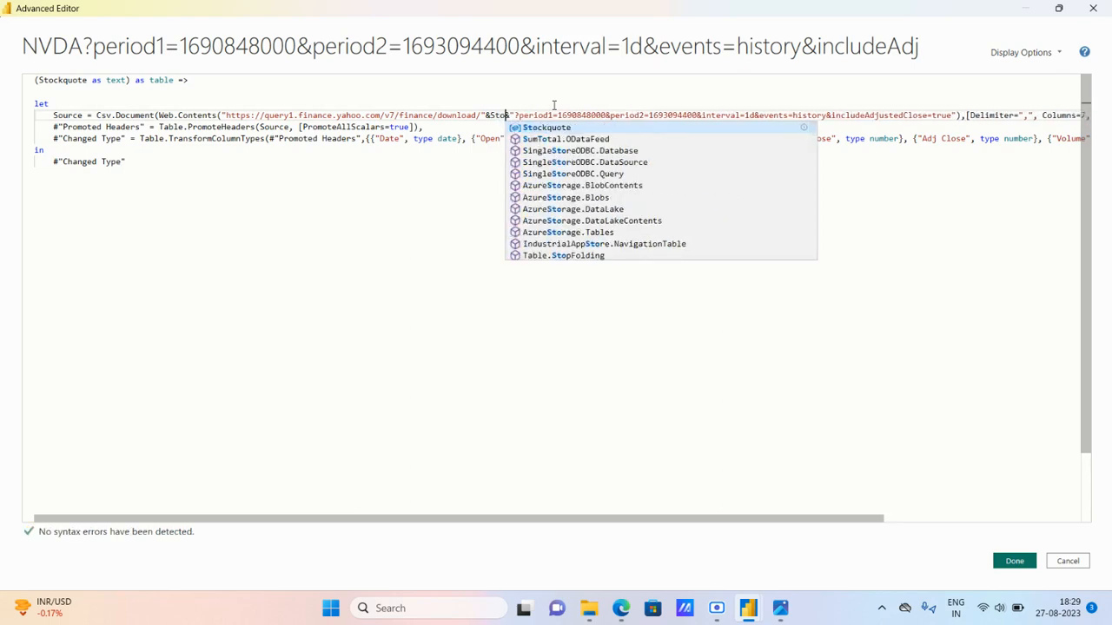
key("Tab")
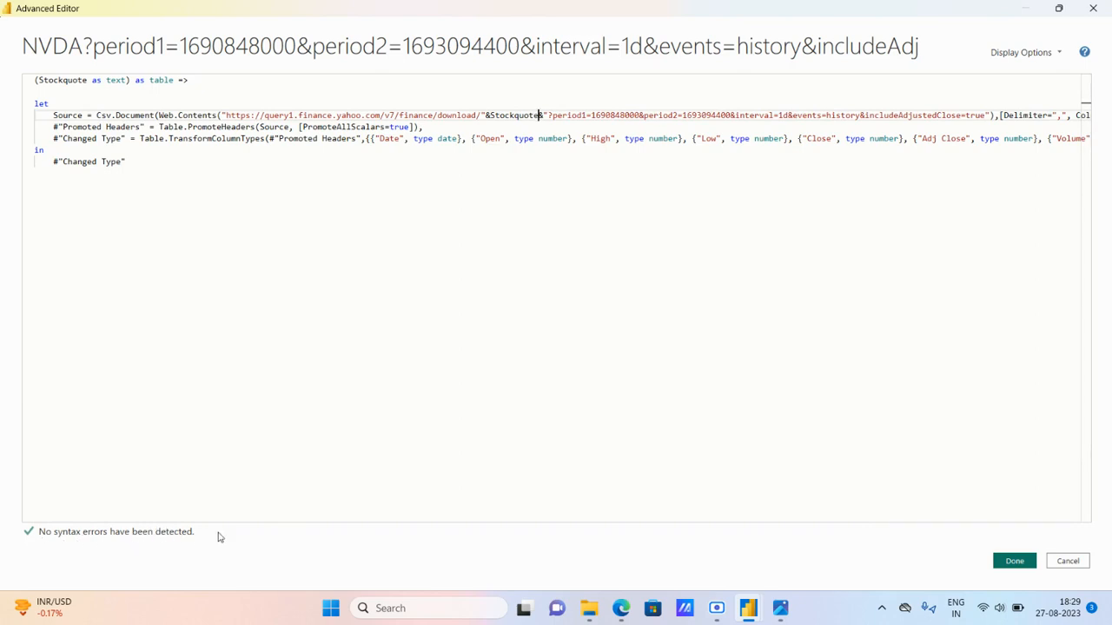
left_click(1011, 562)
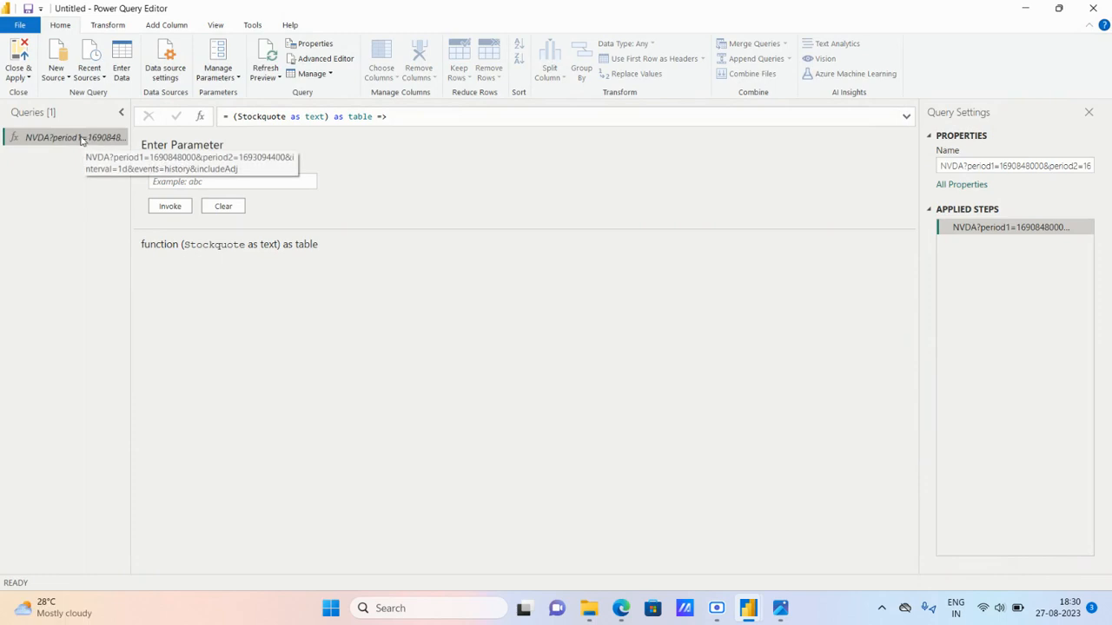
- Rename the NVDA function query as "Stock Pull"
double_click(81, 138)
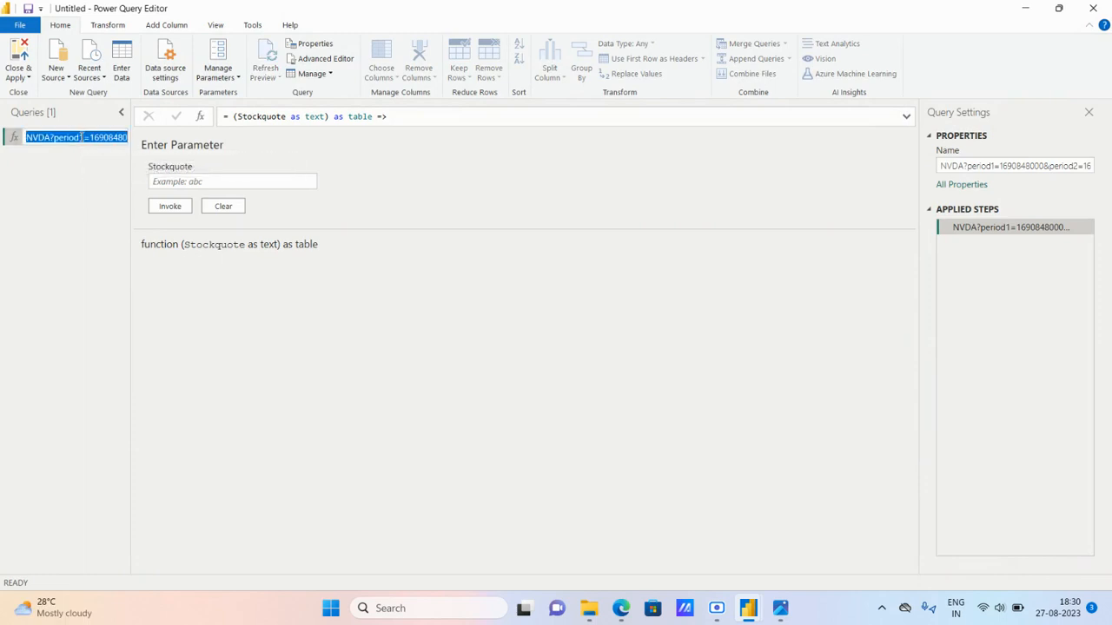
type("Stock Pull")
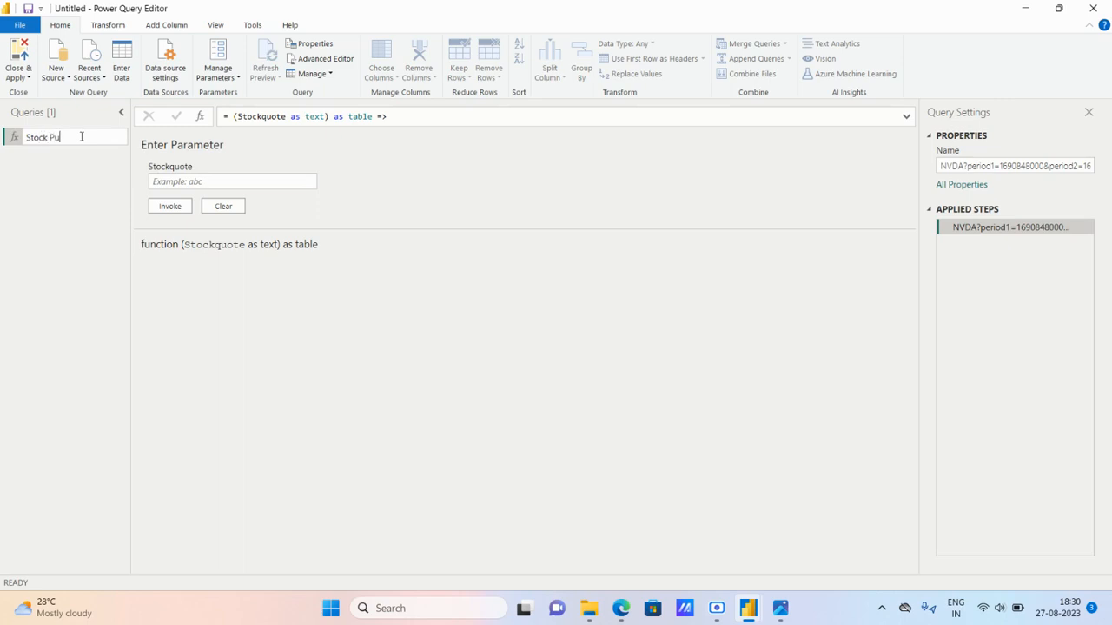
left_click(88, 179)
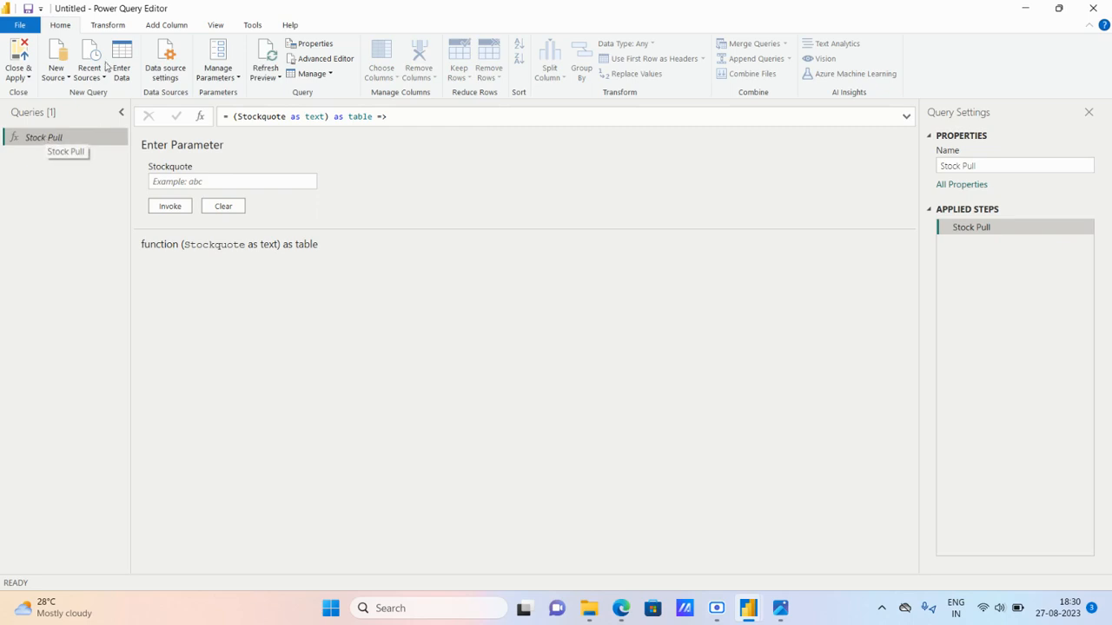
- Start a new Excel workbook source and browse to the Yahoo Finance Dashboard folder
left_click(59, 79)
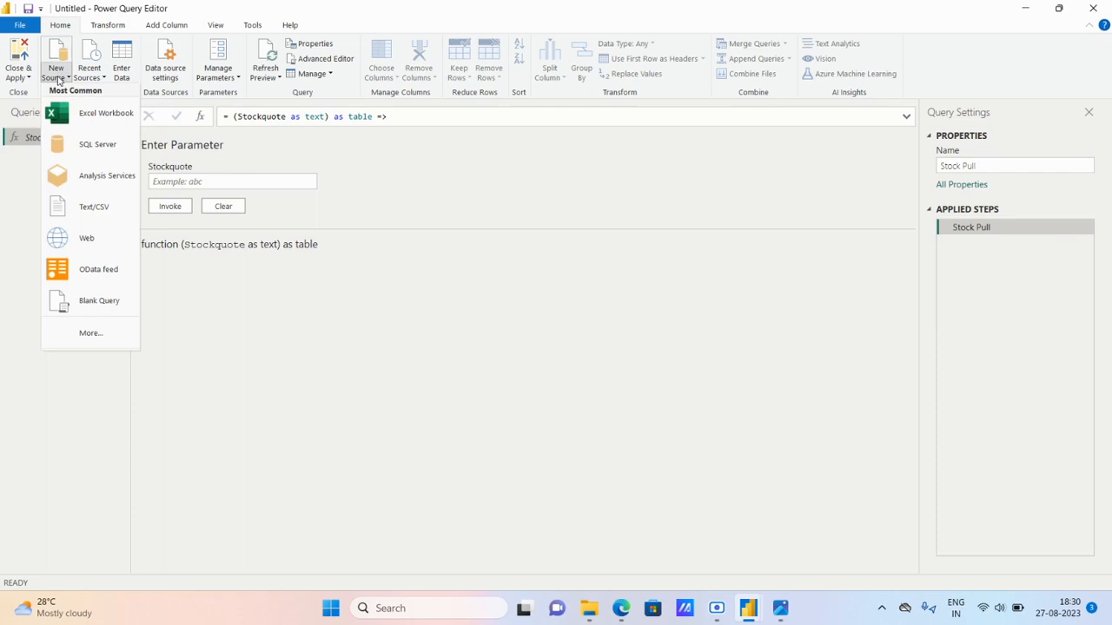
left_click(87, 113)
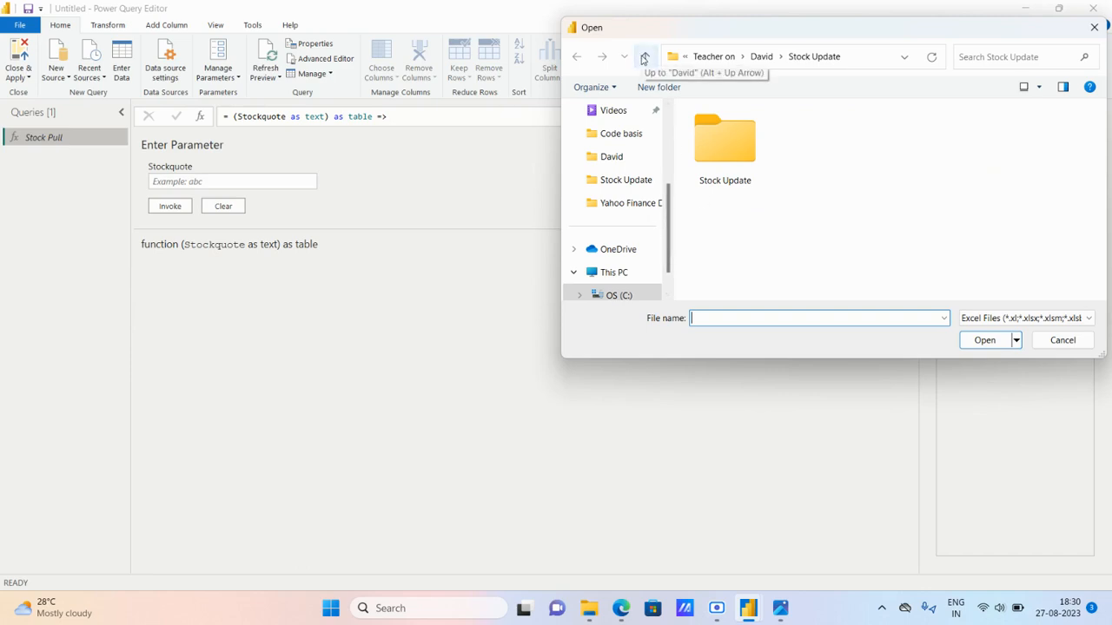
left_click(644, 58)
left_click(815, 172)
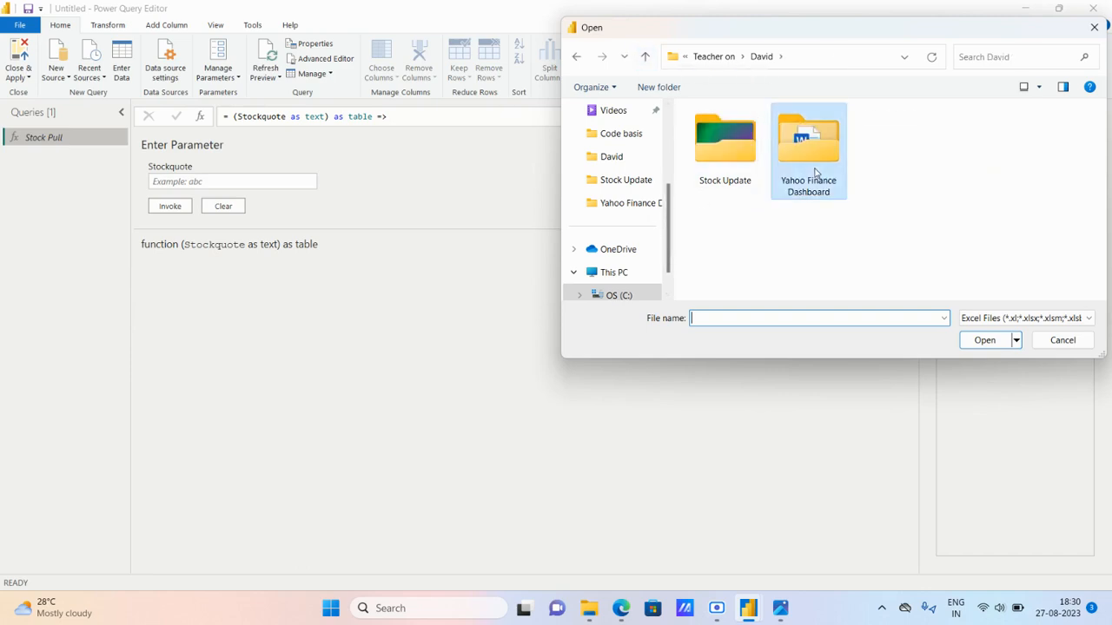
double_click(815, 173)
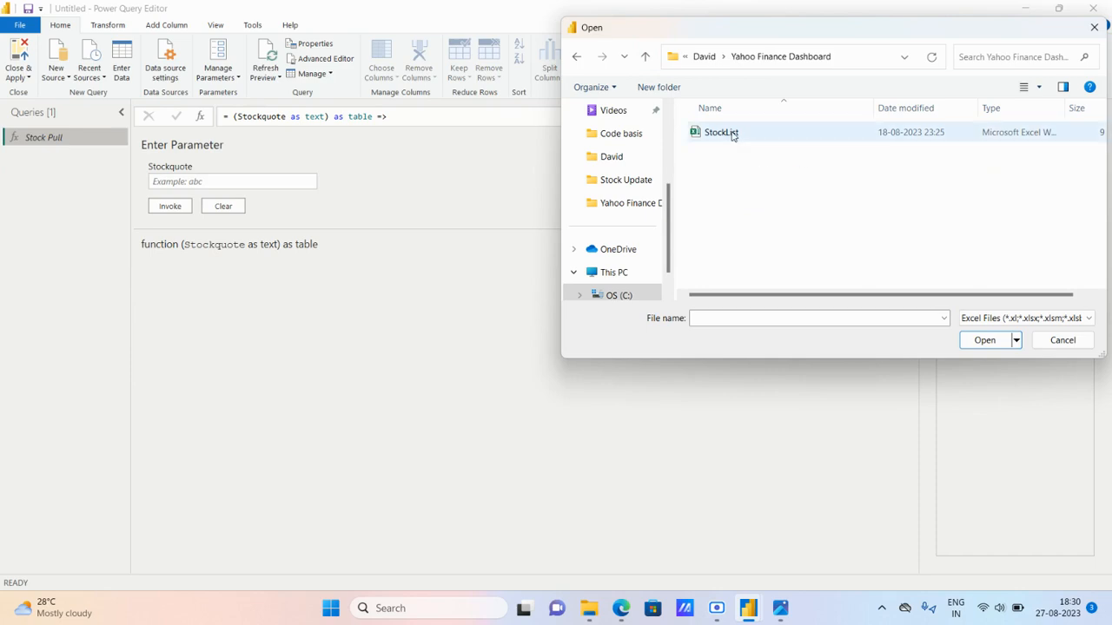
- Open the StockList workbook in Excel from File Explorer, examine the symbols in the QuoteSymbol column, and close it
left_click(589, 610)
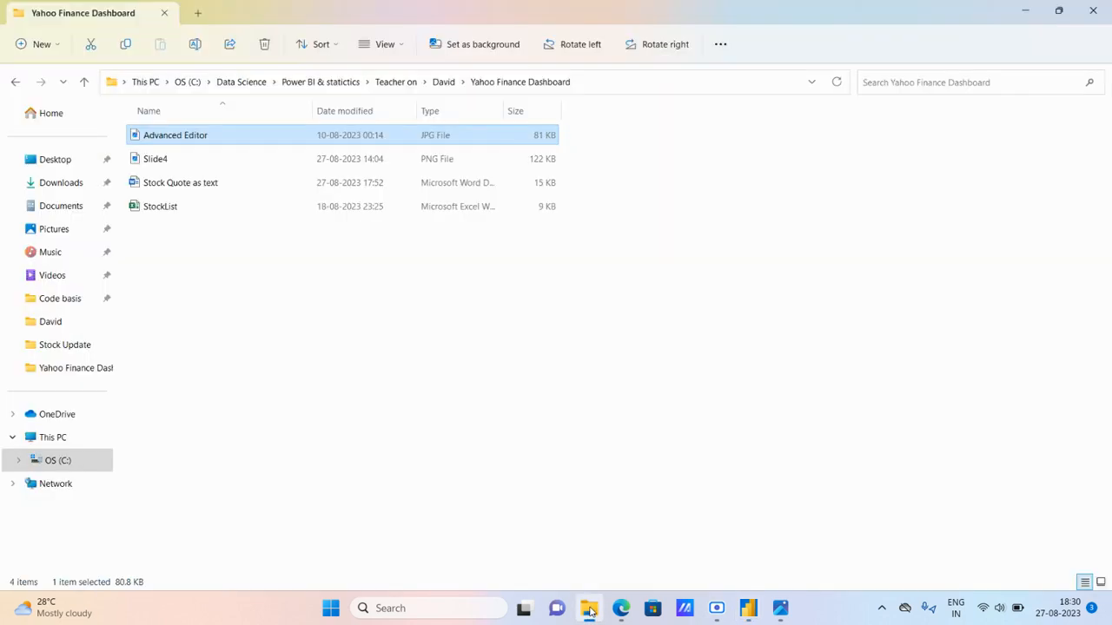
left_click(170, 209)
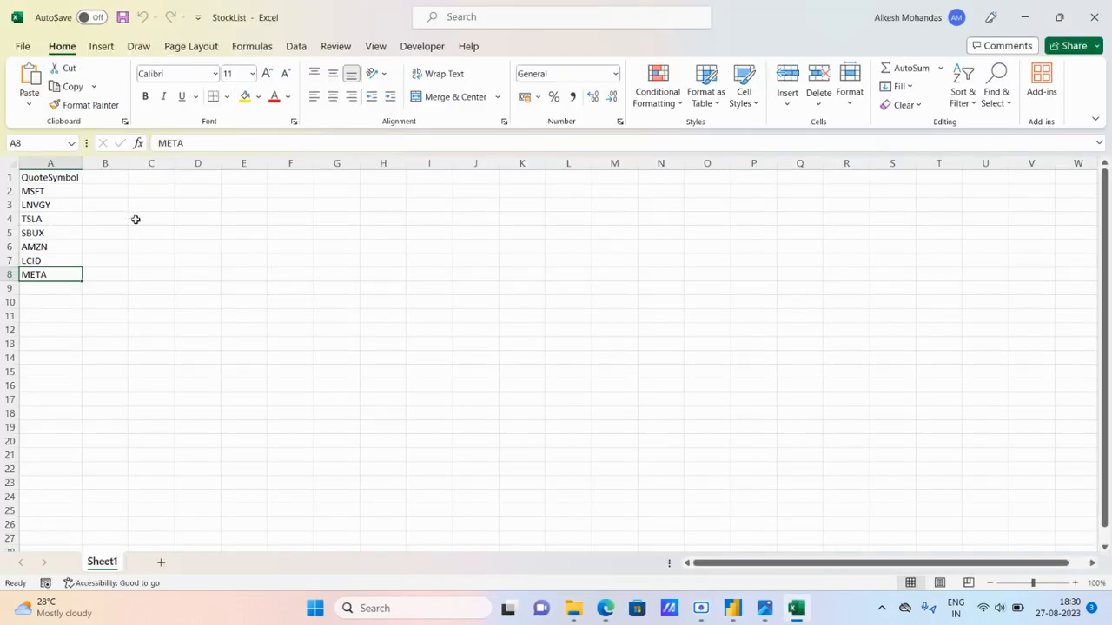
left_click(68, 180)
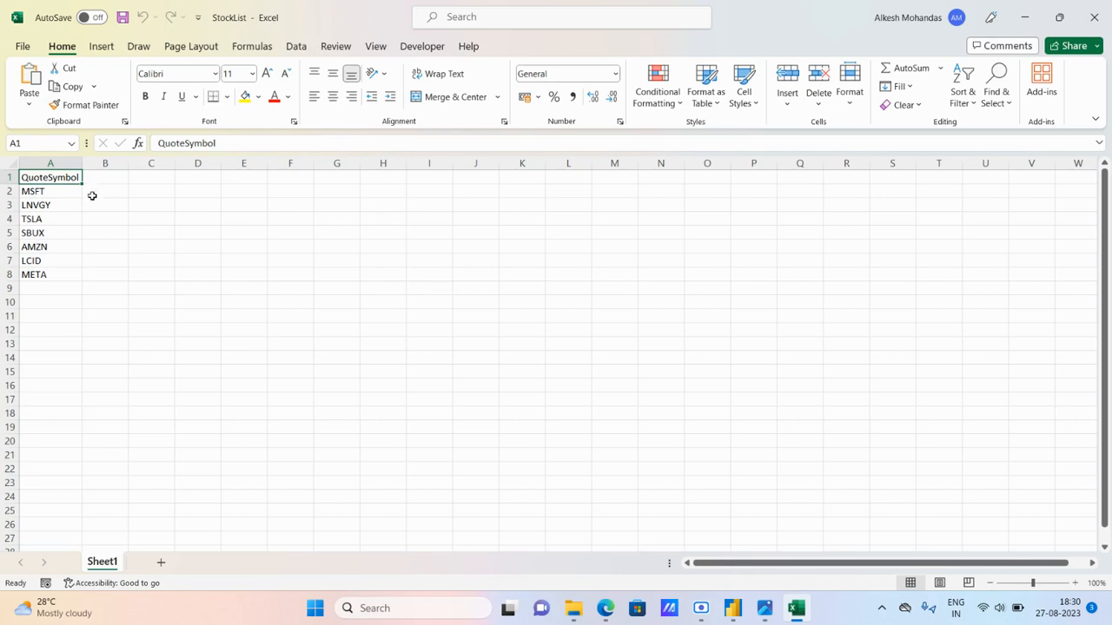
left_click(58, 196)
left_click(61, 207)
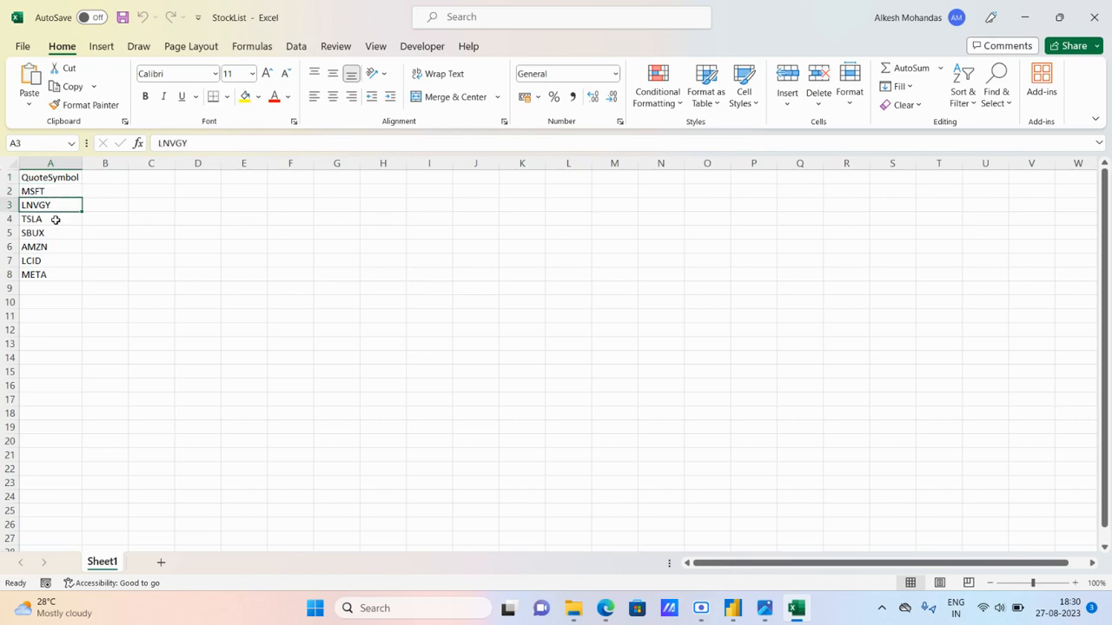
left_click(56, 220)
left_click(61, 232)
left_click(62, 247)
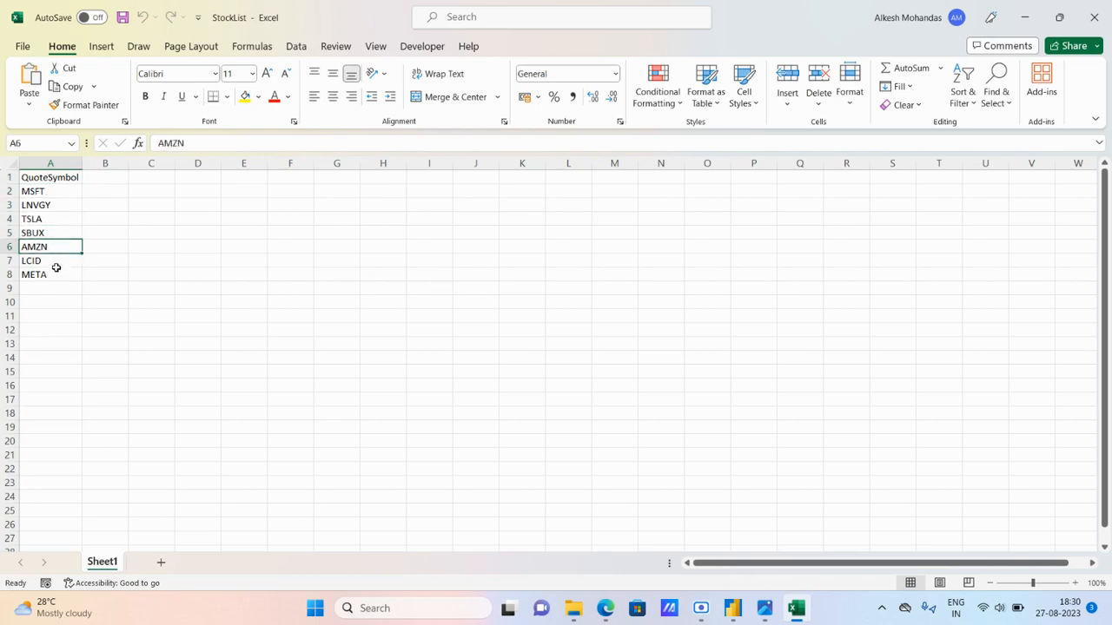
left_click(56, 264)
left_click(57, 275)
left_click(61, 193)
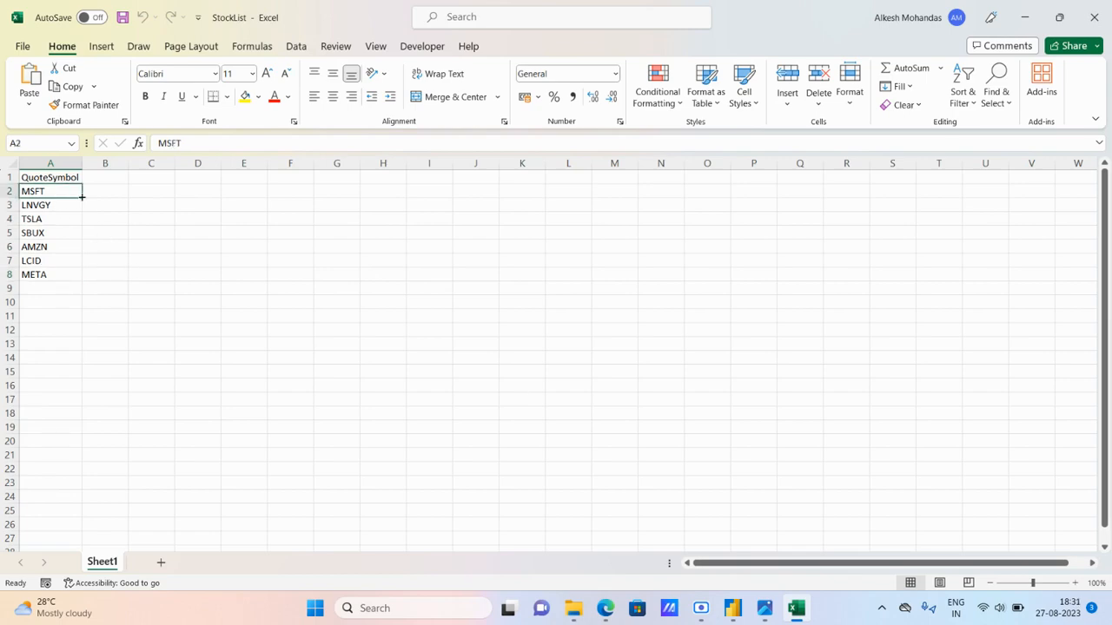
left_click(606, 609)
left_click(45, 273)
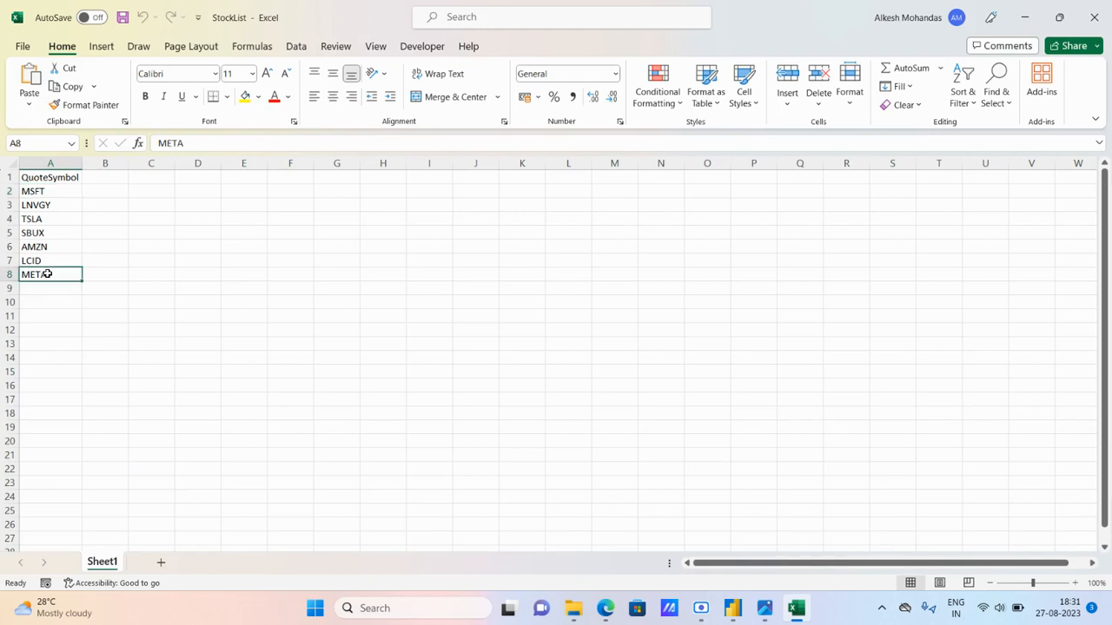
left_click(39, 196)
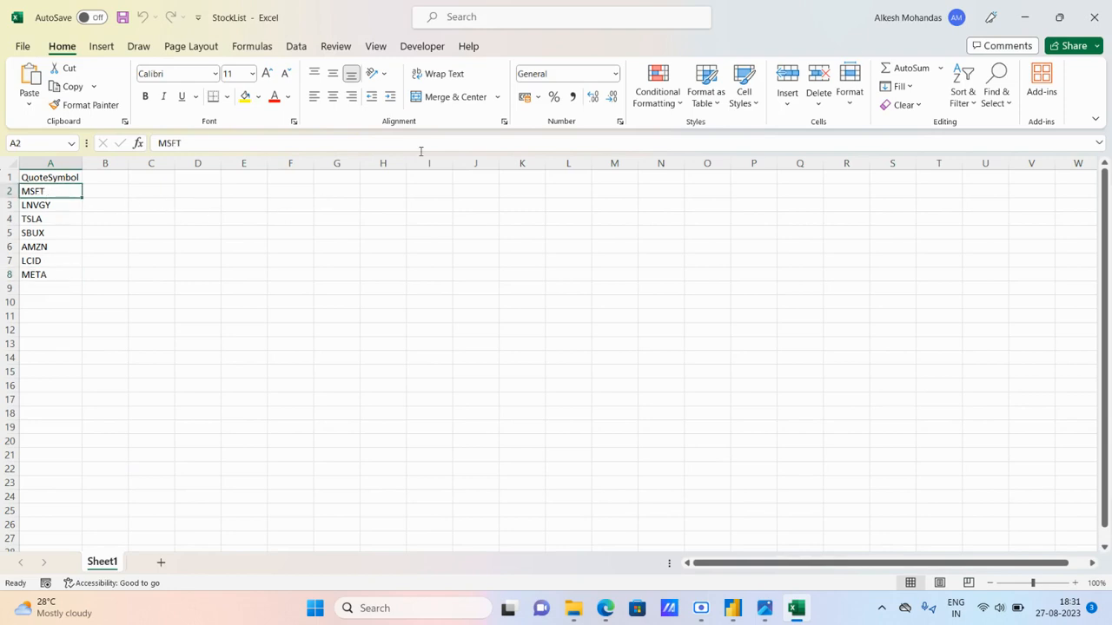
left_click(1102, 7)
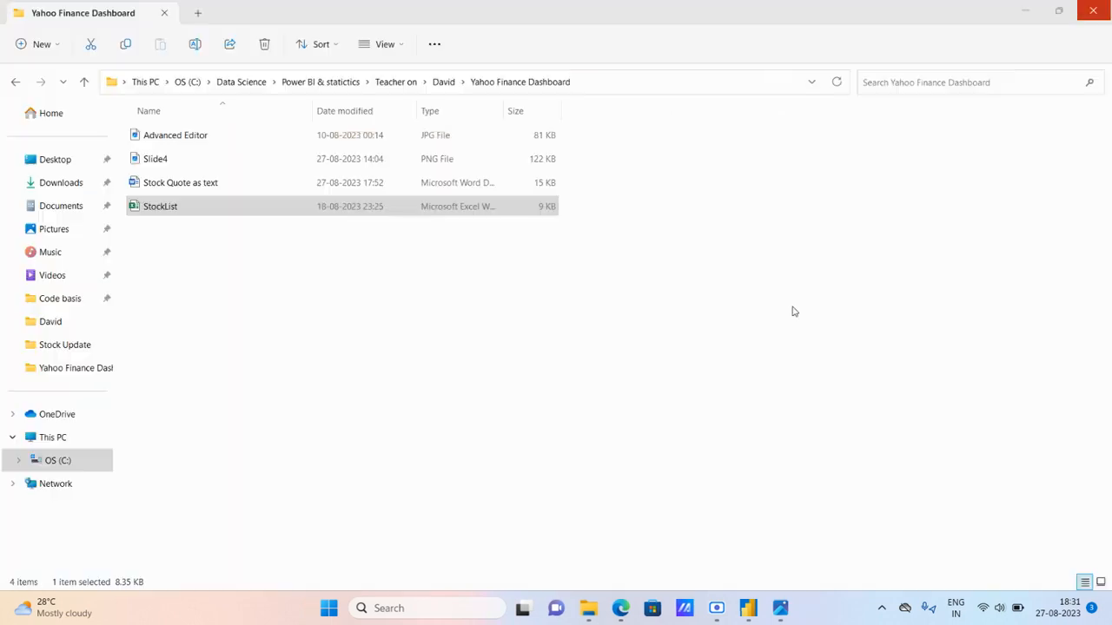
- Switch back to Power Query Editor and import Sheet1 of the StockList workbook as a new query
mouse_move(748, 609)
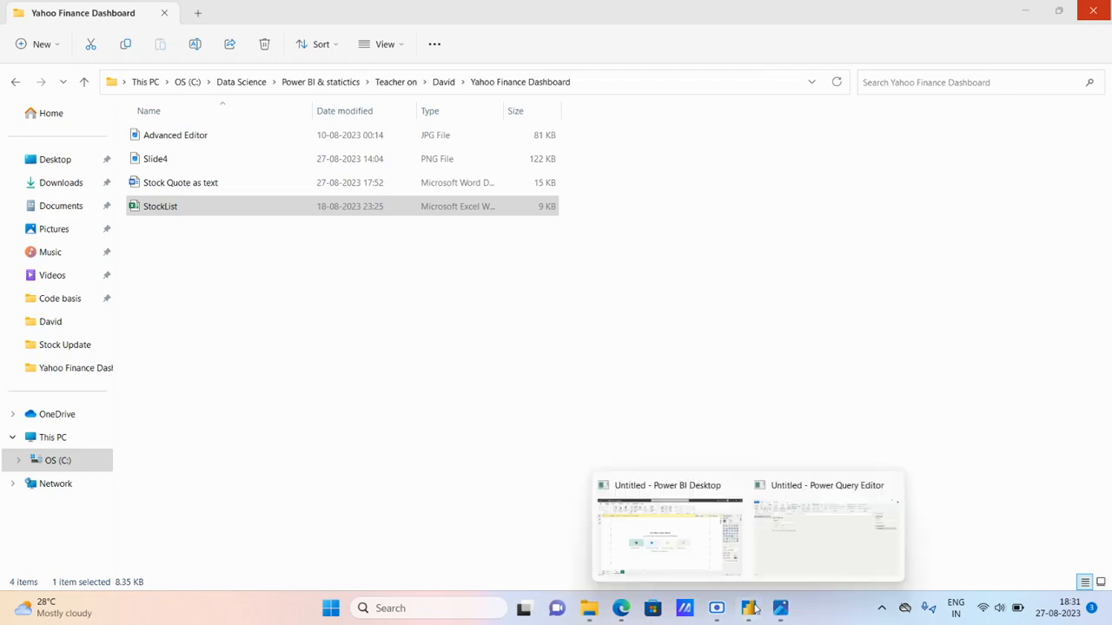
left_click(804, 545)
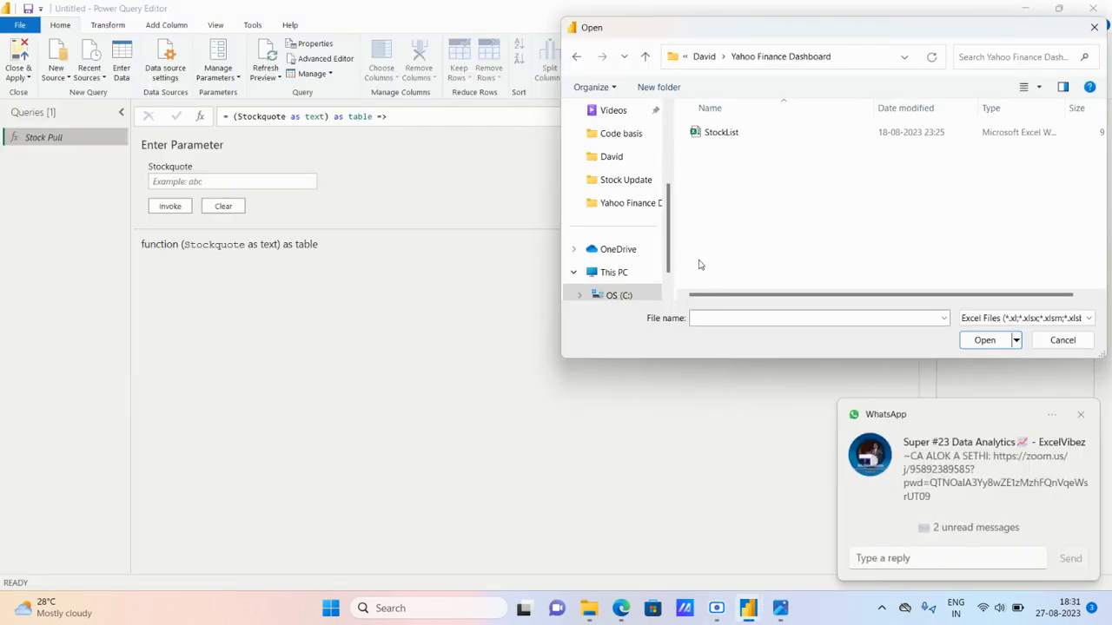
left_click(1082, 416)
left_click(733, 135)
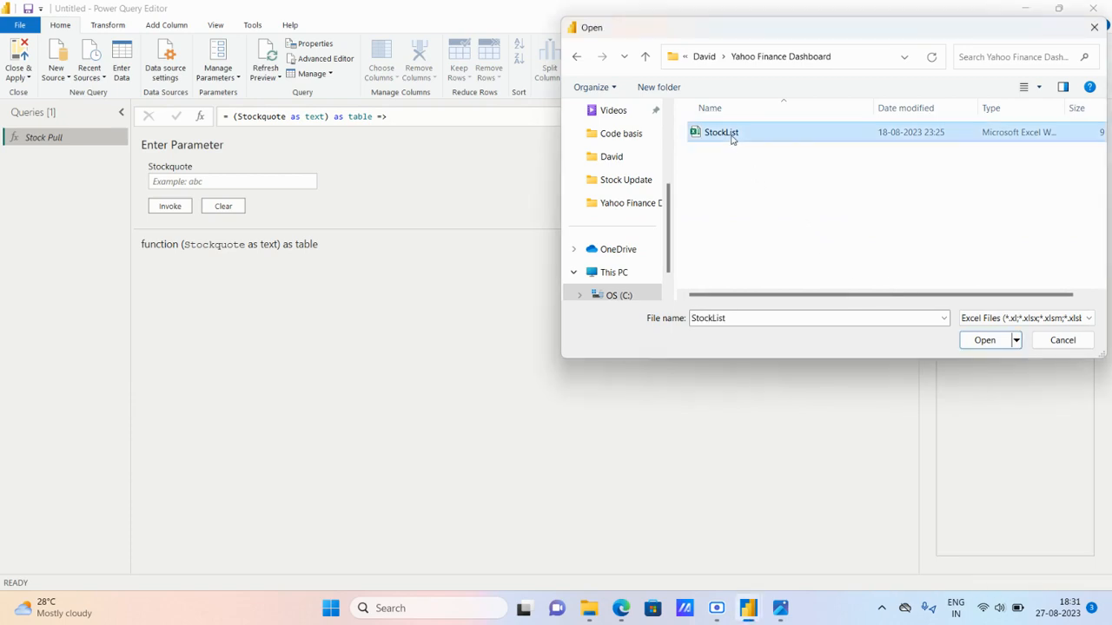
left_click(985, 340)
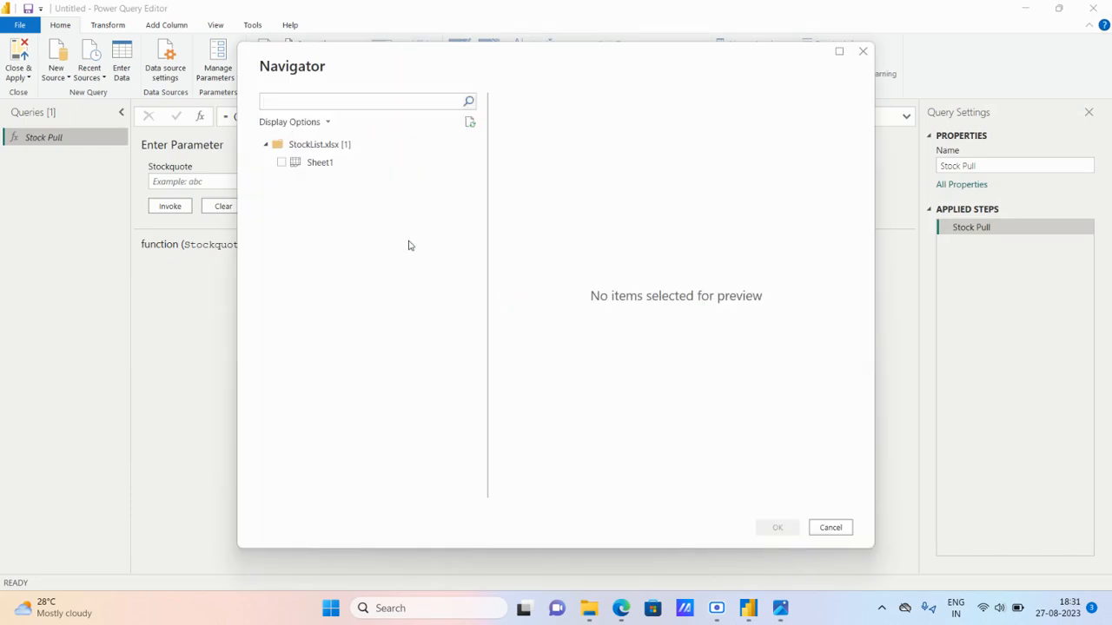
left_click(282, 164)
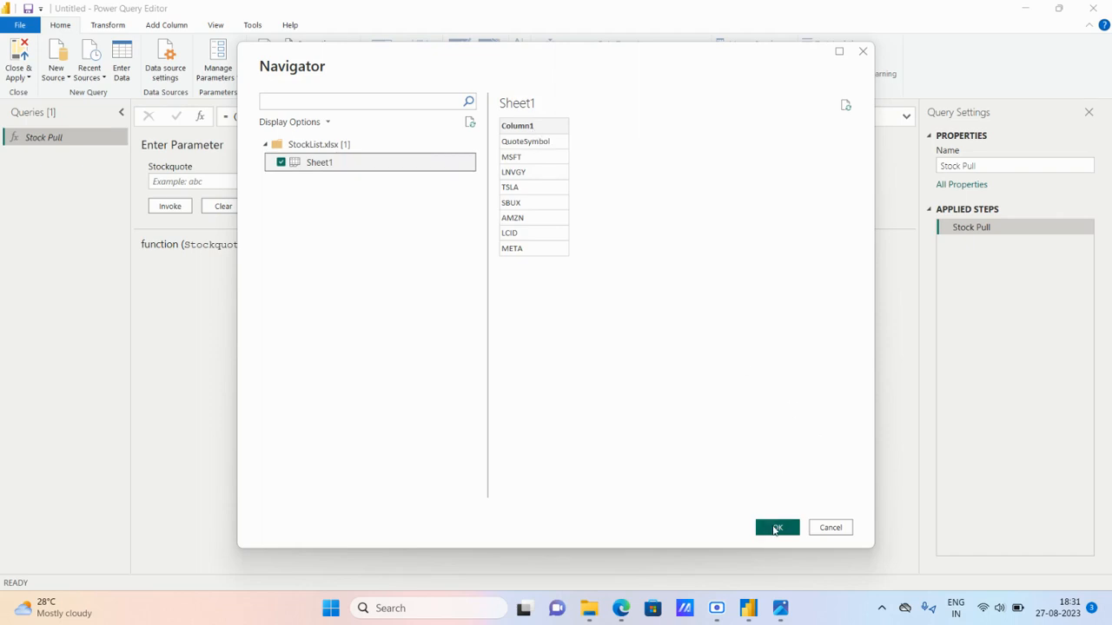
left_click(776, 529)
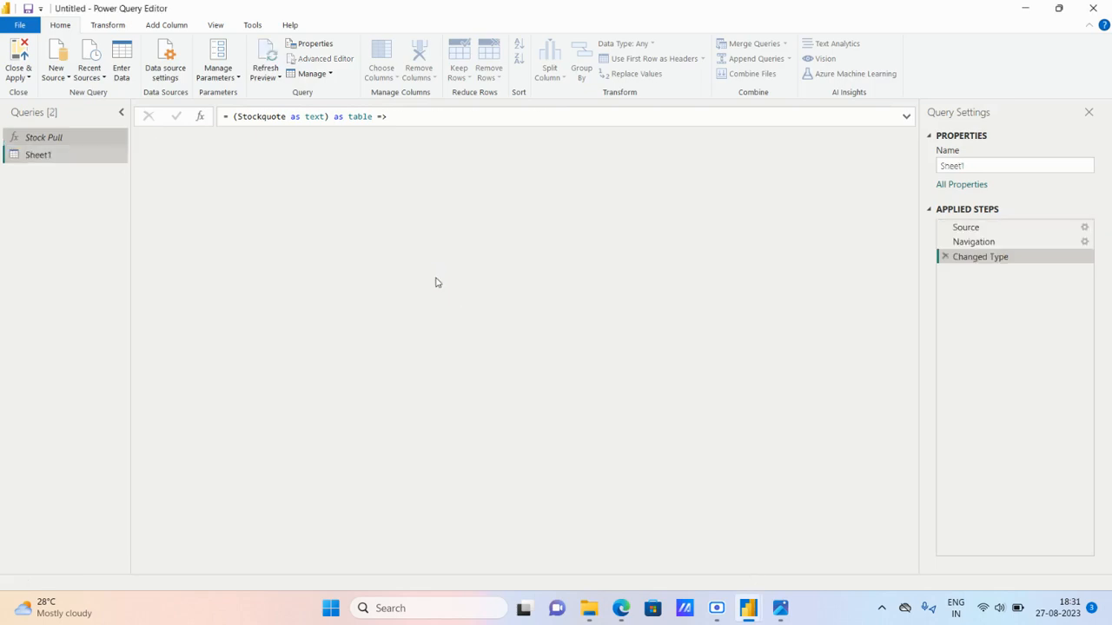
- Rename the Sheet1 query as "Stocklist" and promote its first row to column headers
left_click(37, 156)
double_click(38, 156)
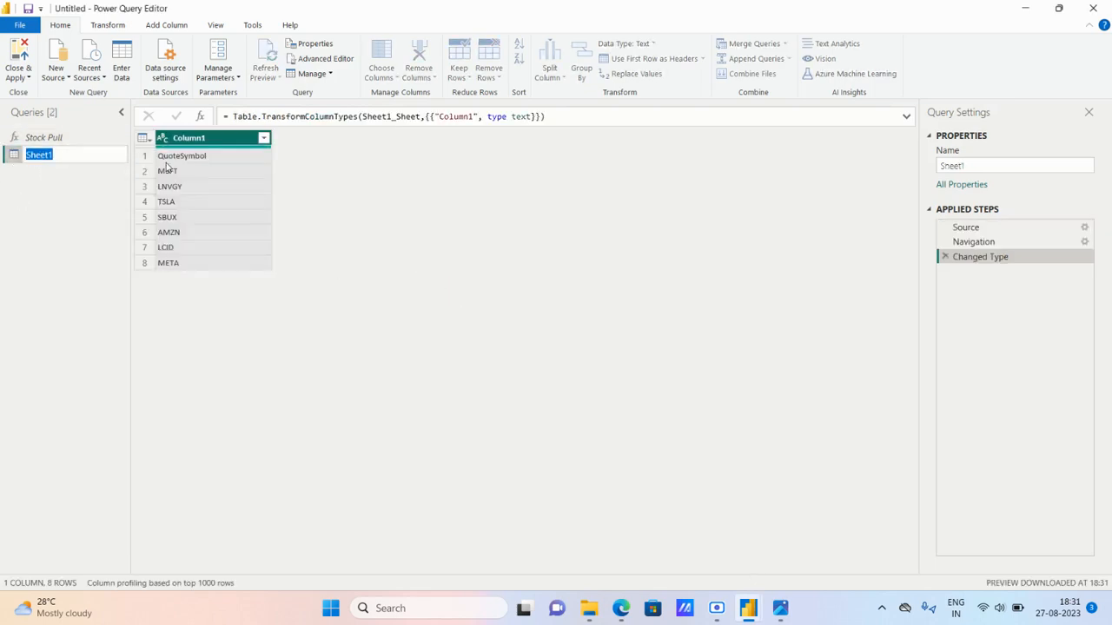
type("st")
key("BackSpace")
type("S")
left_click(74, 189)
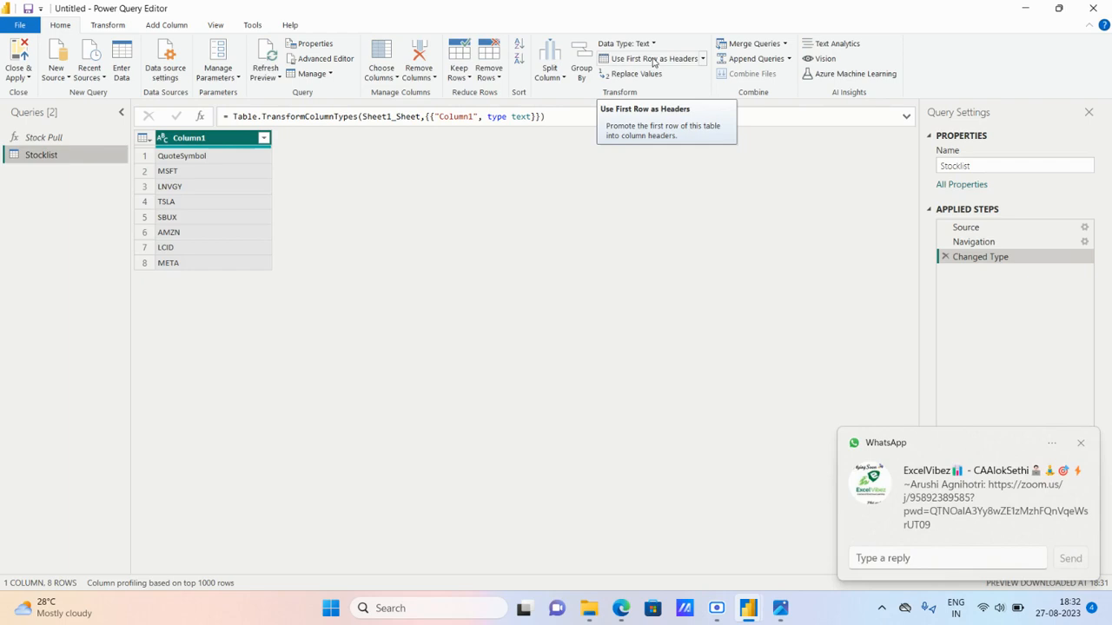
left_click(653, 60)
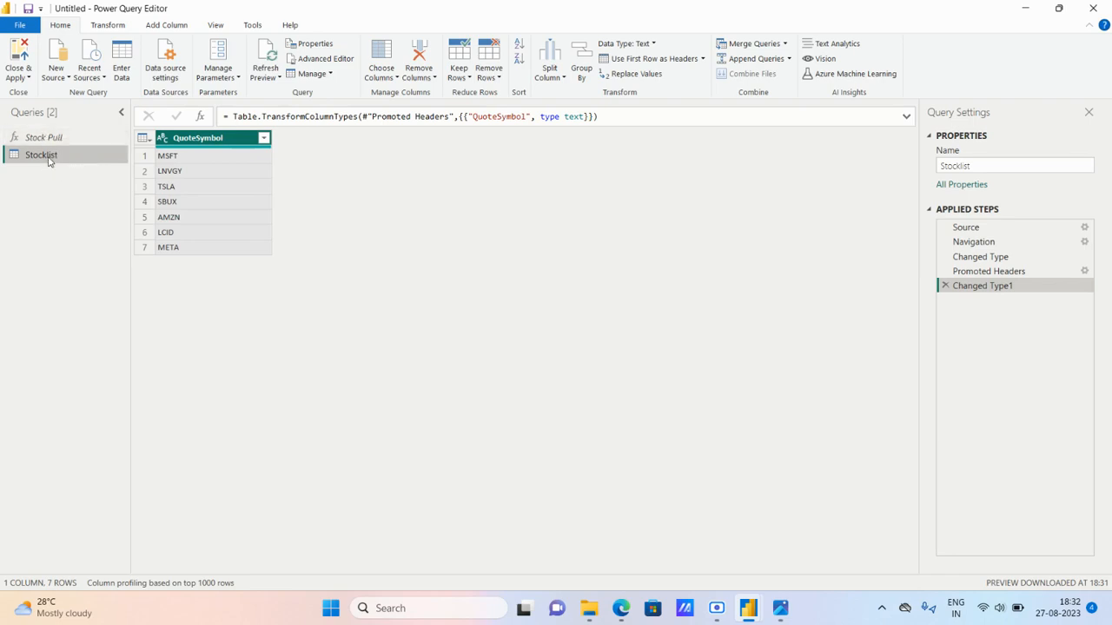
- Invoke the Stock Pull custom function for each Stocklist row with QuoteSymbol as Stockquote, naming the new column "Stock Pull"
left_click(176, 29)
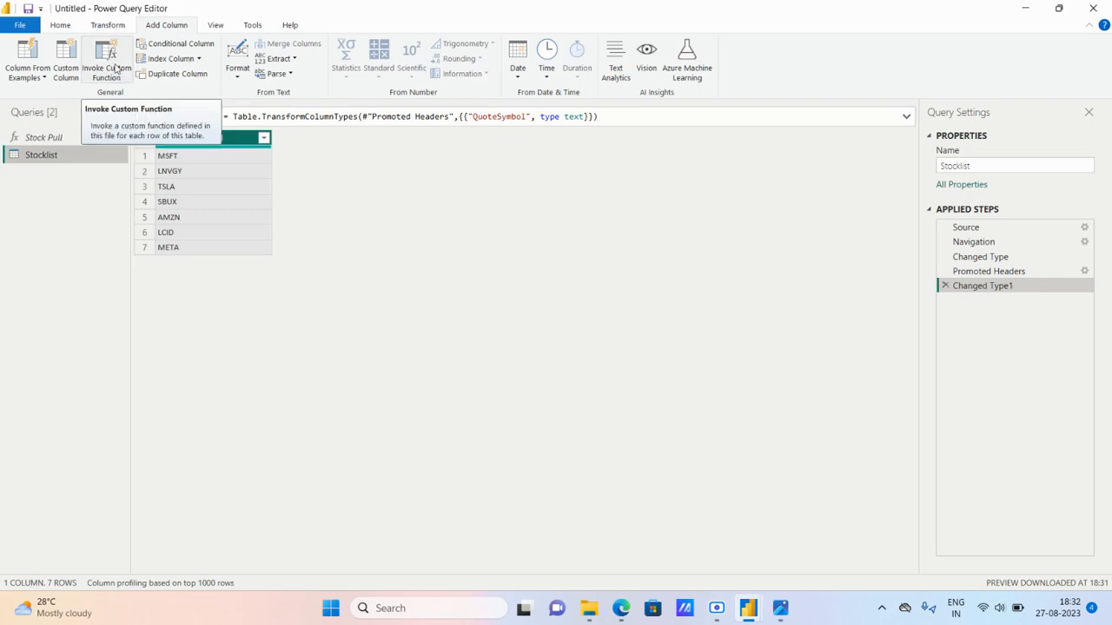
left_click(116, 69)
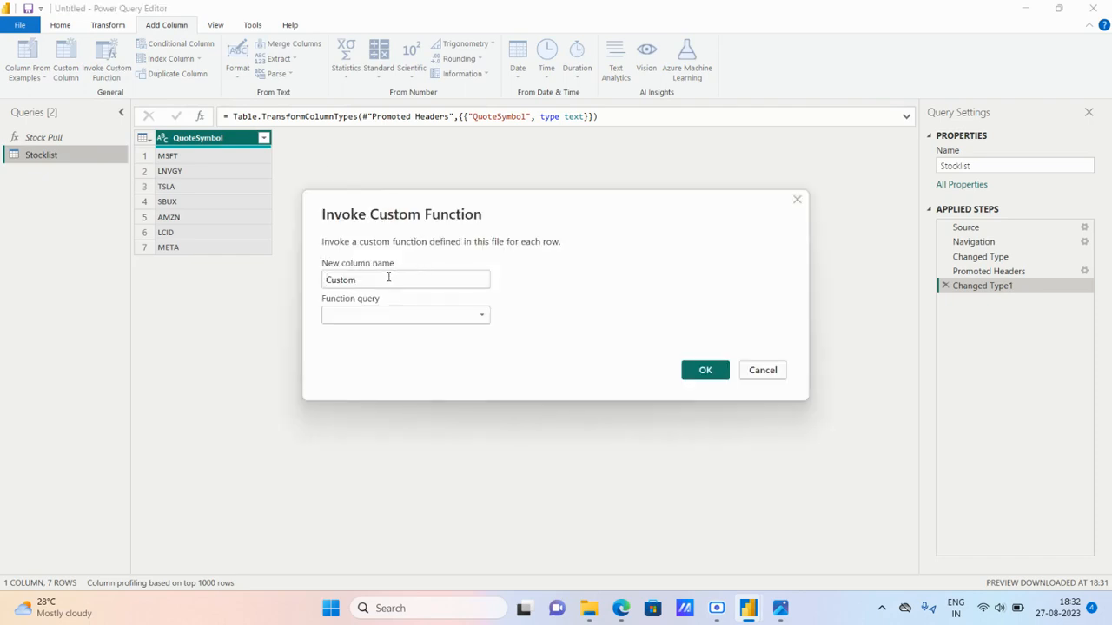
left_click_drag(351, 279, 318, 279)
type("Stock Pull")
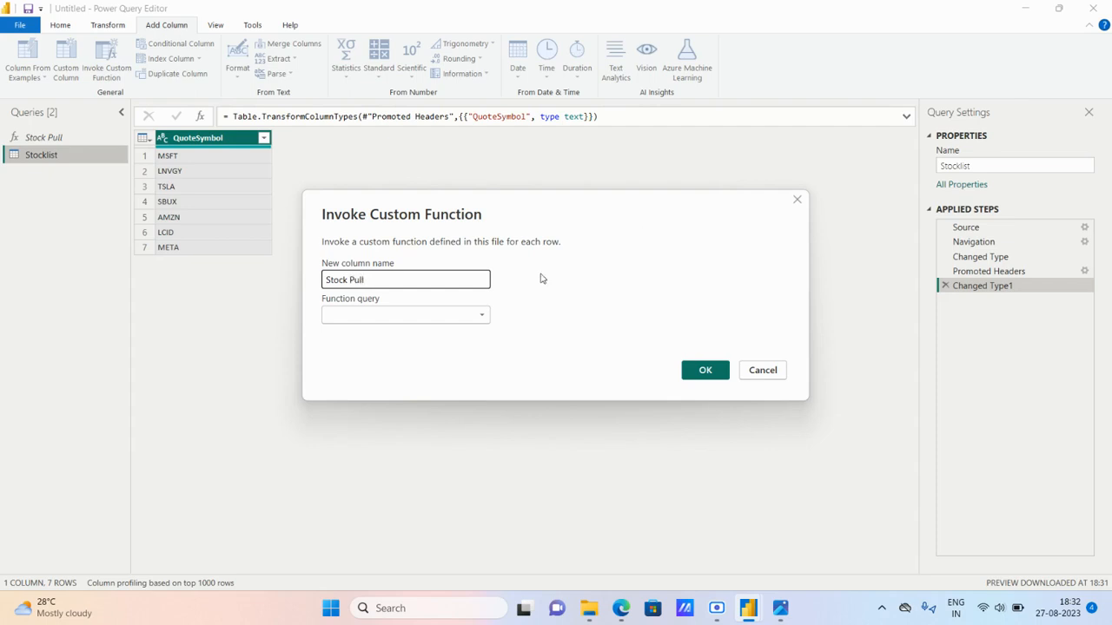
left_click(395, 319)
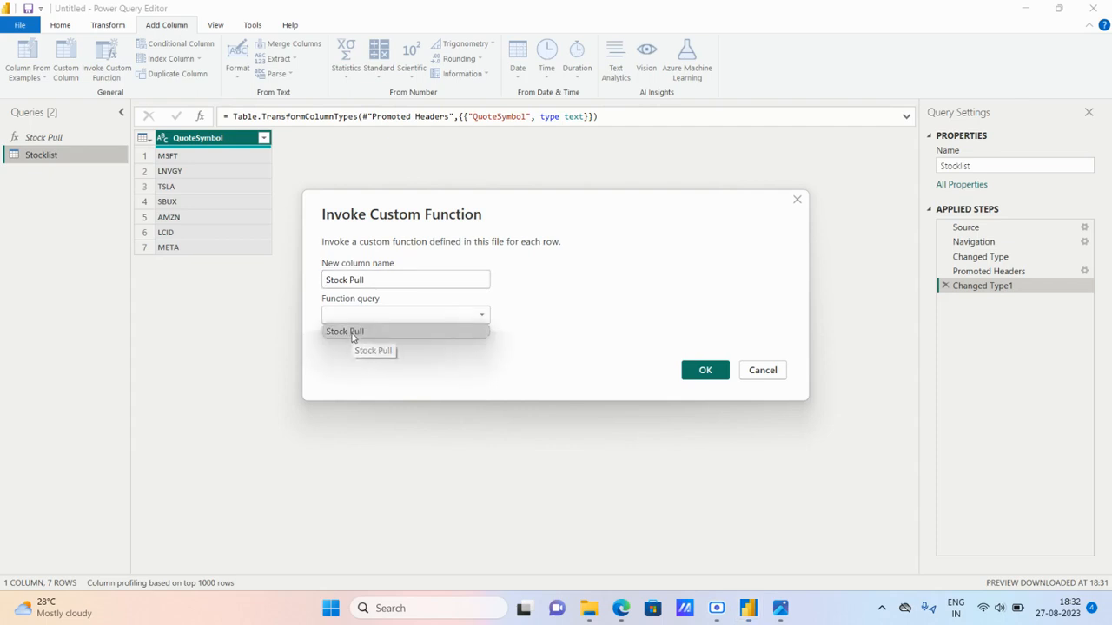
left_click(352, 334)
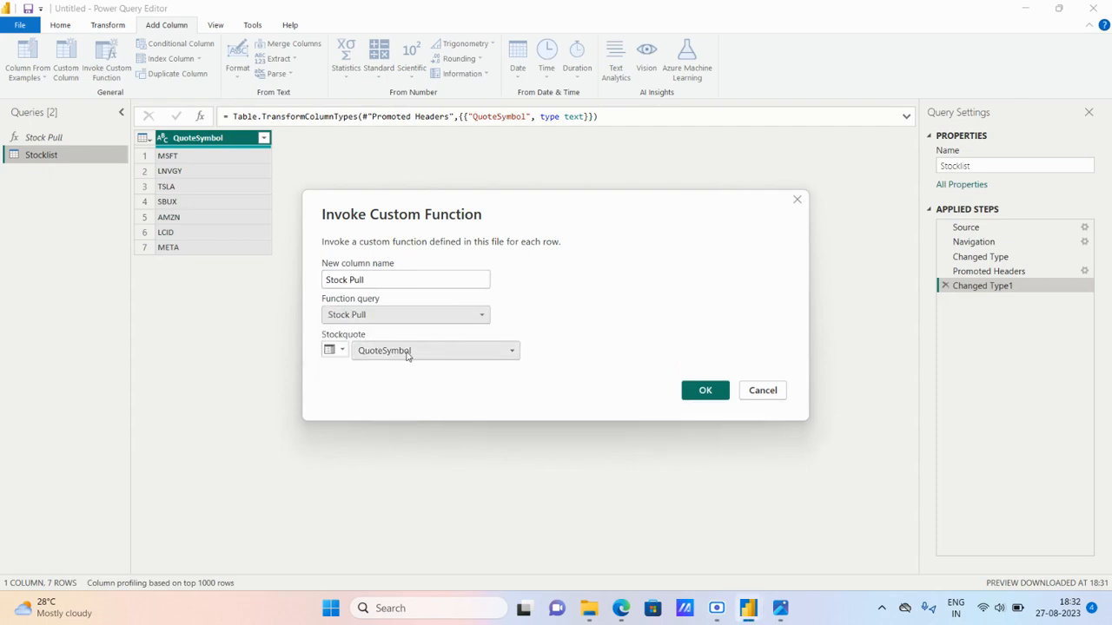
left_click(703, 394)
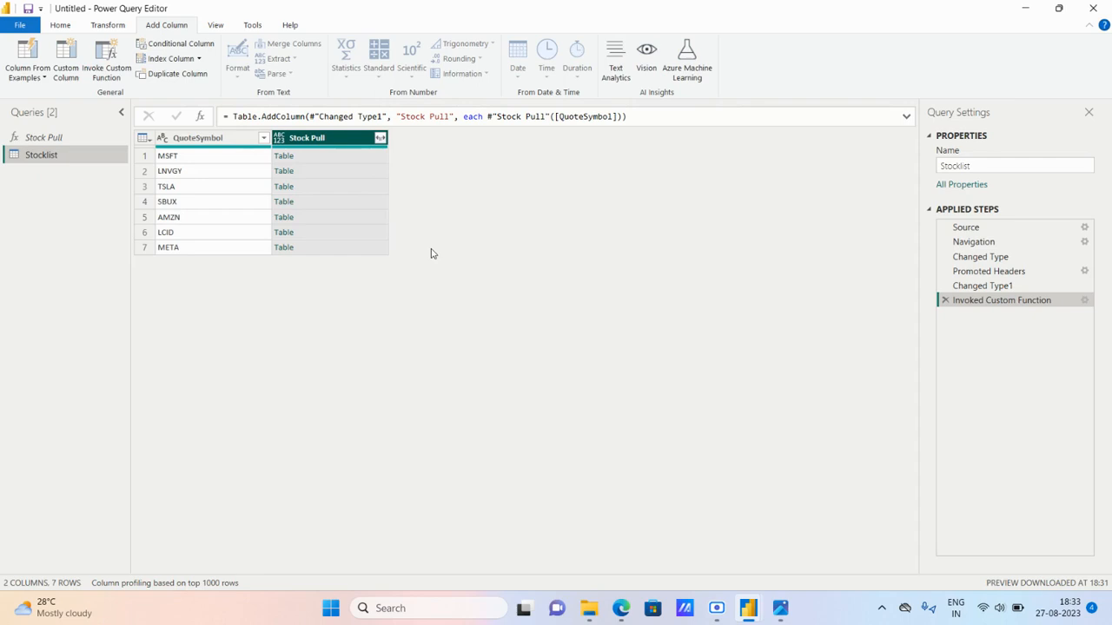
- Preview the nested MSFT and LNVGY tables, and expand all columns of Stock Pull without the original column name as prefix
left_click(333, 162)
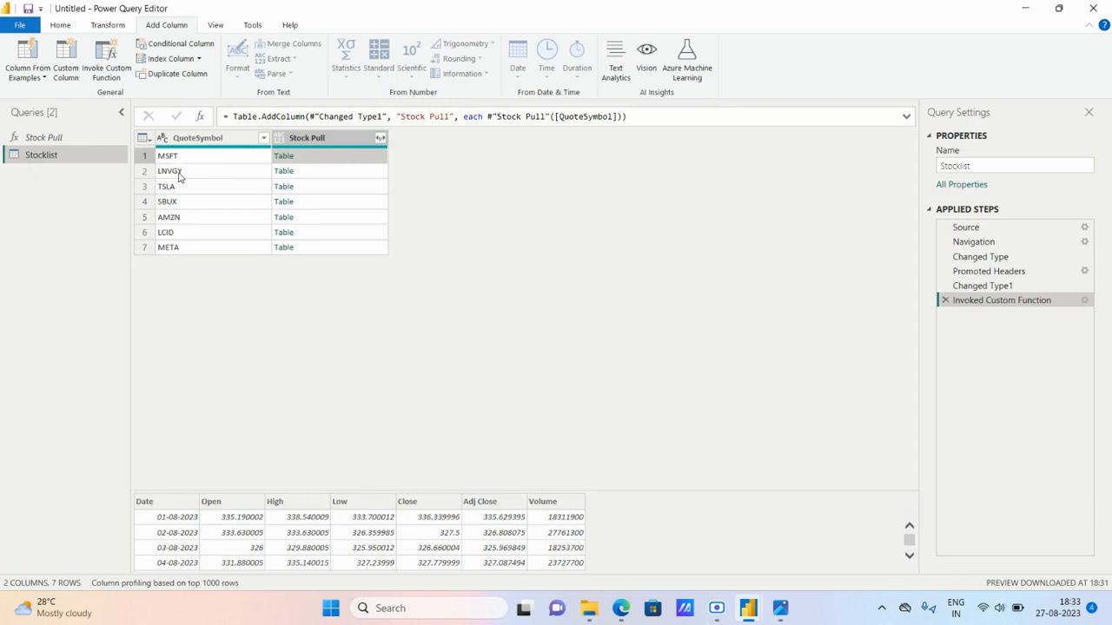
left_click(316, 174)
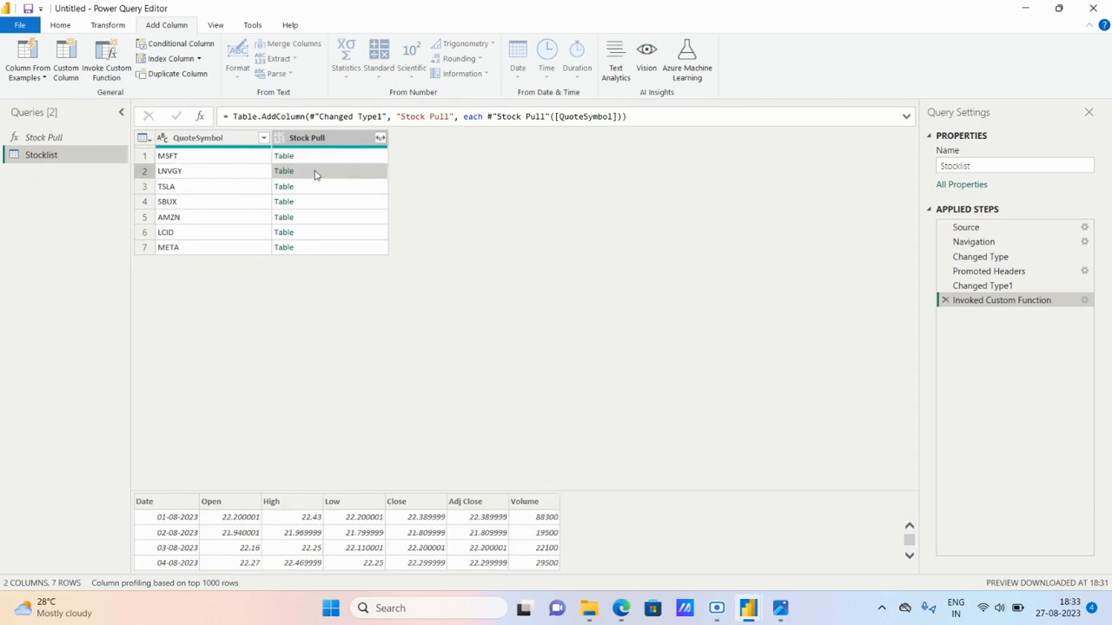
left_click(323, 159)
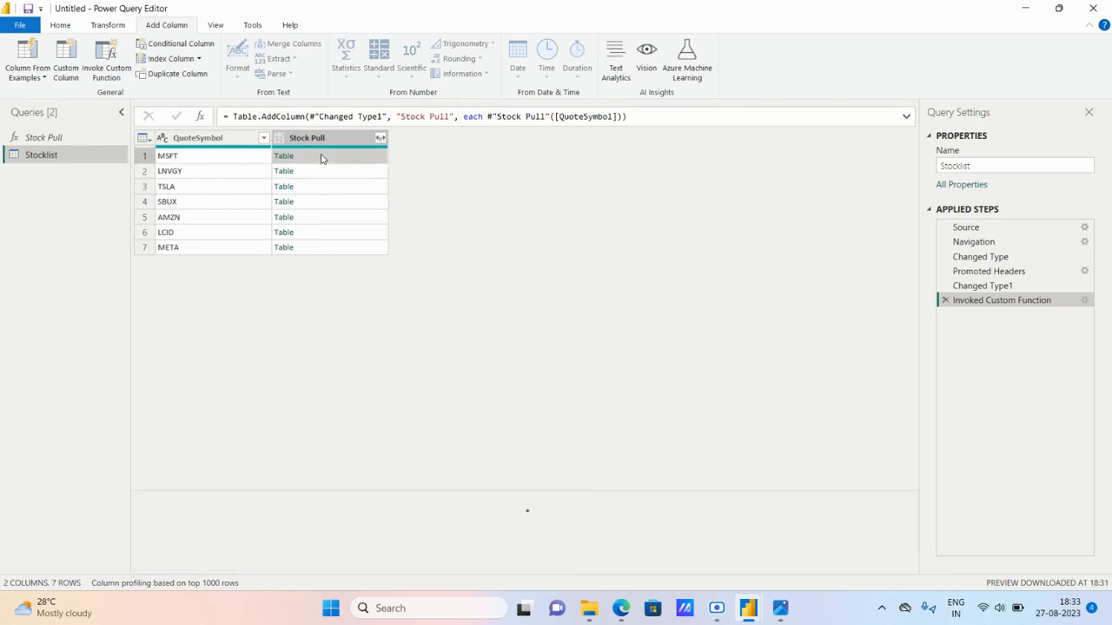
left_click(380, 139)
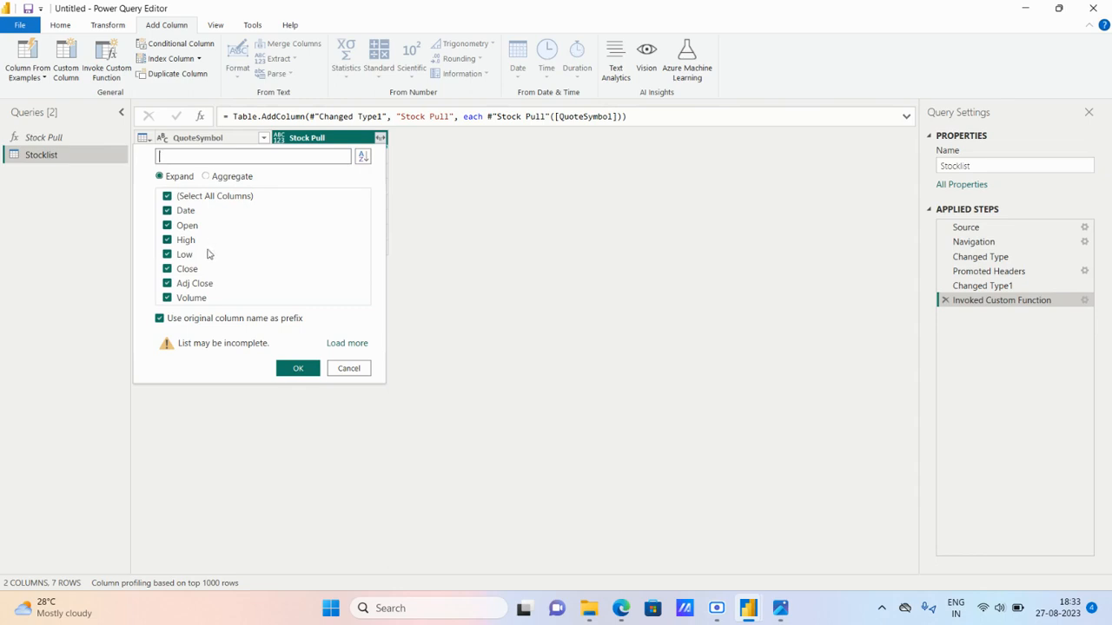
left_click(341, 343)
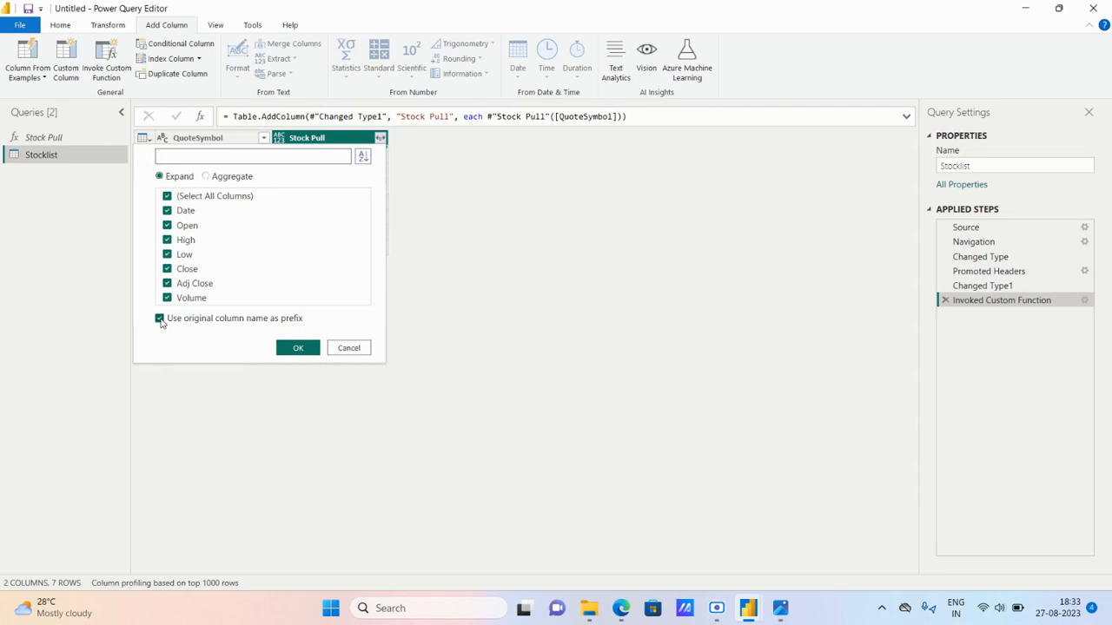
left_click(160, 320)
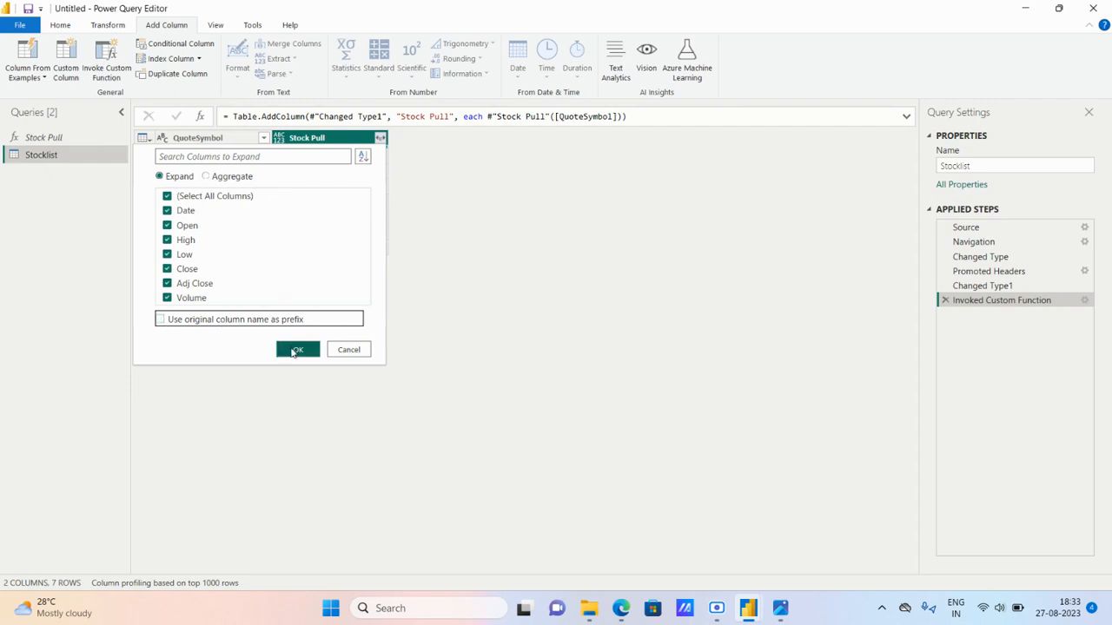
left_click(296, 350)
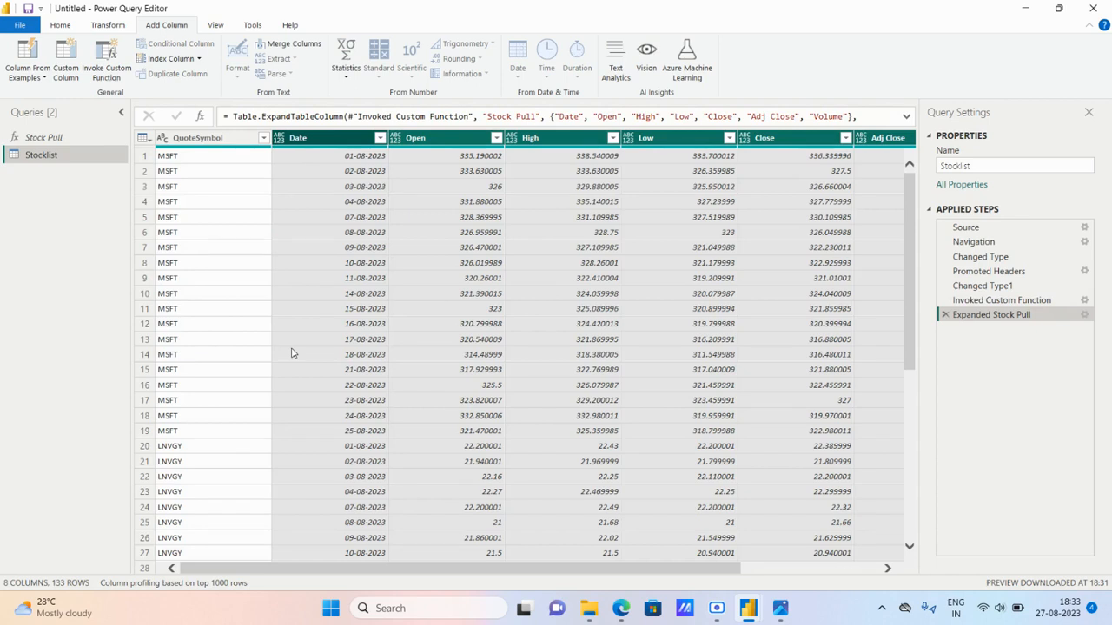
left_click(758, 571)
left_click_drag(758, 571, 403, 560)
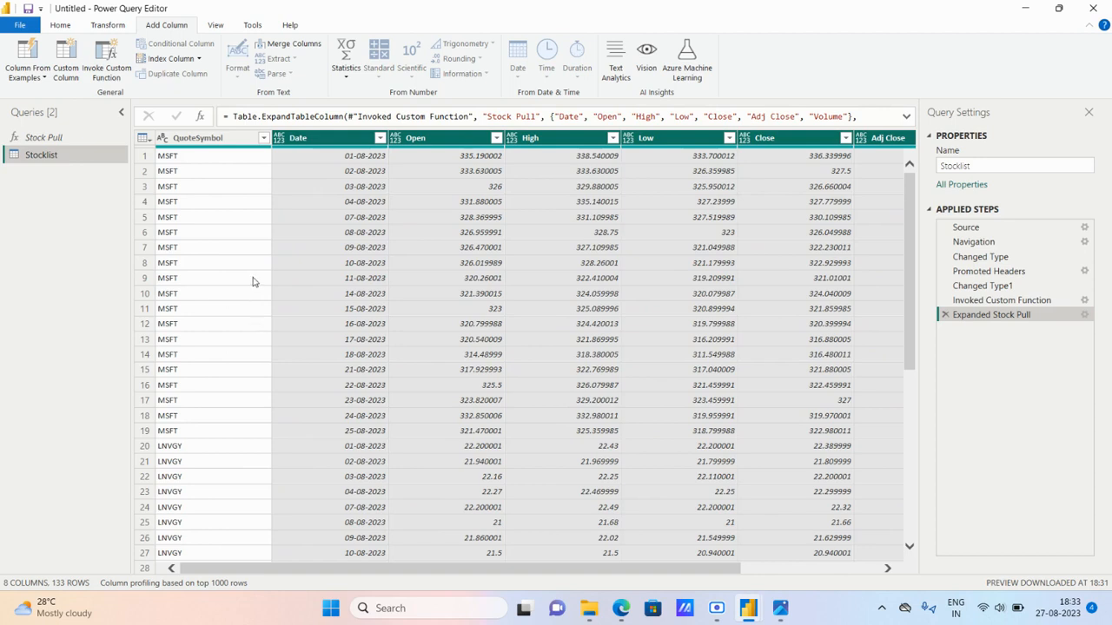
- Set the Date column's data type to Date and the Open, High, Low and Close columns to Fixed decimal number
left_click(282, 143)
left_click(301, 232)
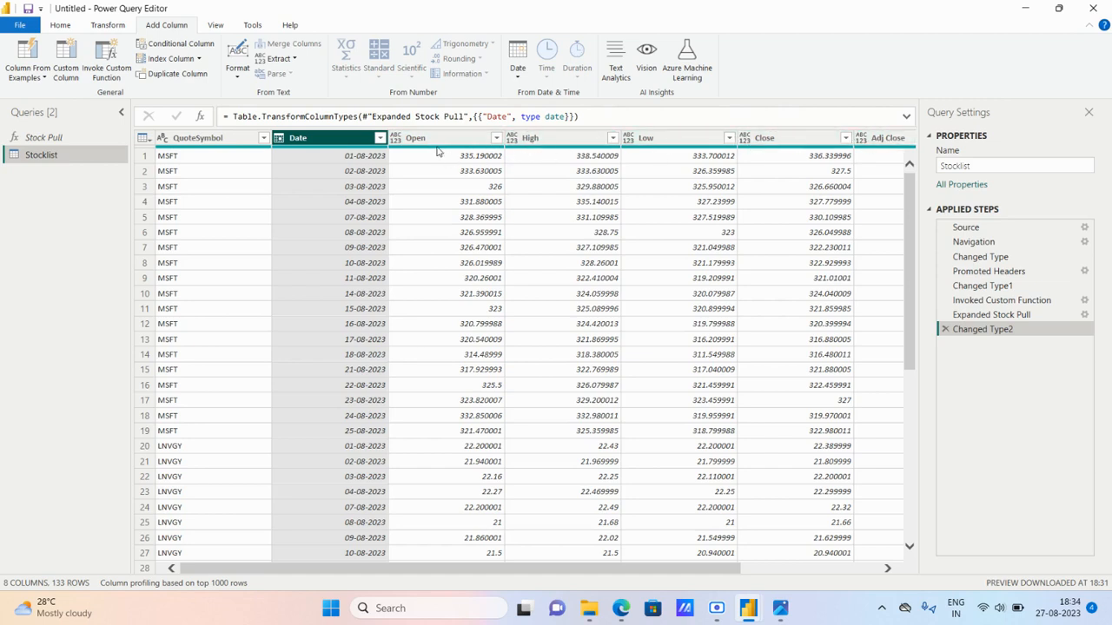
left_click(396, 140)
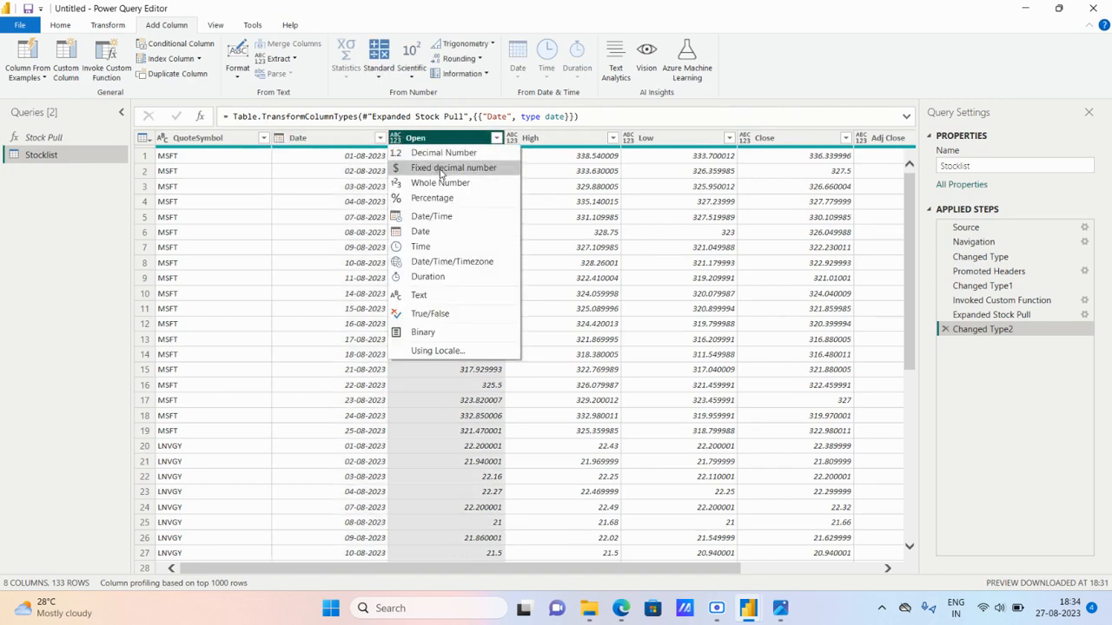
left_click(442, 170)
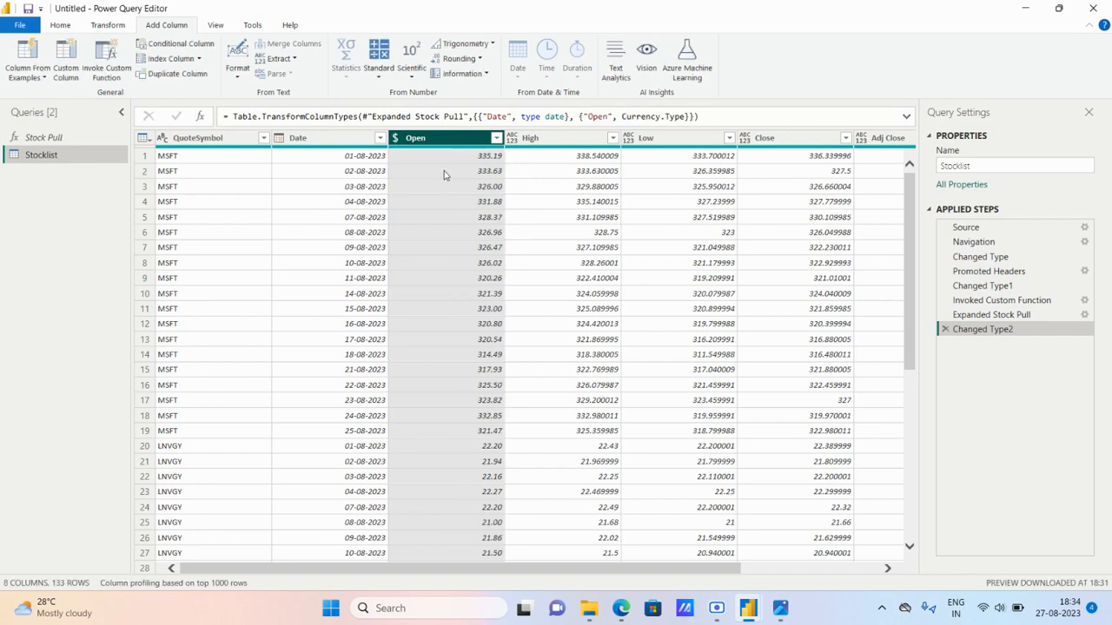
left_click(512, 141)
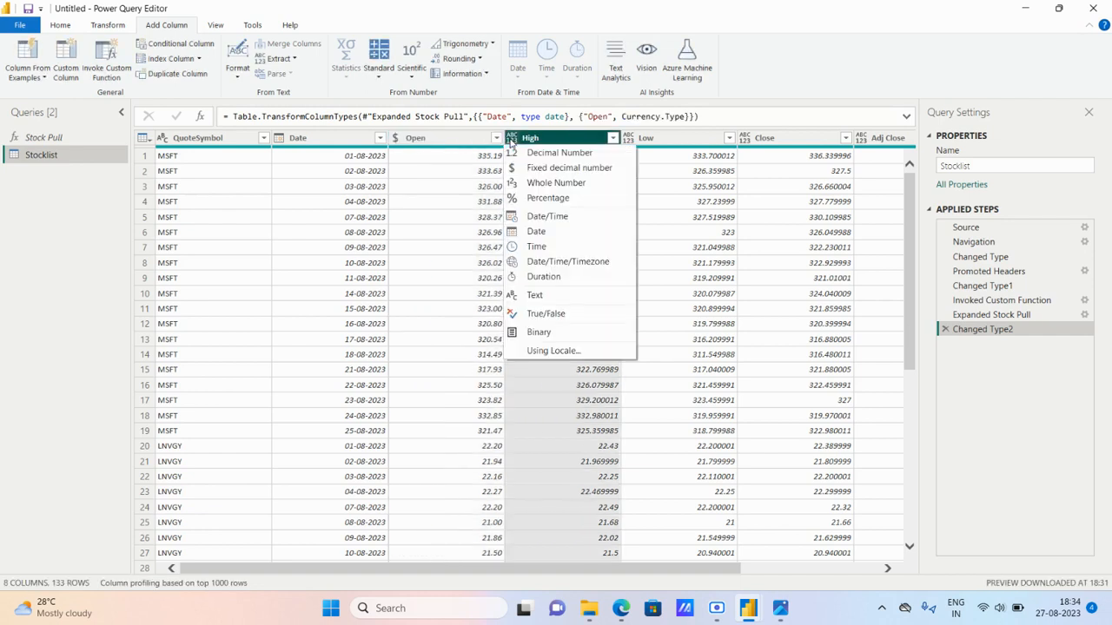
left_click(536, 169)
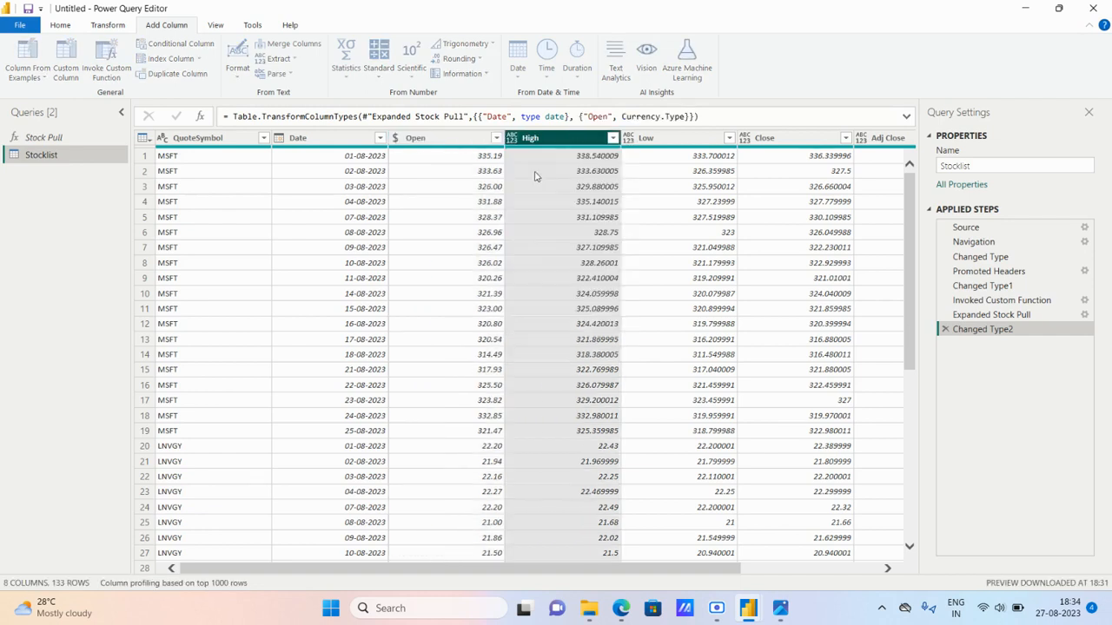
left_click(626, 141)
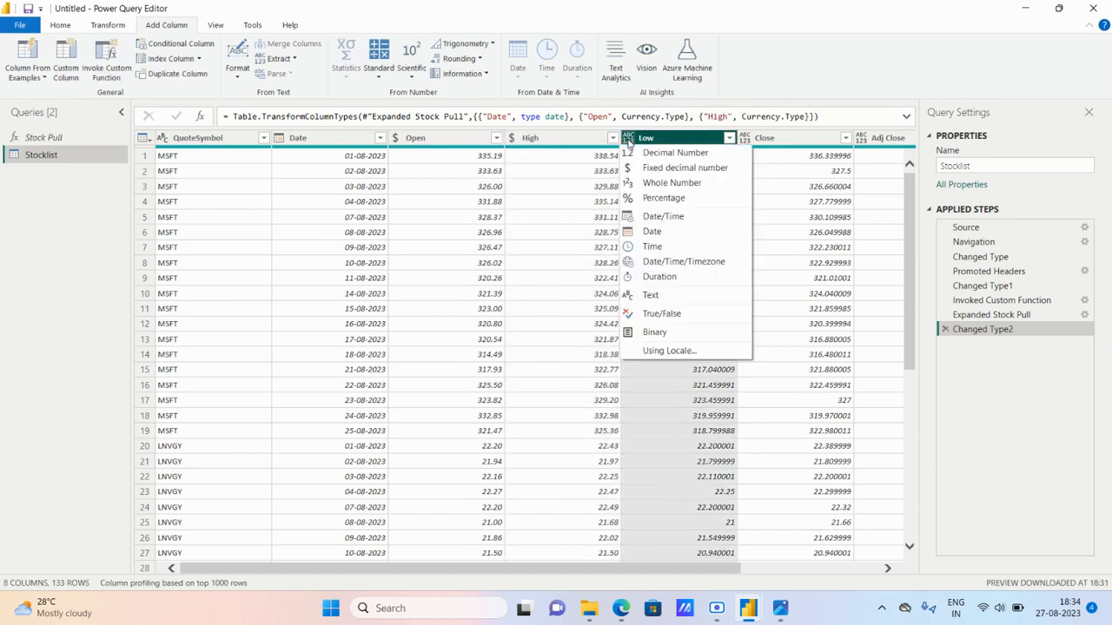
left_click(645, 170)
left_click(743, 141)
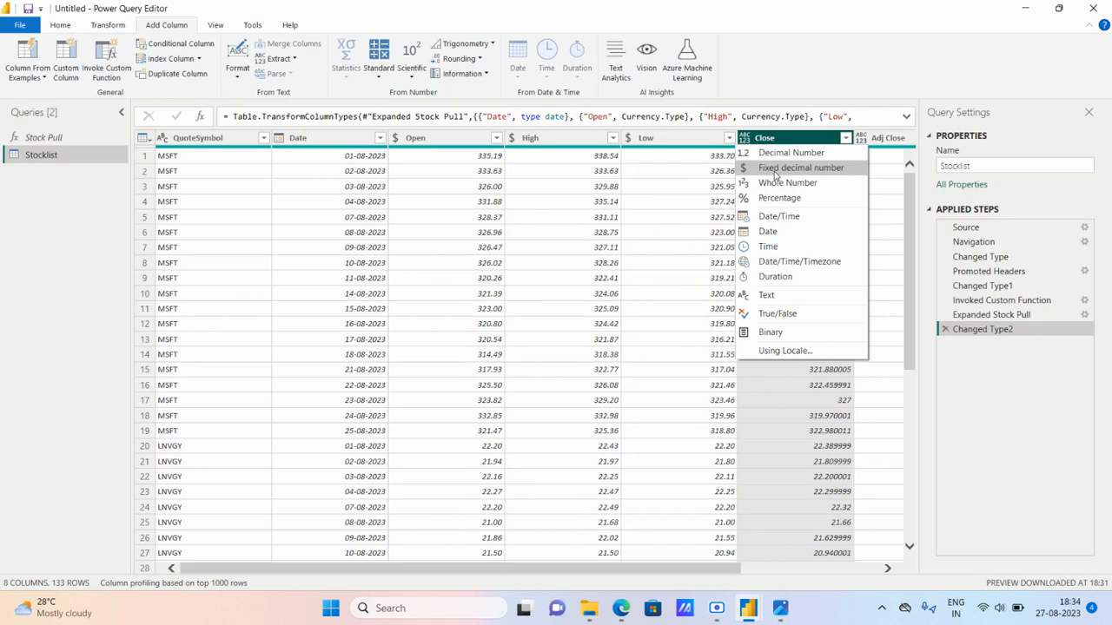
left_click(776, 171)
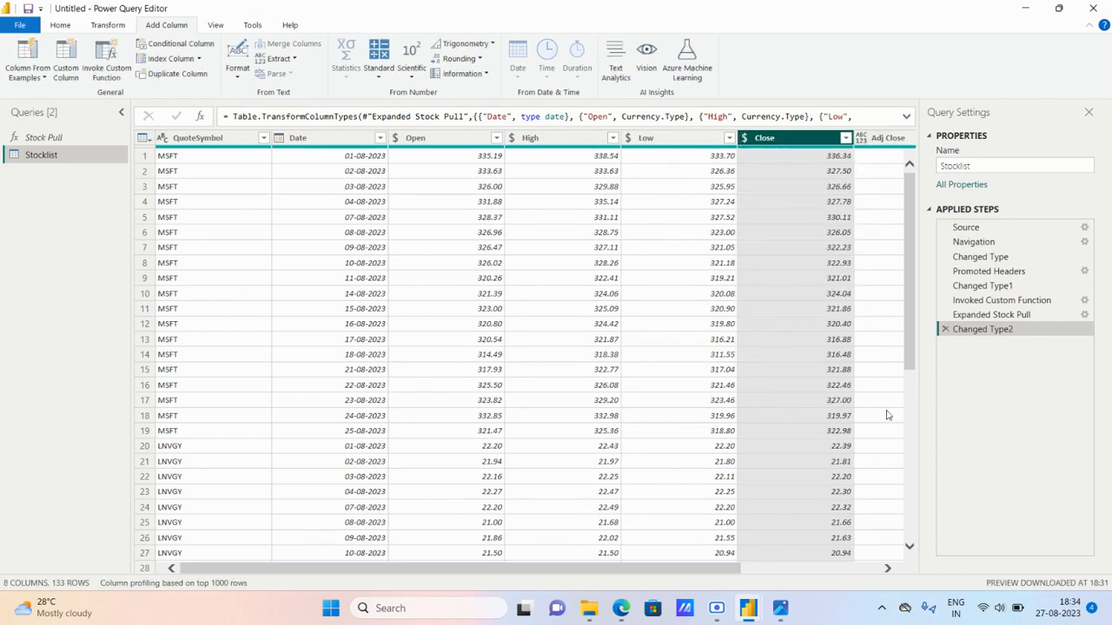
- Set the Adj Close column's data type to Fixed decimal number and the Volume column's to Whole Number
left_click(888, 568)
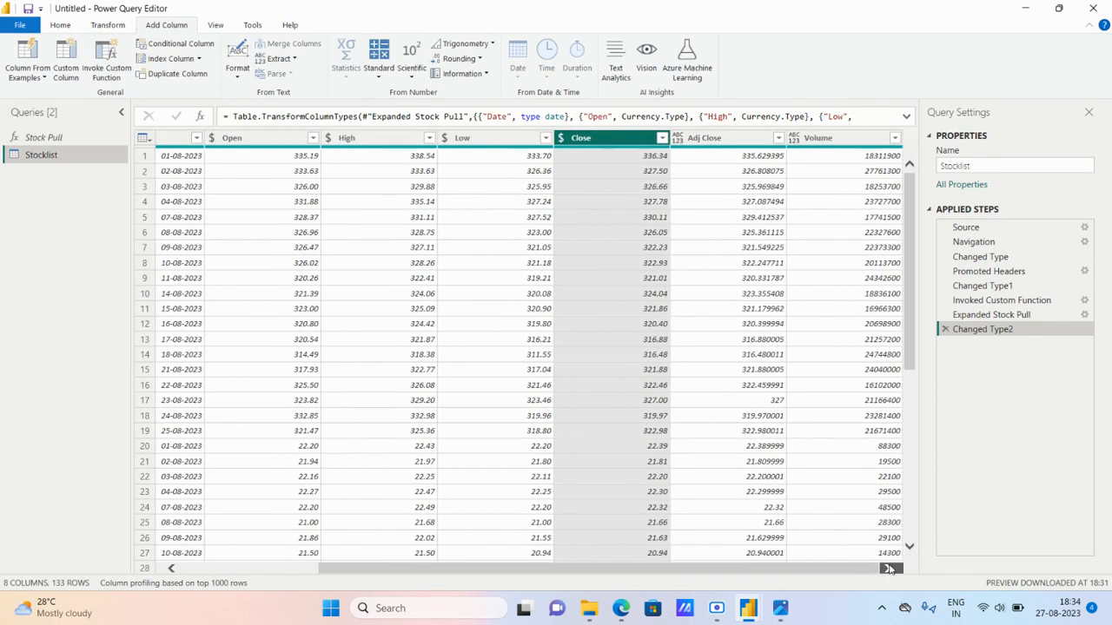
left_click(679, 141)
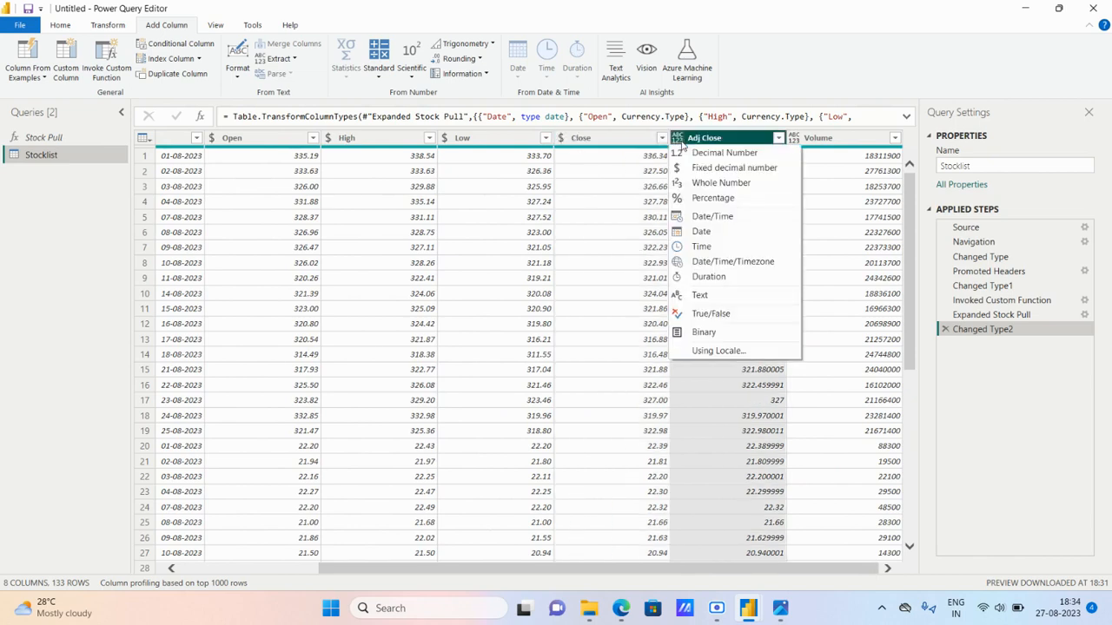
left_click(700, 170)
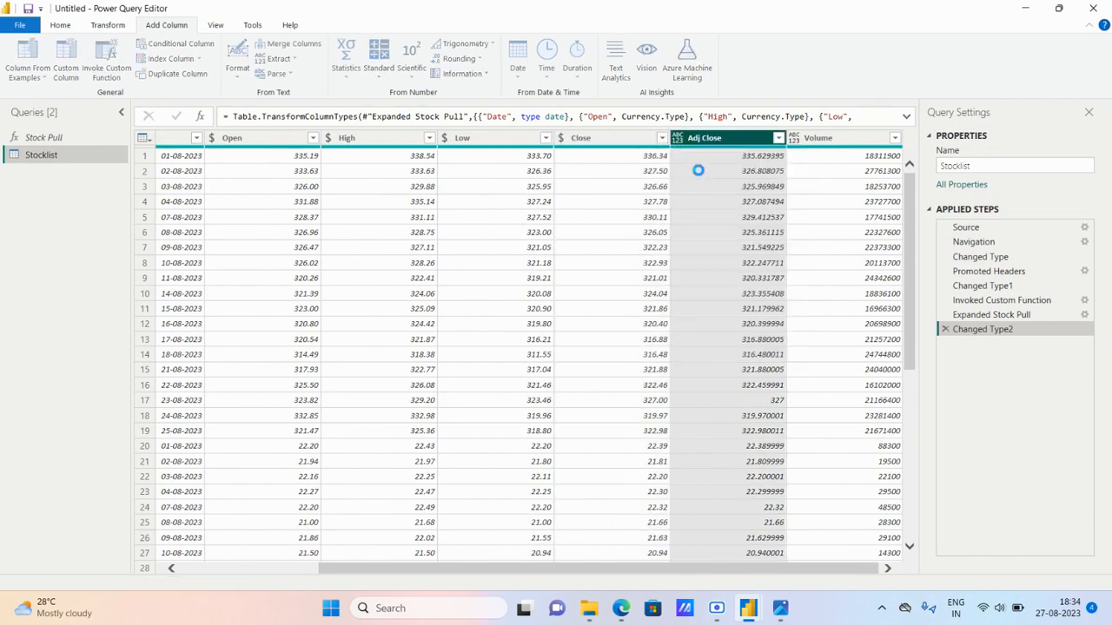
left_click(807, 142)
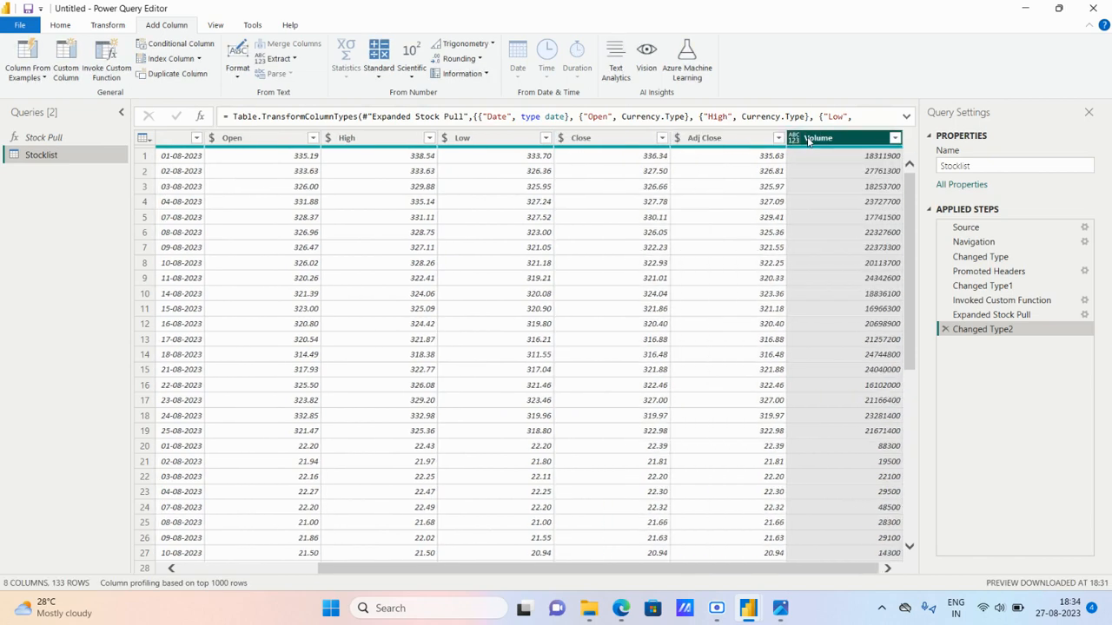
left_click(793, 140)
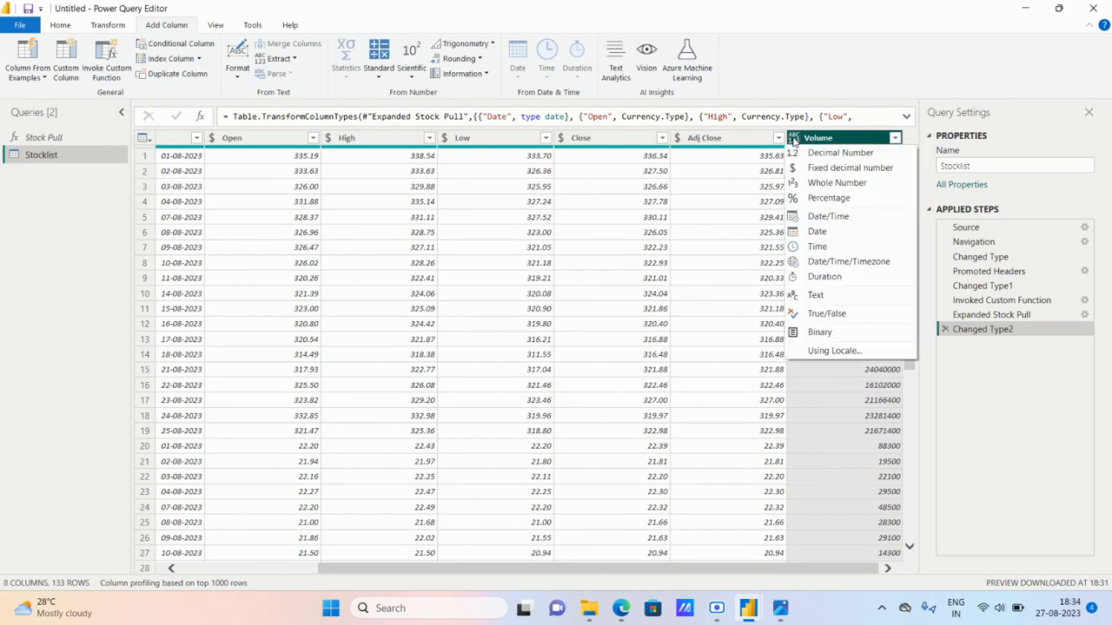
left_click(814, 183)
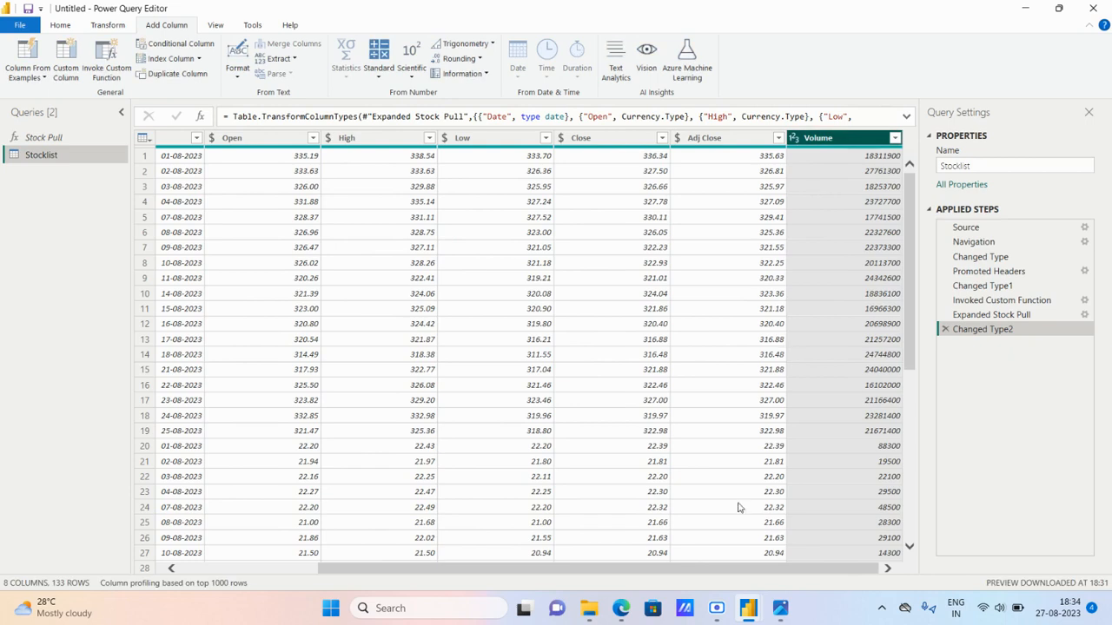
left_click(283, 573)
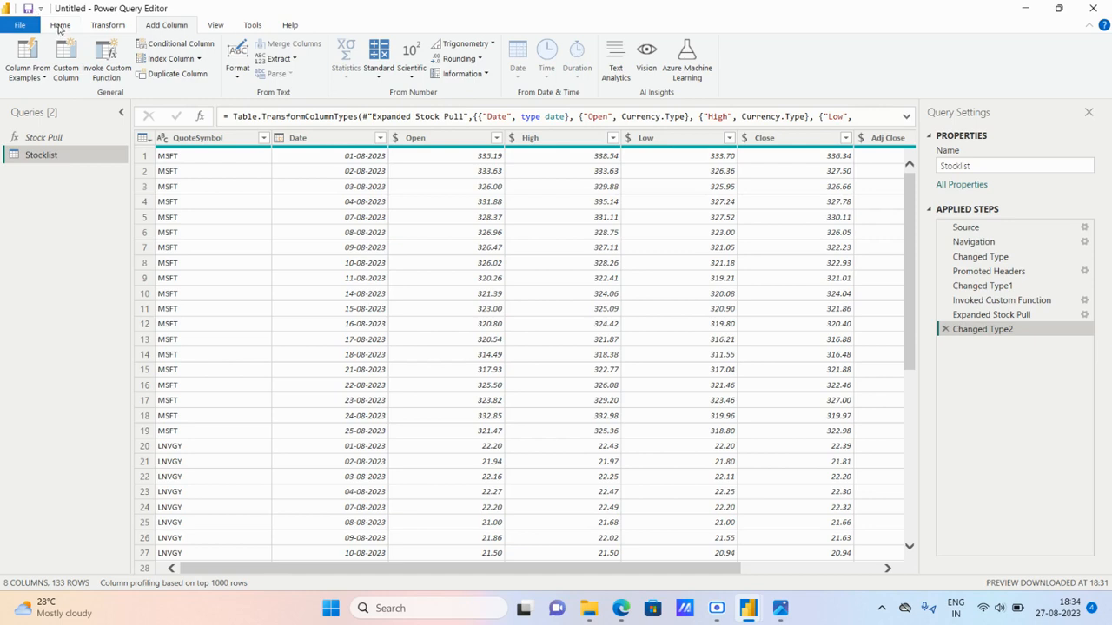
- Close Power Query Editor applying the changes, switch back to Power BI Desktop, and show the loaded Stocklist data in Table view
left_click(59, 29)
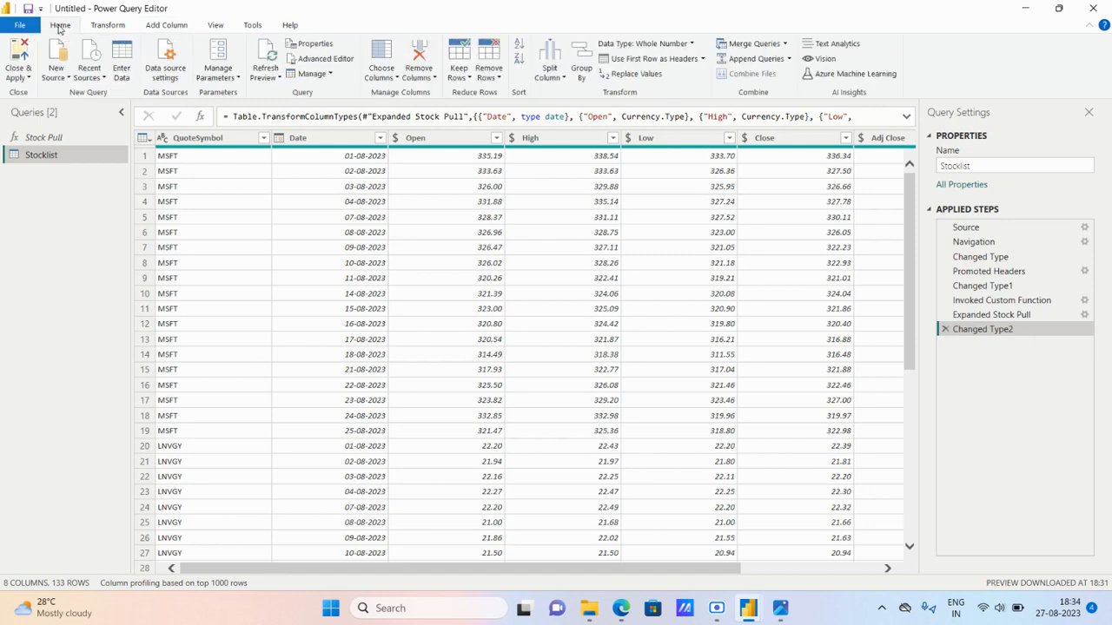
left_click(26, 78)
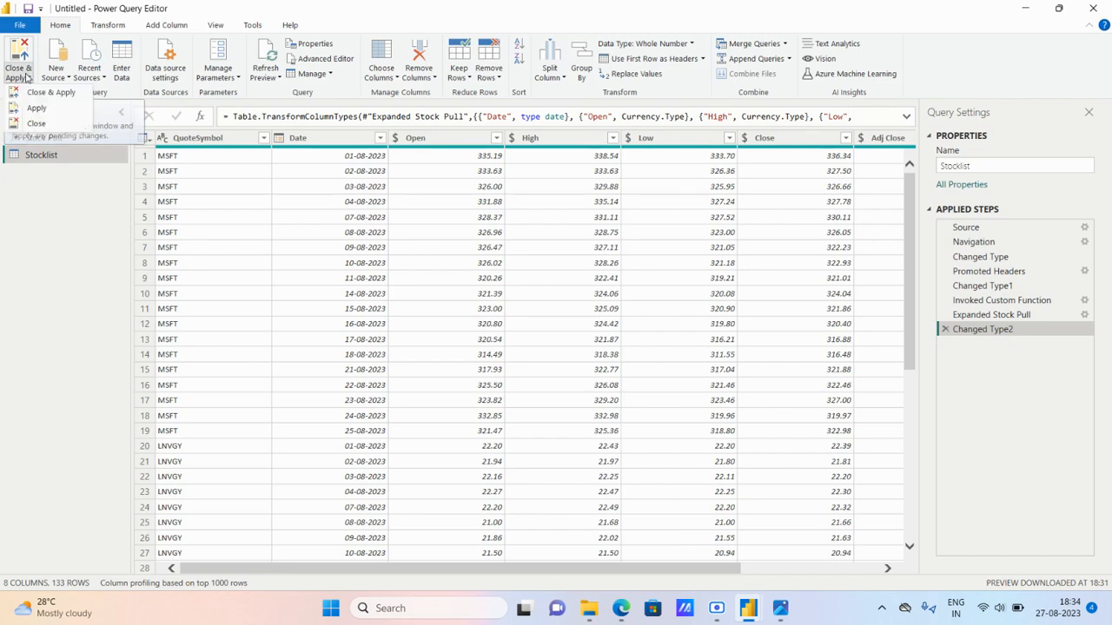
left_click(63, 97)
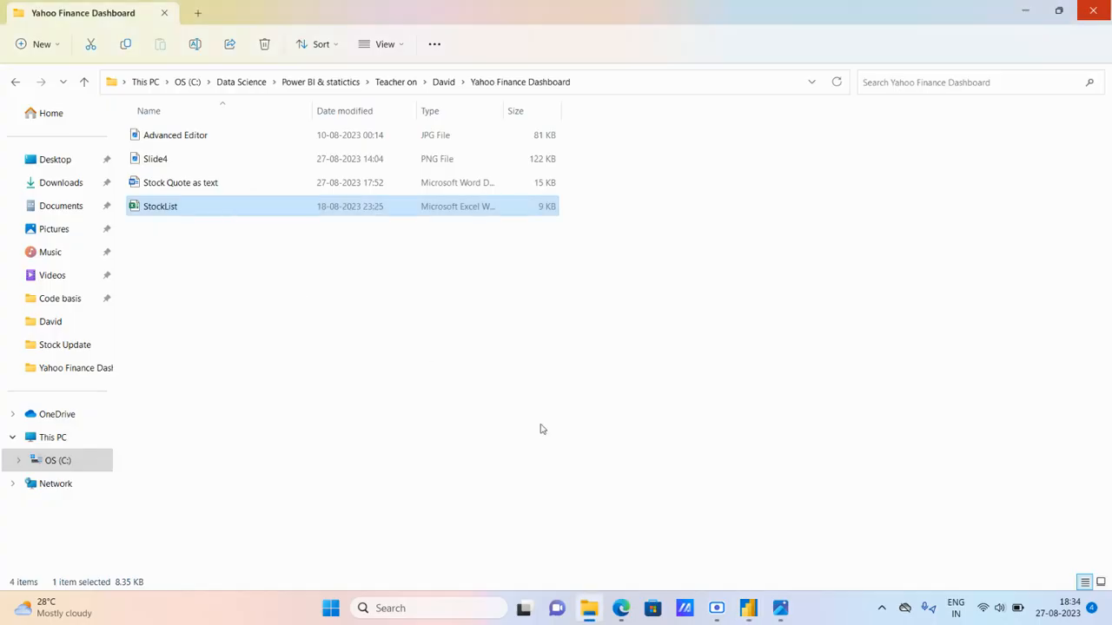
left_click(749, 608)
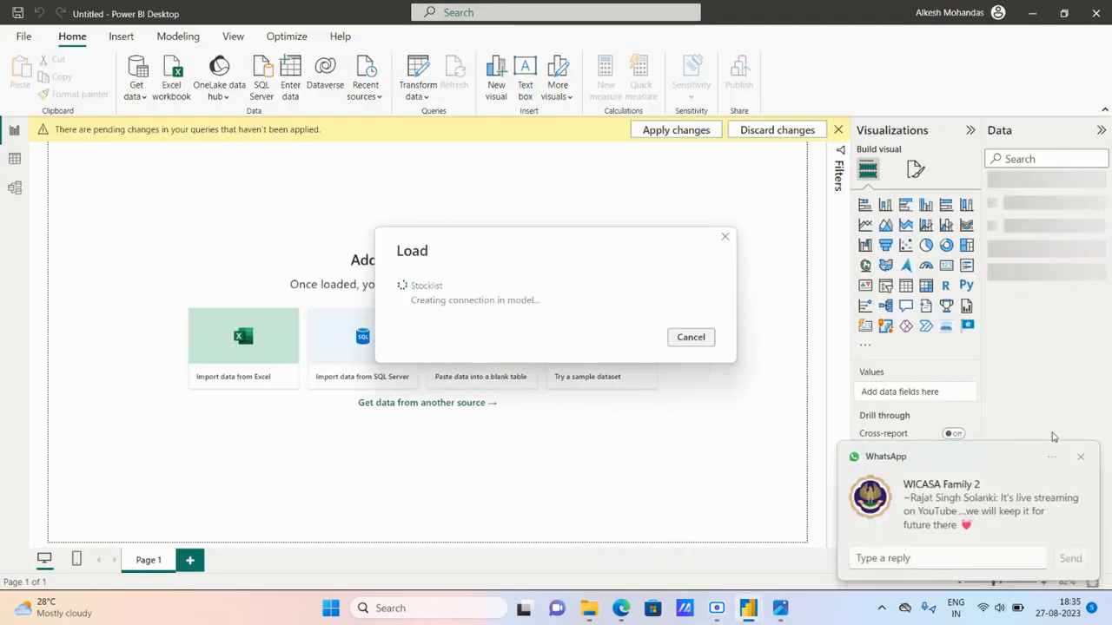
left_click(1079, 457)
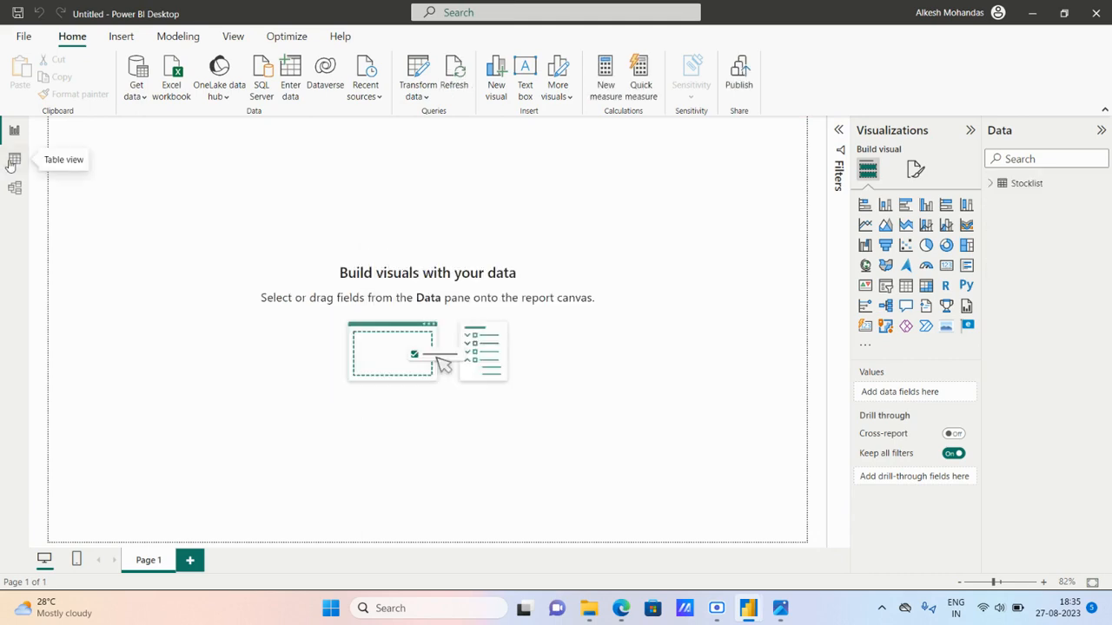
left_click(14, 161)
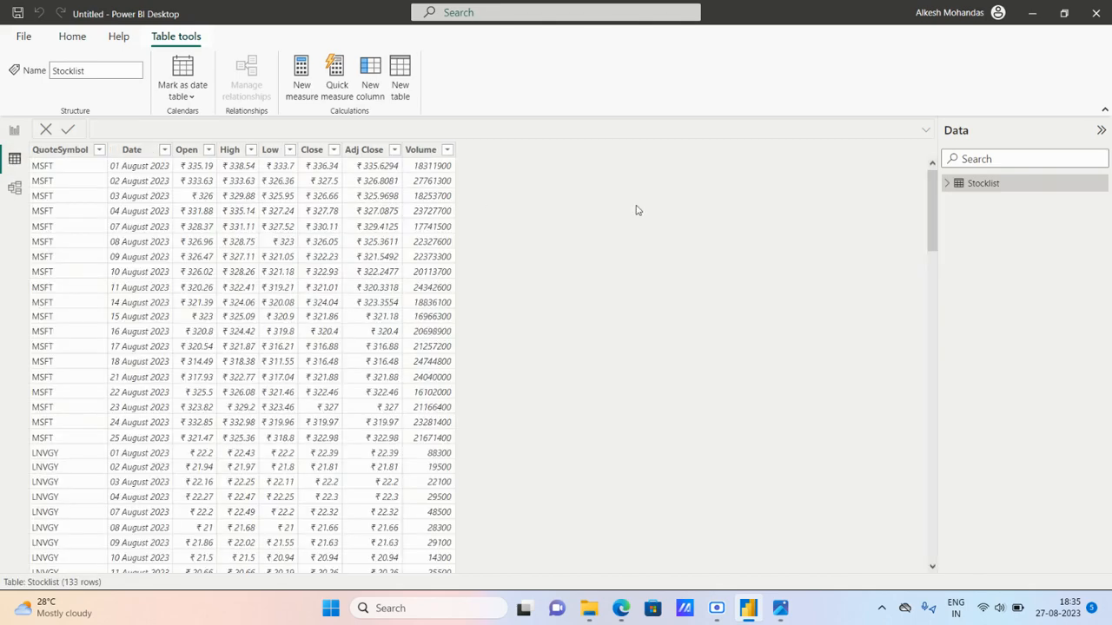
- Look through the Stocklist rows and check the filter values of the Date and QuoteSymbol columns without applying a filter
scroll(303, 358, "down", 6)
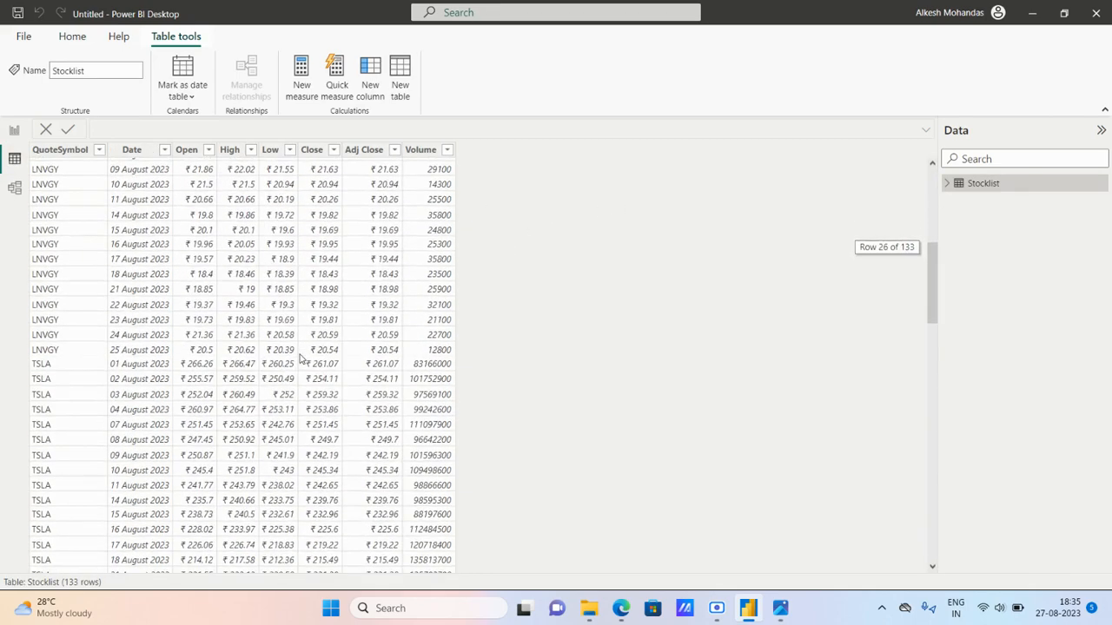
scroll(302, 358, "up", 6)
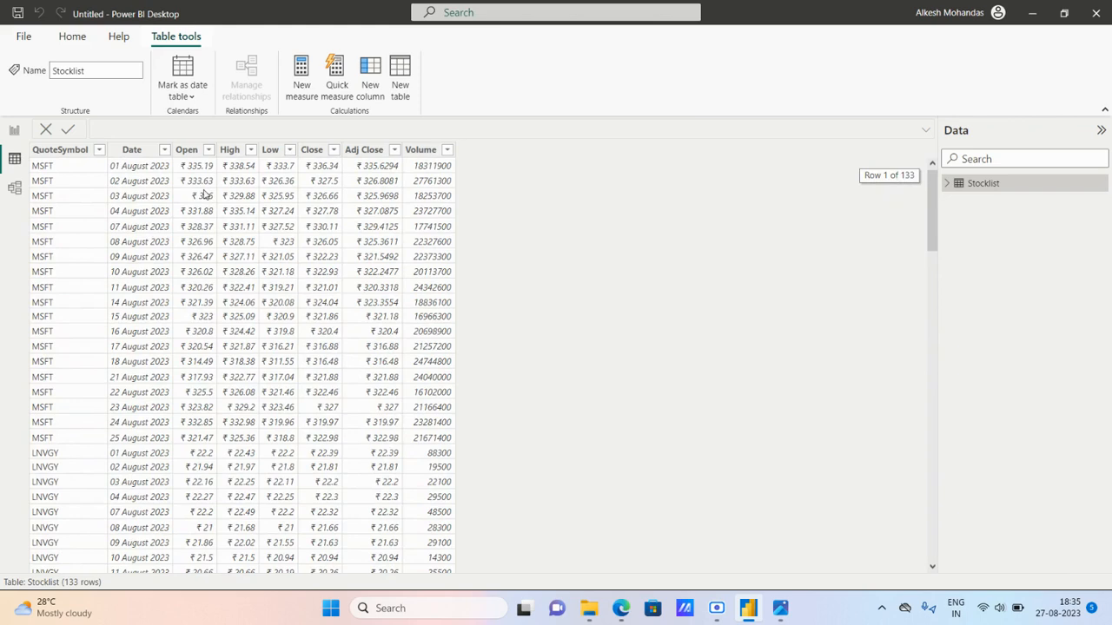
left_click(164, 151)
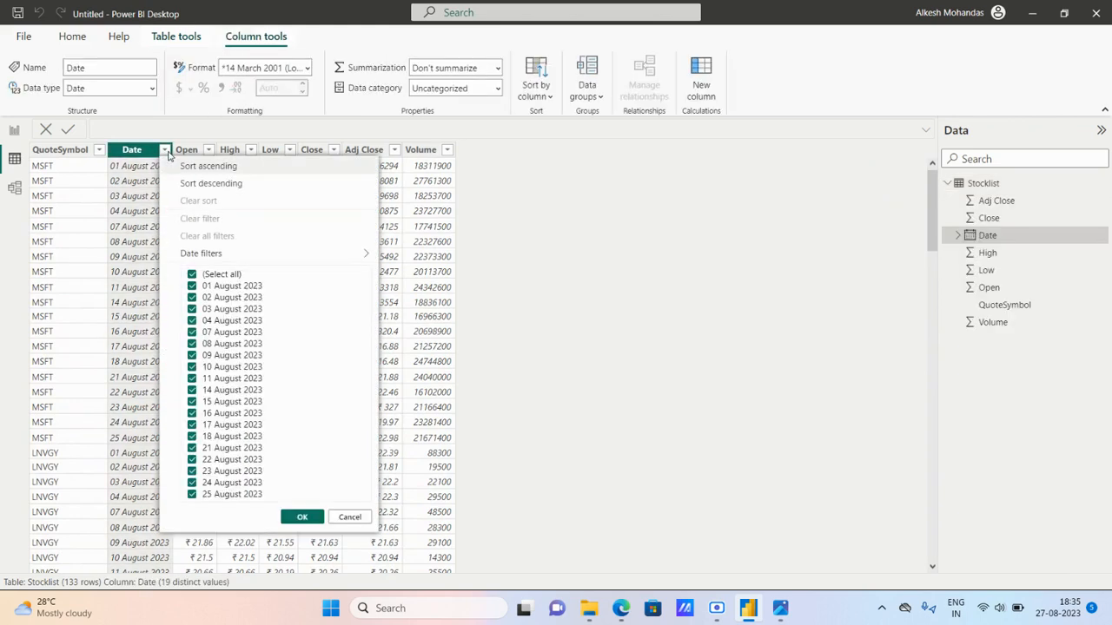
left_click(348, 516)
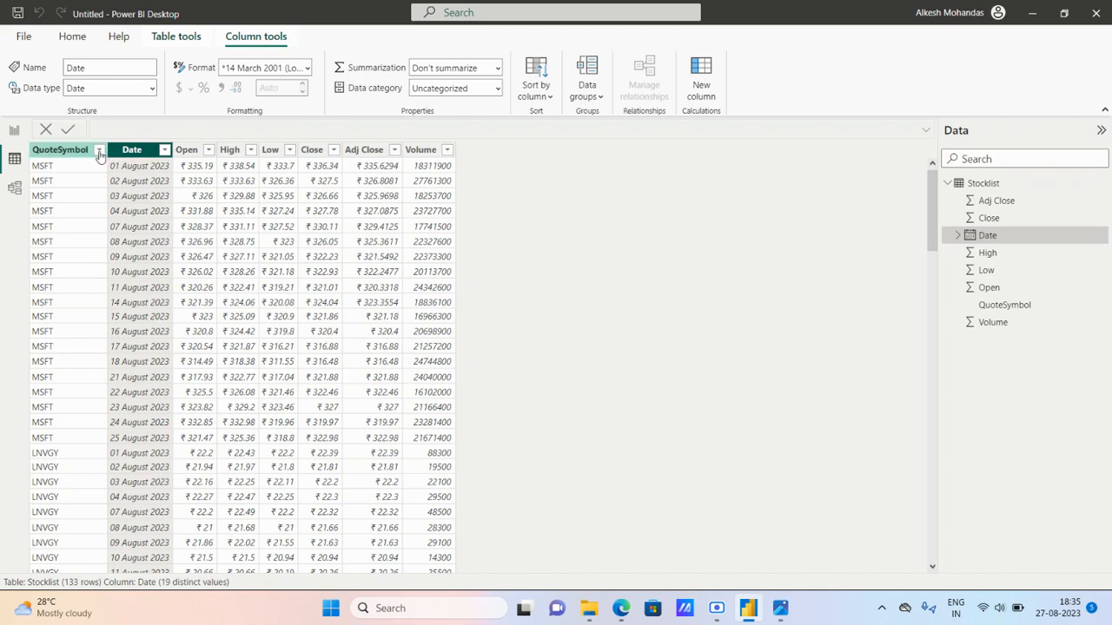
left_click(100, 152)
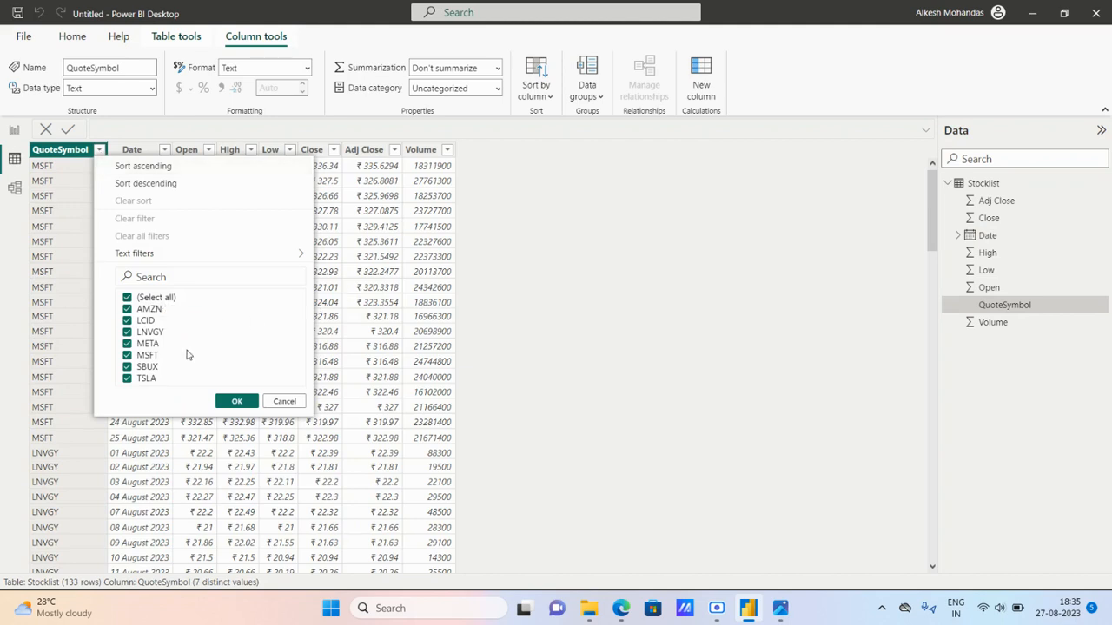
left_click(283, 402)
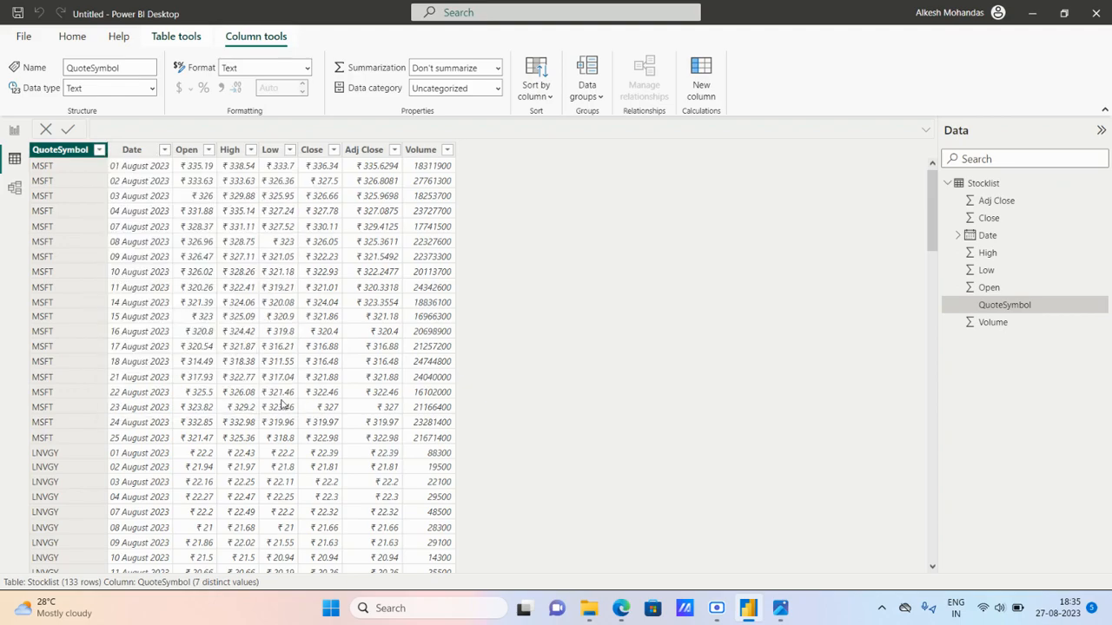
- Switch to Report view, look at the finished Yahoo Finance Stocks dashboard in Edge as a reference, and return to Power BI Desktop
left_click(15, 133)
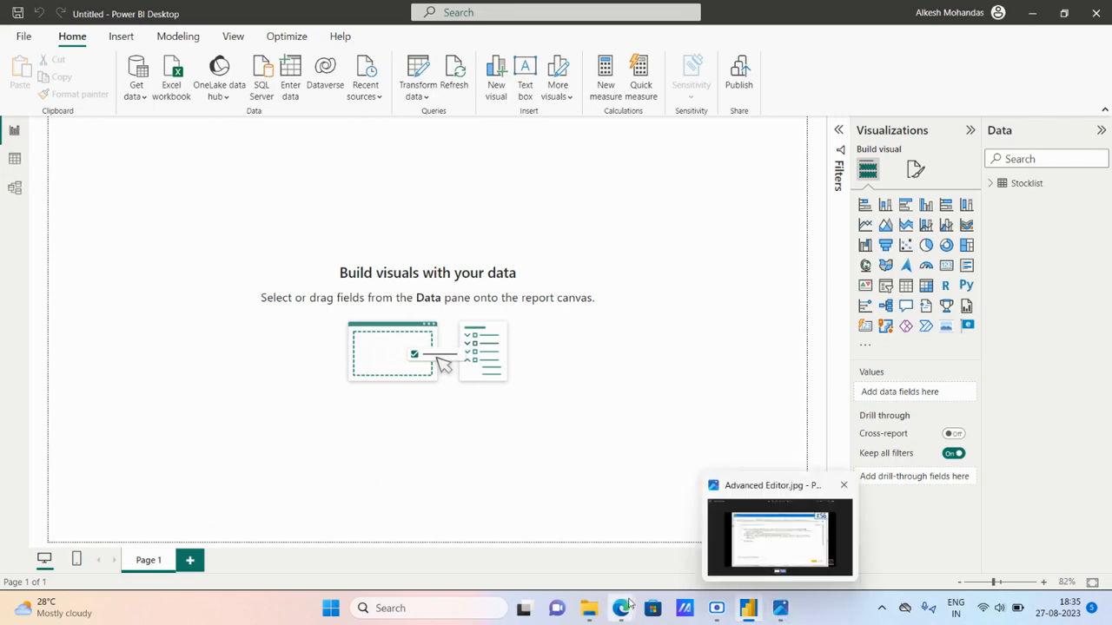
mouse_move(621, 608)
left_click(542, 507)
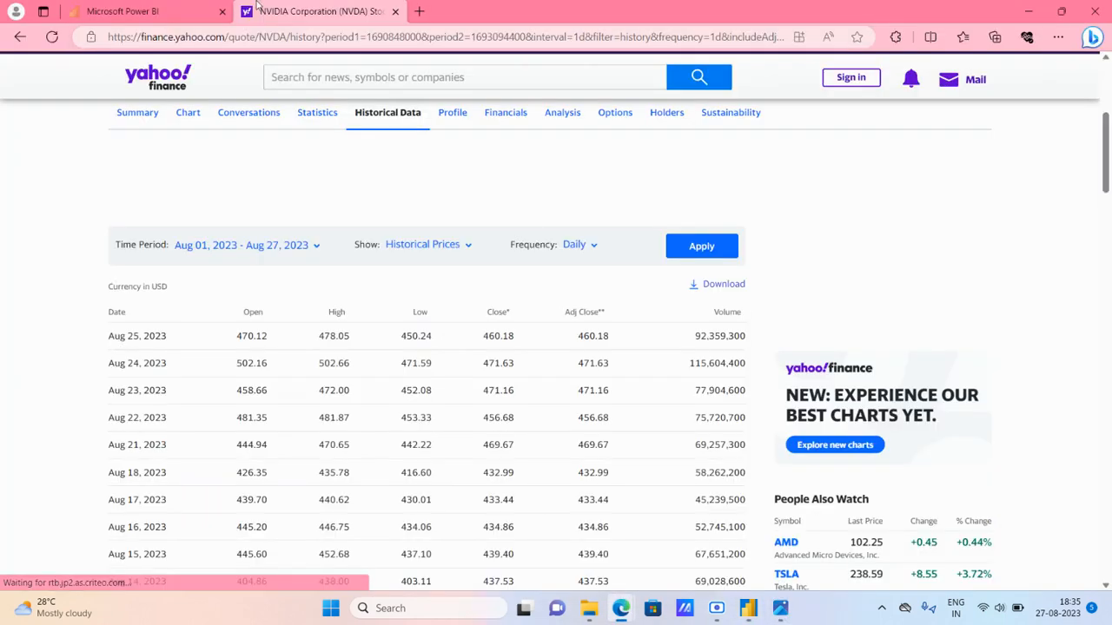
left_click(121, 11)
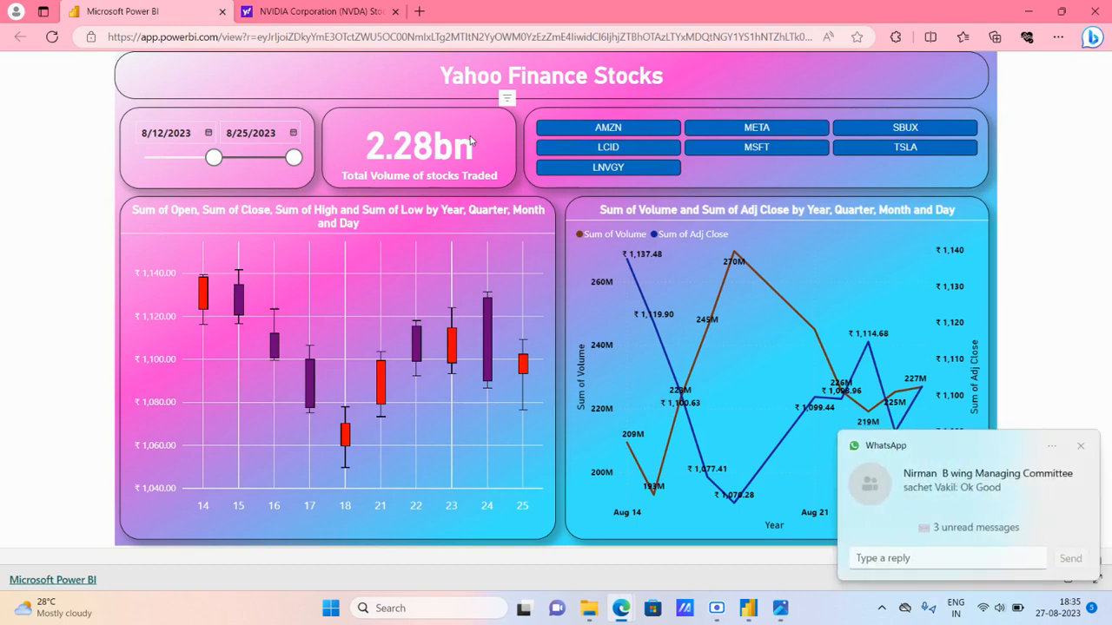
left_click(1080, 445)
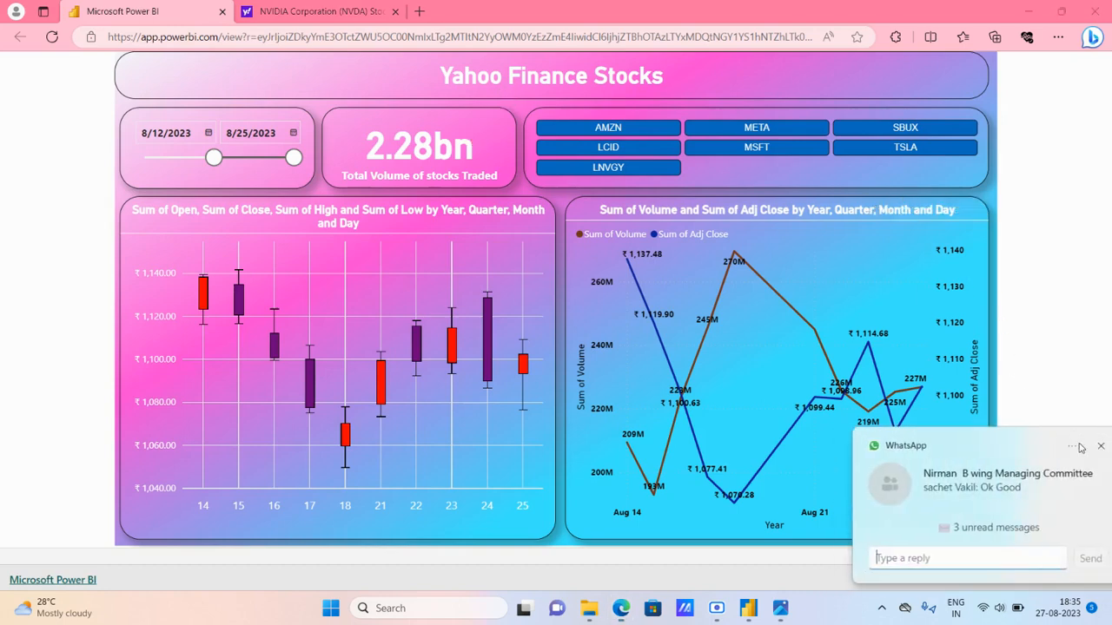
left_click(751, 611)
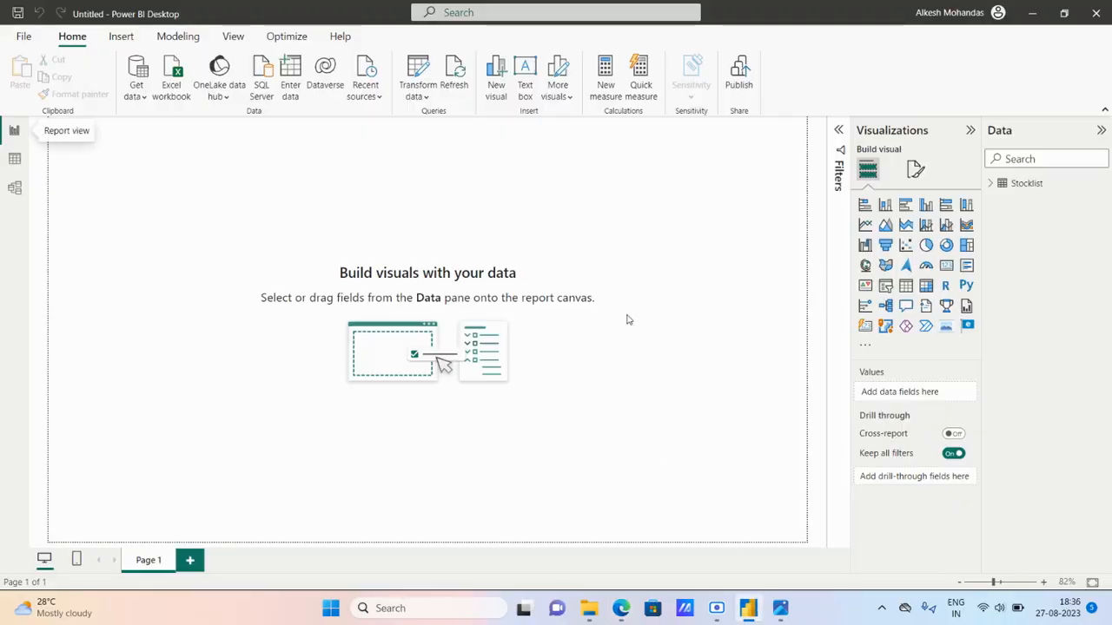
- Set the Slide4 picture from the Yahoo Finance Dashboard folder as the report page's canvas background image
left_click(915, 170)
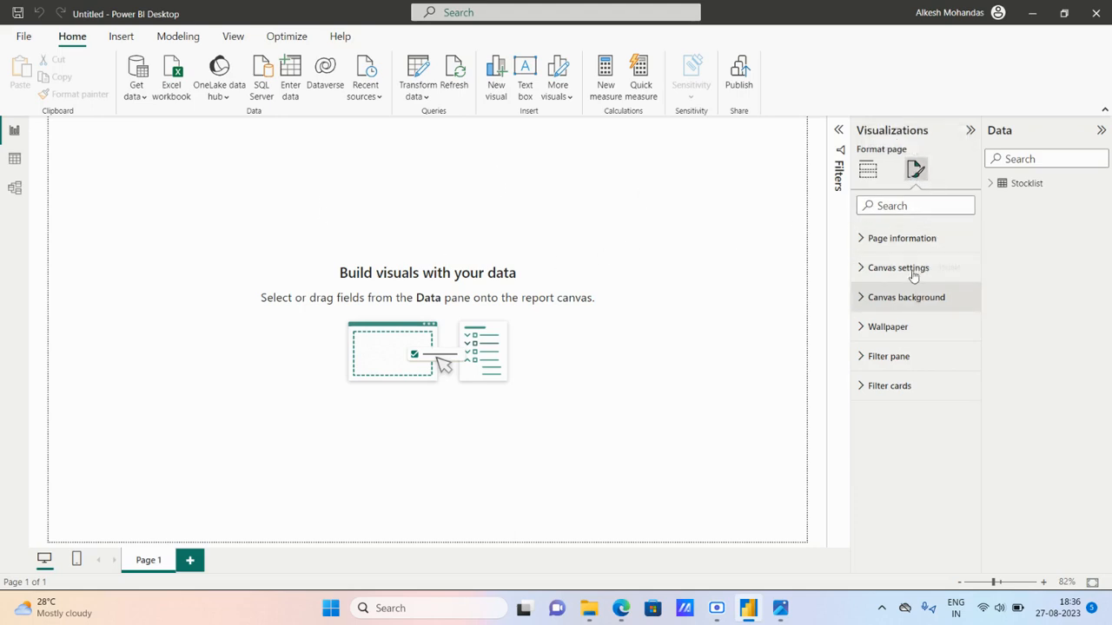
left_click(917, 296)
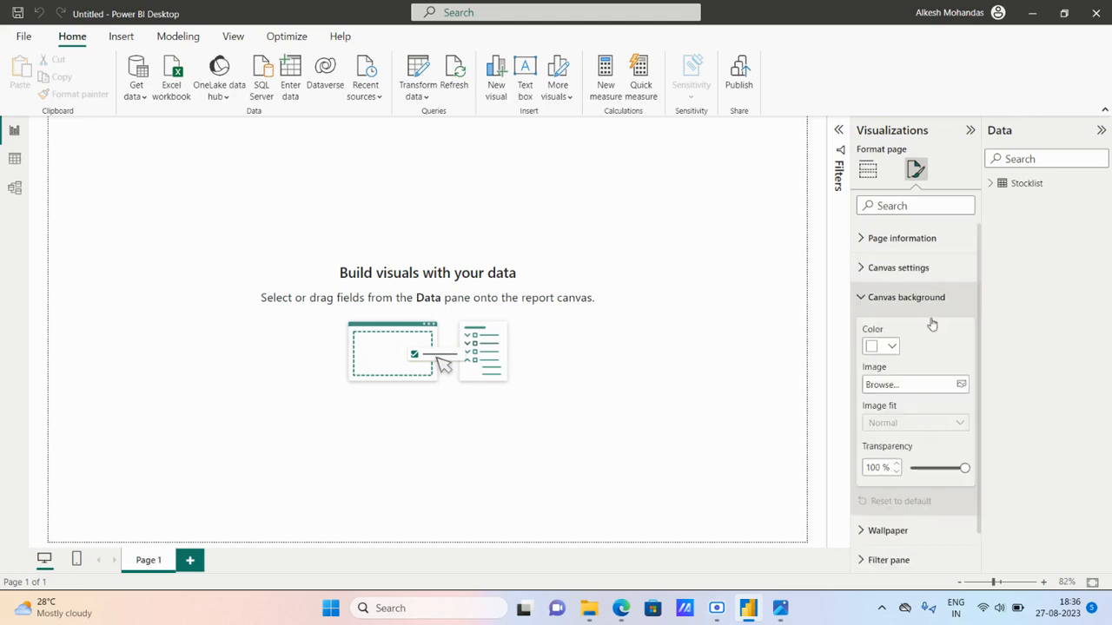
left_click(962, 386)
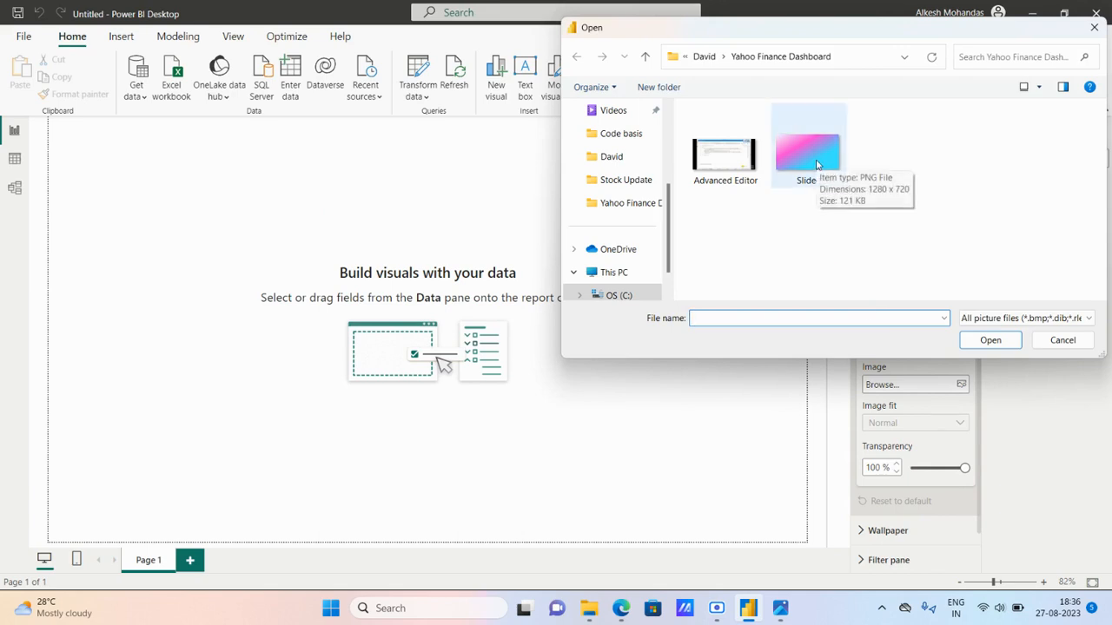
left_click(817, 165)
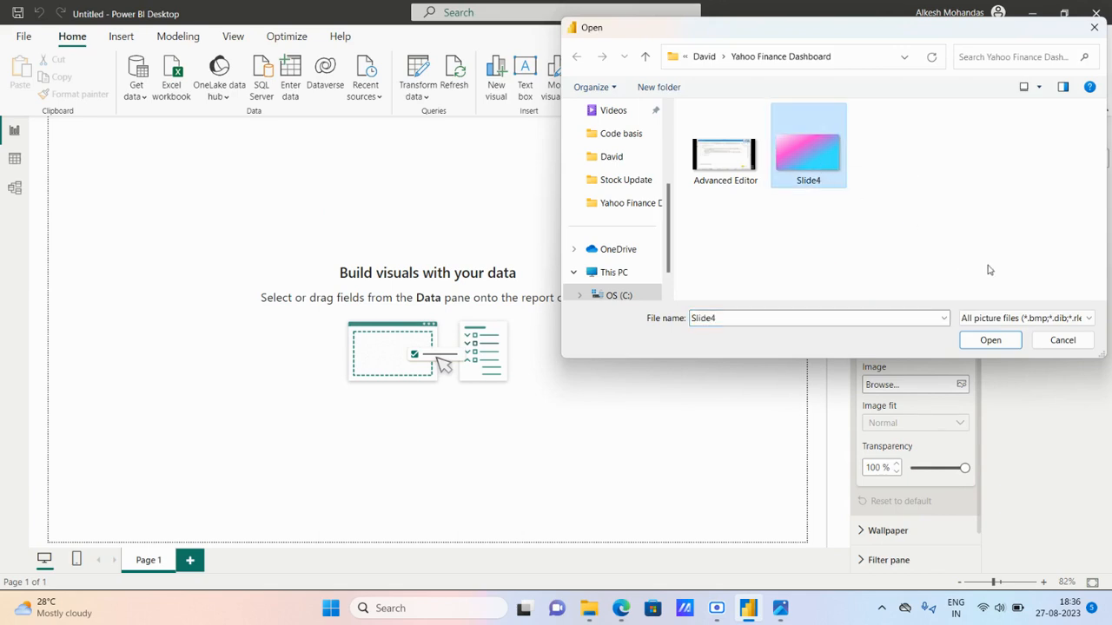
left_click(991, 340)
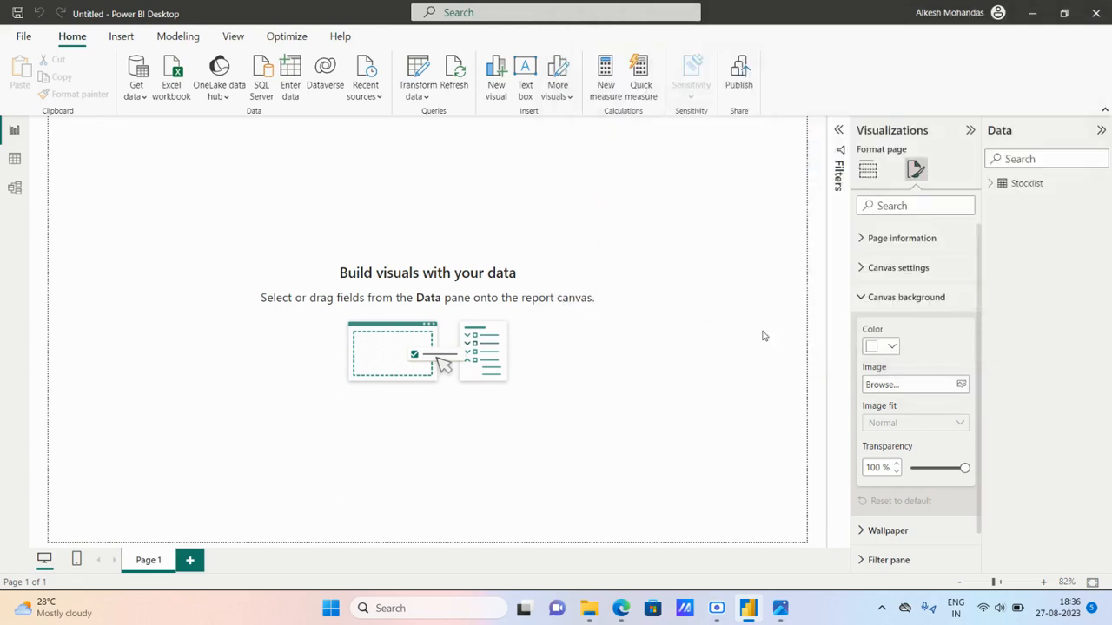
- Set the canvas background's transparency to 40 %
left_click(926, 469)
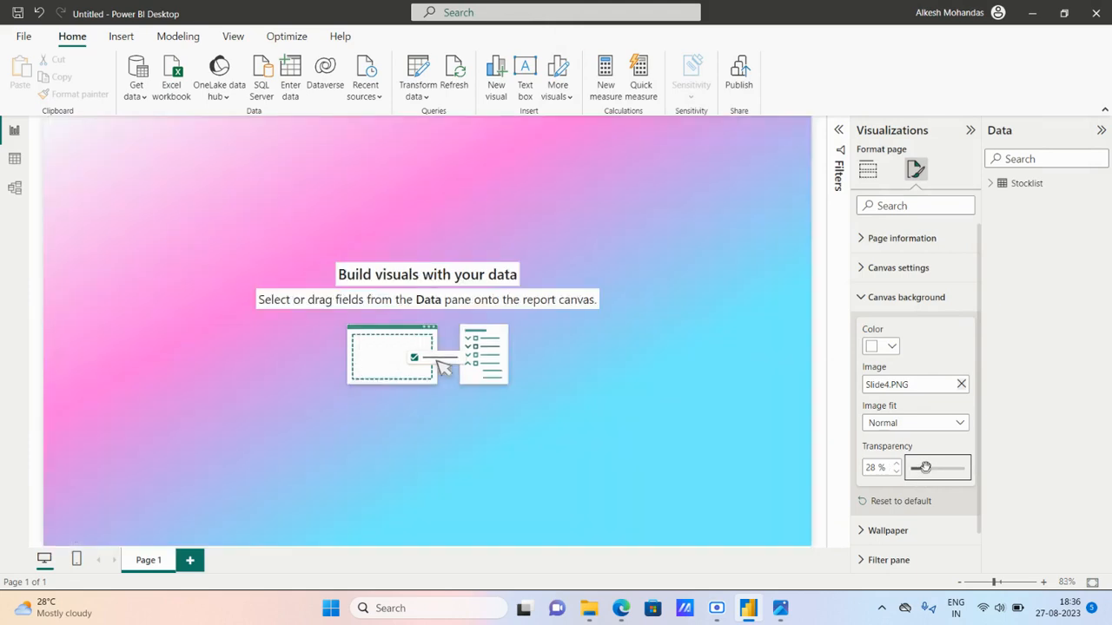
left_click_drag(926, 467, 930, 469)
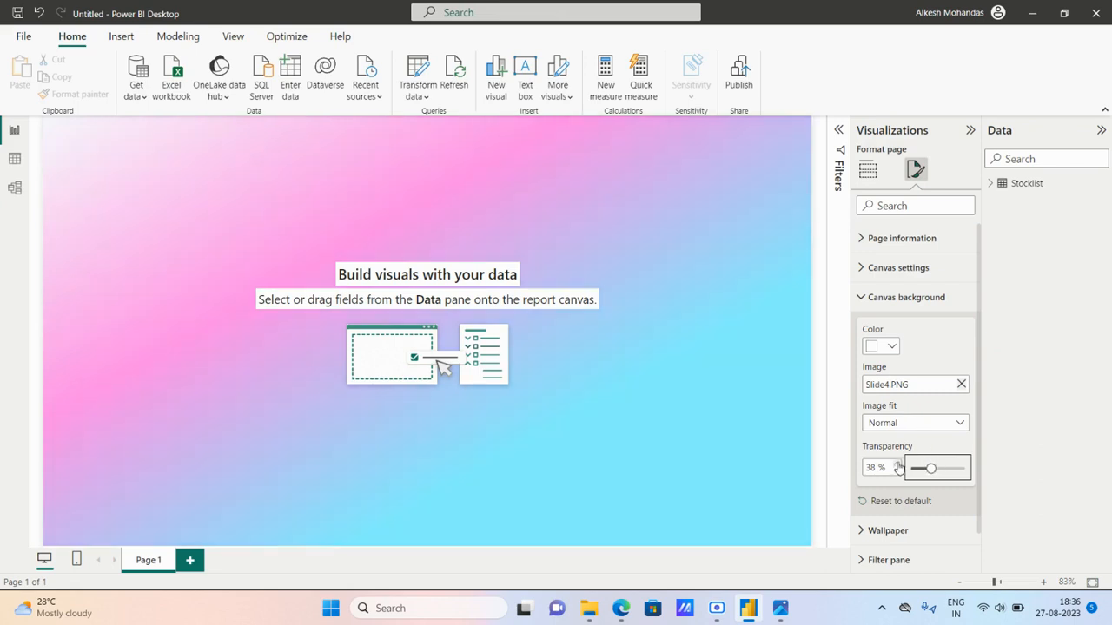
left_click(897, 464)
left_click(897, 465)
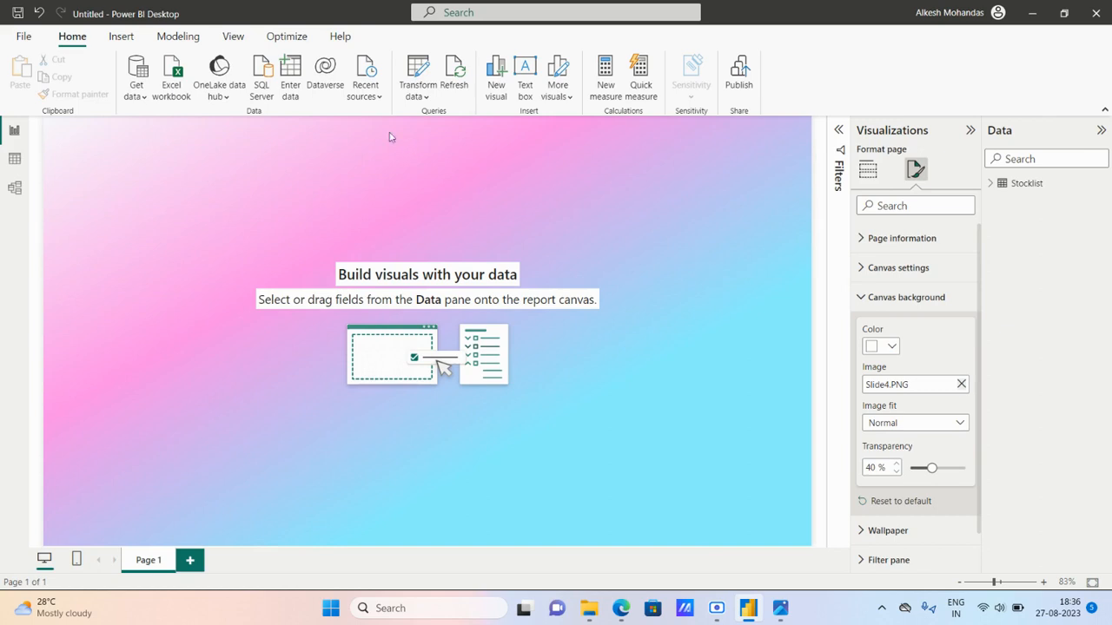
- Insert a text box and resize it into a shallow header band spanning the width of the report page
left_click(121, 36)
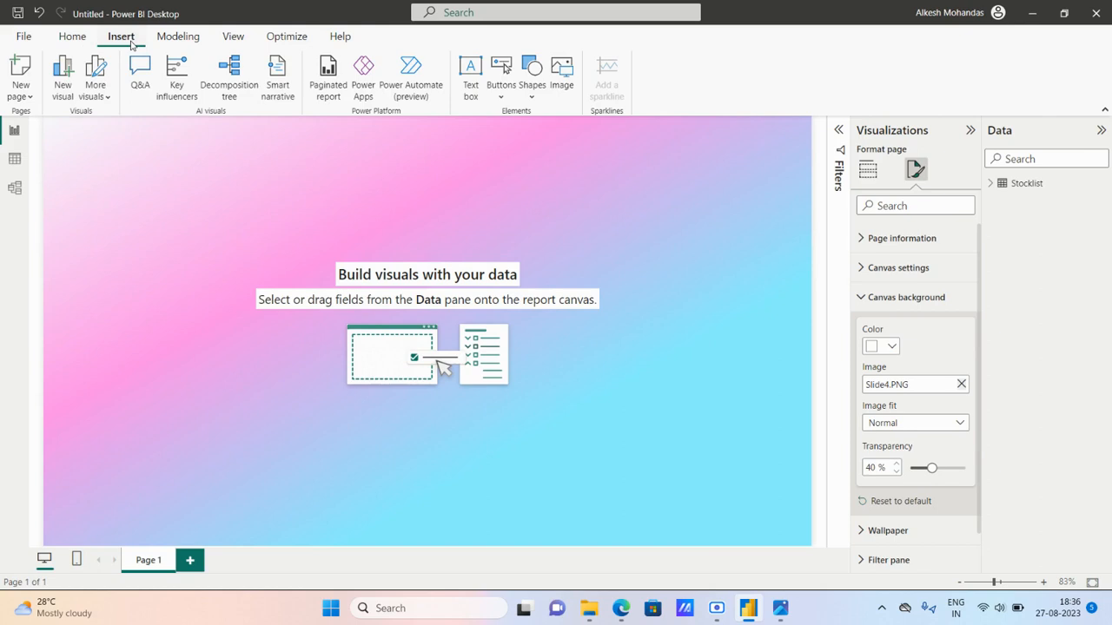
left_click(471, 92)
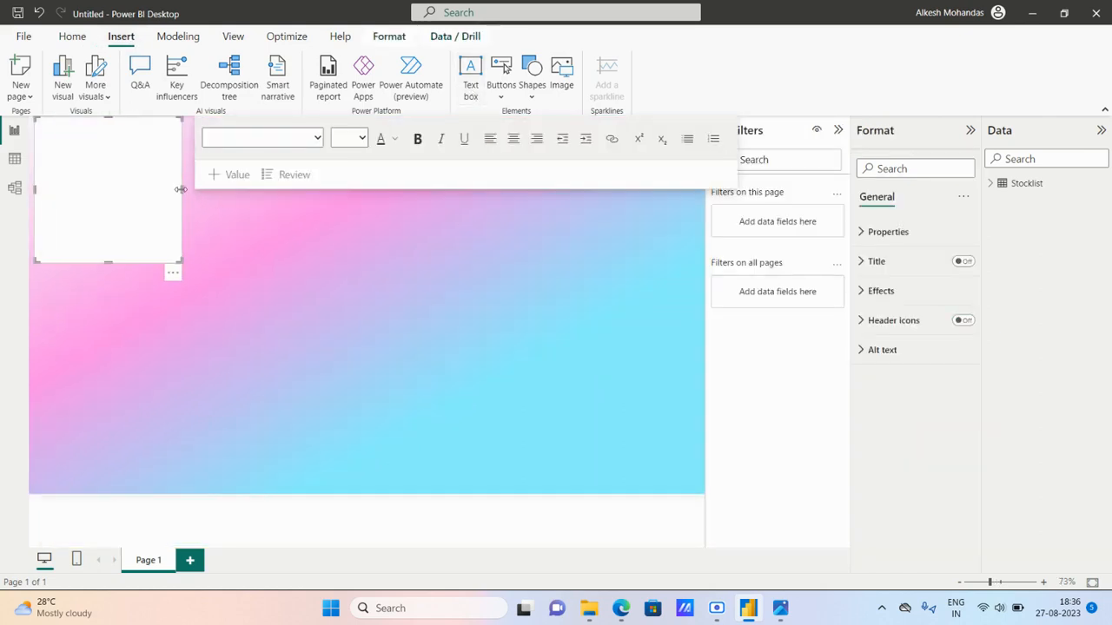
left_click_drag(183, 190, 698, 169)
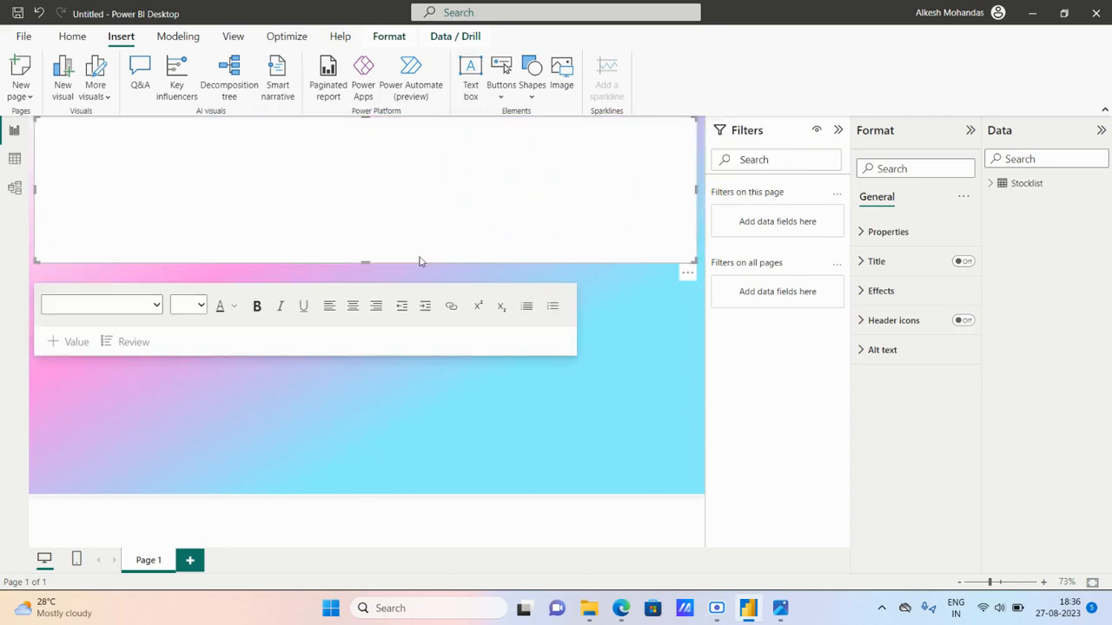
left_click_drag(364, 255, 372, 162)
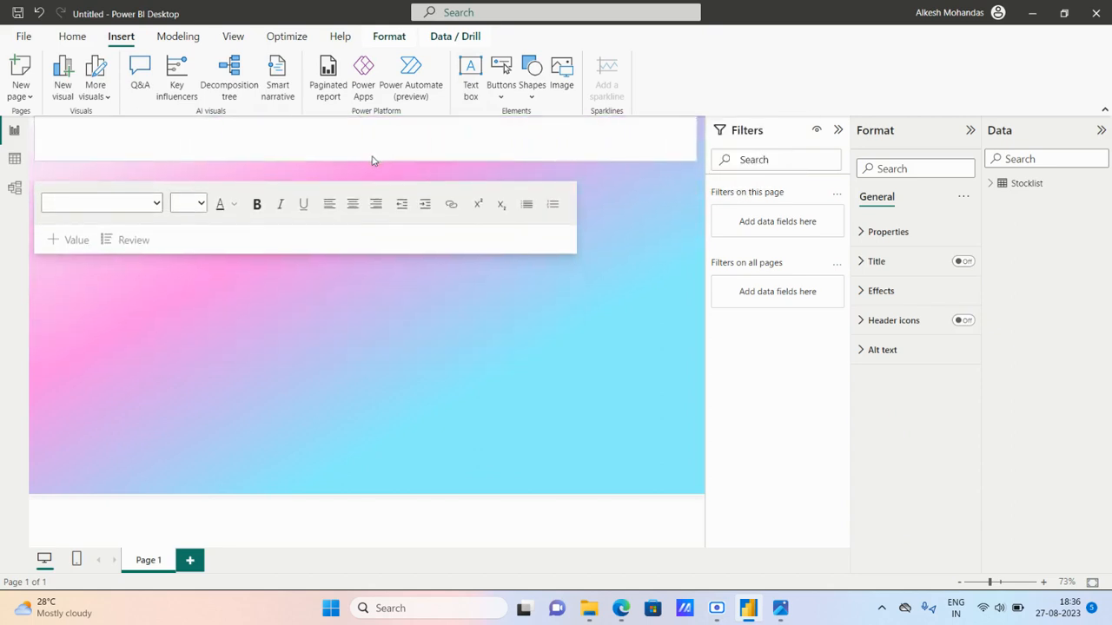
- Enter the heading "Stock Details from Yahoo finance" in the header text box and compare with the reference dashboard in the browser
left_click(264, 145)
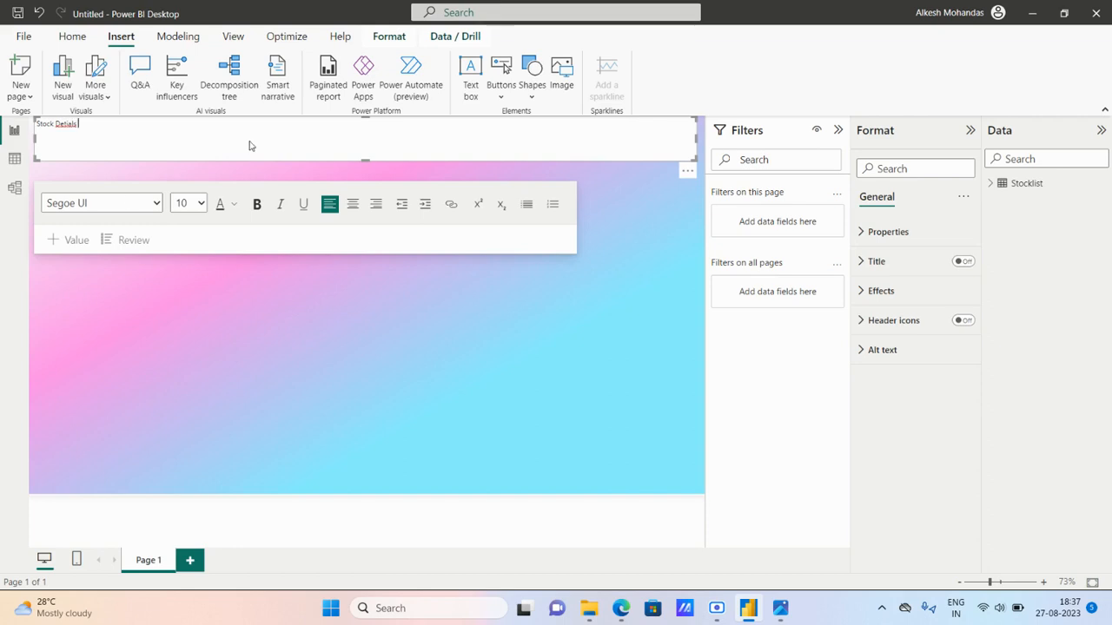
right_click(66, 121)
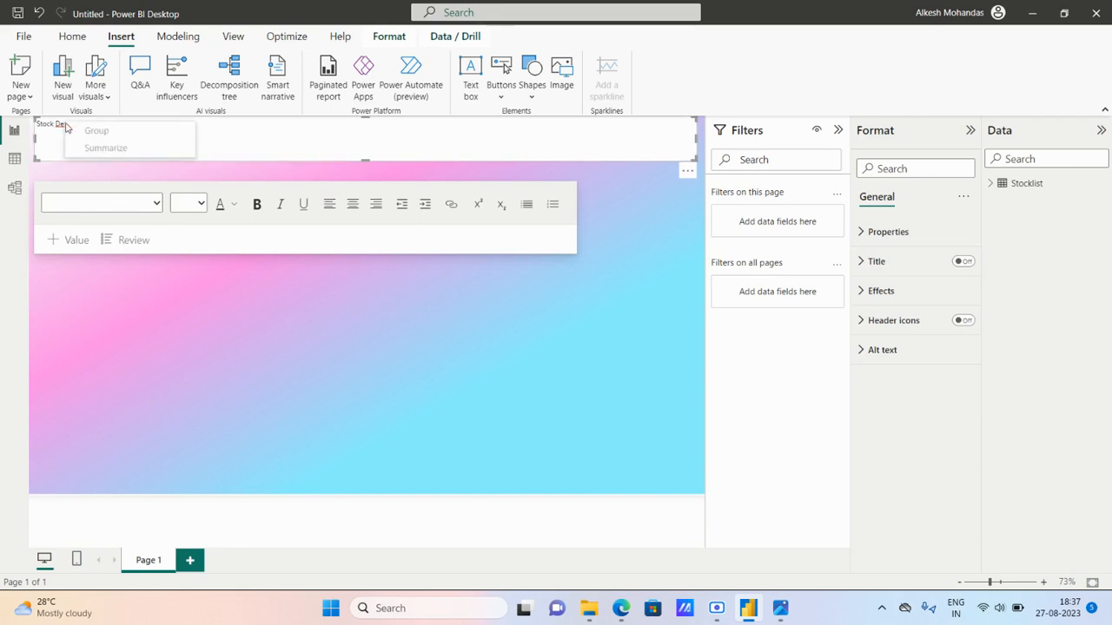
left_click(56, 146)
right_click(68, 126)
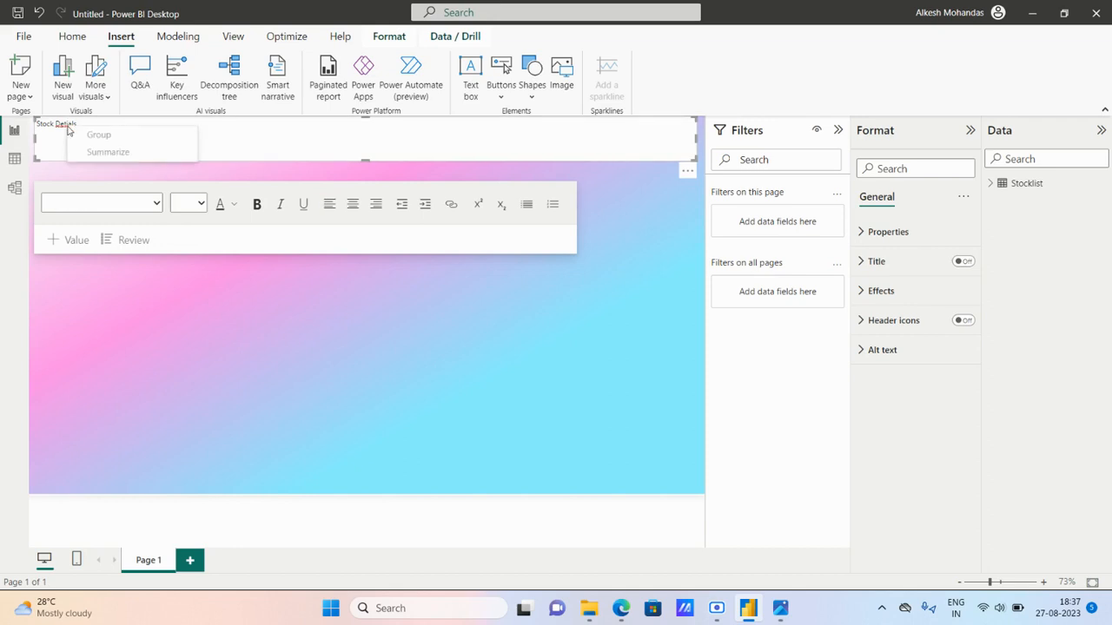
left_click(45, 152)
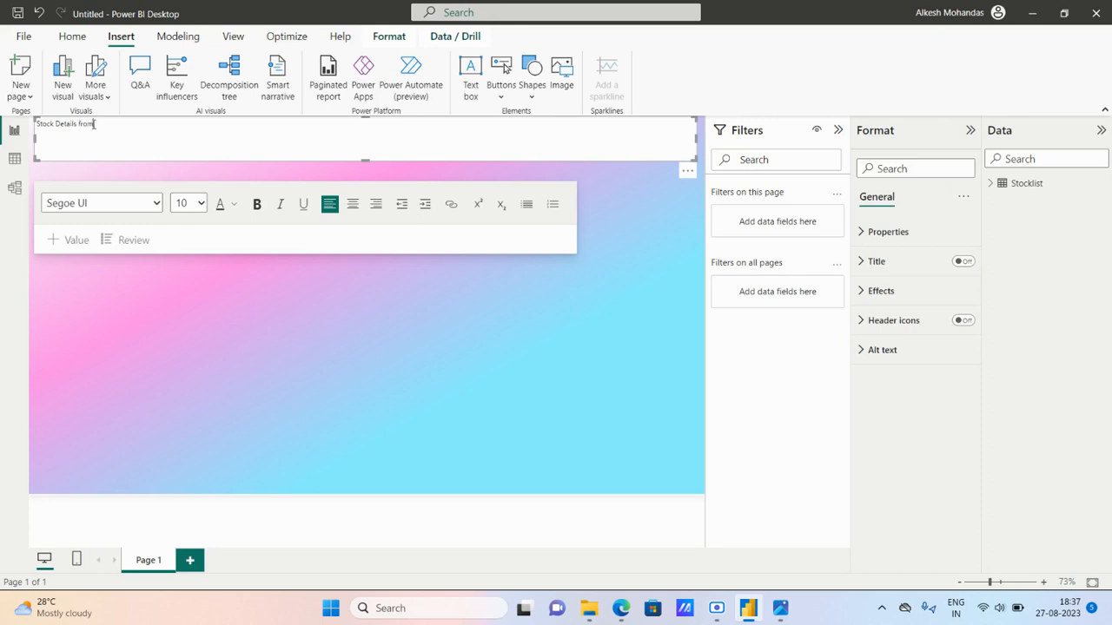
type("Yahoo finance")
key("alt+Tab")
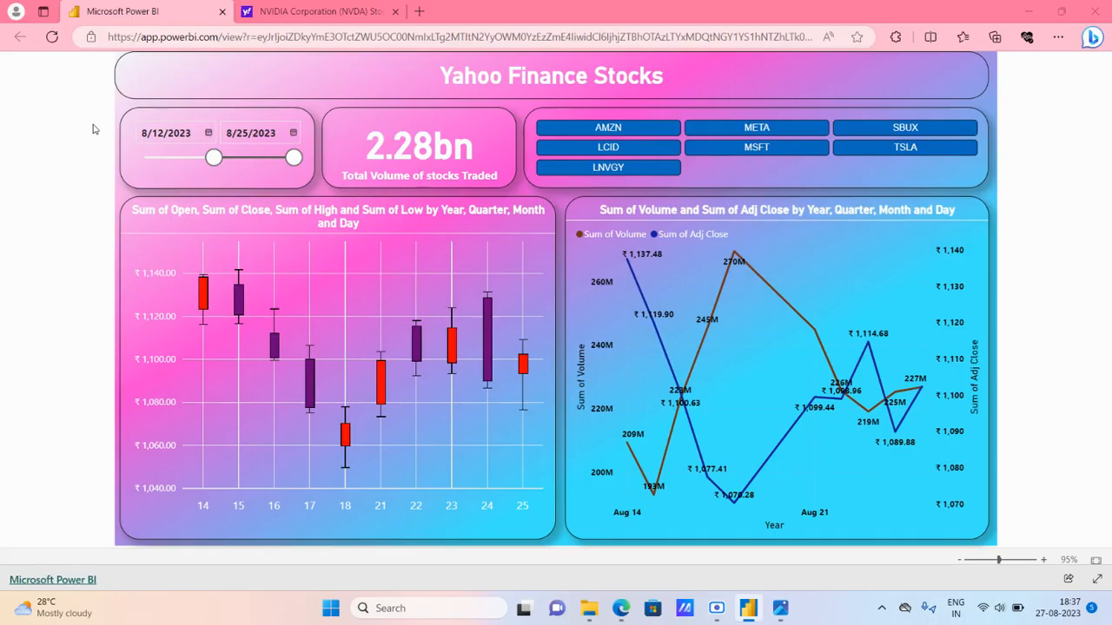
key("alt+Tab")
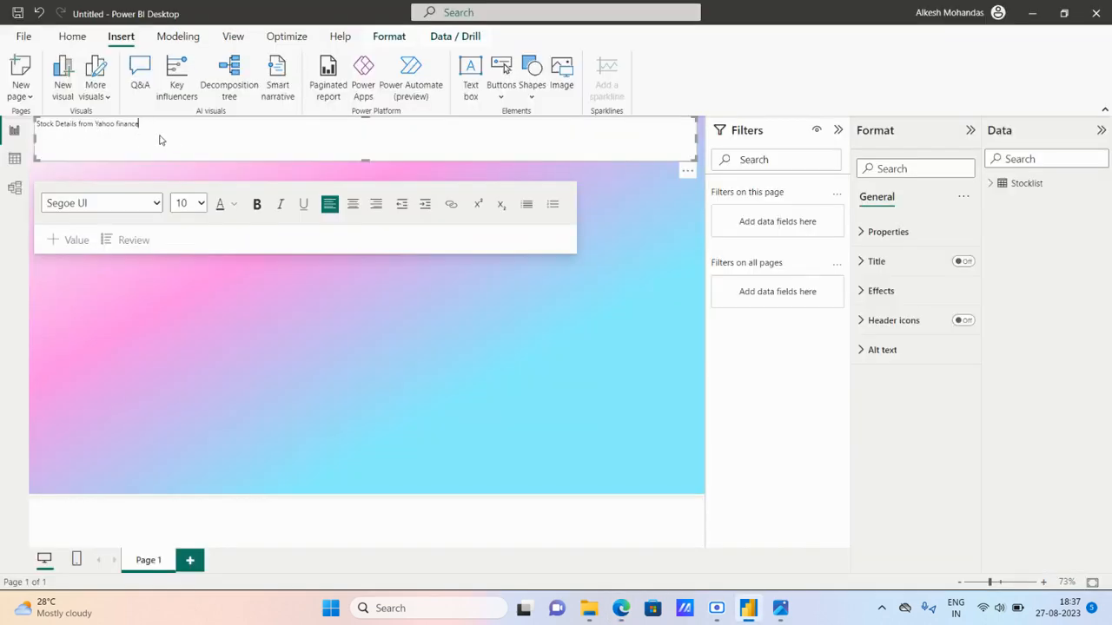
- Set the font size of the whole heading text to 28
left_click_drag(144, 127, 35, 125)
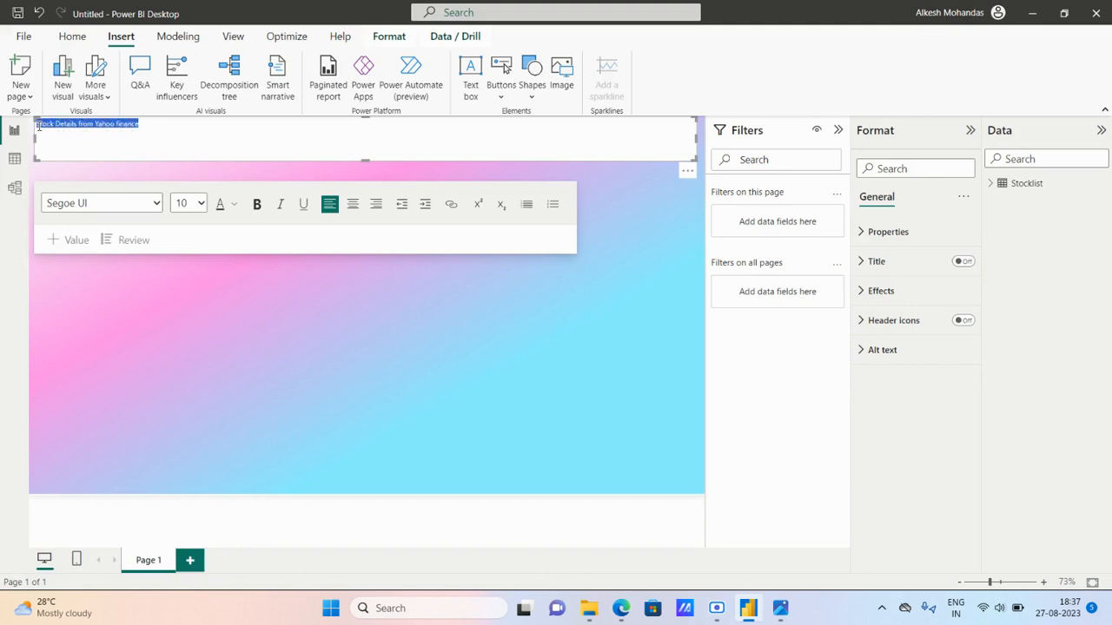
left_click(201, 206)
left_click(193, 387)
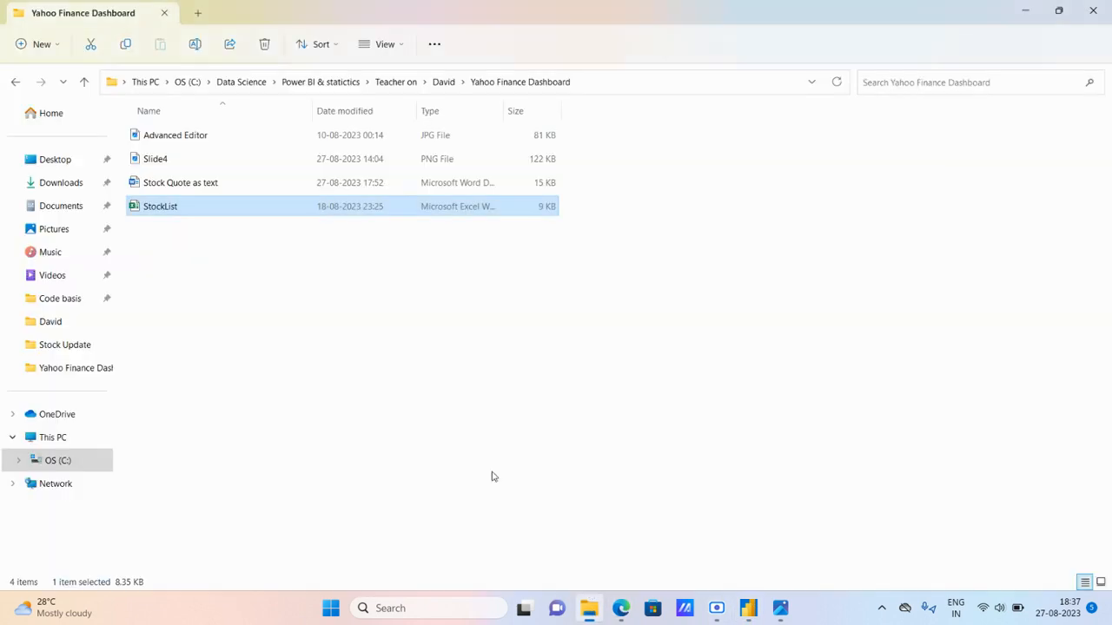
- Open the "Stock Quote as text" Word document, read its heading and visual formatting notes, and return to Power BI Desktop
left_click(589, 608)
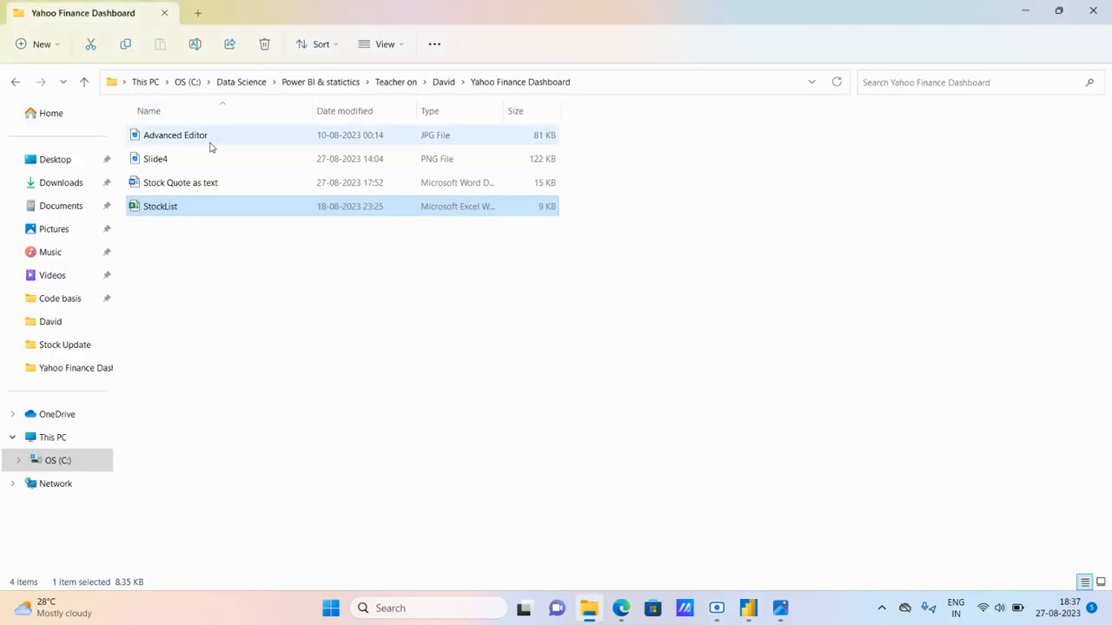
double_click(195, 185)
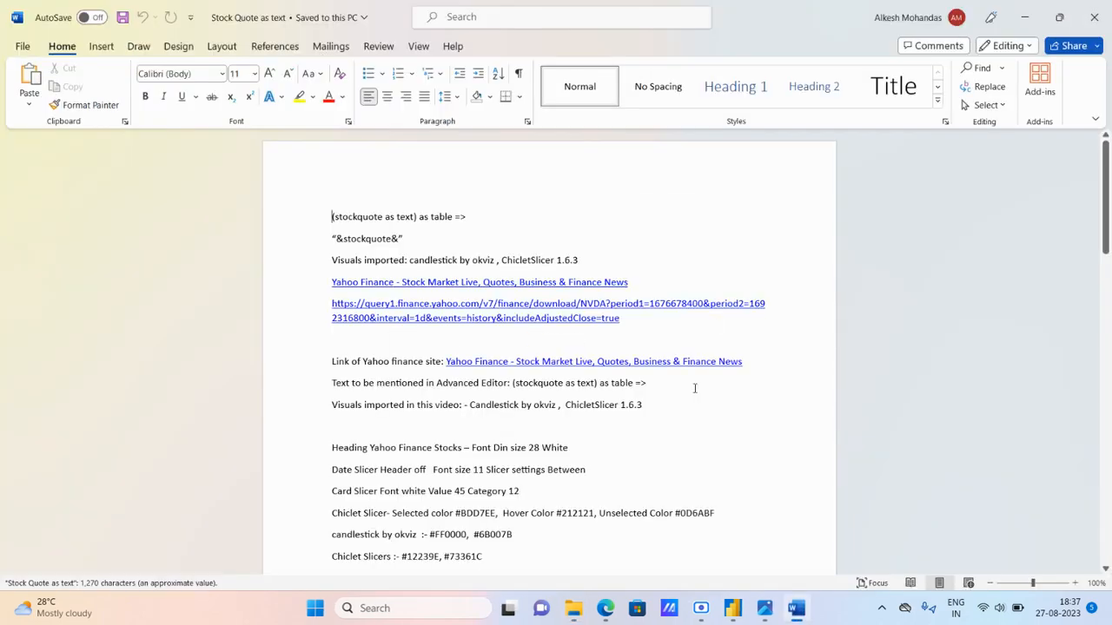
scroll(658, 427, "down", 2)
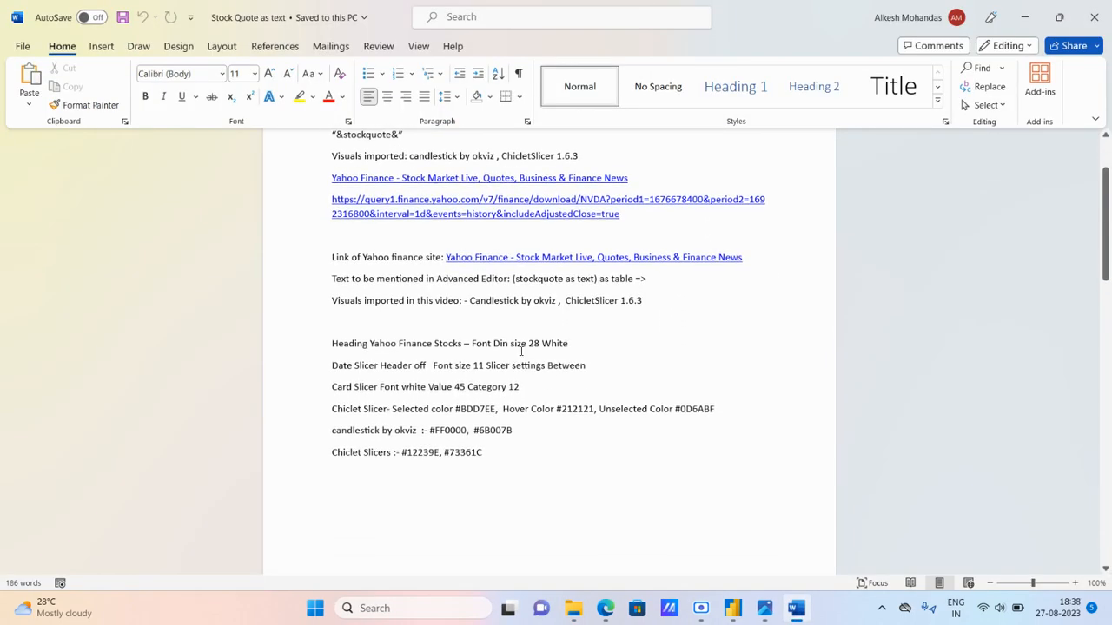
left_click(732, 608)
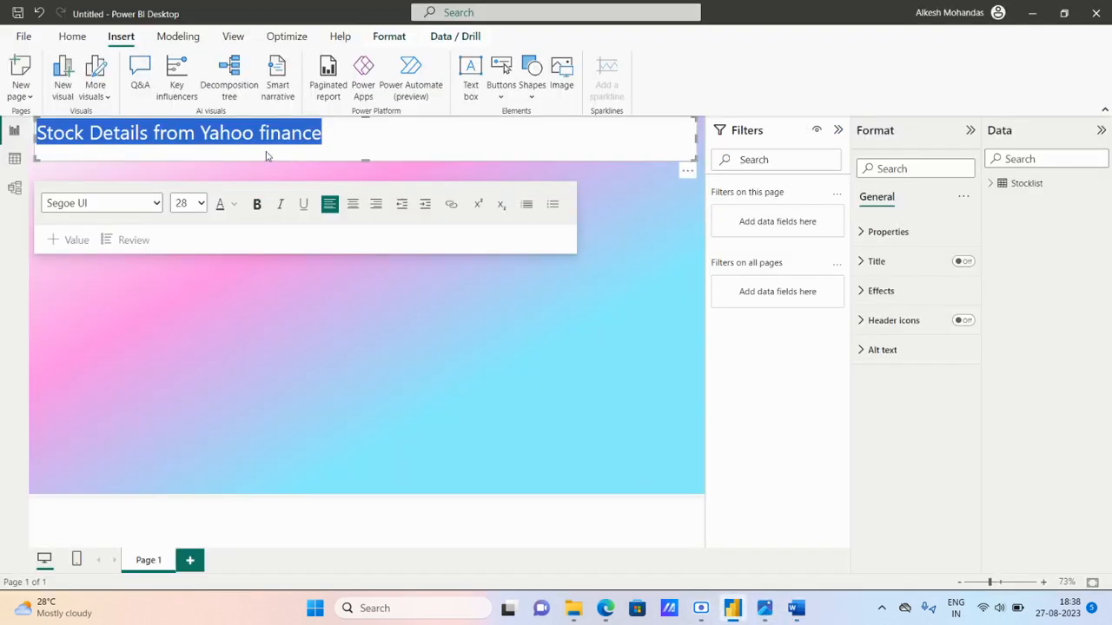
- Centre the heading text in its text box and turn off the text box's background
left_click(352, 205)
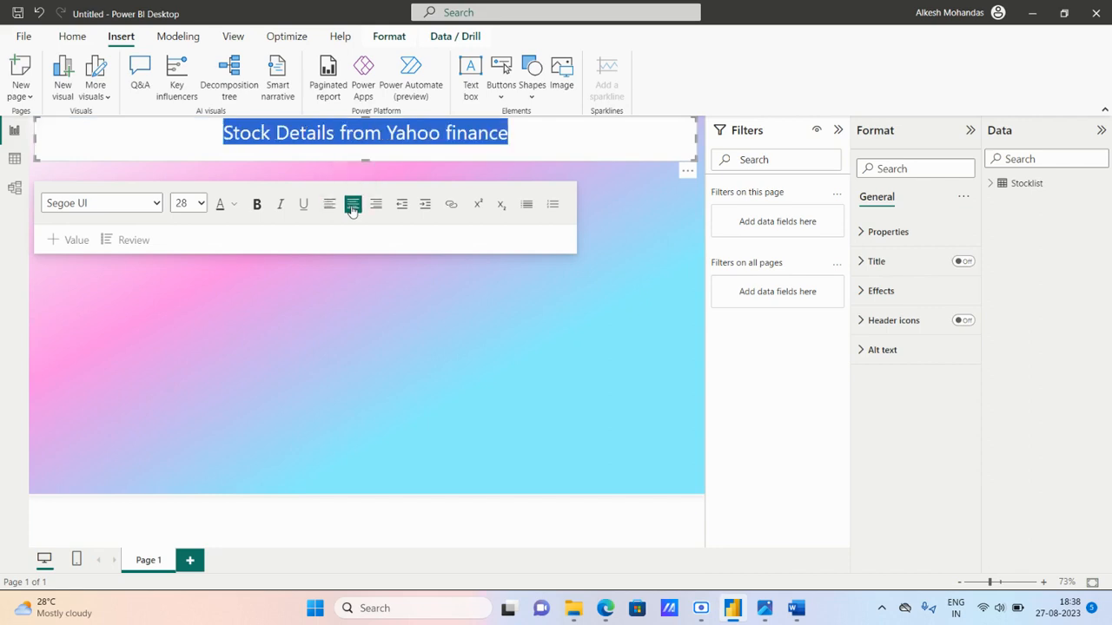
left_click(883, 303)
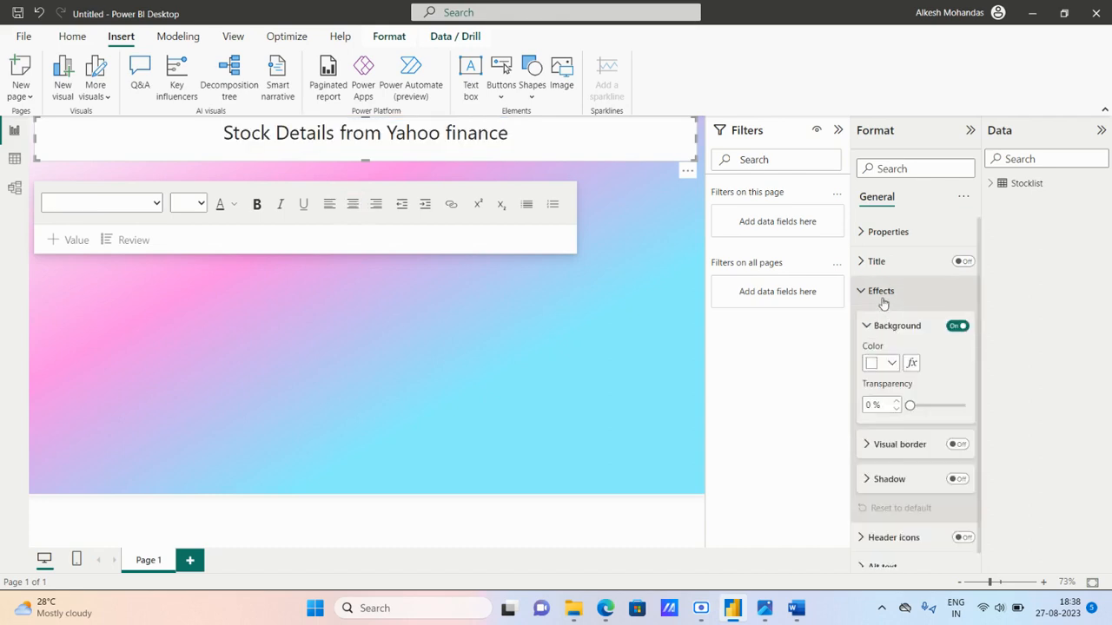
left_click(957, 326)
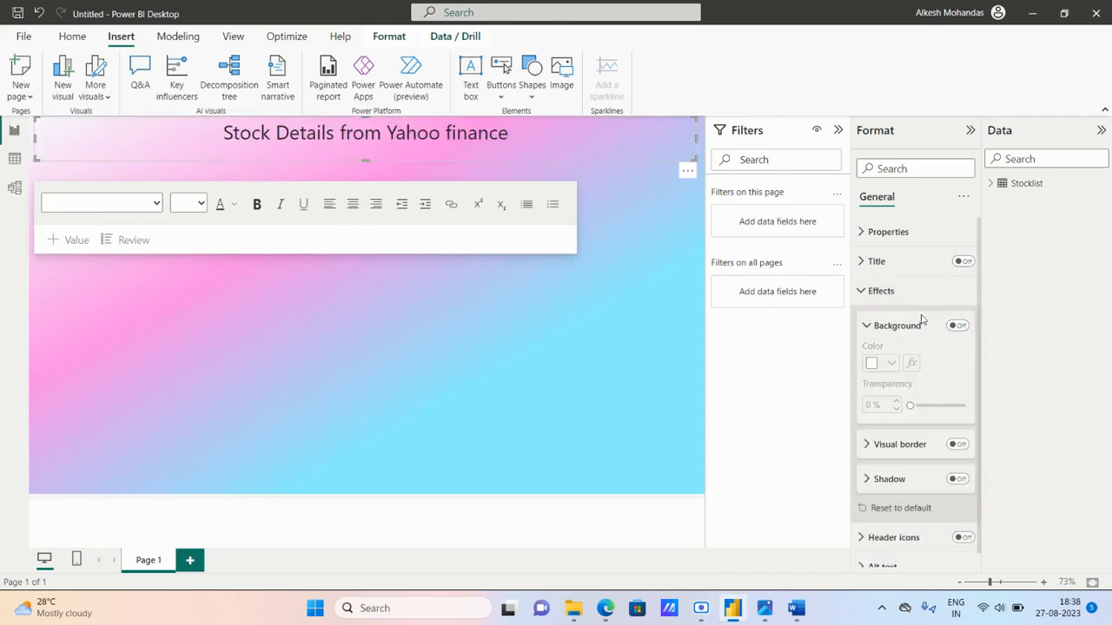
left_click(894, 328)
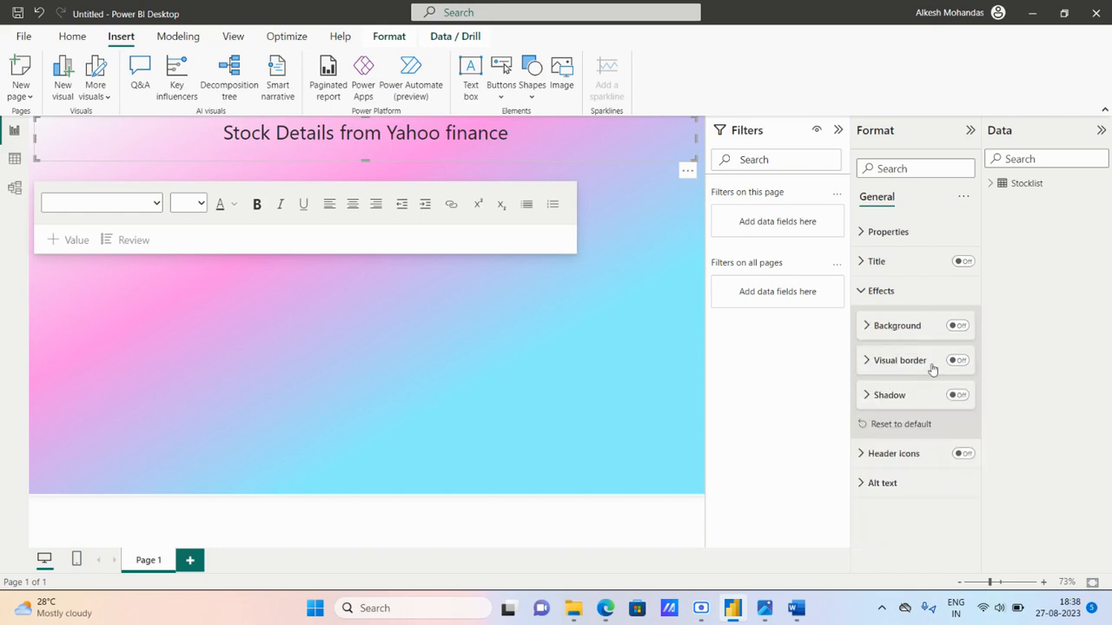
- Turn on the visual border and shadow for the heading text box
left_click(962, 362)
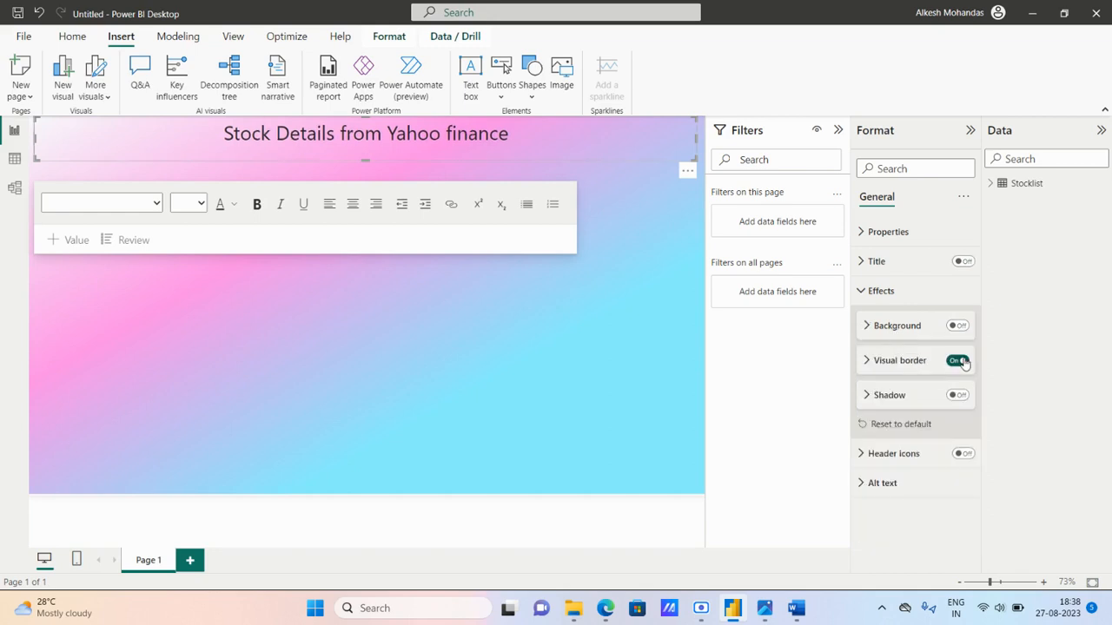
left_click(899, 363)
left_click(899, 363)
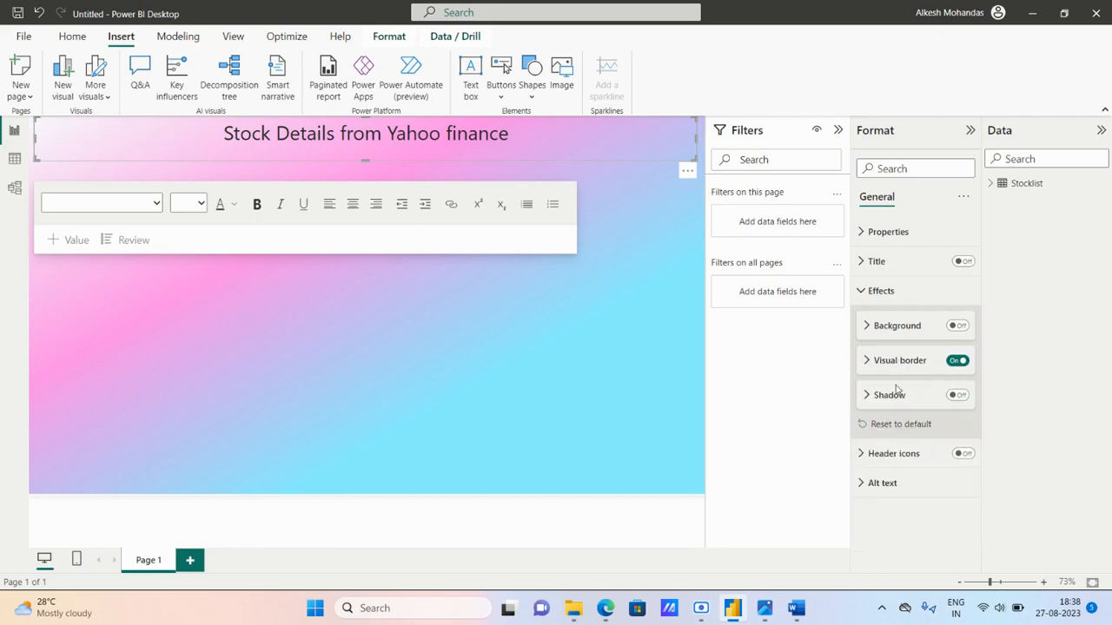
left_click(959, 395)
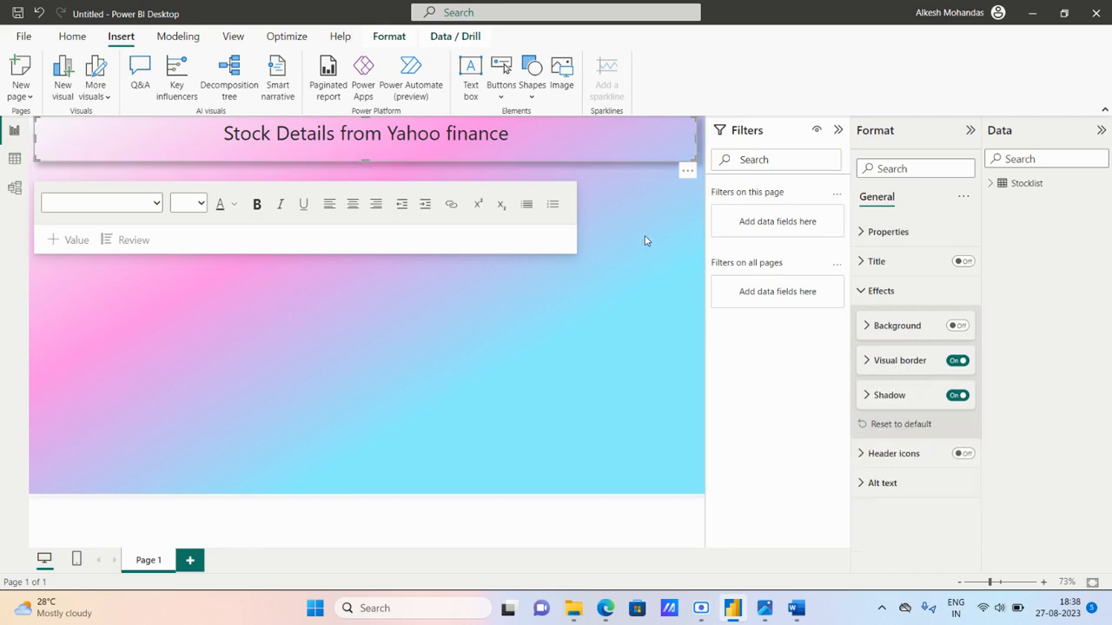
- Reduce the heading text box's height slightly so that it fits closely around the text
left_click(645, 240)
left_click(367, 158)
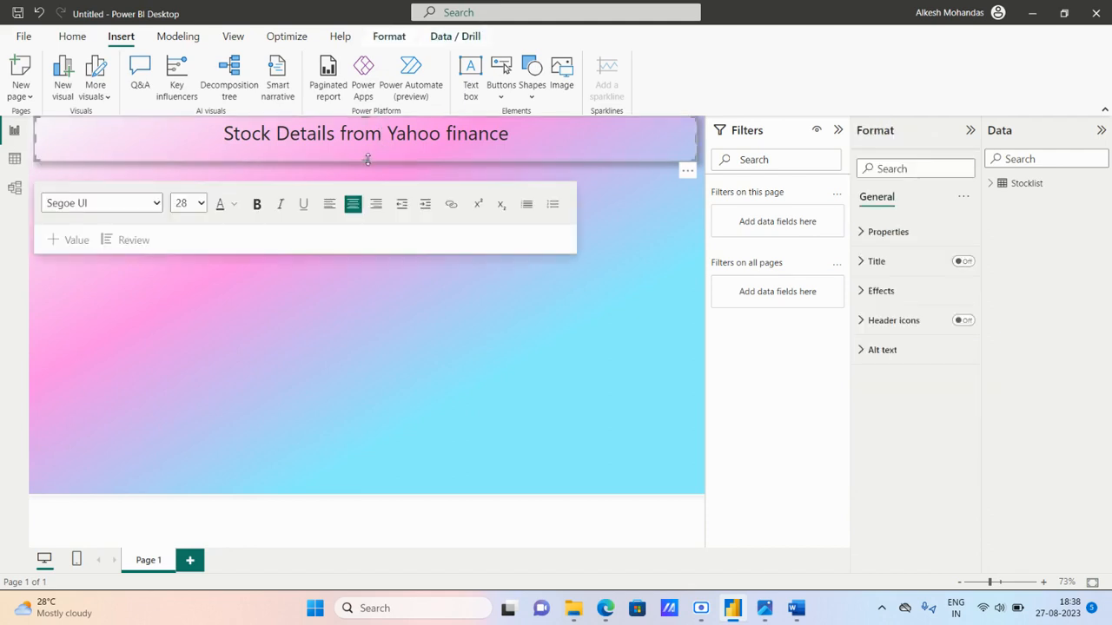
left_click_drag(367, 159, 368, 154)
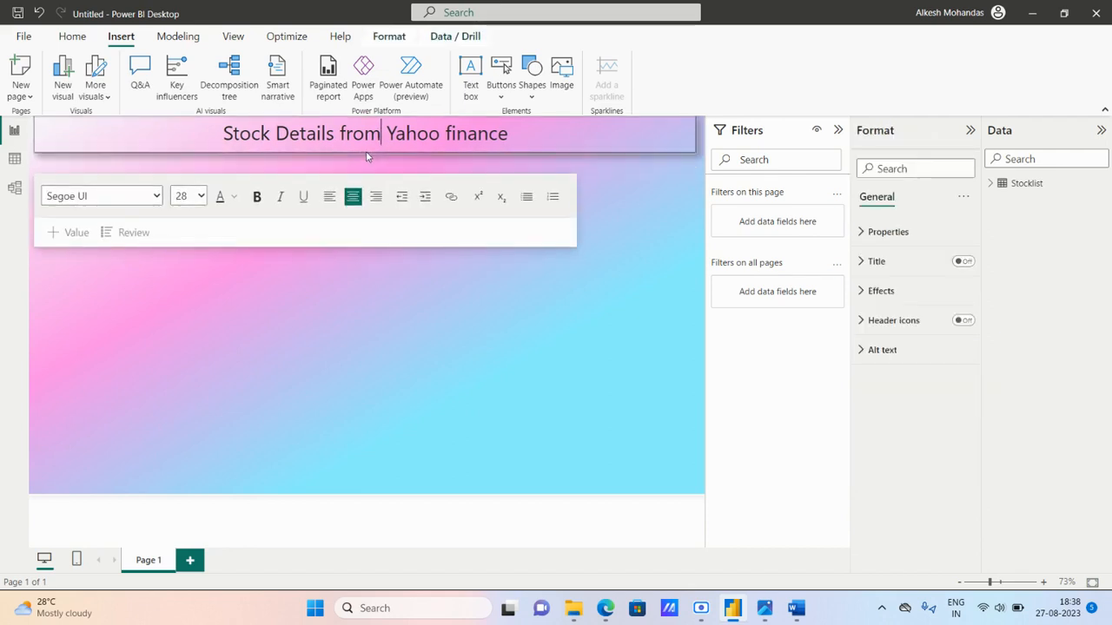
- Save the report as "Automatic Update of Stocks" in the Yahoo Finance Dashboard folder
left_click(23, 36)
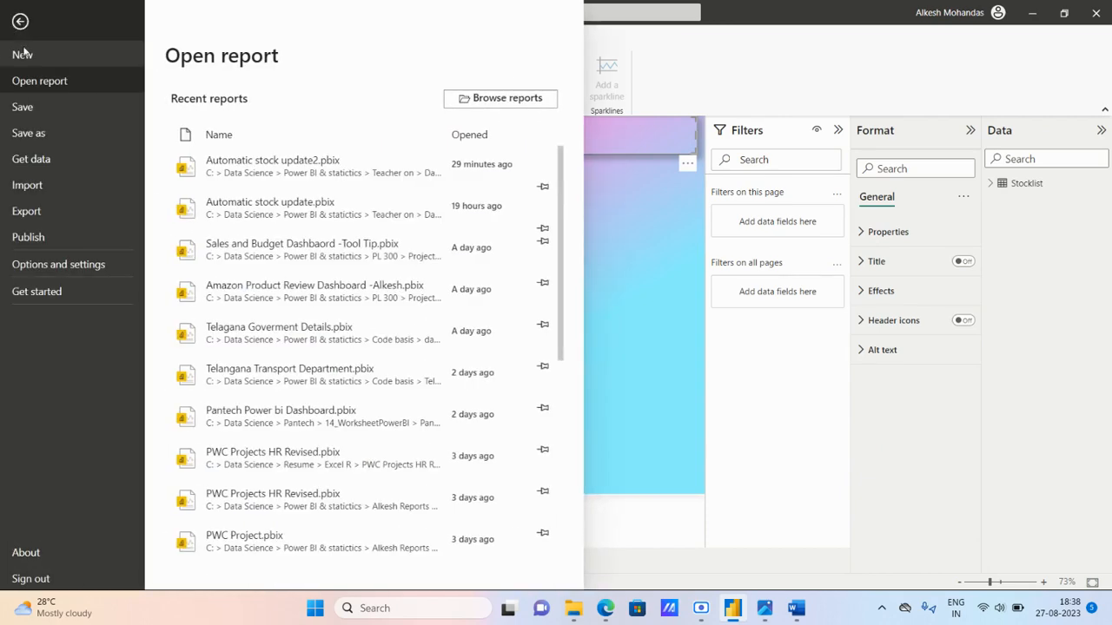
left_click(32, 138)
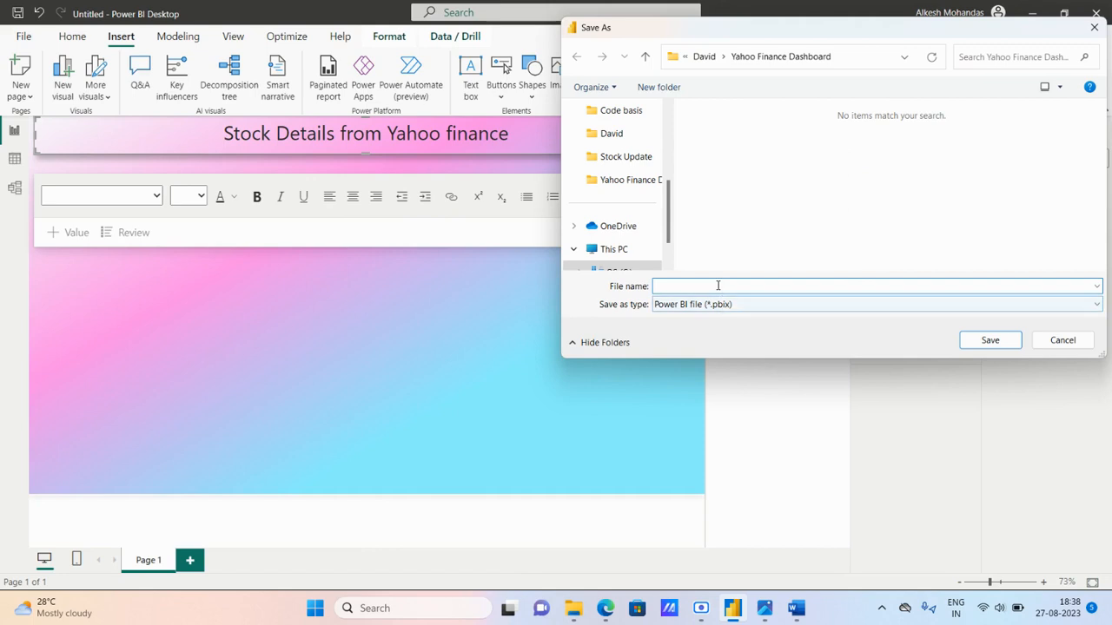
type("Automatic Update of Stocks")
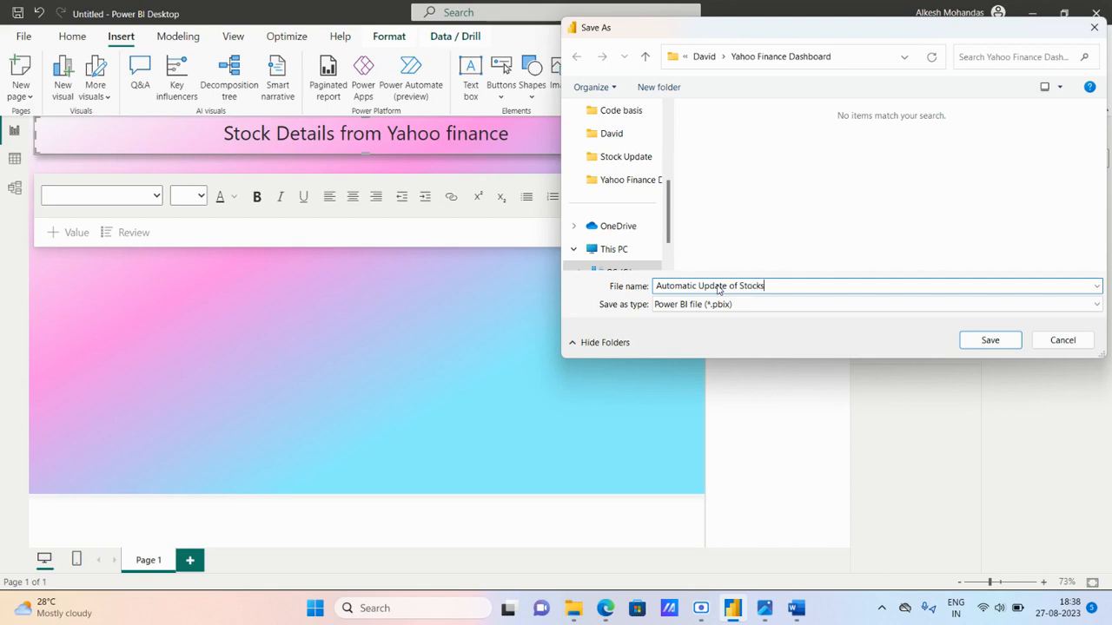
left_click(999, 342)
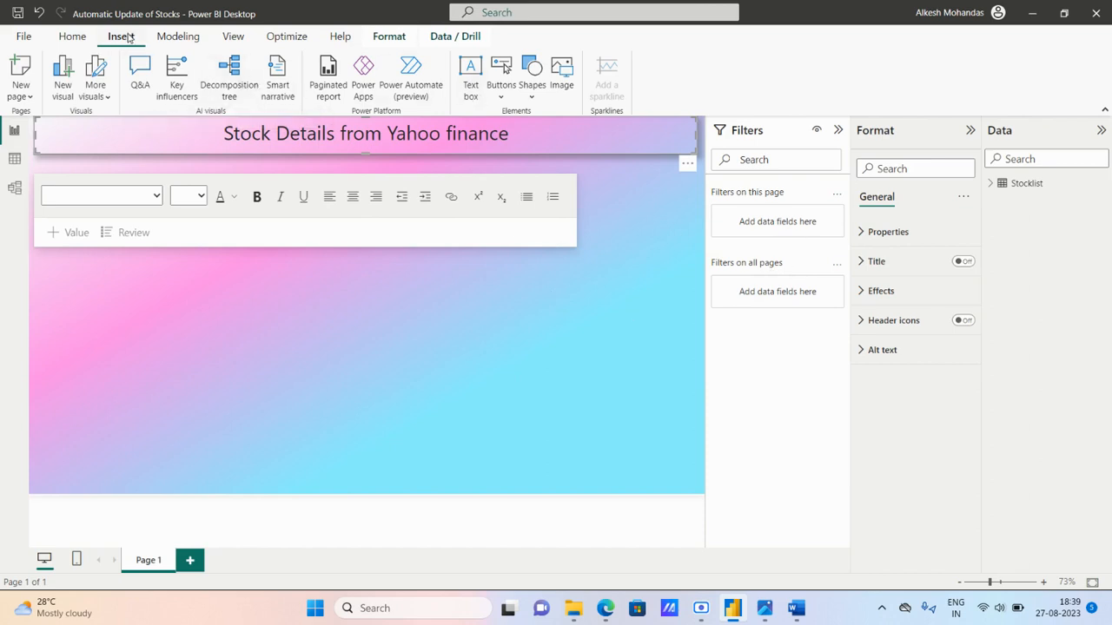
- Add a slicer on the Stocklist Date field, narrowed and placed just below the left end of the heading
left_click(69, 37)
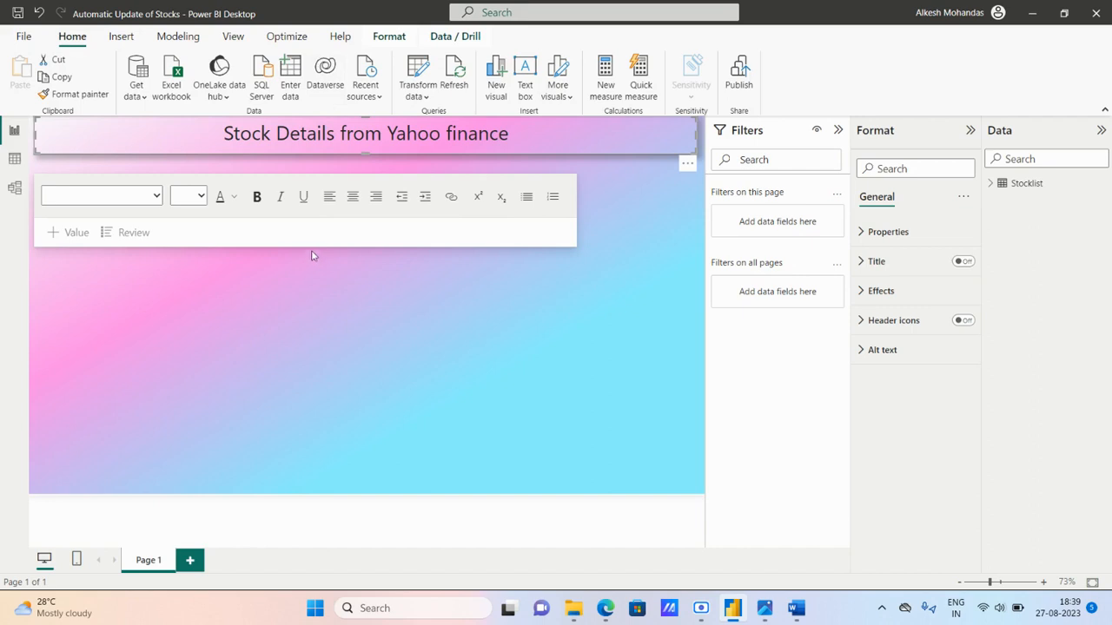
left_click(303, 271)
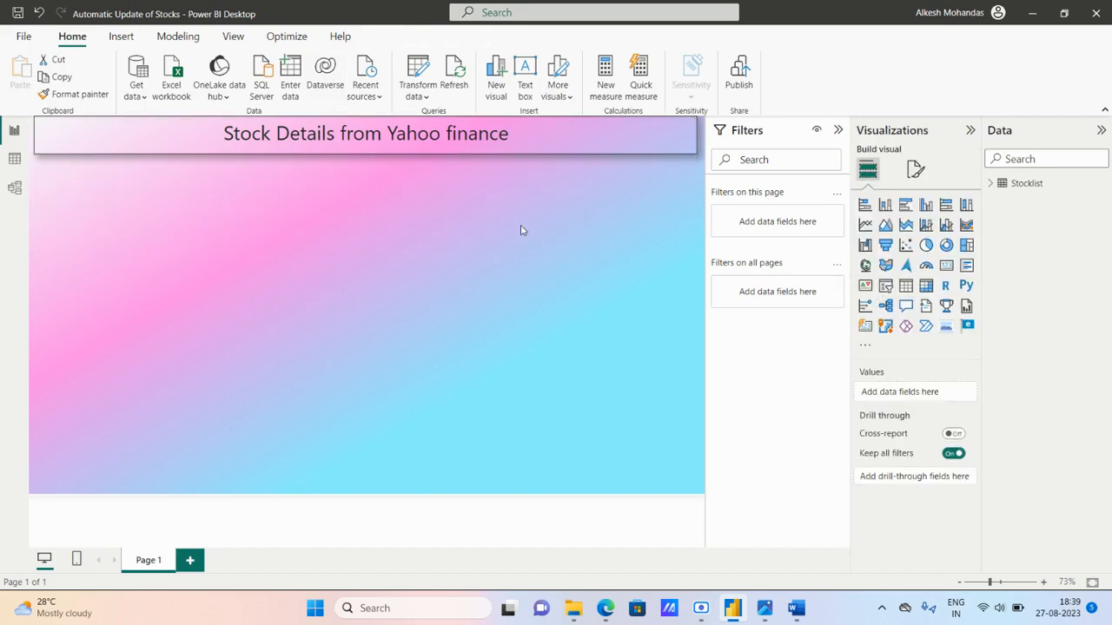
left_click(885, 289)
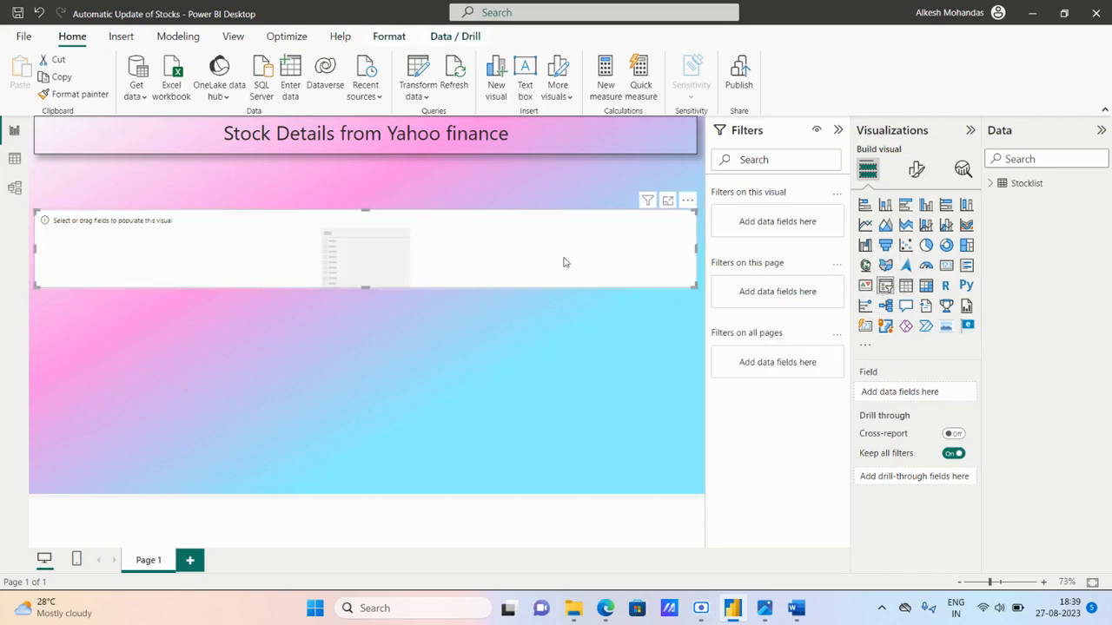
left_click_drag(691, 256, 223, 258)
left_click_drag(164, 239, 157, 195)
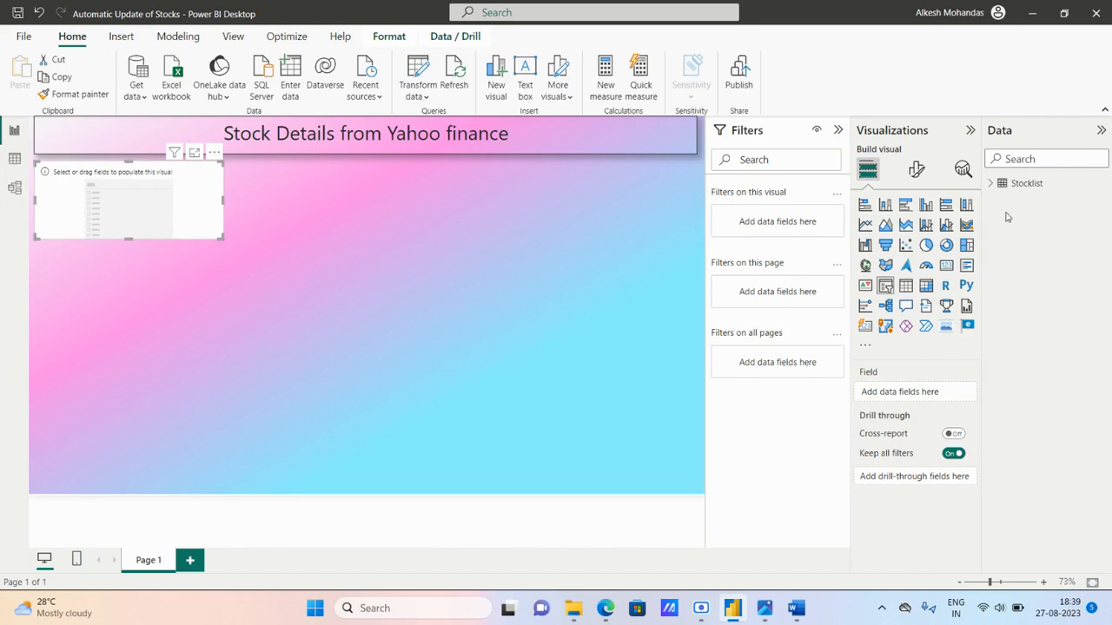
left_click(993, 184)
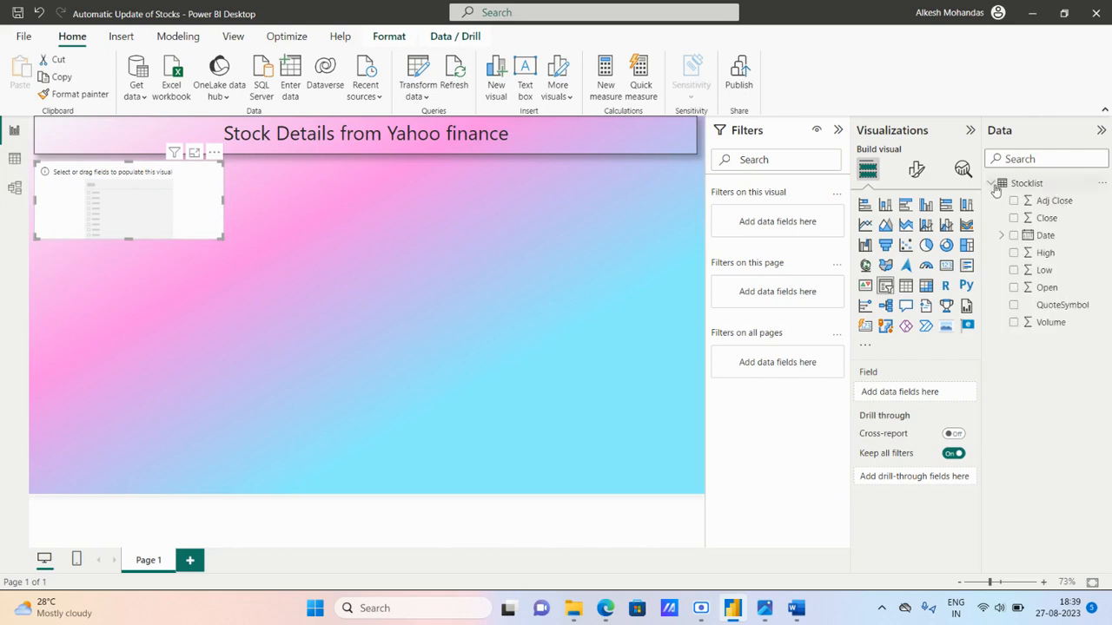
left_click(1015, 236)
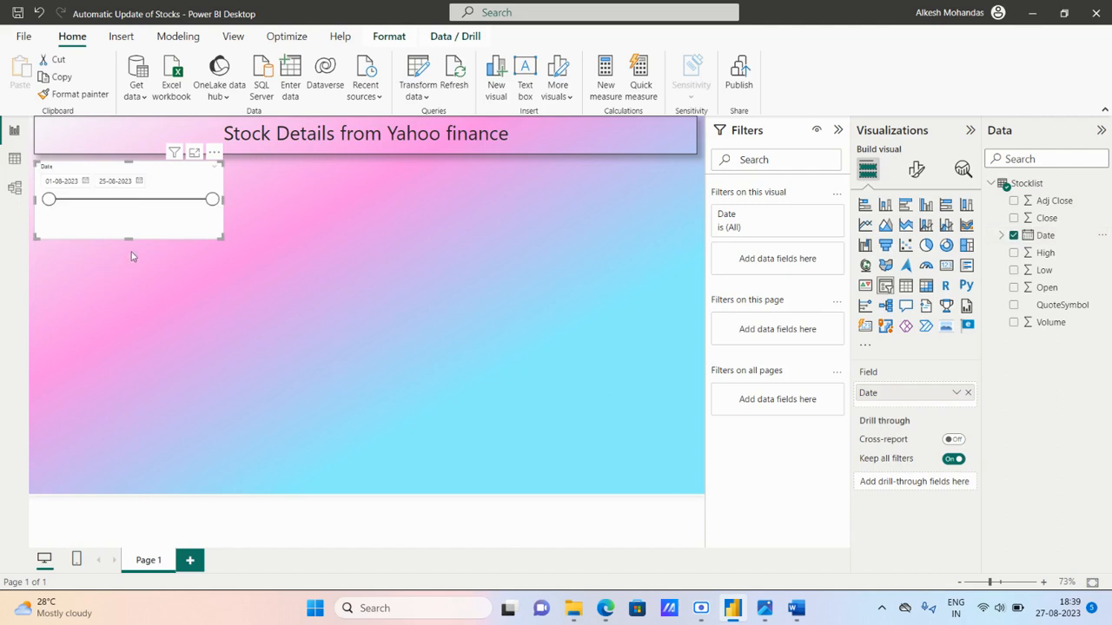
- Turn off the date slicer's header and shrink the slicer to a compact box around its slider
left_click(917, 169)
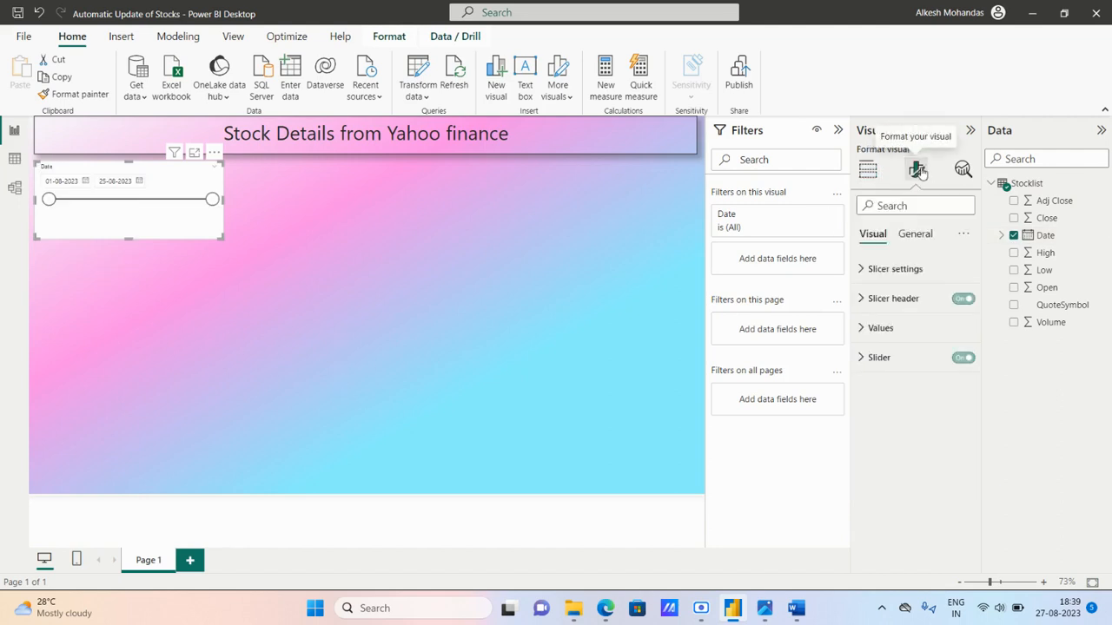
left_click(959, 299)
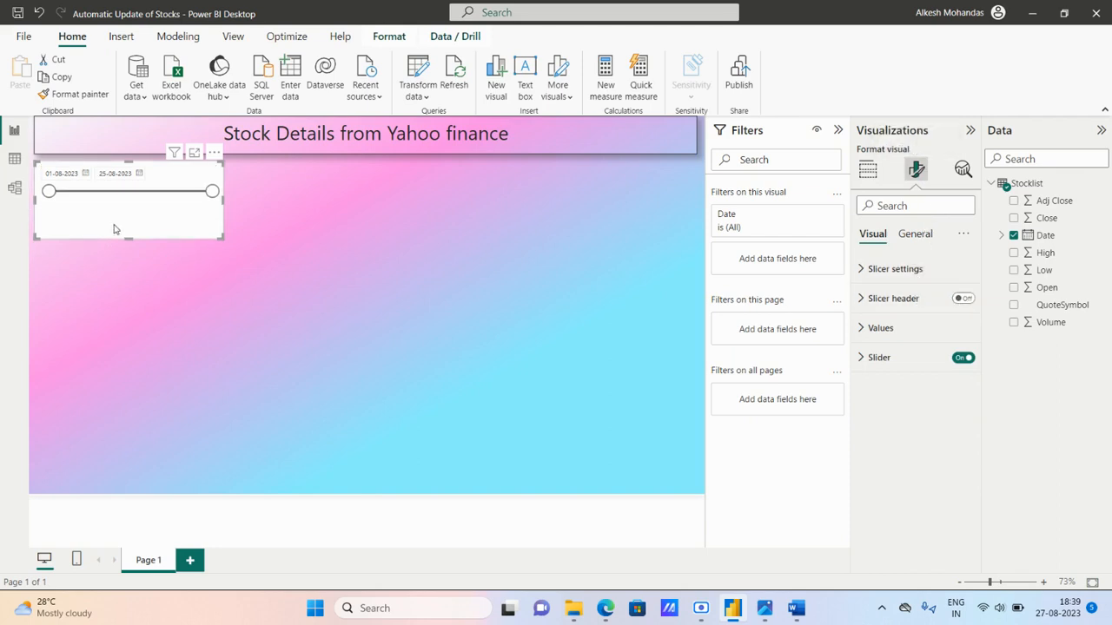
left_click_drag(128, 235, 127, 212)
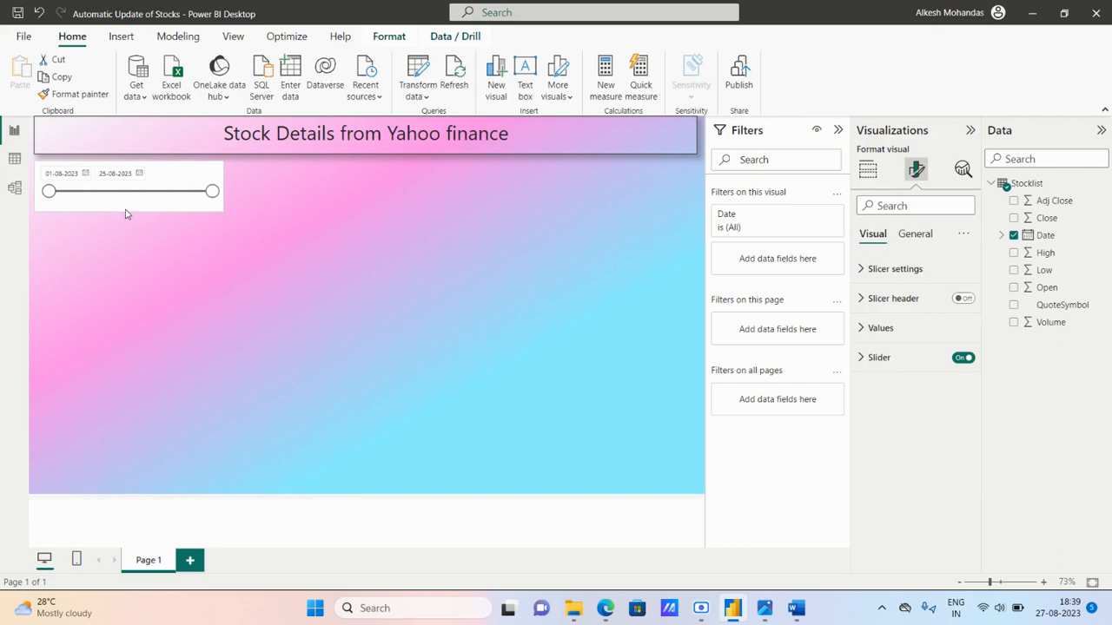
left_click_drag(223, 187, 165, 191)
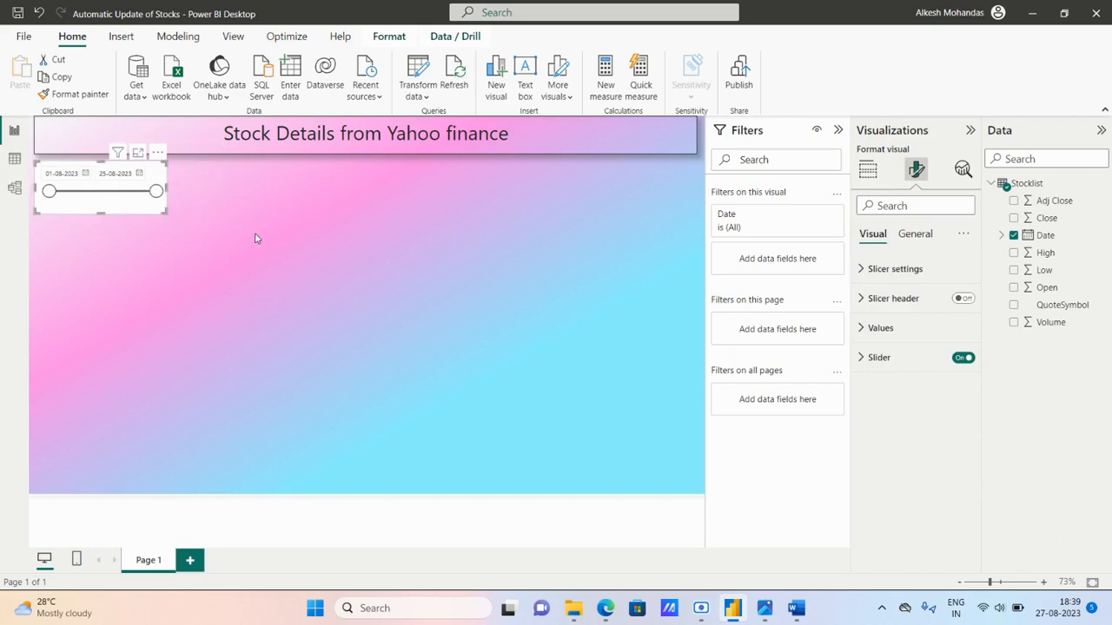
- Check the date slicer notes in the Word document, set the slicer's values font size to 11 and widen it slightly
key("alt+Tab")
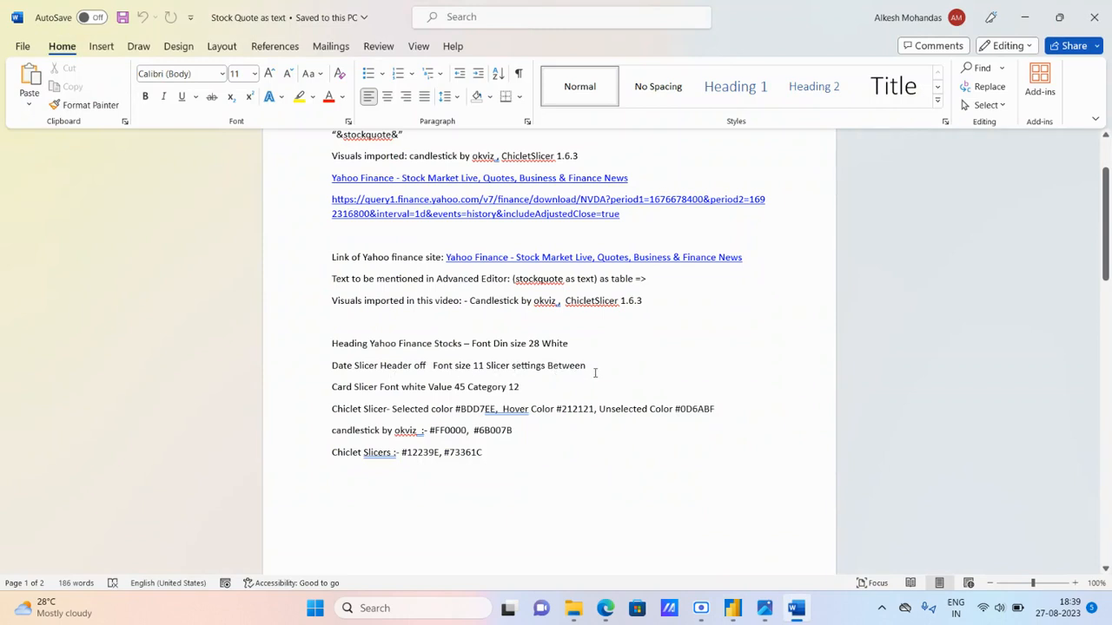
key("alt+Tab")
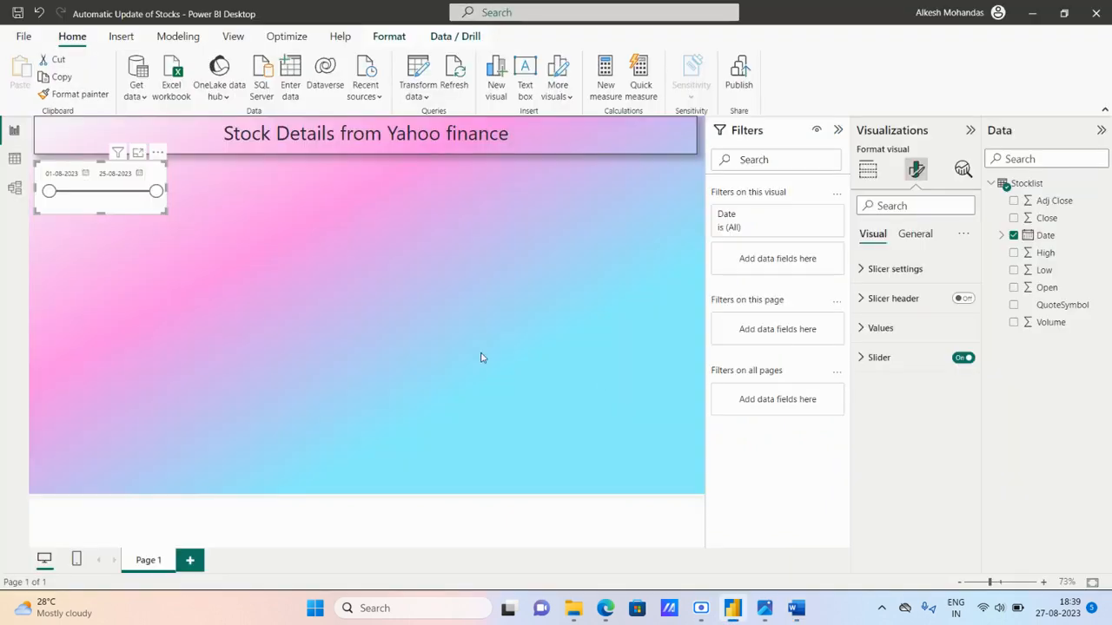
left_click(911, 327)
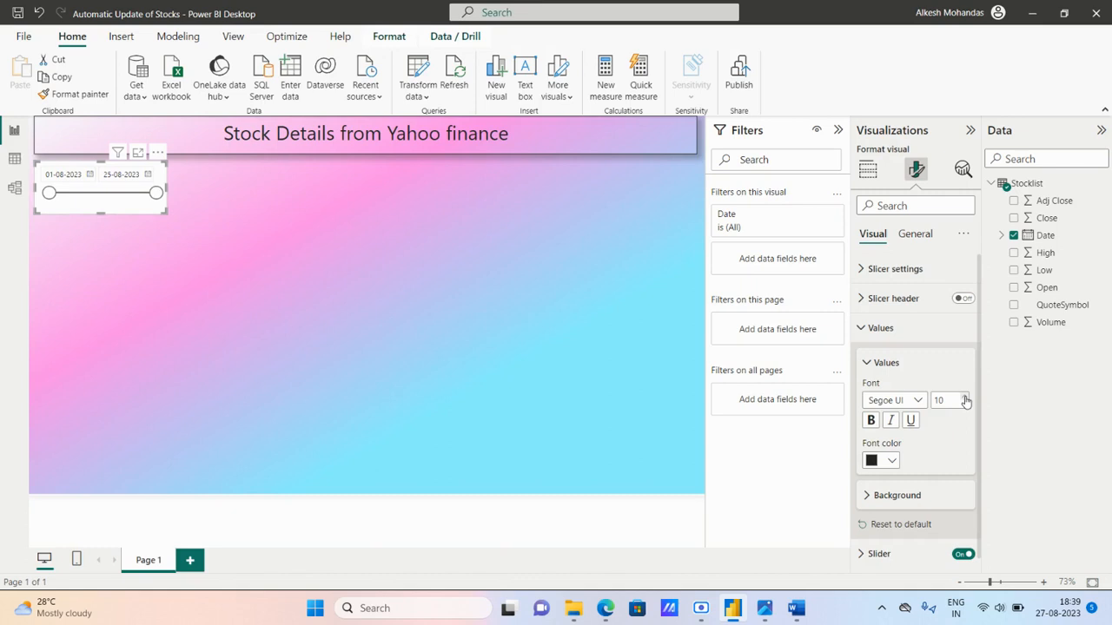
left_click(964, 397)
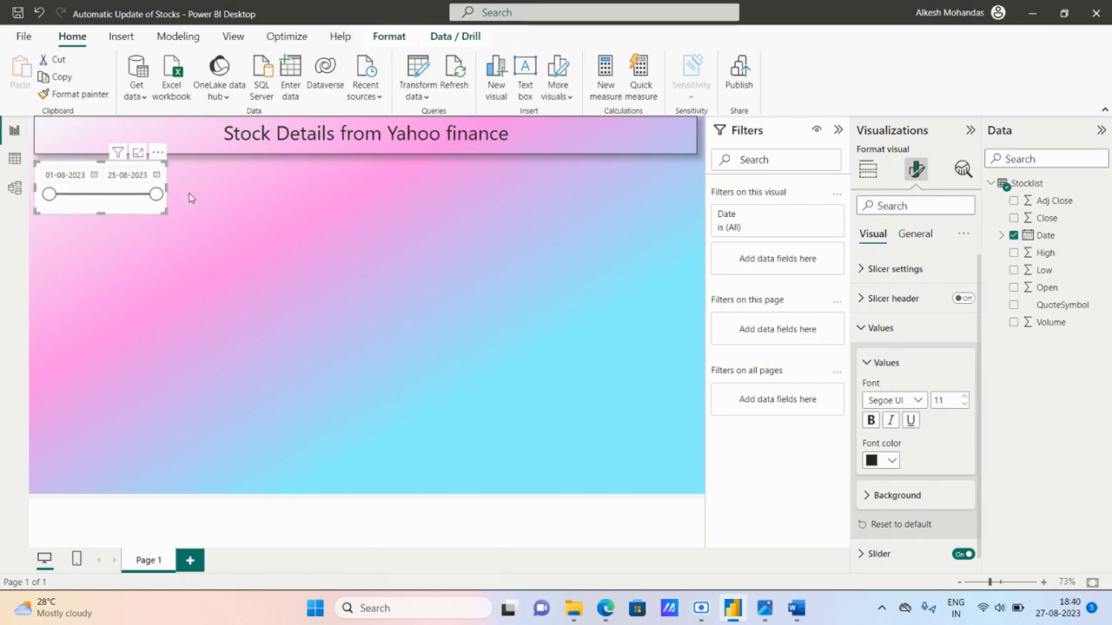
left_click_drag(167, 192, 179, 192)
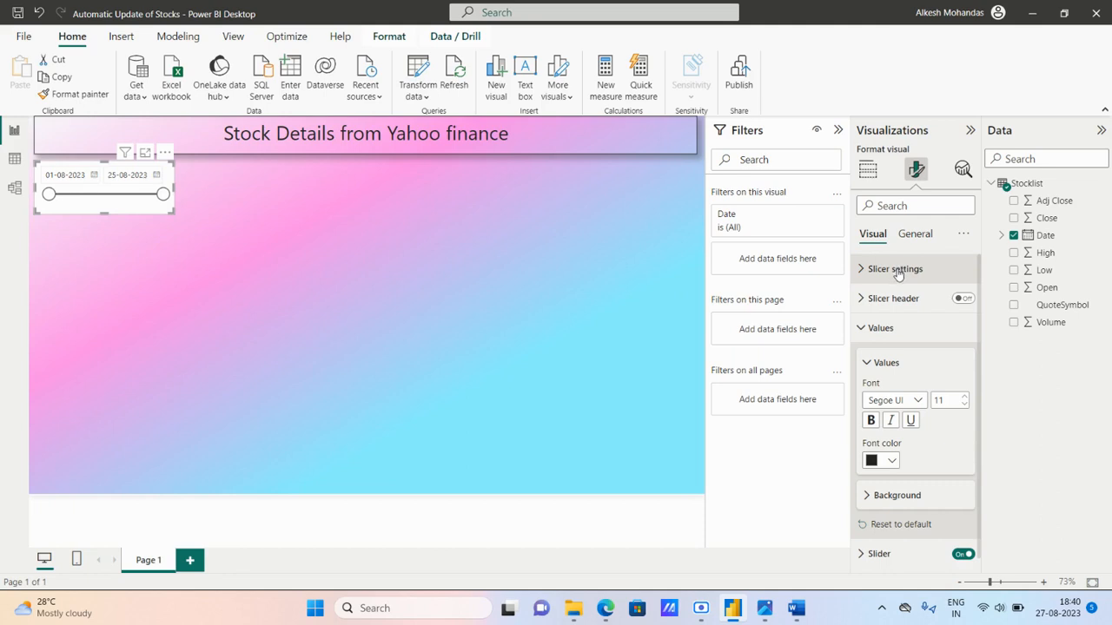
- Turn off the date slicer's background and turn on its visual border and shadow
left_click(893, 323)
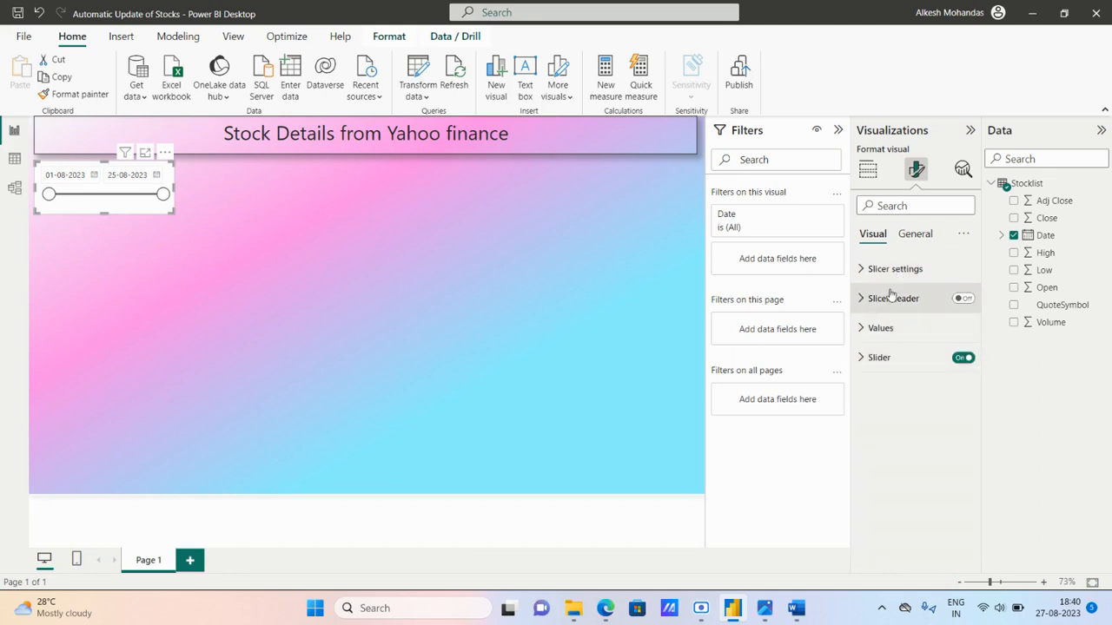
left_click(912, 234)
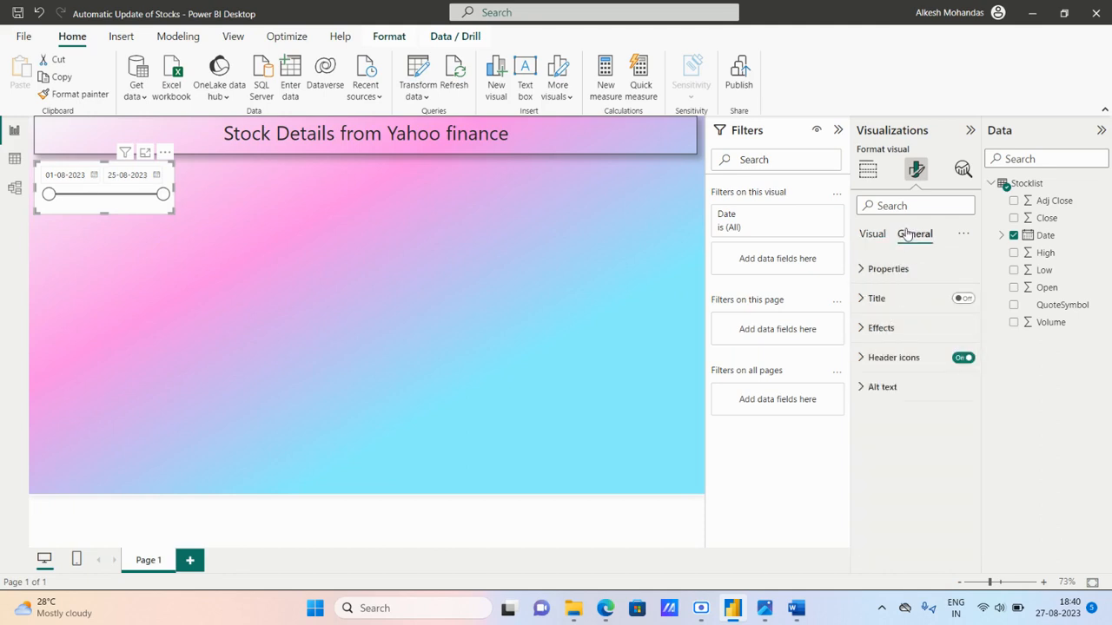
left_click(886, 328)
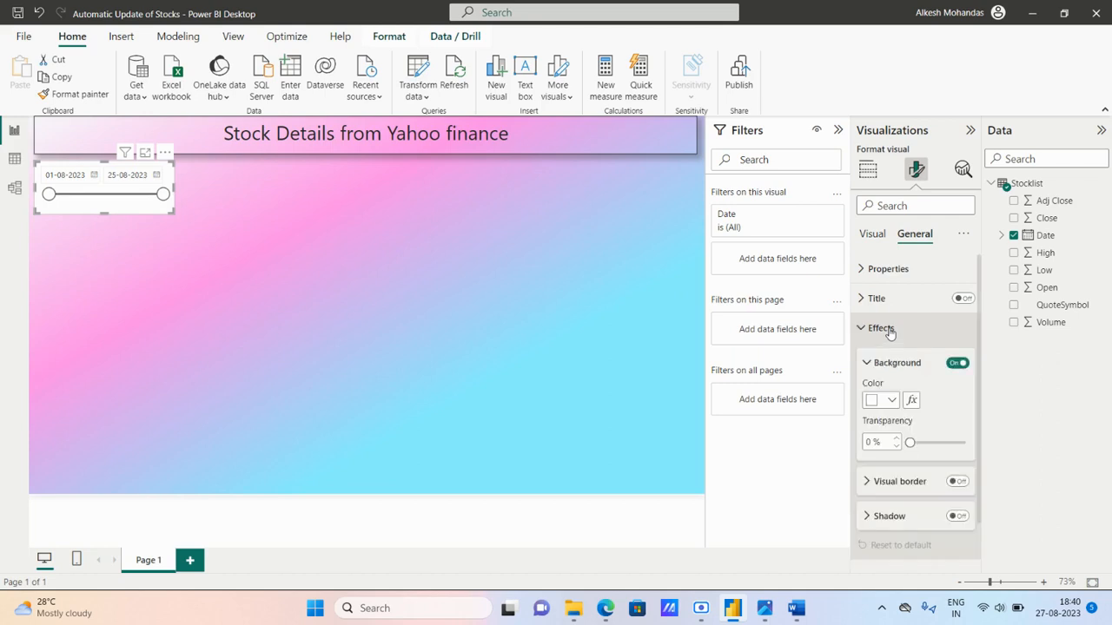
left_click(956, 363)
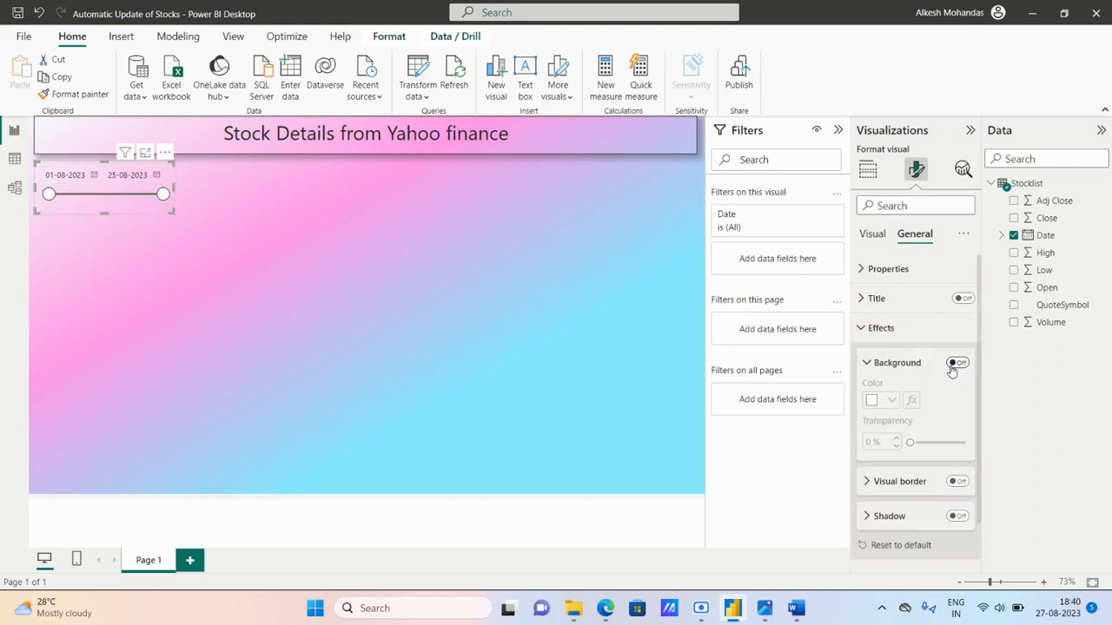
left_click(886, 336)
left_click(886, 330)
left_click(958, 483)
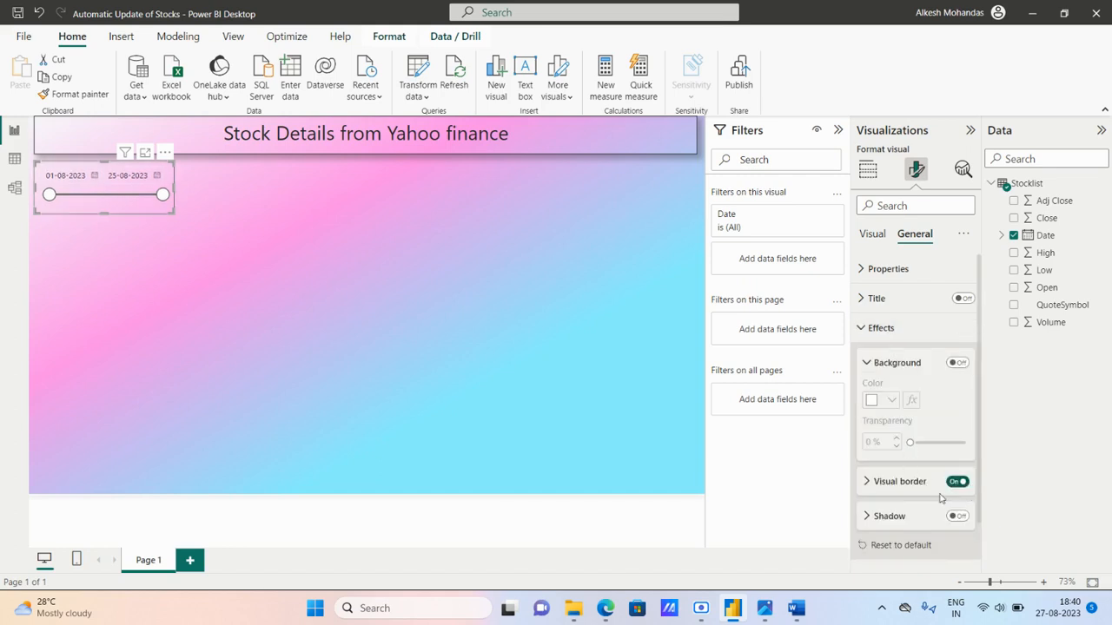
left_click(957, 516)
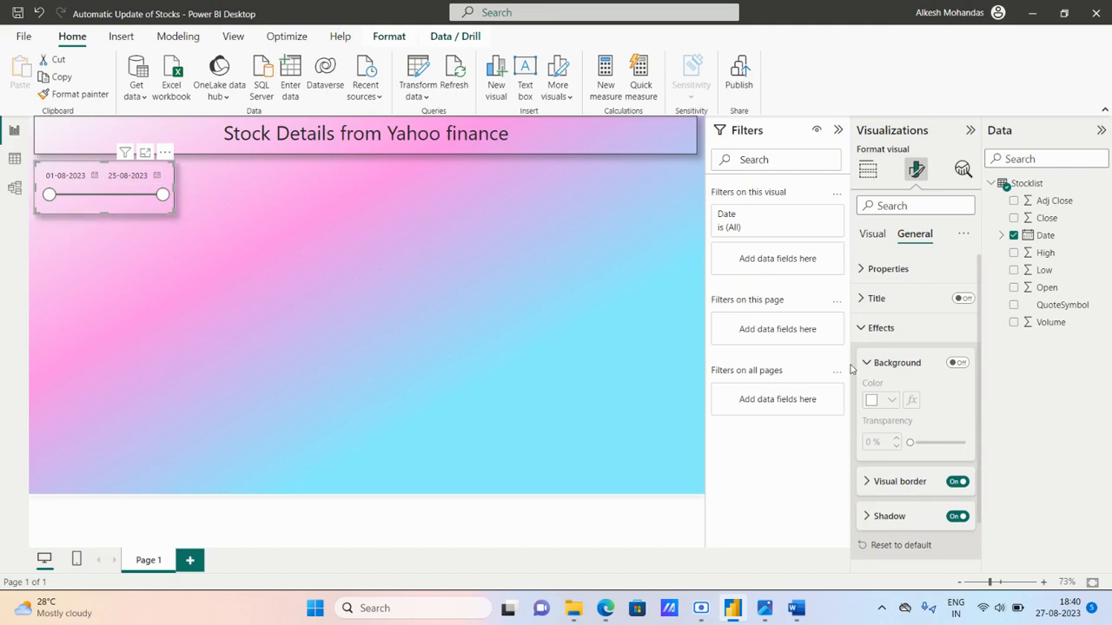
left_click(880, 326)
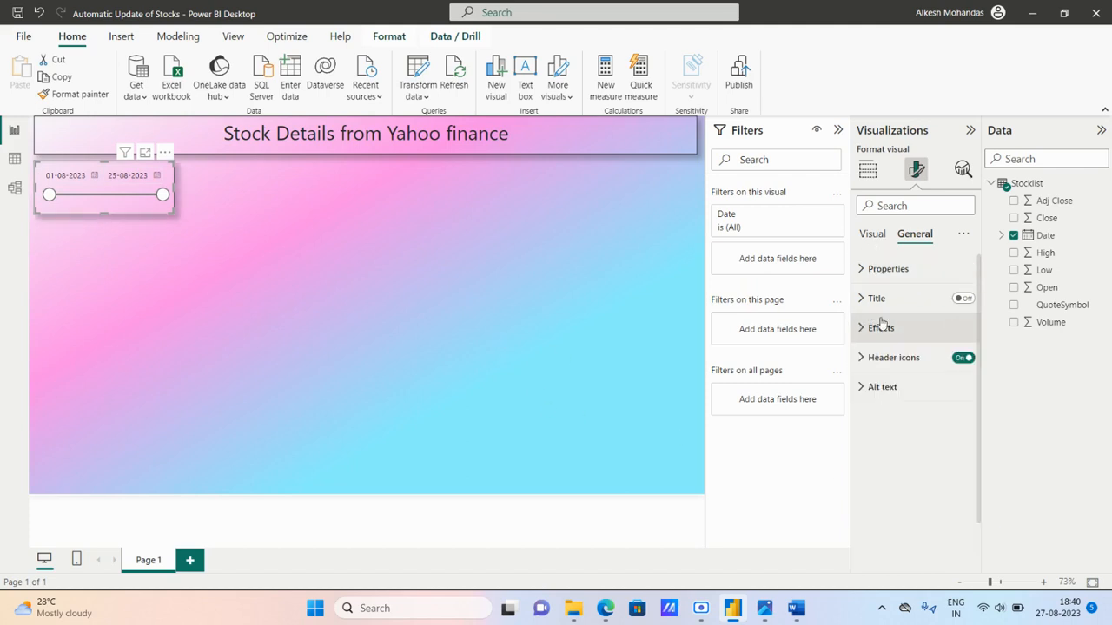
- Make the date slicer's values bold
left_click(873, 235)
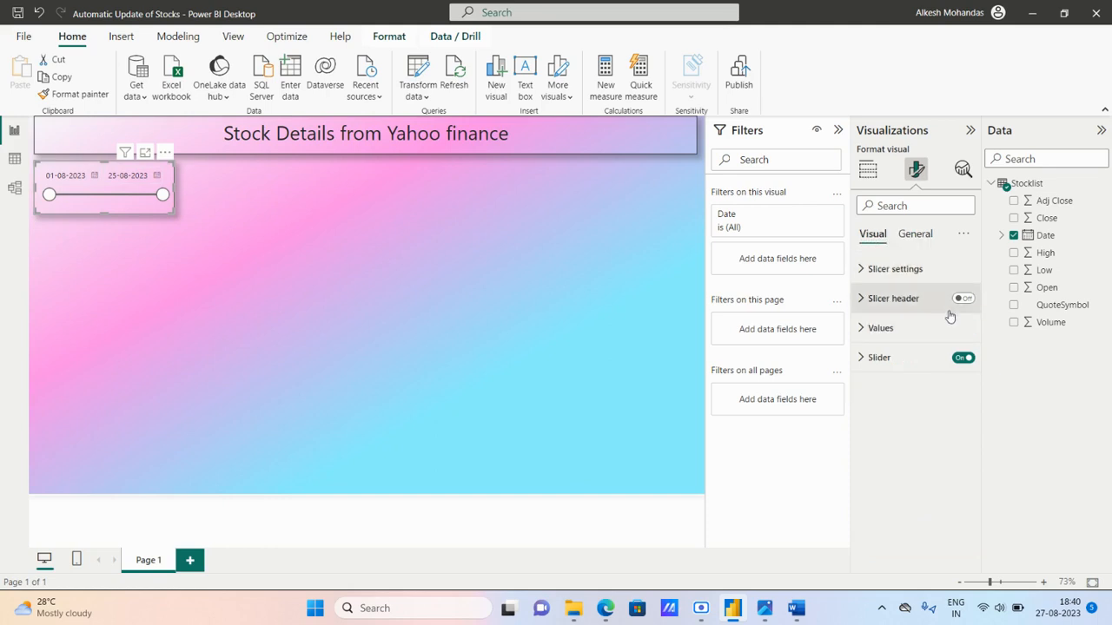
left_click(903, 330)
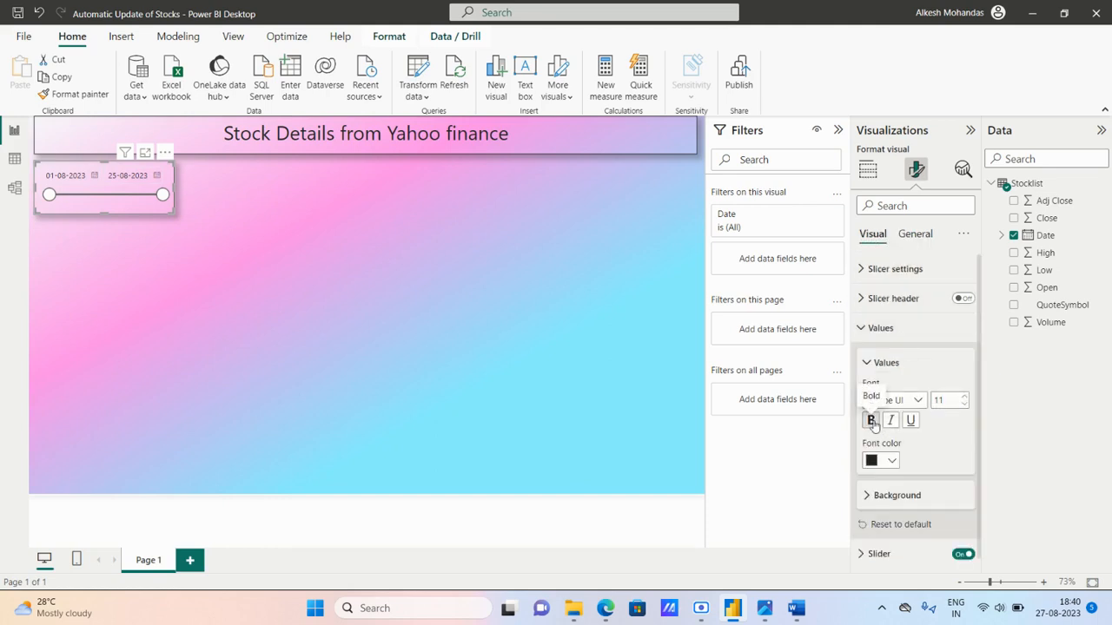
left_click(871, 421)
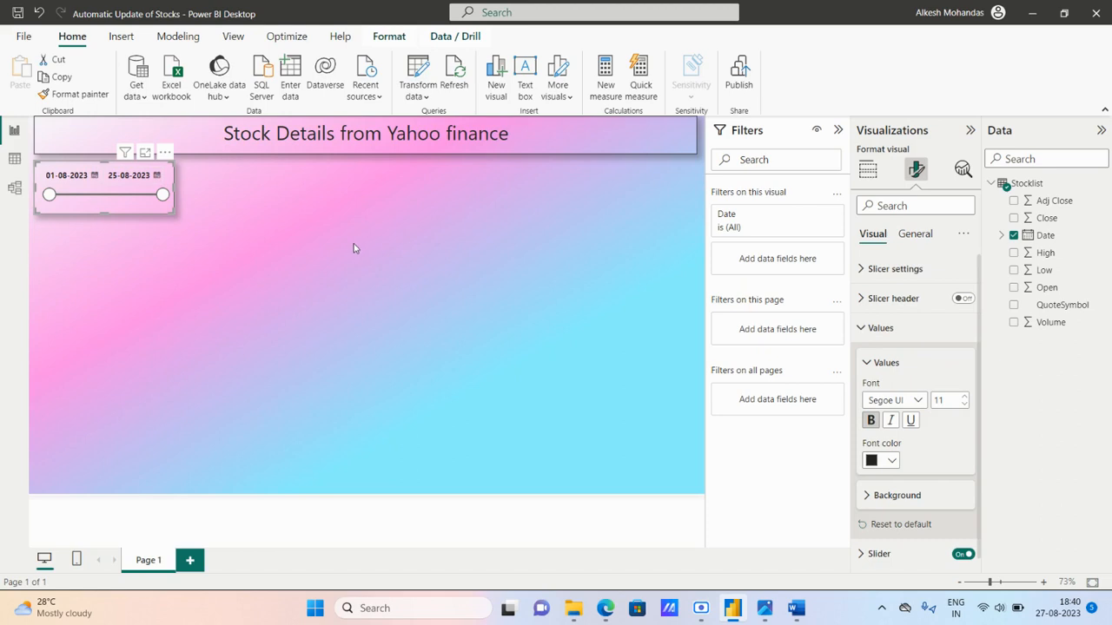
left_click(264, 191)
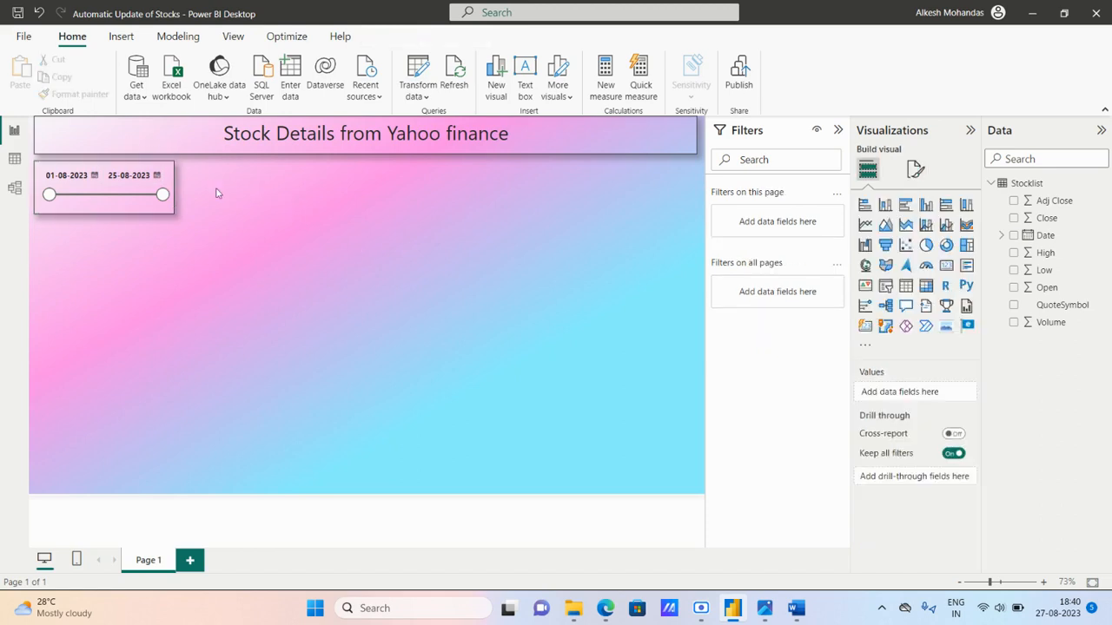
- Round the date slicer's border corners to 29 px and widen the slicer until its slider fits again
left_click(170, 181)
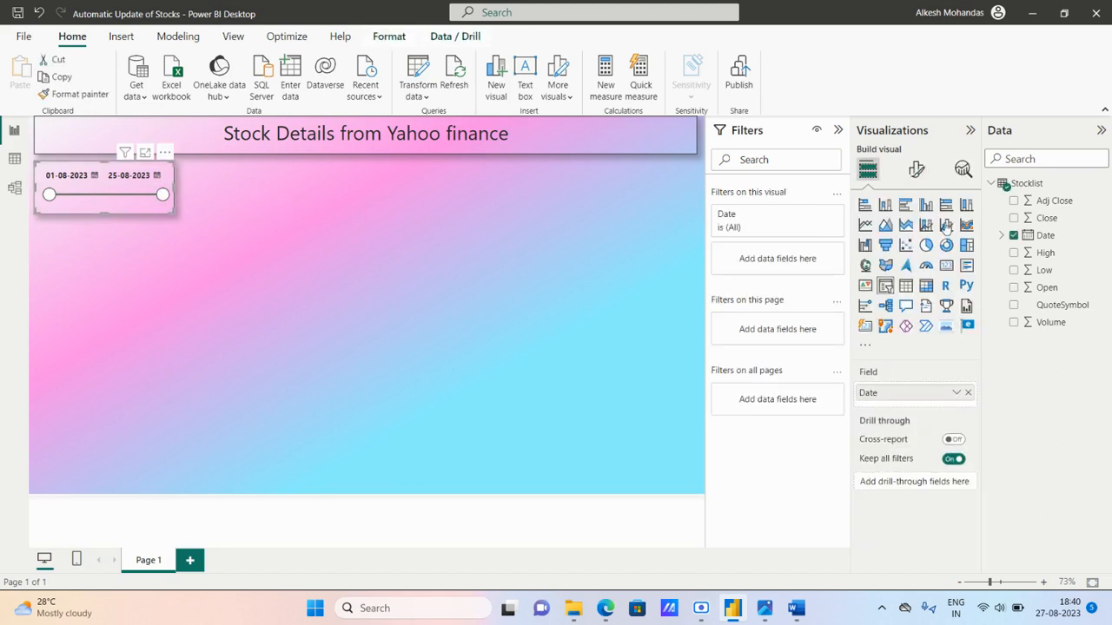
left_click(916, 170)
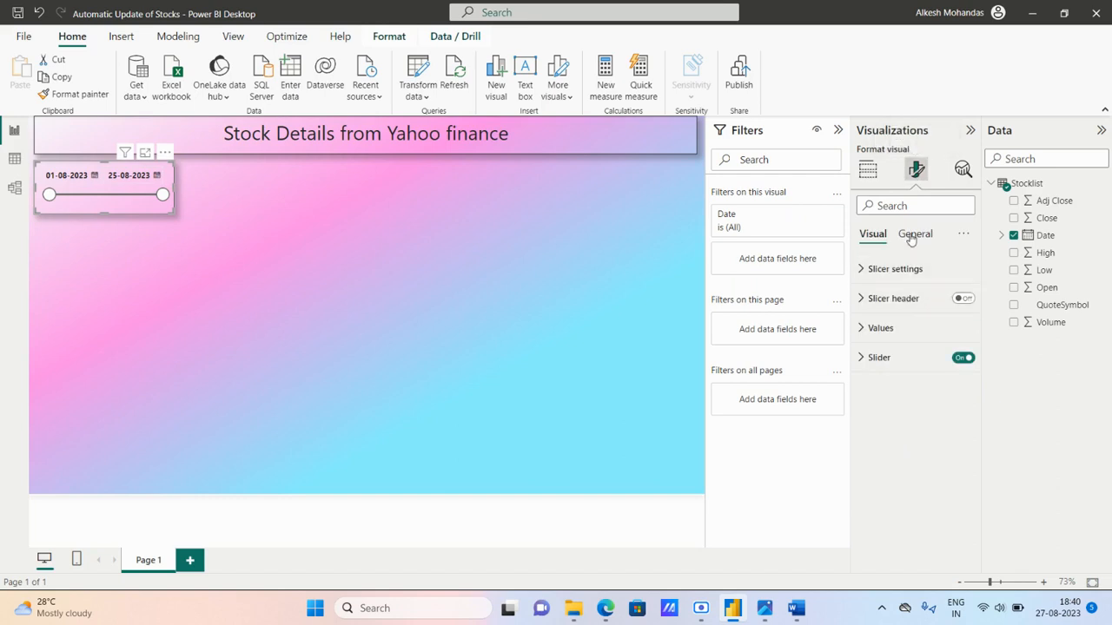
left_click(915, 235)
left_click(907, 337)
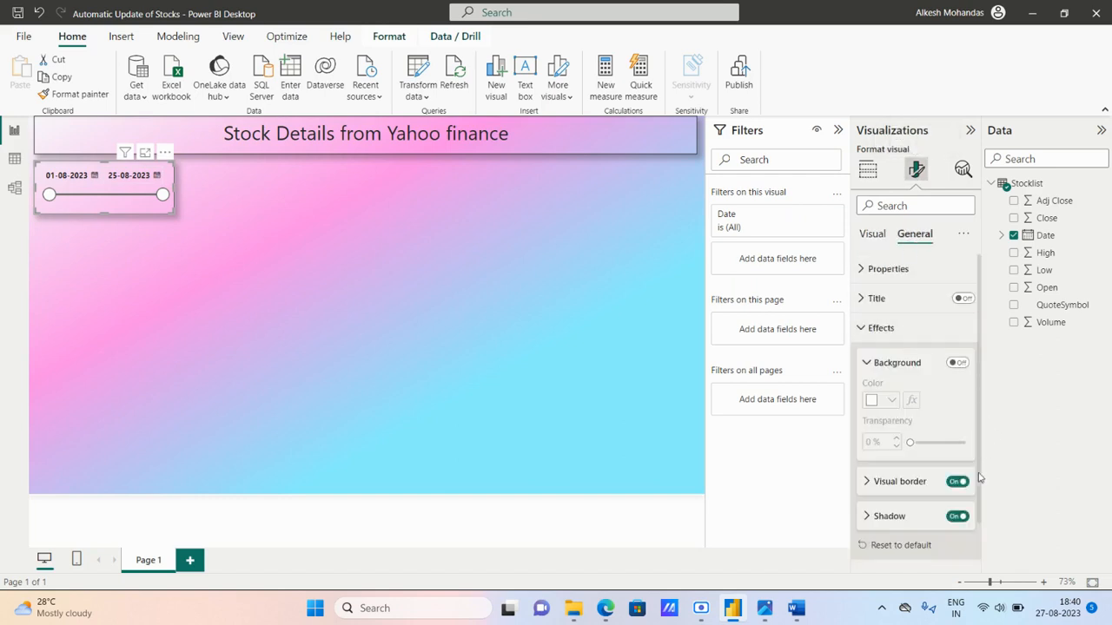
left_click(912, 485)
scroll(928, 492, "down", 3)
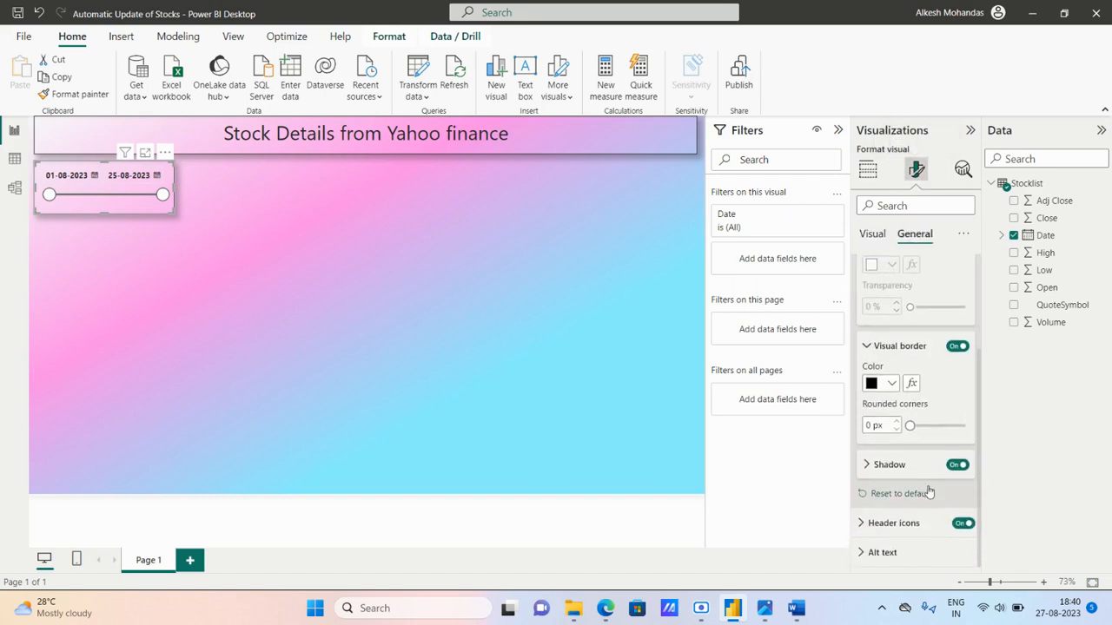
left_click(962, 425)
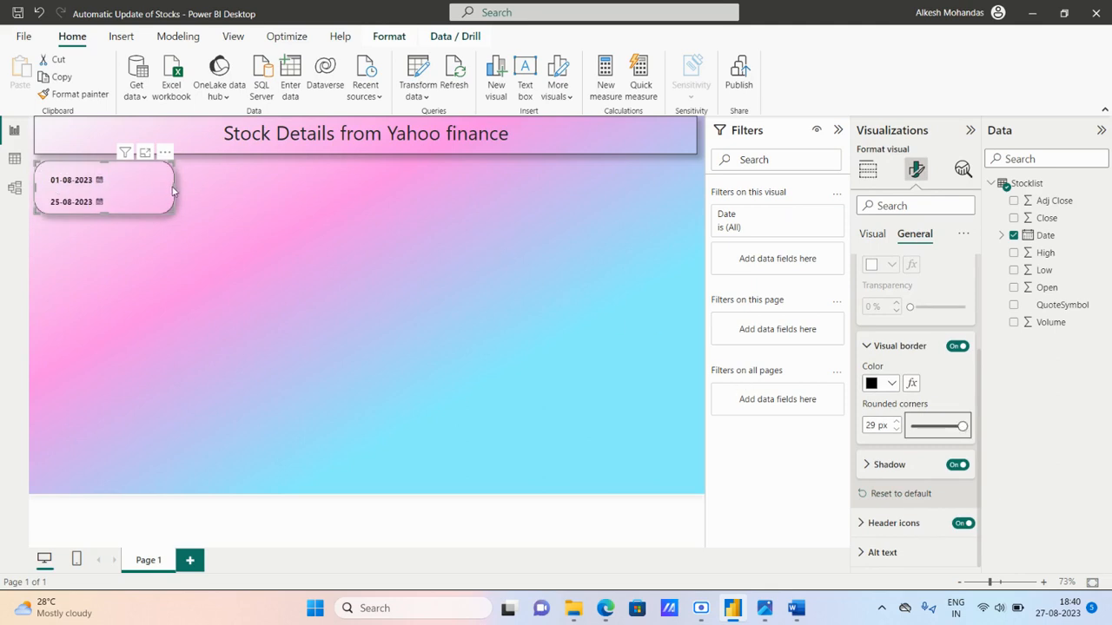
left_click_drag(176, 185, 187, 187)
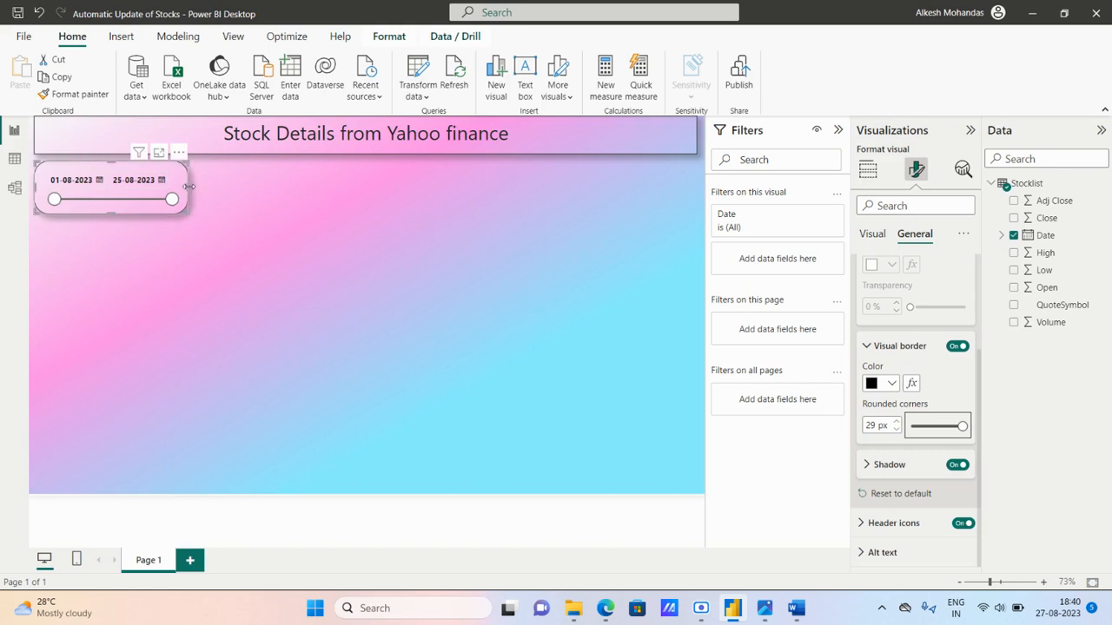
- Round the border corners of the heading text box to 29 px
left_click(224, 132)
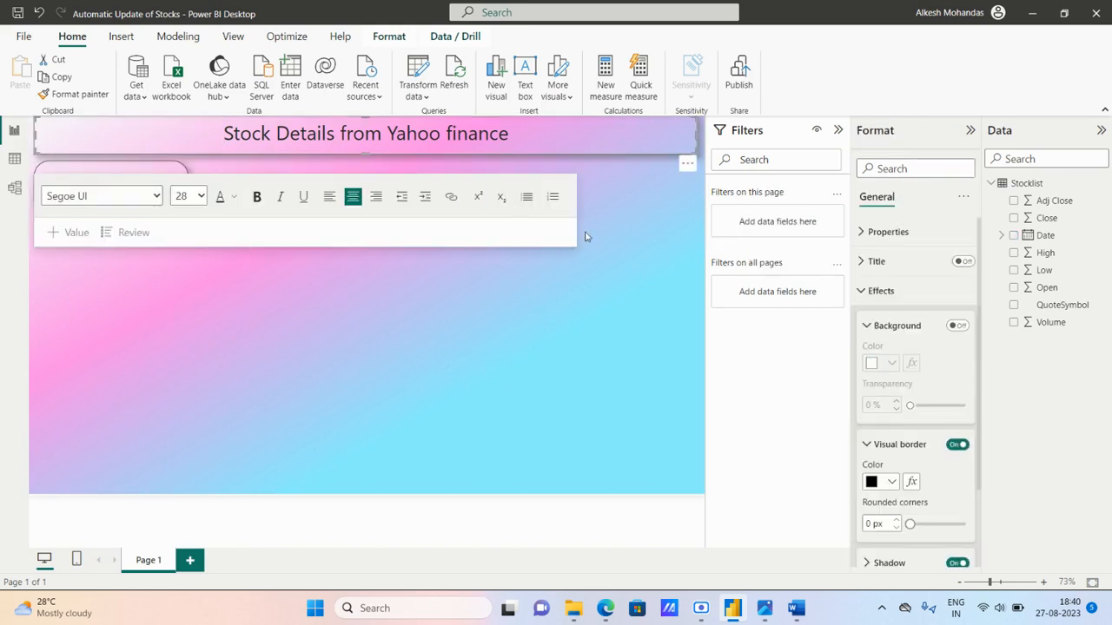
left_click(881, 294)
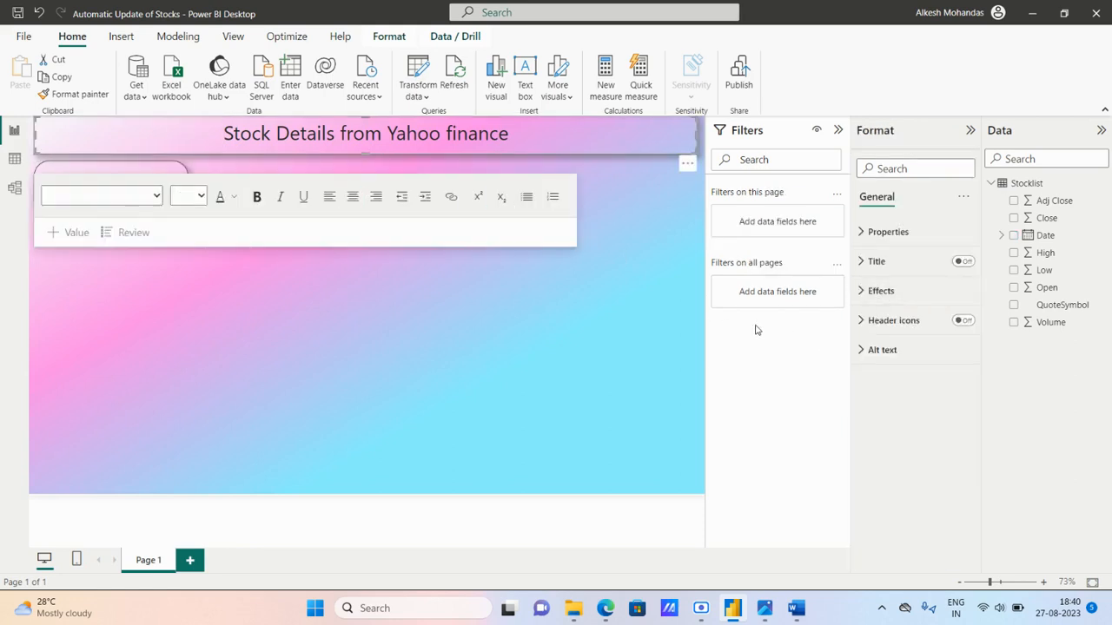
left_click(900, 292)
scroll(960, 489, "down", 2)
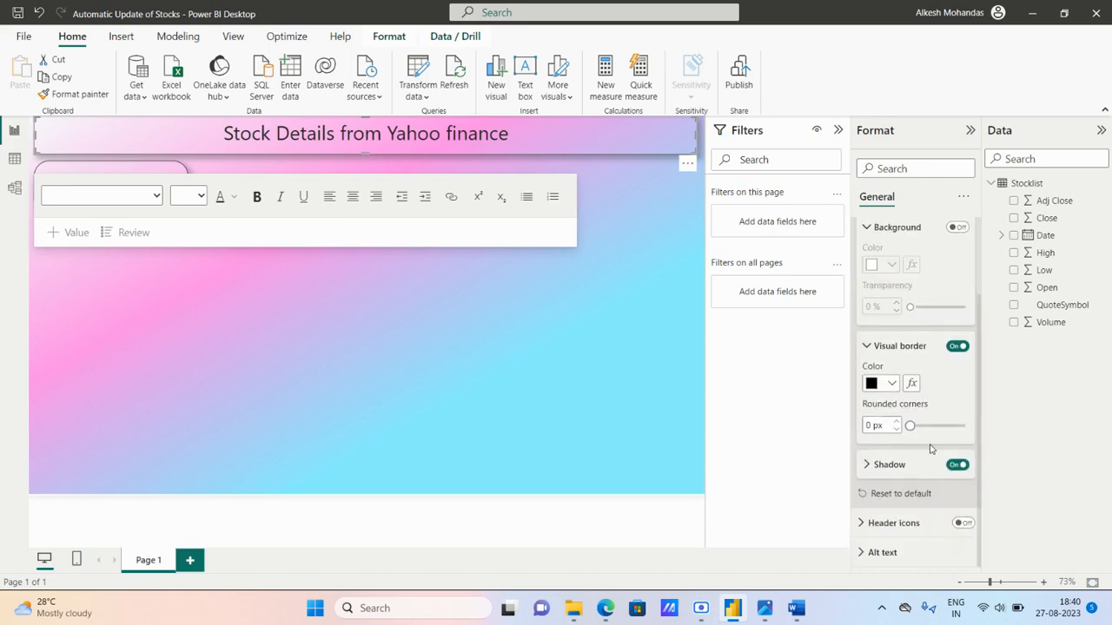
left_click(964, 427)
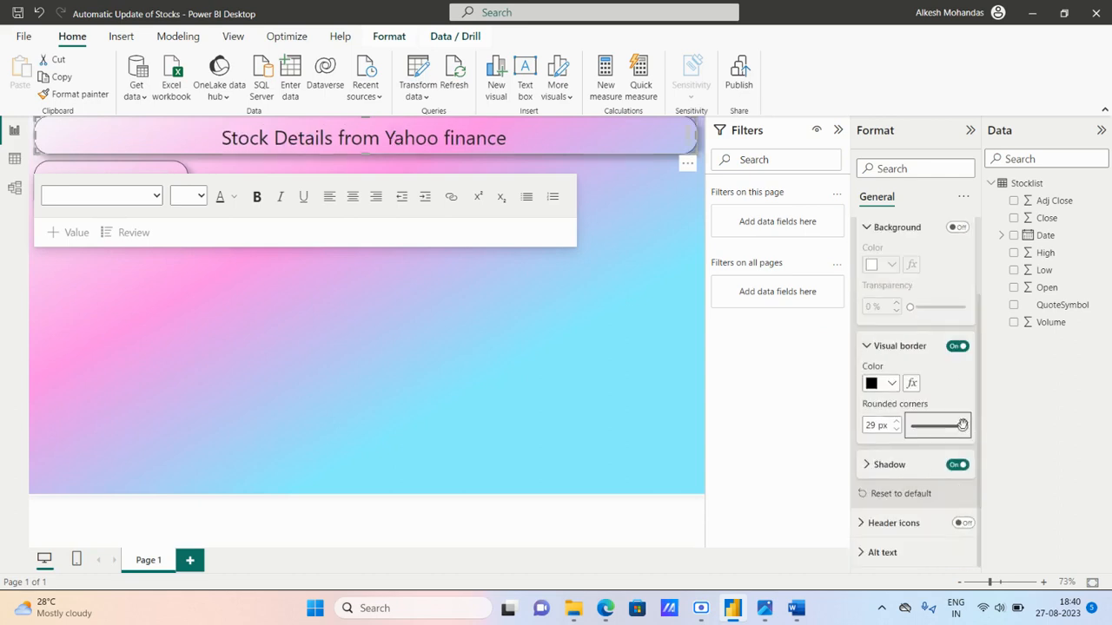
left_click(629, 263)
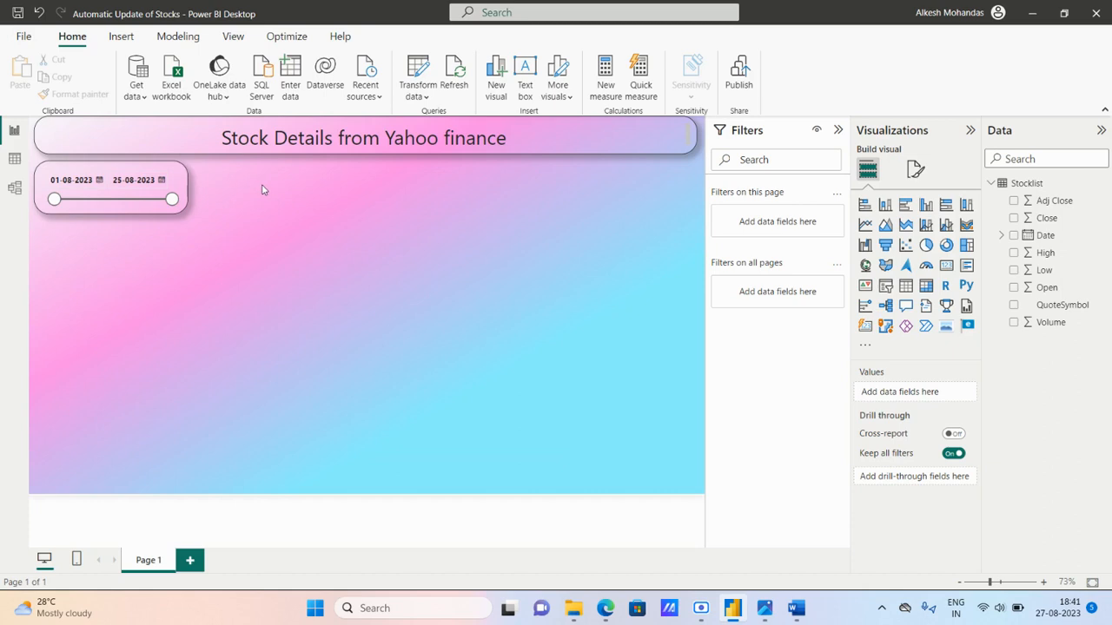
- Add a card showing the Stocklist Volume field, sized small and placed beside the date slicer under the heading
left_click(120, 35)
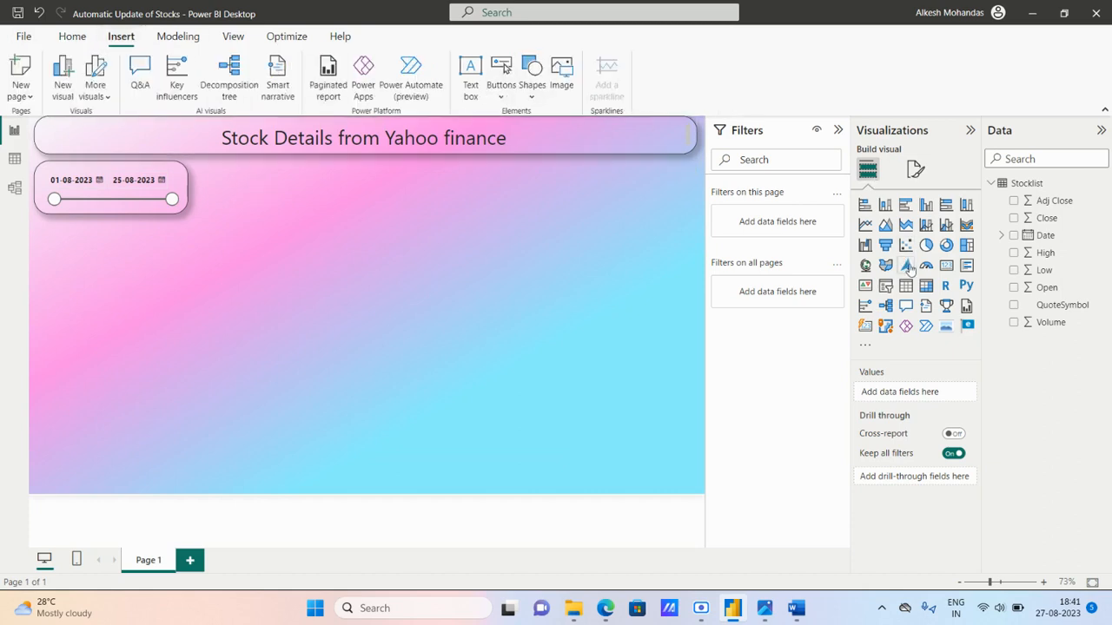
left_click(947, 269)
left_click_drag(122, 293, 273, 221)
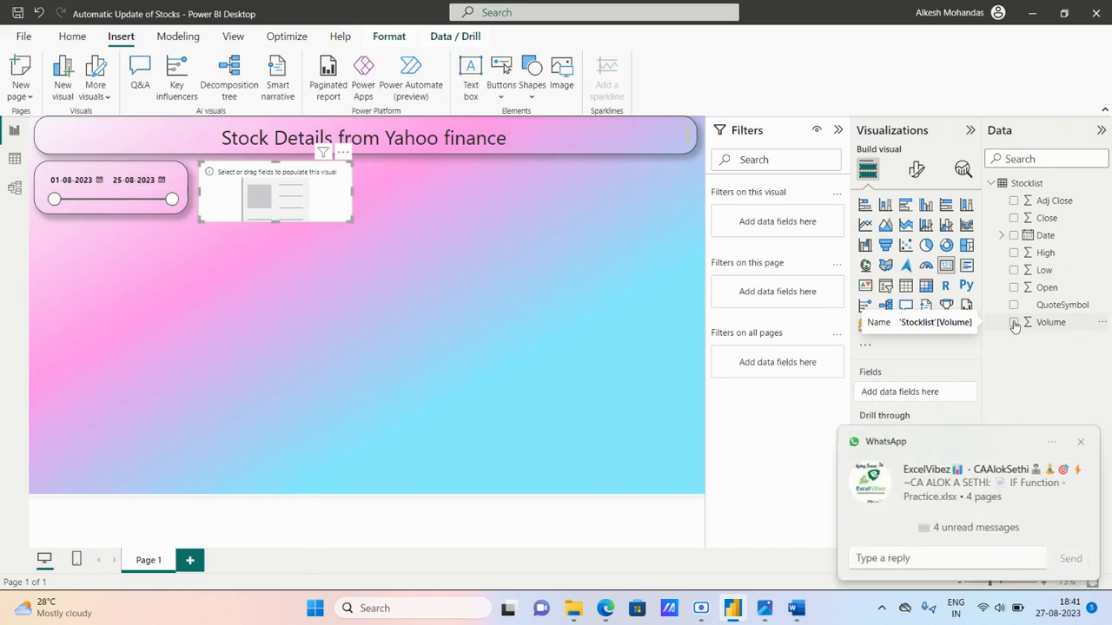
left_click(1080, 444)
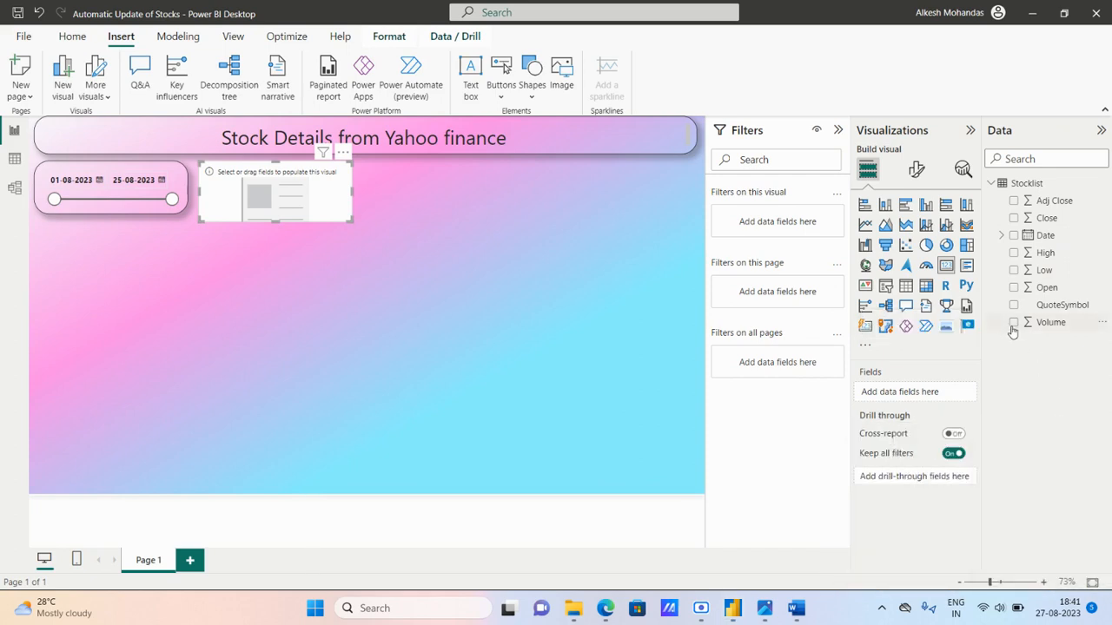
left_click(1013, 324)
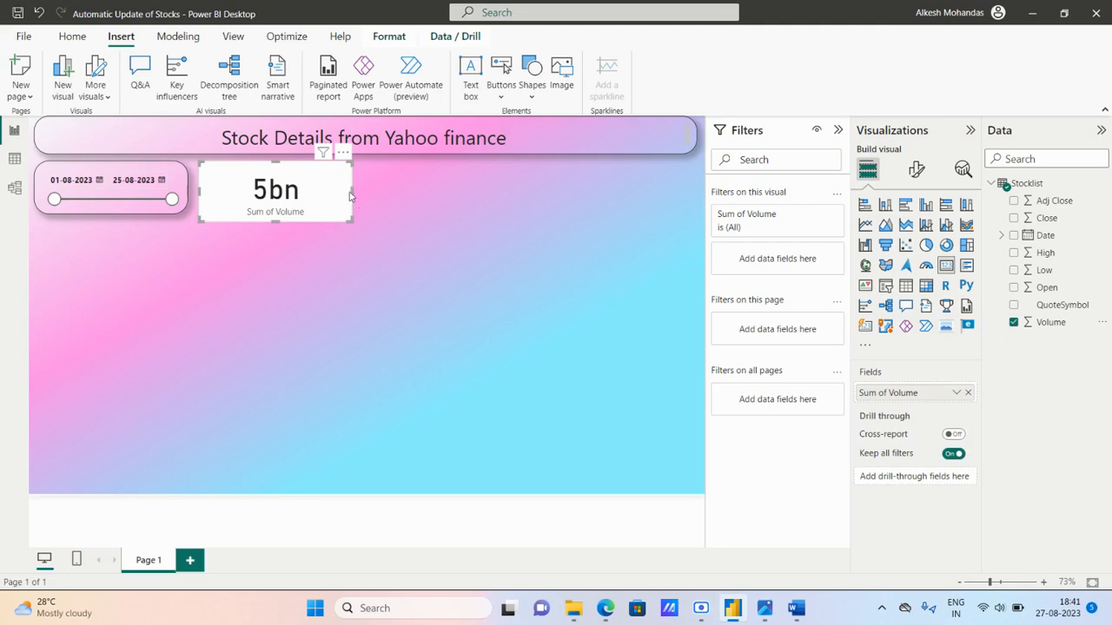
- Check the card's label in the reference report in the browser and rename the card's field to "Total Volume of Stocks Traded"
left_click(607, 610)
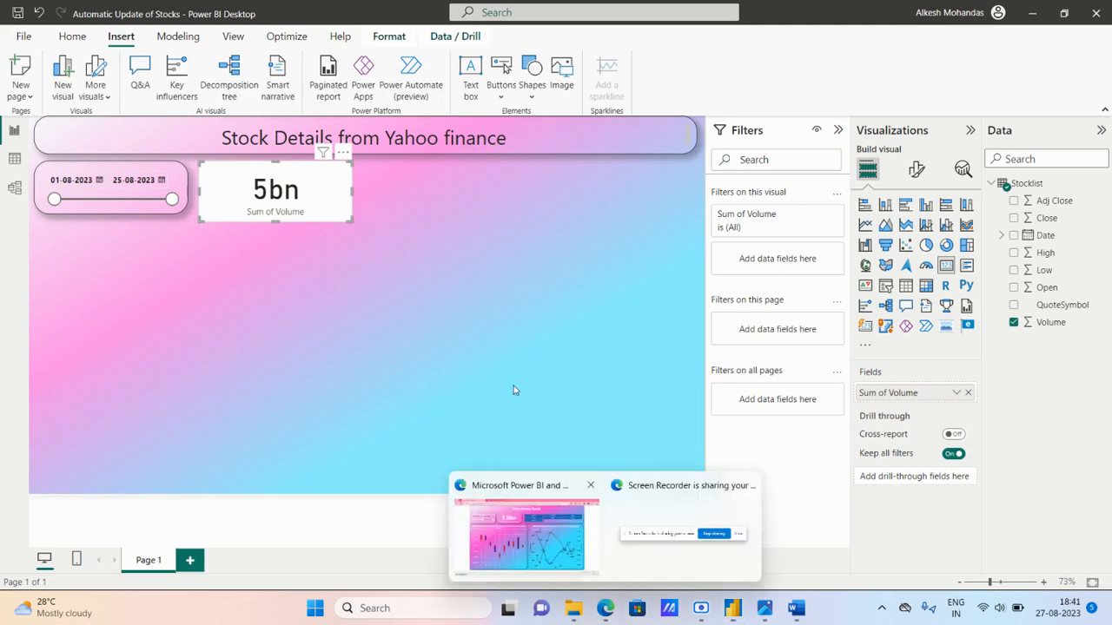
left_click(536, 515)
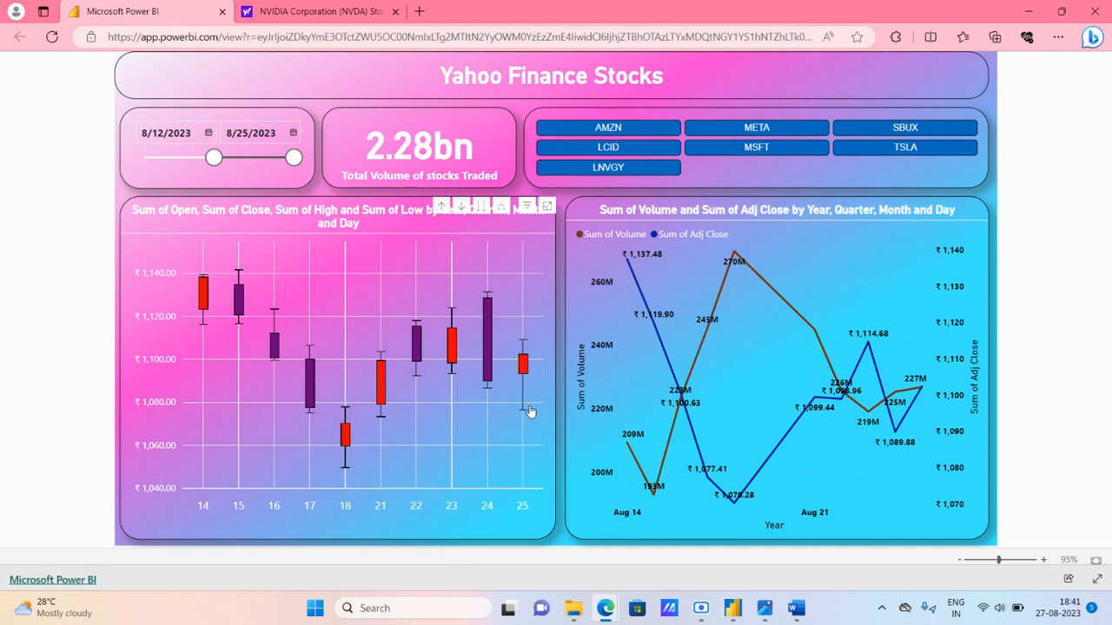
key("alt+Tab")
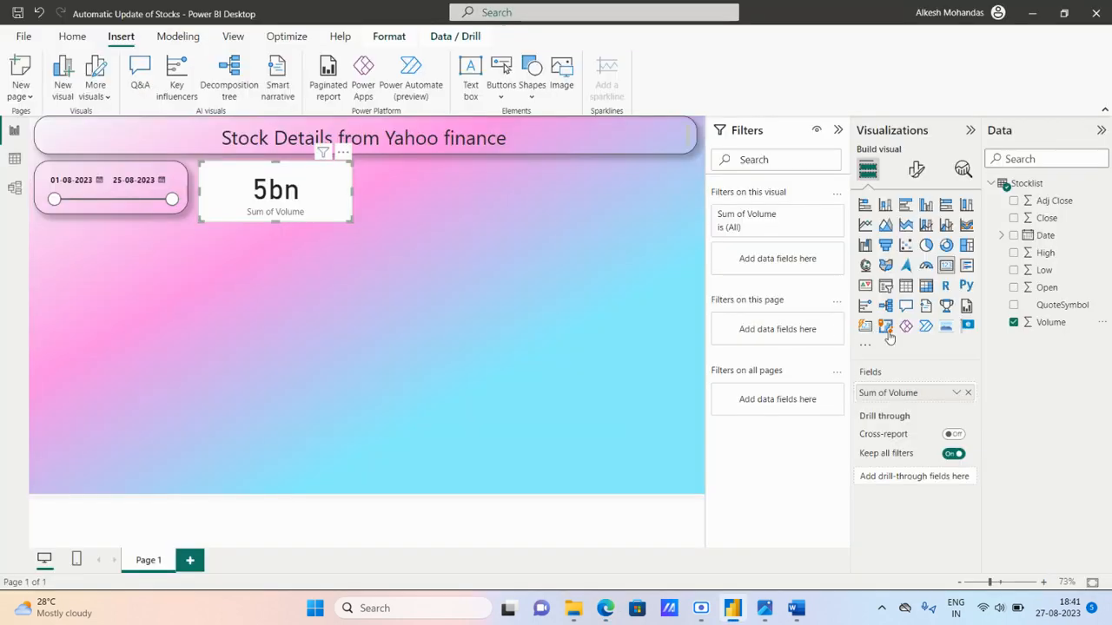
double_click(907, 394)
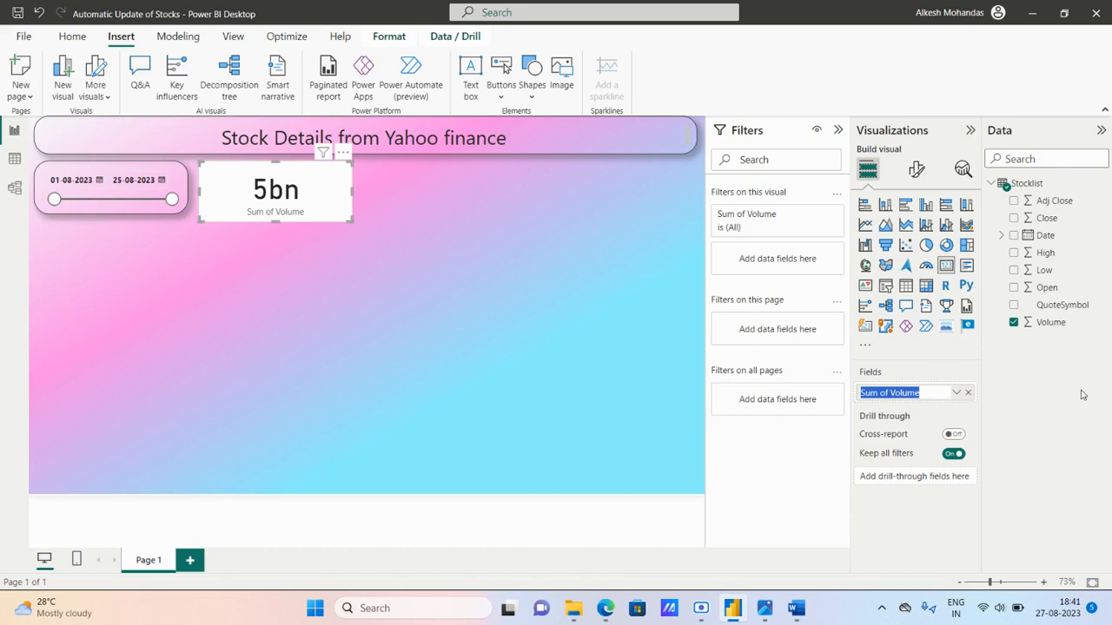
type("Total")
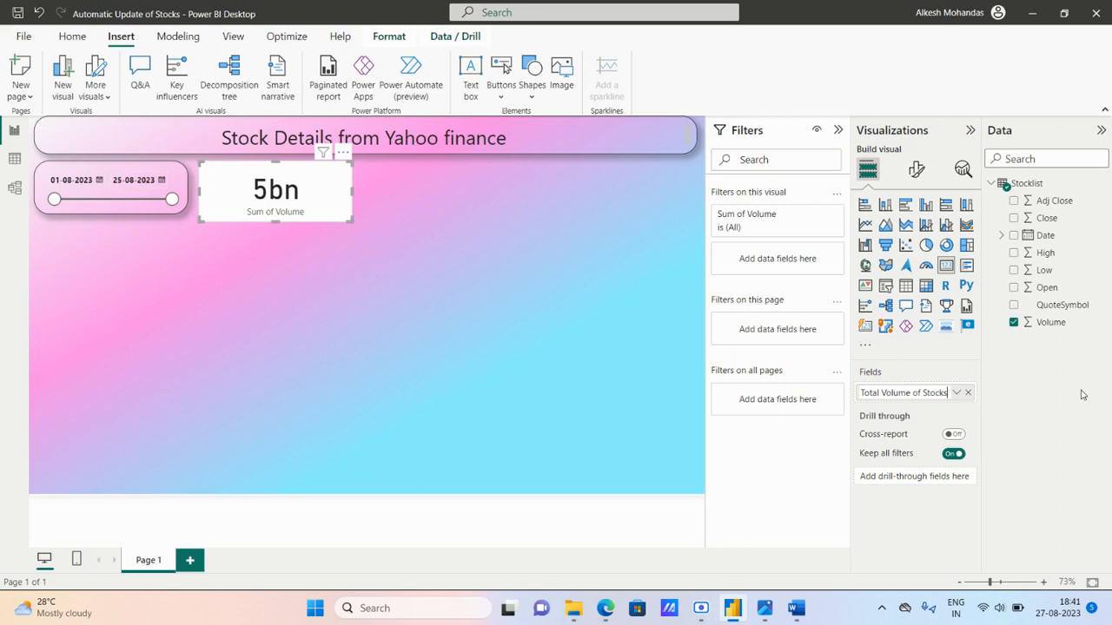
type("Traded")
key("Return")
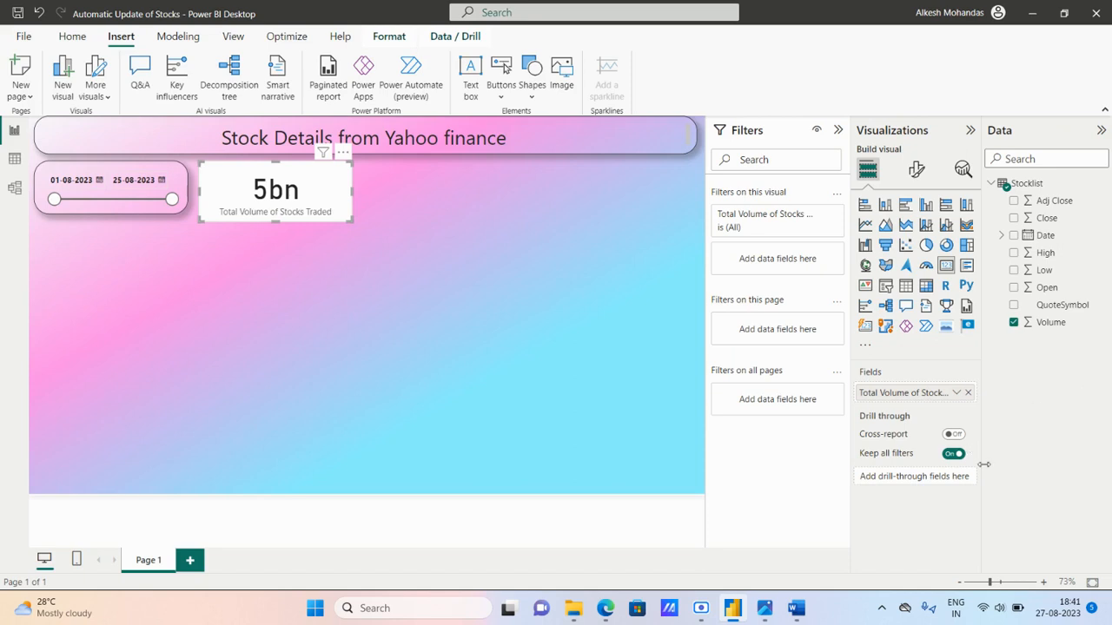
- Turn off the volume card's background and give it a visual border with 29 px rounded corners and a shadow
left_click(917, 169)
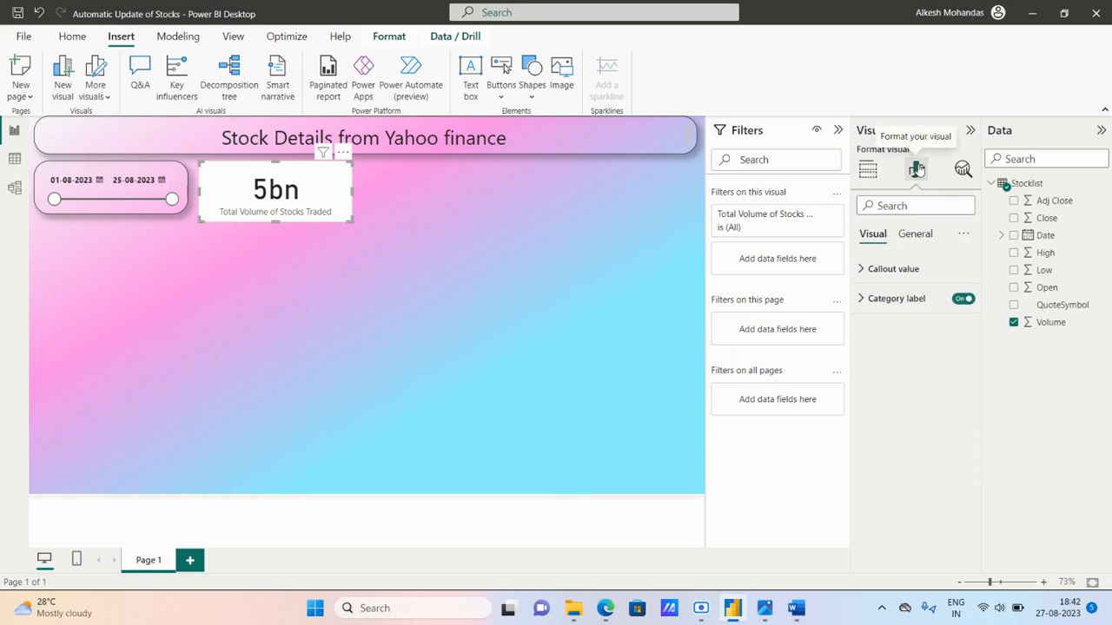
left_click(913, 270)
left_click(912, 268)
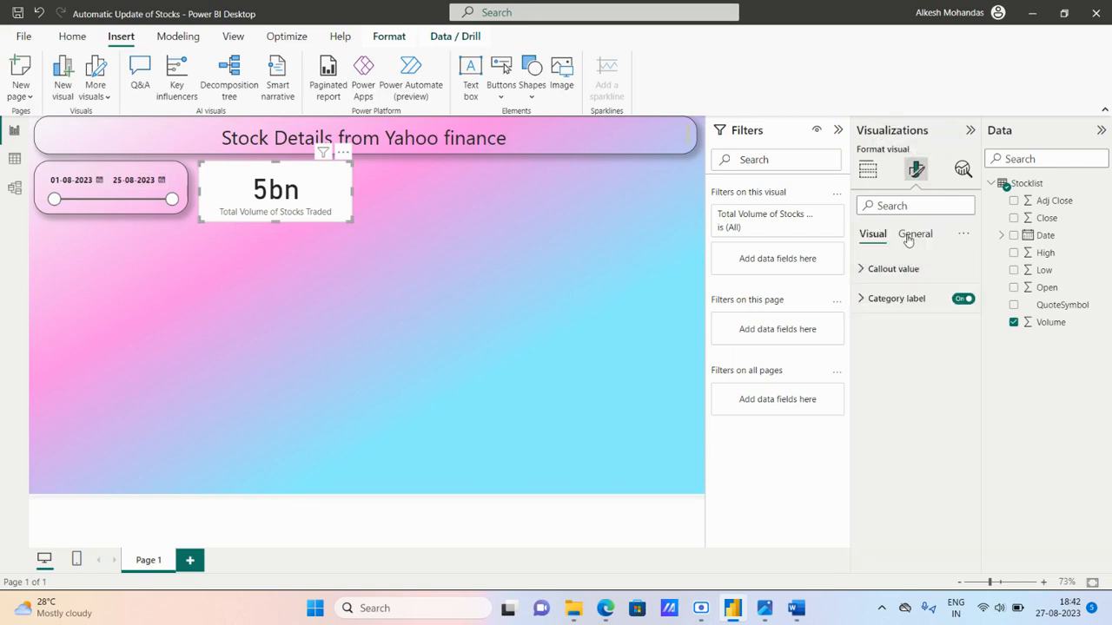
left_click(912, 236)
left_click(882, 328)
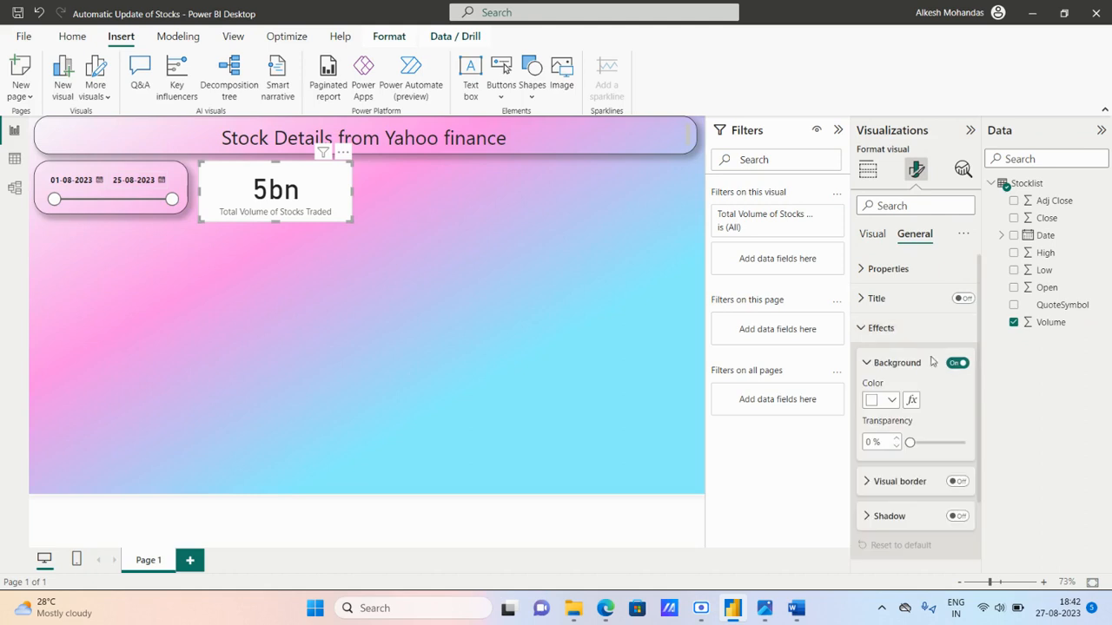
left_click(955, 364)
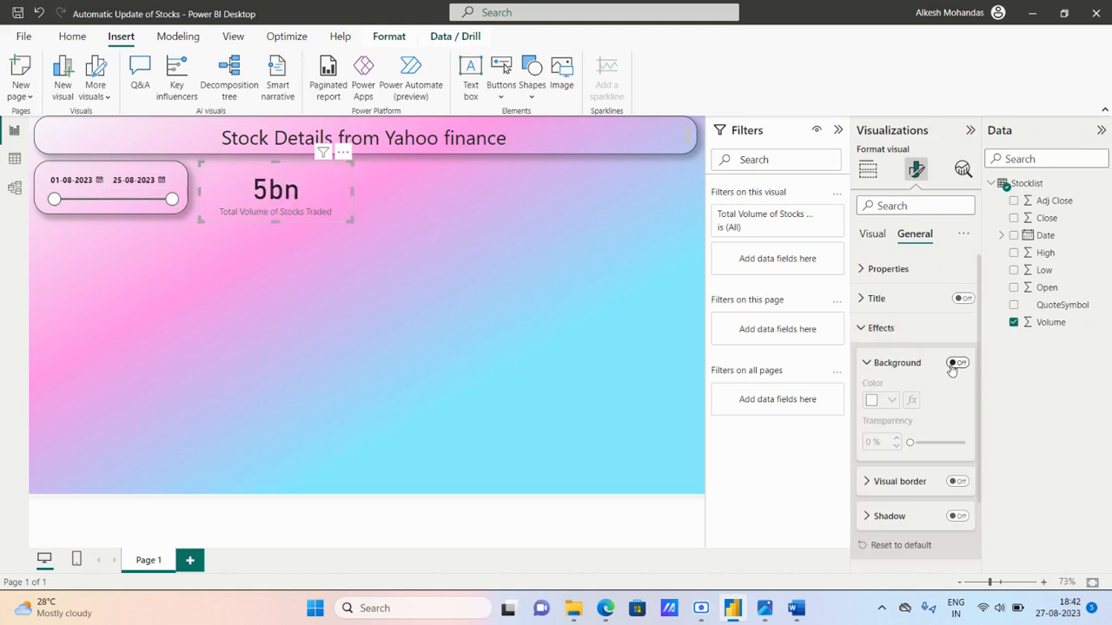
left_click(926, 487)
scroll(926, 486, "down", 3)
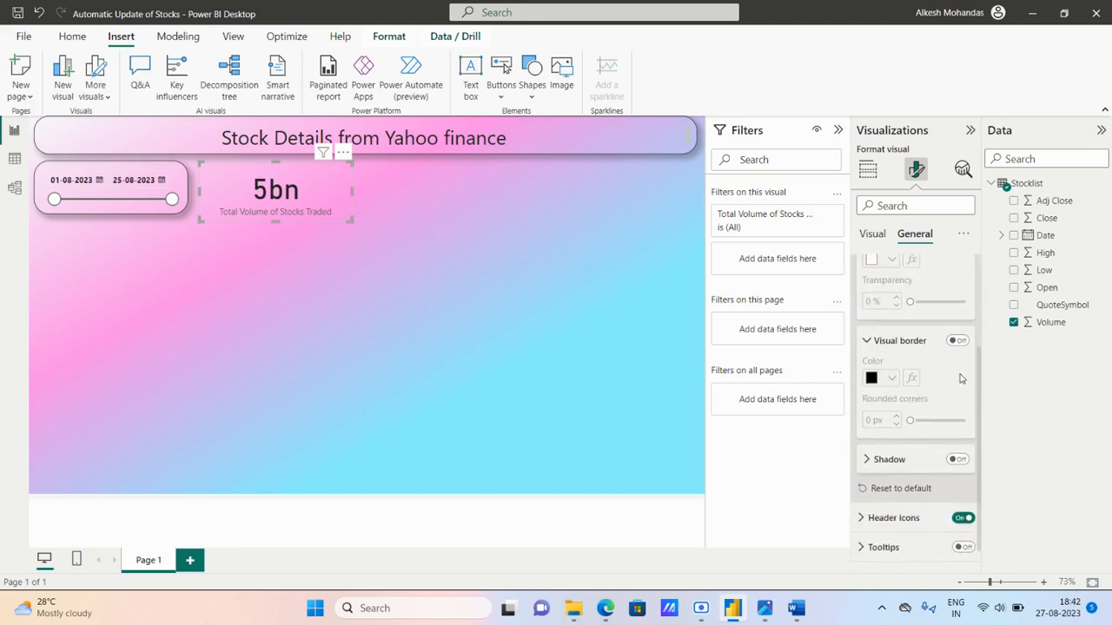
left_click(963, 343)
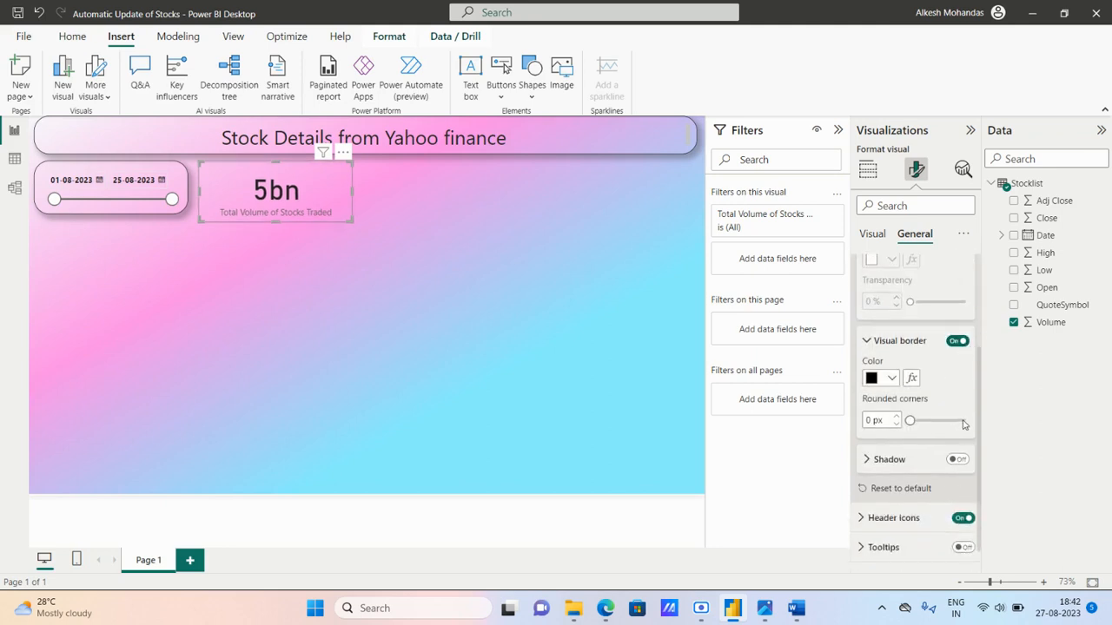
left_click(964, 421)
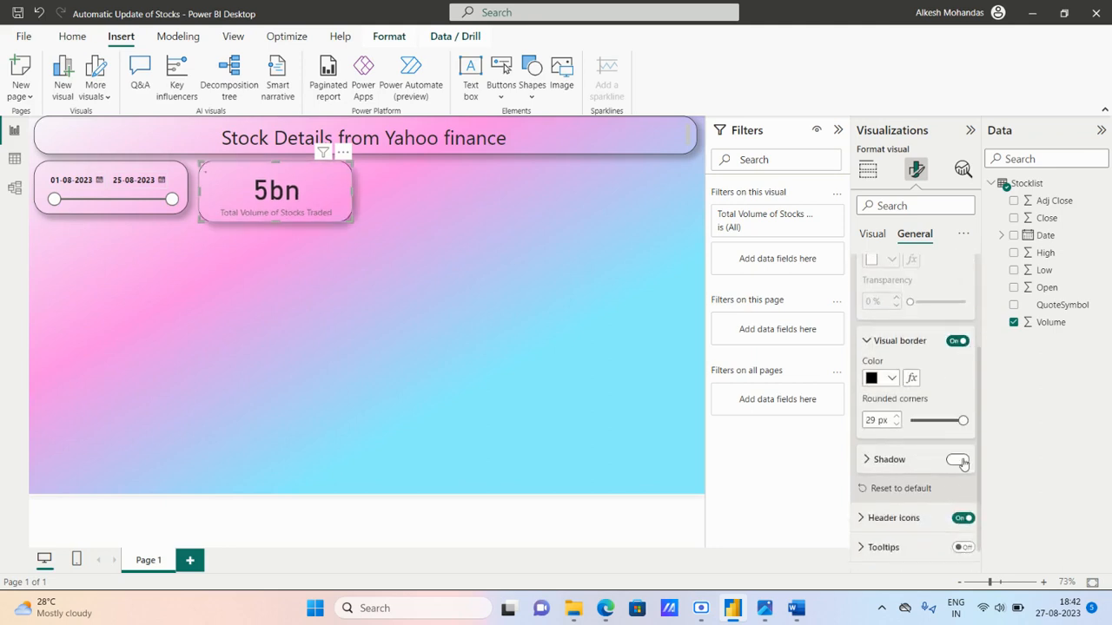
left_click(959, 461)
- Make the volume card's callout value white (#FFFFFF) and bold
left_click(873, 235)
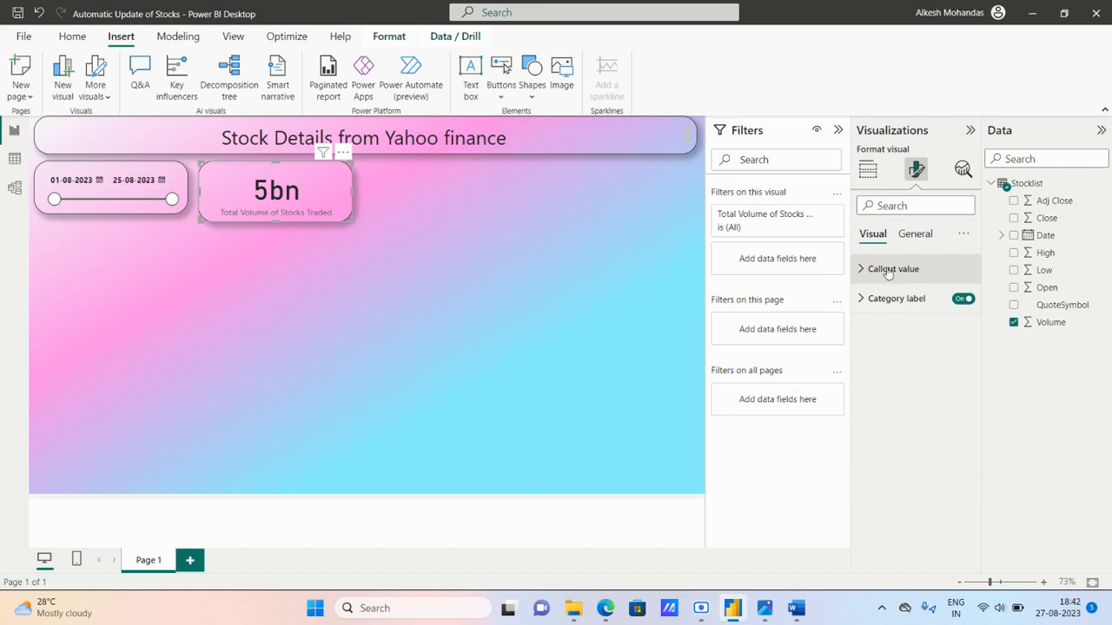
left_click(887, 269)
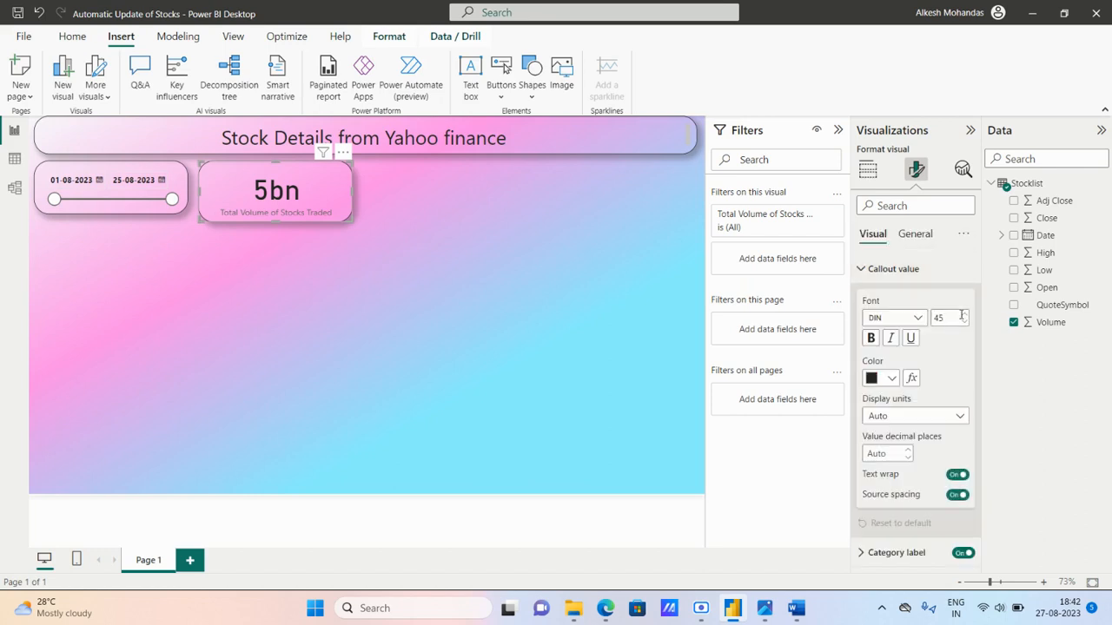
left_click(893, 380)
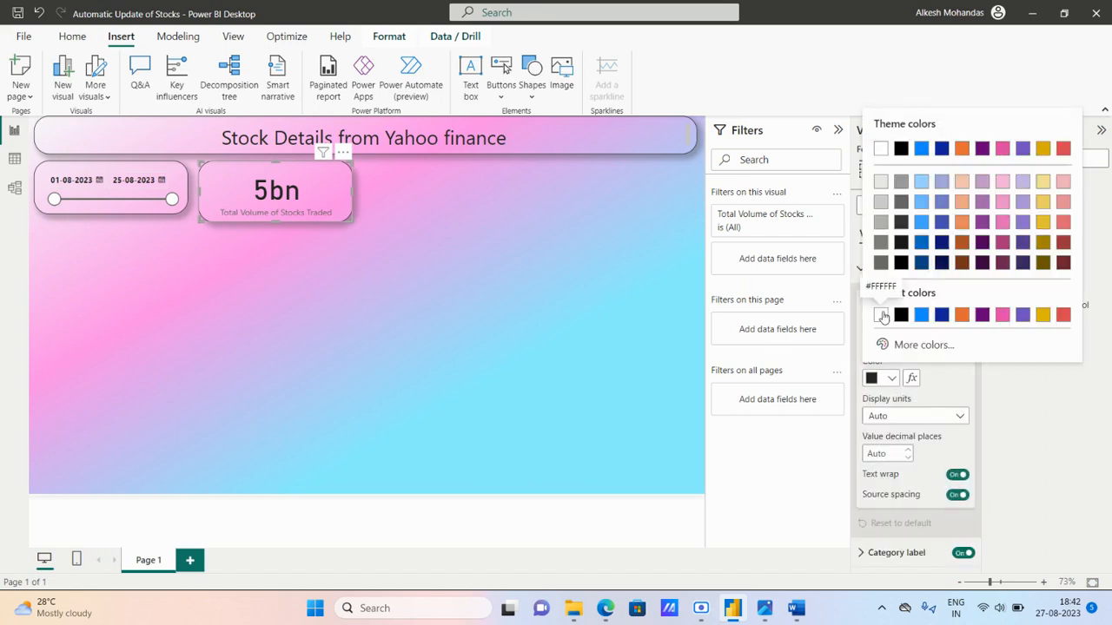
left_click(883, 315)
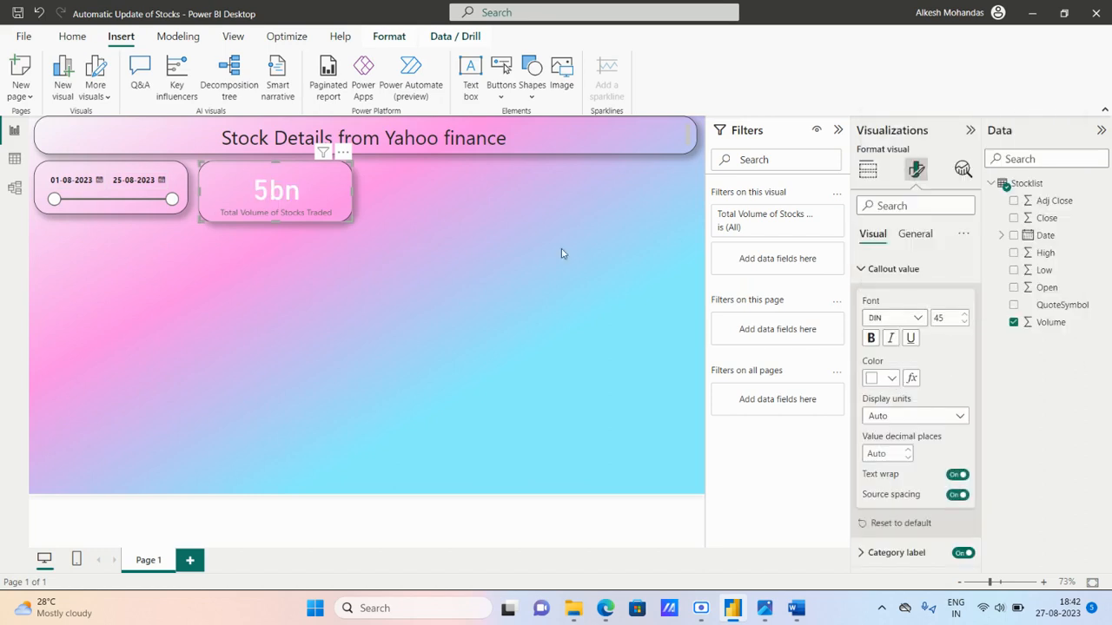
left_click(871, 338)
left_click(886, 271)
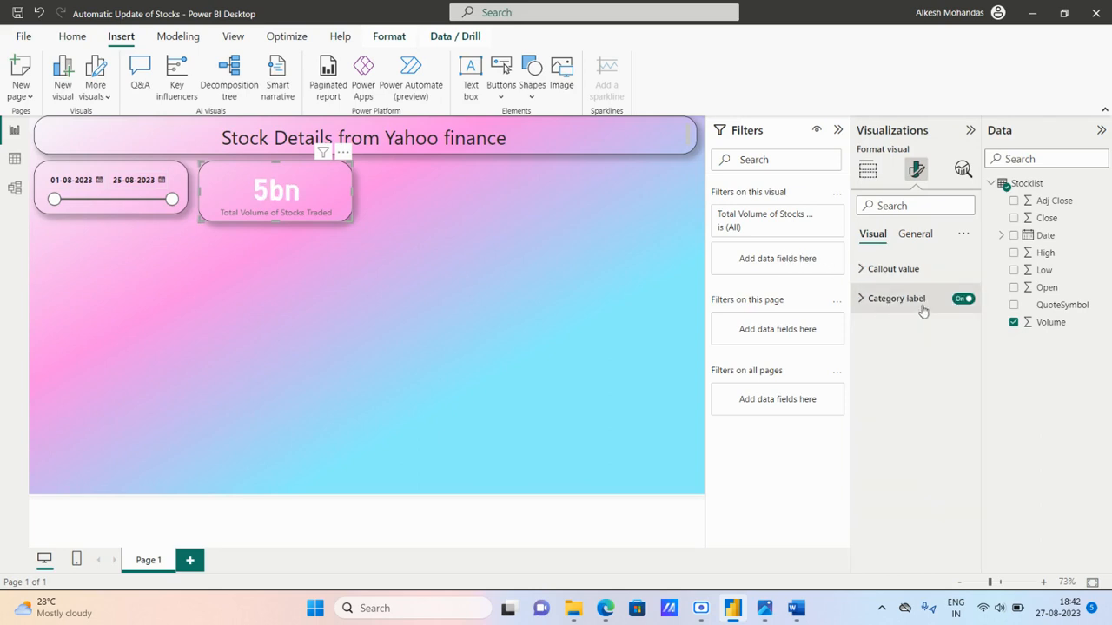
- Make the volume card's category label white and bold
left_click(904, 306)
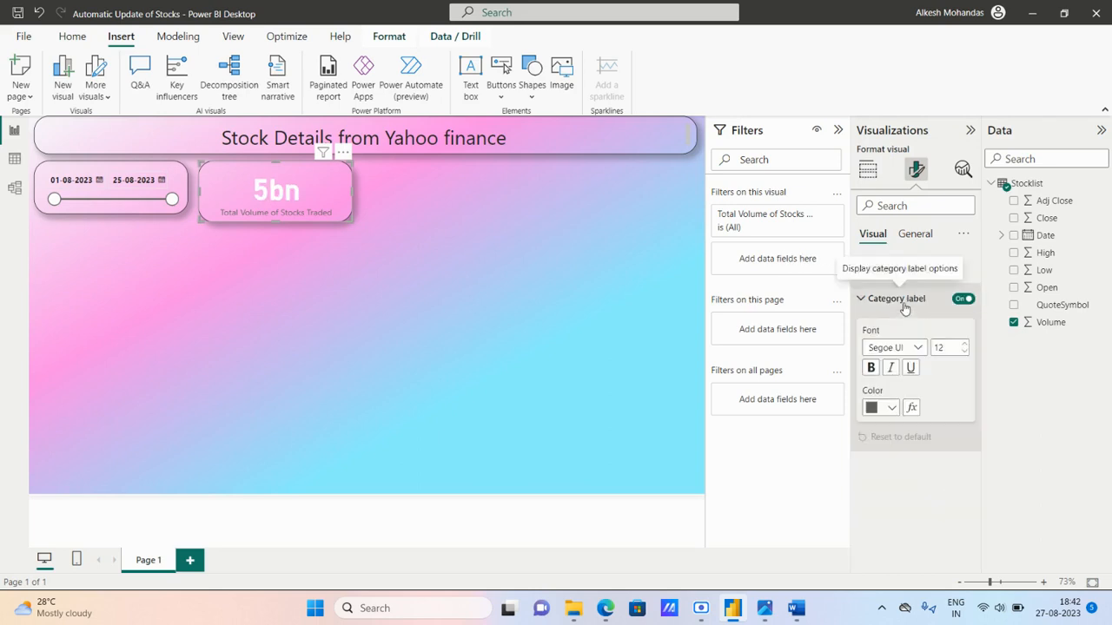
left_click(894, 409)
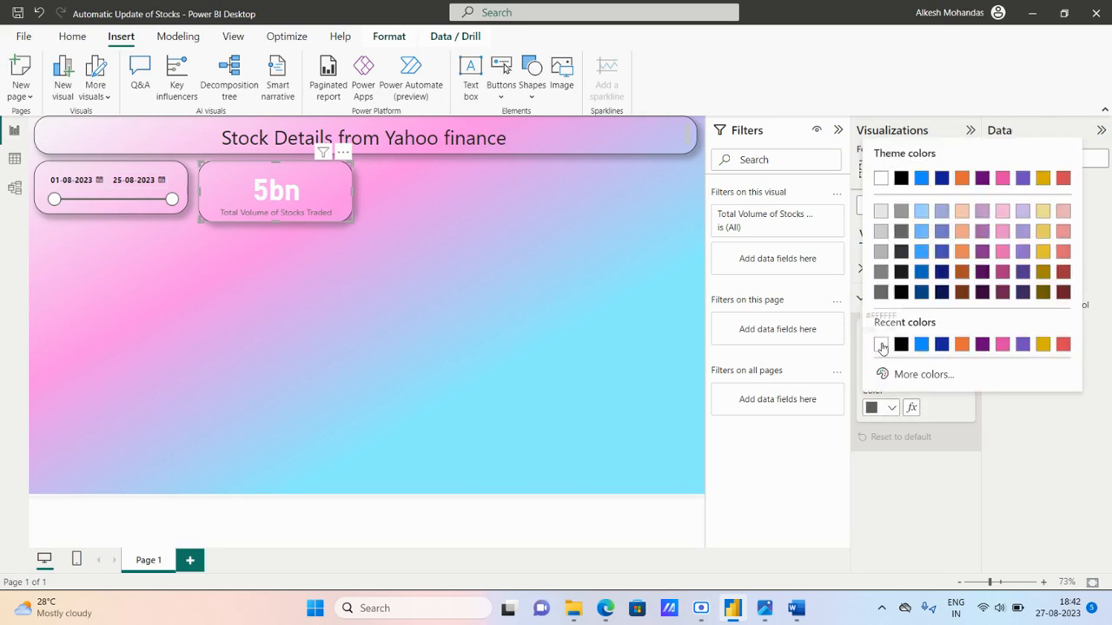
left_click(876, 344)
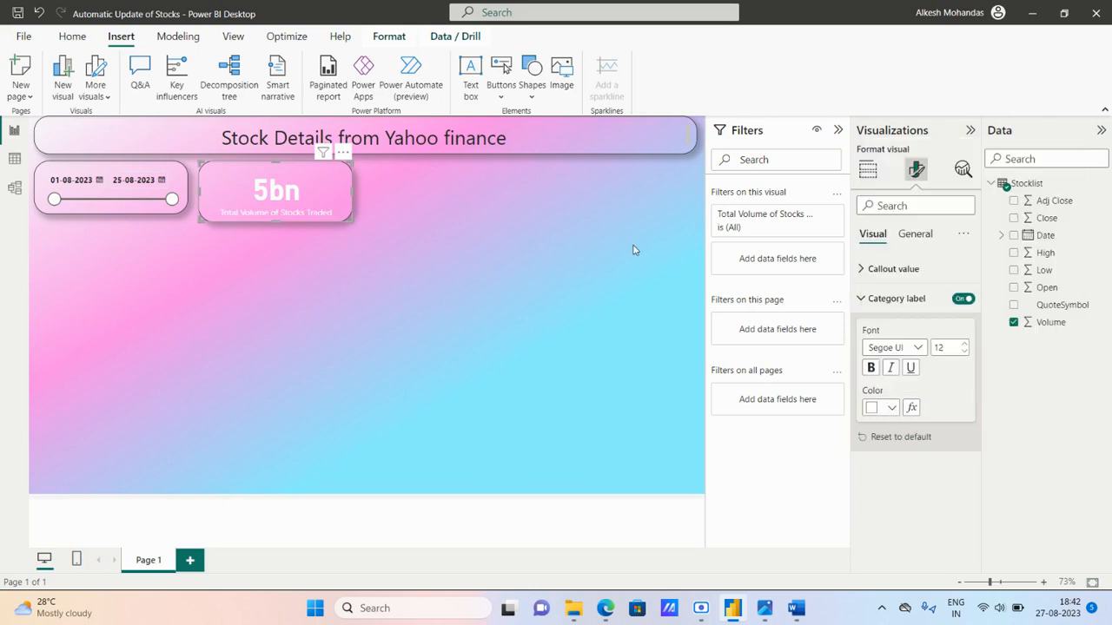
left_click(869, 369)
- Stretch the date slicer downward so its height matches the volume card beside it
left_click_drag(275, 223, 279, 221)
left_click(121, 217)
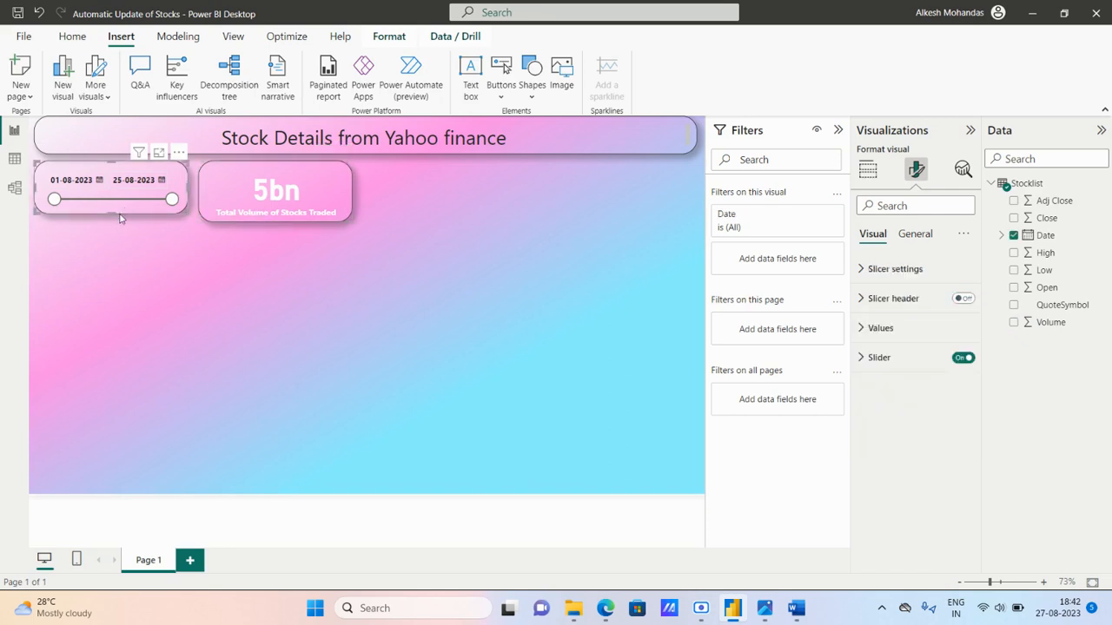
left_click_drag(111, 214, 113, 226)
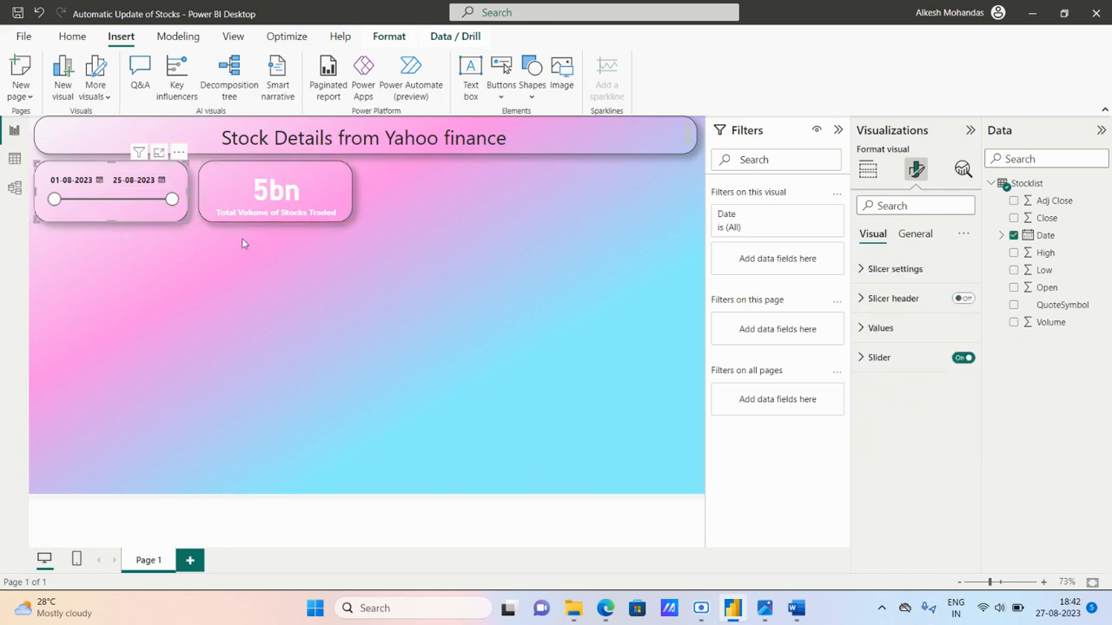
- Set the font size of the volume card's category label to 13, keeping it bold
left_click(329, 194)
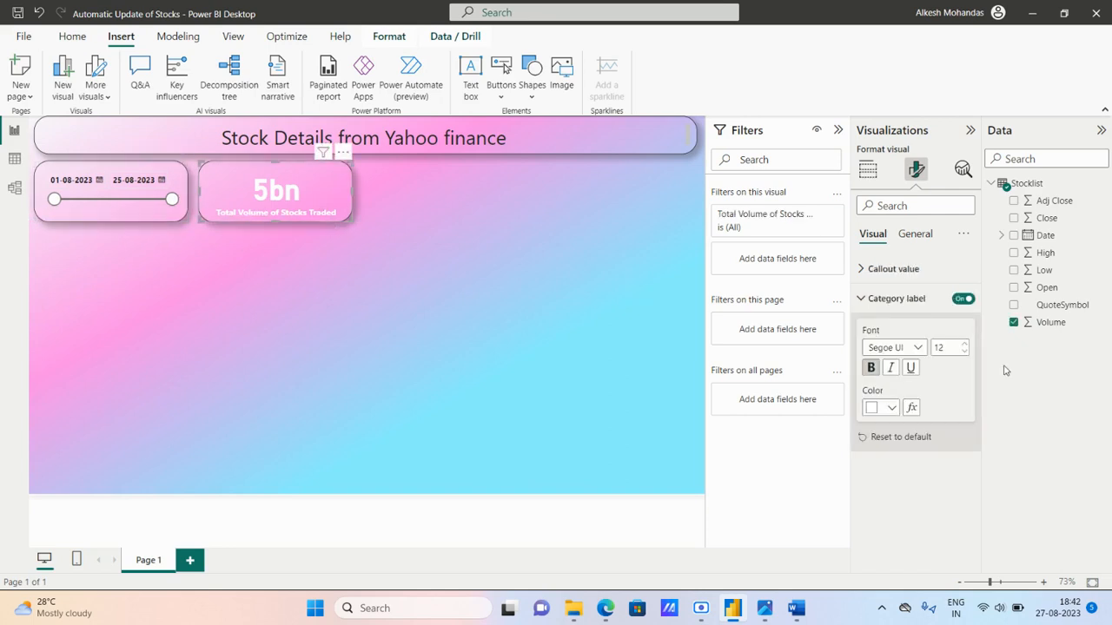
left_click(873, 369)
left_click(873, 369)
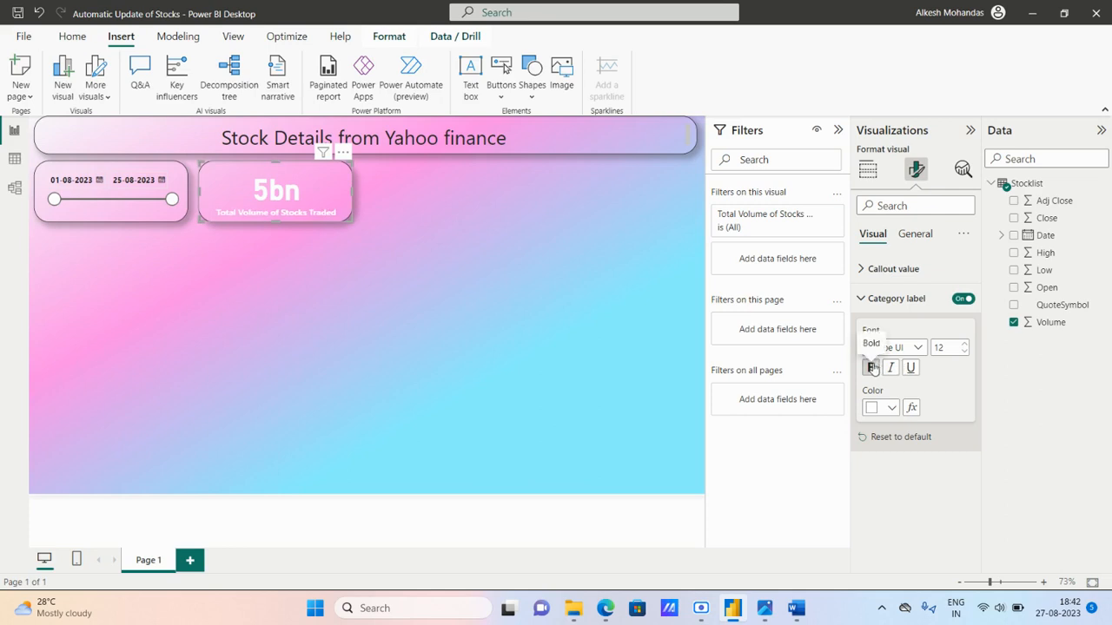
left_click(965, 345)
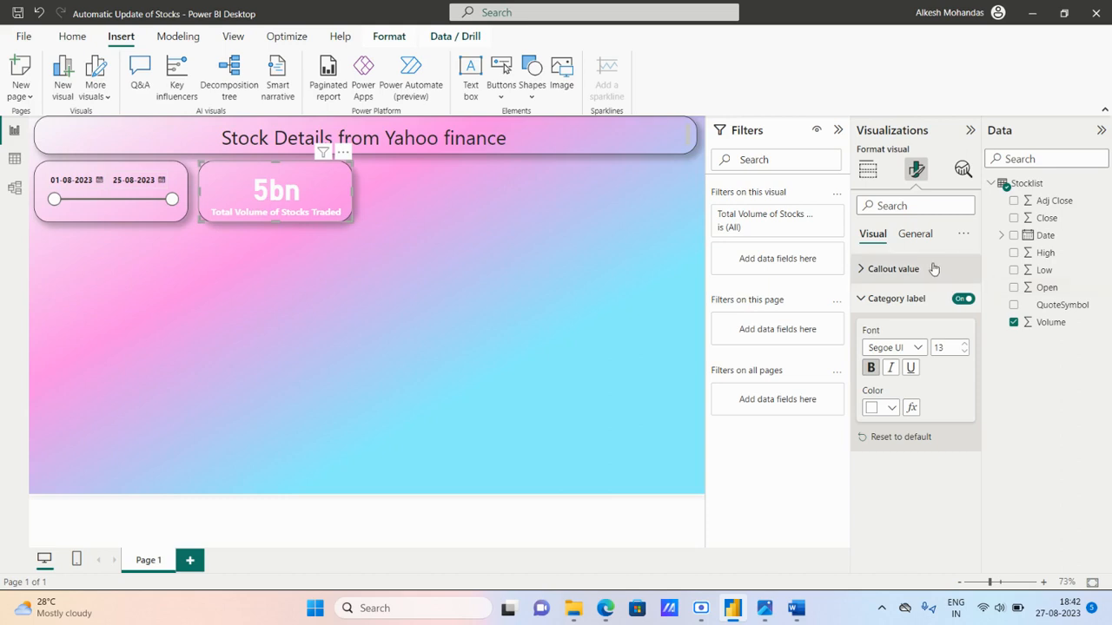
left_click(897, 299)
- Set the display units of the volume card's callout value to Thousands
left_click(915, 234)
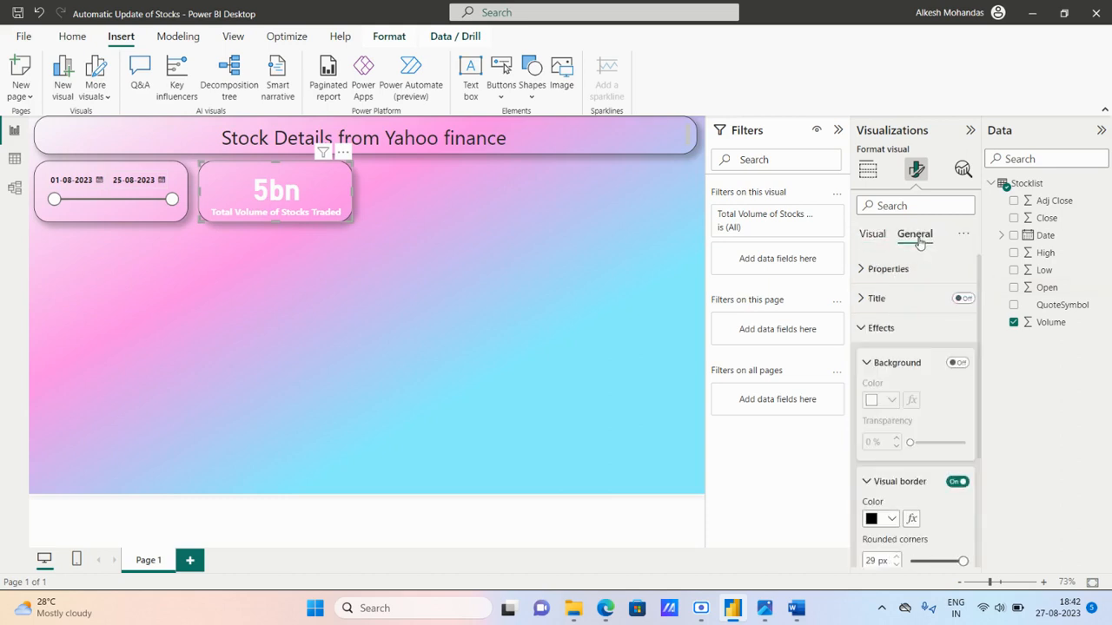
left_click(910, 326)
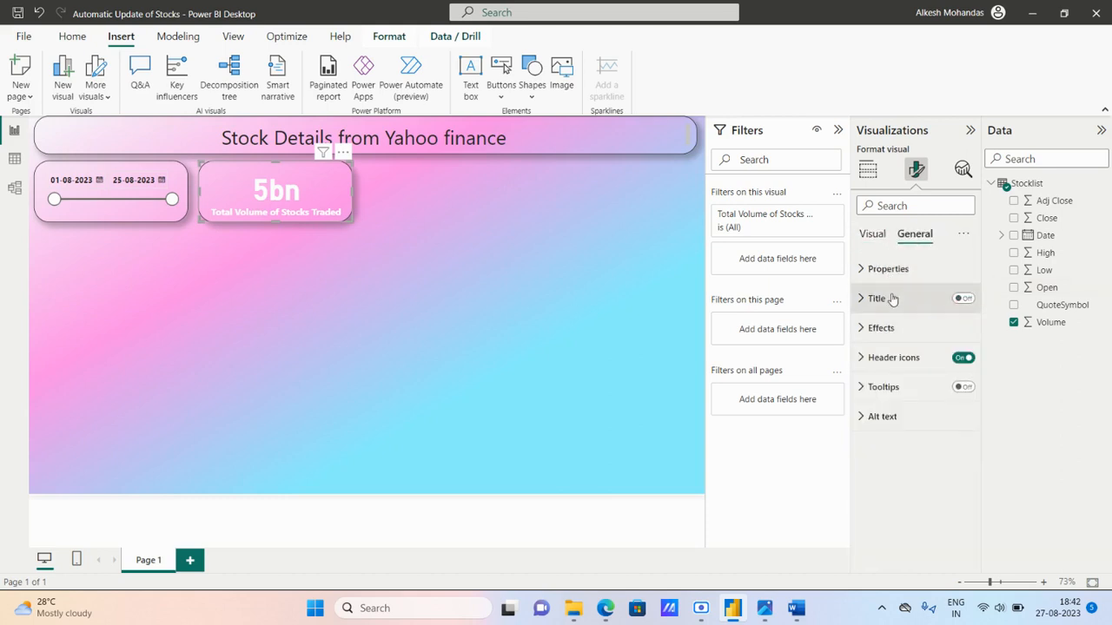
left_click(872, 234)
left_click(902, 271)
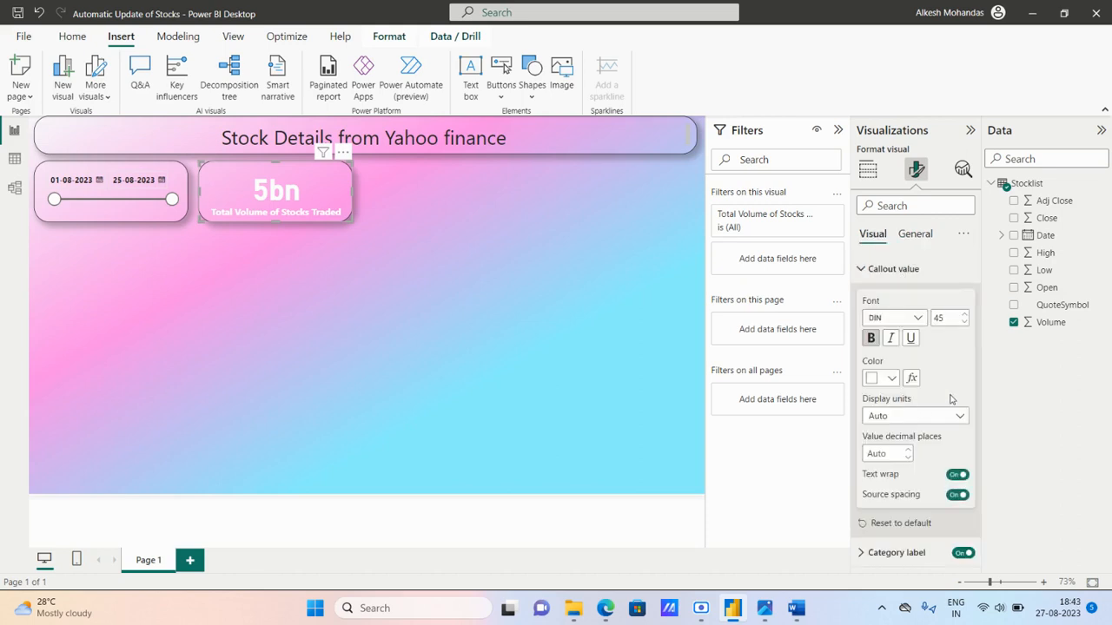
left_click(959, 417)
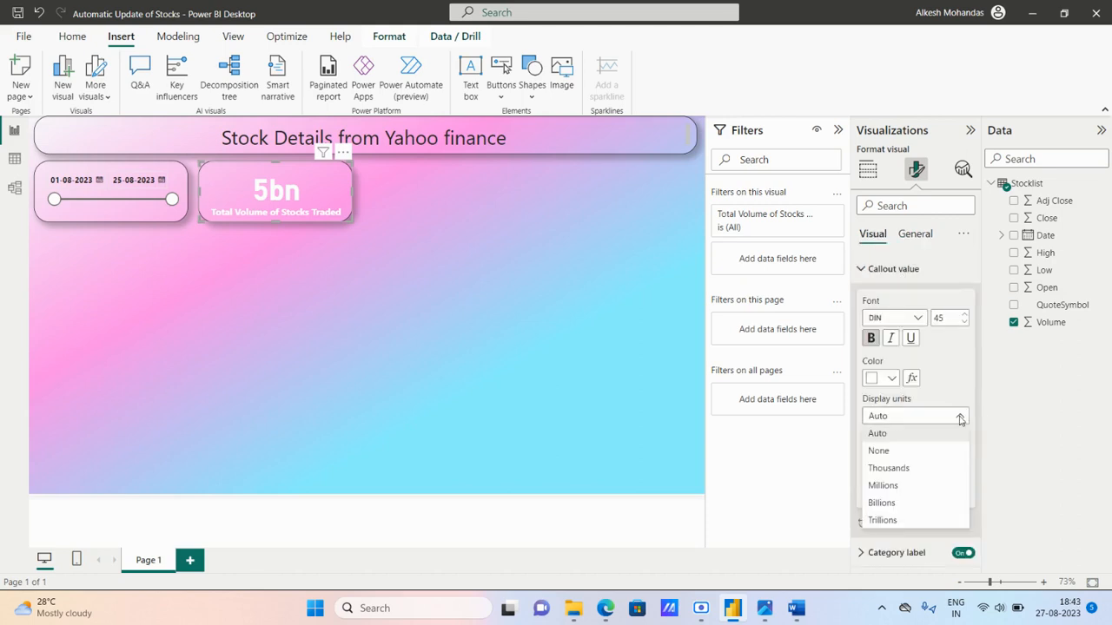
left_click(889, 468)
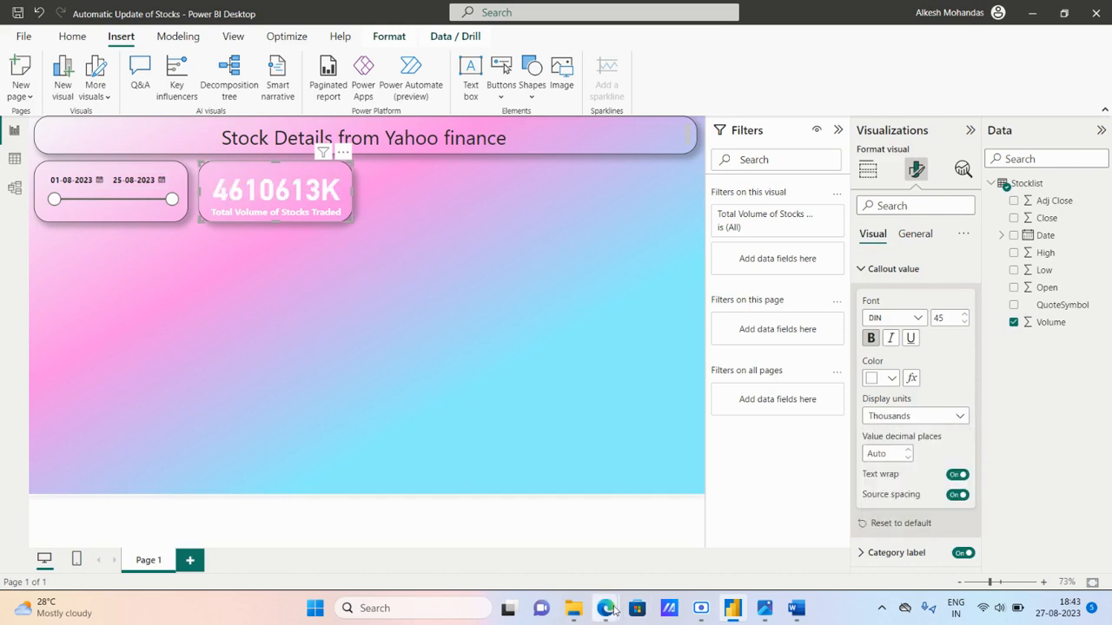
- Check the volume card's units in the reference report in the browser and set the callout value's display units to Billions in Power BI Desktop
mouse_move(605, 608)
left_click(536, 505)
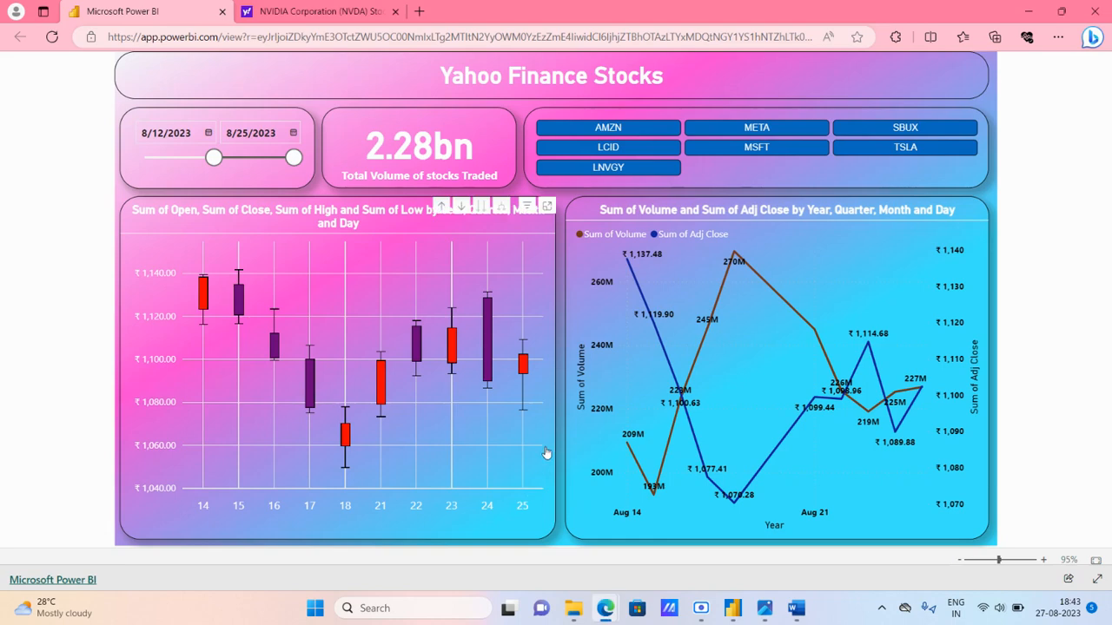
left_click(739, 607)
left_click(929, 417)
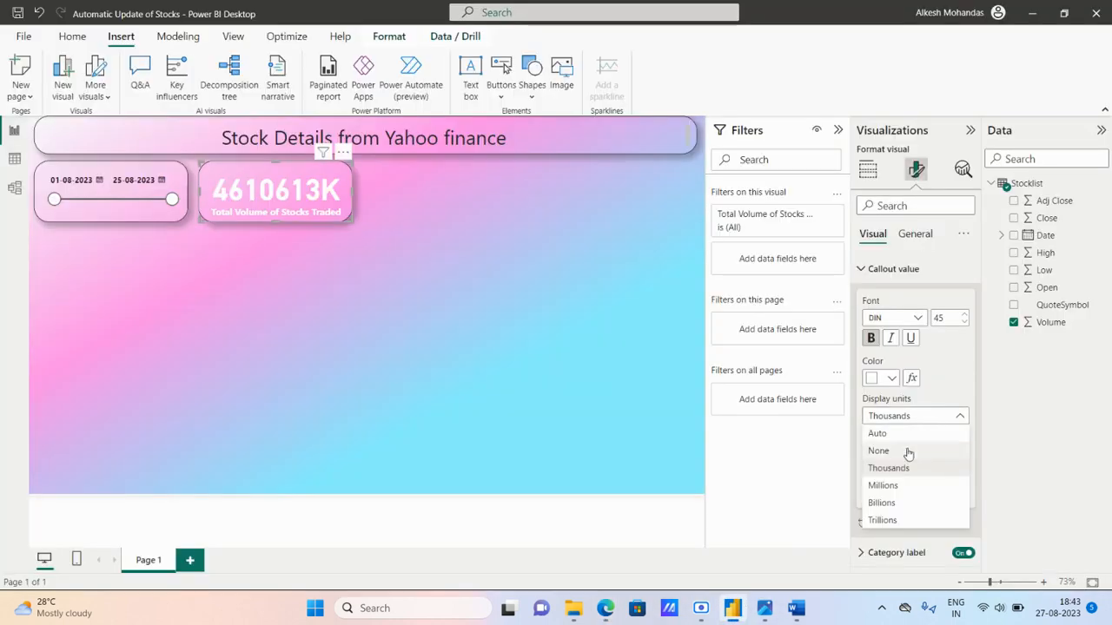
left_click(881, 502)
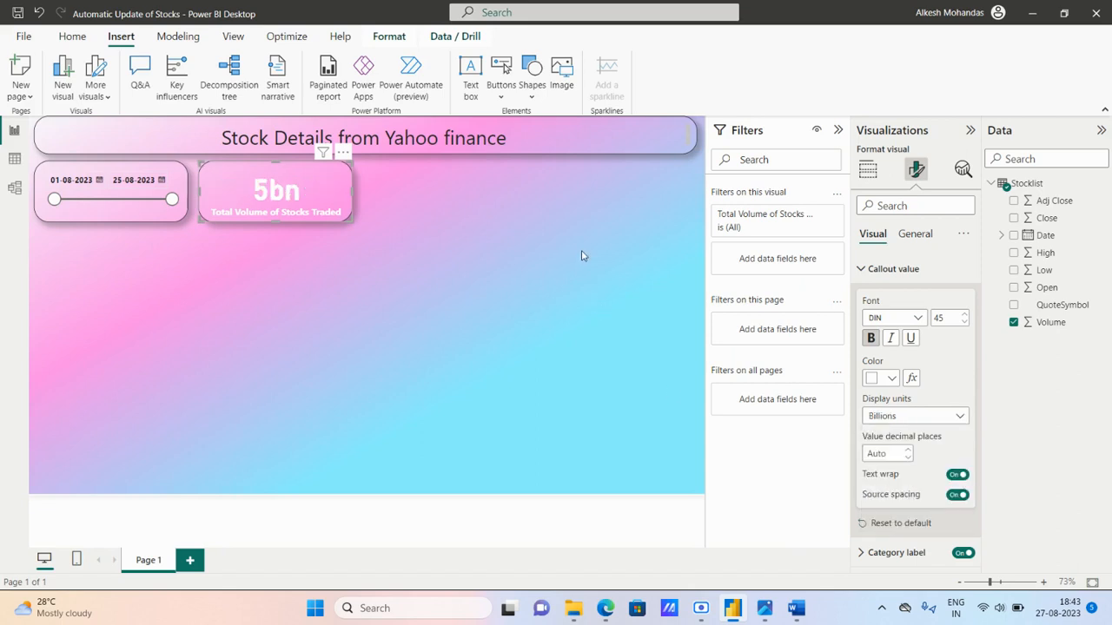
- Deselect the volume card and open the Power BI visuals gallery for getting more visuals
left_click(413, 183)
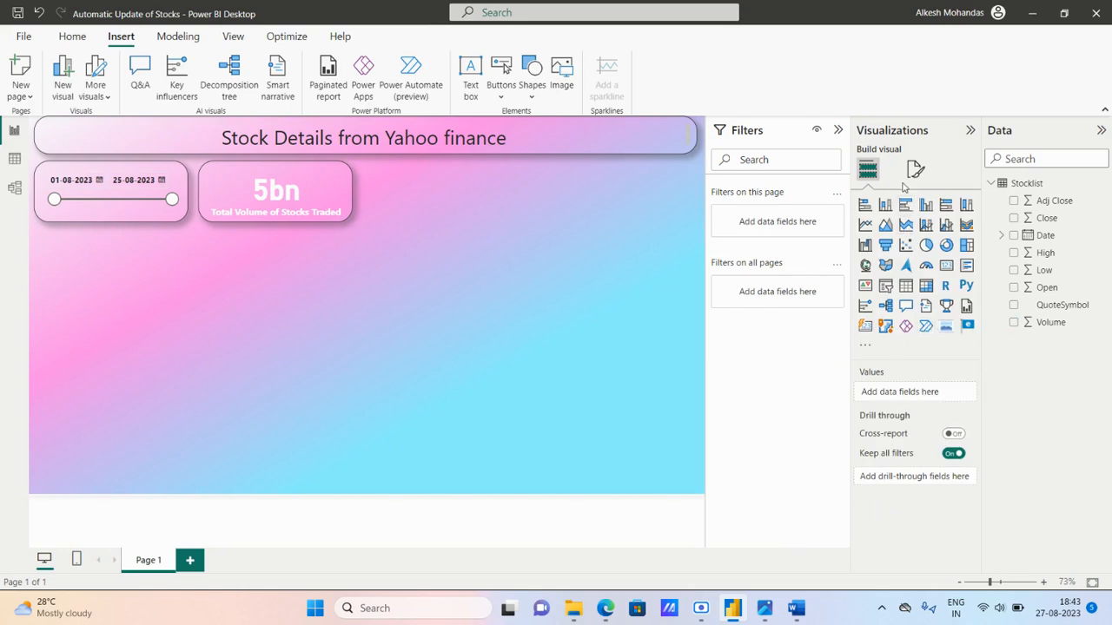
left_click(865, 347)
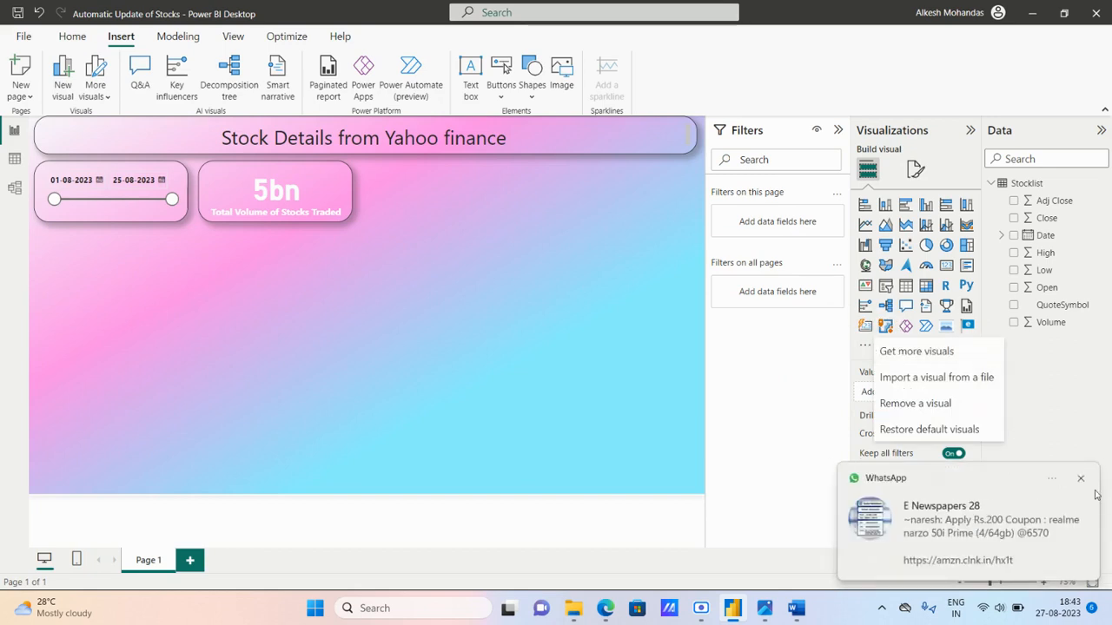
left_click(1081, 485)
left_click(924, 358)
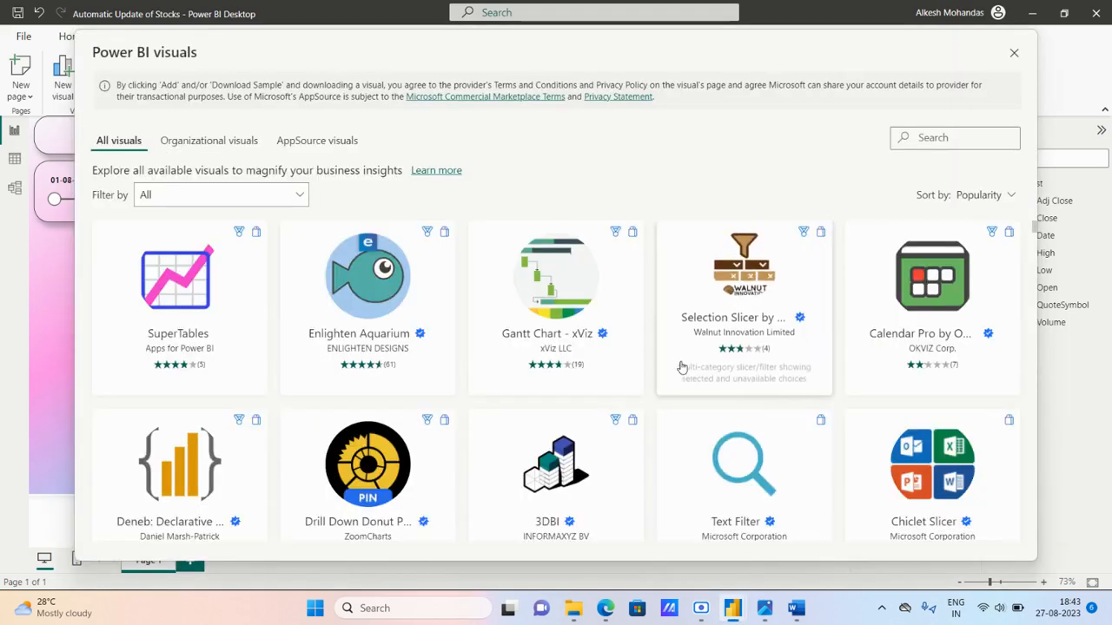
- Switch to the "Stock Quote as text" document in Word and copy the visual name "candlestick by okviz"
left_click(796, 608)
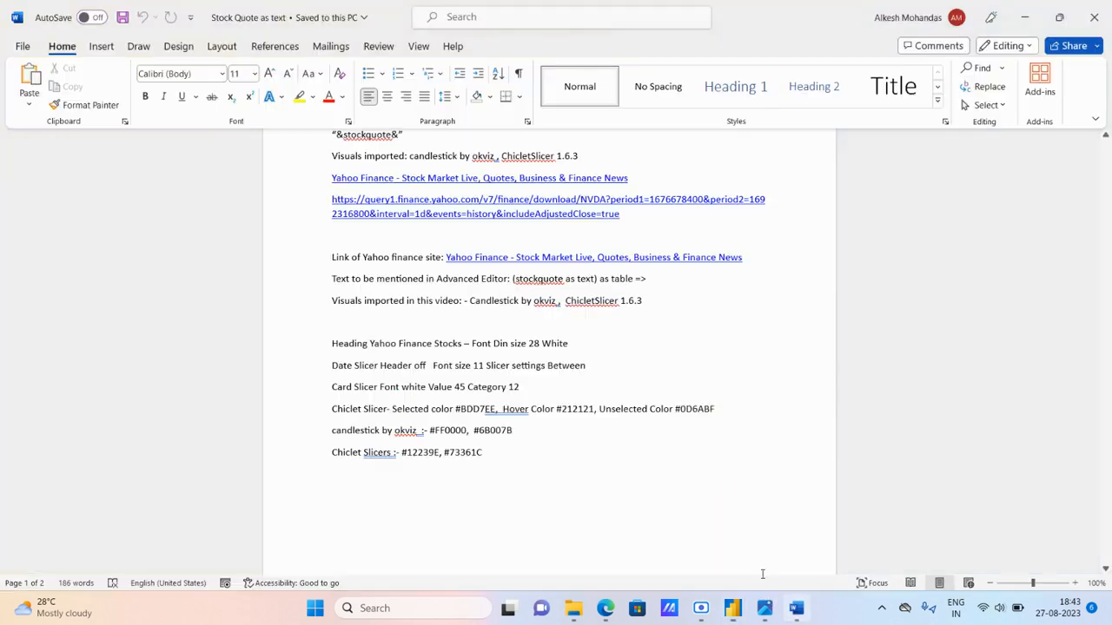
scroll(455, 307, "up", 3)
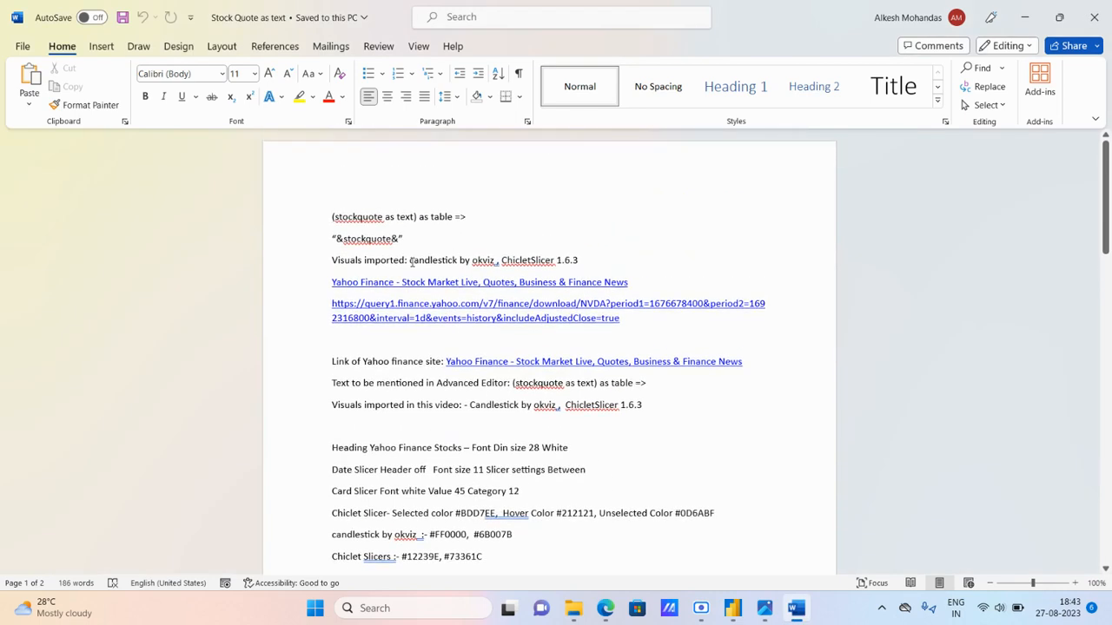
left_click_drag(409, 259, 491, 260)
key("ctrl+c")
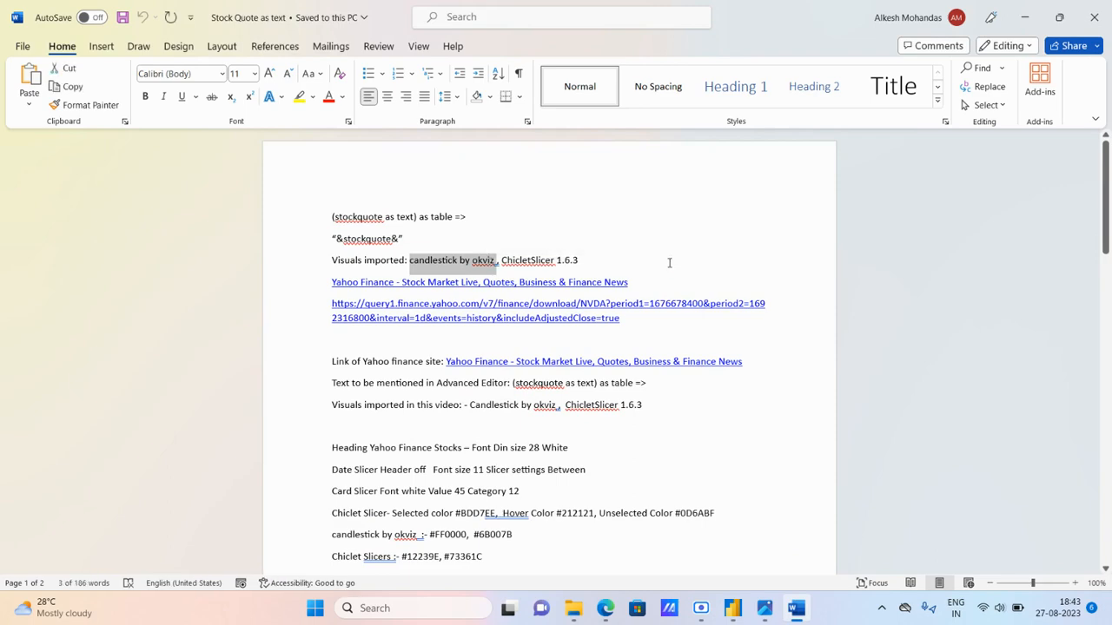
- Return to Power BI Desktop, search the visuals gallery for the copied name and import Candlestick by OKViz into the report
key("alt+Tab")
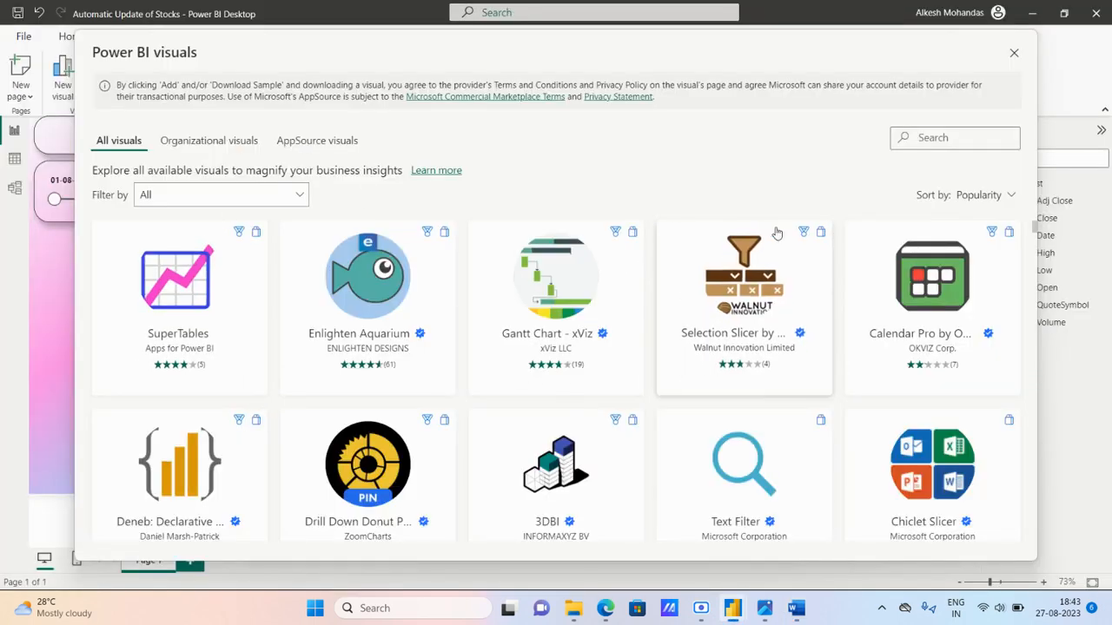
left_click(918, 137)
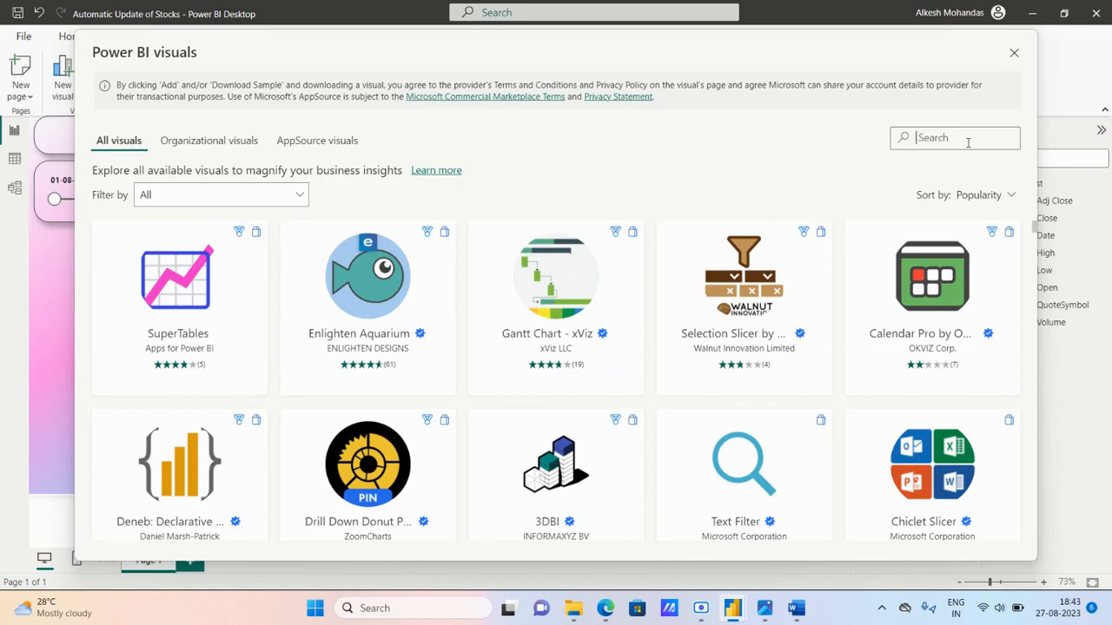
key("ctrl+v")
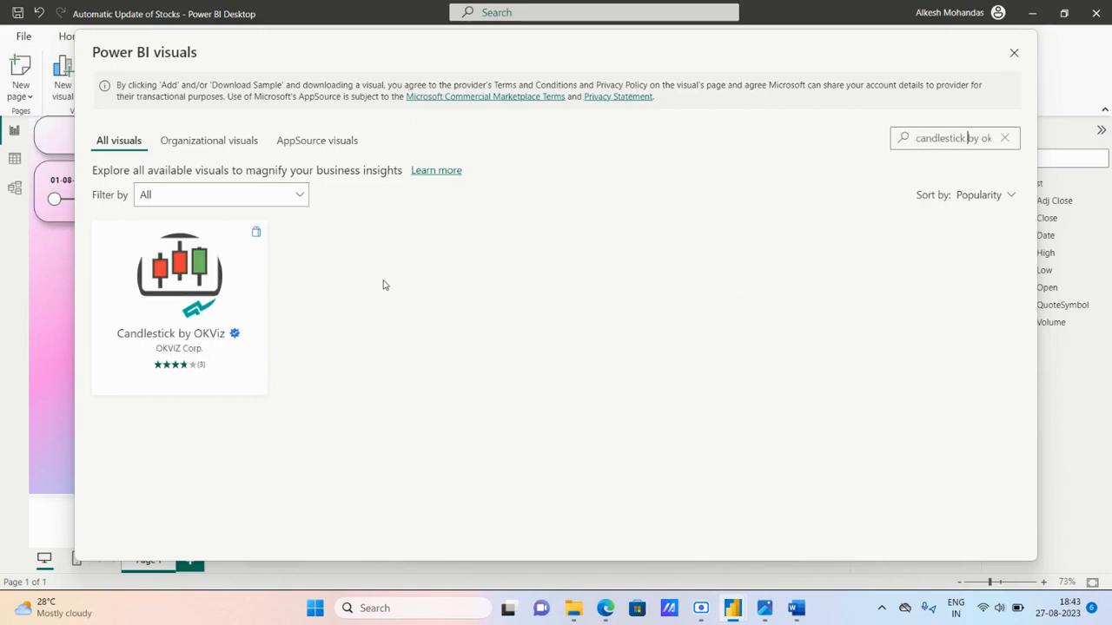
left_click(256, 264)
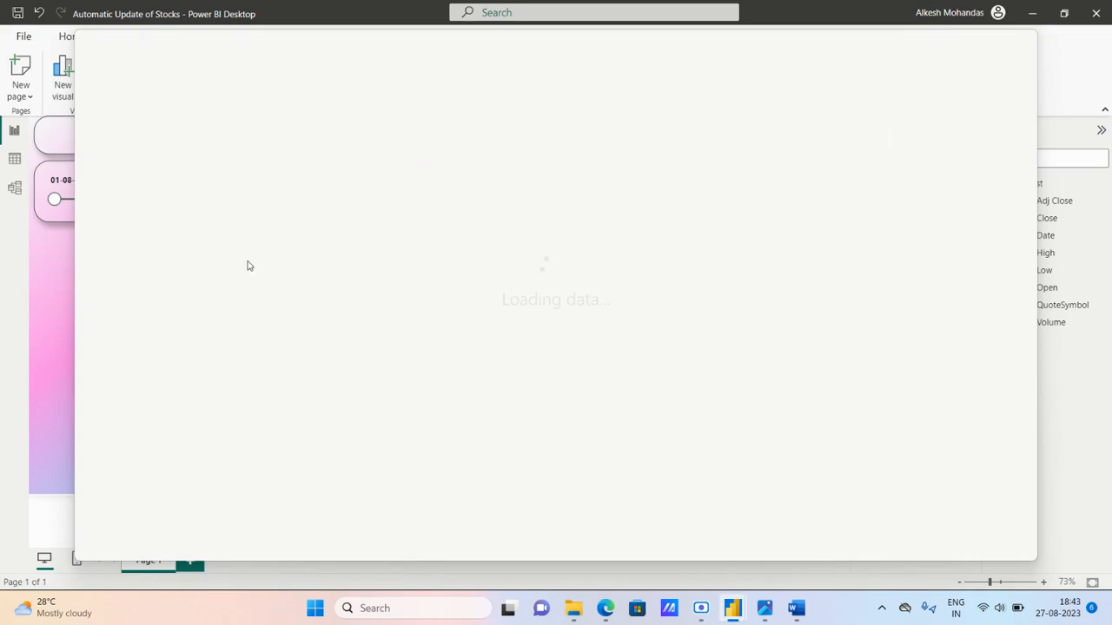
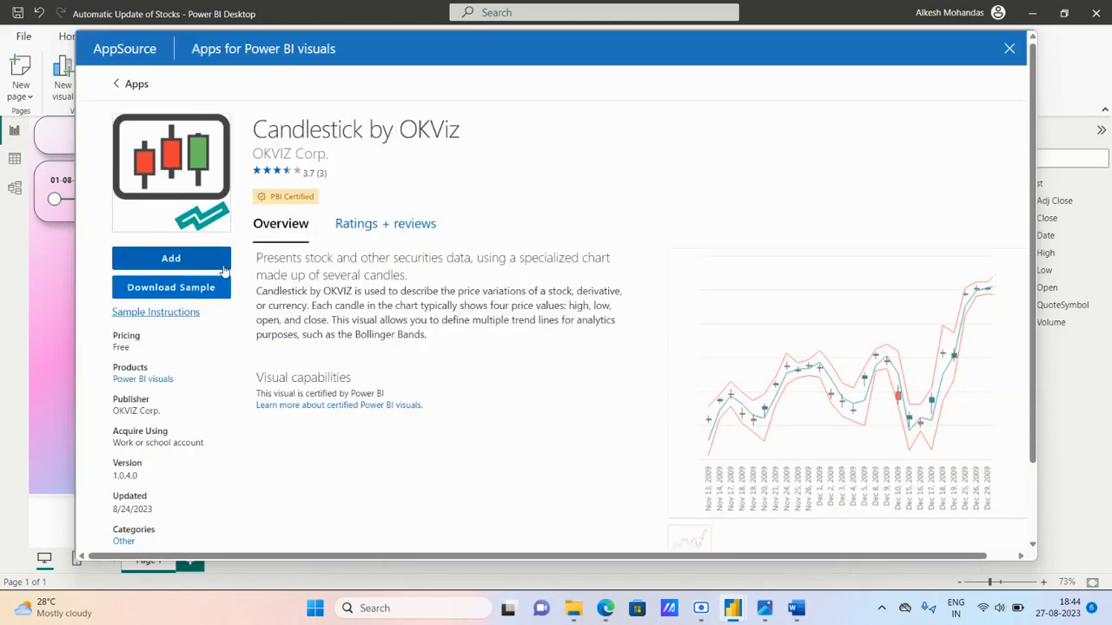
left_click(202, 268)
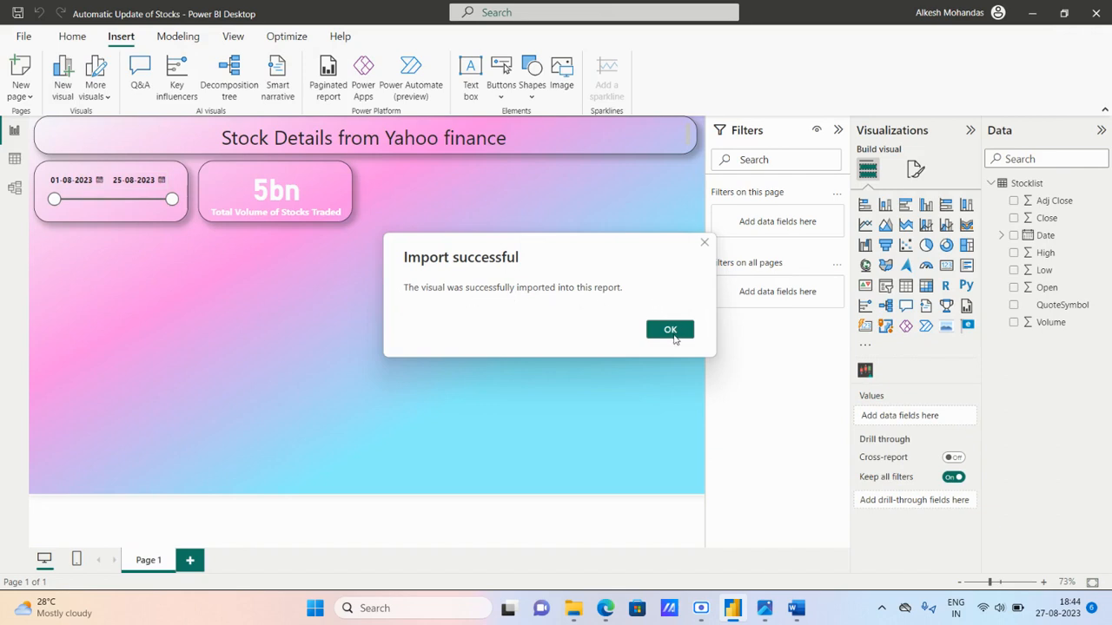
left_click(671, 331)
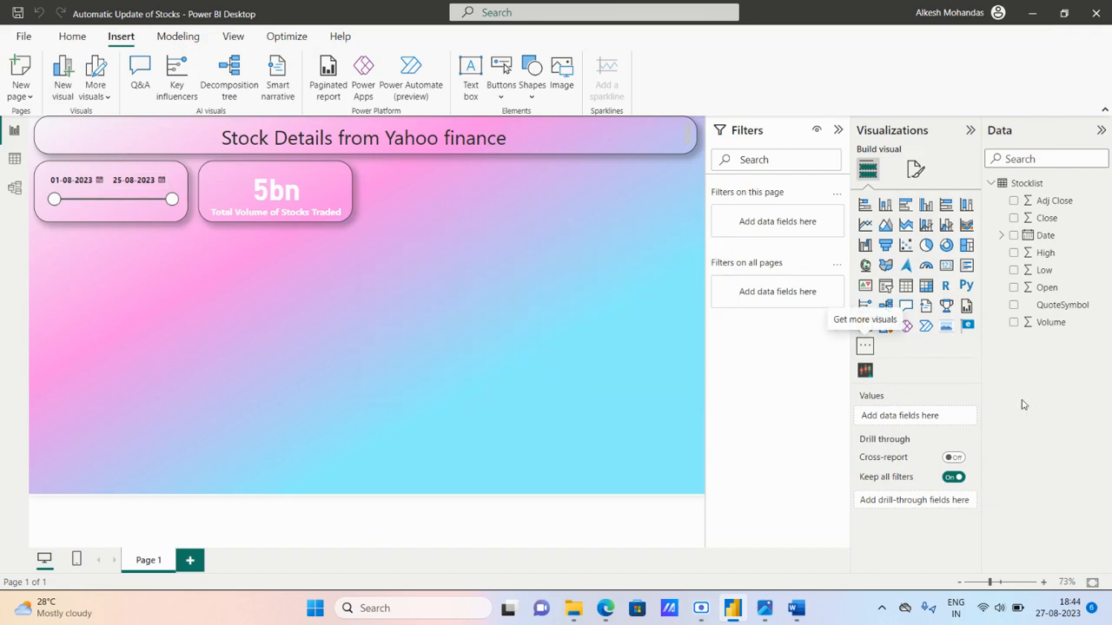
- Search the Power BI visuals gallery for "chic" and import the Chiclet Slicer by Microsoft Corporation into the report
left_click(865, 346)
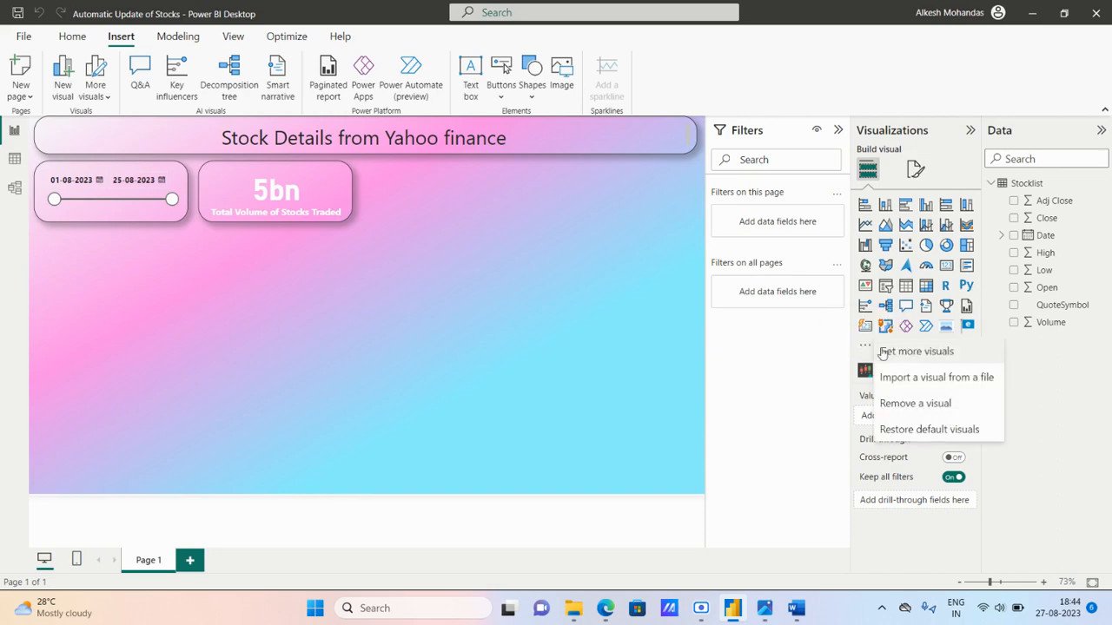
left_click(917, 352)
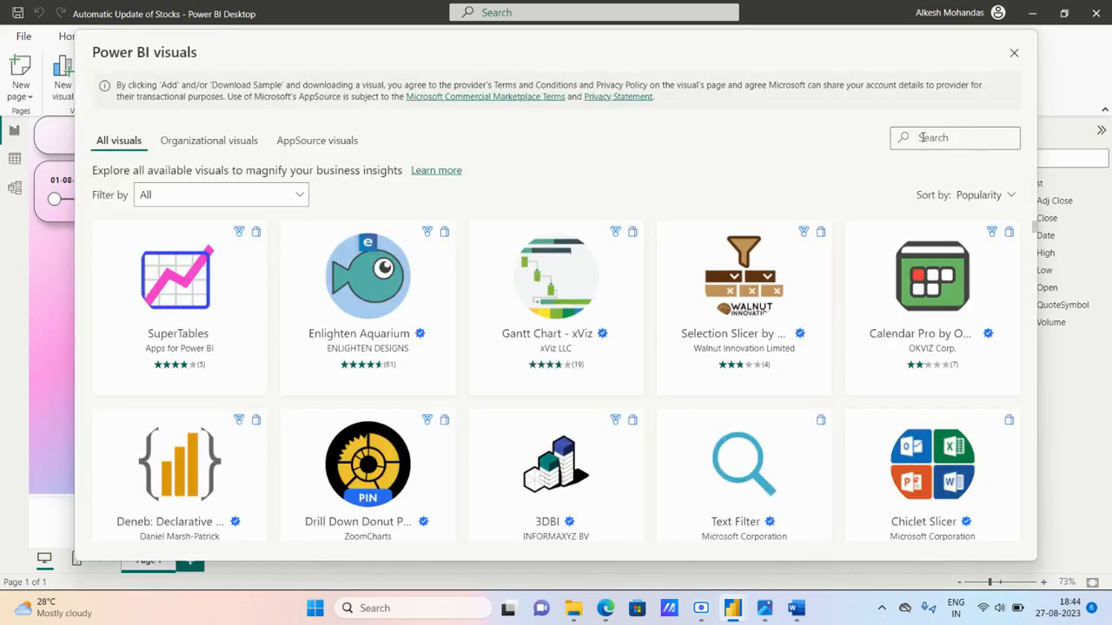
left_click(922, 137)
type("c")
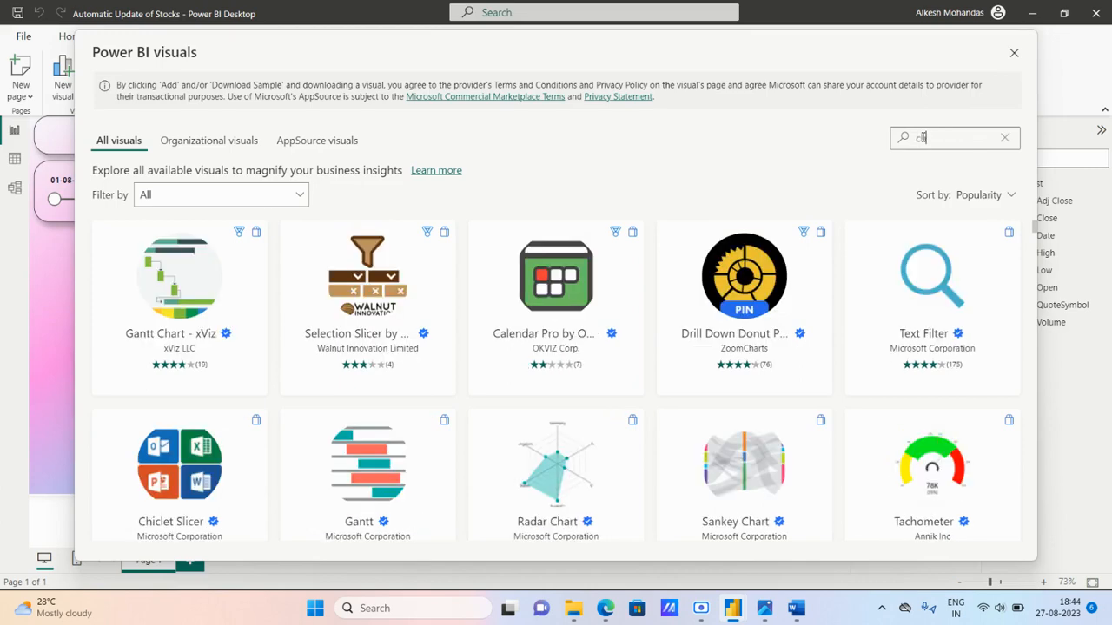
type("hic")
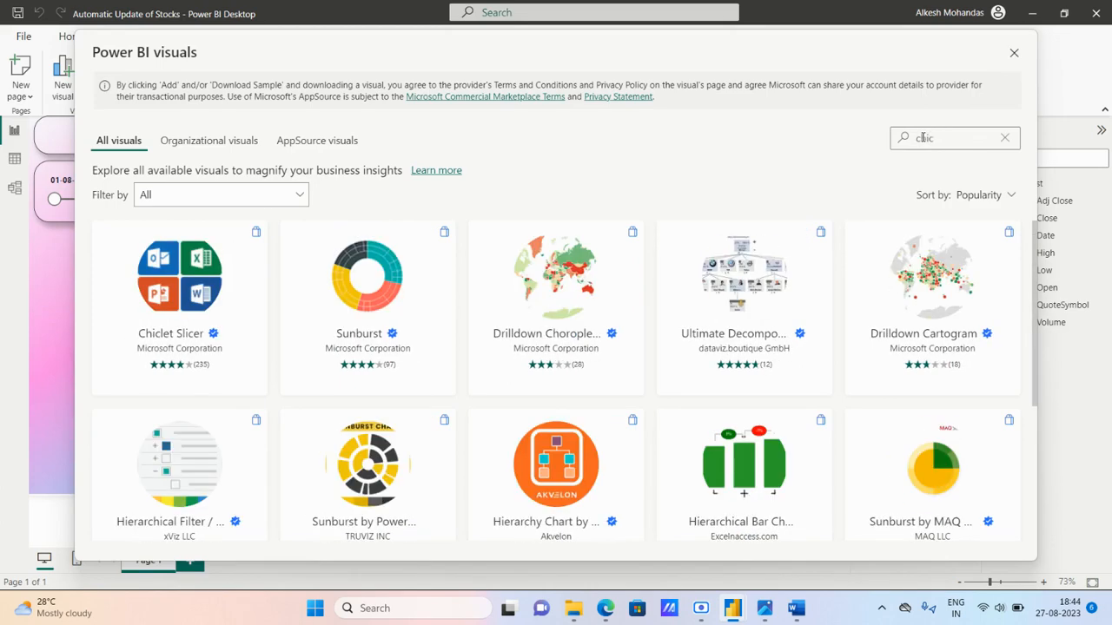
left_click(250, 265)
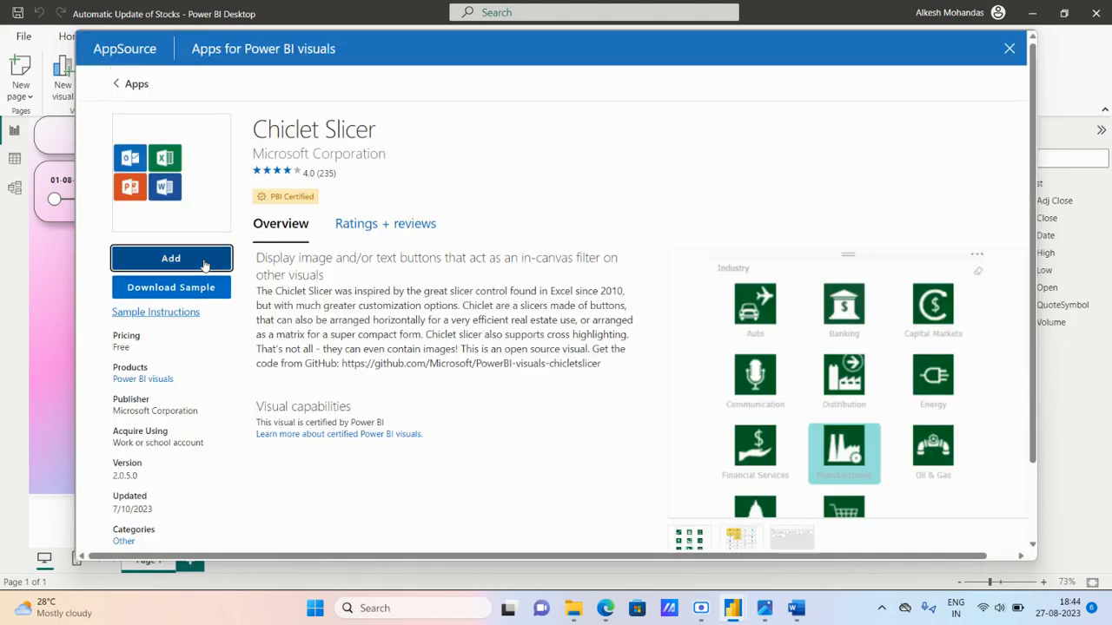
left_click(172, 260)
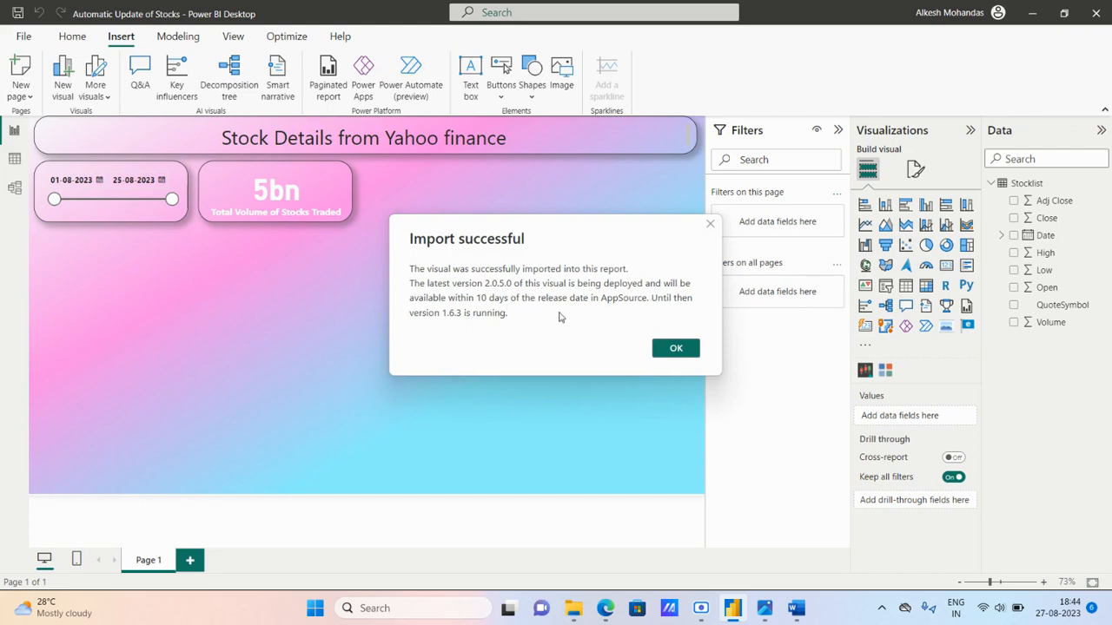
left_click(675, 349)
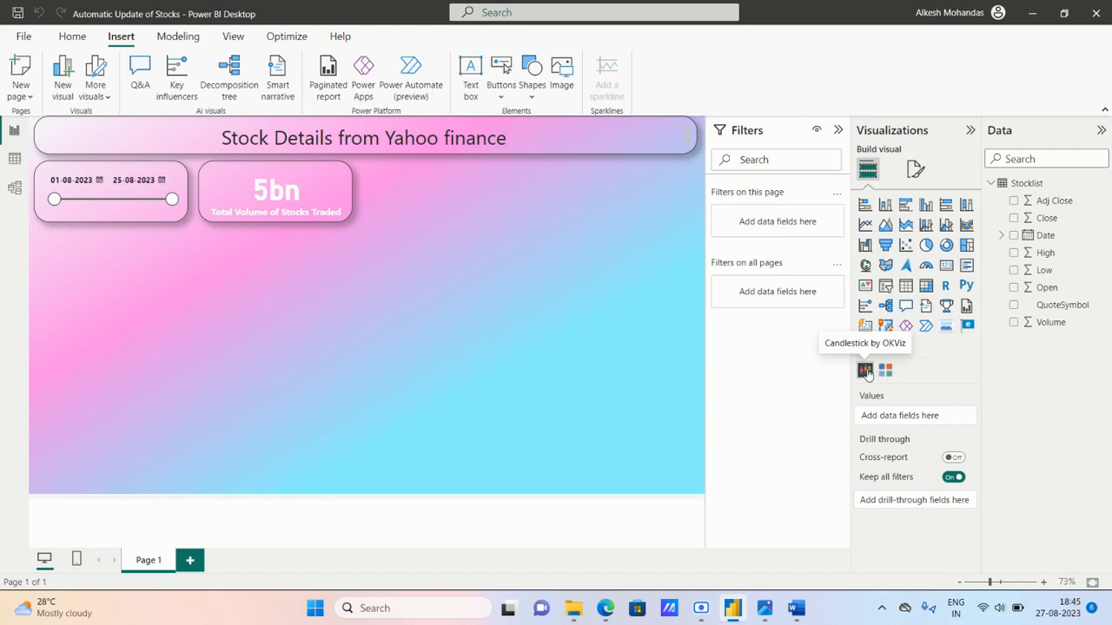
- Add a Candlestick by OKViz visual below the date slicer and volume card, enlarged to reach near the page's lower edge
left_click(865, 372)
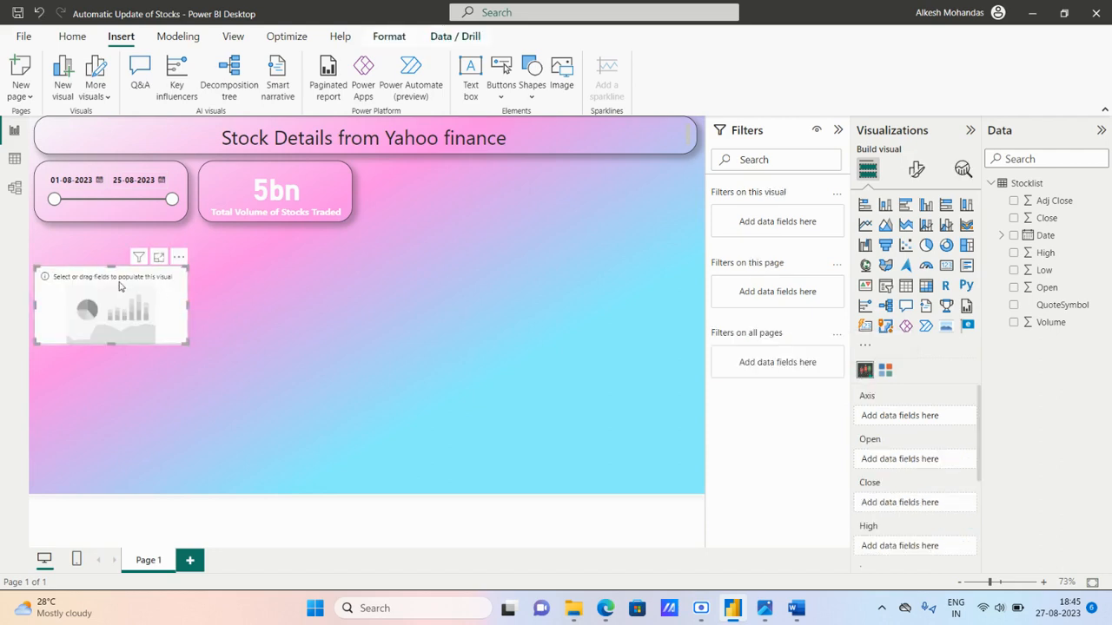
left_click_drag(110, 264, 109, 229)
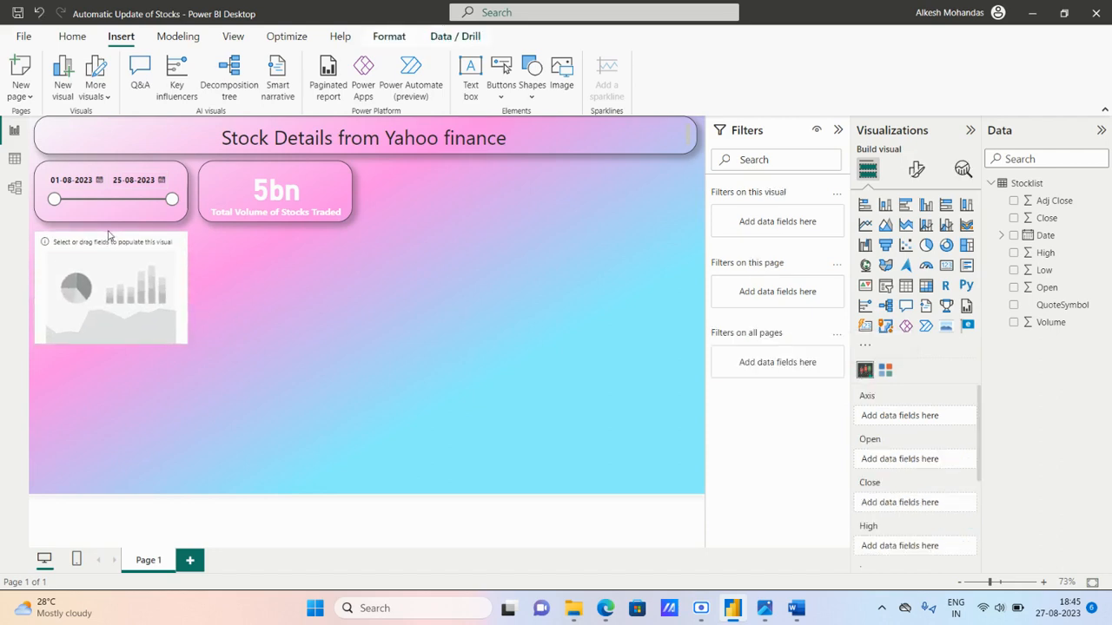
left_click_drag(195, 293, 401, 308)
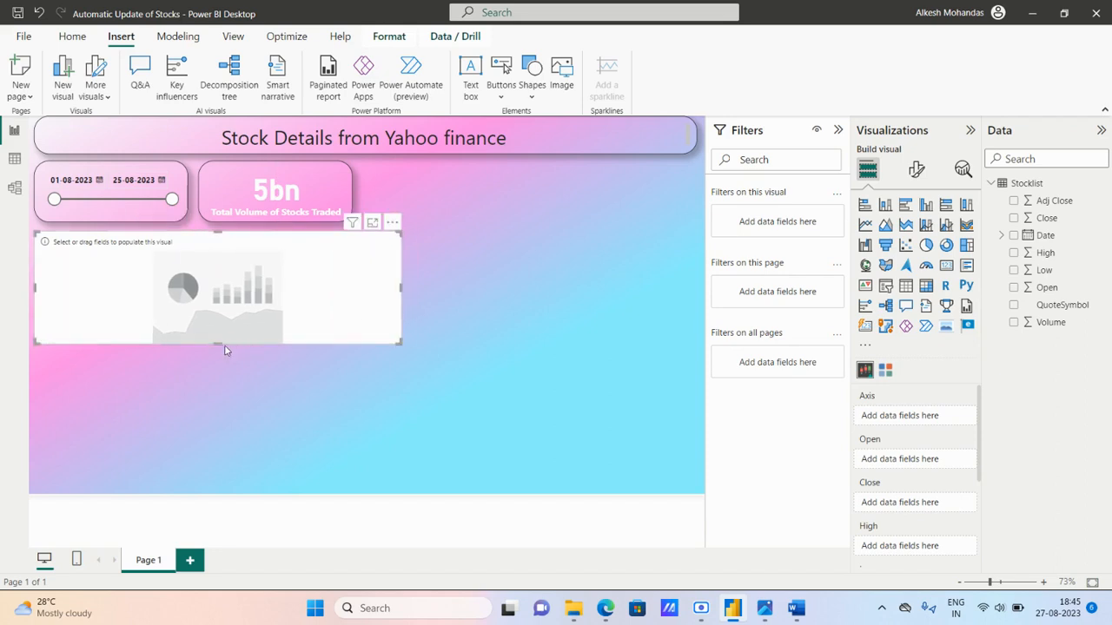
left_click_drag(217, 343, 225, 487)
left_click(1082, 478)
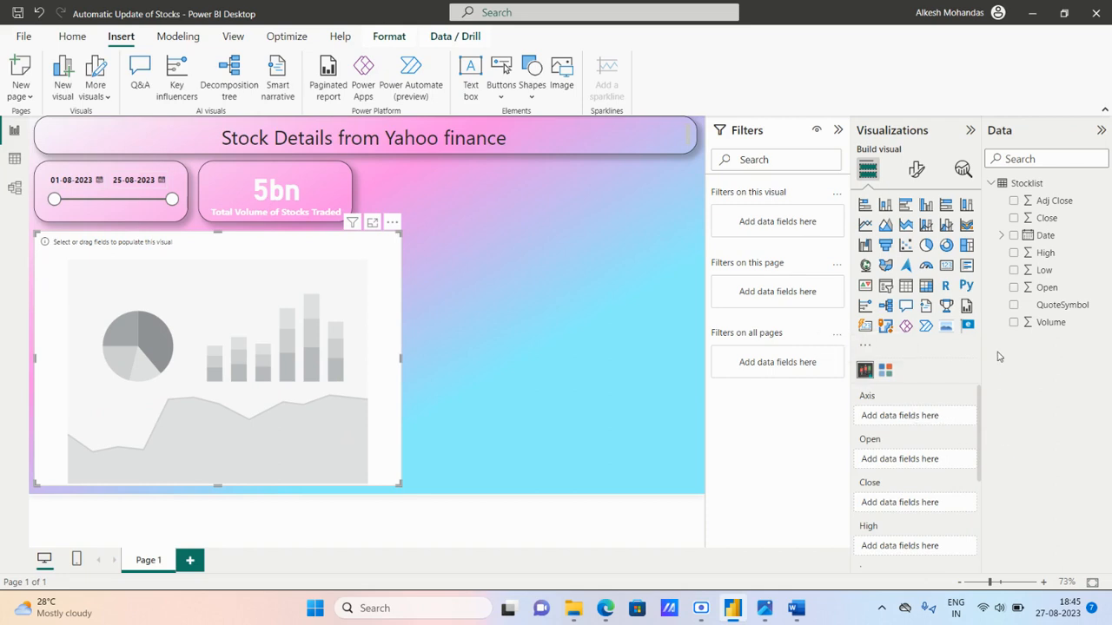
- Assign the Stocklist table's Date field to the candlestick's Axis and its Open field to the Open value
left_click(1014, 235)
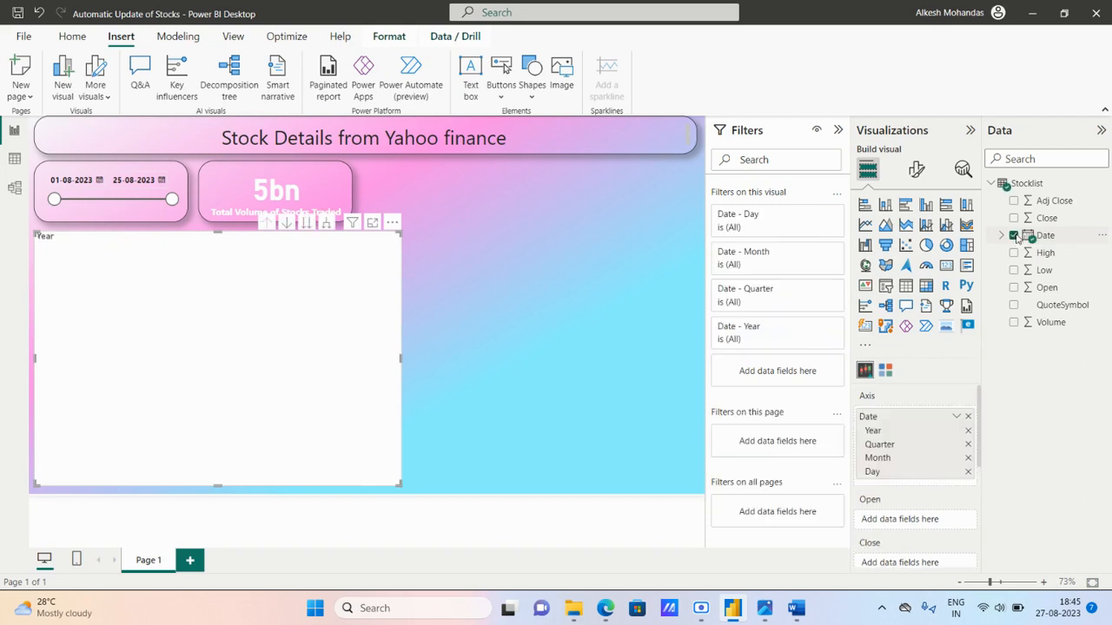
scroll(894, 517, "down", 1)
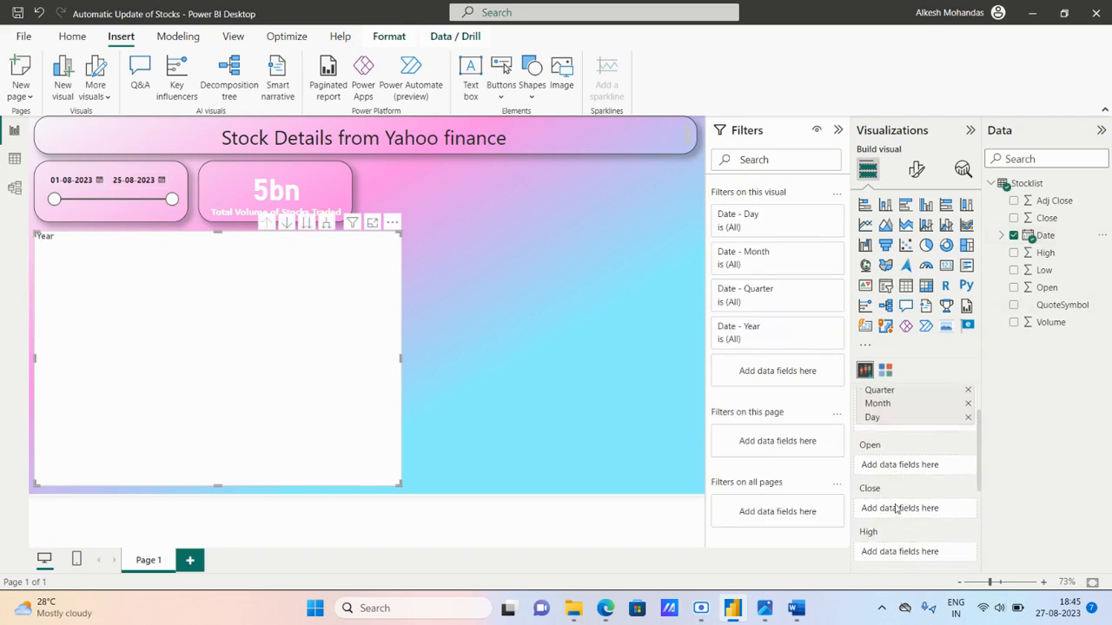
scroll(882, 480, "down", 1)
scroll(879, 479, "up", 1)
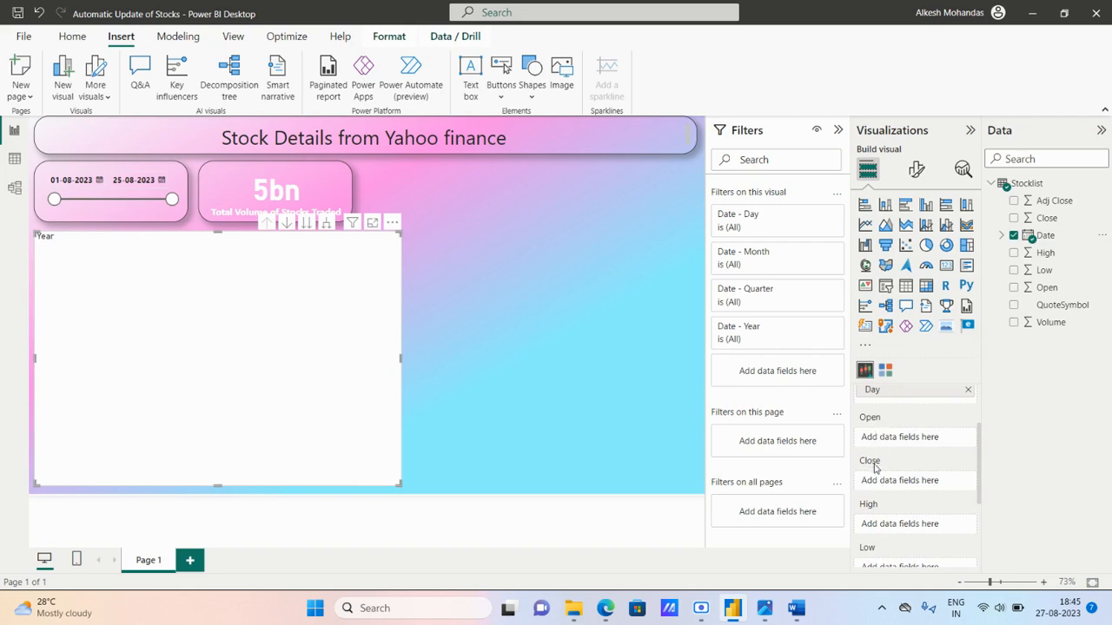
scroll(891, 547, "down", 3)
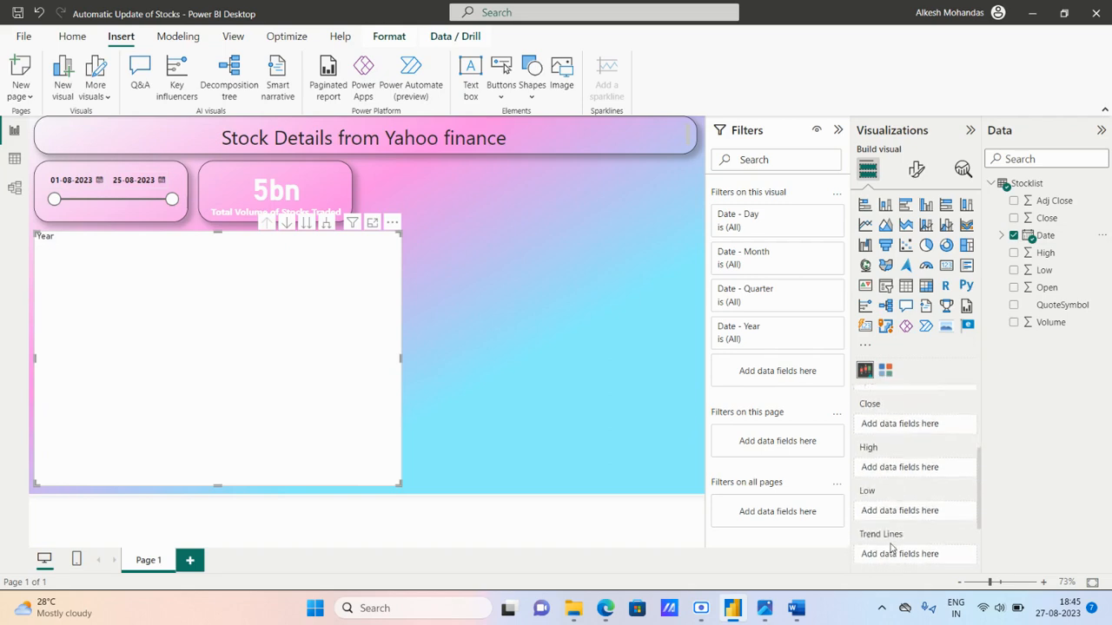
scroll(888, 542, "up", 2)
scroll(888, 540, "up", 1)
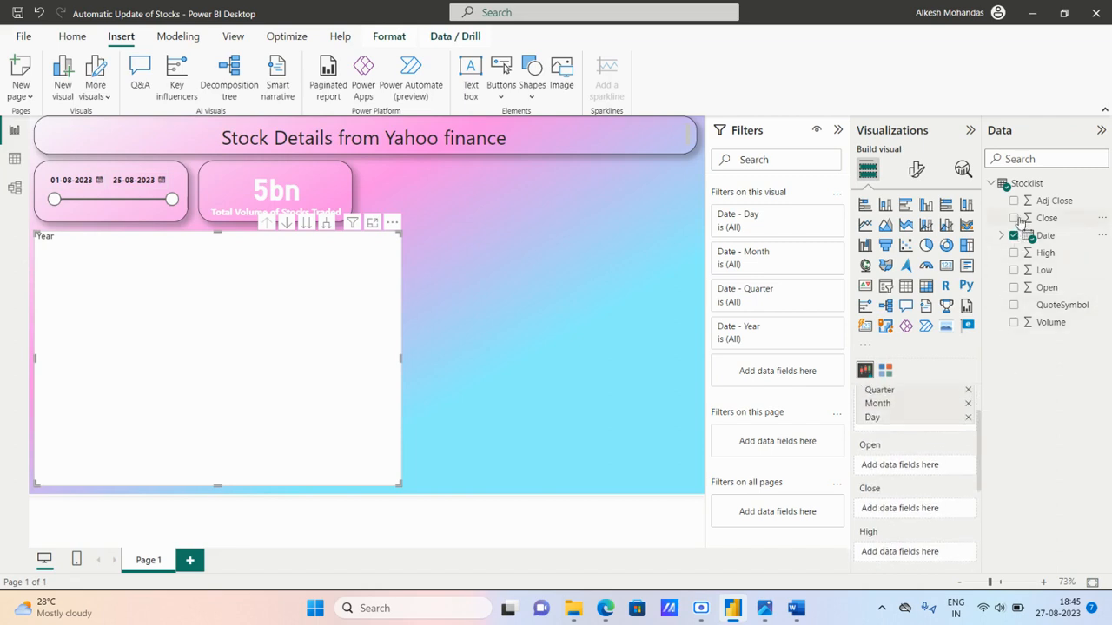
left_click(1014, 290)
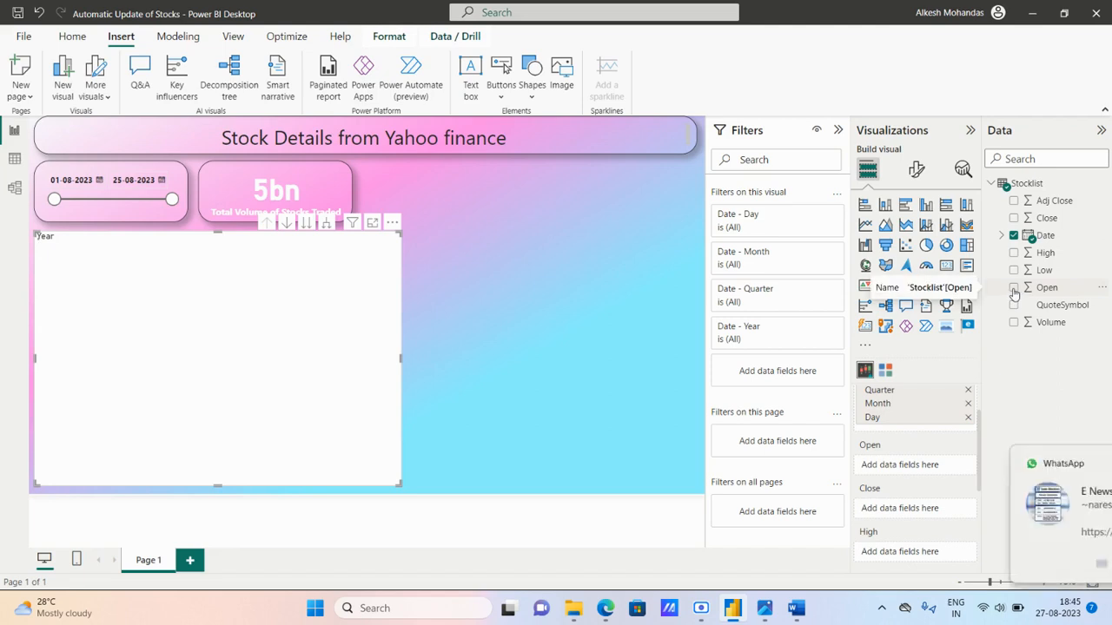
left_click(1081, 467)
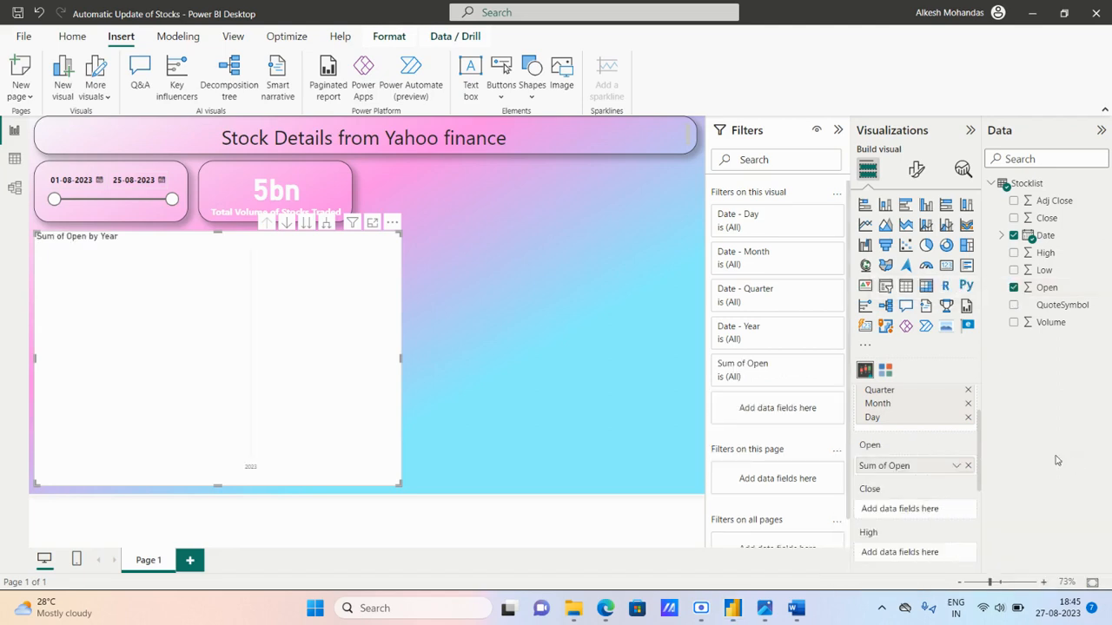
- Assign the Close, High and Low fields to the matching values of the candlestick visual
left_click(1012, 219)
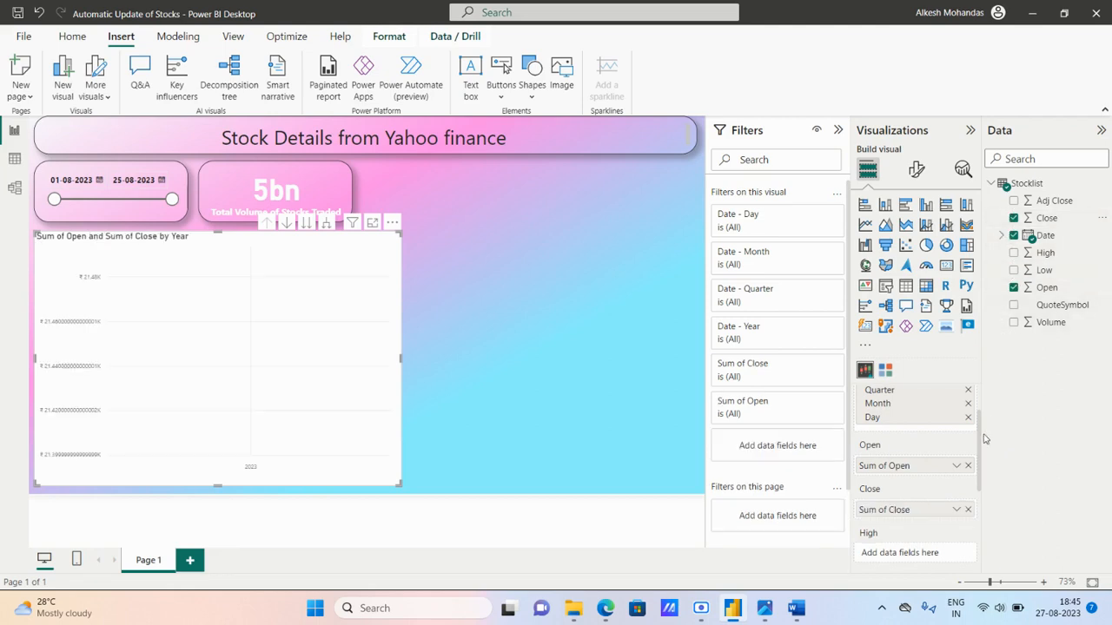
scroll(940, 502, "down", 1)
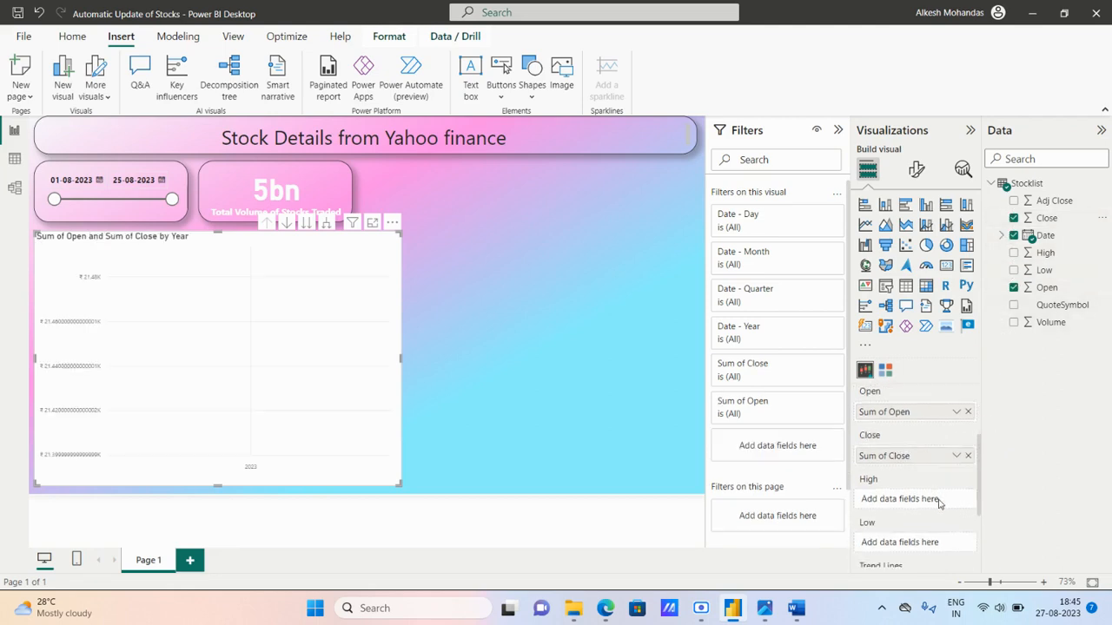
left_click(1014, 253)
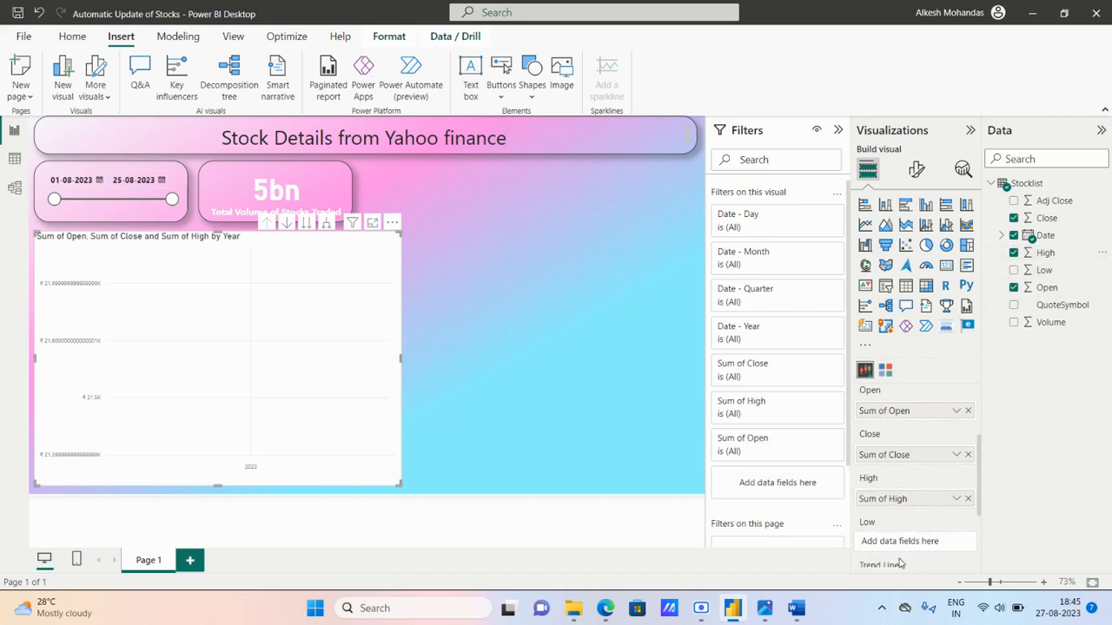
left_click(1013, 272)
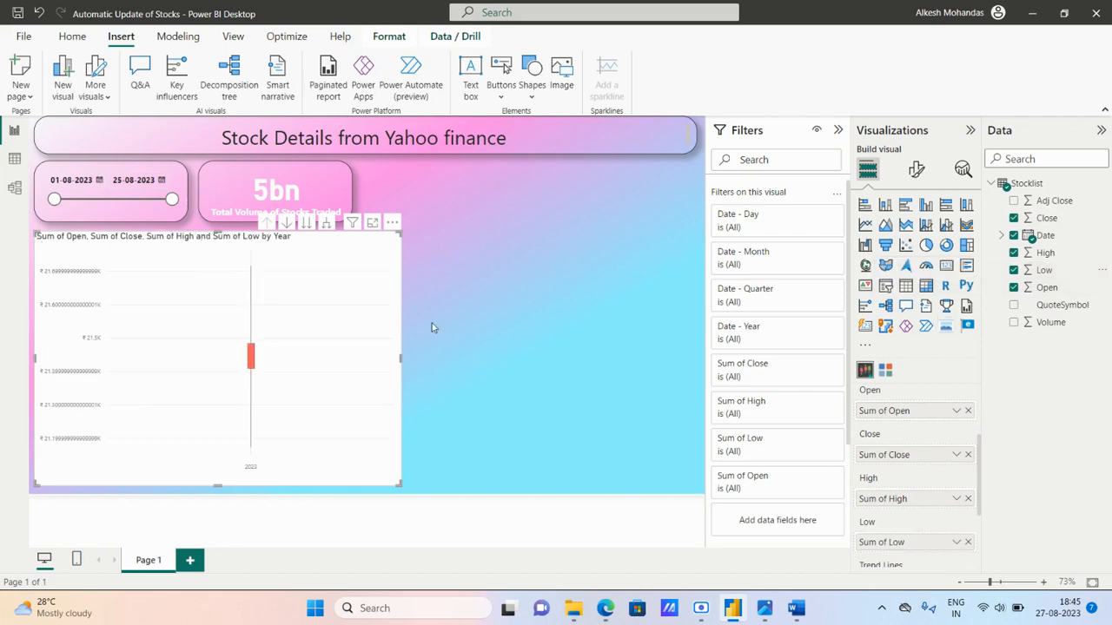
- Expand the candlestick's date hierarchy to the day level with drill-down mode on, and widen the chart past the volume card
left_click(327, 225)
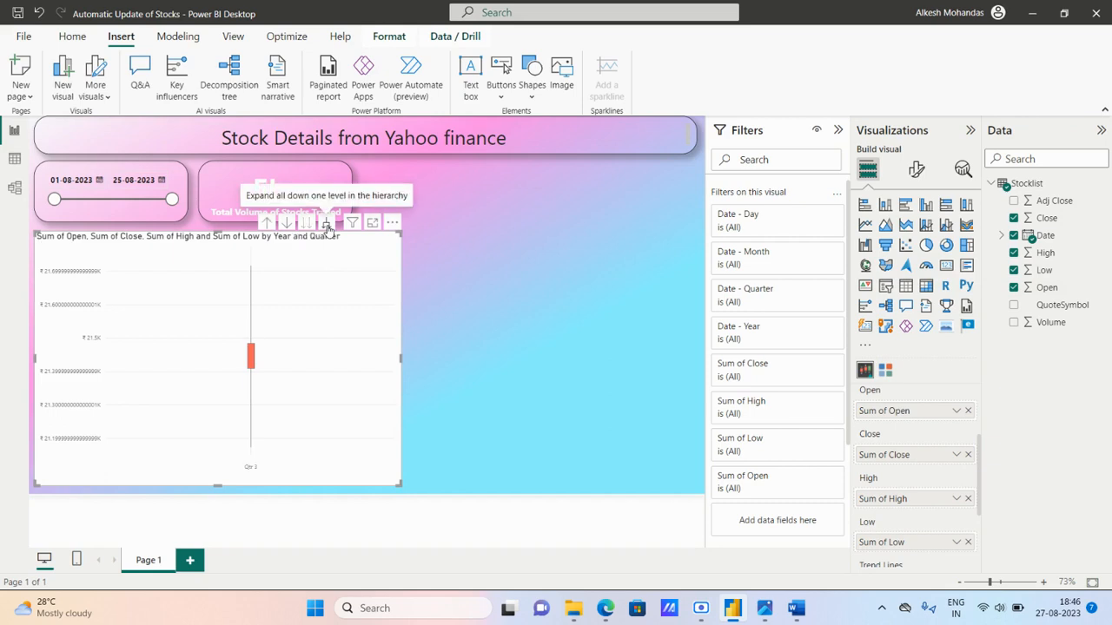
left_click(327, 225)
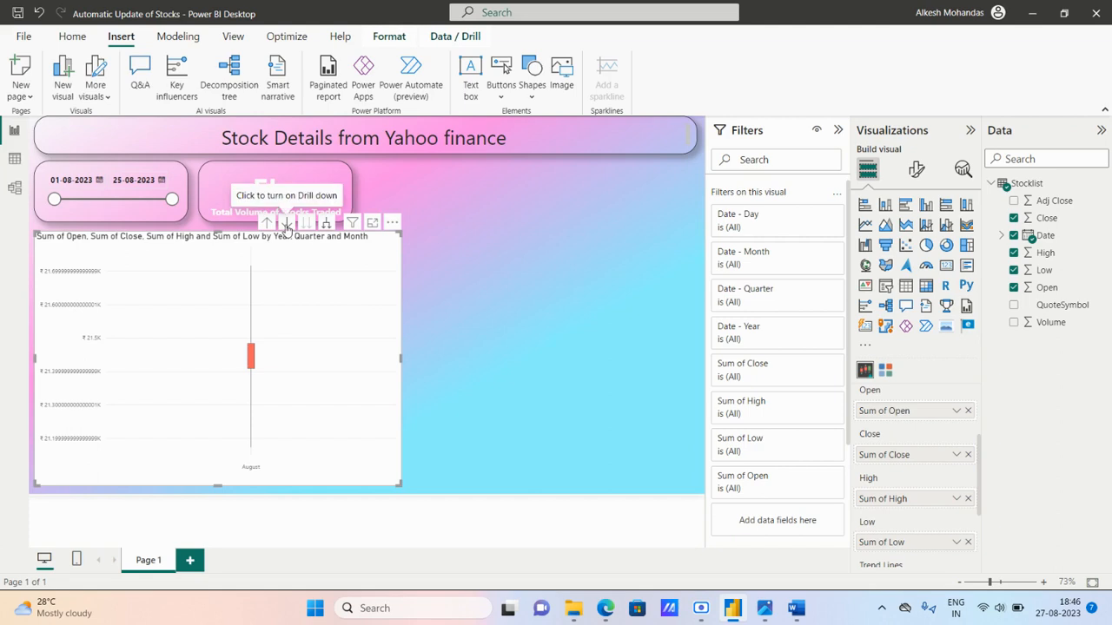
left_click(287, 225)
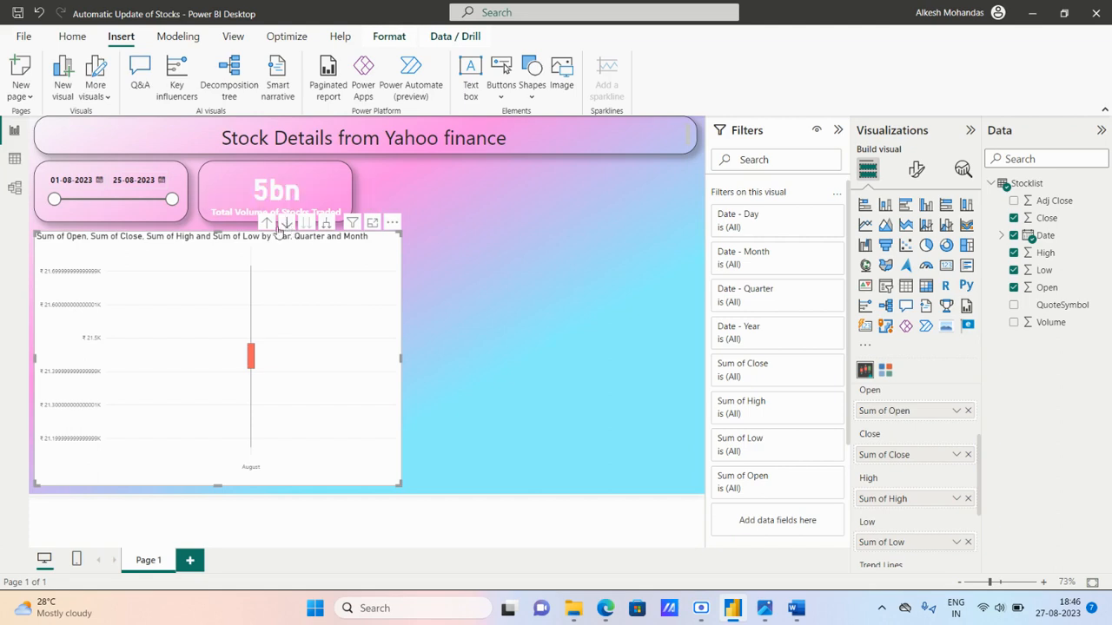
left_click(268, 224)
left_click(327, 225)
left_click(287, 226)
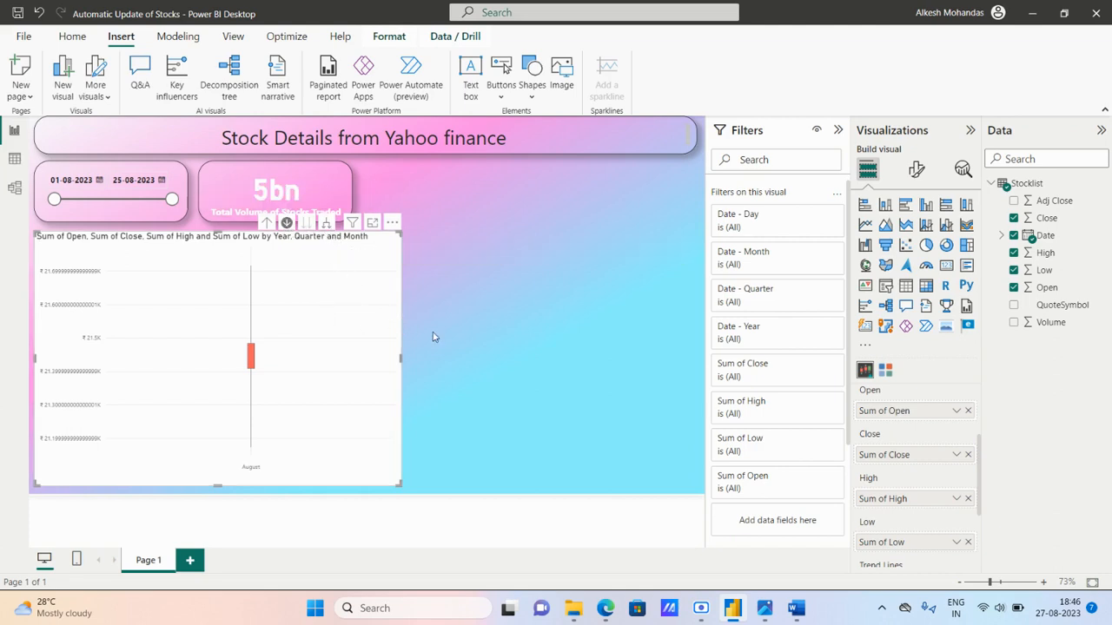
left_click_drag(401, 357, 450, 358)
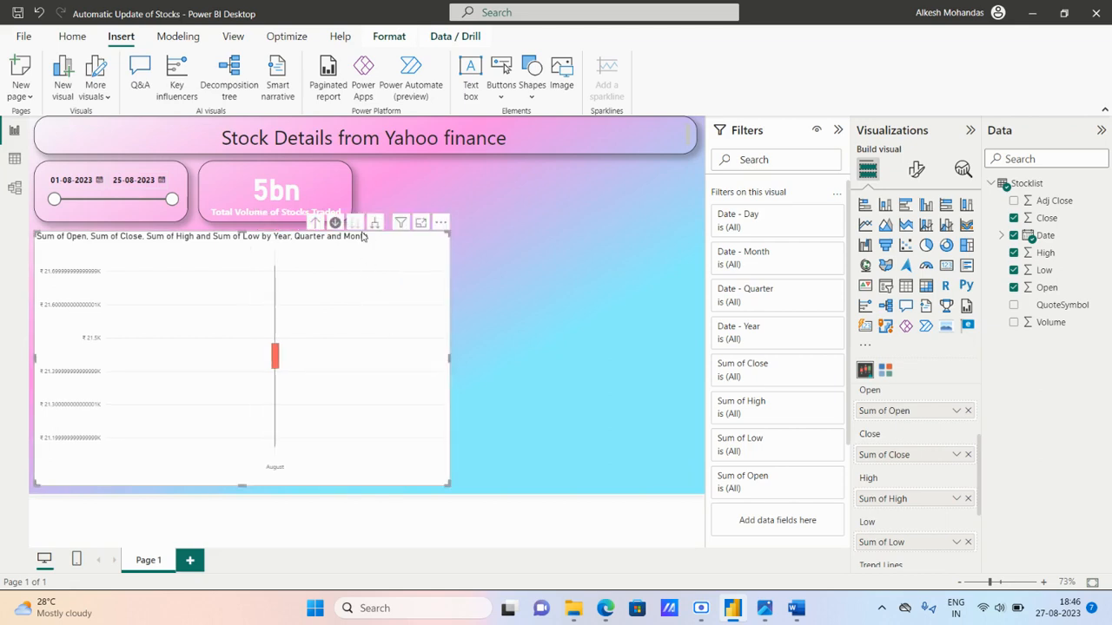
left_click(376, 225)
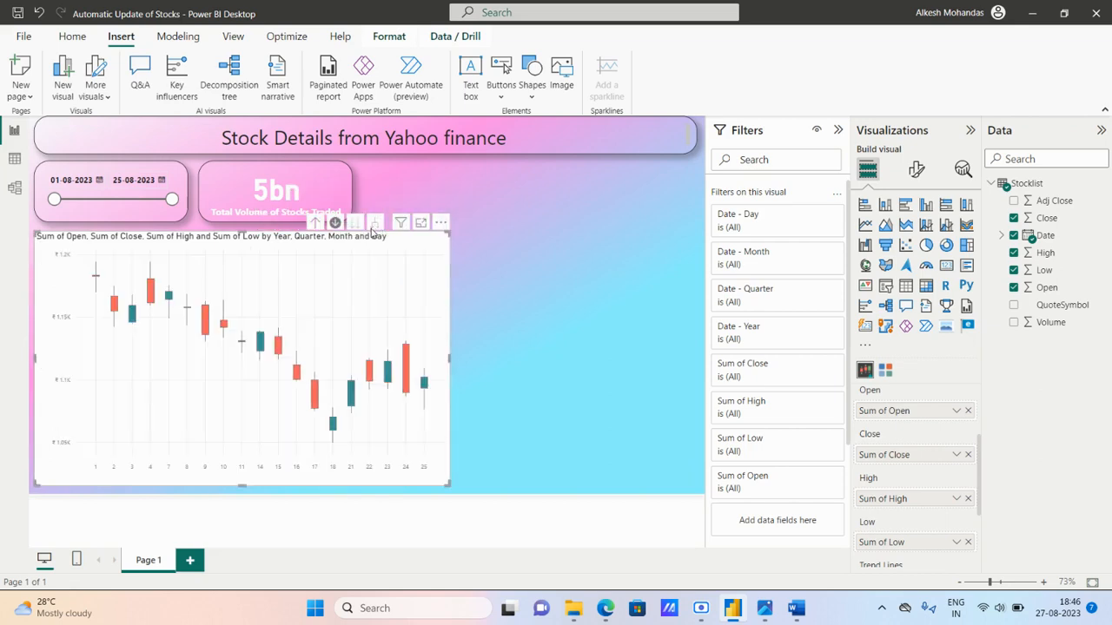
left_click(453, 361)
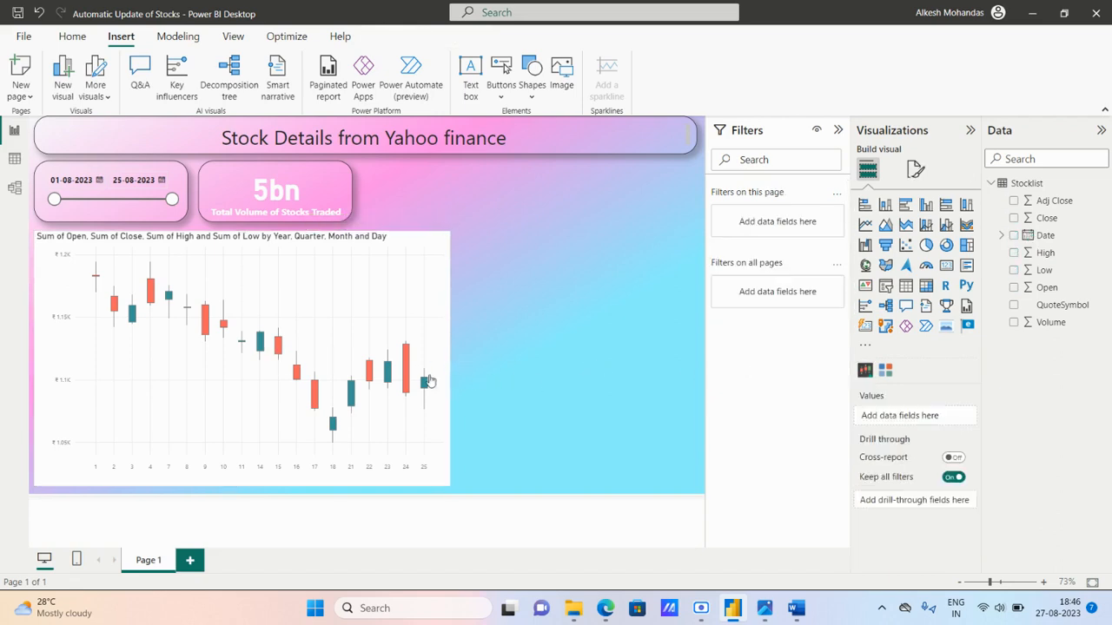
- Turn on High/Low caps in the Candles formatting of the candlestick chart
left_click(916, 170)
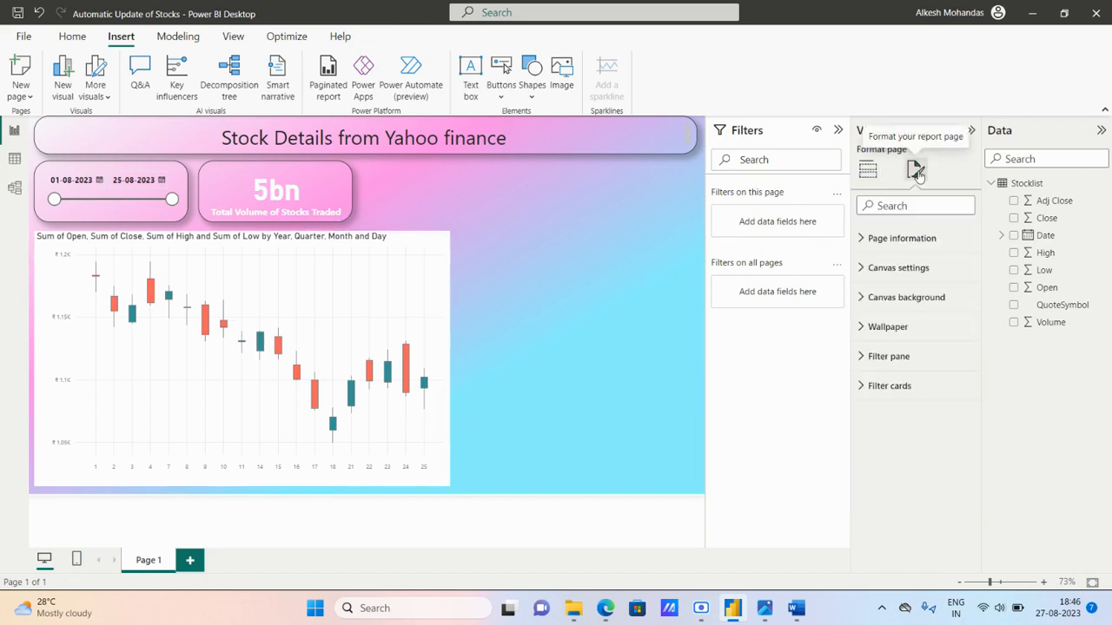
left_click(408, 277)
left_click(882, 270)
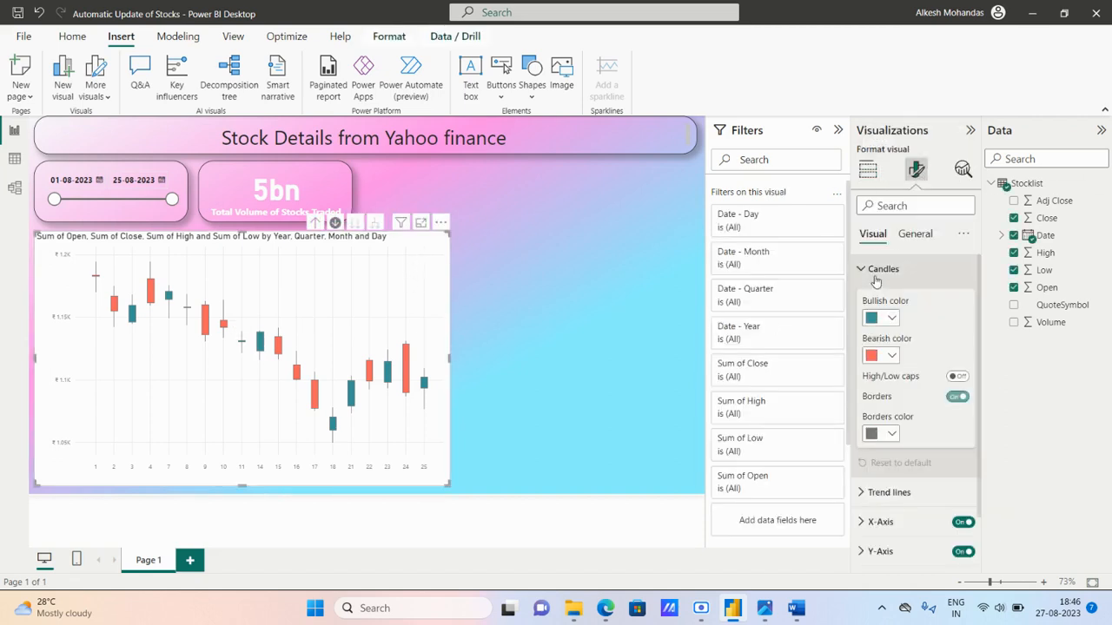
left_click(959, 377)
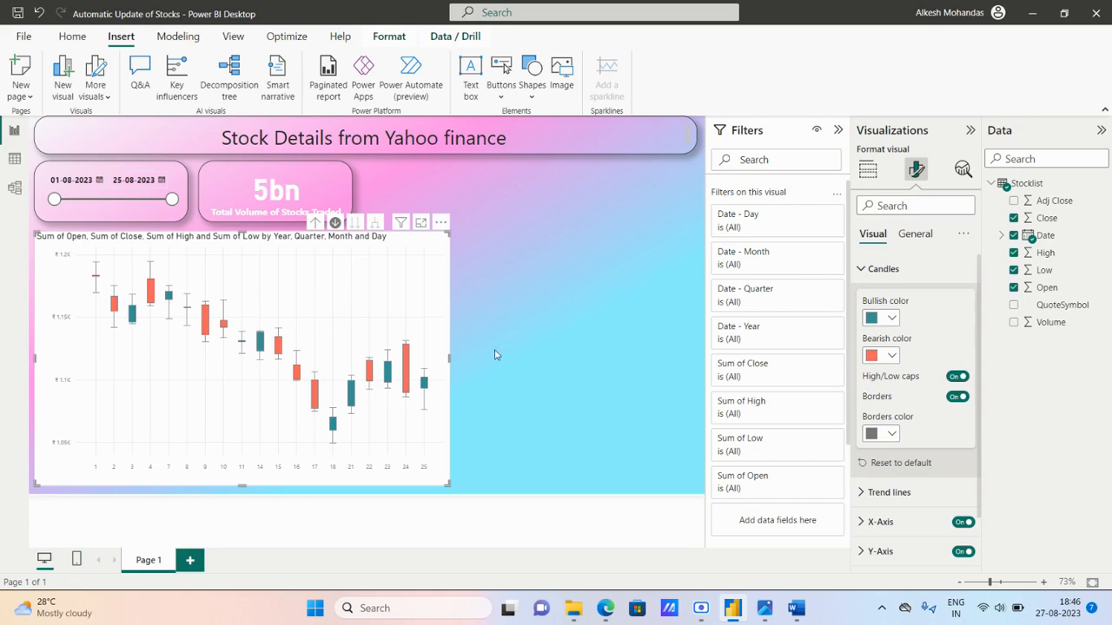
mouse_move(204, 329)
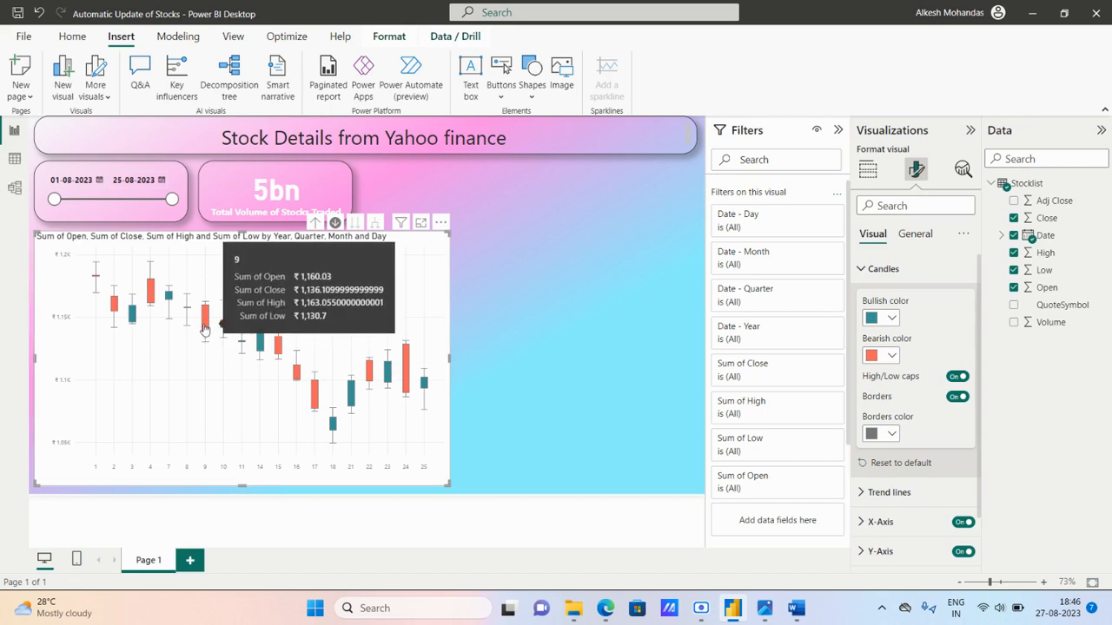
mouse_move(150, 298)
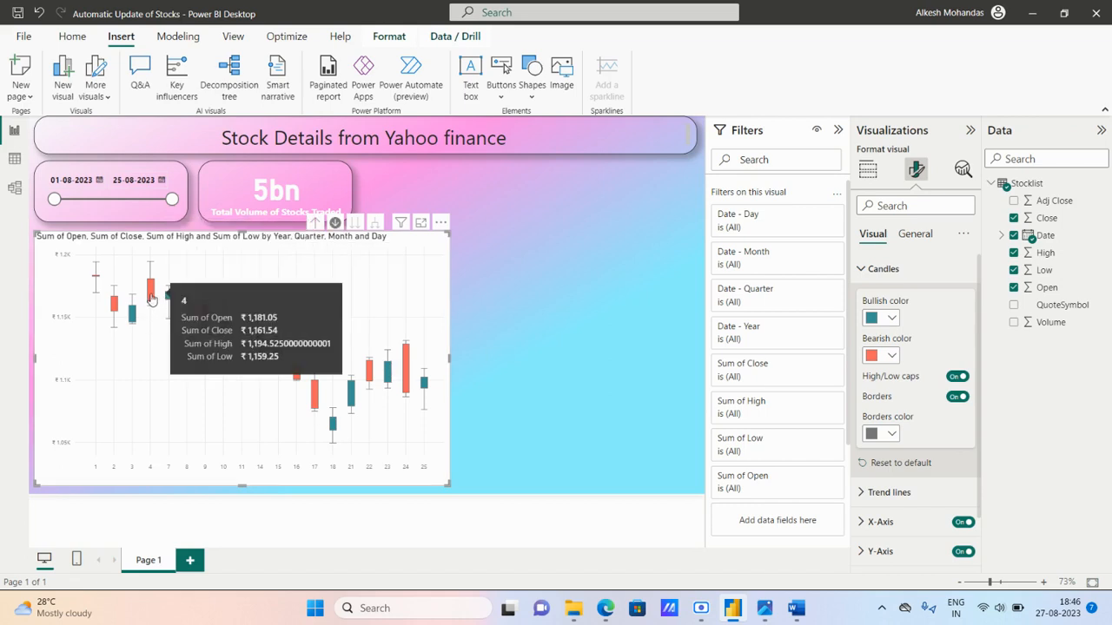
mouse_move(113, 306)
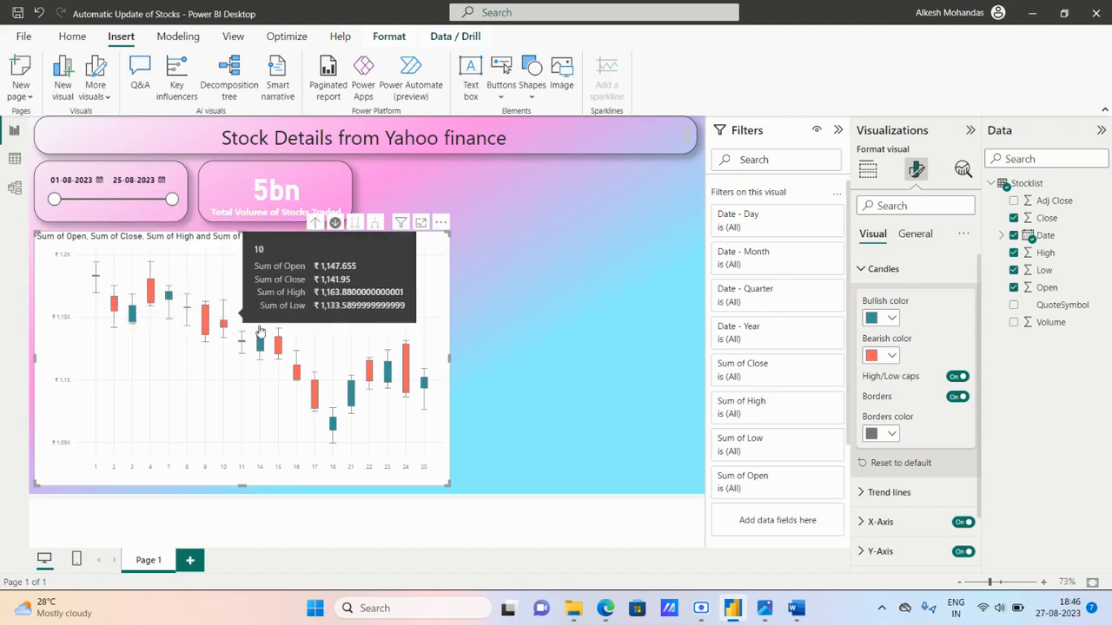
- Narrow the candlestick chart slightly at its outer edge beyond the volume card and turn off its background
mouse_move(261, 292)
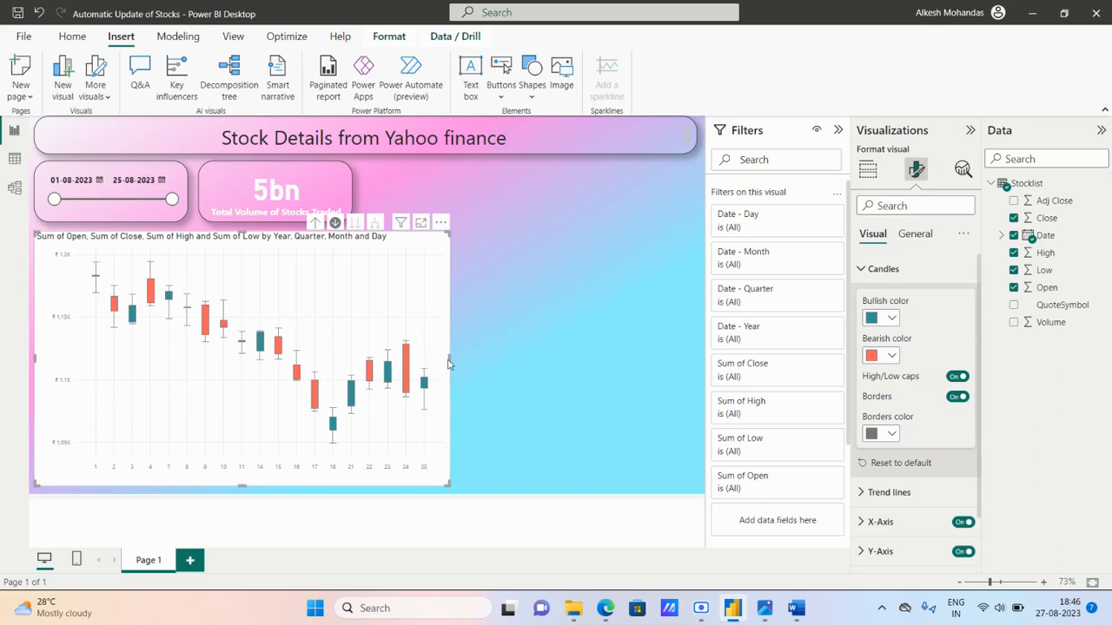
left_click_drag(448, 358, 430, 359)
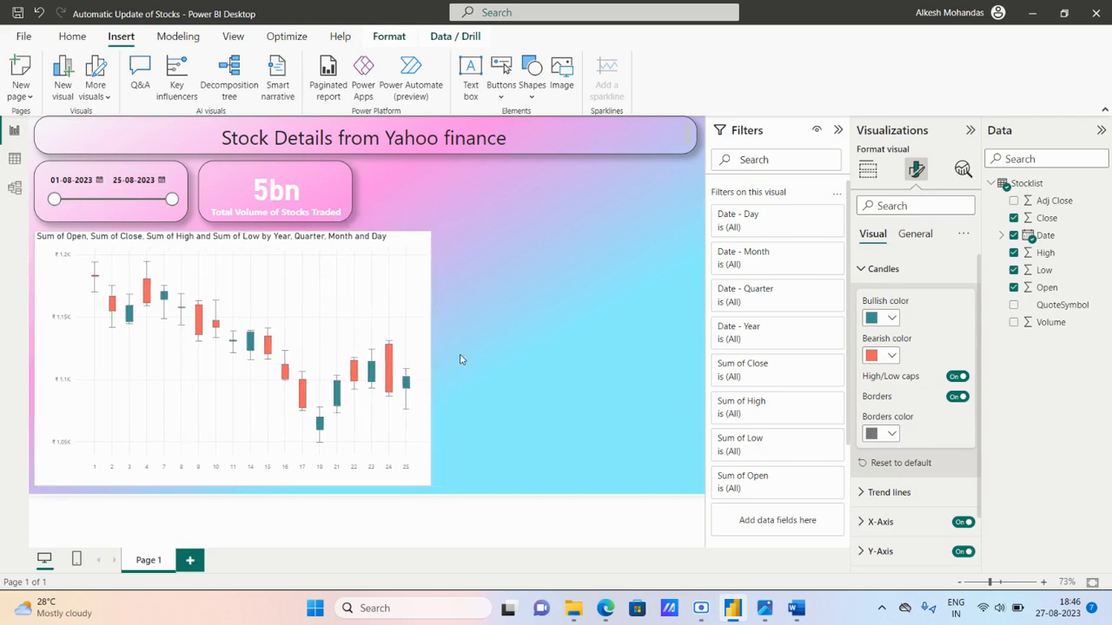
left_click(895, 269)
left_click(914, 235)
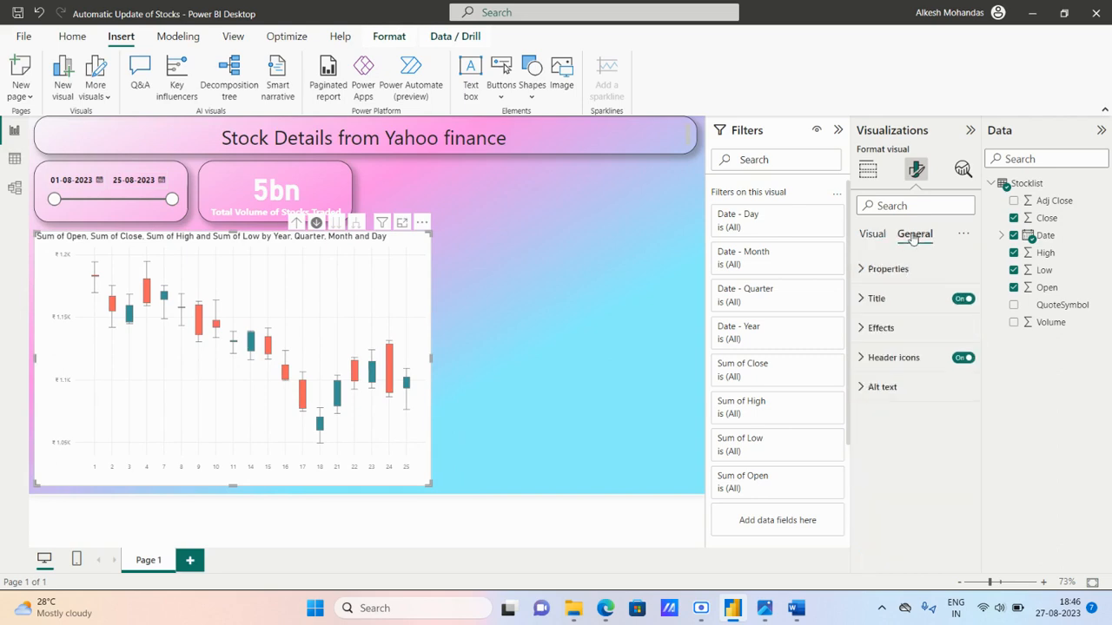
left_click(886, 329)
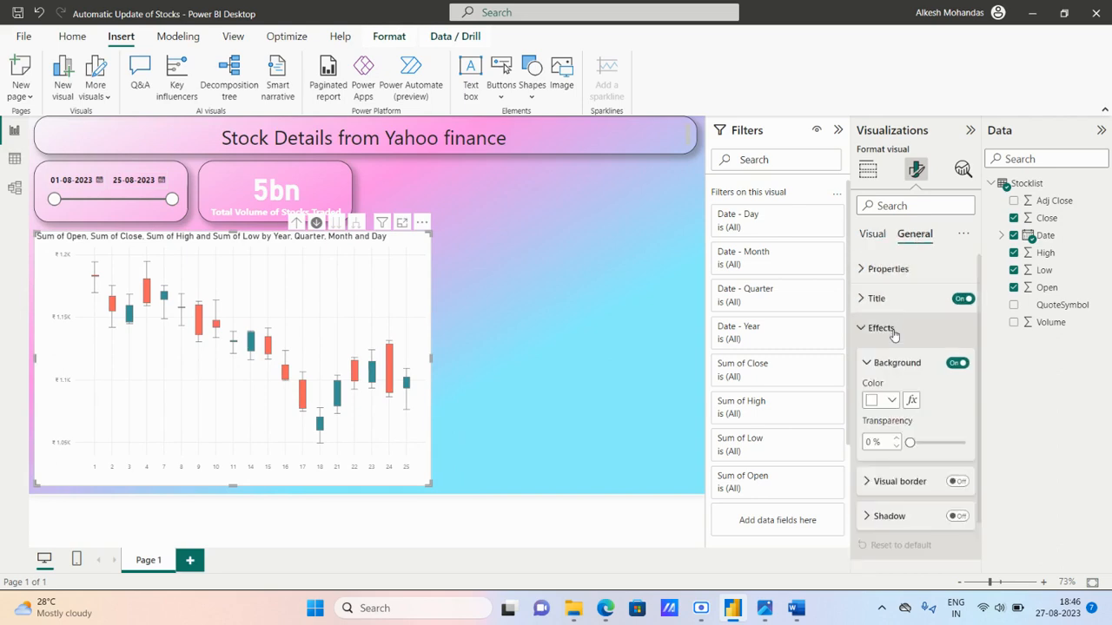
left_click(957, 363)
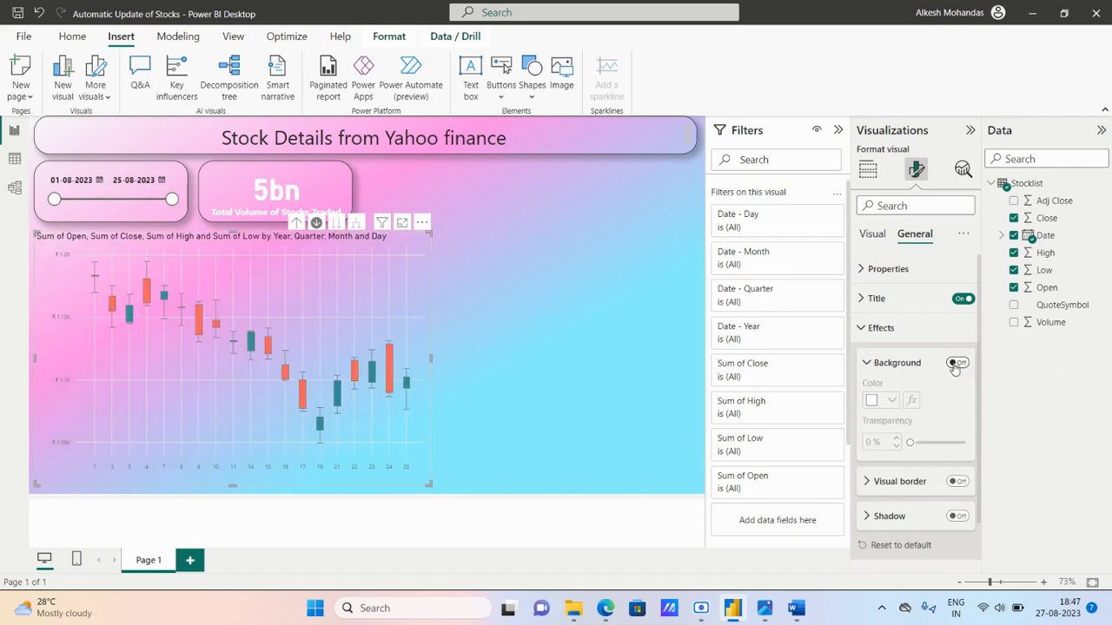
left_click(912, 366)
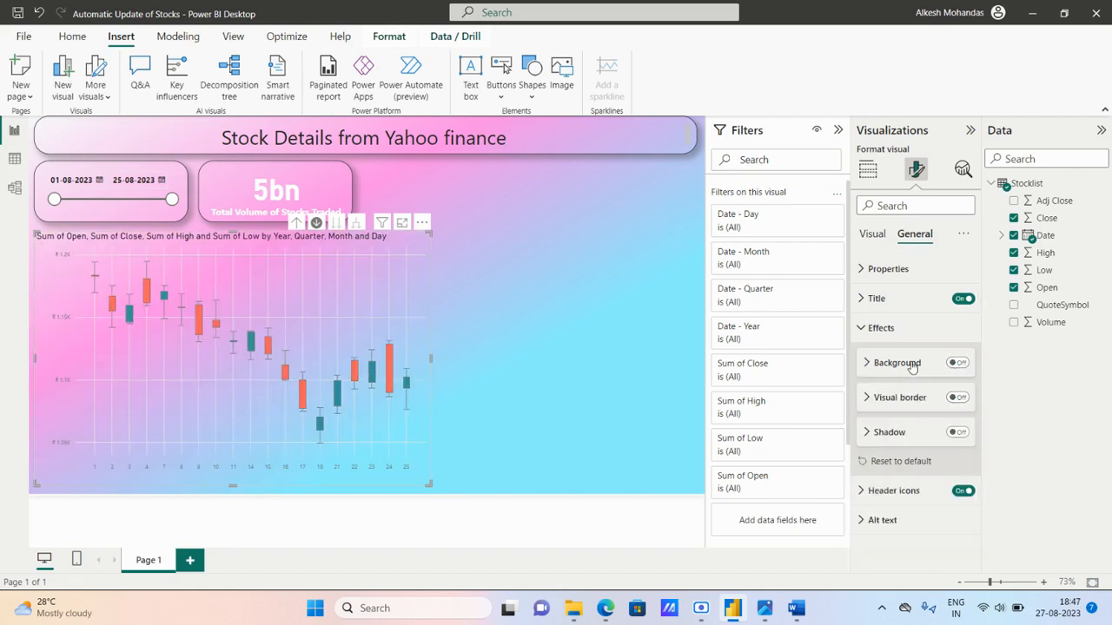
- Give the candlestick chart a black visual border with 28 px rounded corners and turn on its shadow
left_click(958, 397)
left_click(913, 398)
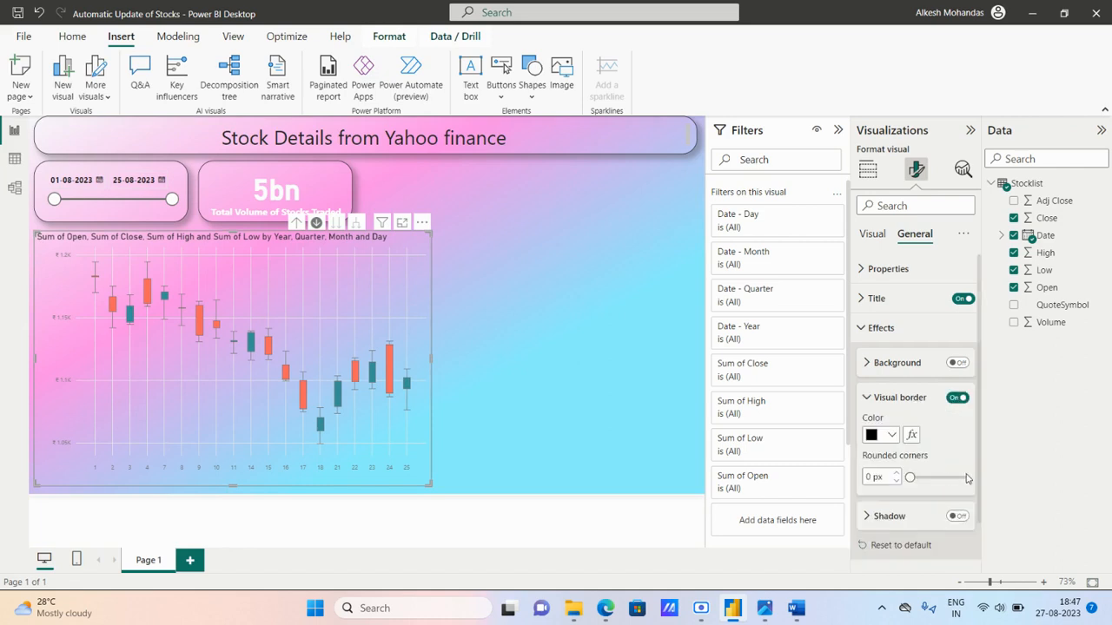
left_click(962, 478)
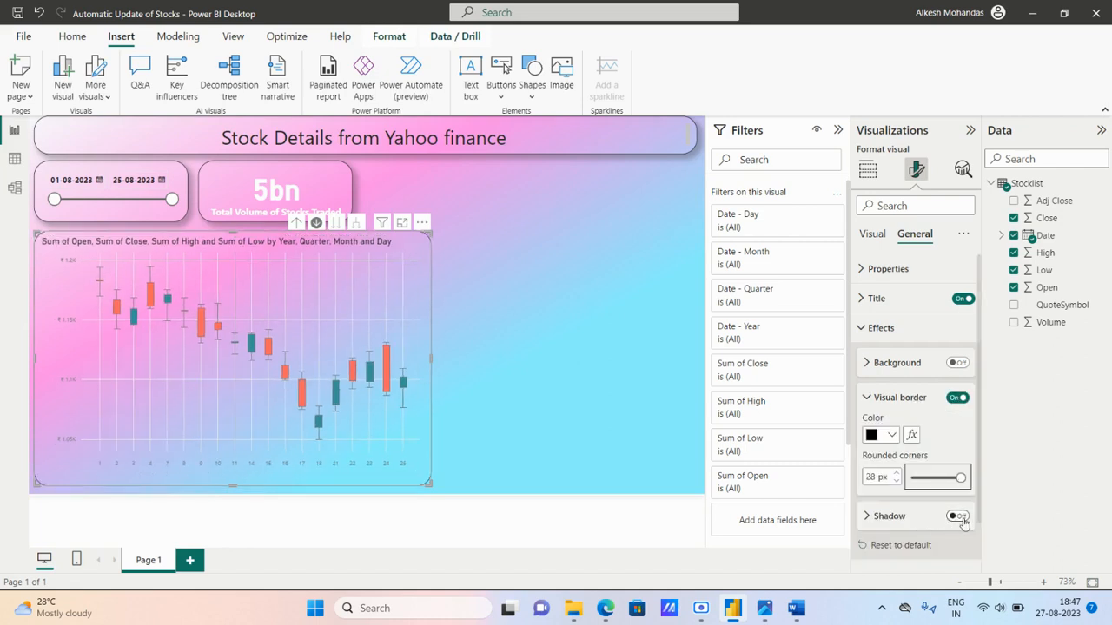
left_click(962, 517)
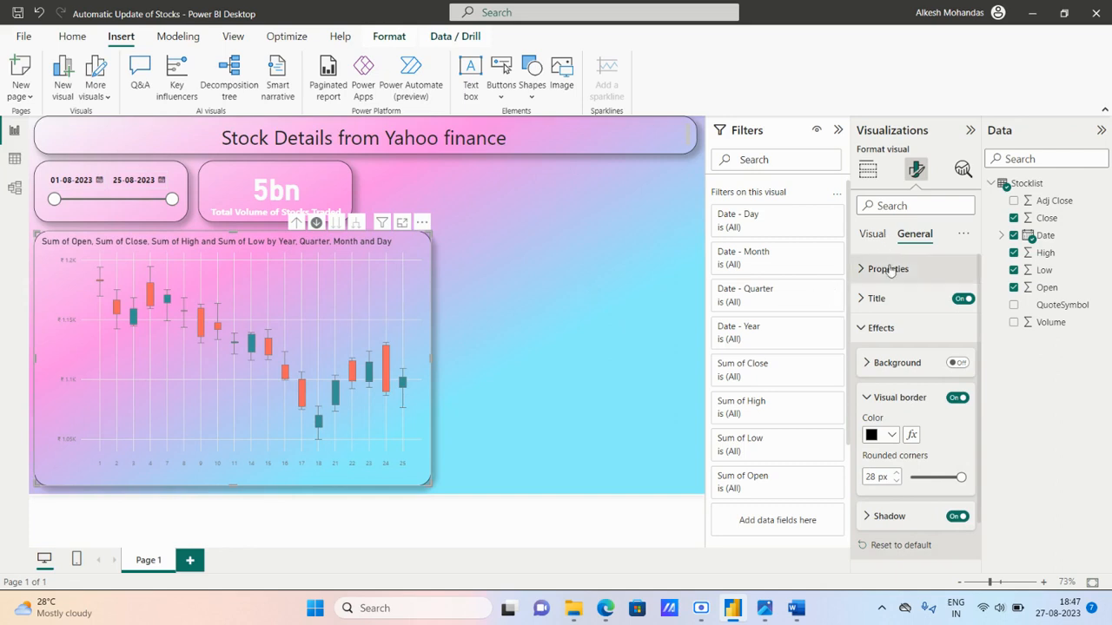
left_click(880, 328)
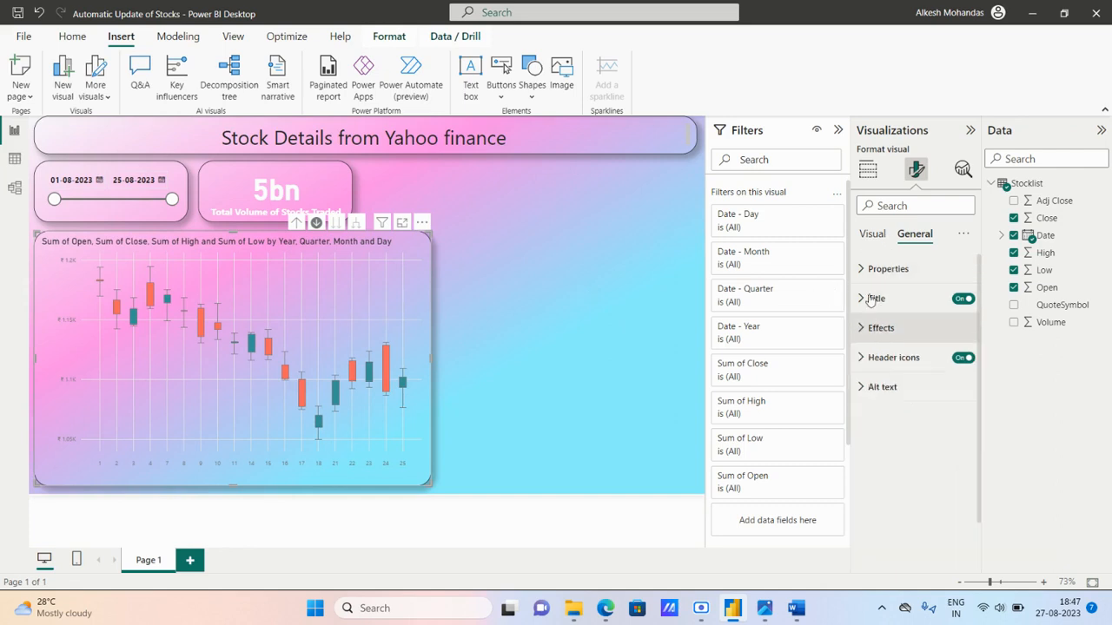
- Open the X-Axis formatting options of the candlestick chart, down to the gridline, text size and font settings
left_click(871, 235)
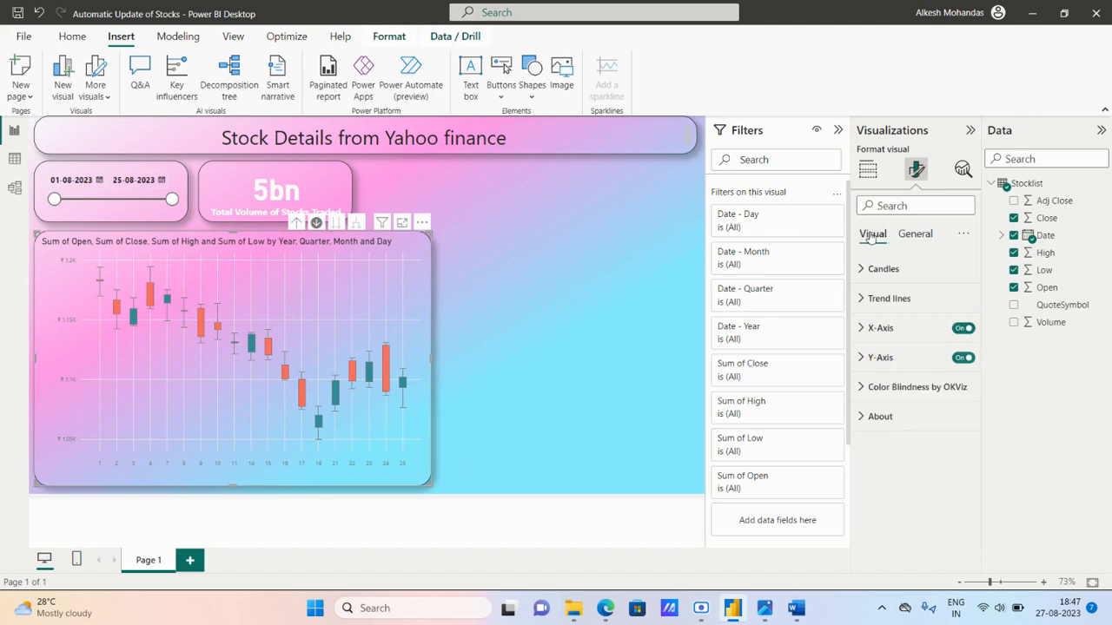
left_click(880, 328)
scroll(904, 347, "down", 1)
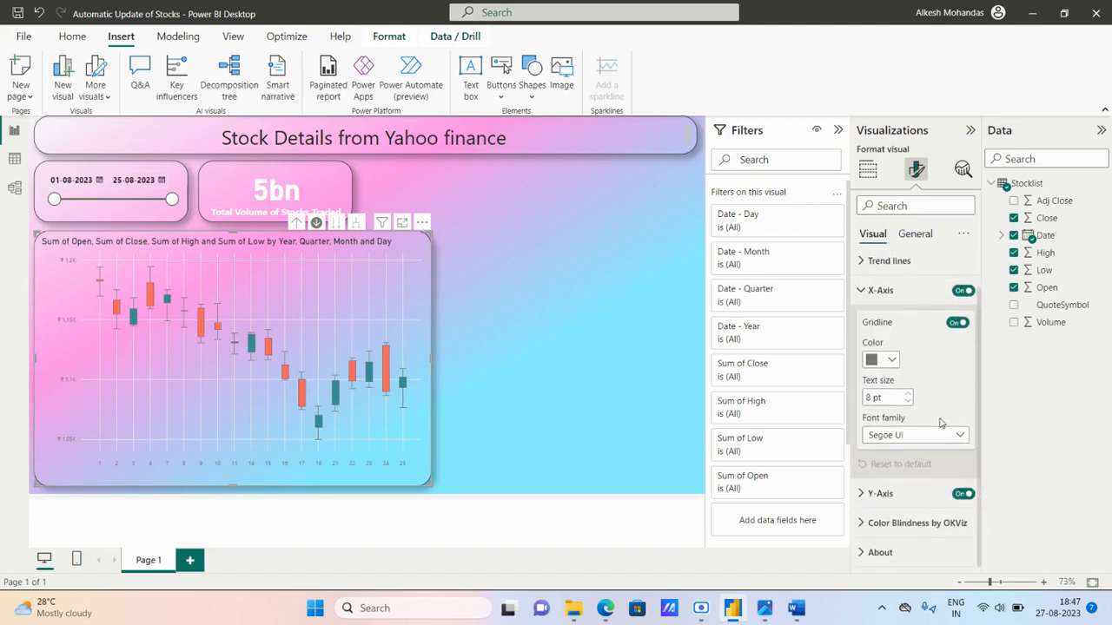
- Set the candlestick chart's X-axis color to white (#FFFFFF)
left_click(888, 361)
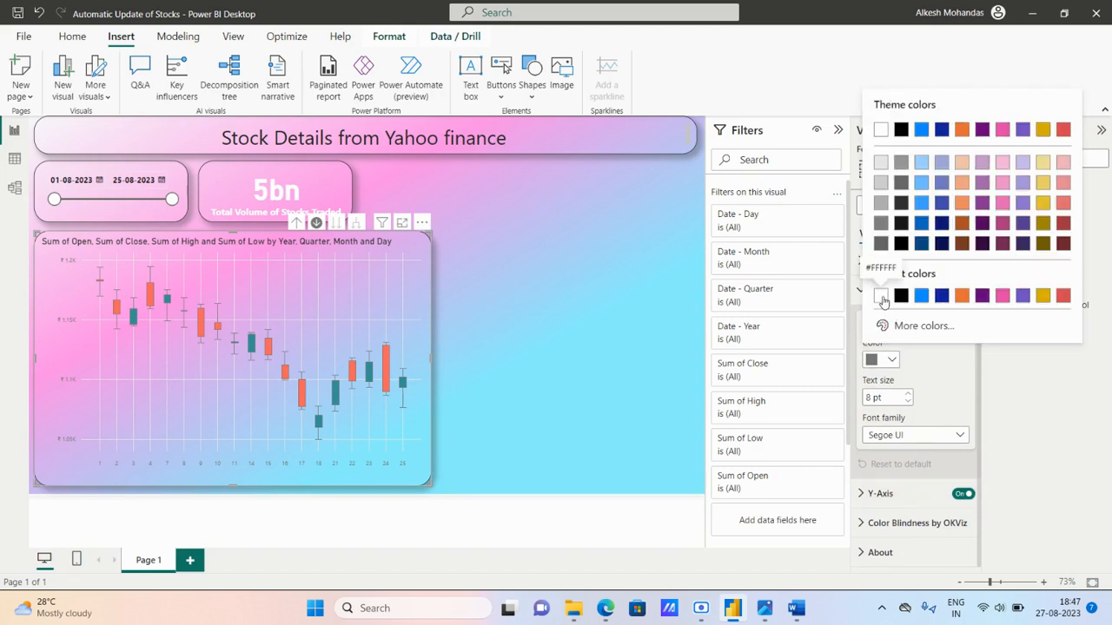
left_click(882, 297)
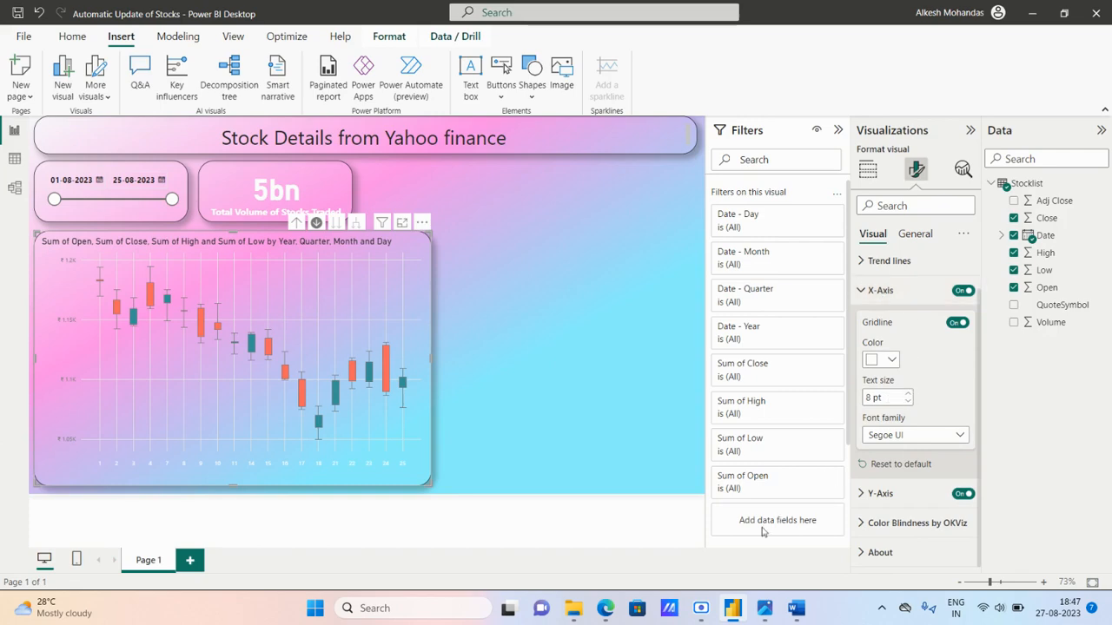
- Switch to the Stock Quote as text notes in Word and review the formatting values listed for the visuals
left_click(796, 608)
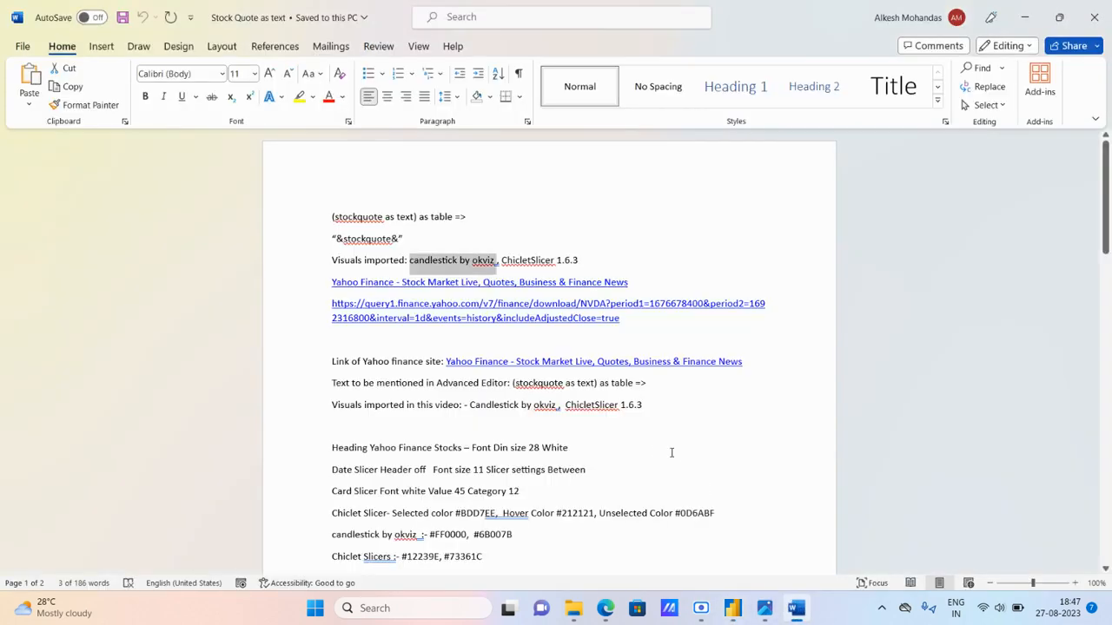
scroll(660, 449, "down", 2)
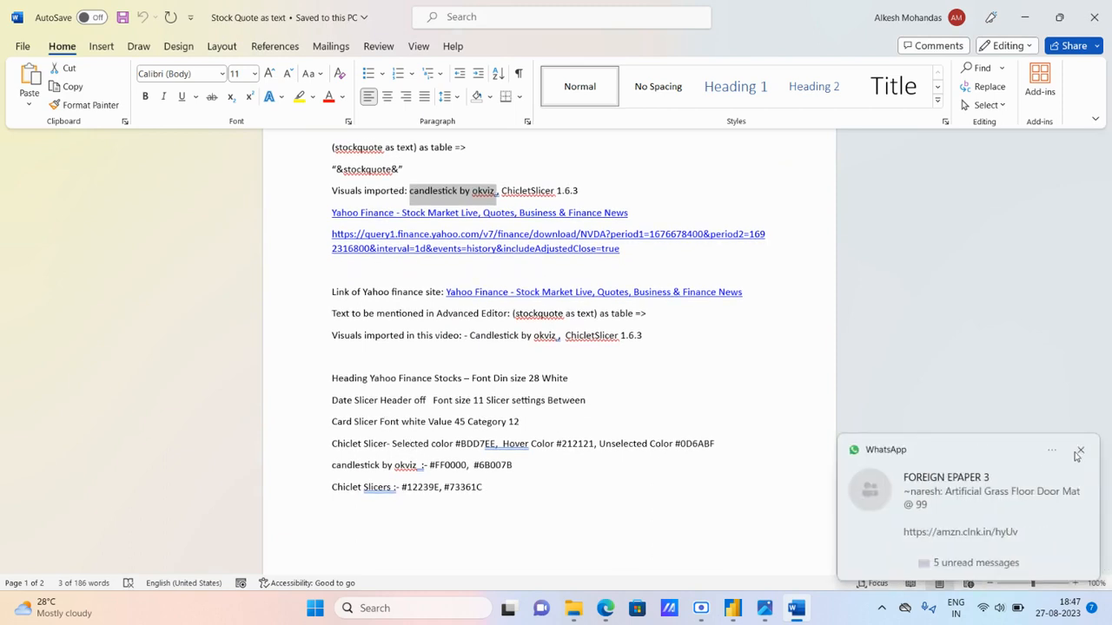
left_click(1080, 452)
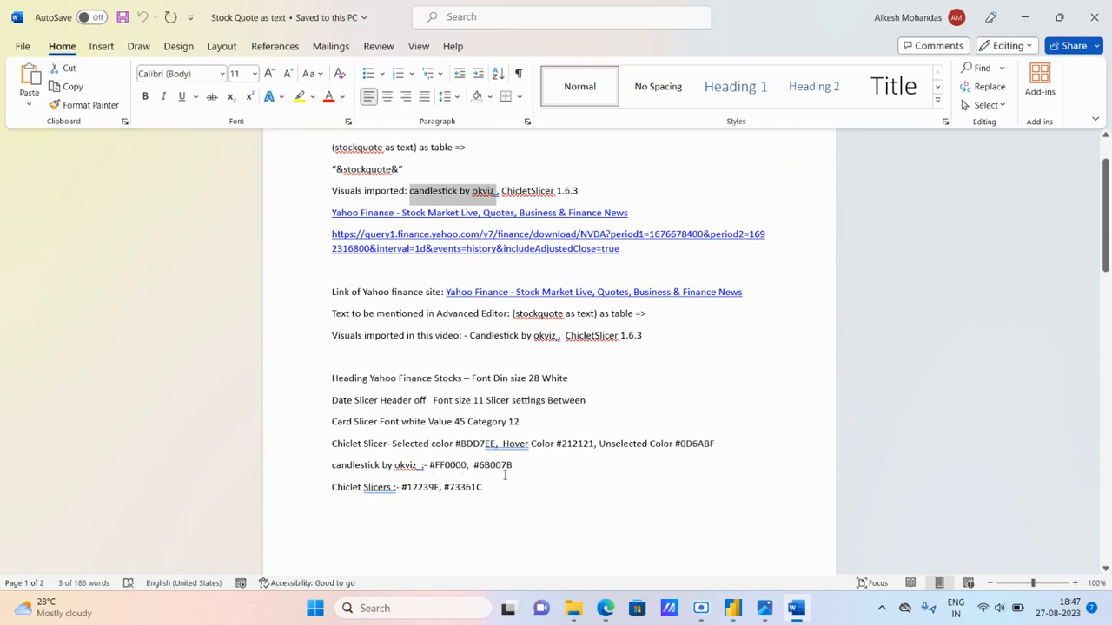
left_click(739, 610)
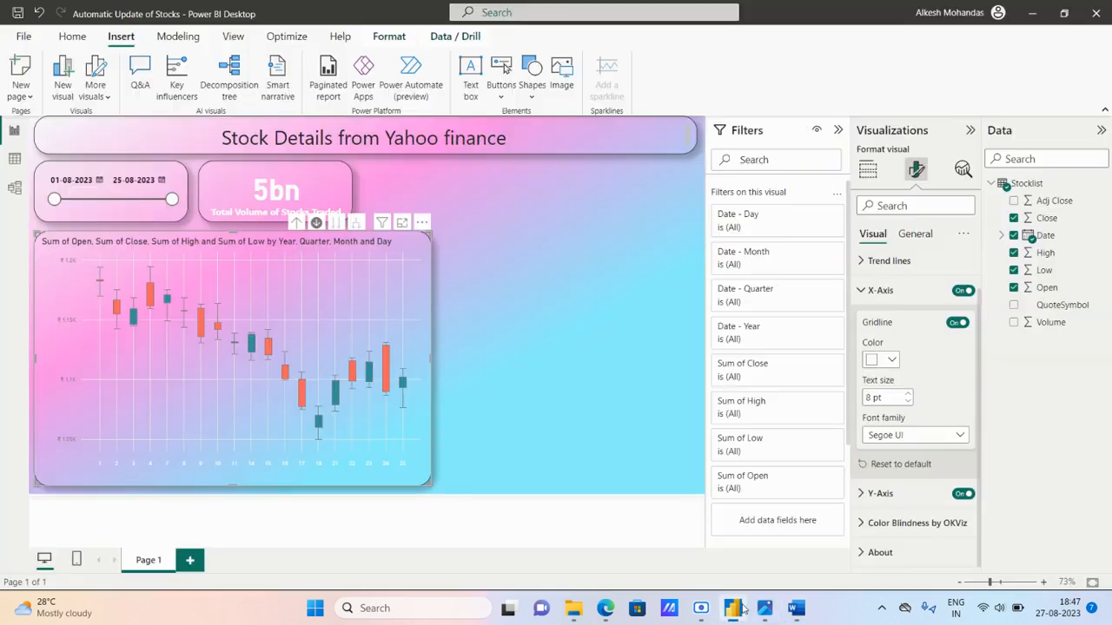
- Set the candlestick chart's X-axis text size to 14 pt
left_click(908, 393)
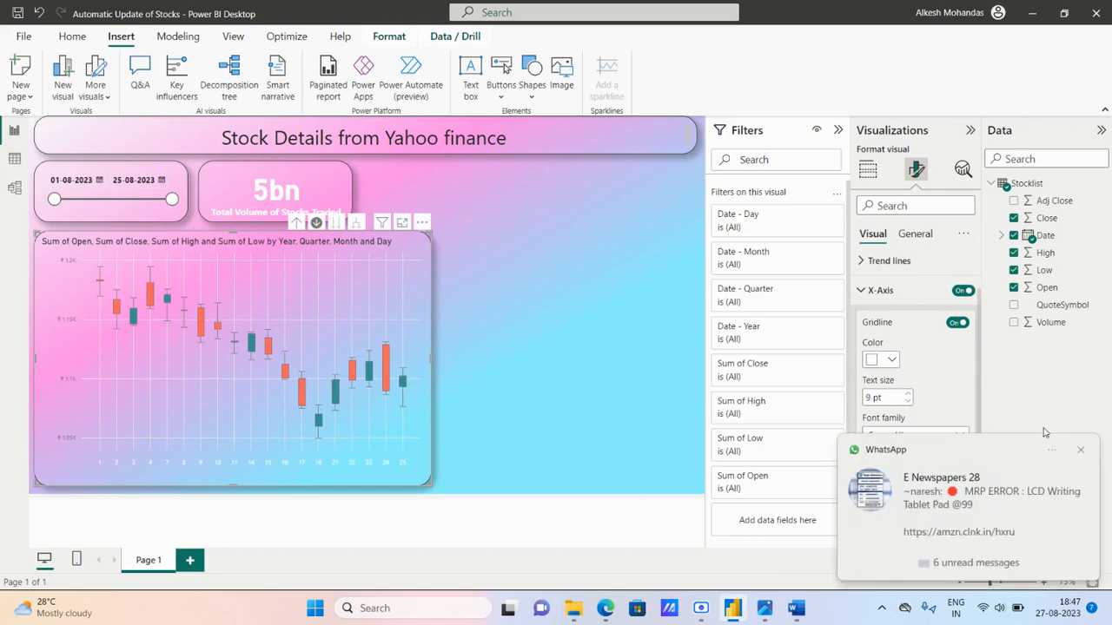
left_click(1082, 451)
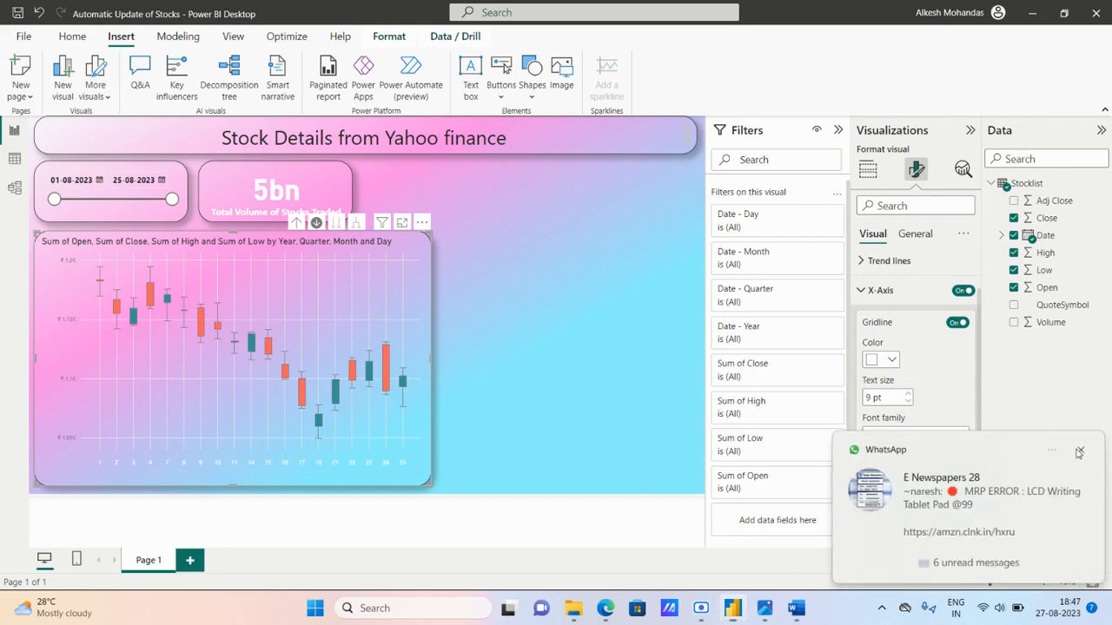
left_click(909, 401)
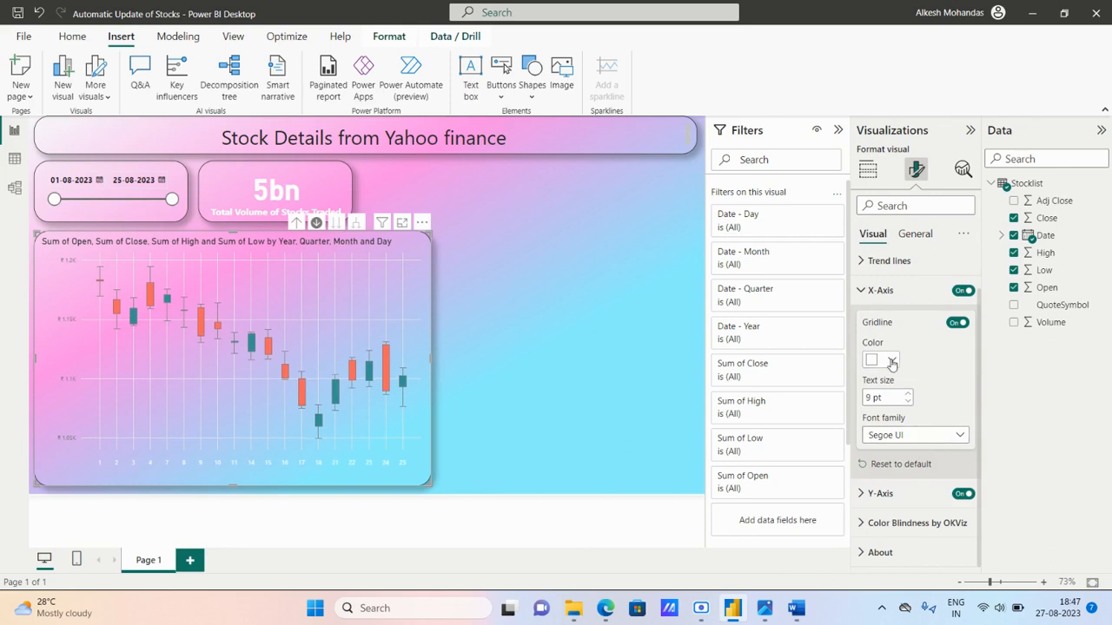
scroll(894, 369, "up", 1)
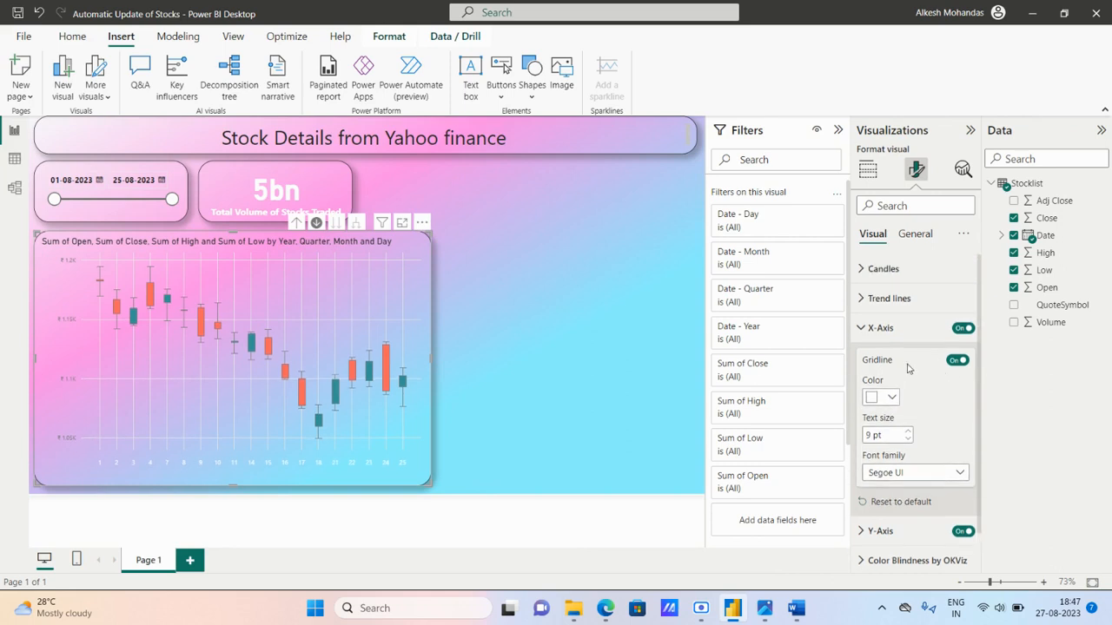
left_click(902, 339)
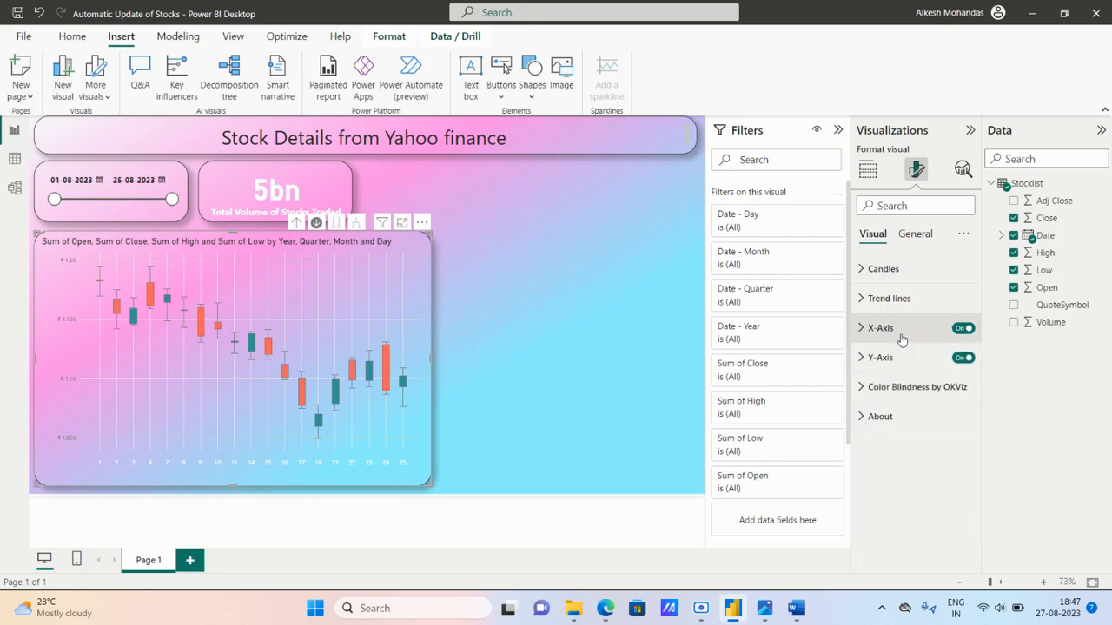
left_click(902, 337)
scroll(932, 409, "down", 1)
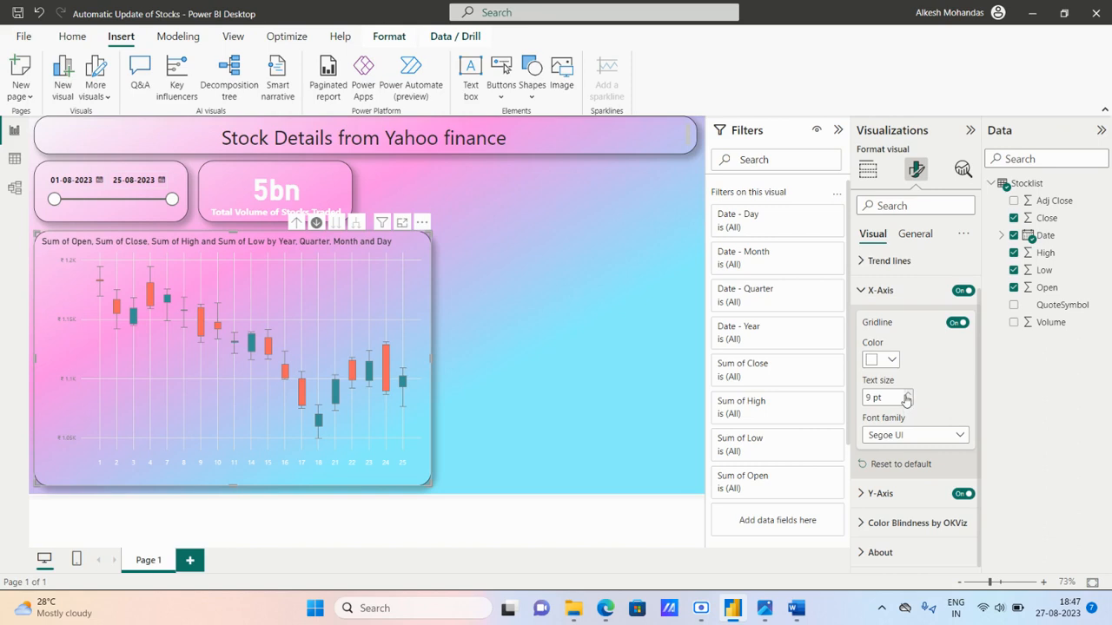
left_click(906, 394)
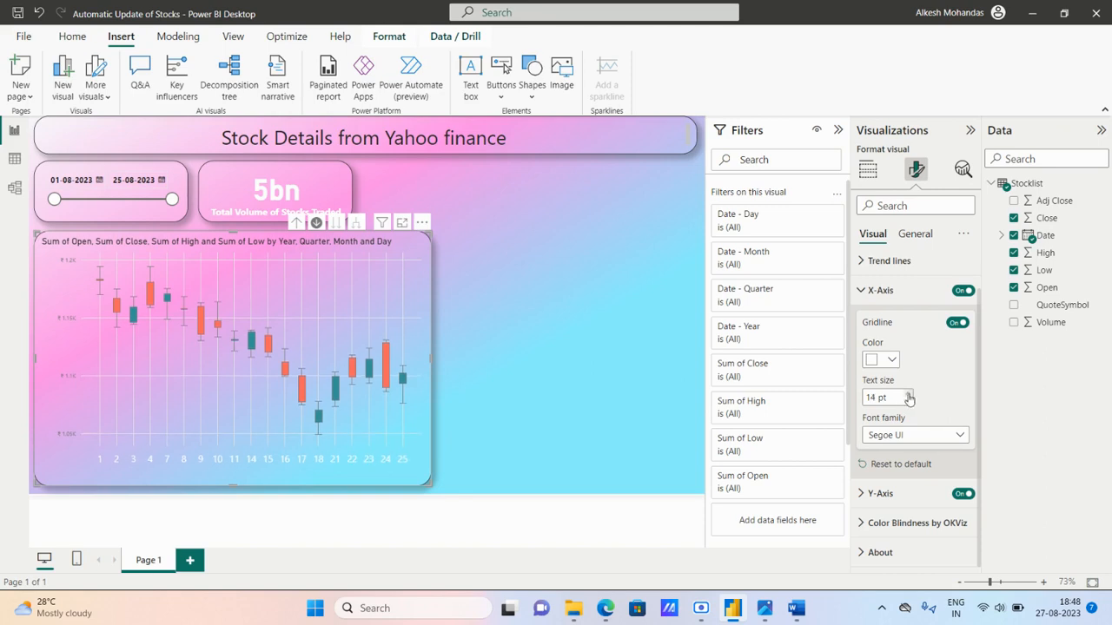
- Switch to the published Yahoo Finance Stocks report in Edge and examine its candlestick chart for comparison
mouse_move(605, 608)
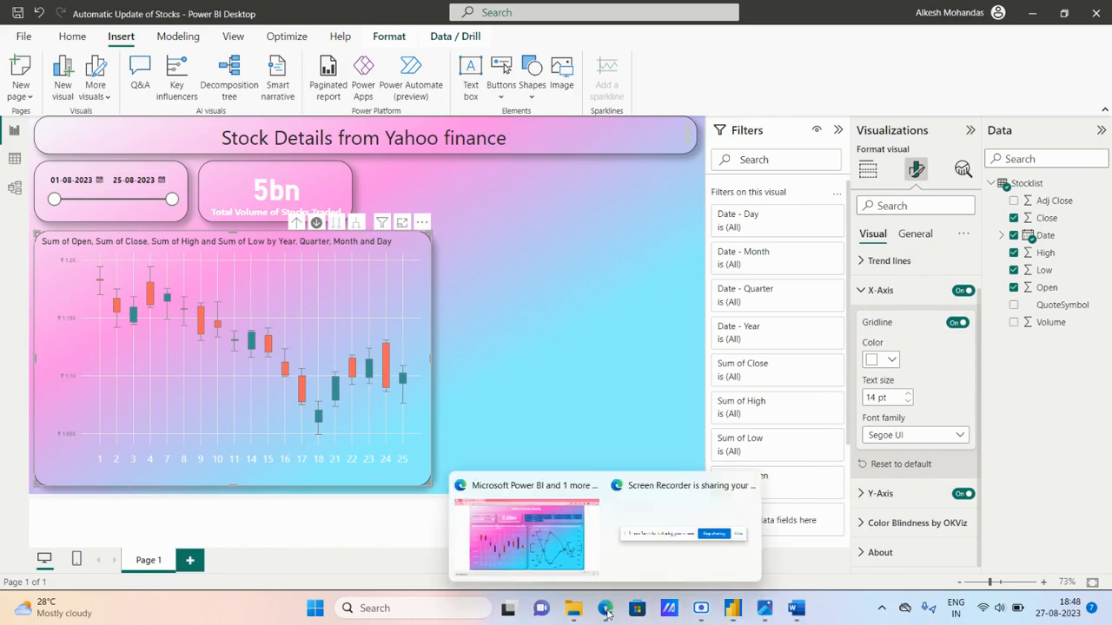
left_click(532, 504)
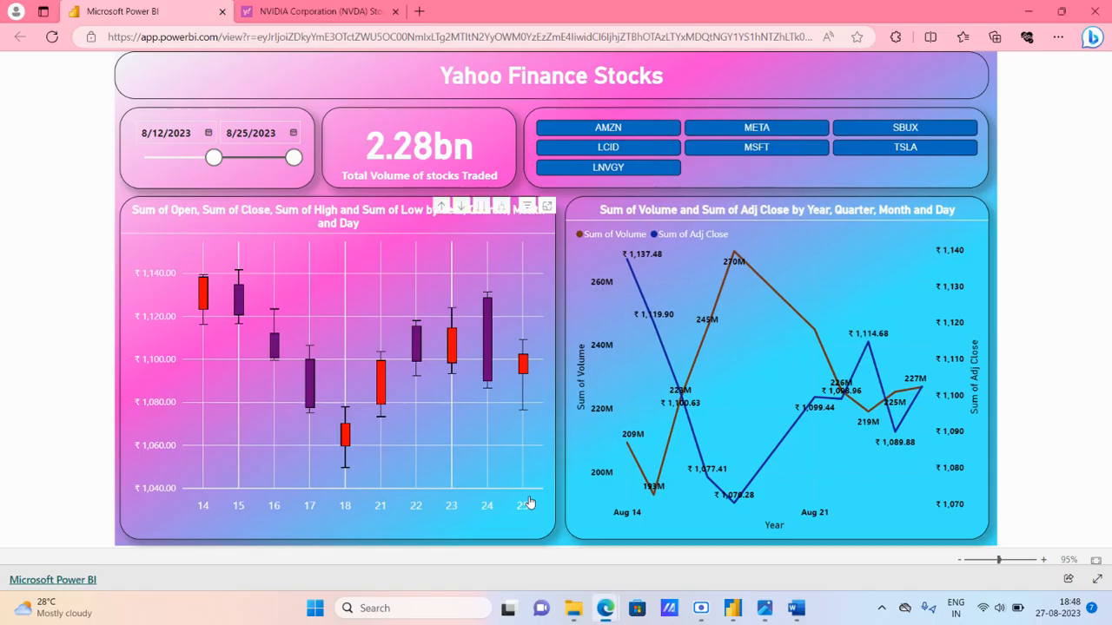
left_click(735, 608)
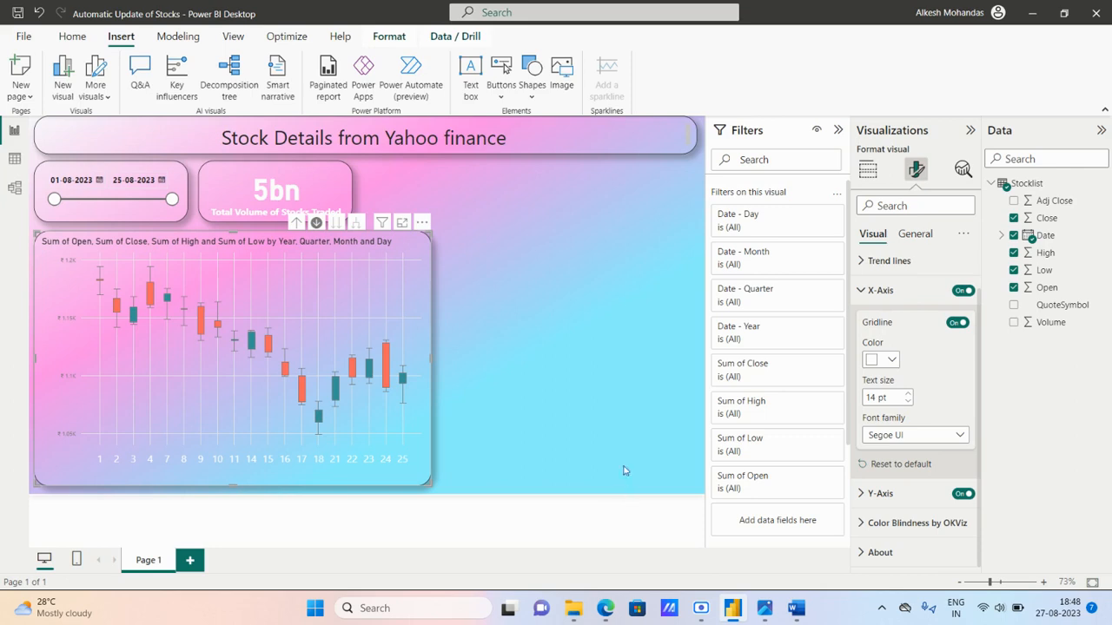
- Set the candlestick chart's Y-axis color to white and its text size to 11 pt
left_click(882, 292)
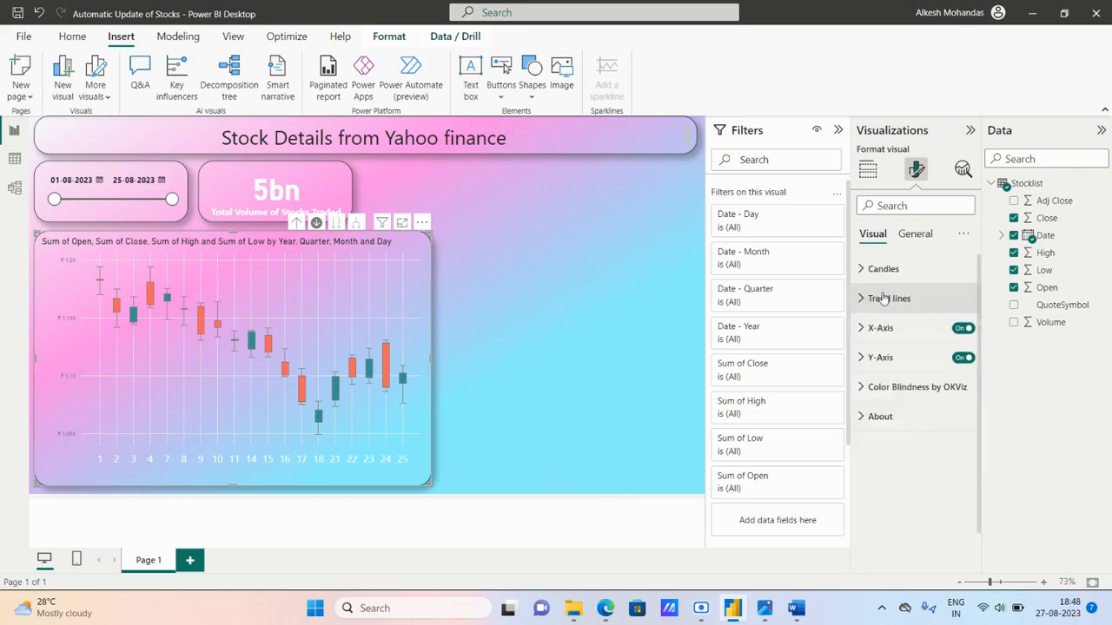
left_click(882, 358)
scroll(912, 400, "down", 4)
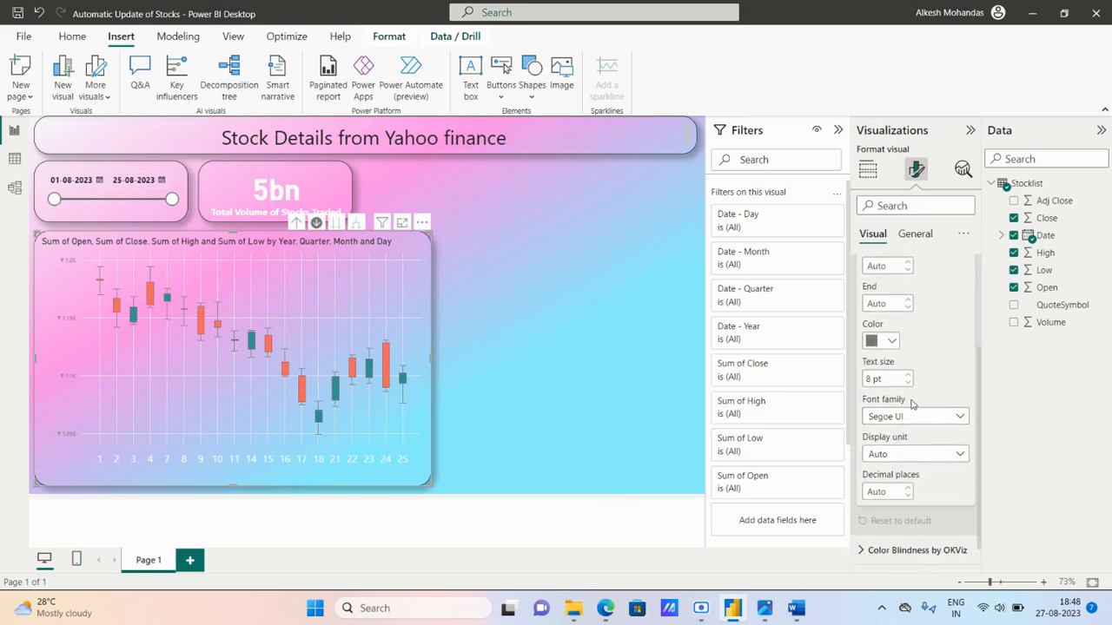
scroll(912, 402, "up", 1)
left_click(892, 388)
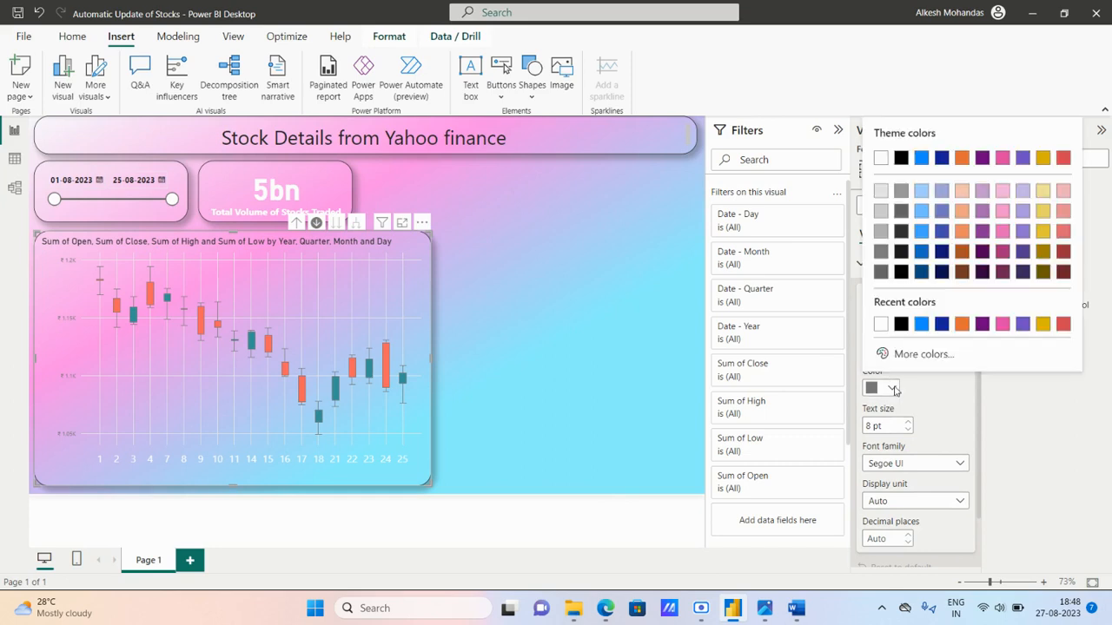
left_click(879, 325)
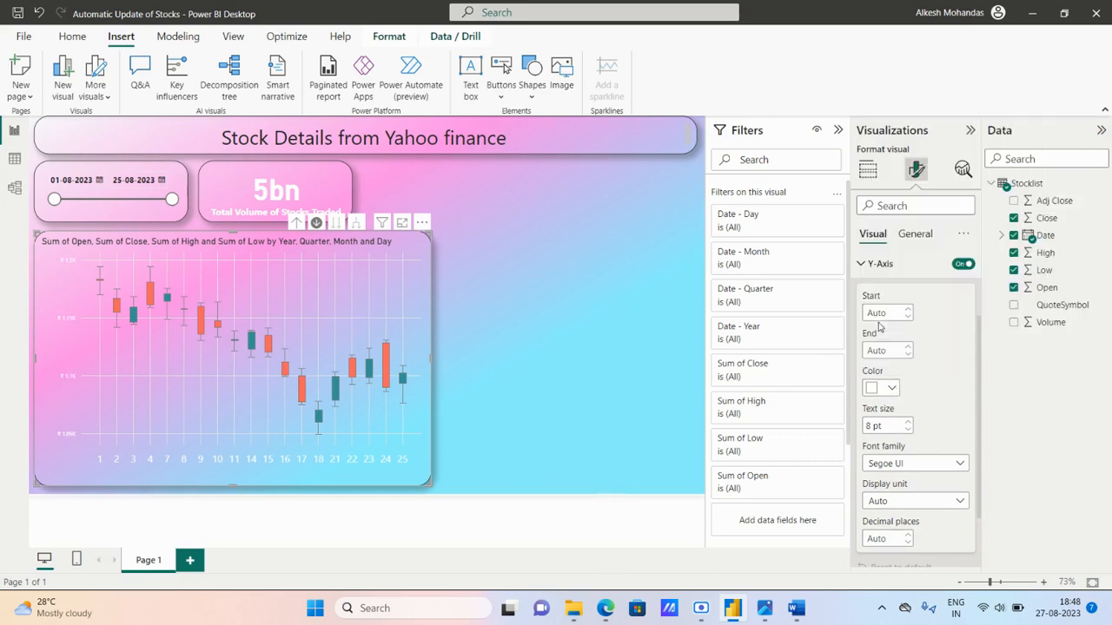
left_click(909, 423)
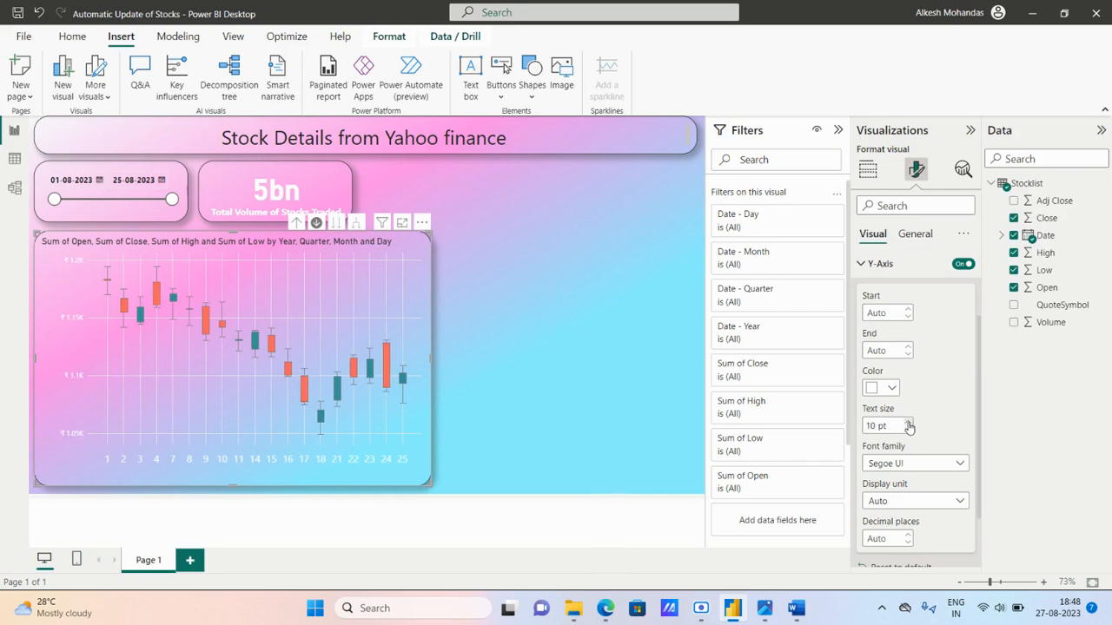
left_click(909, 422)
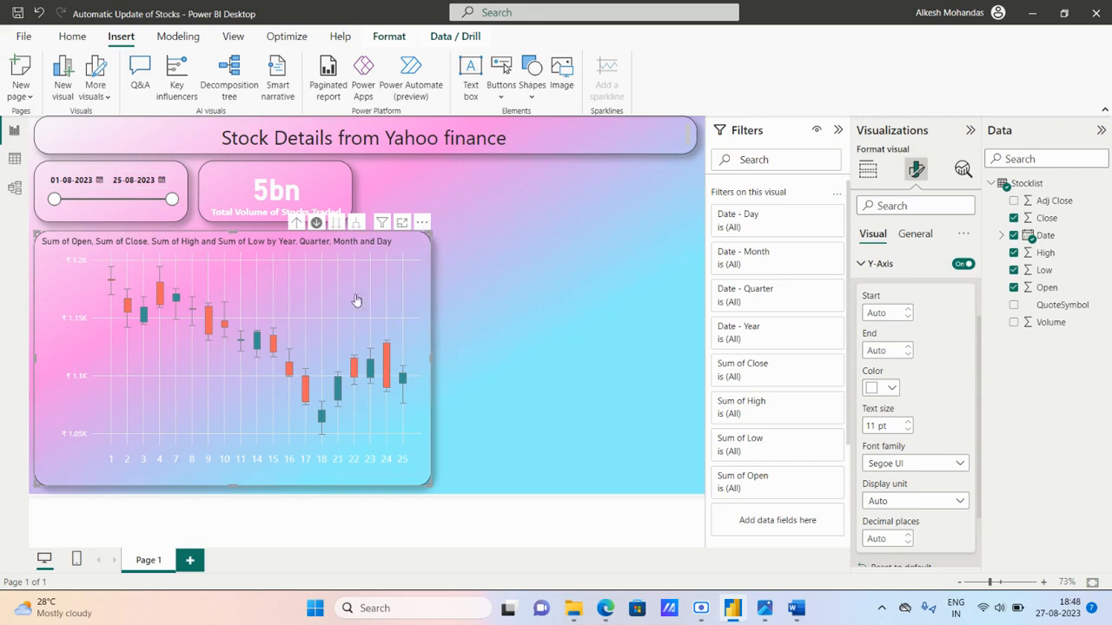
left_click(877, 267)
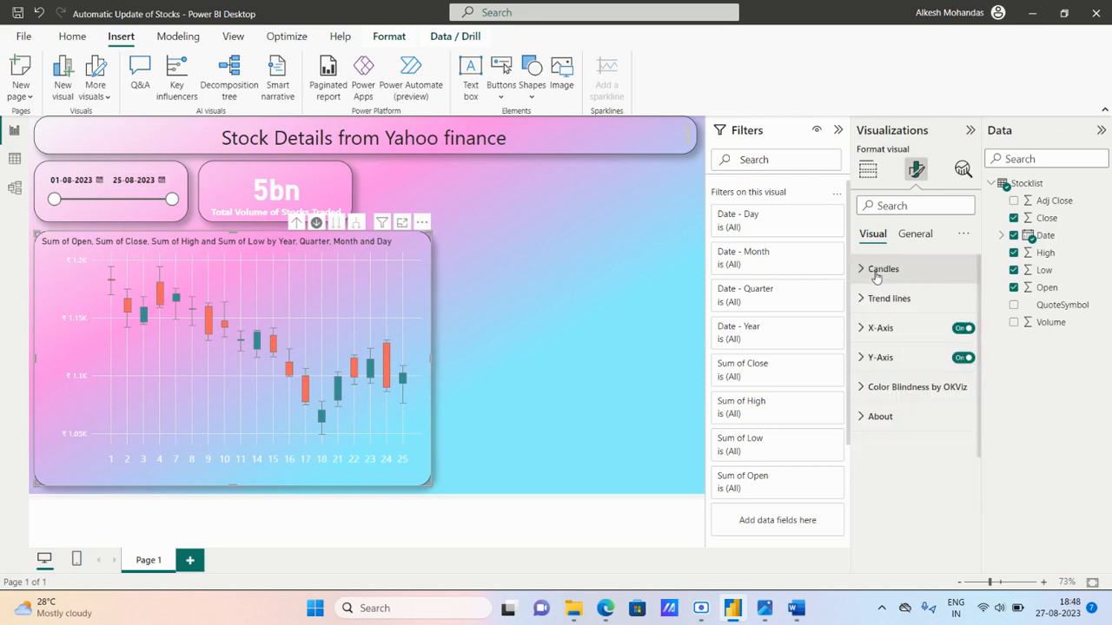
- Set the candlestick chart's title text color to white
left_click(915, 235)
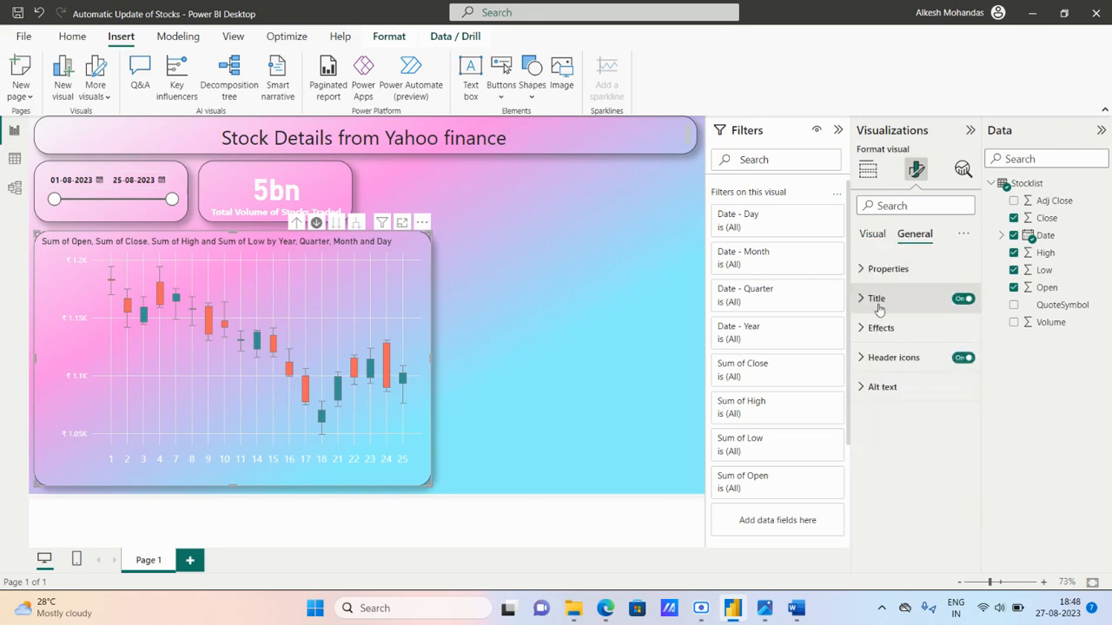
left_click(876, 299)
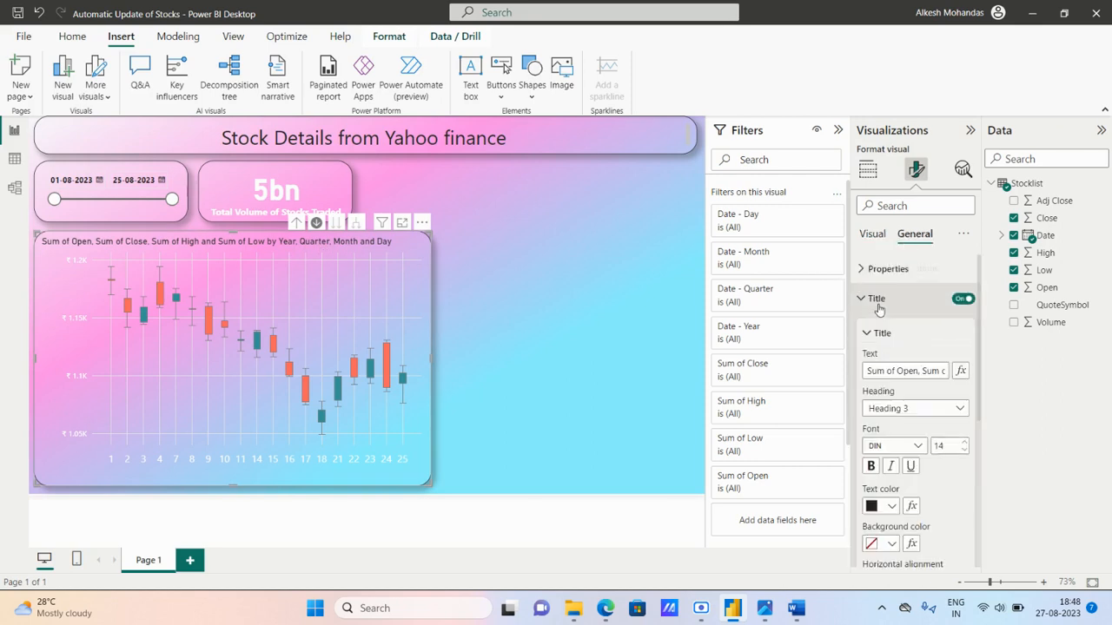
left_click(890, 508)
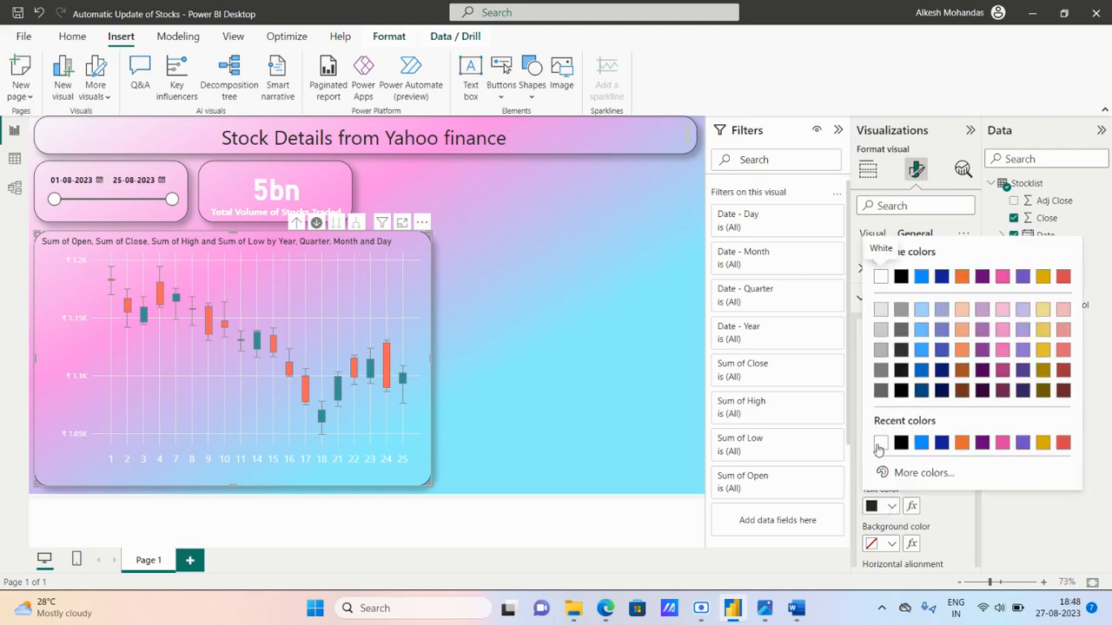
left_click(873, 266)
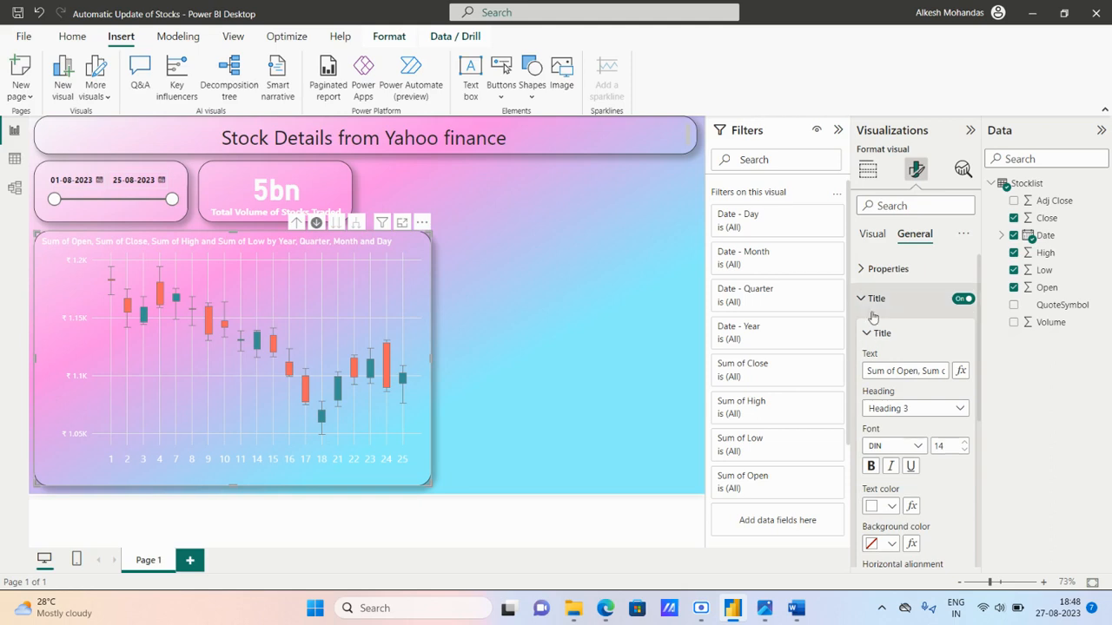
- Turn on the divider under the candlestick chart's title and color it white
scroll(895, 424, "down", 3)
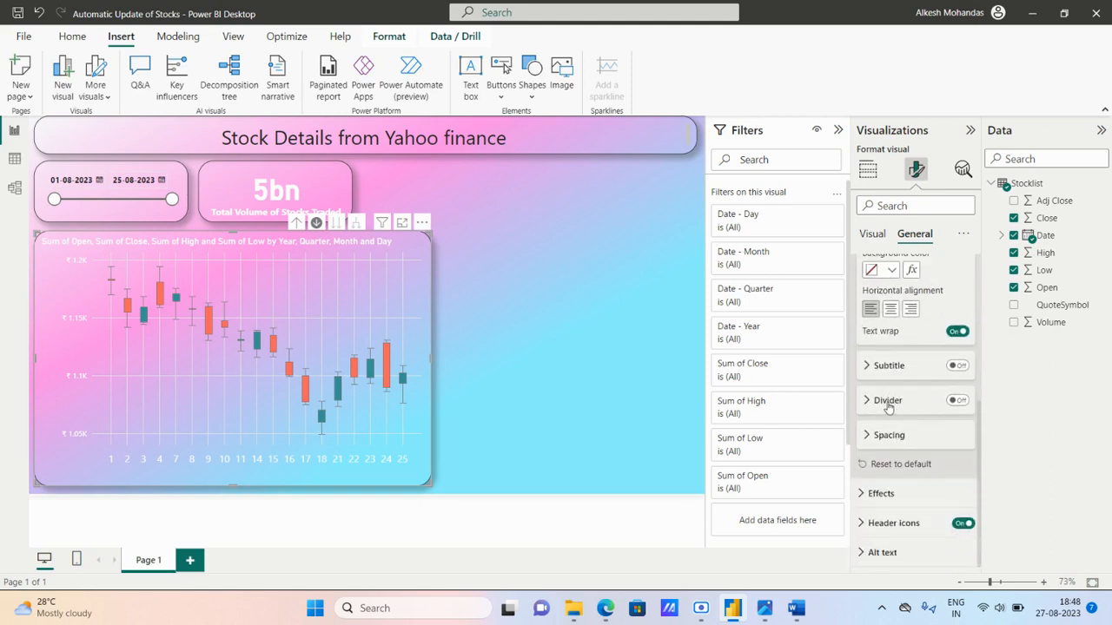
left_click(959, 401)
left_click(906, 411)
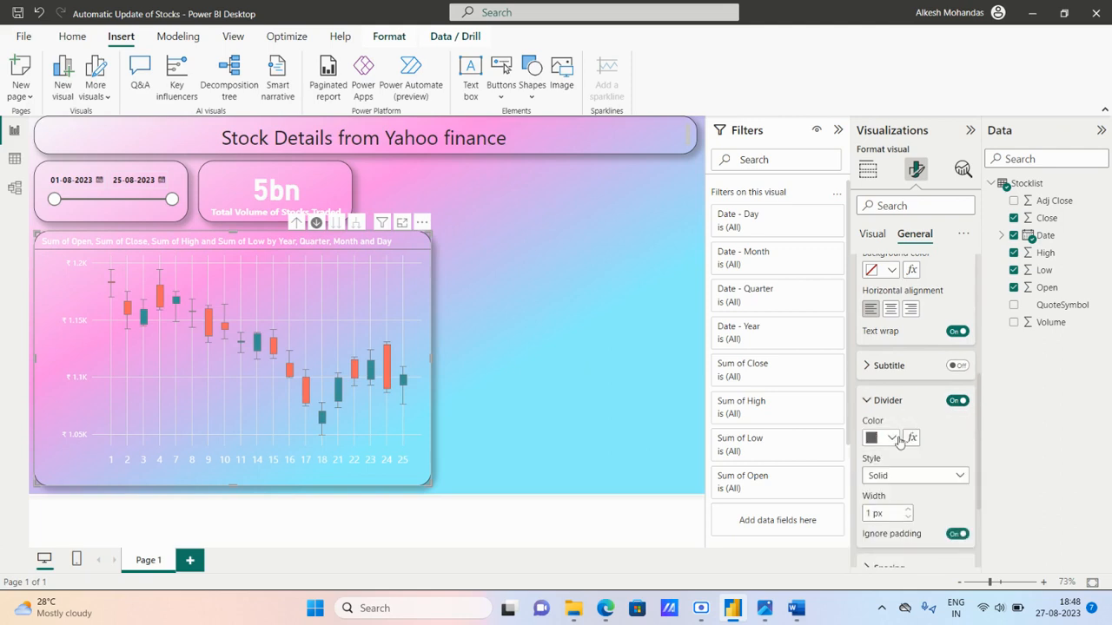
left_click(892, 438)
left_click(884, 372)
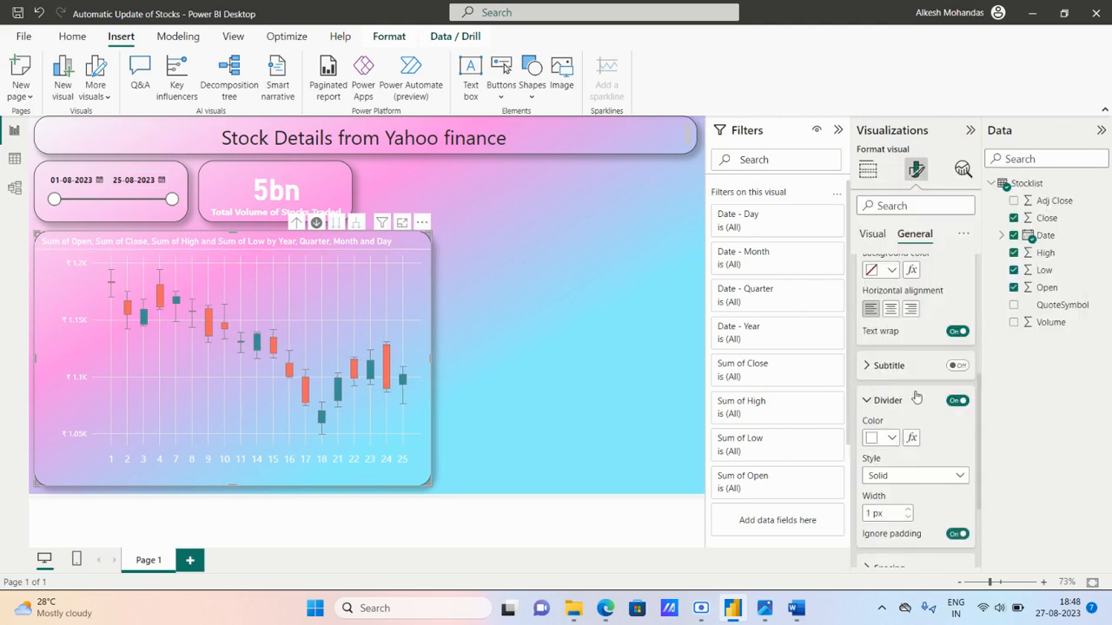
- Make the candlestick chart's title bold and narrow the chart slightly from its right edge
scroll(913, 395, "up", 3)
left_click(871, 334)
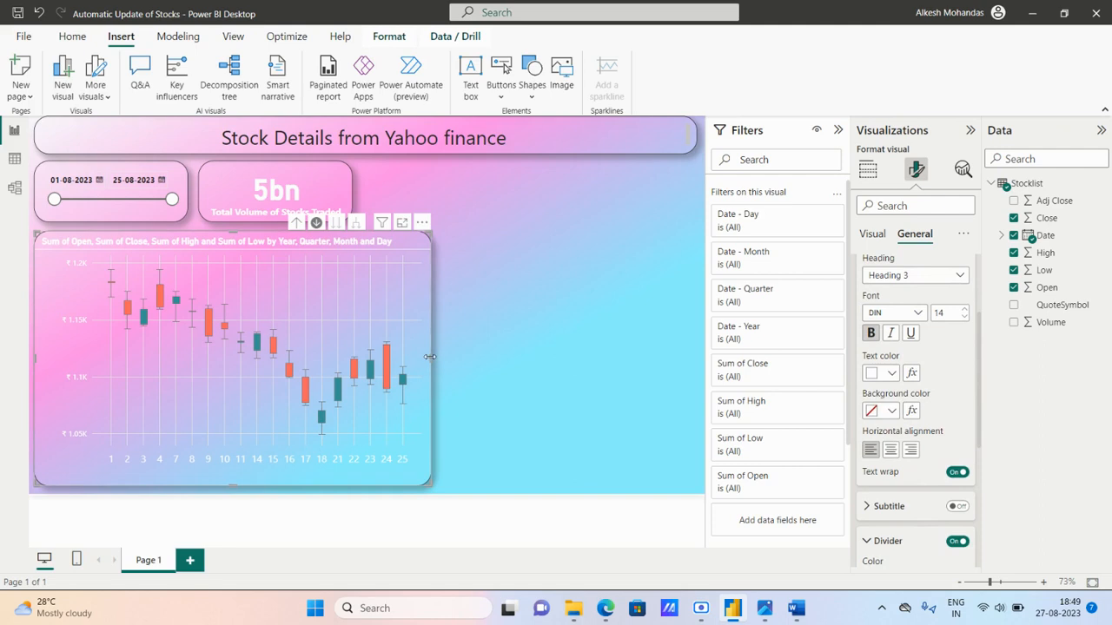
left_click_drag(426, 363, 420, 358)
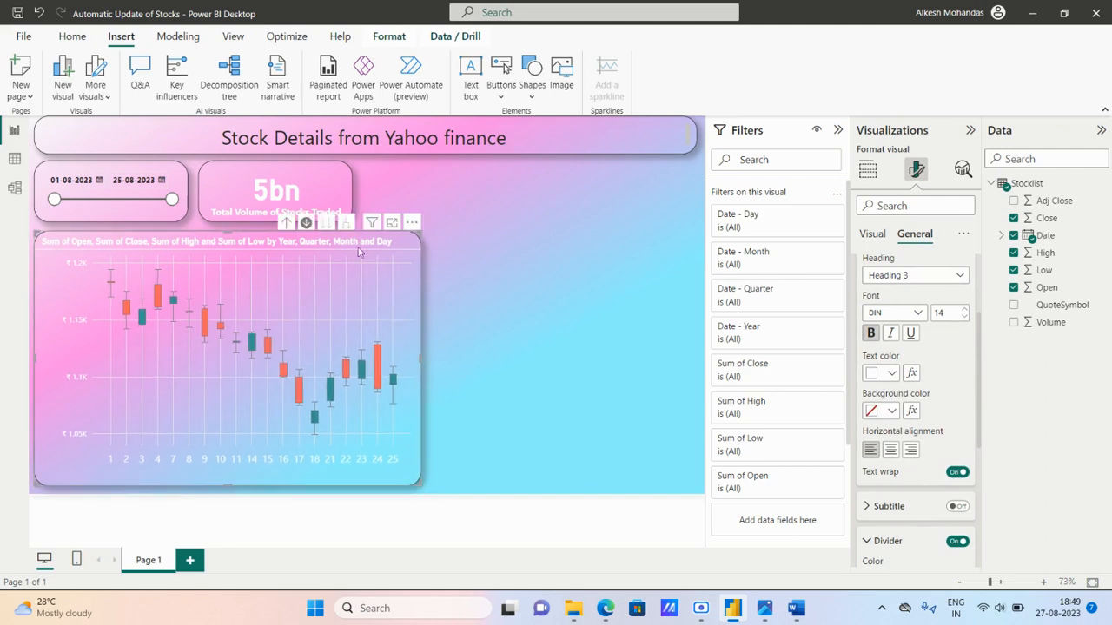
- Add a chiclet slicer for QuoteSymbol beside the total volume card, sized to the remaining width and the card's height
left_click(532, 278)
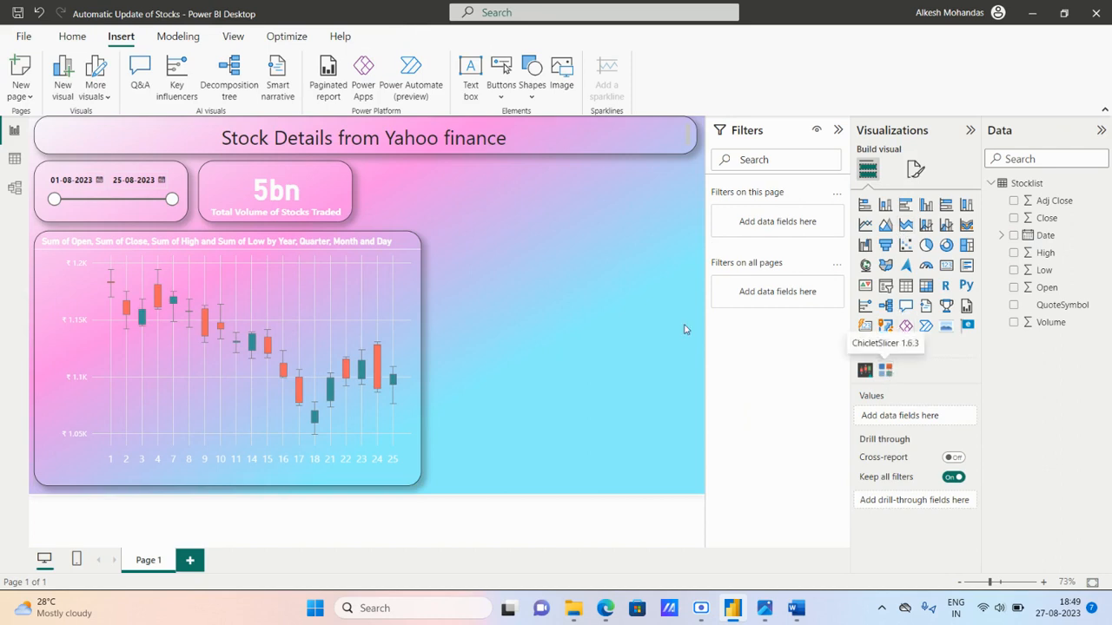
left_click(886, 375)
left_click_drag(470, 234, 529, 173)
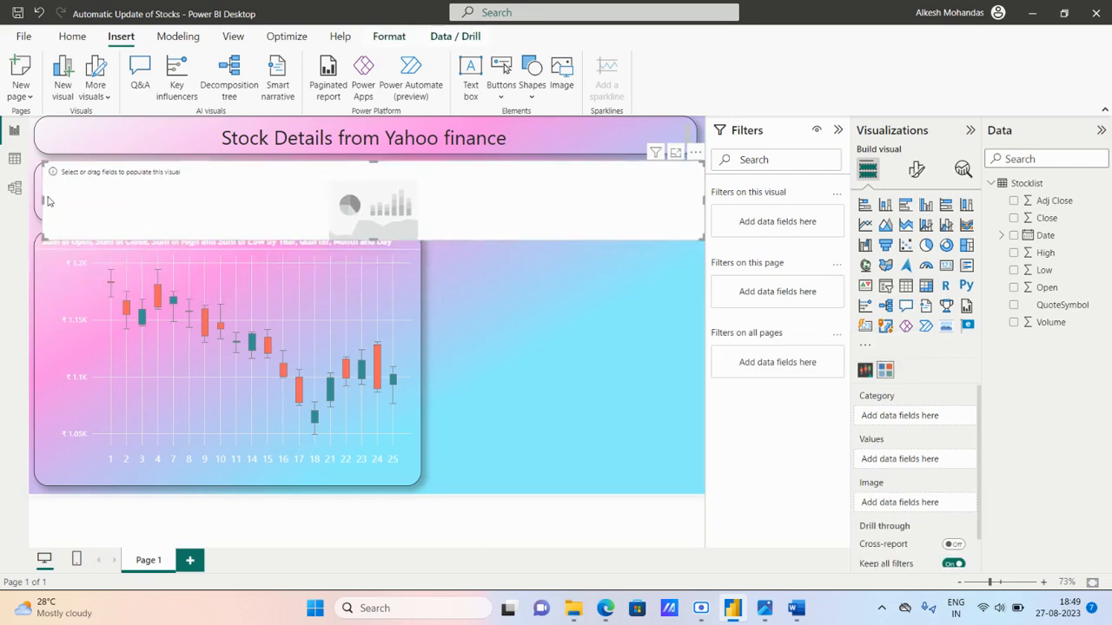
left_click_drag(41, 200, 360, 200)
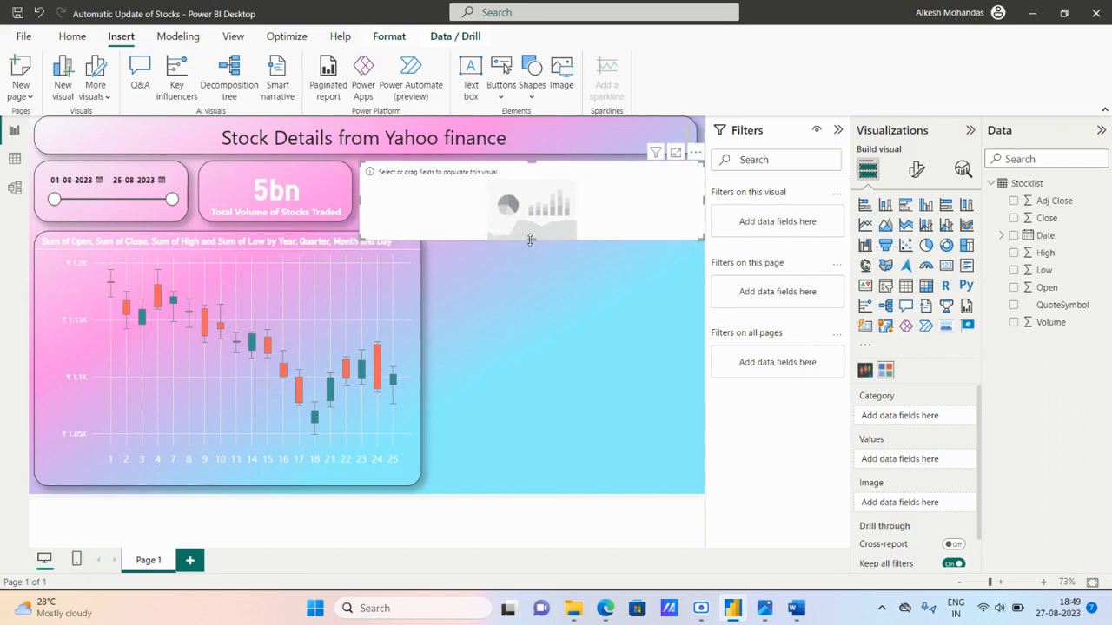
left_click_drag(530, 240, 528, 225)
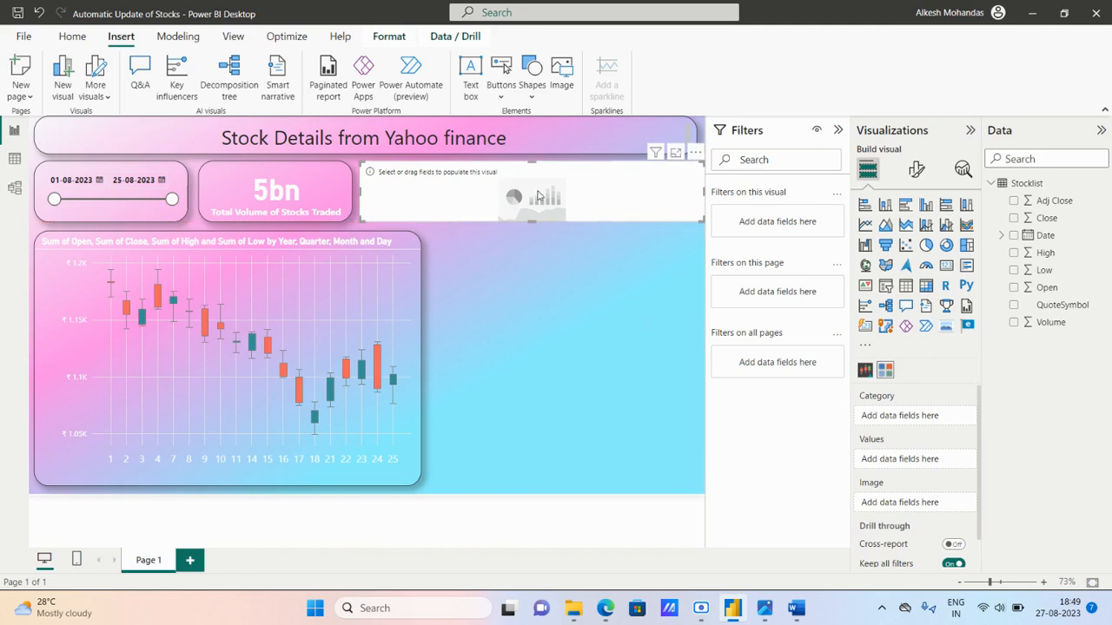
left_click(1014, 306)
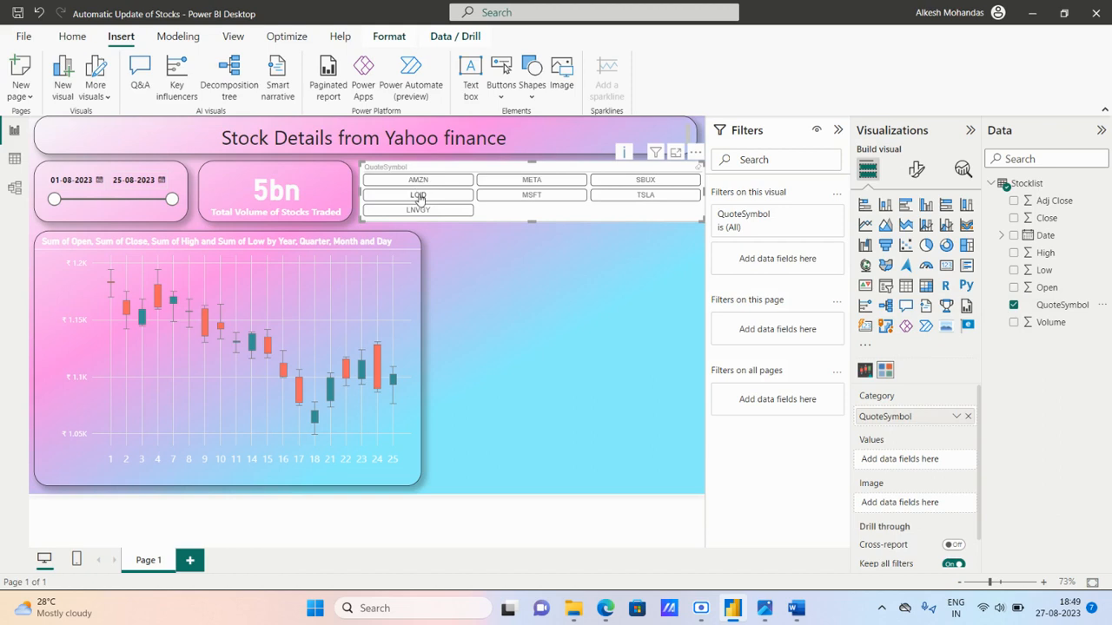
- Turn off the chiclet slicer's background
left_click(915, 171)
left_click(913, 233)
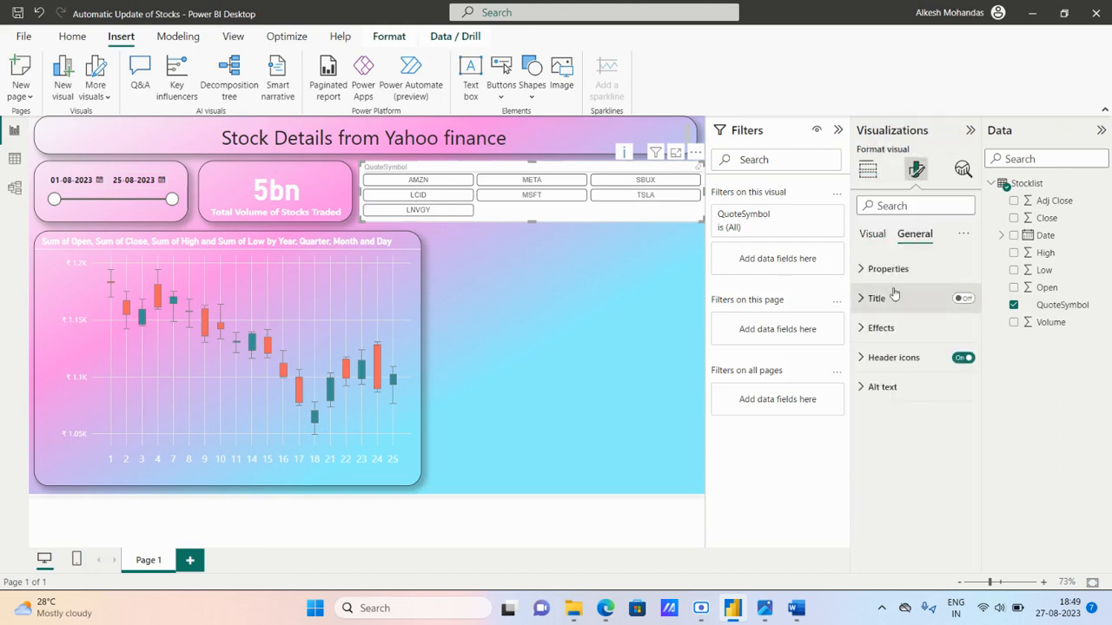
left_click(884, 328)
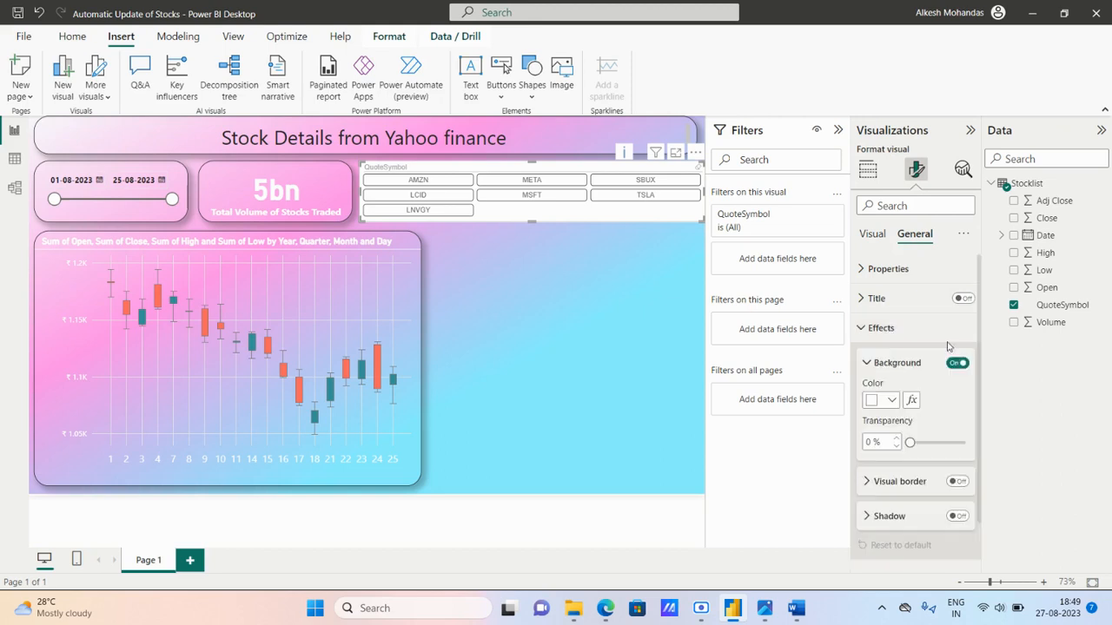
left_click(953, 364)
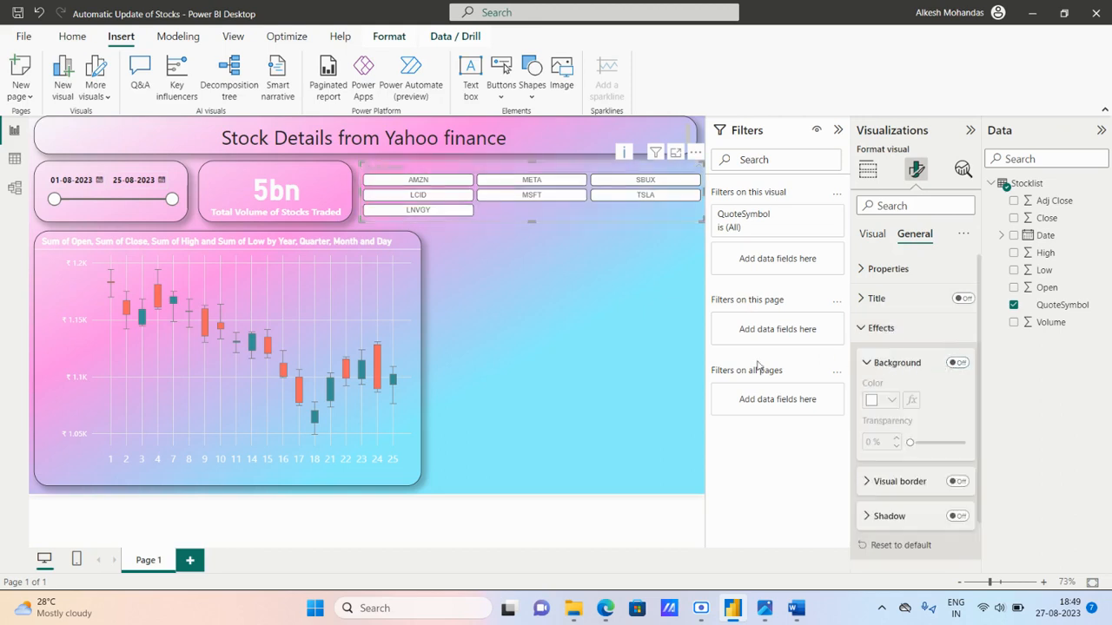
- Turn on the chiclet slicer's visual border and set its rounded corners to 29 px
scroll(930, 410, "down", 1)
left_click(956, 434)
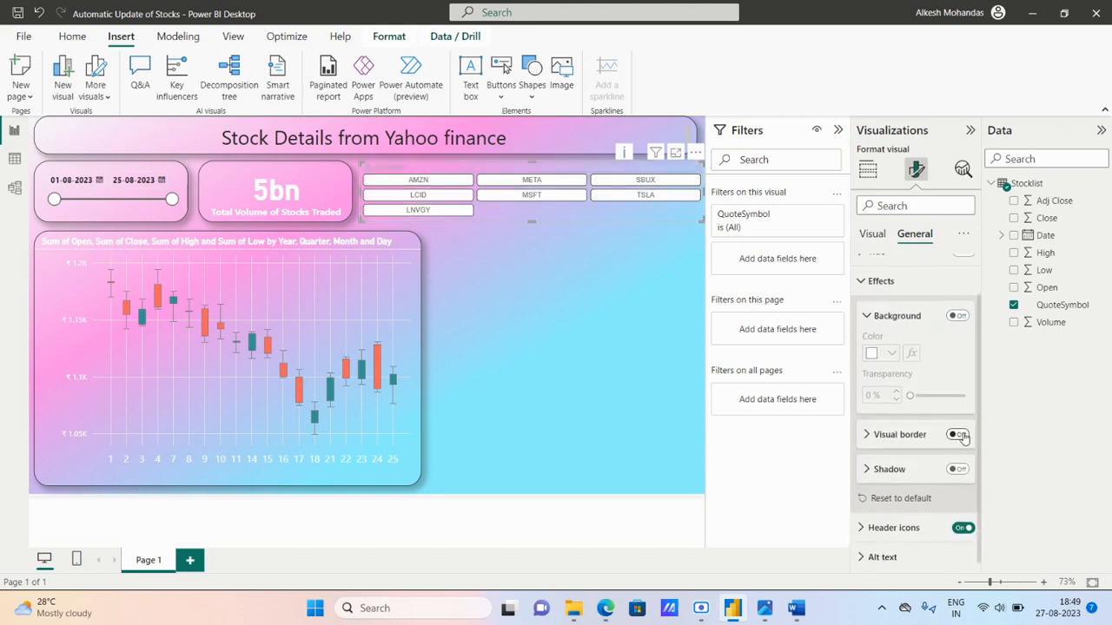
left_click(921, 435)
scroll(949, 444, "down", 2)
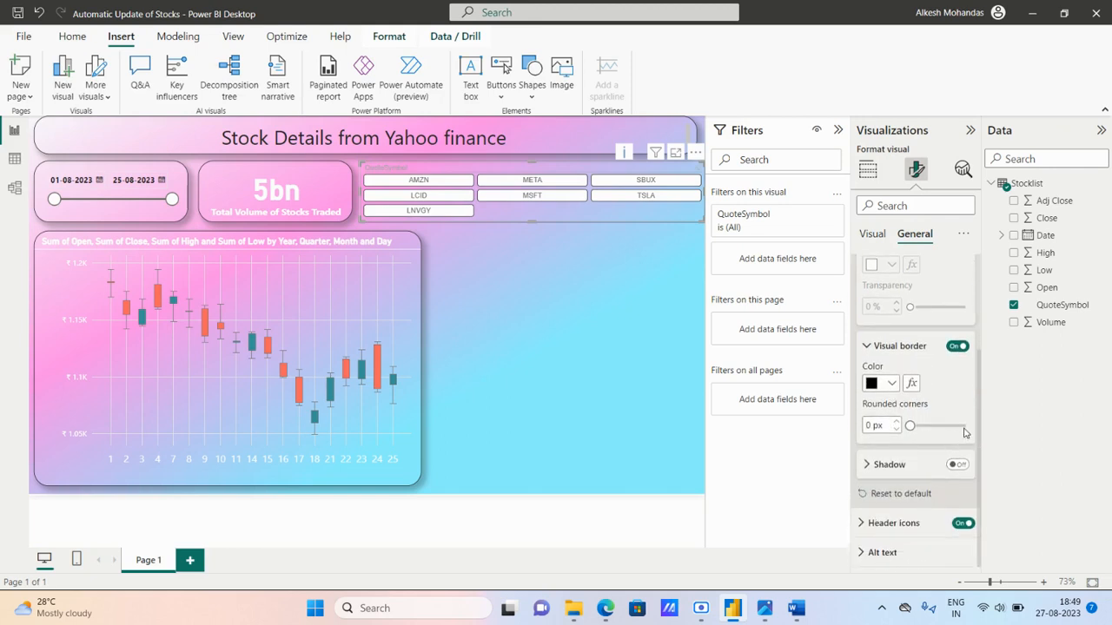
left_click(962, 425)
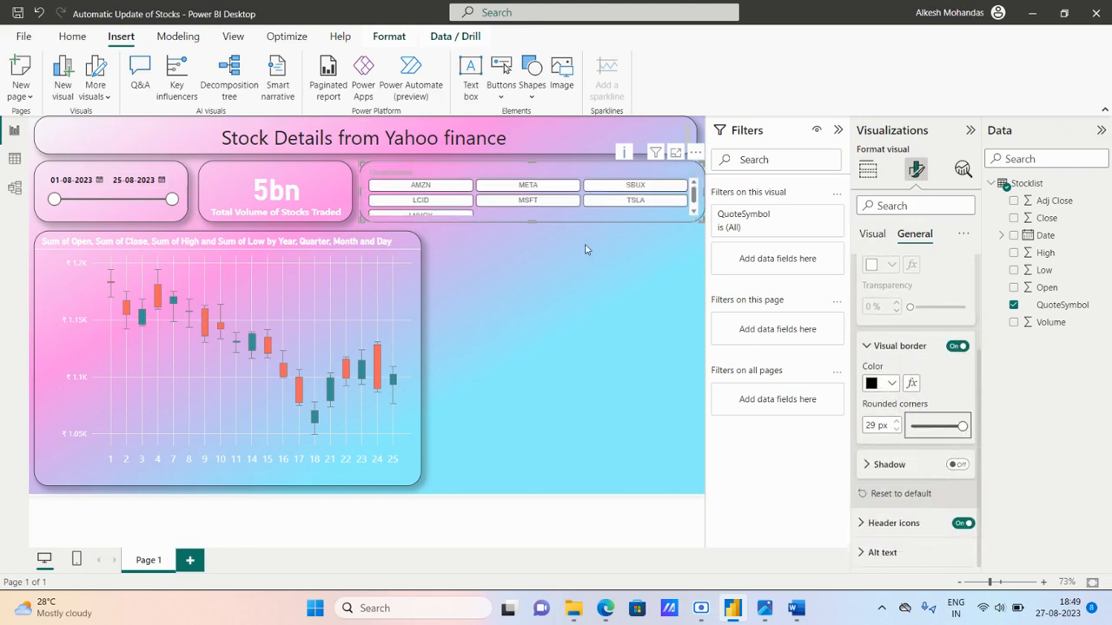
- Make the chiclet slicer slightly taller from its bottom edge so all ticker buttons fit without scrolling
left_click_drag(533, 221, 533, 231)
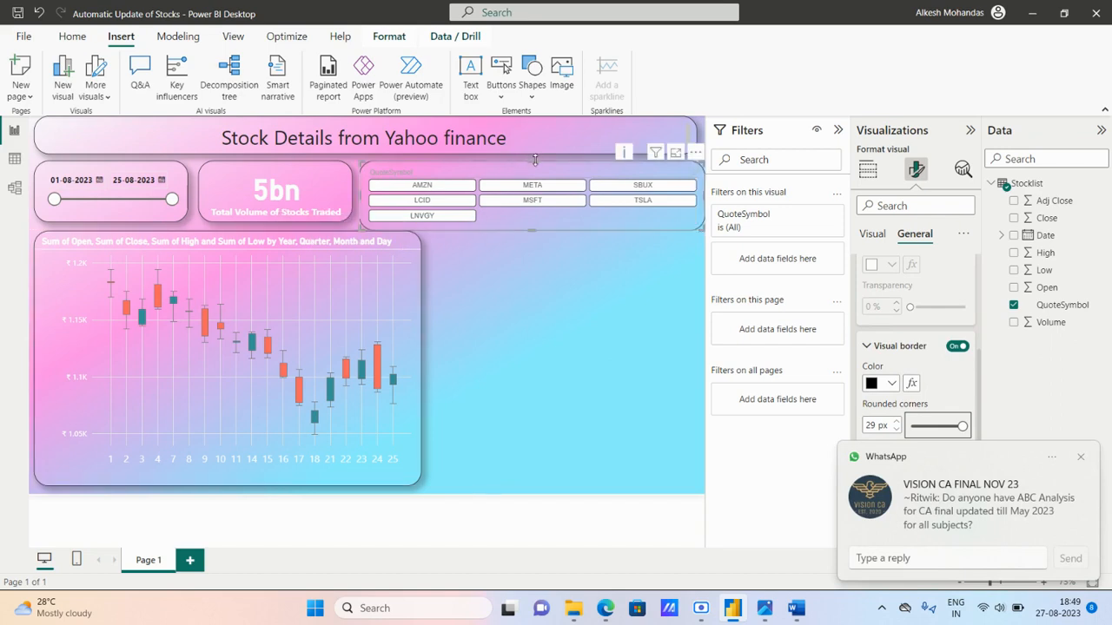
left_click_drag(535, 160, 533, 156)
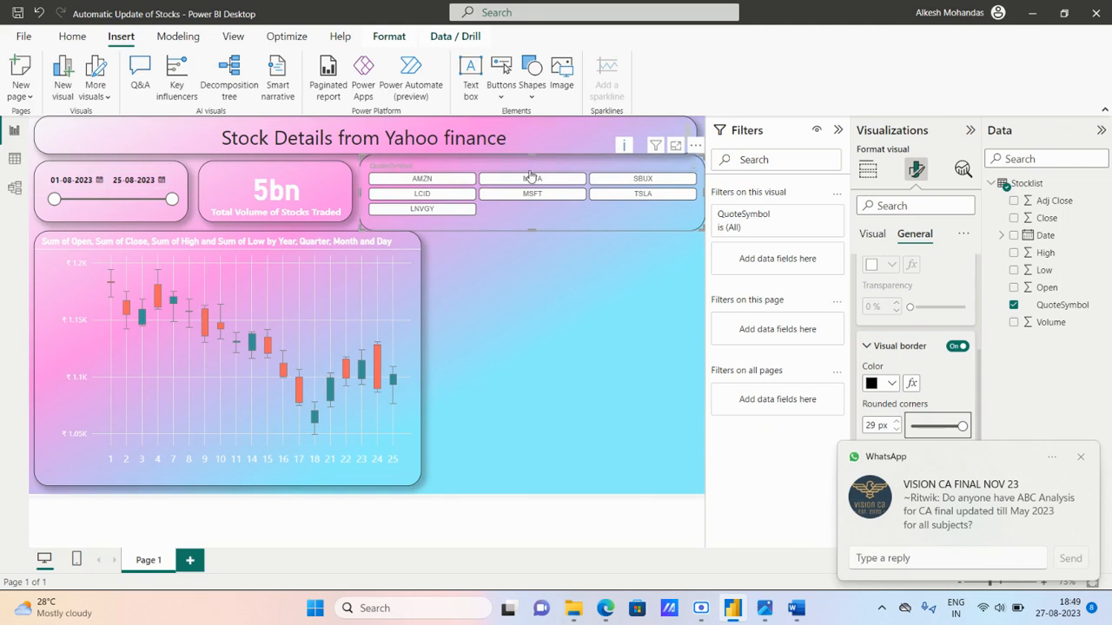
left_click_drag(531, 159, 533, 160)
mouse_move(536, 228)
left_mouse_down()
mouse_move(533, 245)
mouse_move(534, 224)
left_mouse_up()
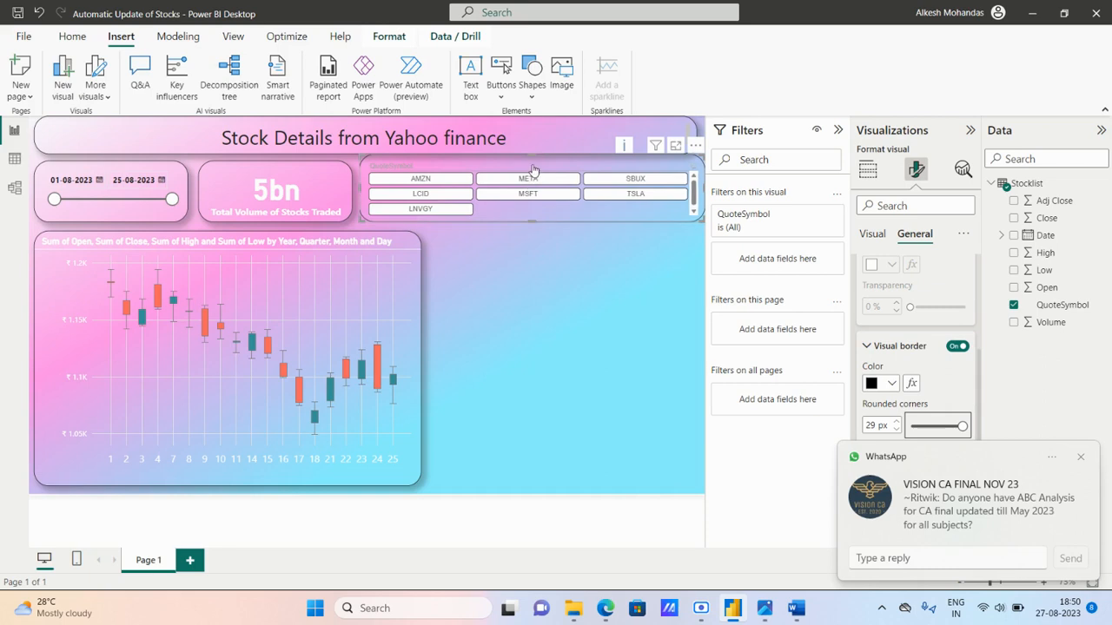
left_click_drag(533, 167, 535, 169)
left_click_drag(533, 218, 533, 227)
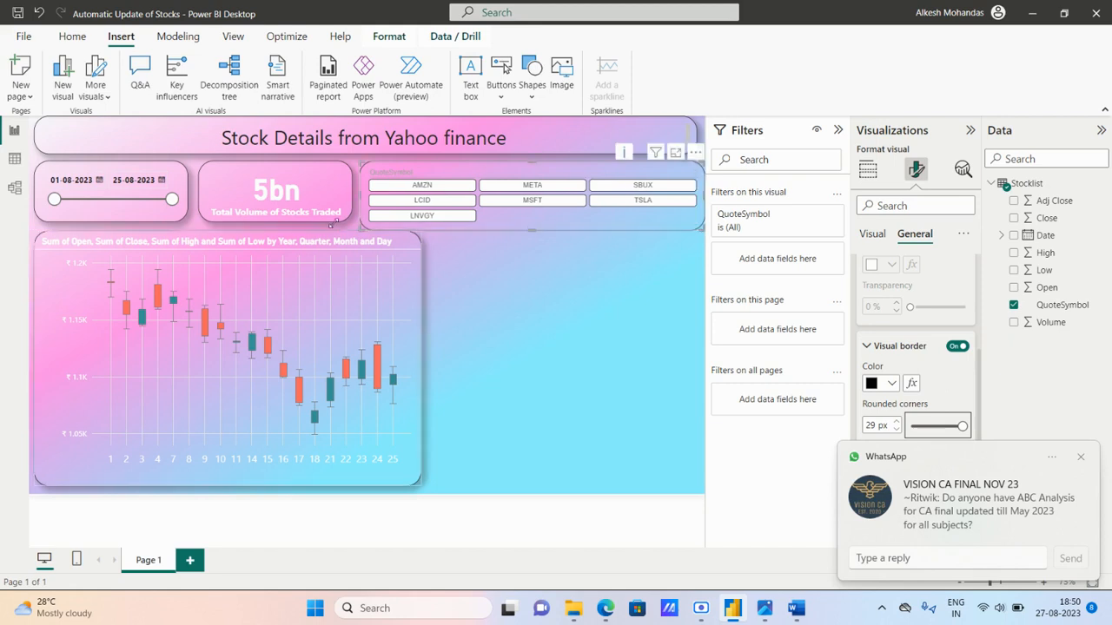
- Lower the candlestick chart's top edge and extend the volume card and date slicer down to the chiclet slicer's bottom edge
left_click(231, 233)
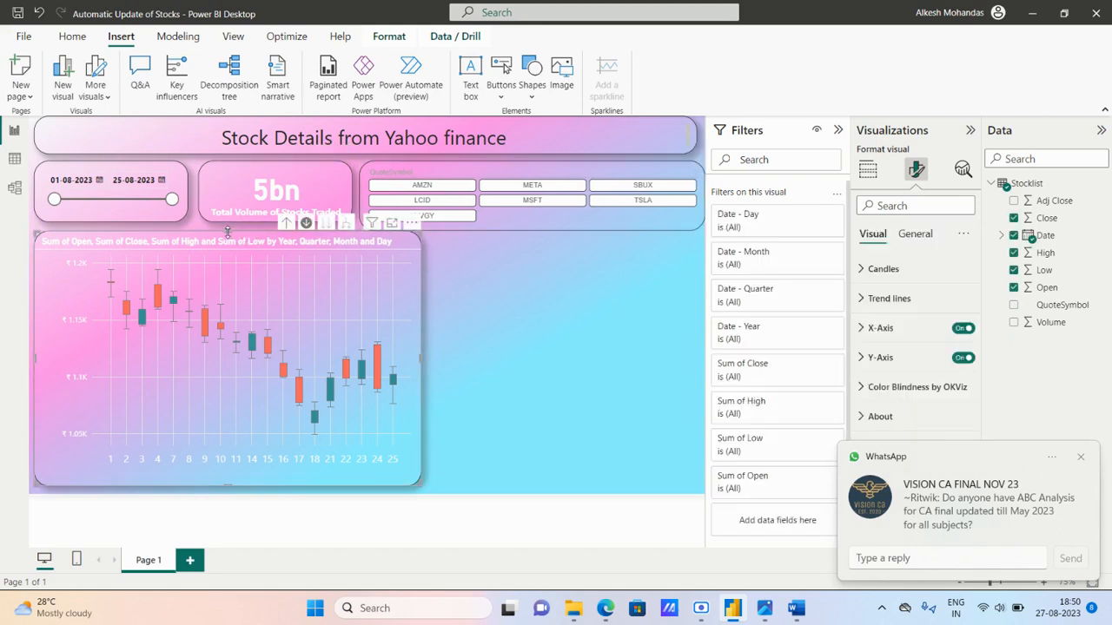
left_click_drag(228, 231, 227, 238)
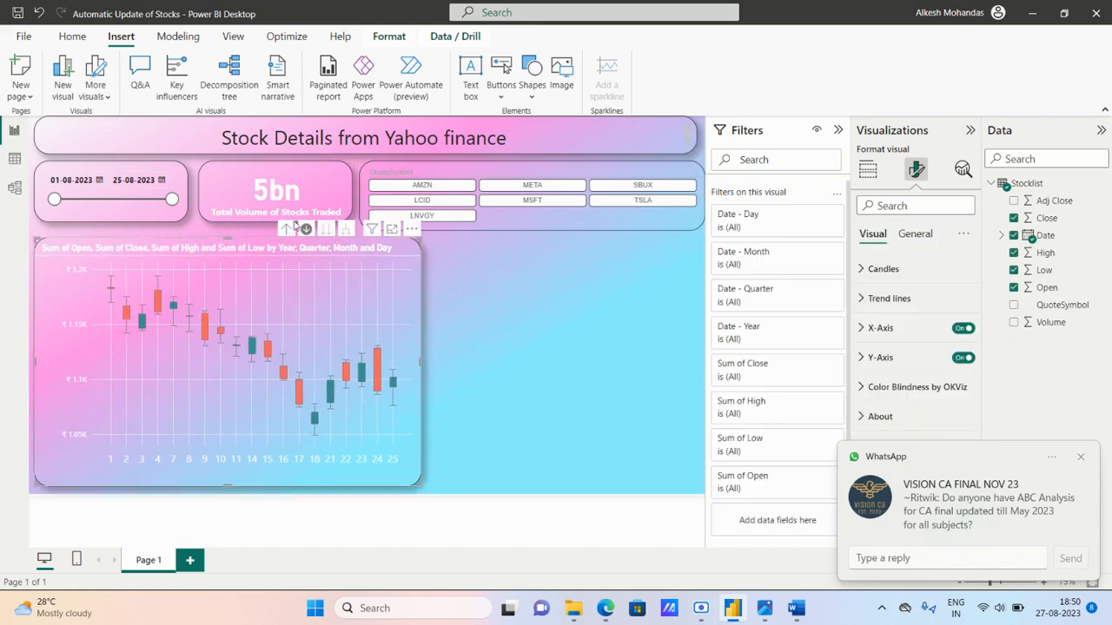
left_click(274, 218)
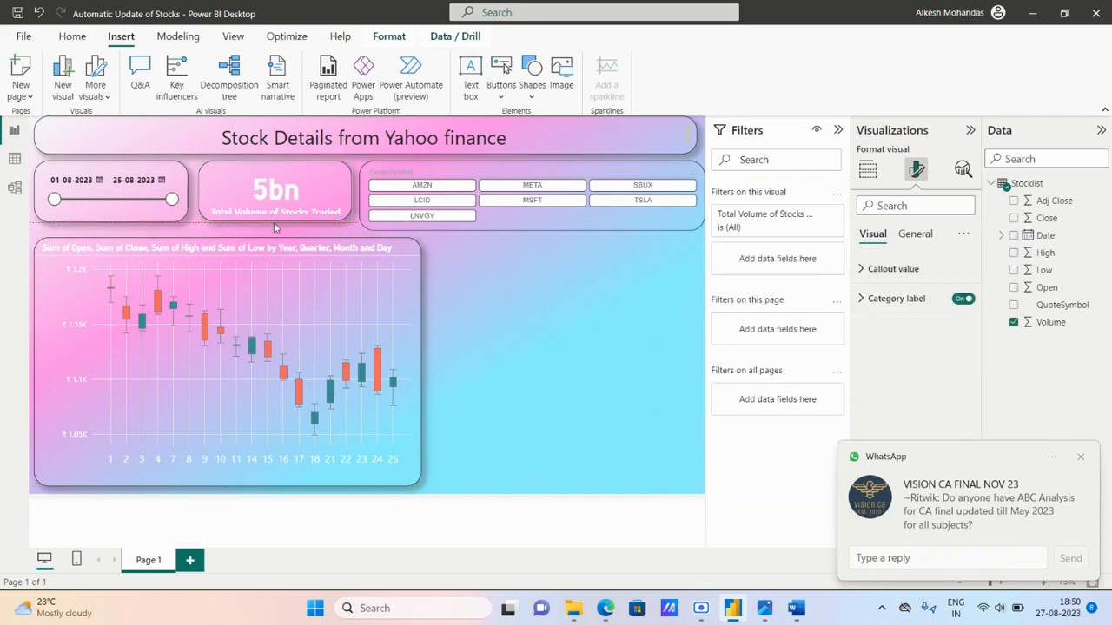
left_click_drag(274, 223, 274, 228)
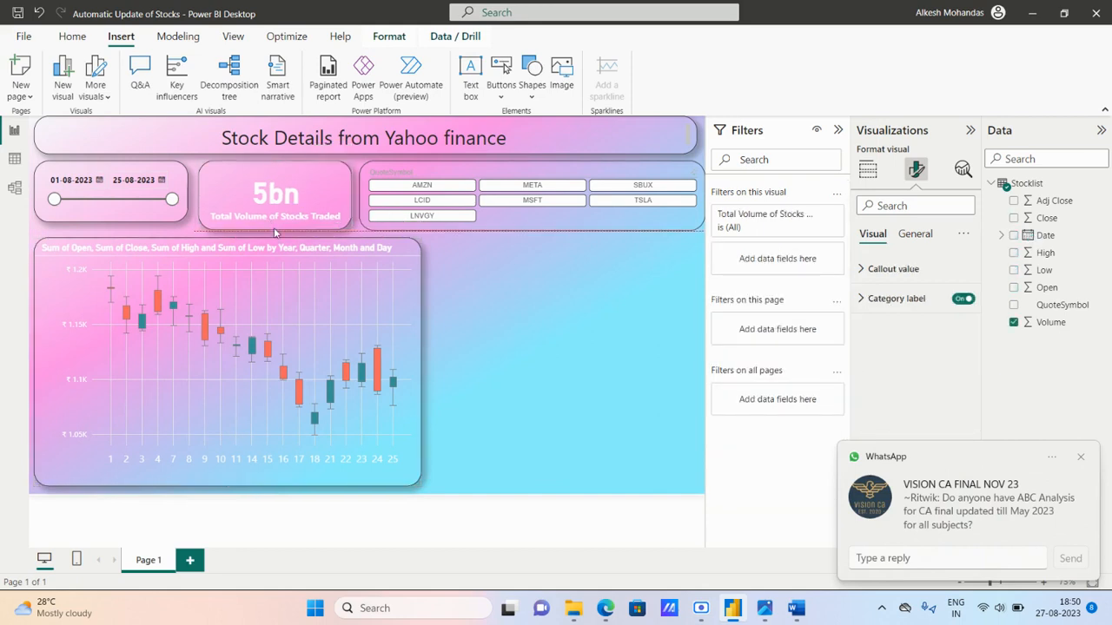
left_click(150, 170)
left_click_drag(111, 227, 137, 230)
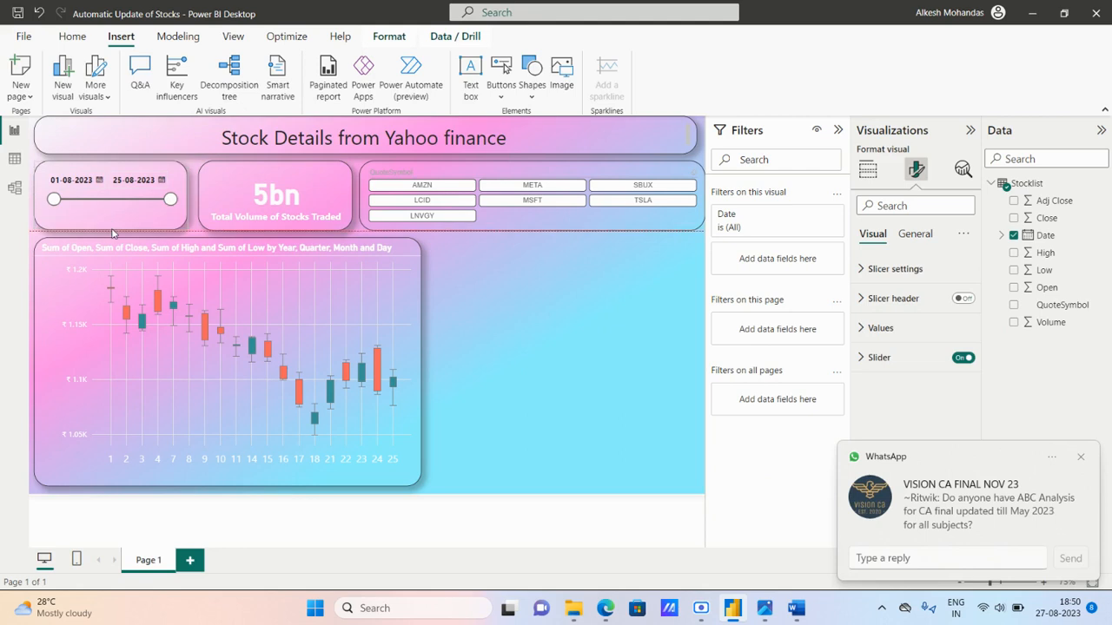
- Dismiss the chat notification and set the chiclet slicer's header font color to white
left_click(521, 224)
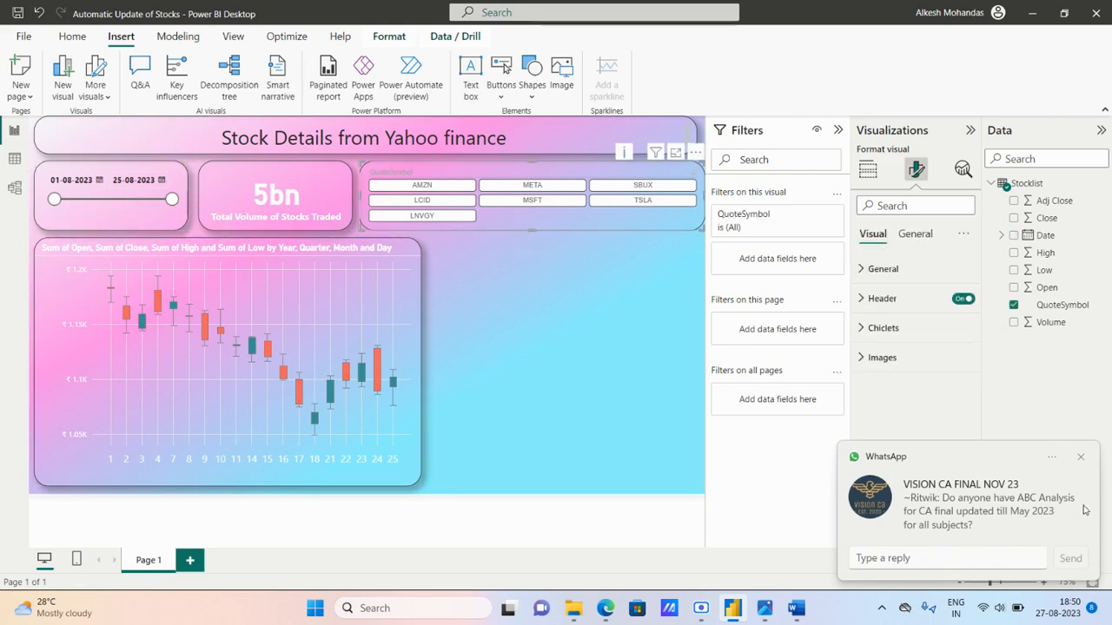
left_click(1080, 459)
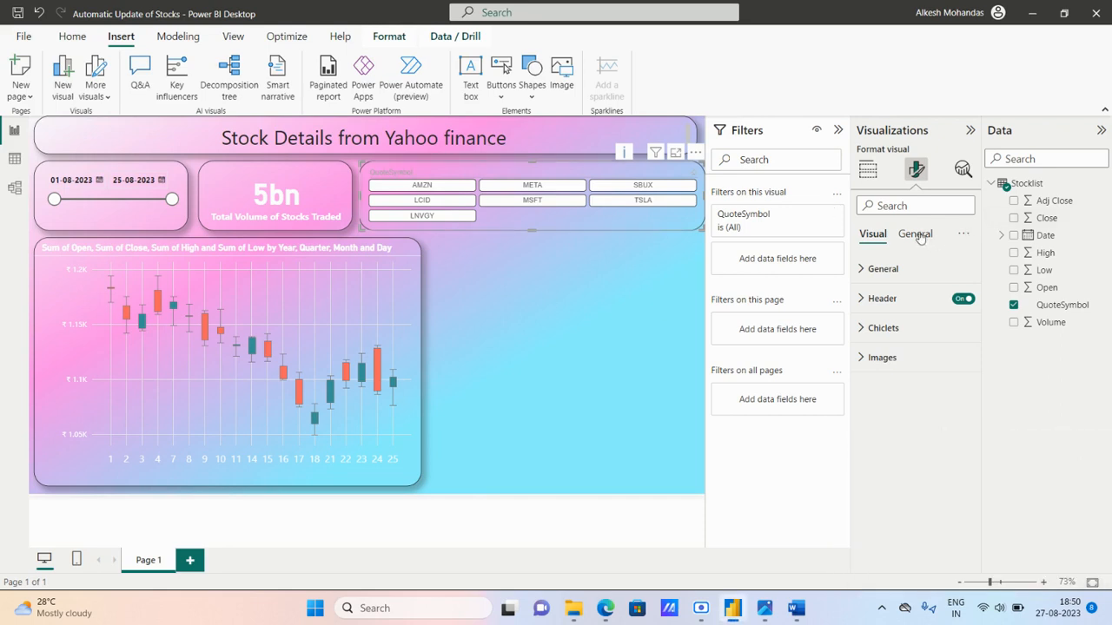
left_click(915, 301)
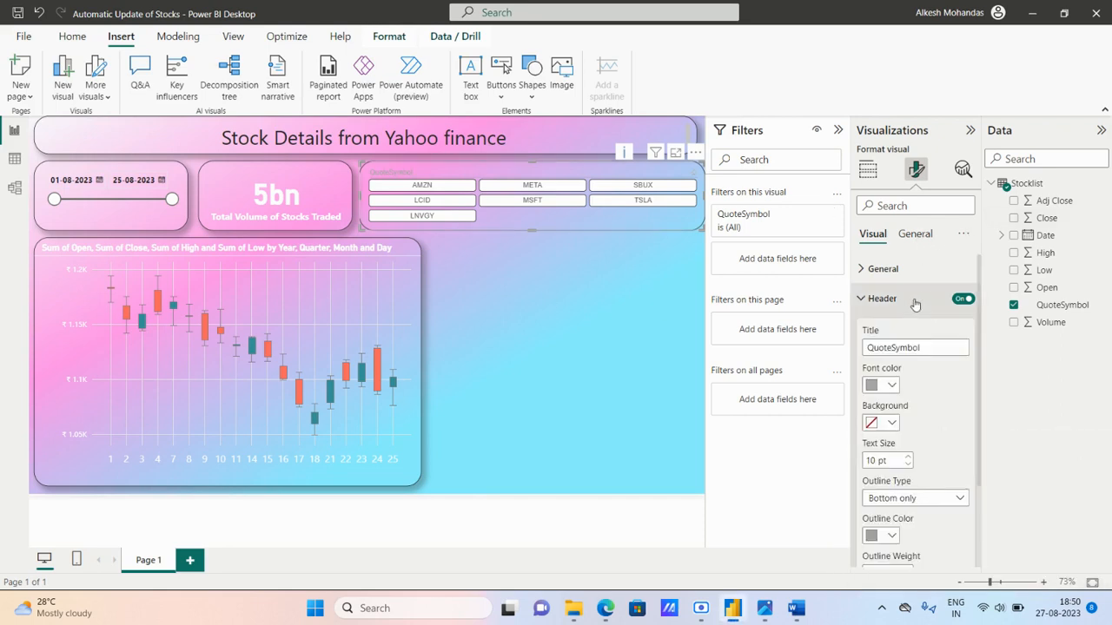
left_click(896, 387)
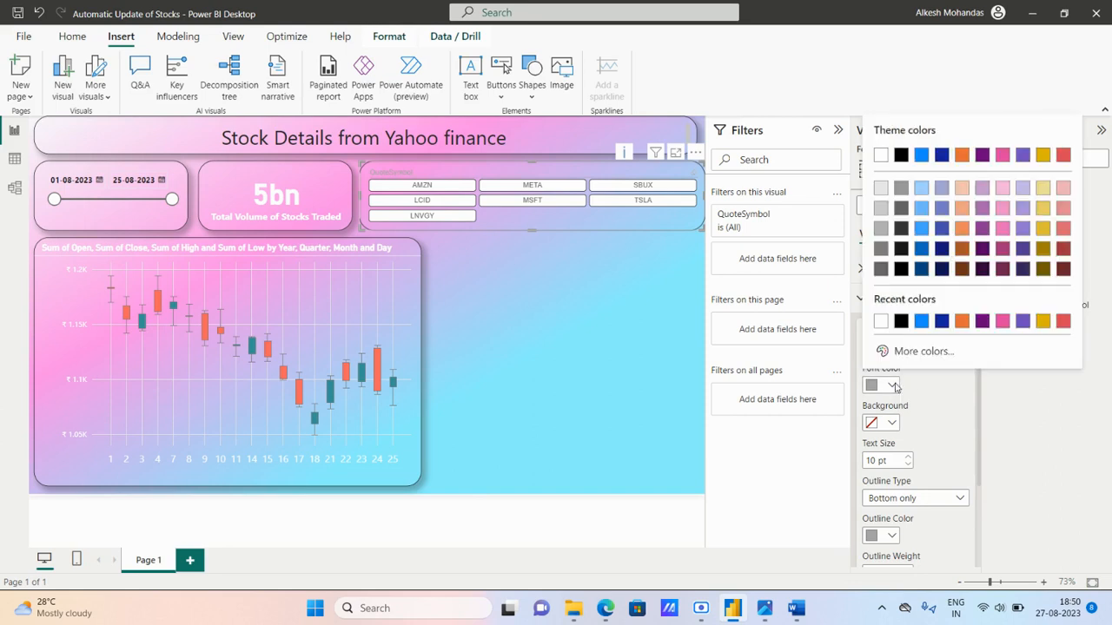
left_click(886, 325)
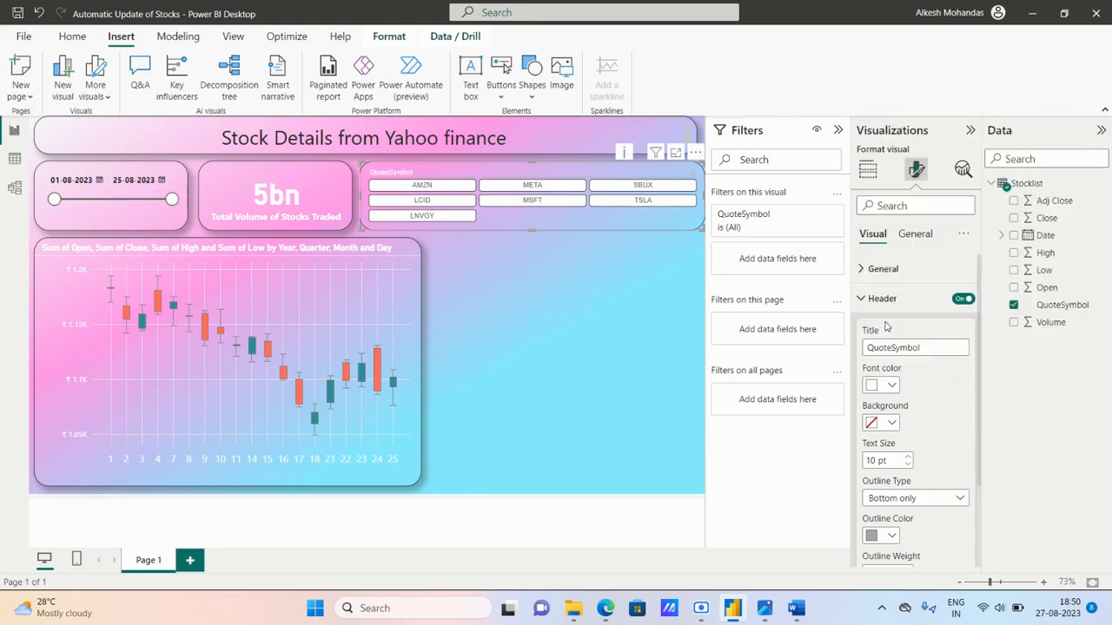
- Set the chiclet slicer's header text size to 12 pt
scroll(942, 405, "down", 3)
scroll(943, 408, "up", 3)
scroll(941, 455, "down", 3)
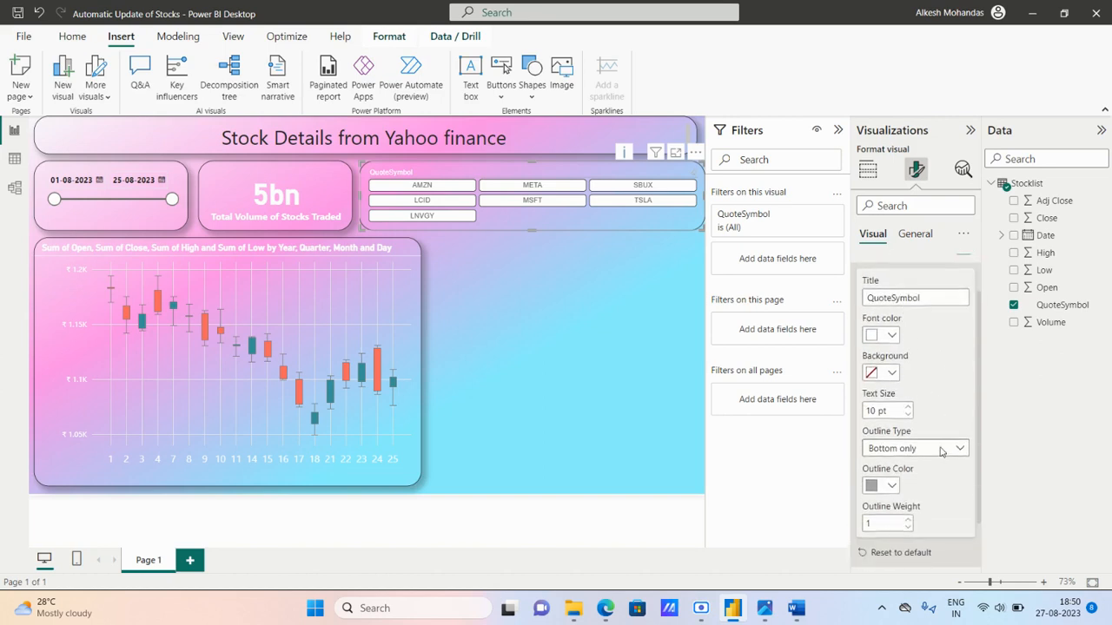
scroll(940, 451, "up", 3)
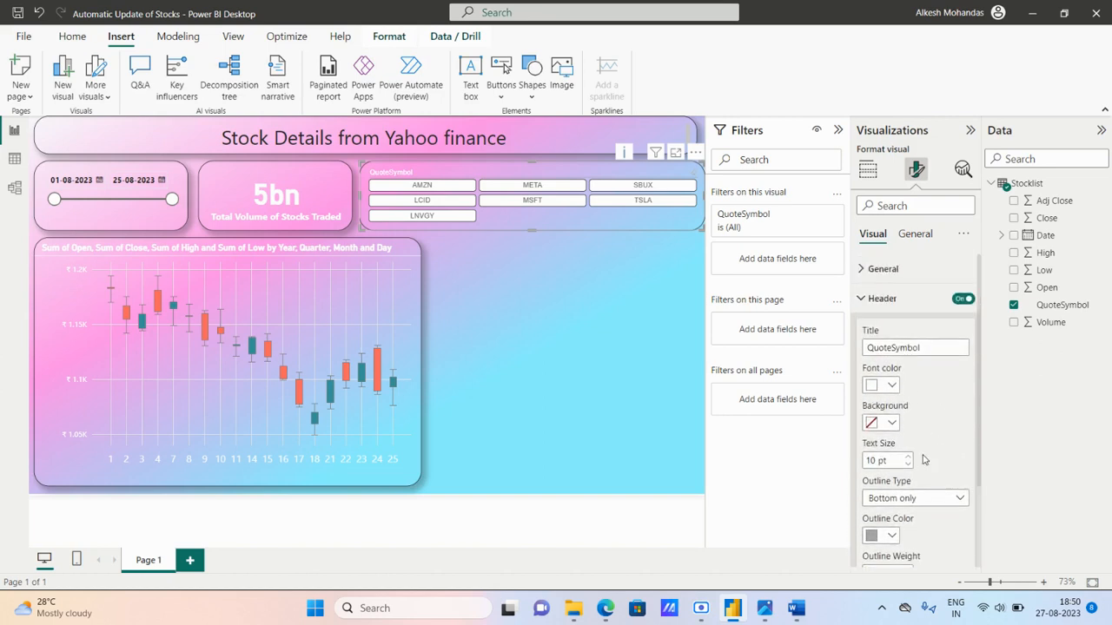
left_click(908, 458)
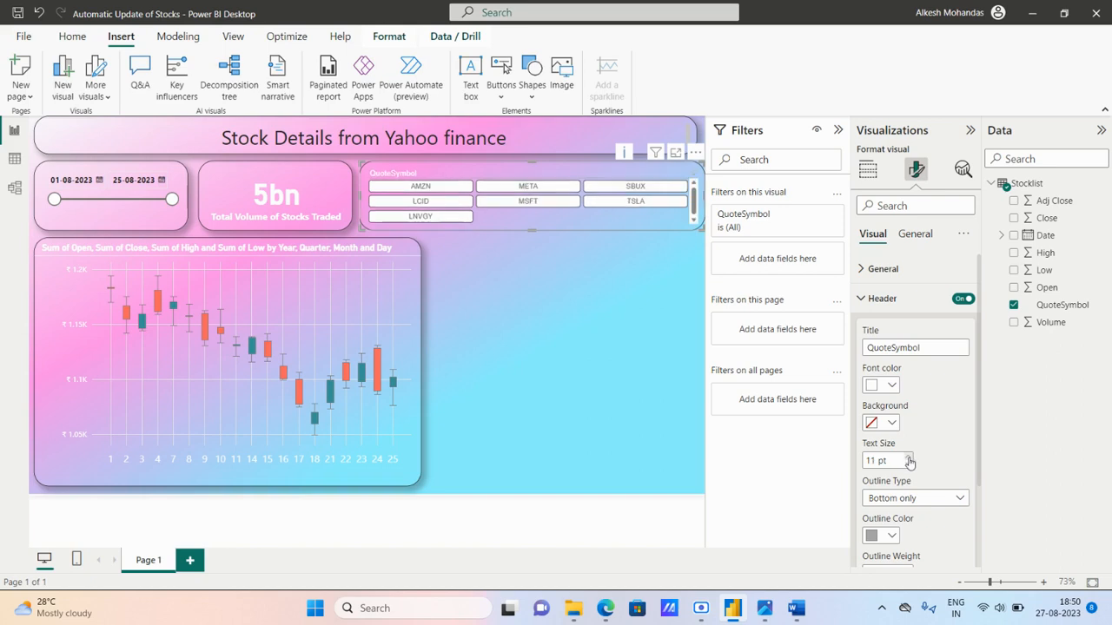
left_click(908, 458)
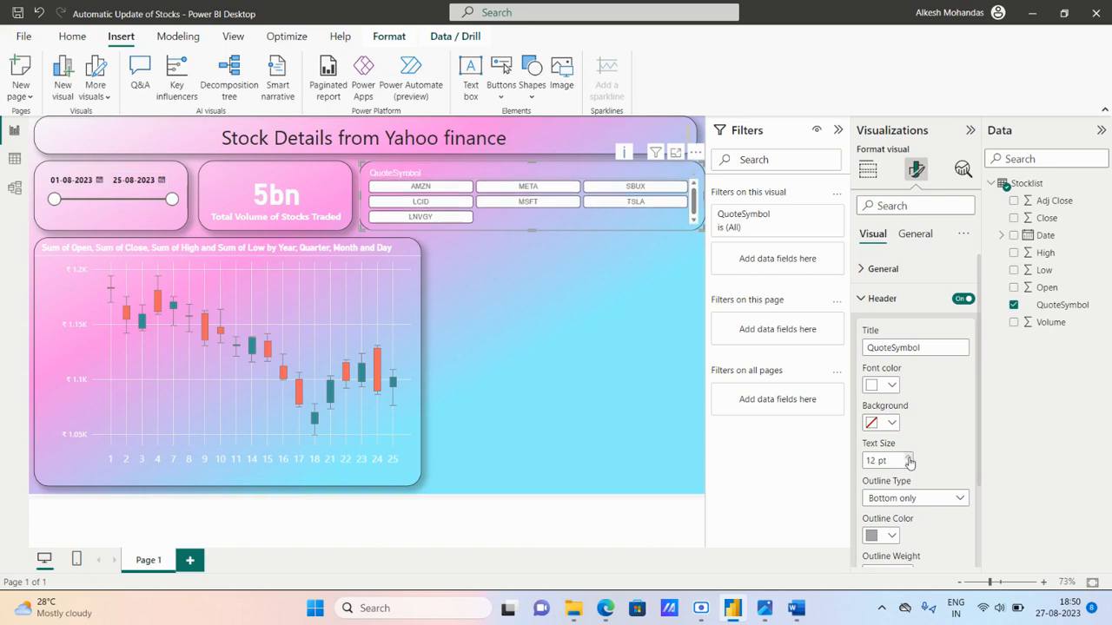
- Extend the chiclet slicer's bottom edge down to the candlestick chart's top edge
left_click(619, 326)
left_click(540, 228)
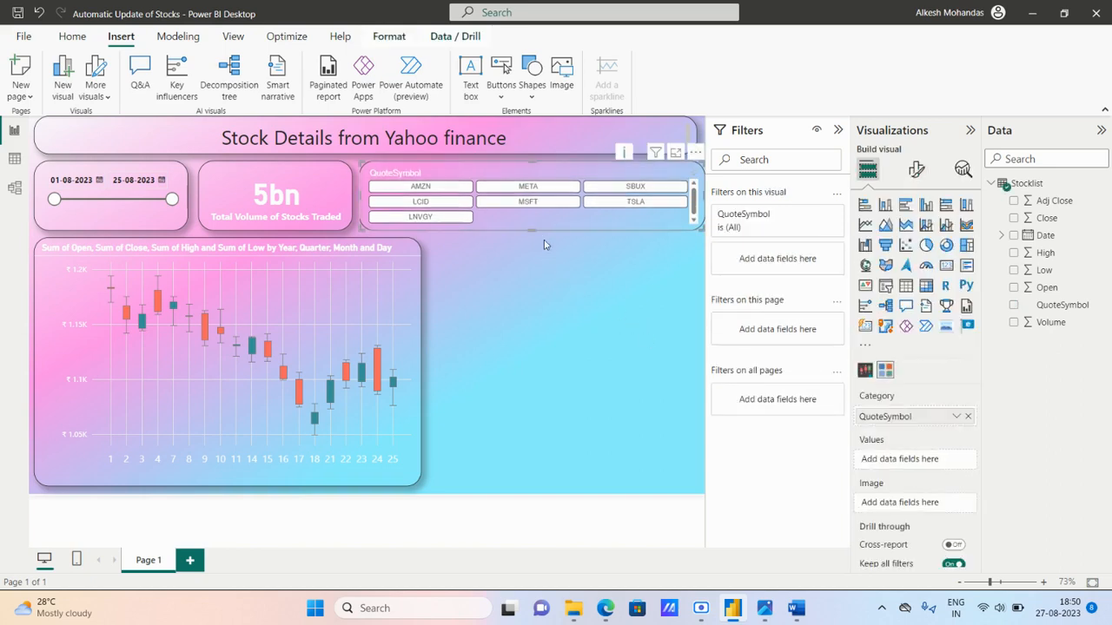
left_click_drag(534, 232, 533, 238)
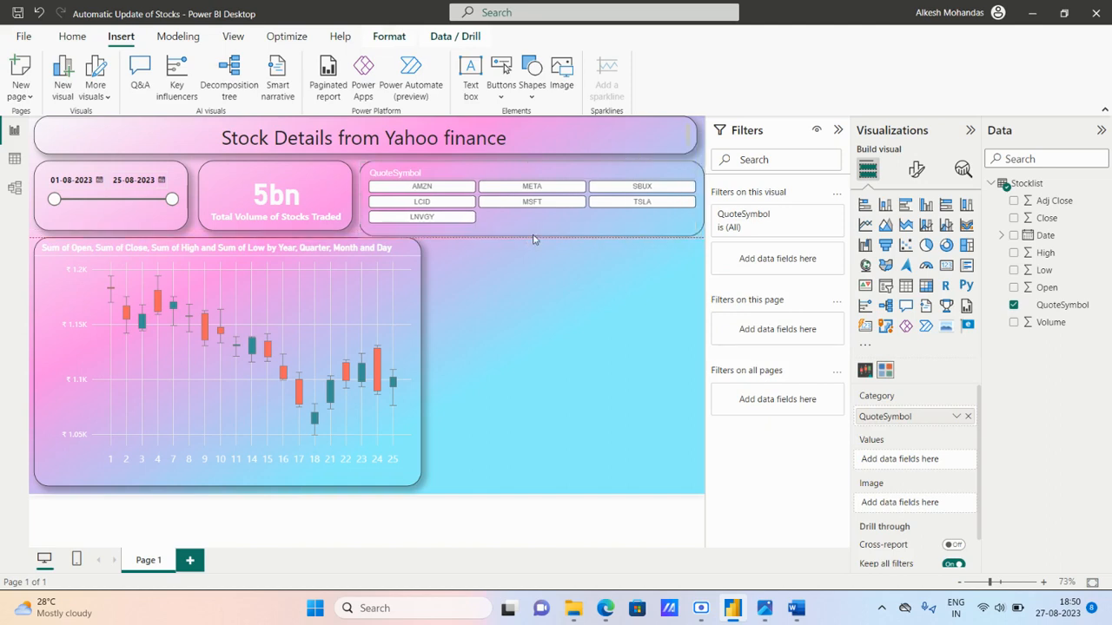
- Lower the candlestick chart's top edge to leave a gap and extend the volume card to the chiclet slicer's bottom edge
left_click(237, 243)
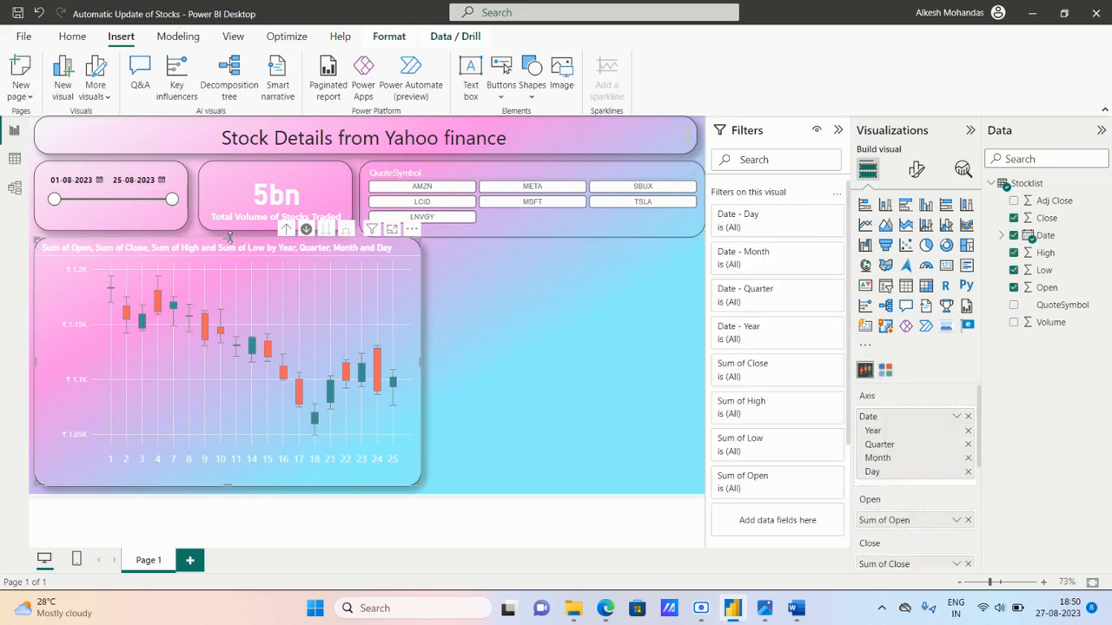
left_click_drag(234, 242, 230, 248)
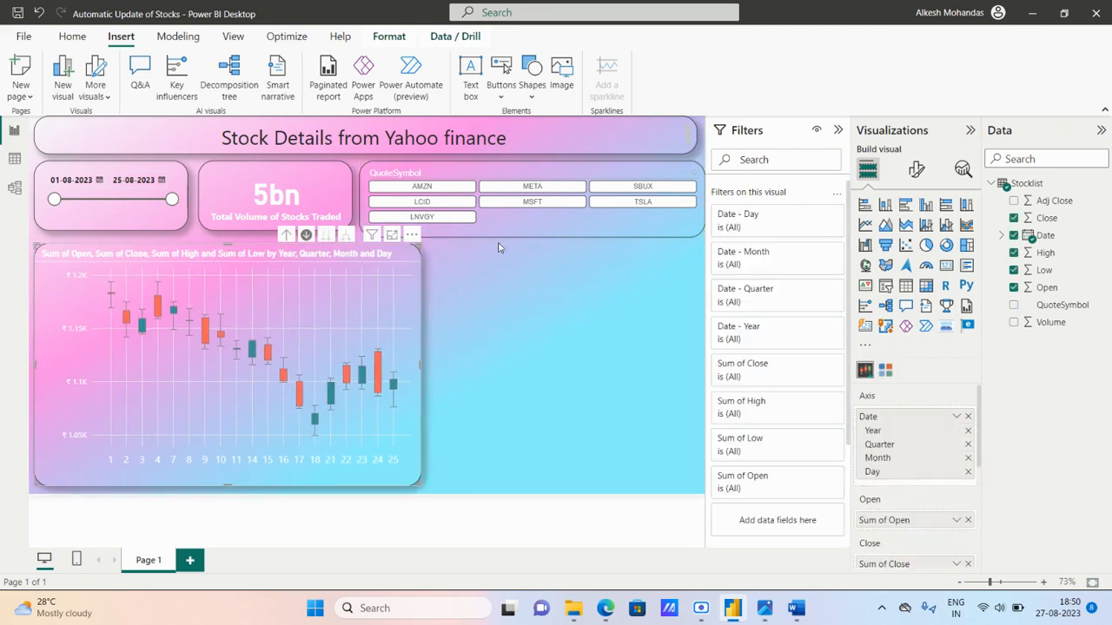
left_click(319, 197)
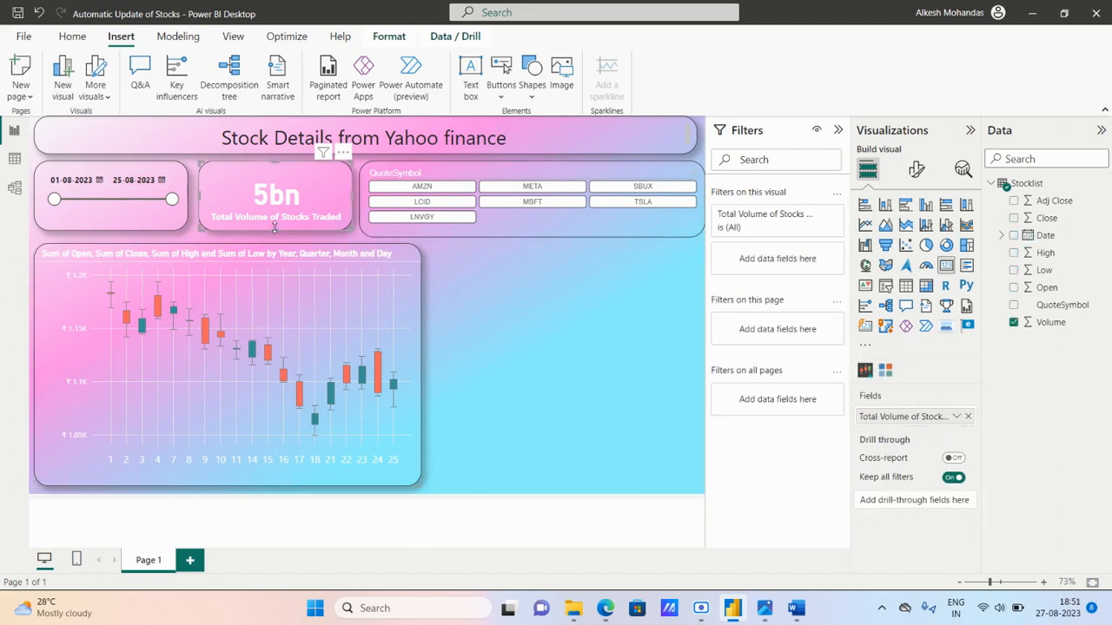
left_click_drag(275, 228, 274, 234)
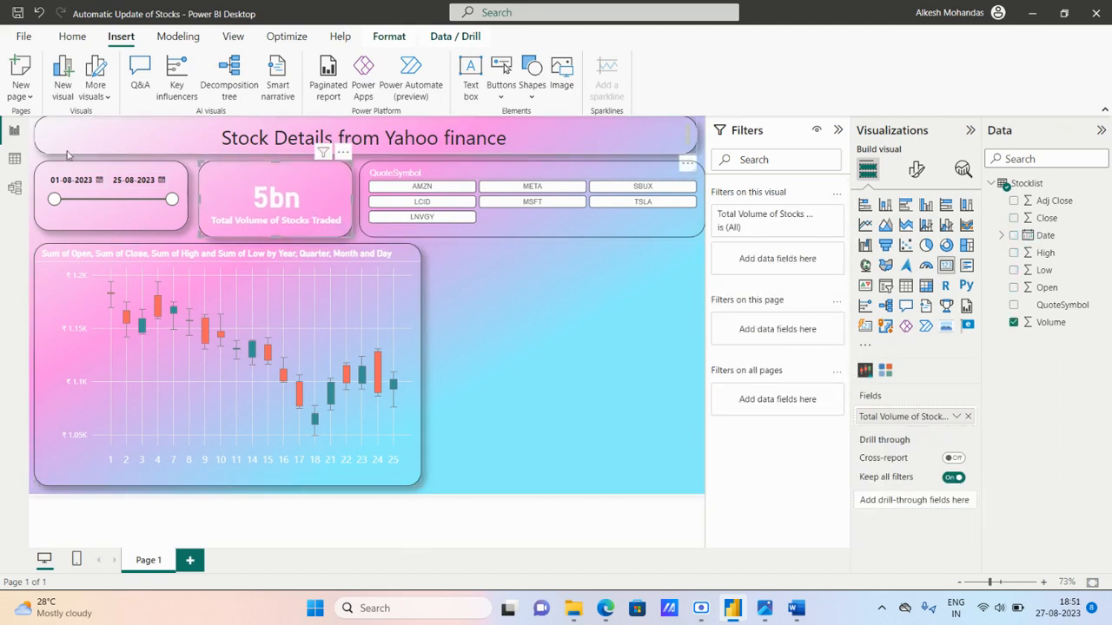
- Extend the date slicer's bottom edge down to line up with the volume card's bottom edge
left_click(113, 172)
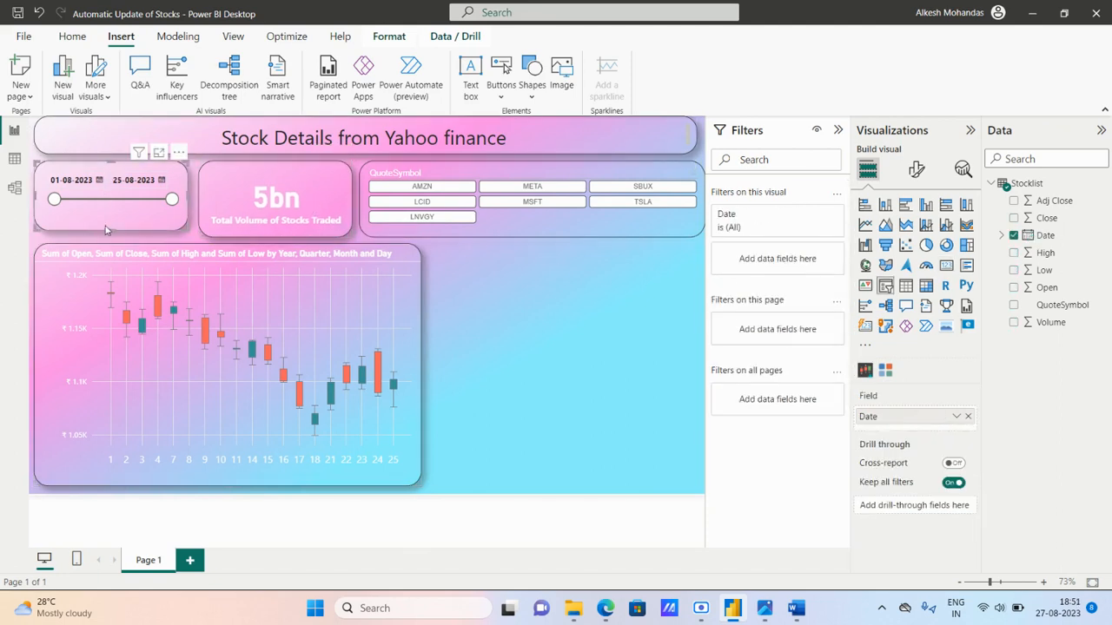
left_click_drag(110, 230, 111, 238)
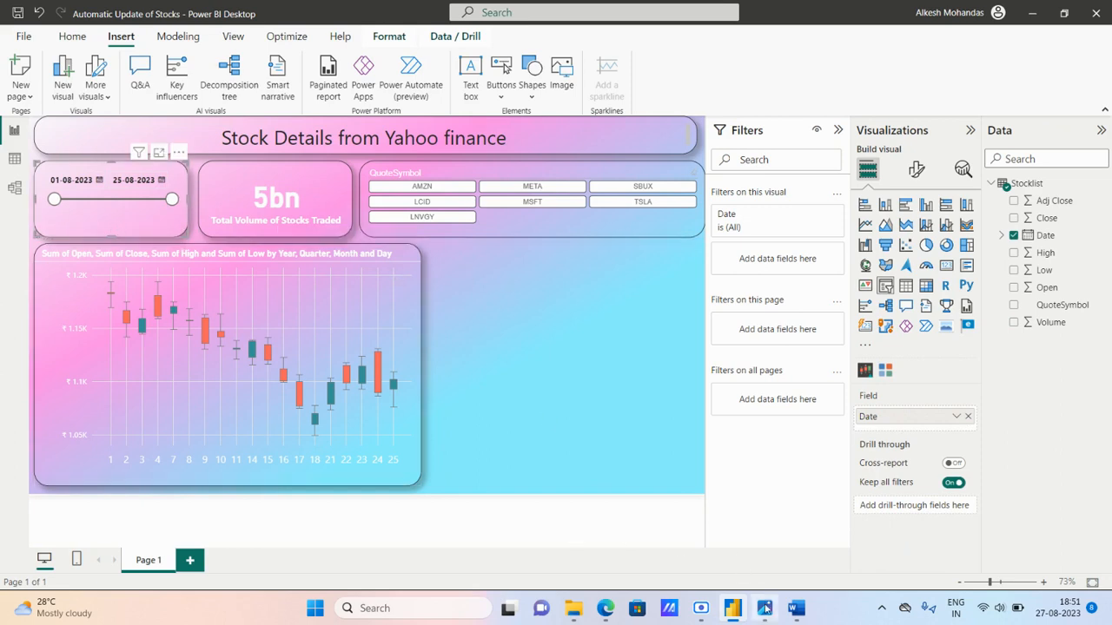
- Open the QuoteSymbol chiclet slicer's Chiclets formatting options at the selected, hover and unselected color settings
mouse_move(792, 609)
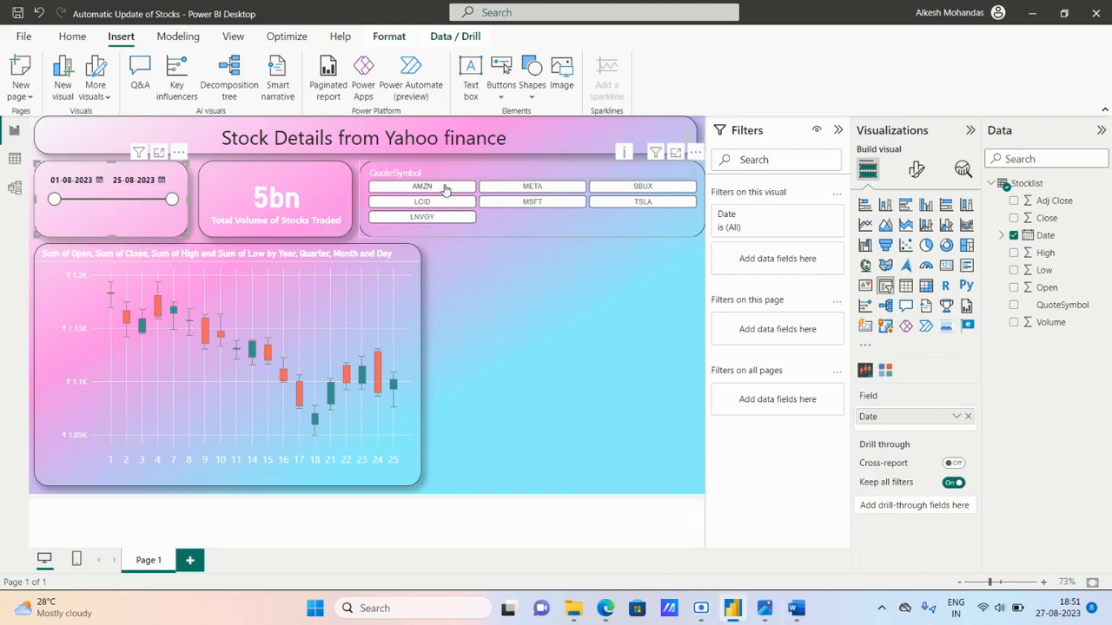
left_click(916, 170)
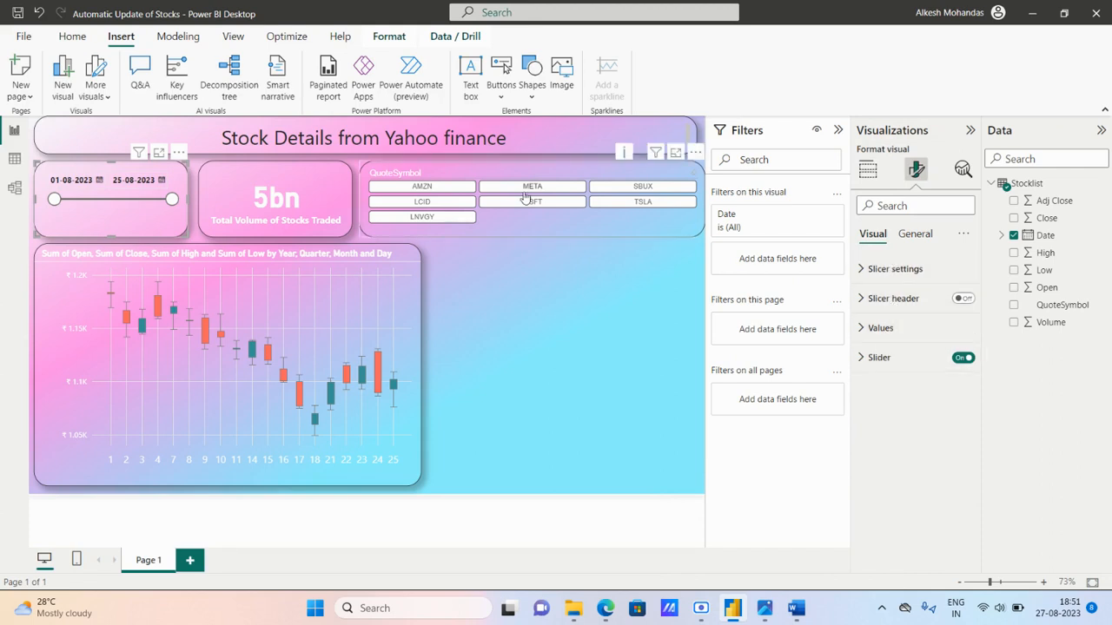
left_click(524, 219)
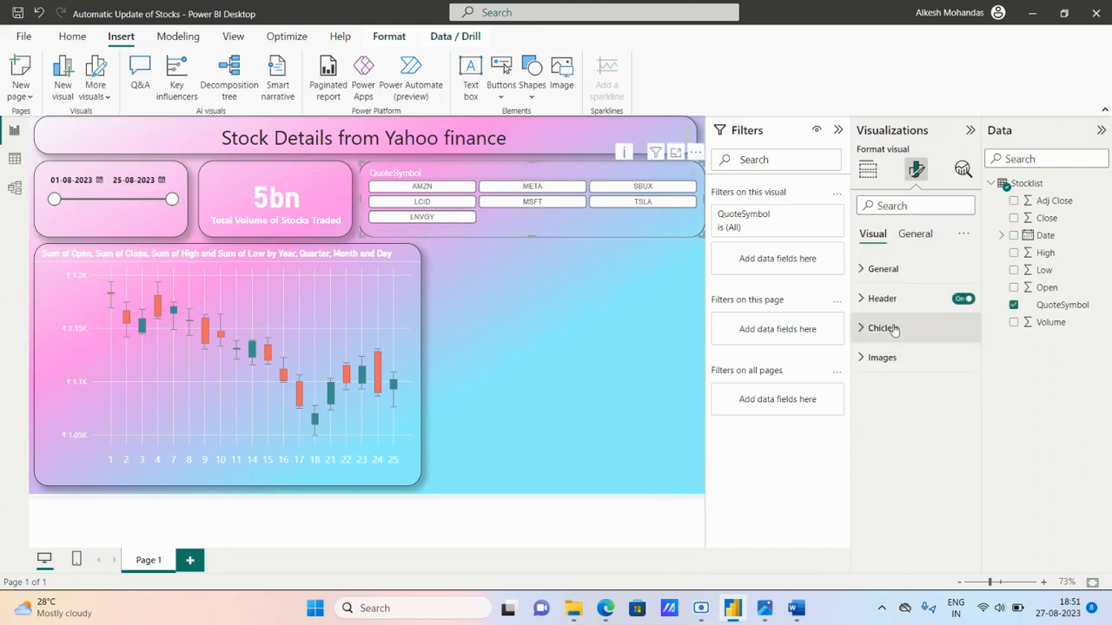
left_click(893, 328)
scroll(923, 436, "down", 3)
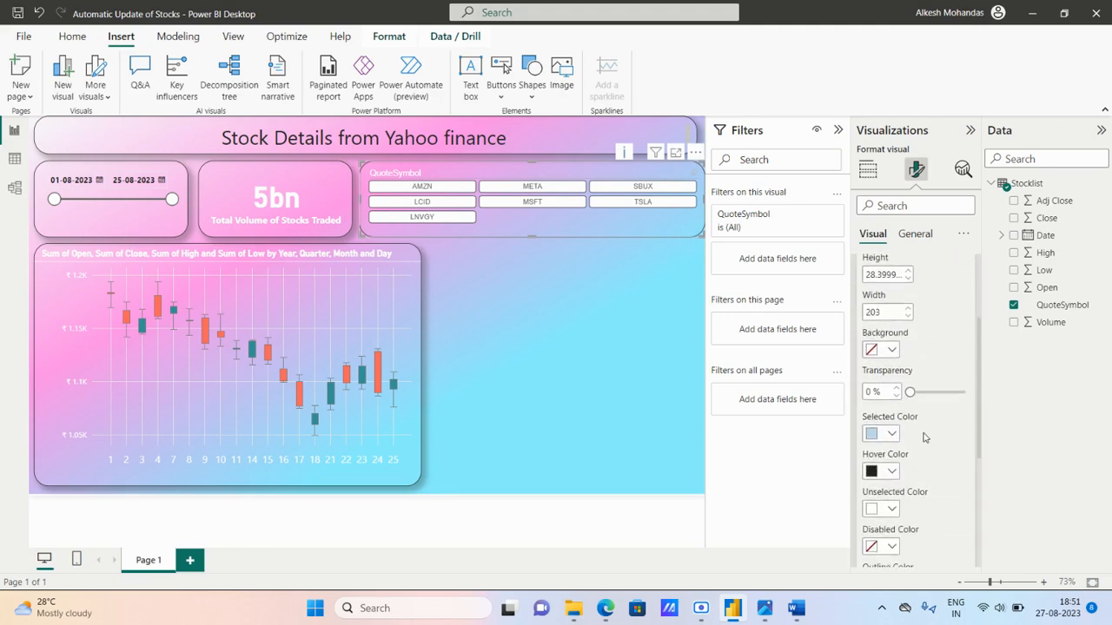
scroll(923, 436, "down", 1)
scroll(923, 436, "up", 1)
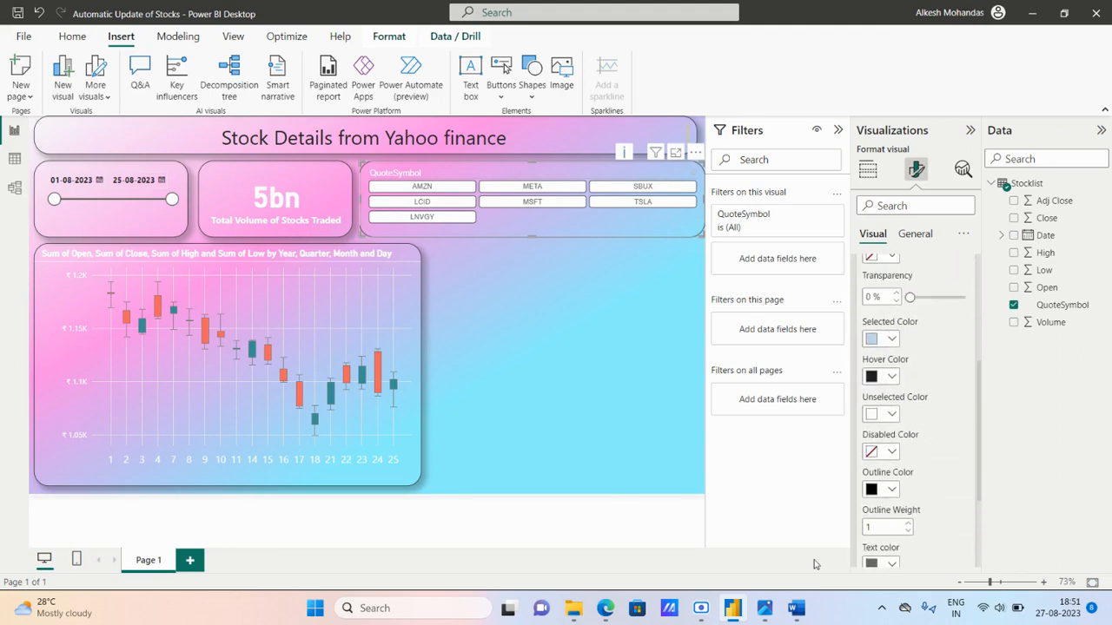
- Copy the selected color code #BDD7EE from the Word notes and apply it as the chiclets' Selected Color in Power BI
left_click(796, 608)
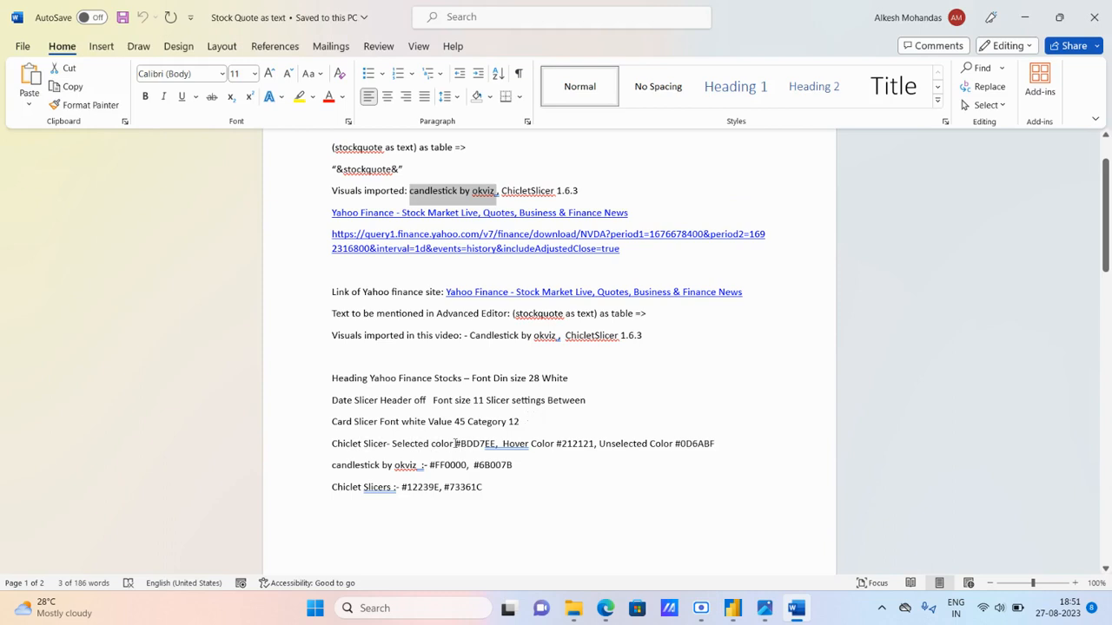
left_click_drag(455, 443, 496, 445)
key("ctrl+c")
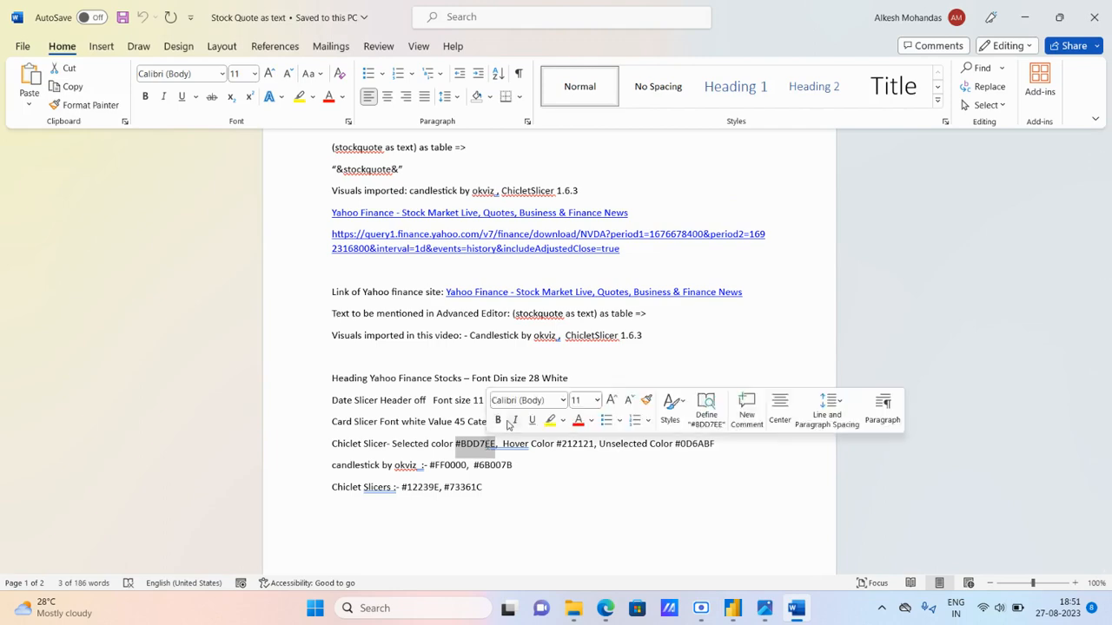
key("alt+Tab")
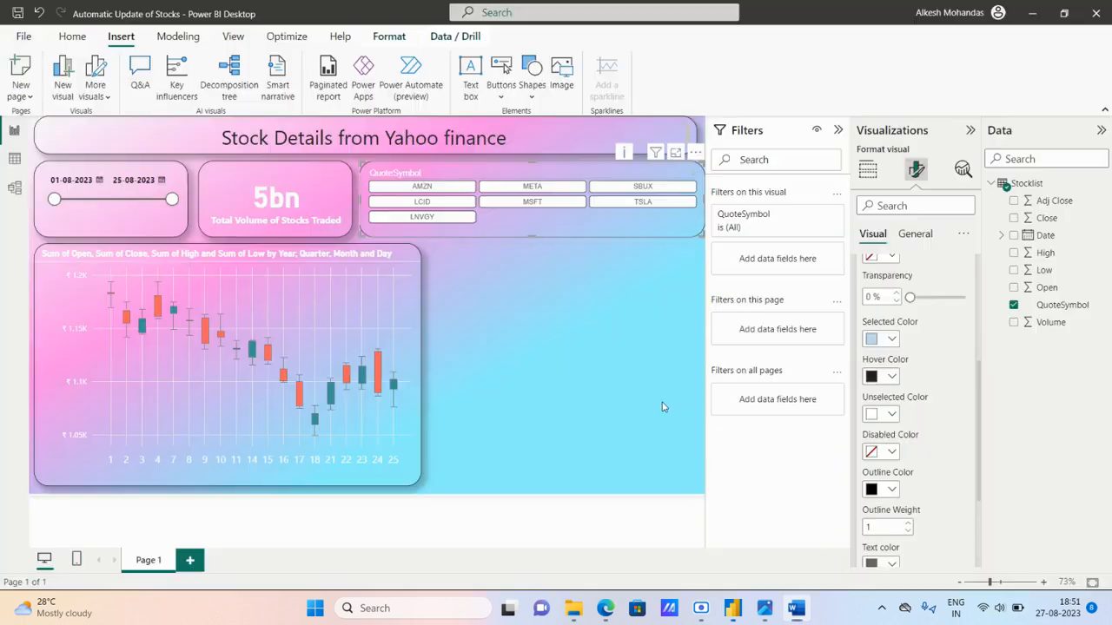
left_click(881, 339)
left_click(894, 309)
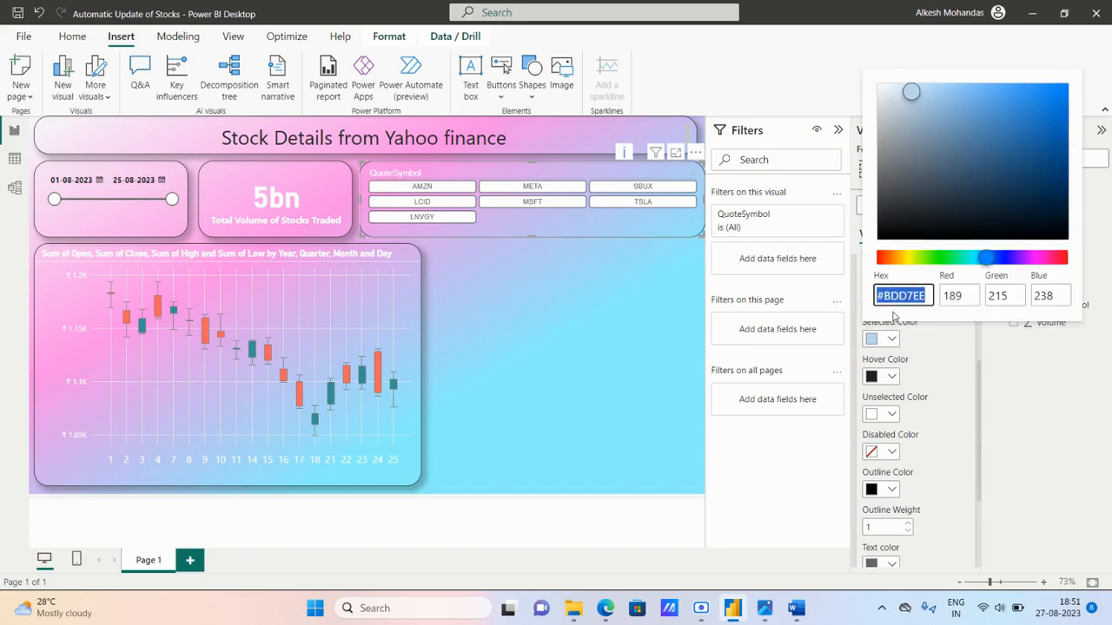
key("ctrl+v")
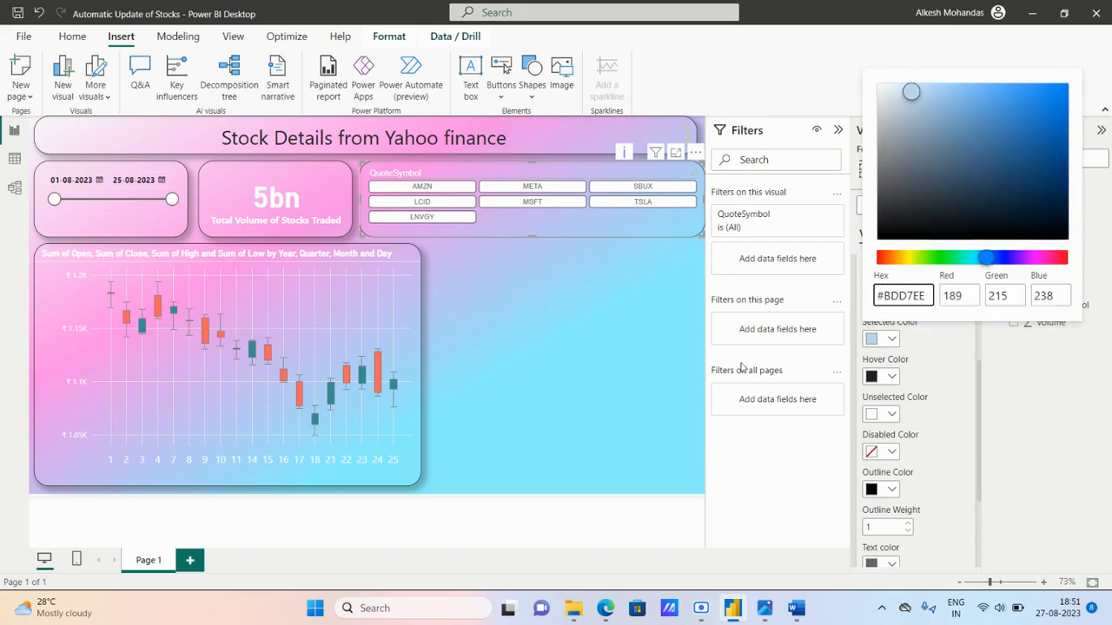
left_click(750, 449)
- Dismiss the chat notifications, copy #212121 from the Word notes and apply it as the chiclets' Hover Color in Power BI
key("alt+Tab")
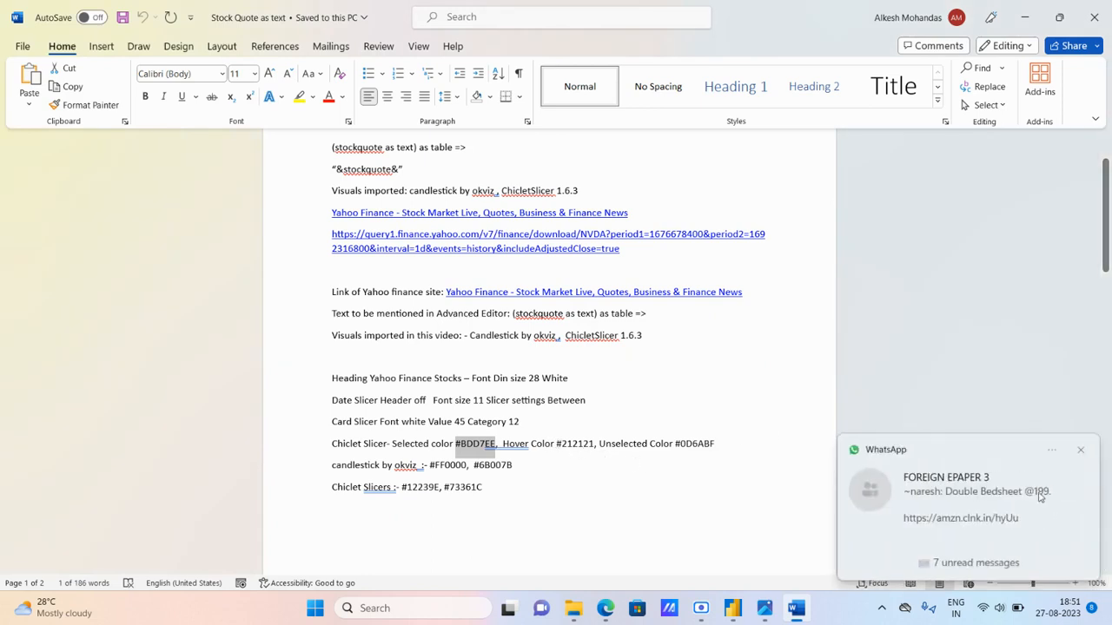
left_click(1081, 449)
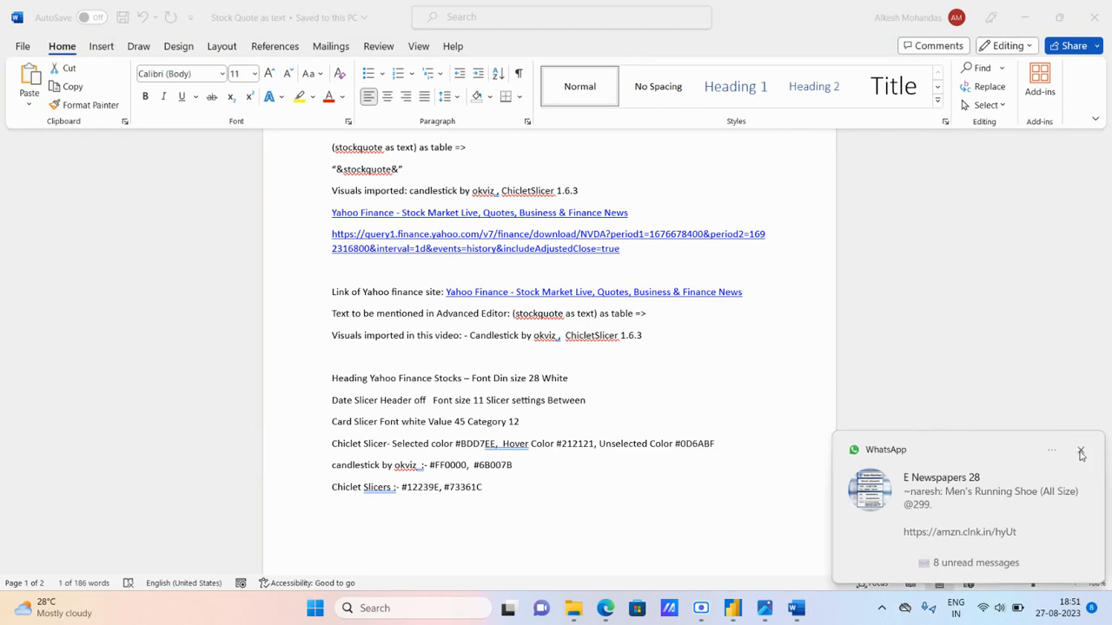
left_click(1081, 451)
left_click_drag(558, 444, 580, 444)
key("ctrl+c")
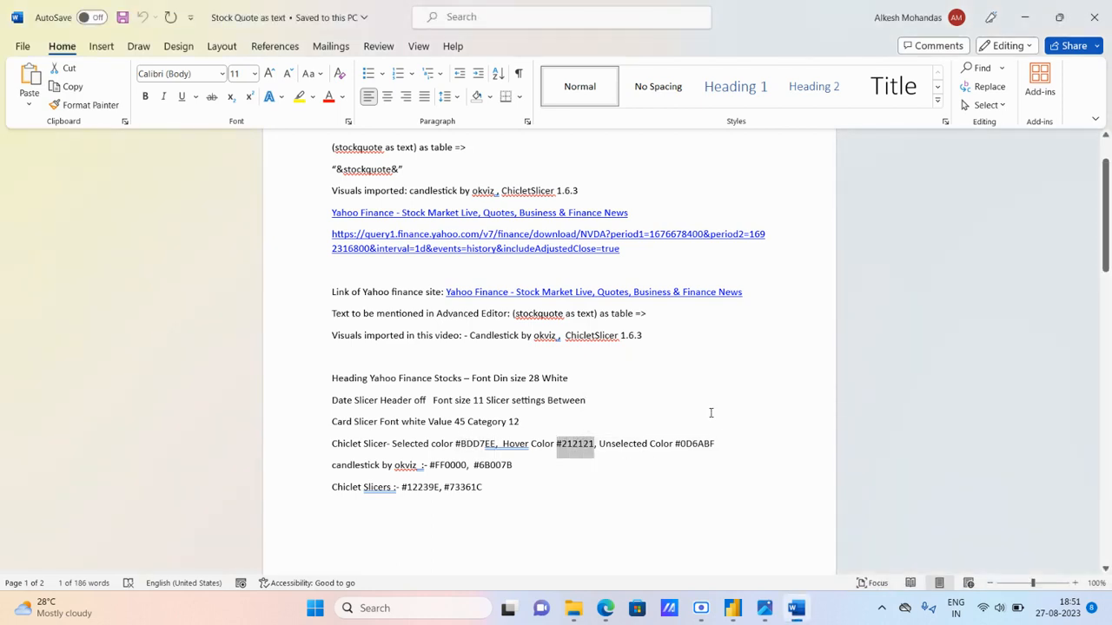
key("alt+Tab")
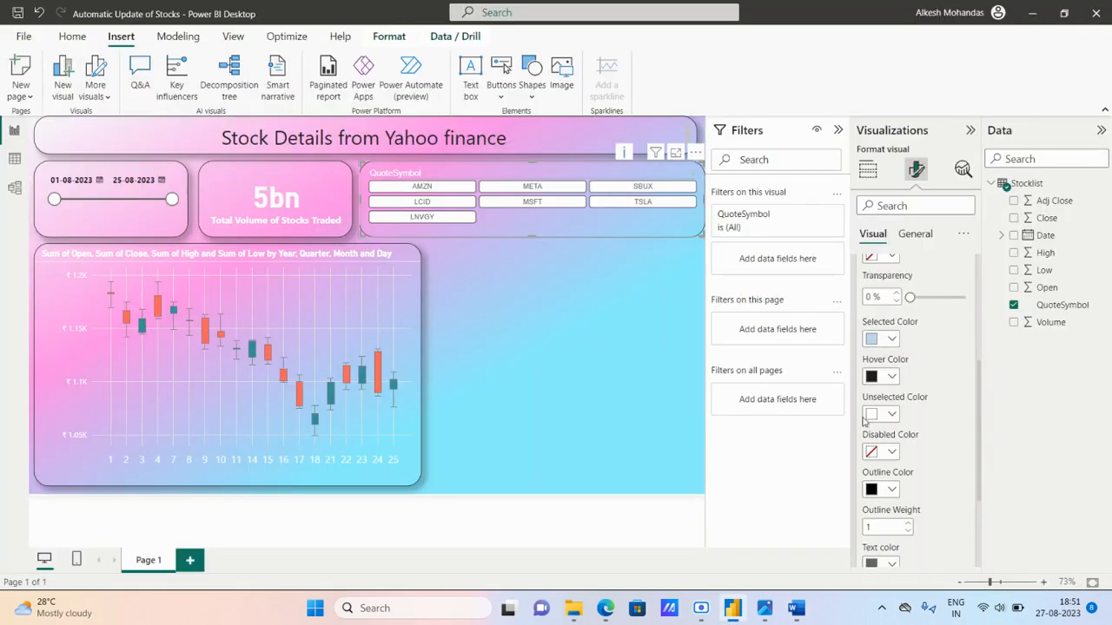
left_click(890, 378)
left_click(901, 343)
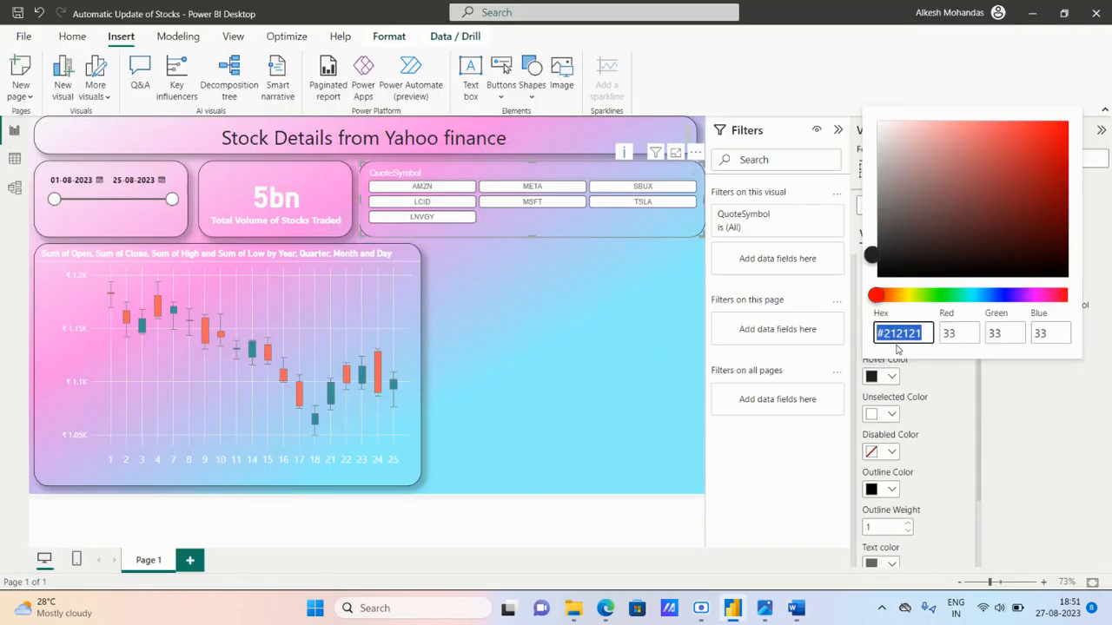
key("ctrl+v")
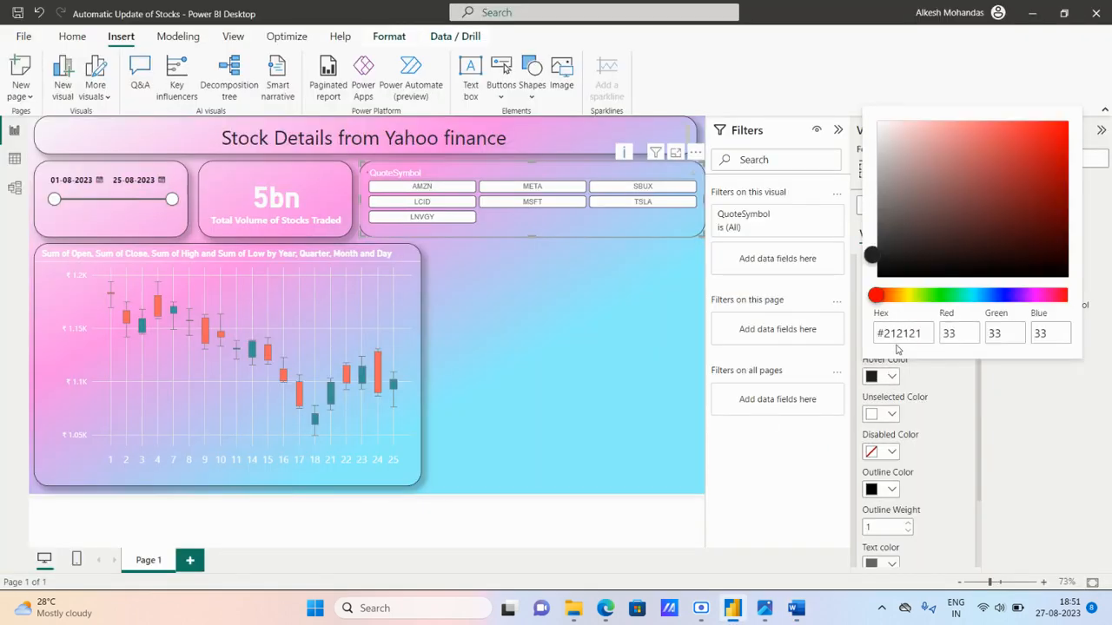
left_click(944, 389)
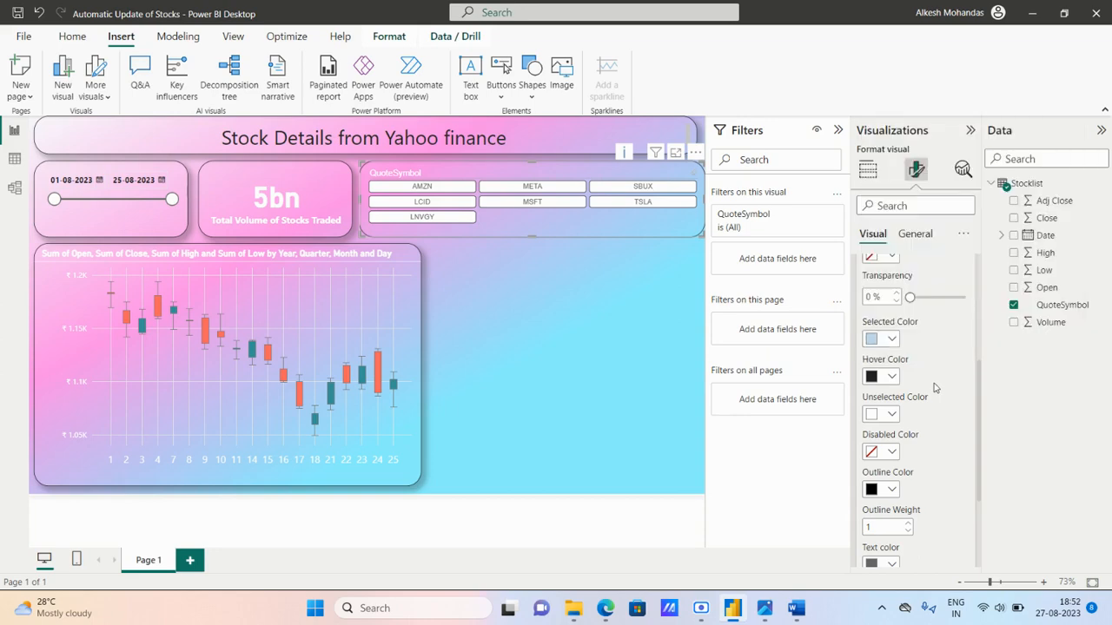
- Copy #0D6ABF from the Word notes and apply it as the chiclets' Unselected Color in Power BI
key("alt+Tab")
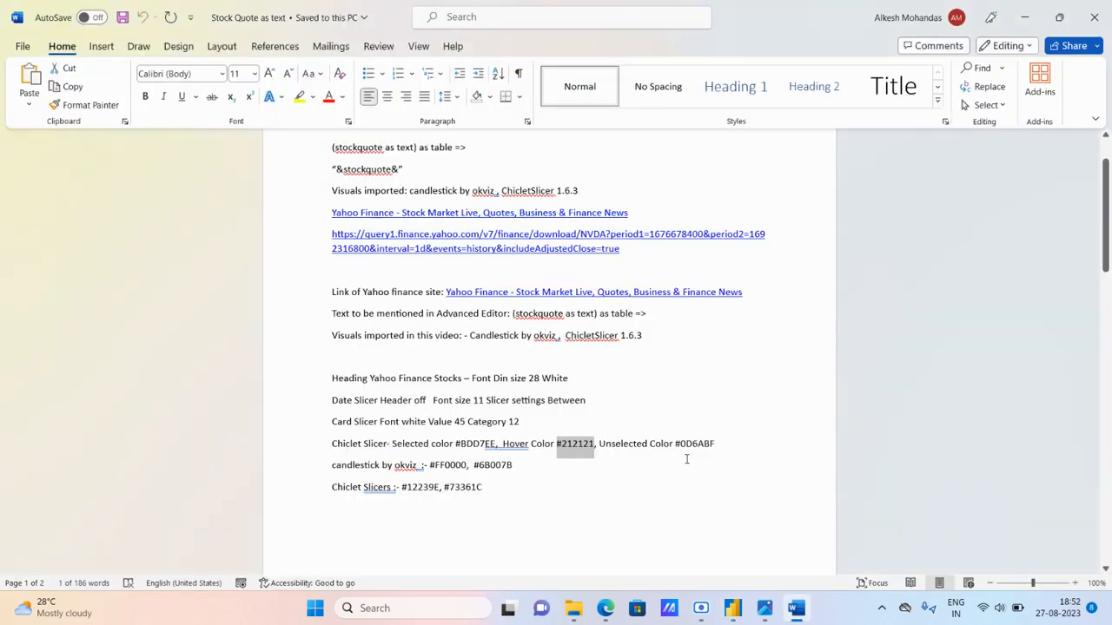
left_click_drag(677, 443, 715, 444)
key("ctrl+c")
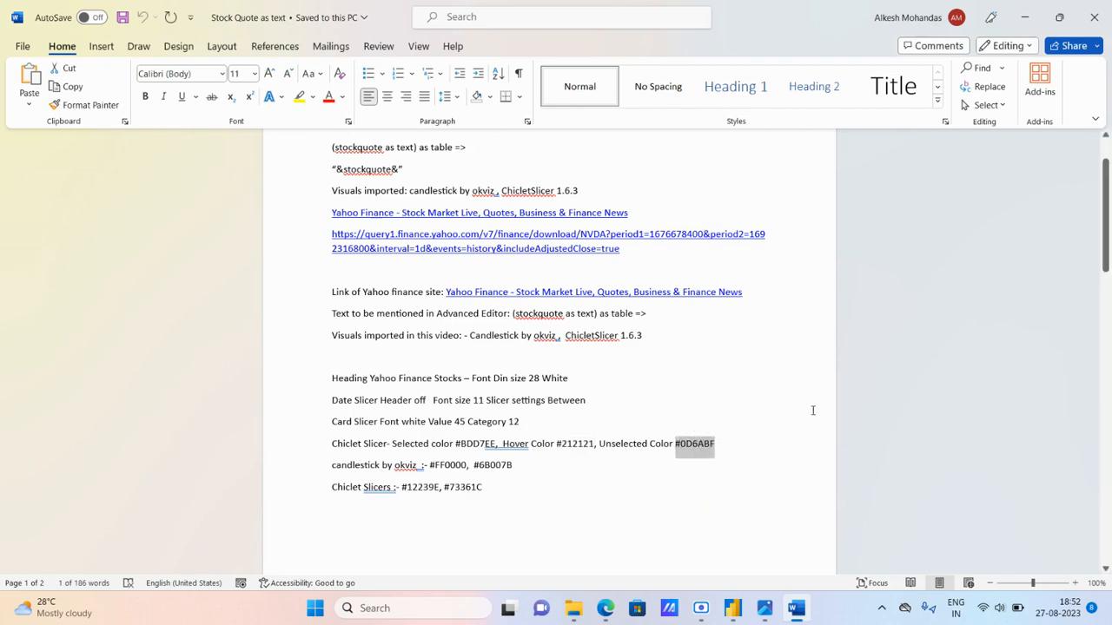
key("alt+Tab")
left_click(893, 414)
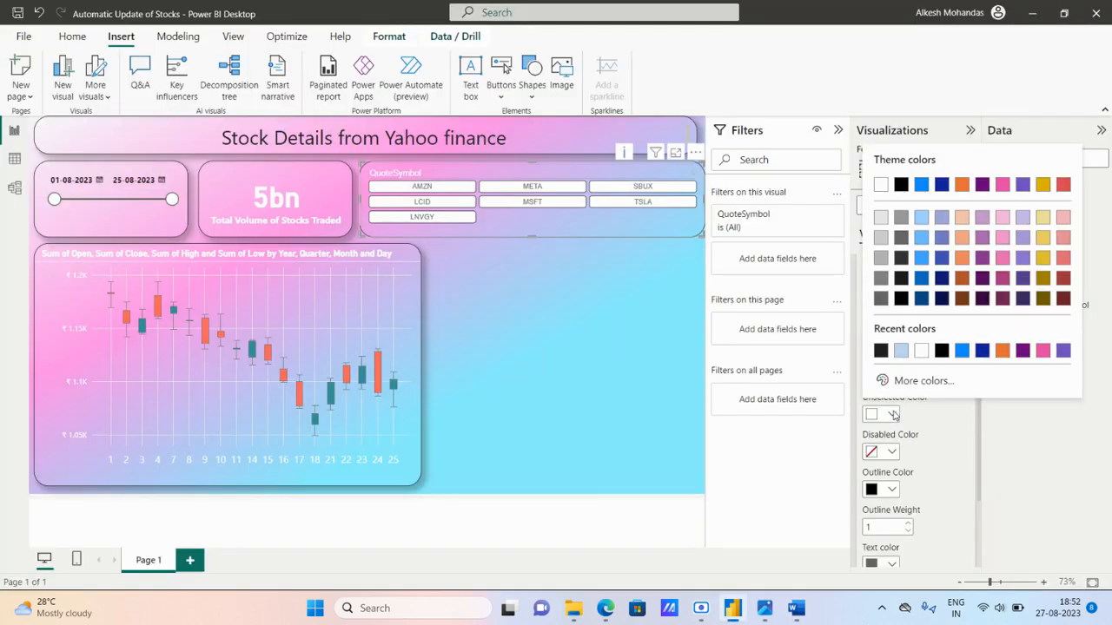
left_click(900, 380)
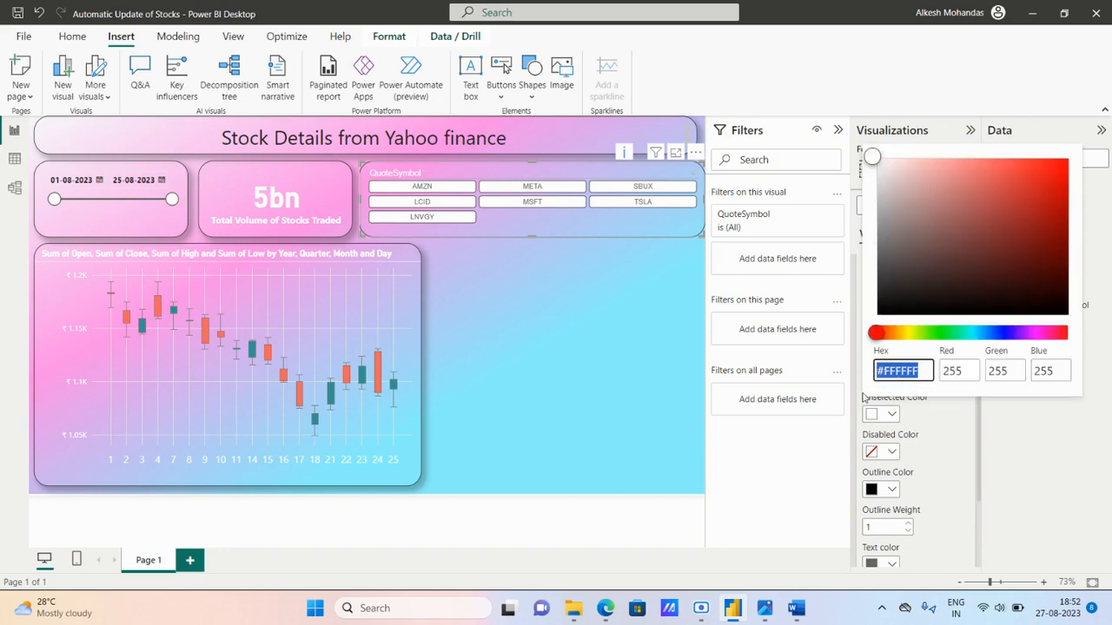
key("ctrl+v")
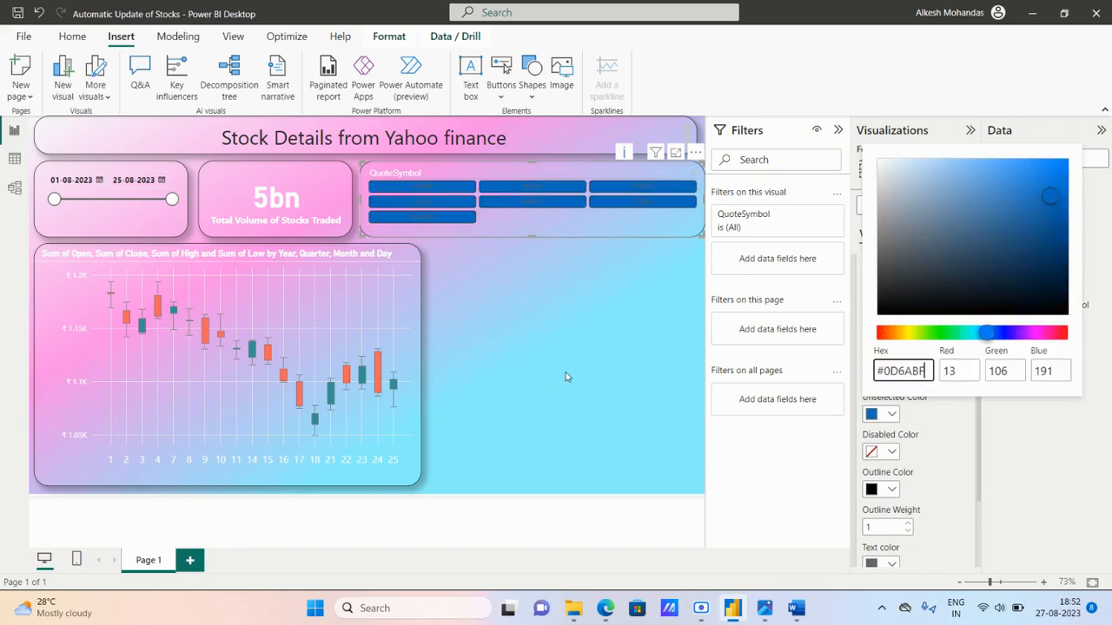
key("Escape")
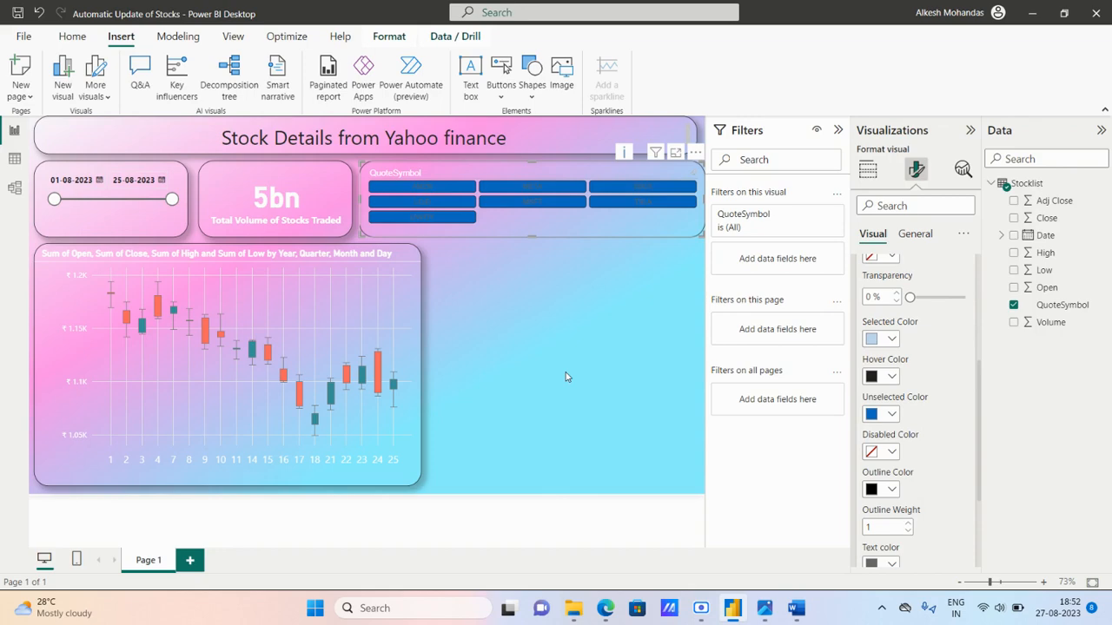
- Check the Word notes and look through the chiclet slicer's general, chiclet and image formatting options
key("alt+Tab")
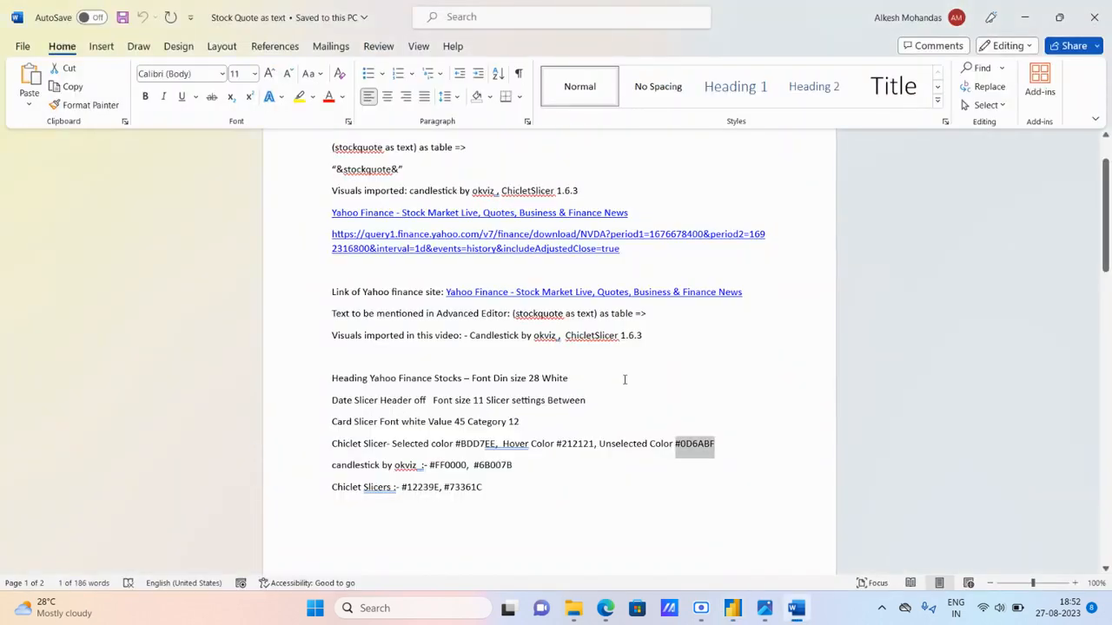
key("alt+Tab")
scroll(914, 379, "up", 3)
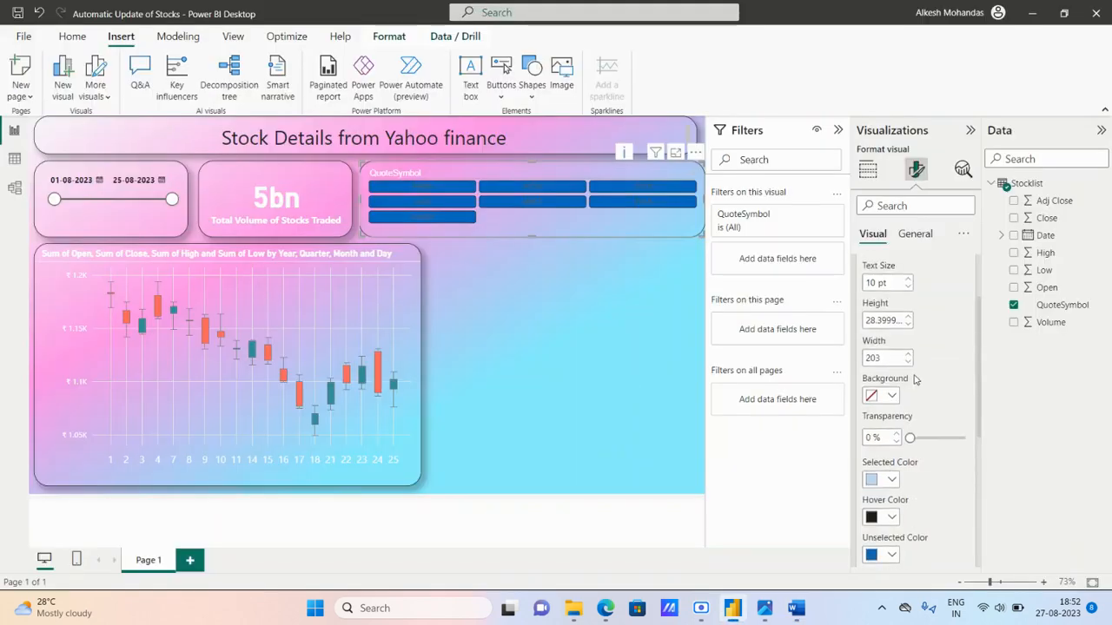
scroll(914, 380, "up", 3)
left_click(883, 327)
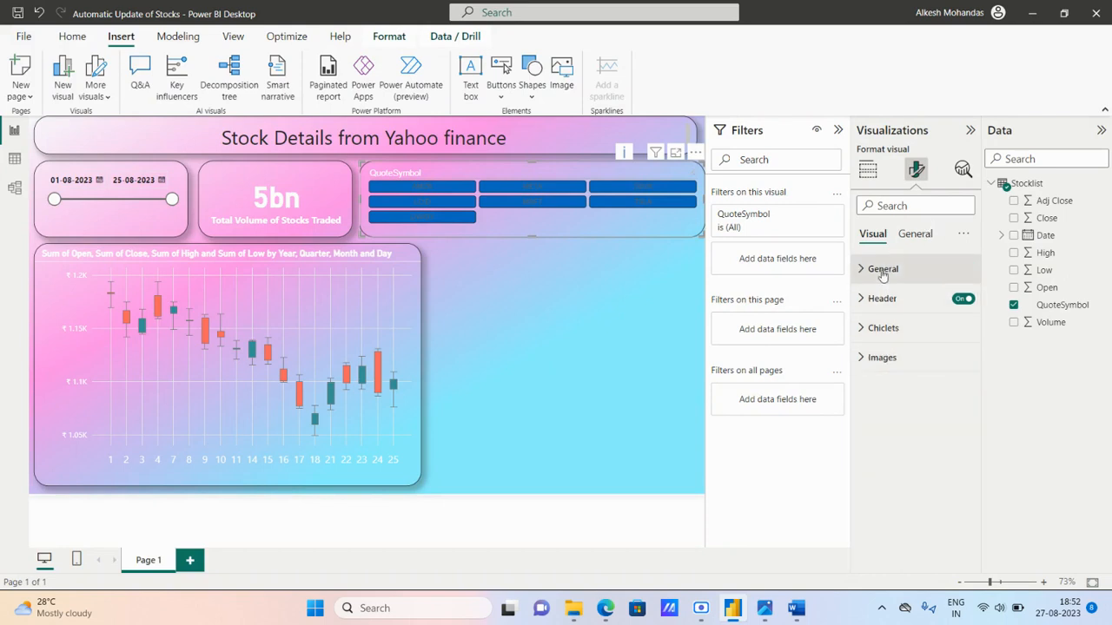
left_click(915, 234)
left_click(873, 235)
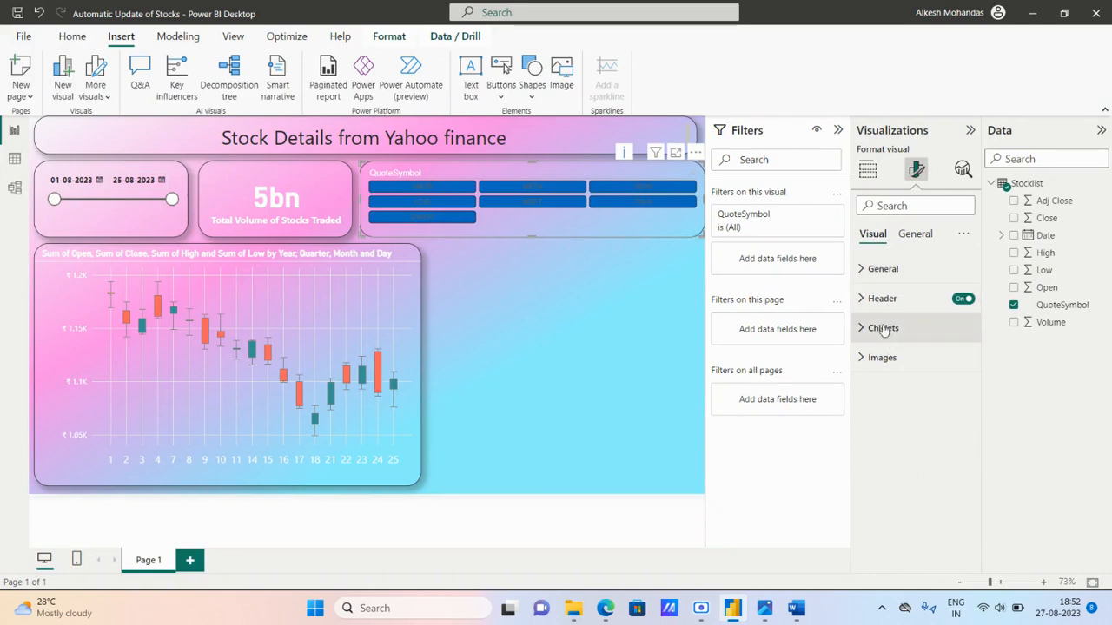
left_click(883, 269)
scroll(911, 330, "down", 1)
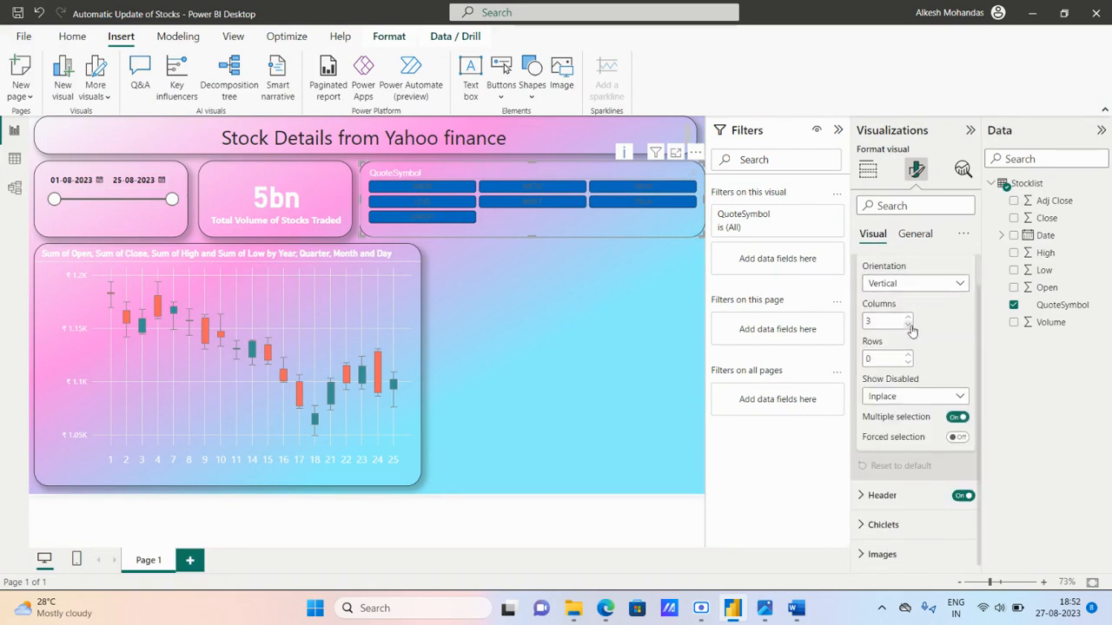
scroll(911, 330, "up", 1)
left_click(880, 271)
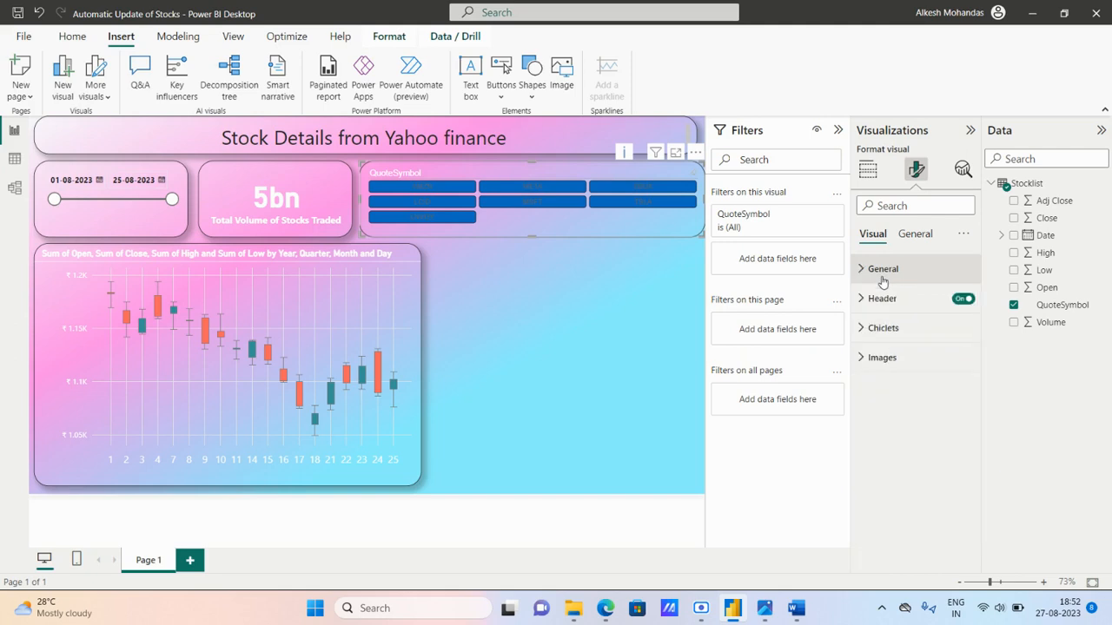
left_click(890, 352)
left_click(891, 352)
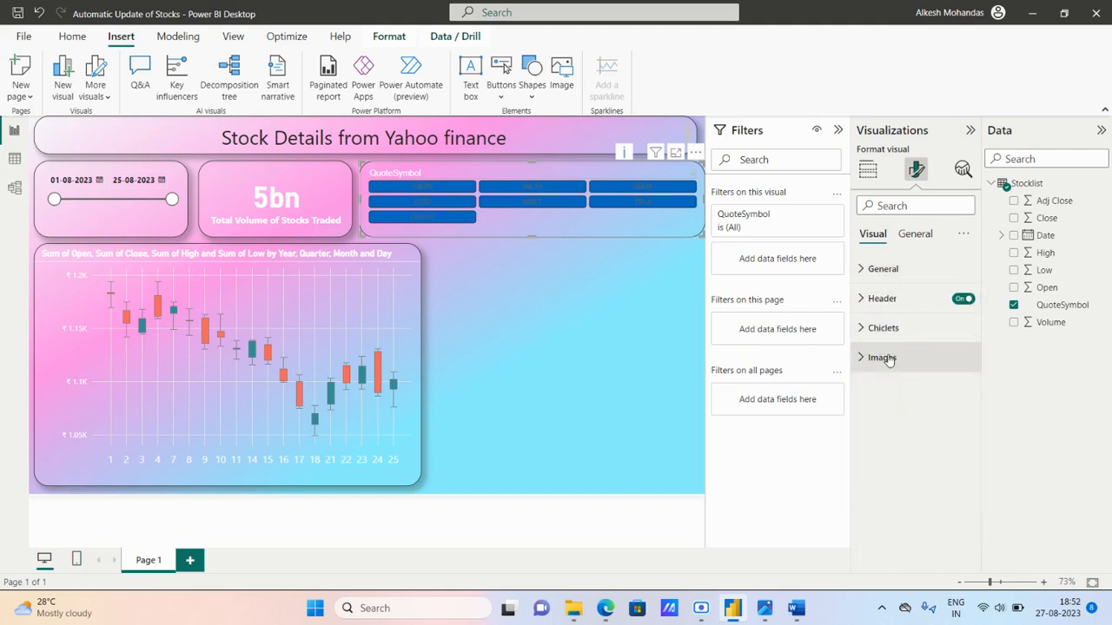
- Set the chiclet slicer's header font color to black
left_click(887, 304)
scroll(926, 365, "down", 2)
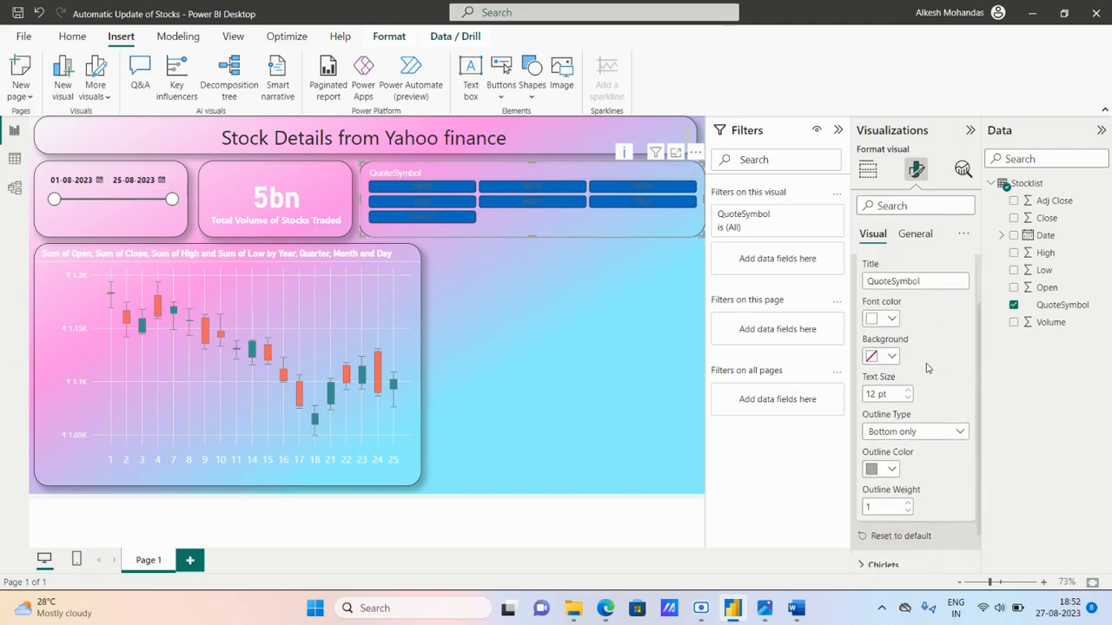
left_click(891, 339)
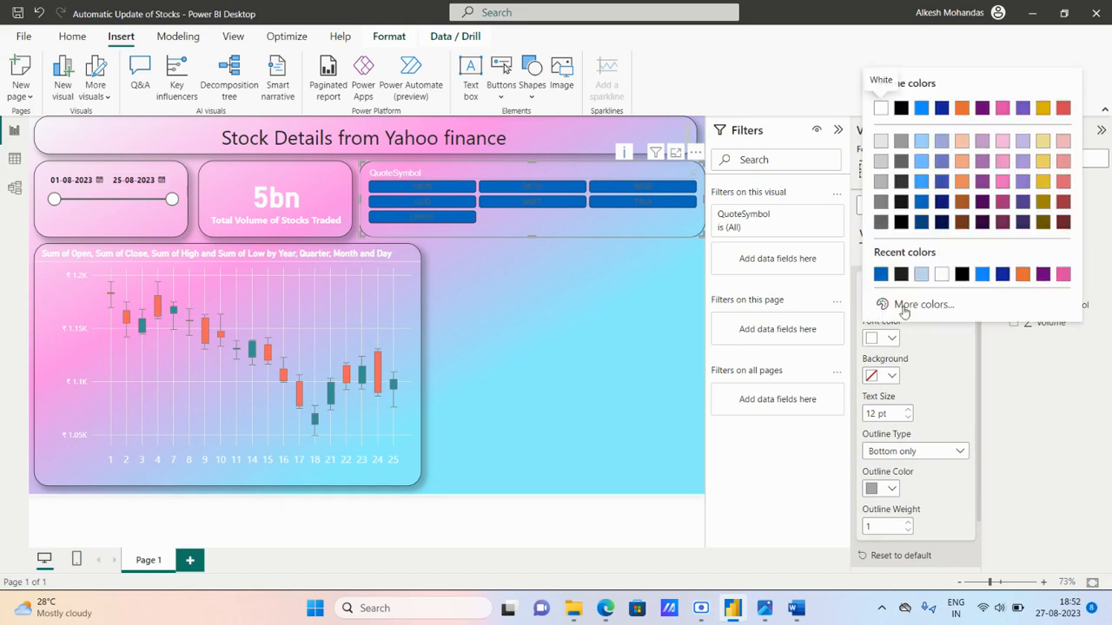
left_click(962, 274)
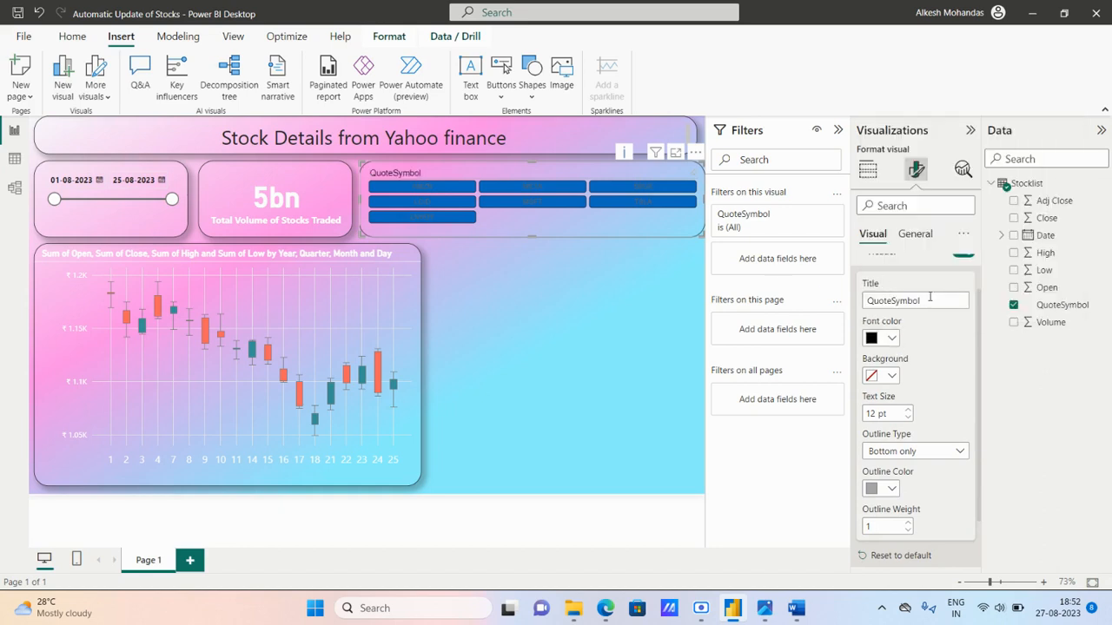
- Set the chiclet slicer's chiclet text color to white and dismiss the chat notification
scroll(895, 287, "up", 1)
left_click(888, 304)
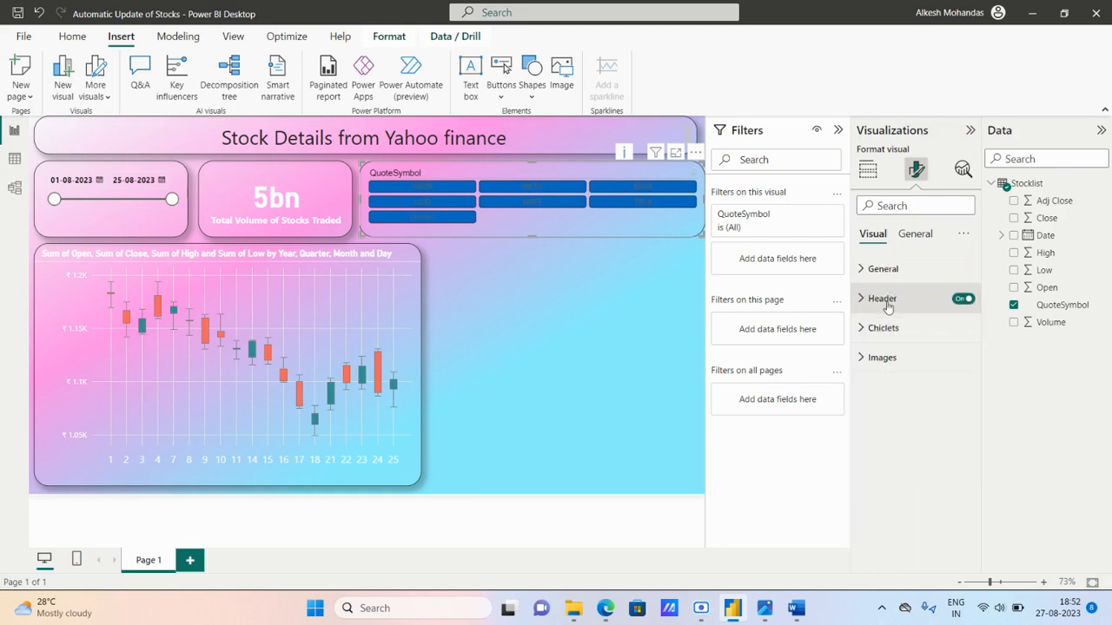
left_click(882, 269)
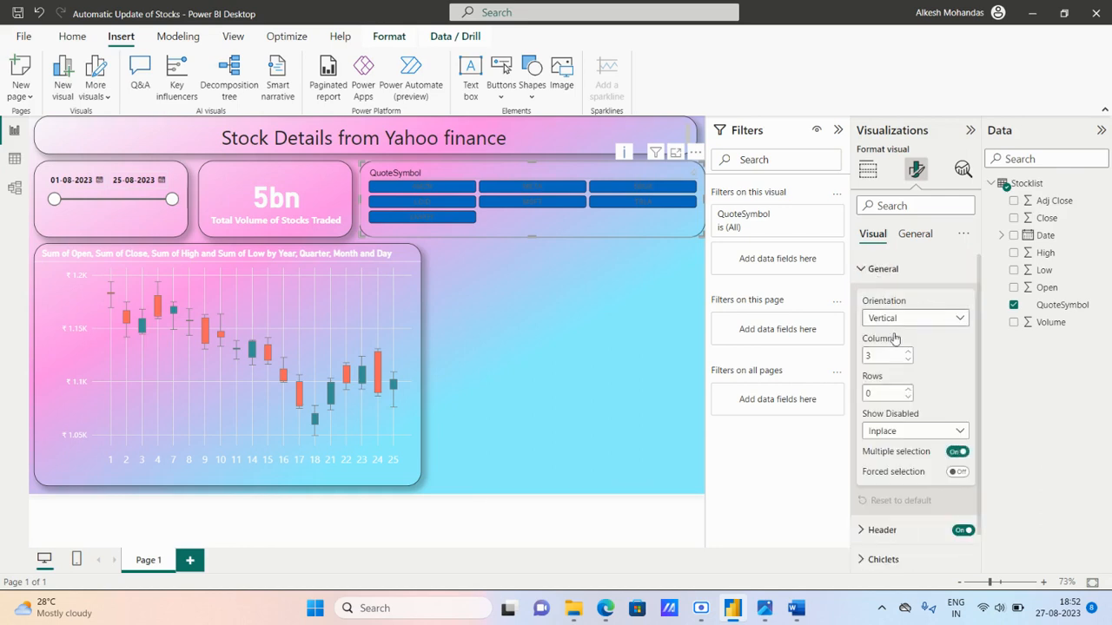
scroll(931, 430, "down", 1)
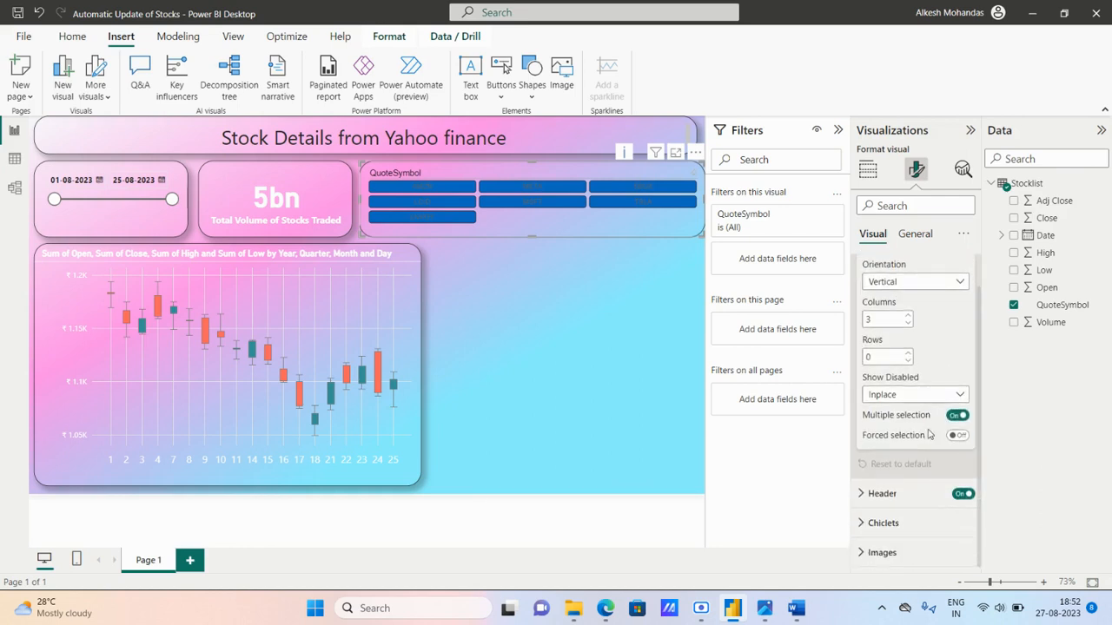
left_click(882, 523)
scroll(921, 478, "down", 5)
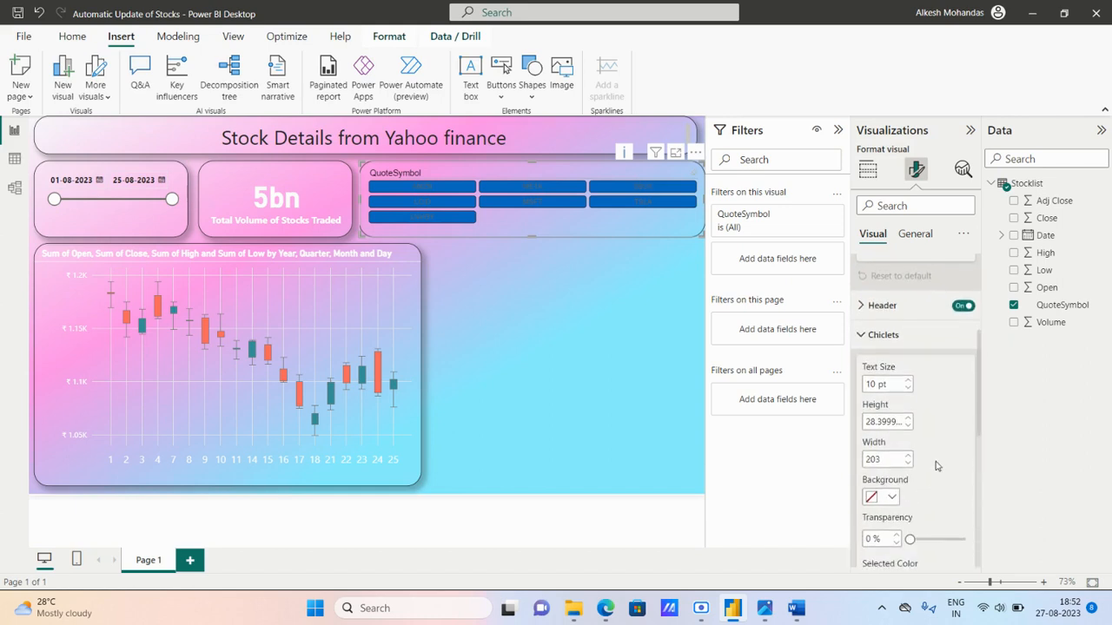
scroll(937, 466, "down", 2)
scroll(937, 466, "down", 4)
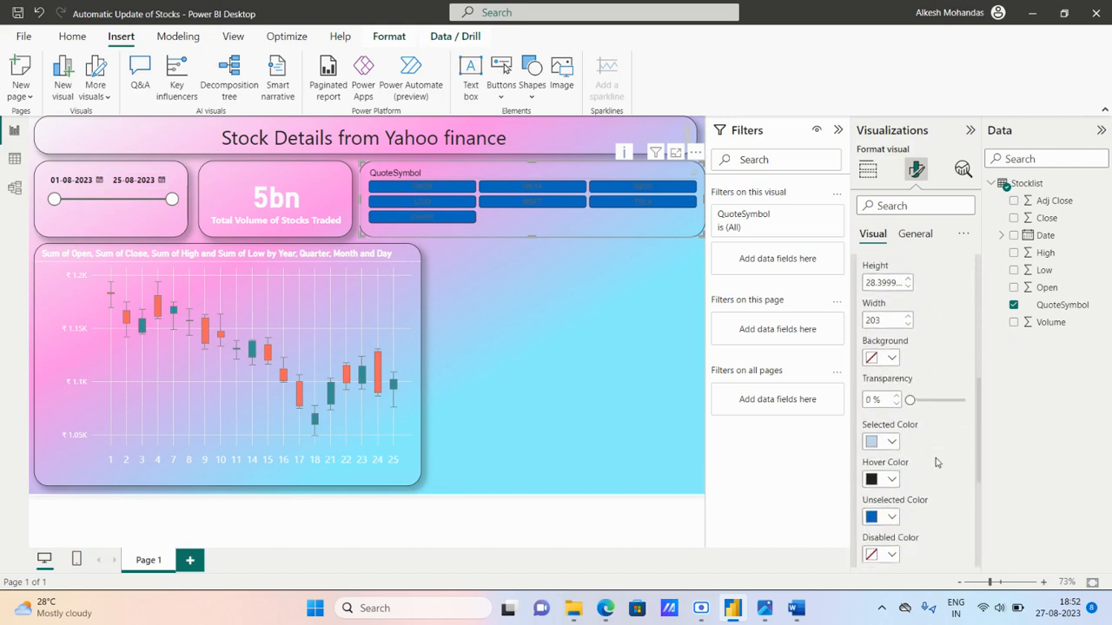
scroll(936, 463, "down", 2)
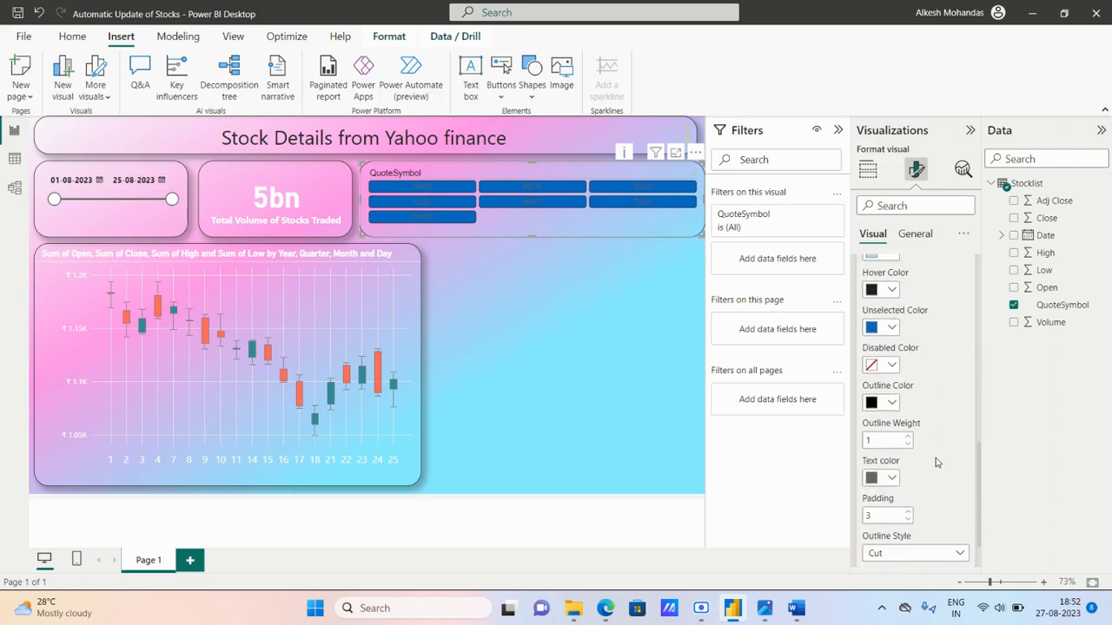
left_click(892, 432)
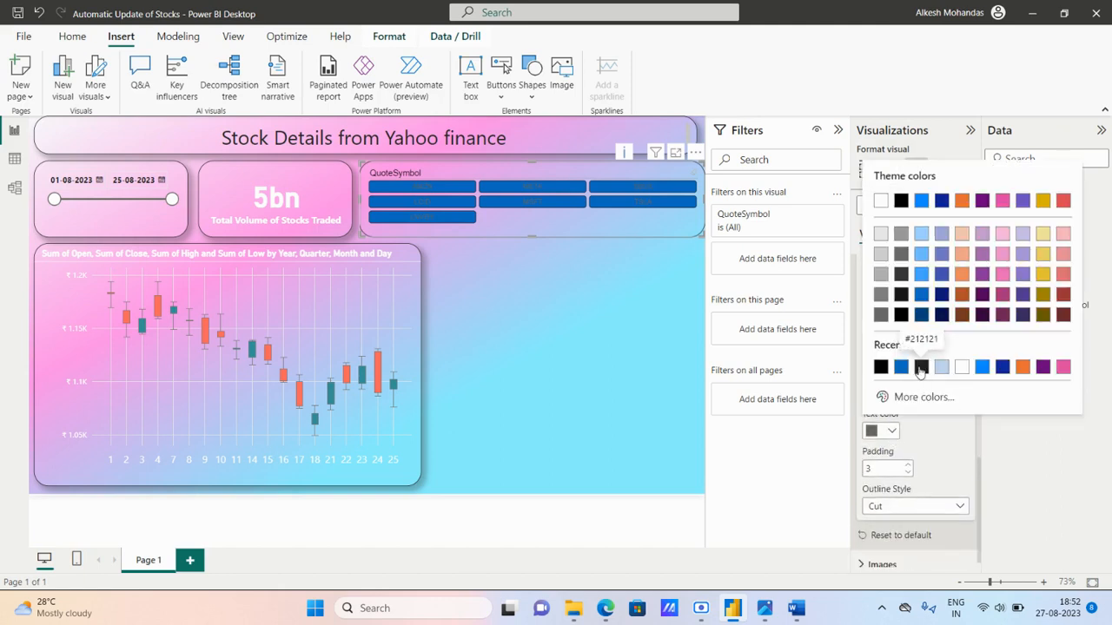
left_click(961, 369)
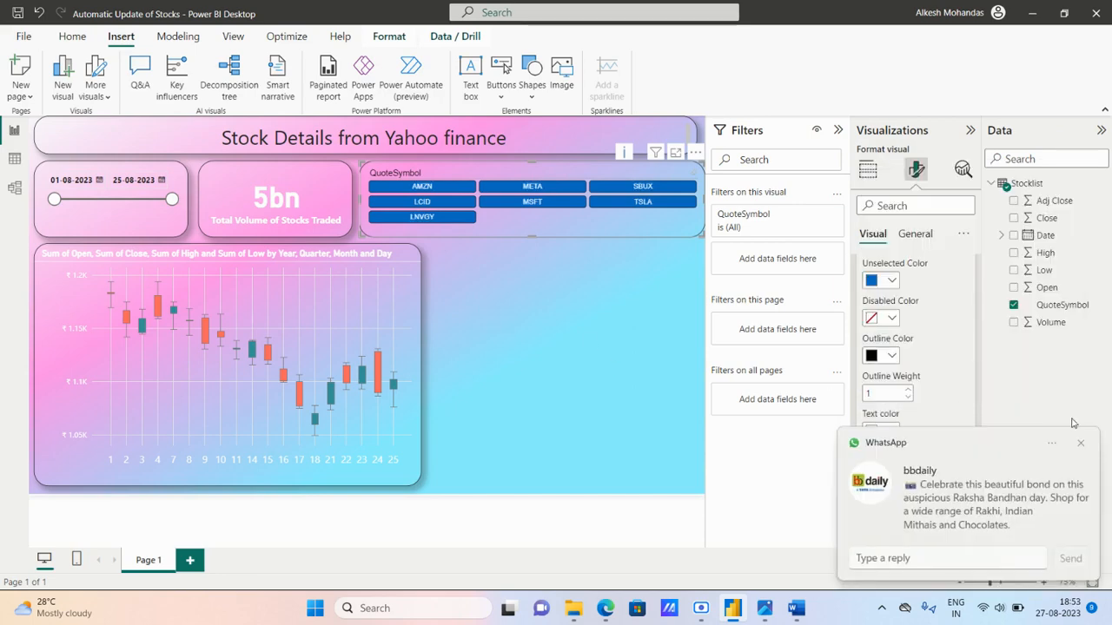
left_click(1081, 444)
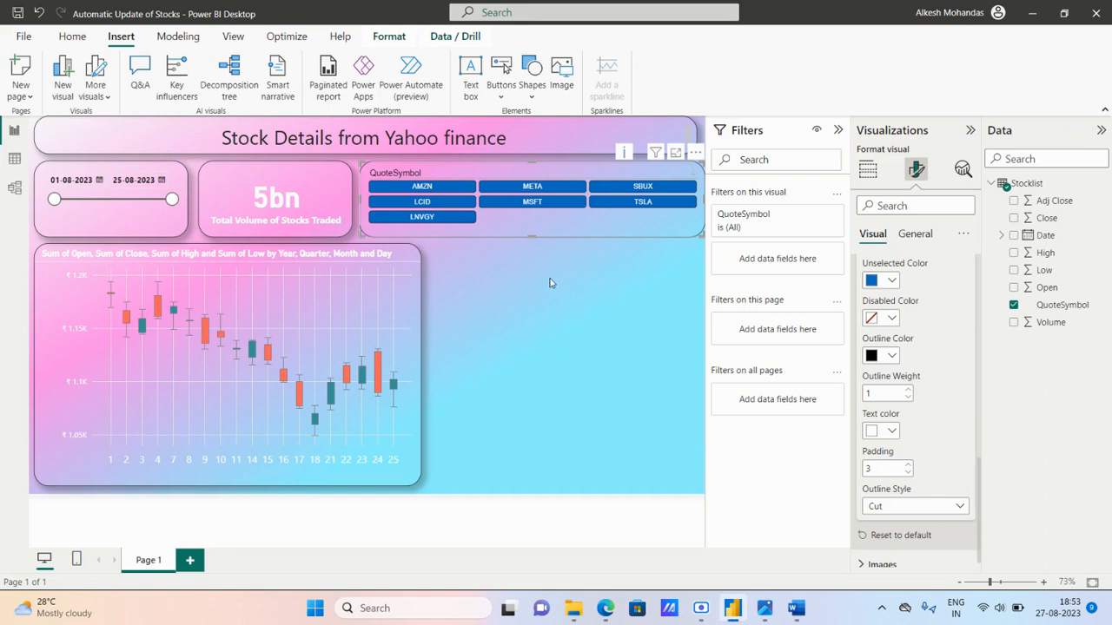
- Insert a line chart beside the candlestick chart and narrow the candlestick chart slightly to leave a gap between them
left_click(581, 277)
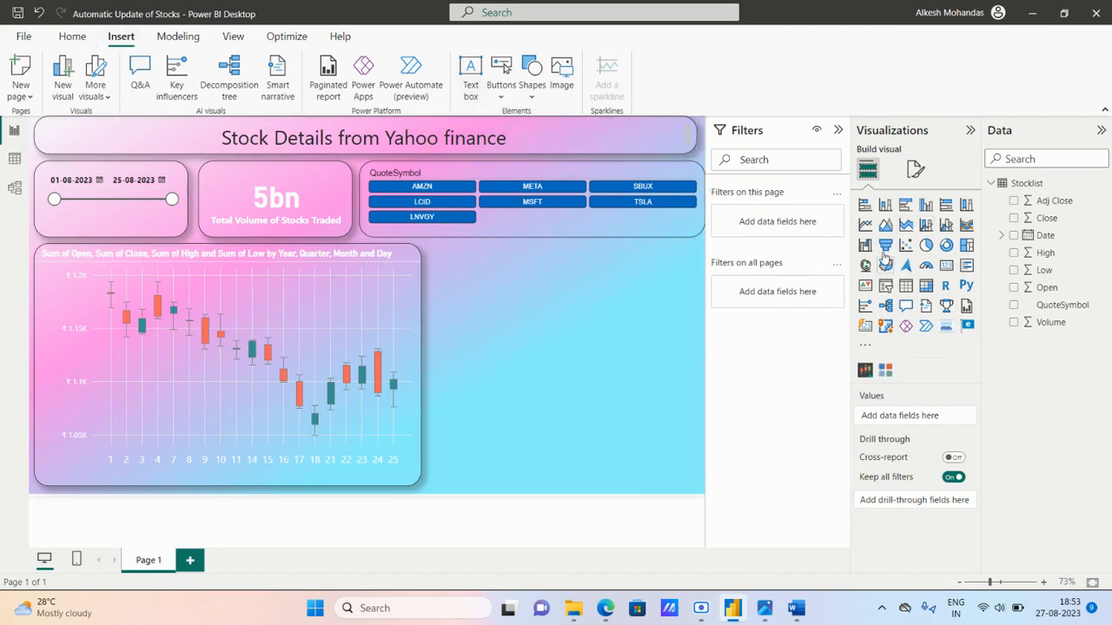
left_click(865, 225)
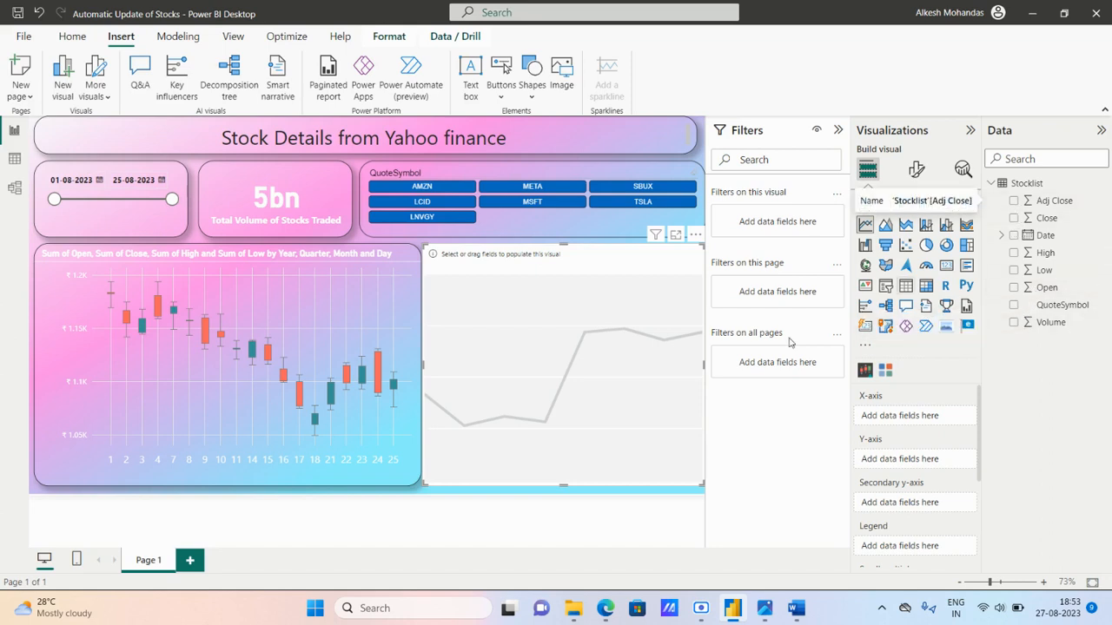
left_click(412, 343)
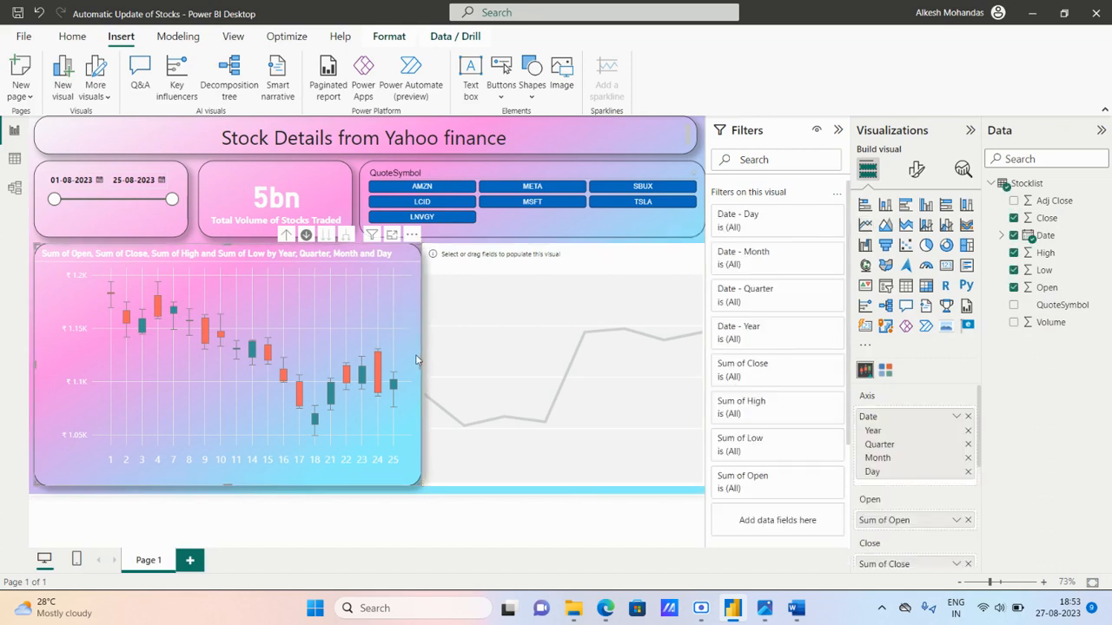
left_click_drag(417, 366, 415, 366)
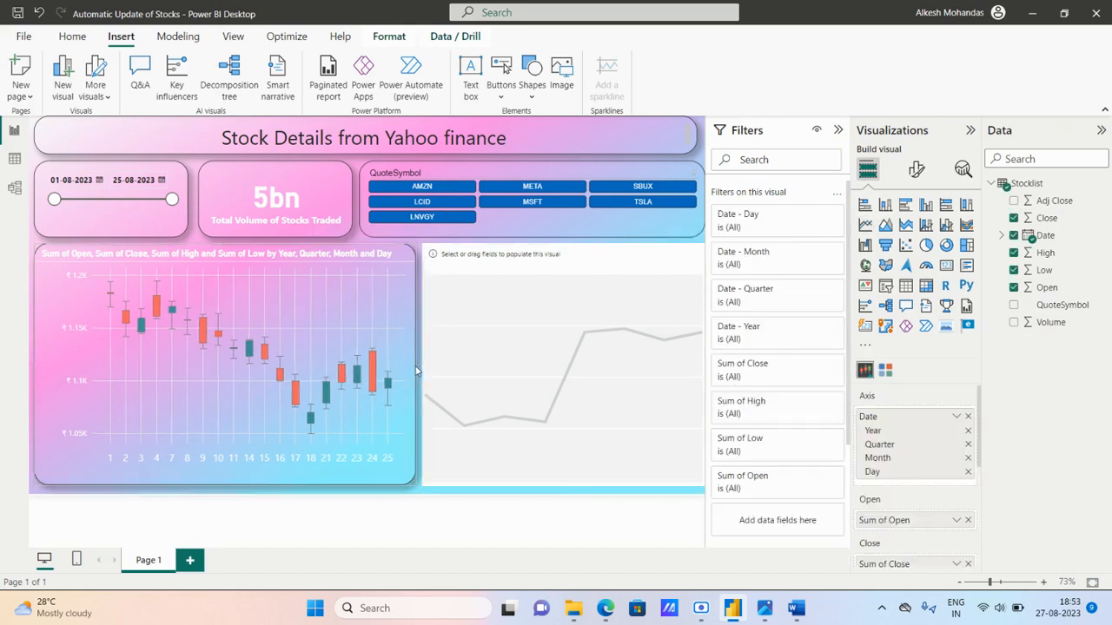
- Put Date on the line chart's X-axis and Volume and Adj Close on its Y-axis
left_click(497, 269)
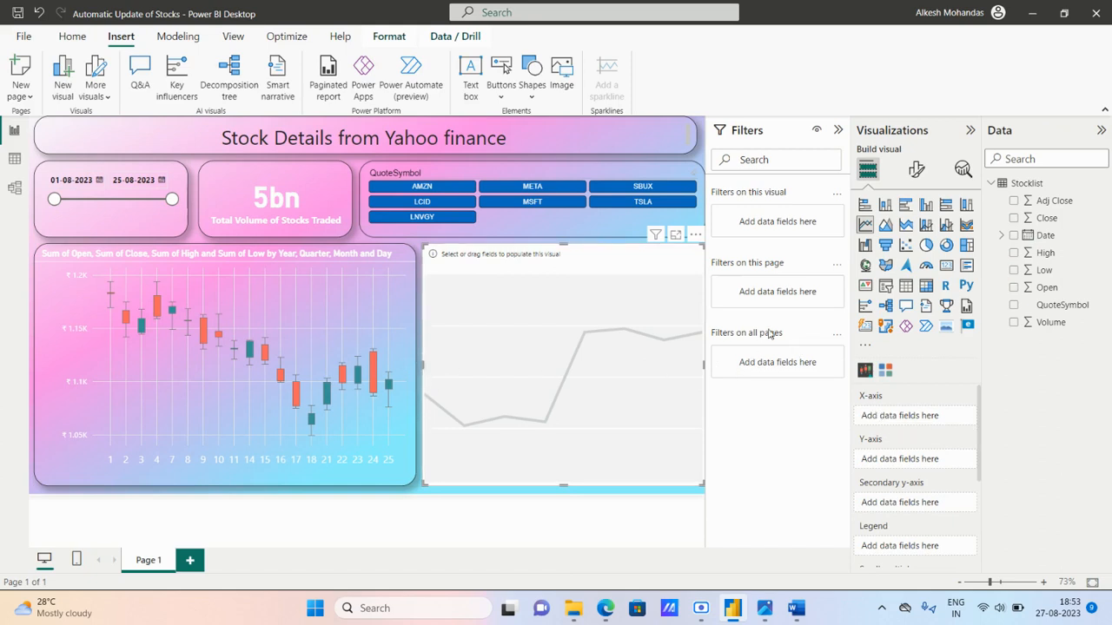
left_click(1014, 239)
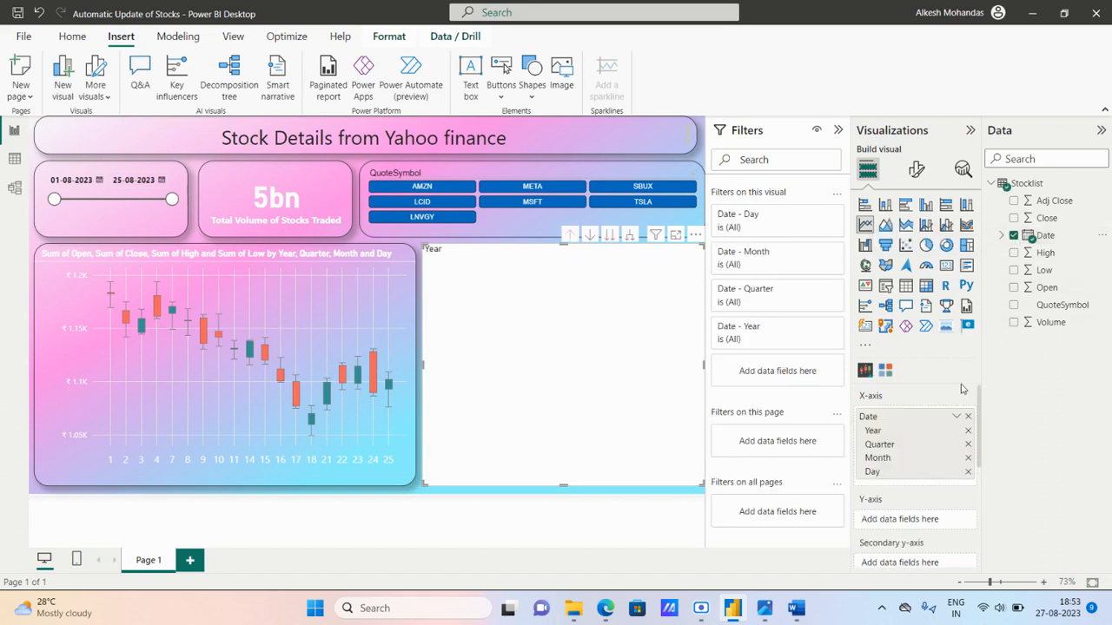
scroll(960, 391, "down", 1)
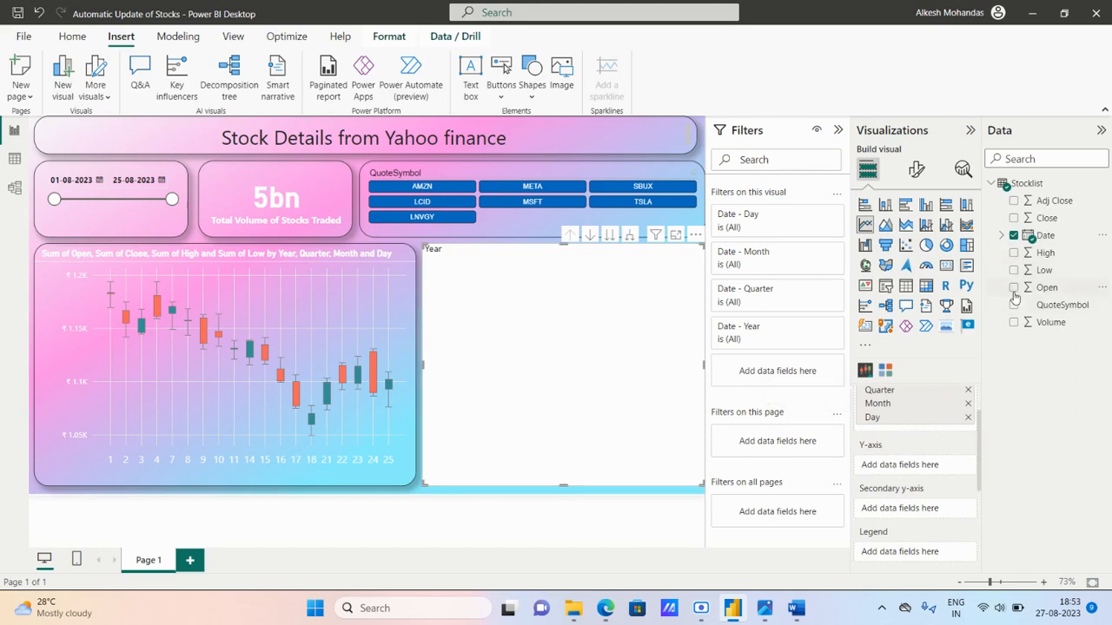
left_click(1013, 322)
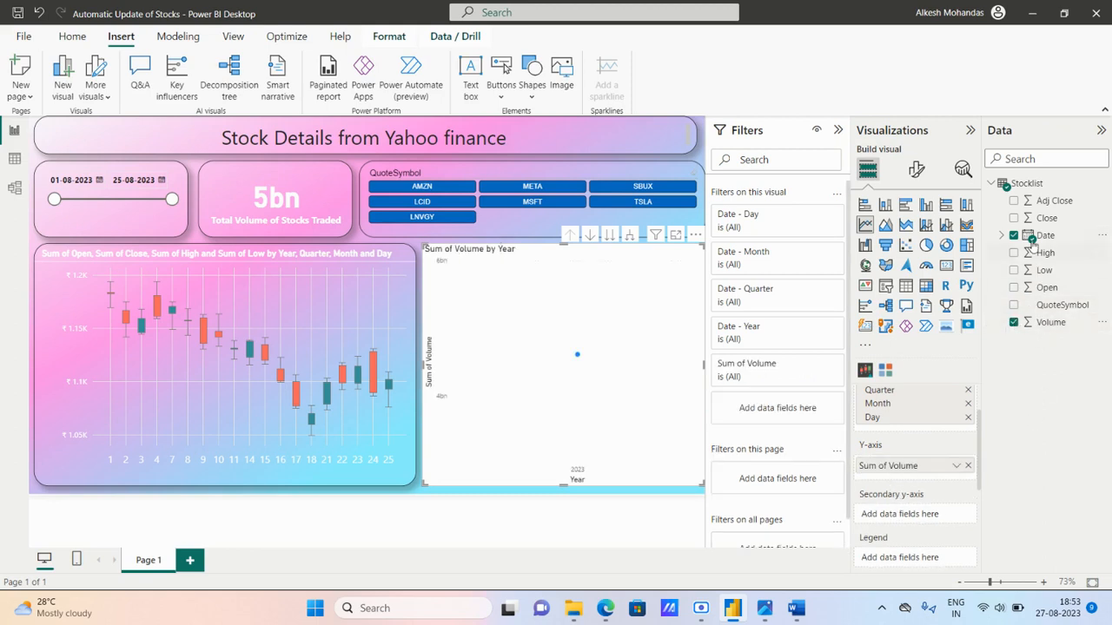
left_click(1013, 201)
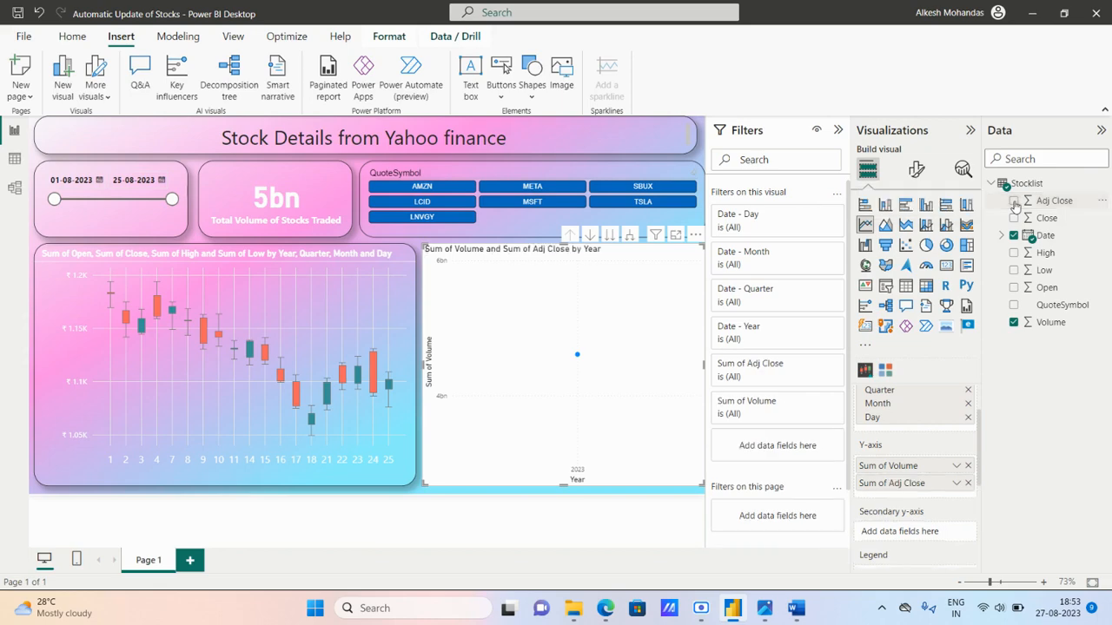
- Expand the line chart's date hierarchy from year down to day level
left_click(631, 236)
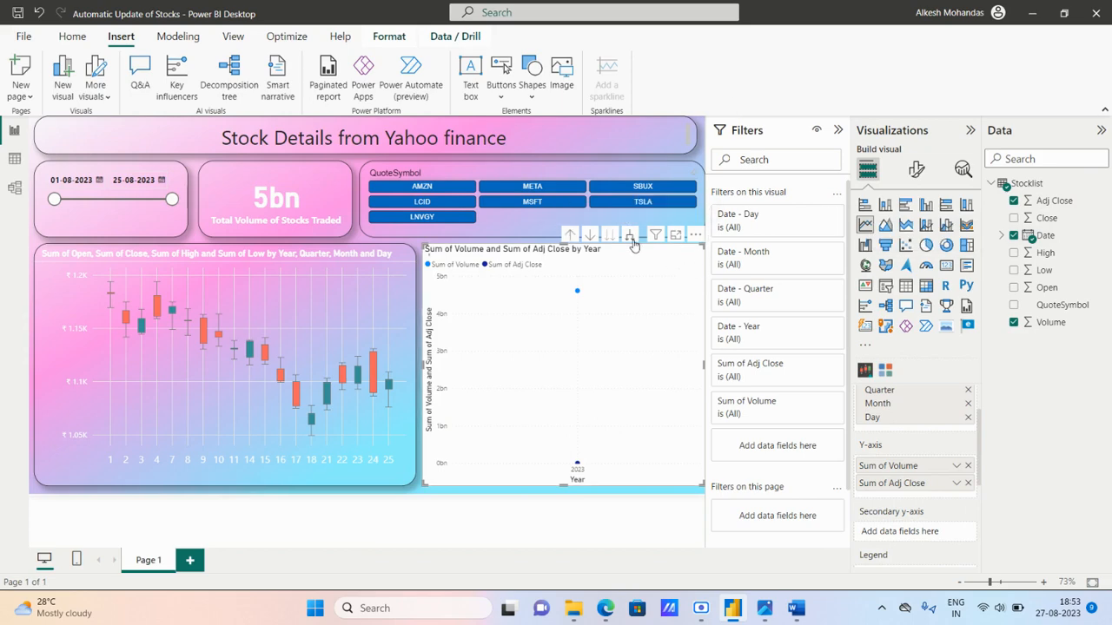
left_click(630, 240)
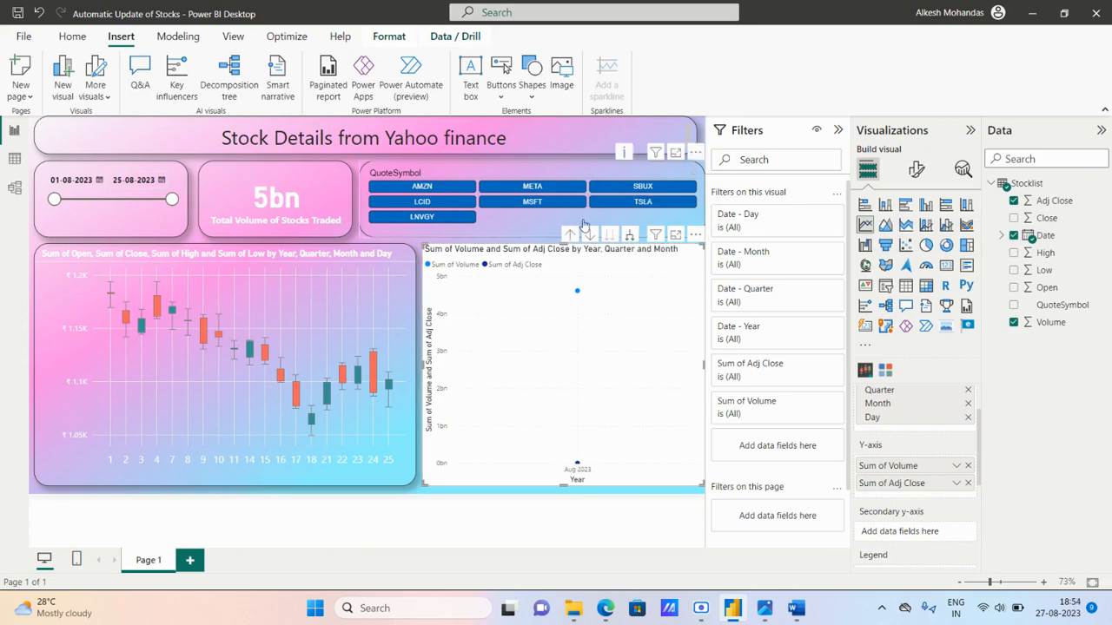
left_click(591, 238)
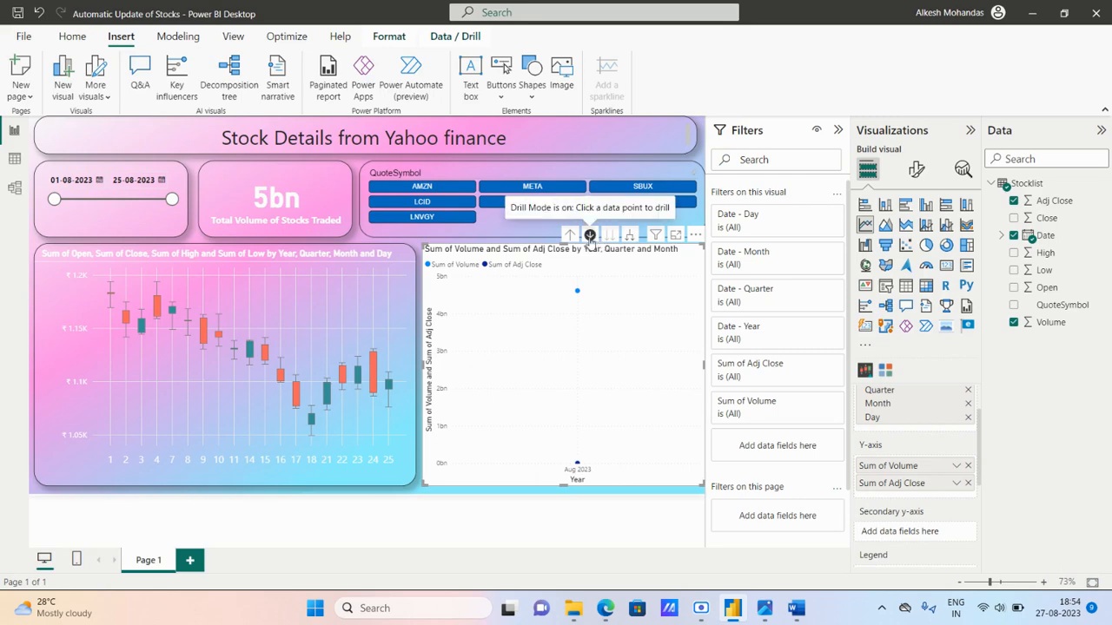
left_click(590, 238)
left_click(572, 237)
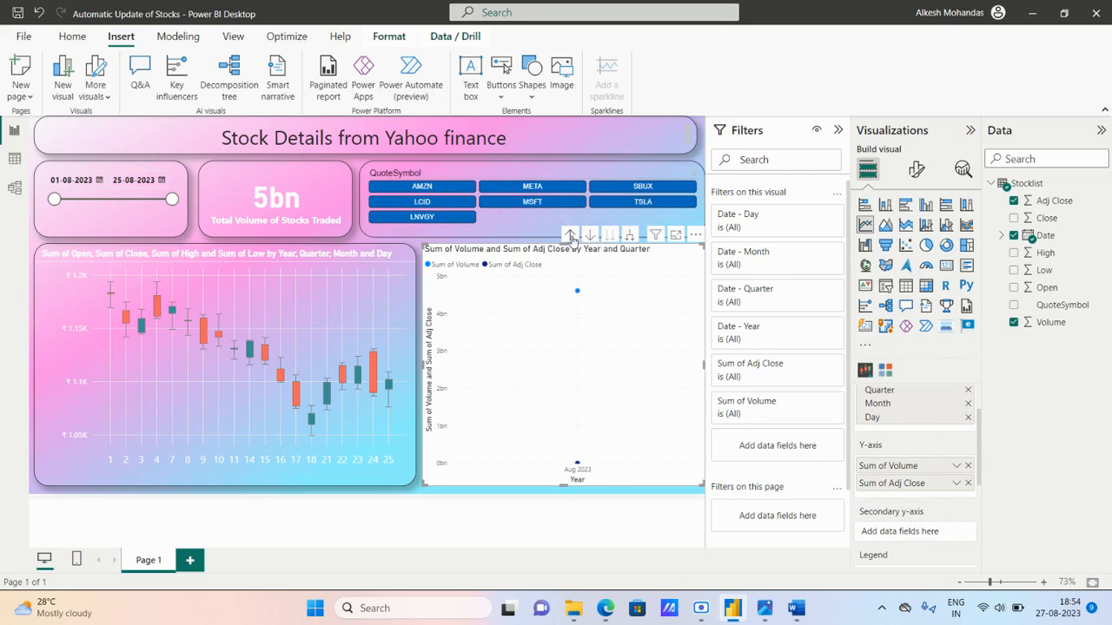
left_click(630, 240)
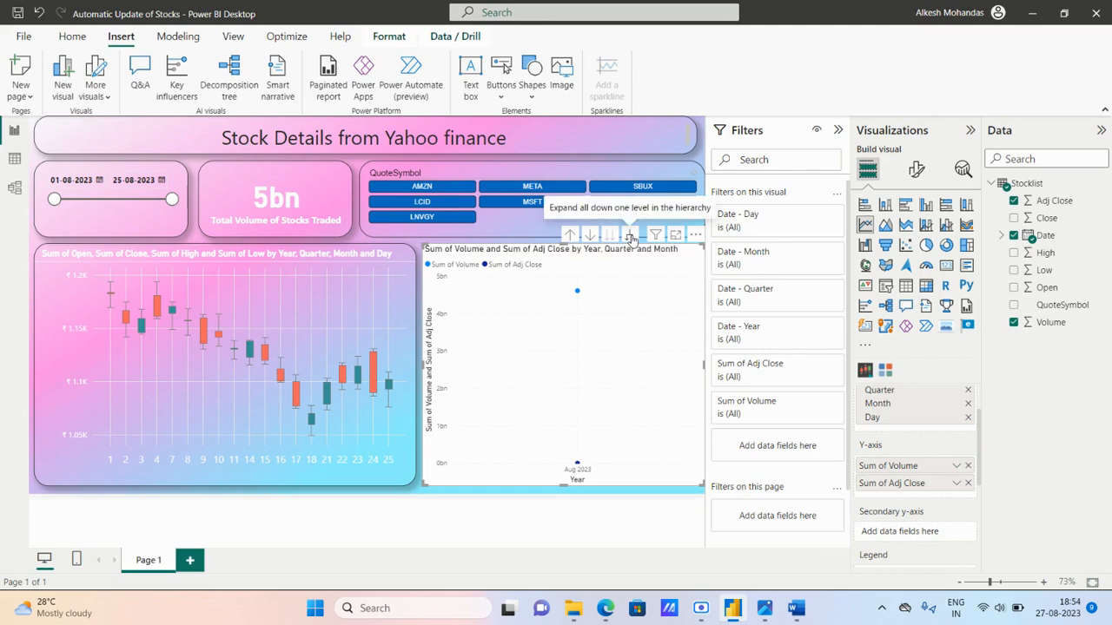
left_click(631, 240)
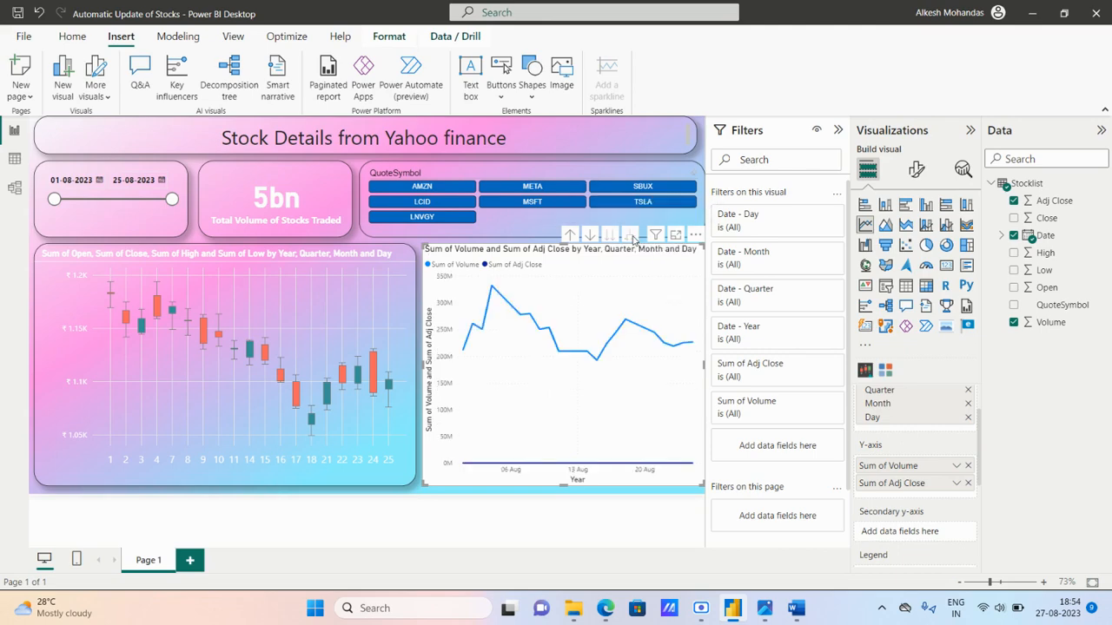
- Roll the line chart up to month level, expand it back to days and switch drill mode off
left_click(590, 237)
left_click(590, 237)
left_click(570, 236)
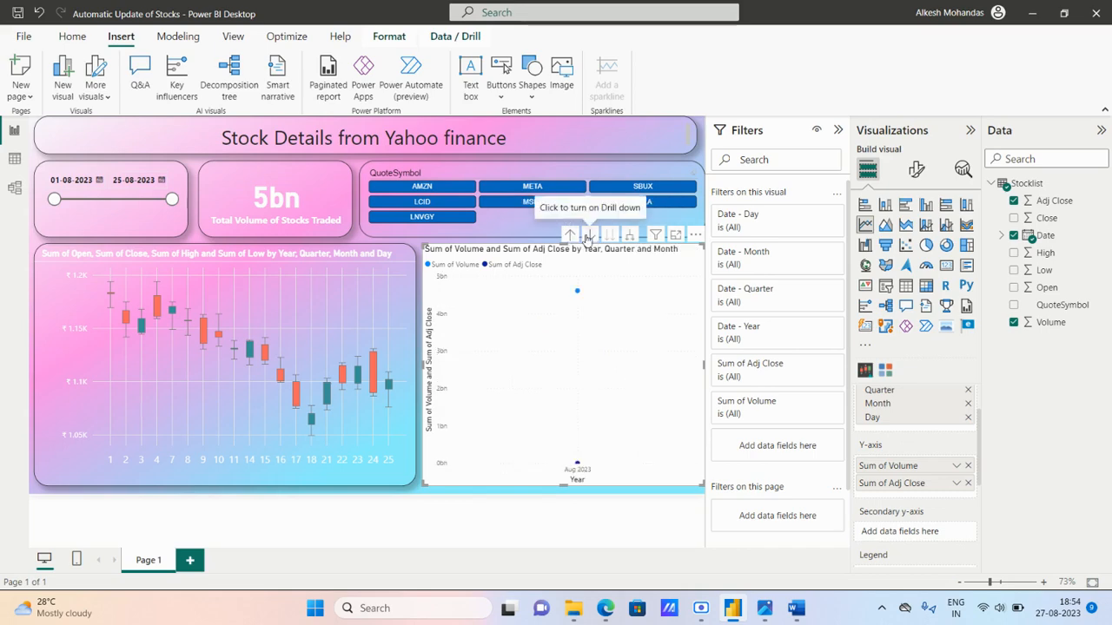
left_click(589, 236)
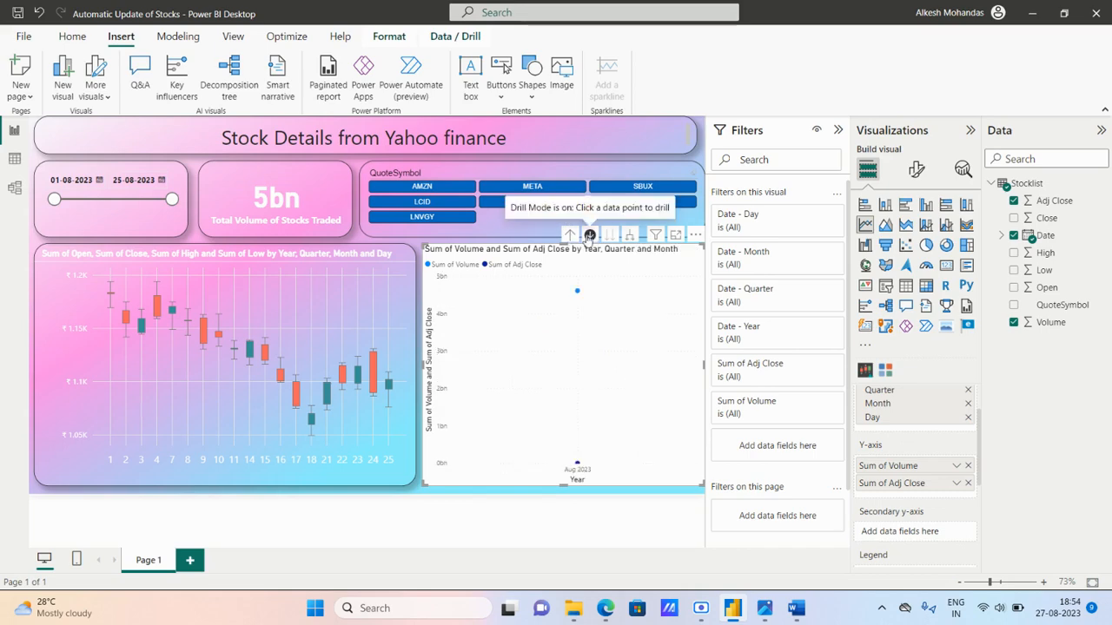
left_click(631, 237)
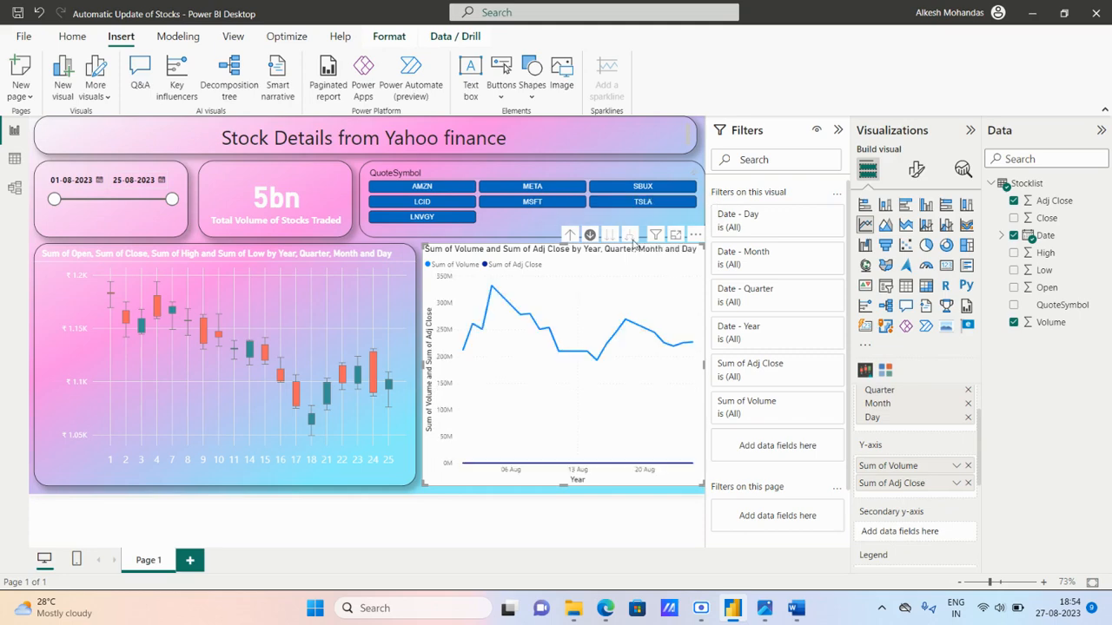
left_click(590, 237)
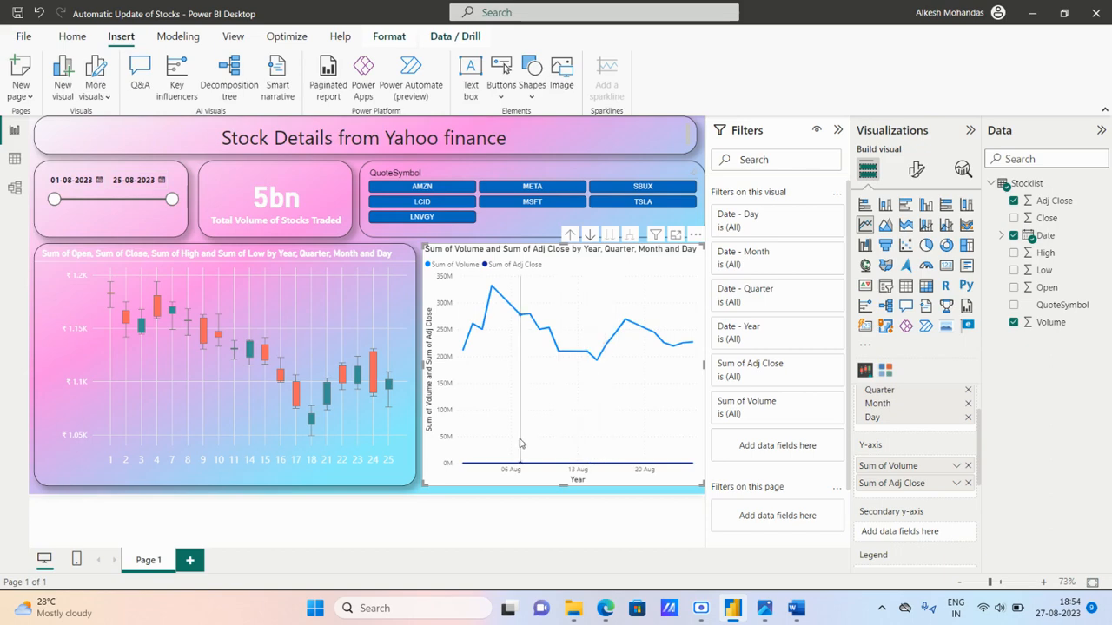
- Test the QuoteSymbol slicer by filtering the visuals to AMZN and clearing the selection
mouse_move(545, 443)
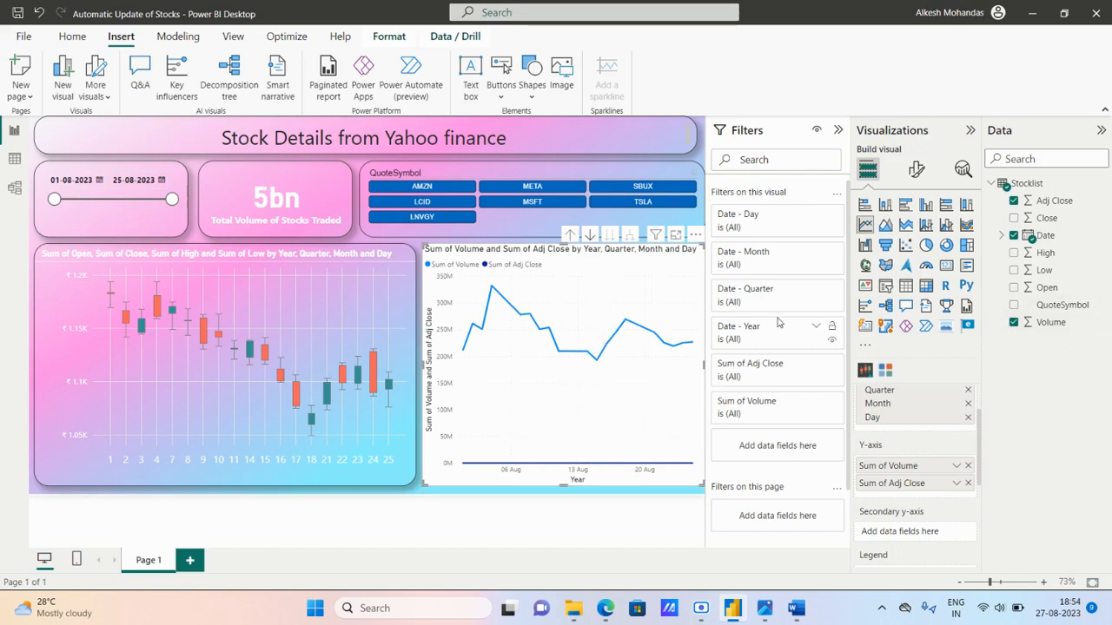
left_click(422, 192)
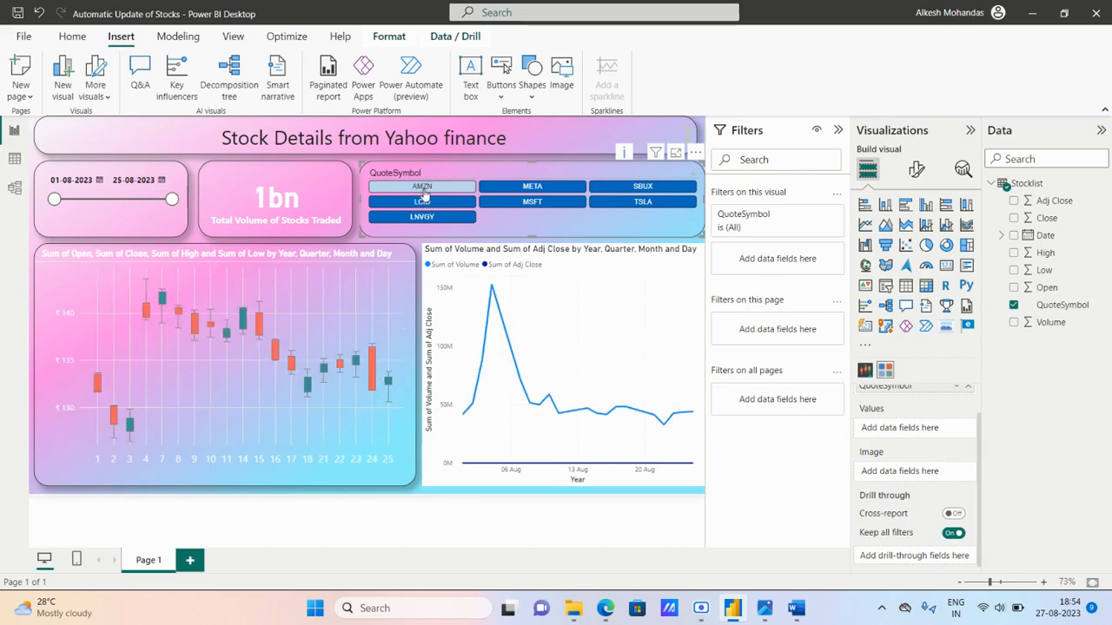
left_click(423, 191)
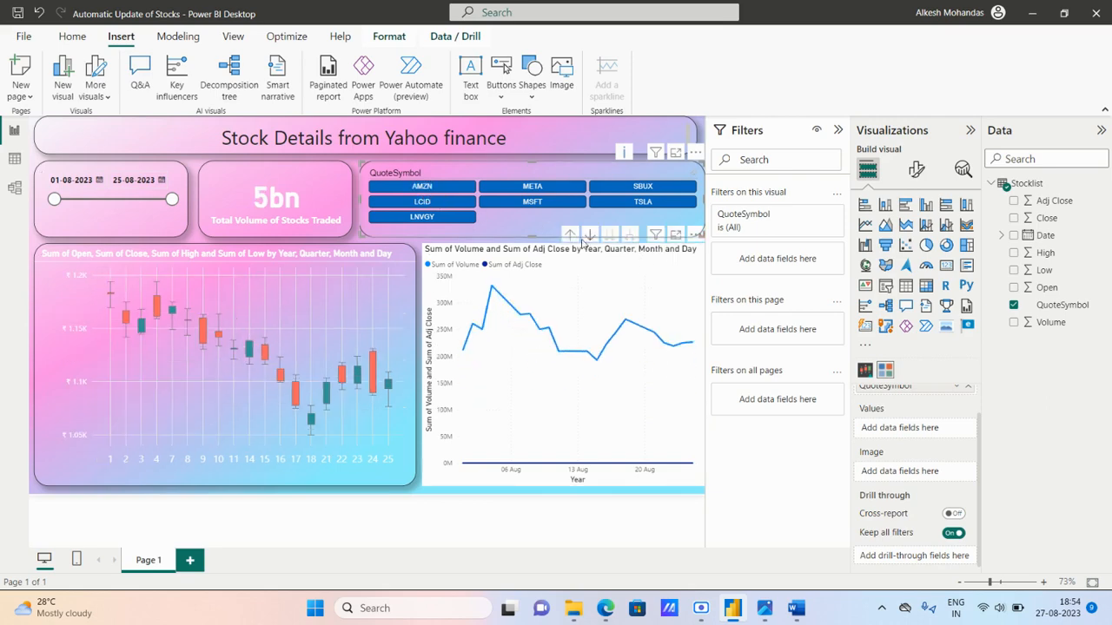
- Try the line chart's drill controls again, drilling up one date level and expanding back down to days
left_click(590, 236)
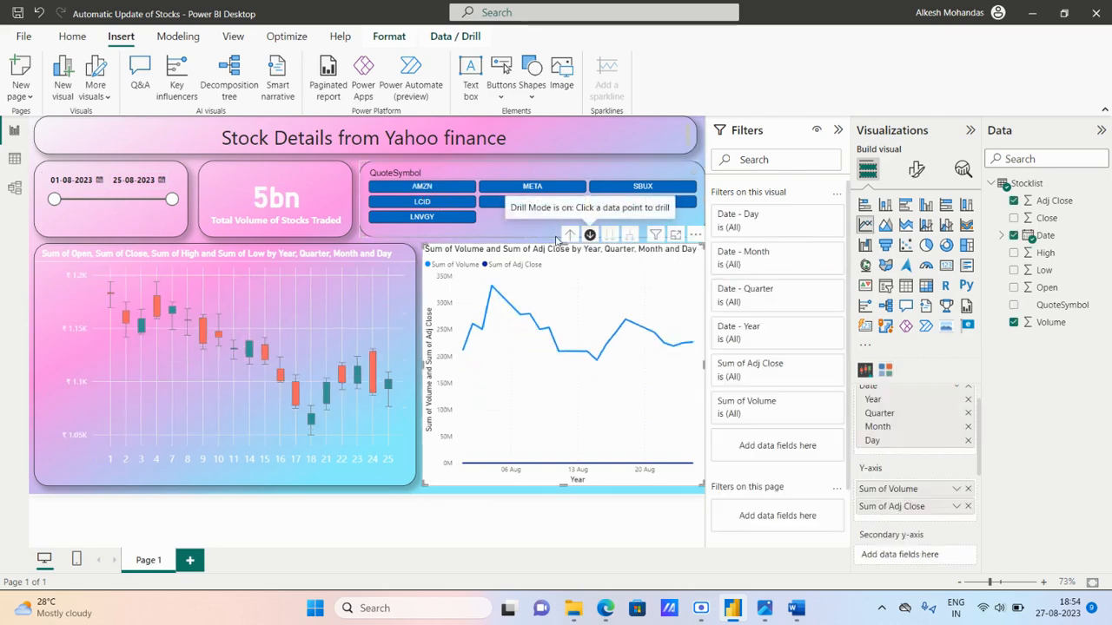
left_click(570, 236)
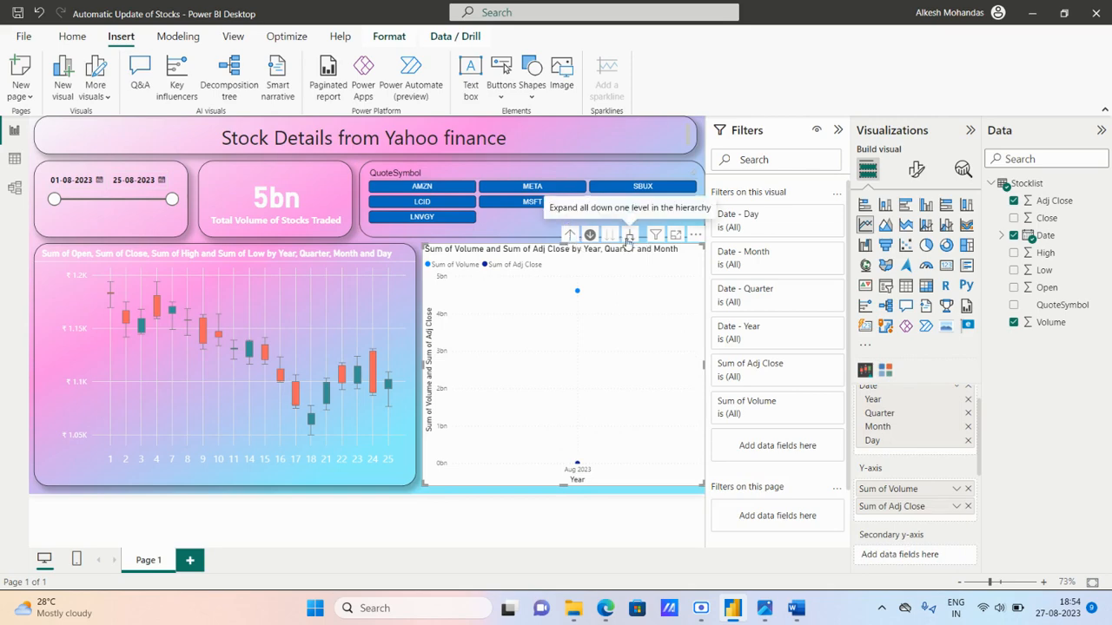
left_click(629, 236)
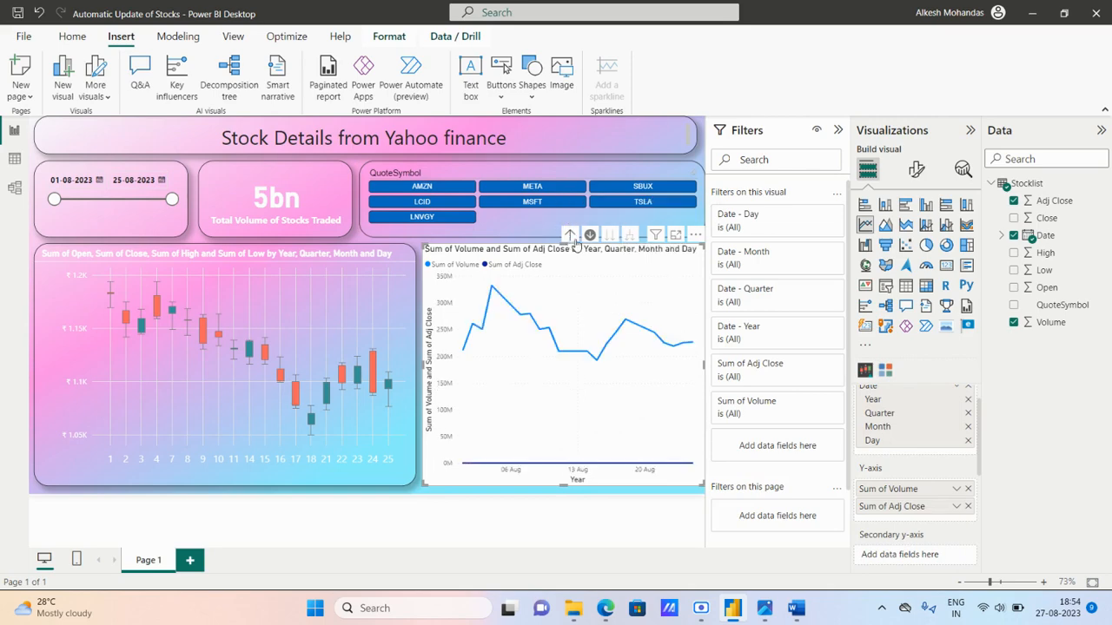
left_click(590, 236)
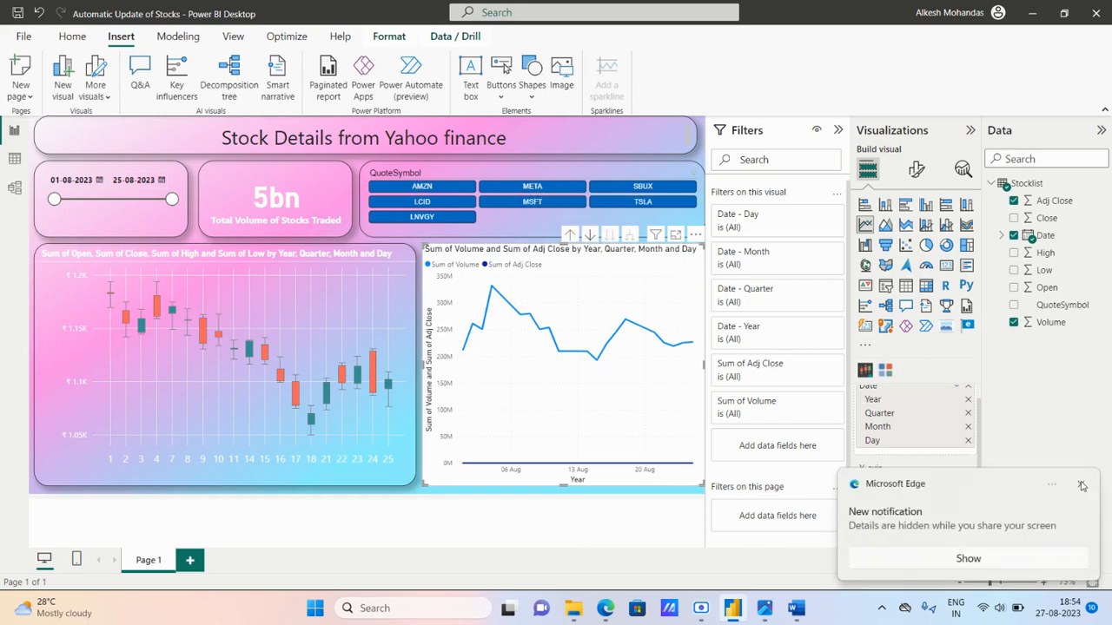
left_click(1081, 486)
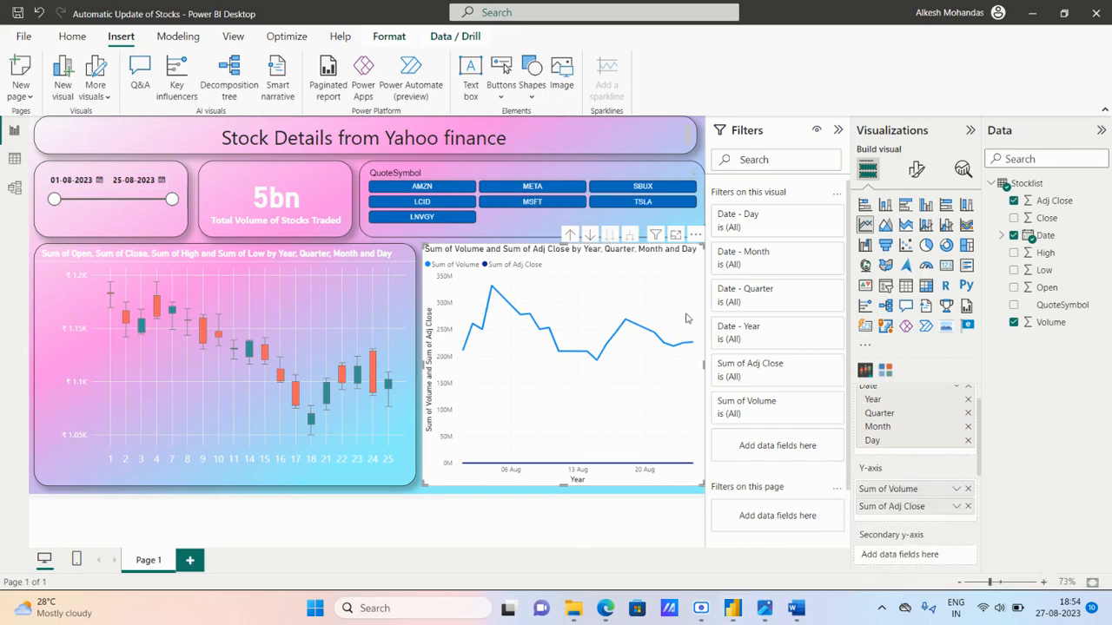
left_click(590, 236)
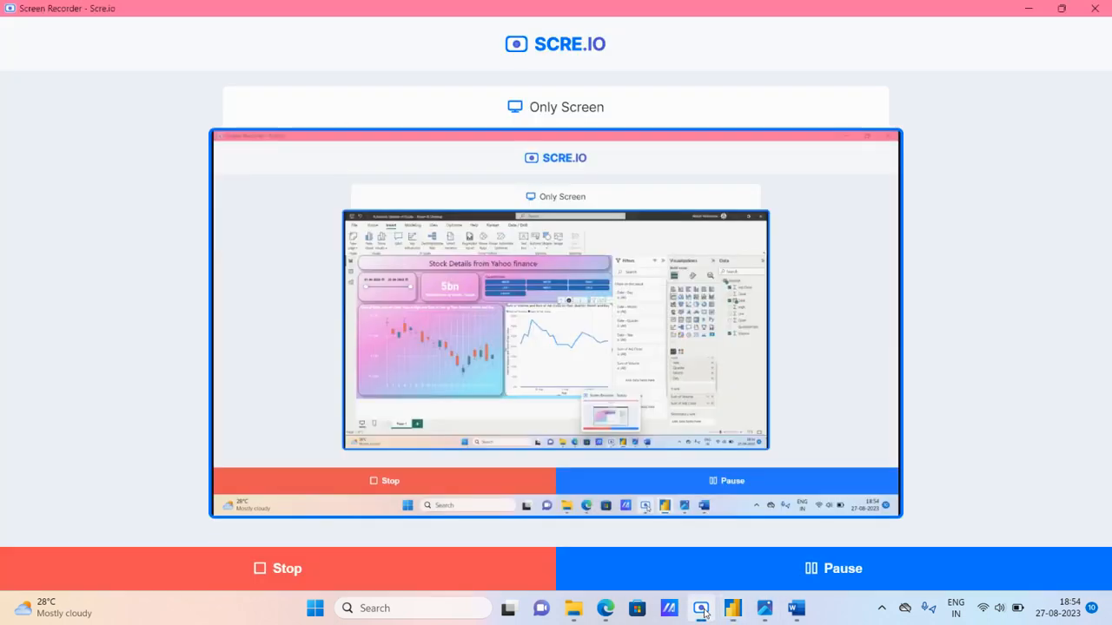
left_click(703, 534)
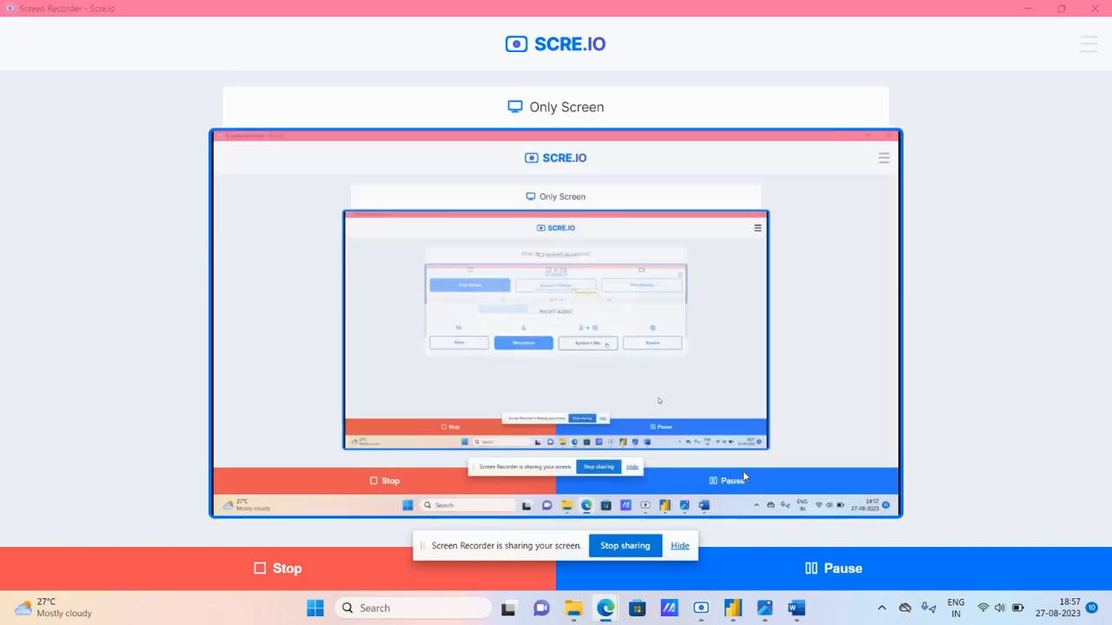
- Switch to Power BI and move Adj Close from the line chart's Y-axis to its secondary y-axis
left_click(734, 608)
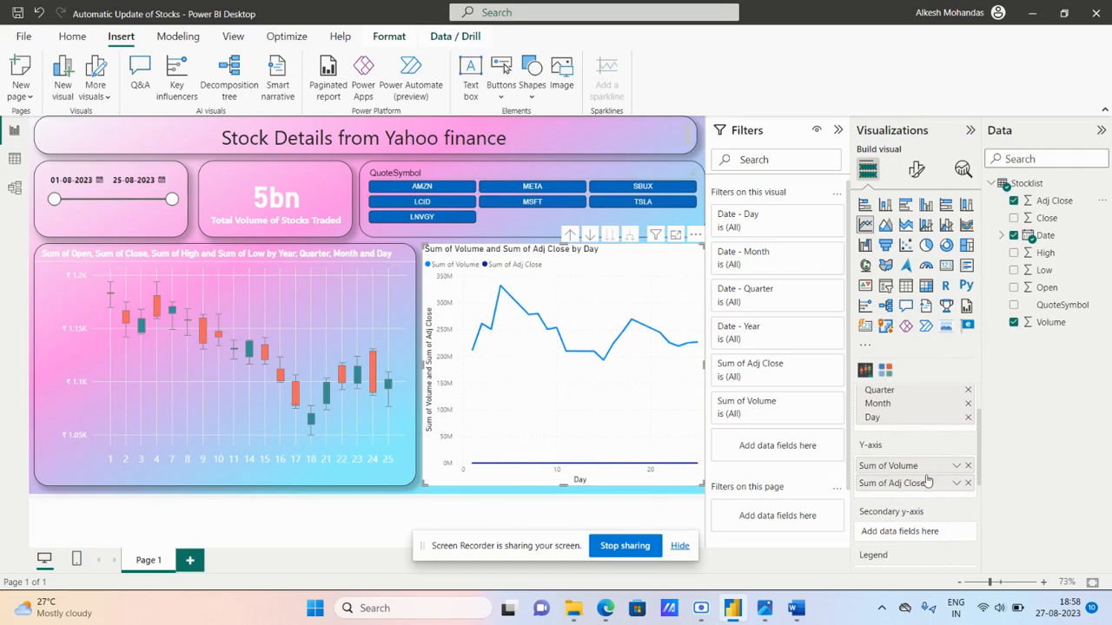
left_click(968, 484)
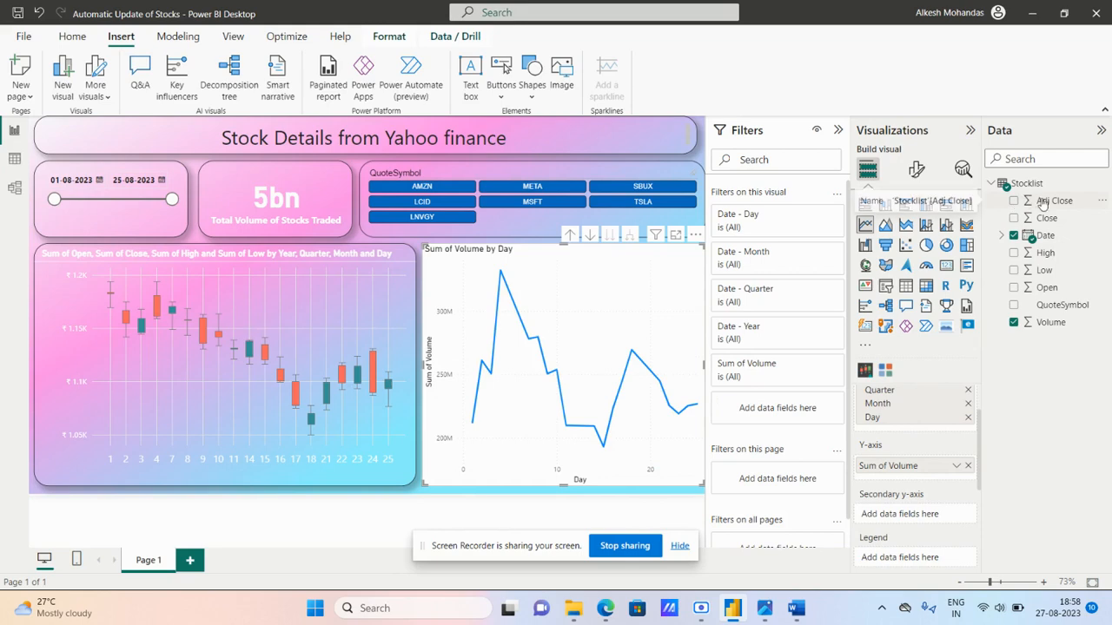
left_click_drag(1027, 205, 938, 516)
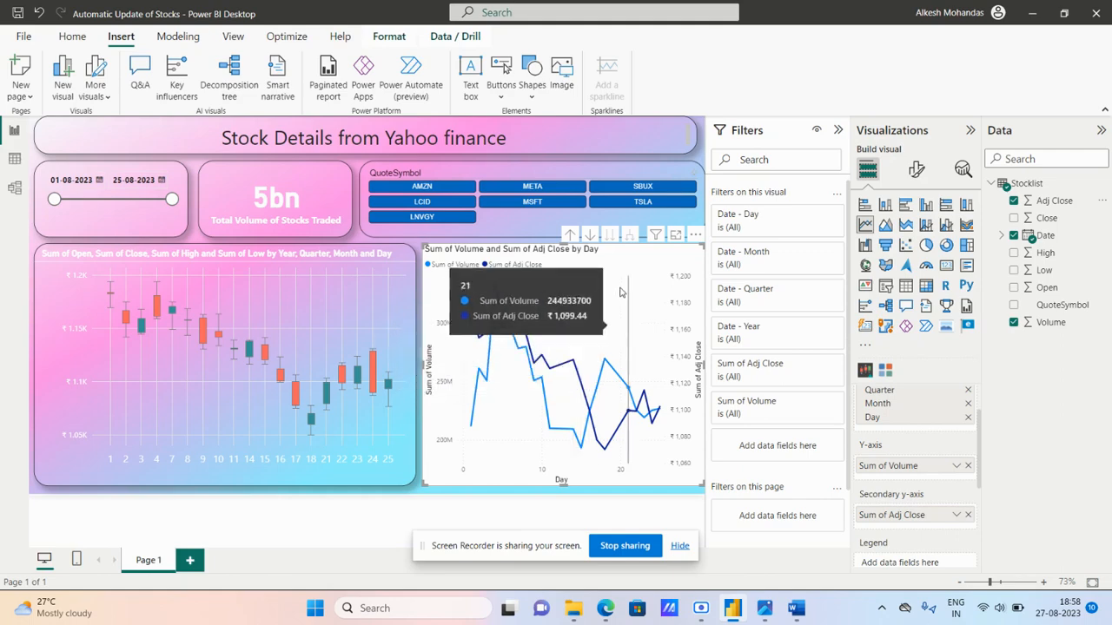
- Turn on the line chart's drill mode, drill up to month level and return to day level
left_click(590, 236)
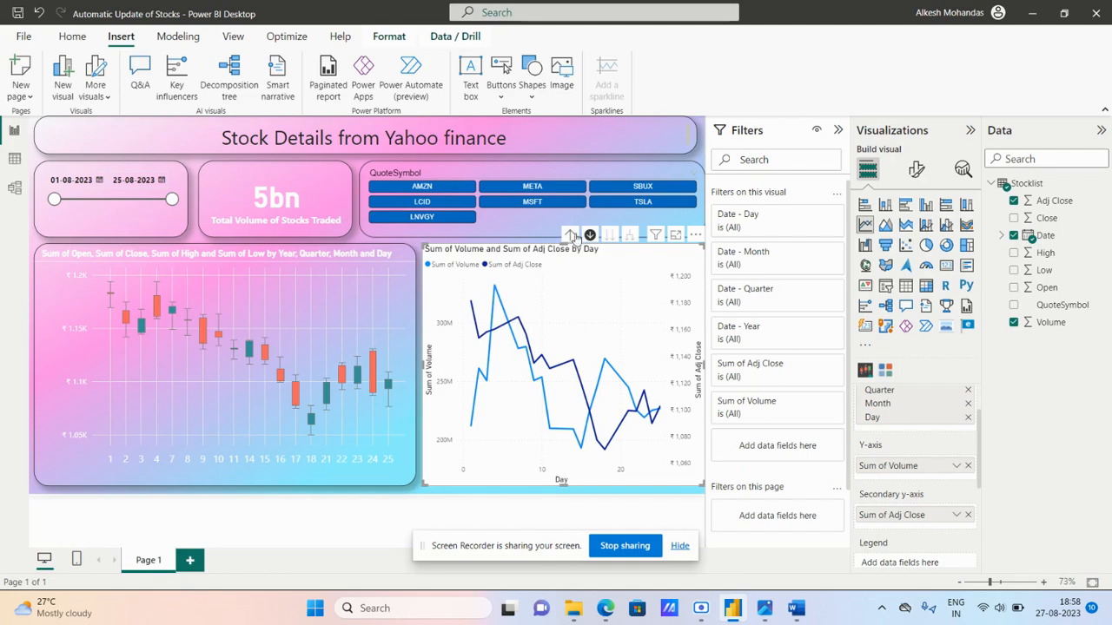
left_click(570, 236)
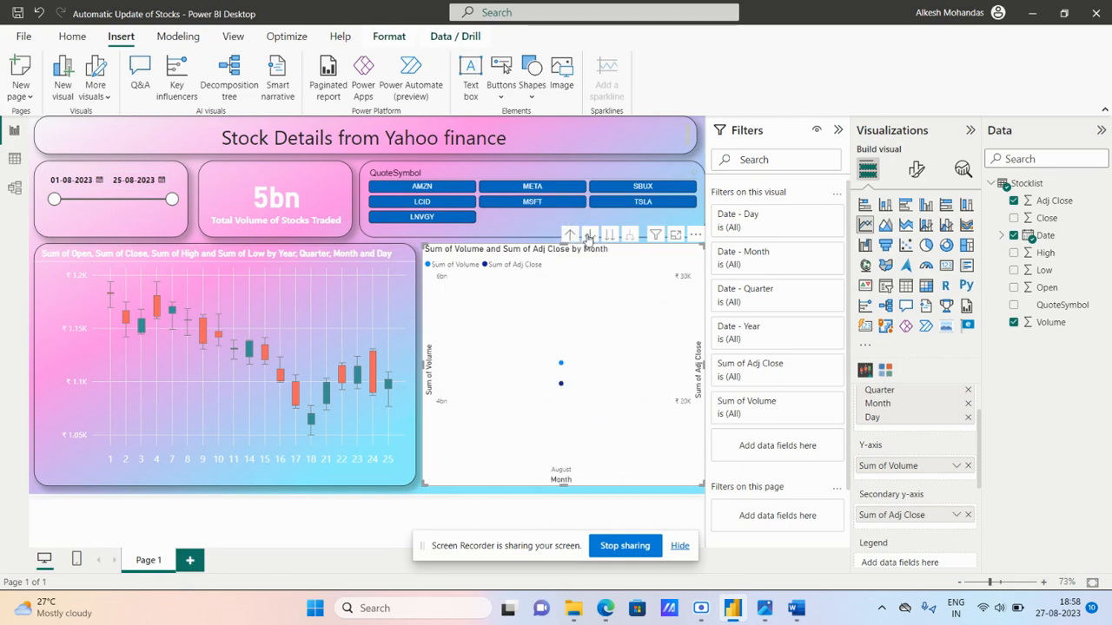
left_click(590, 236)
left_click(610, 235)
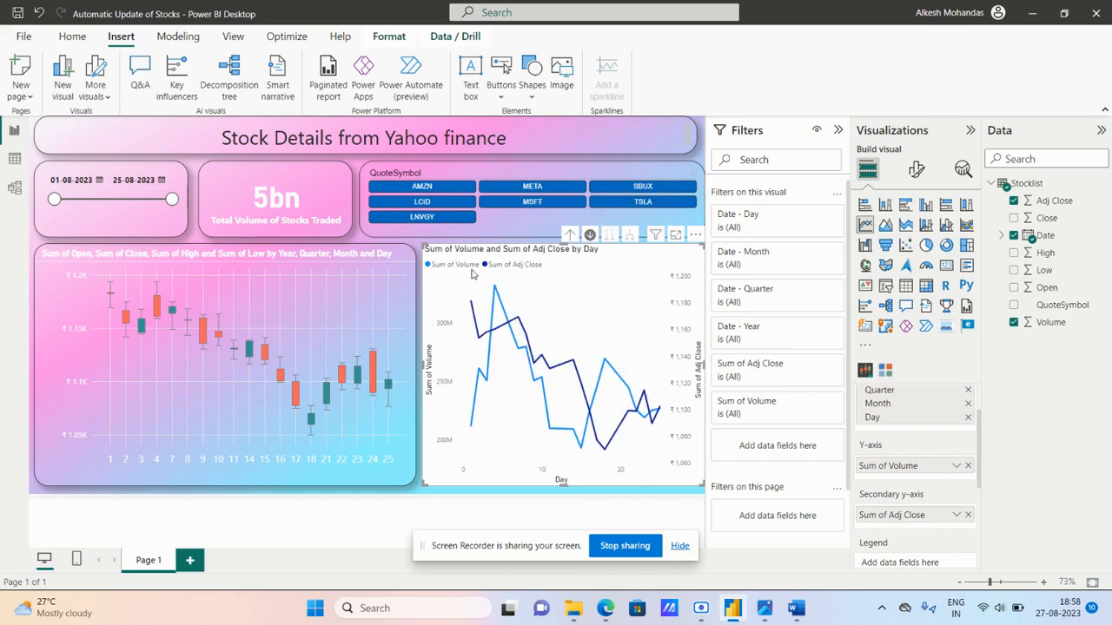
- Try to copy the candlestick chart's formatting onto the line chart with Format Painter
left_click(403, 258)
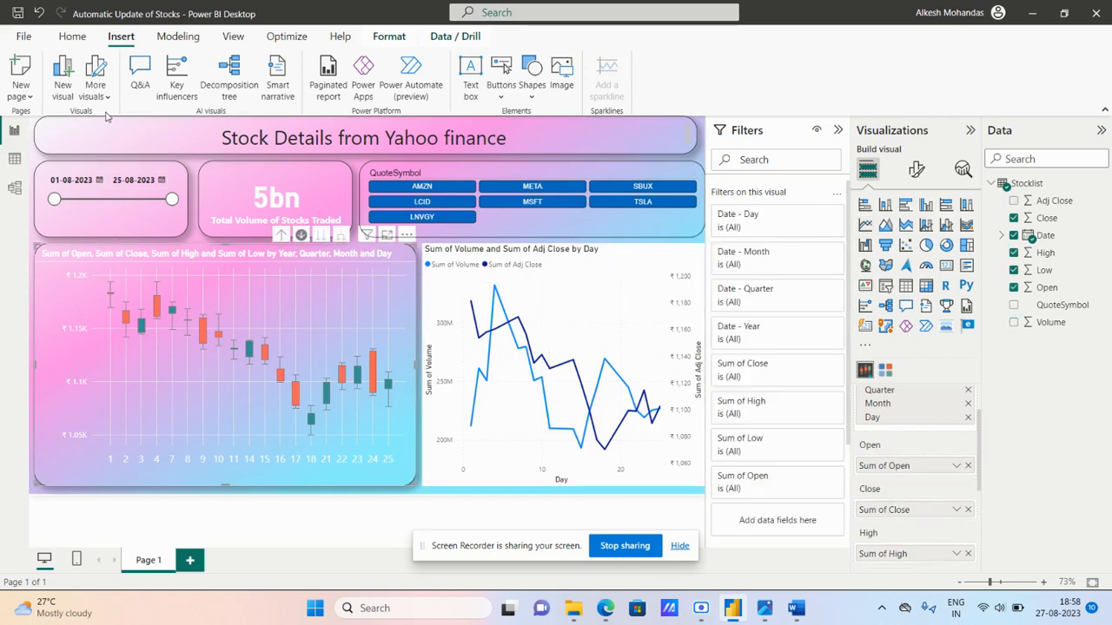
left_click(80, 42)
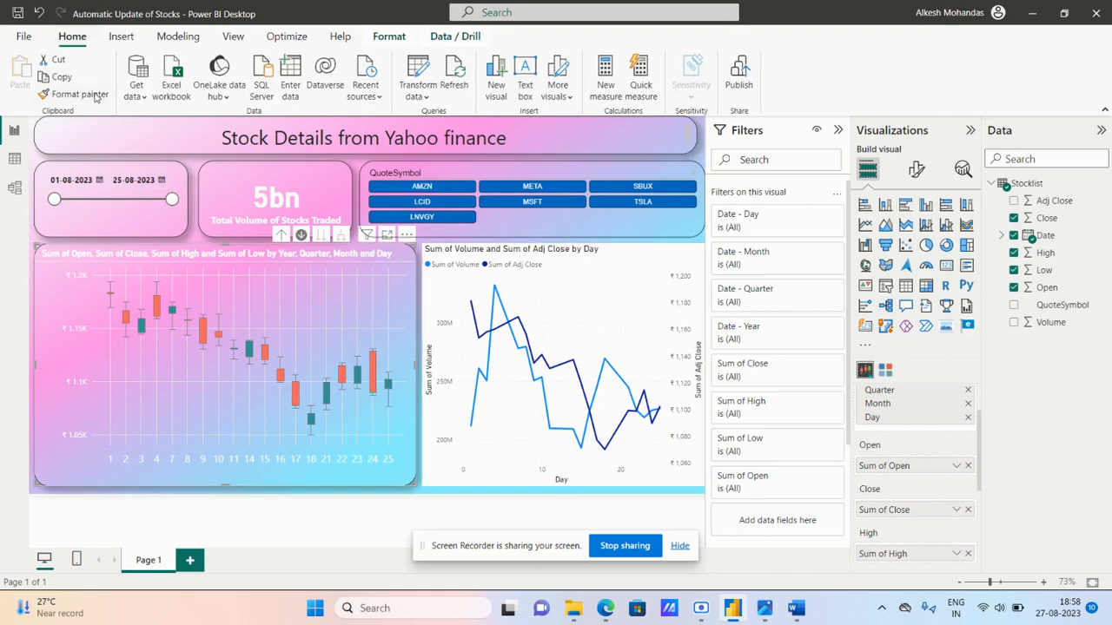
left_click(612, 258)
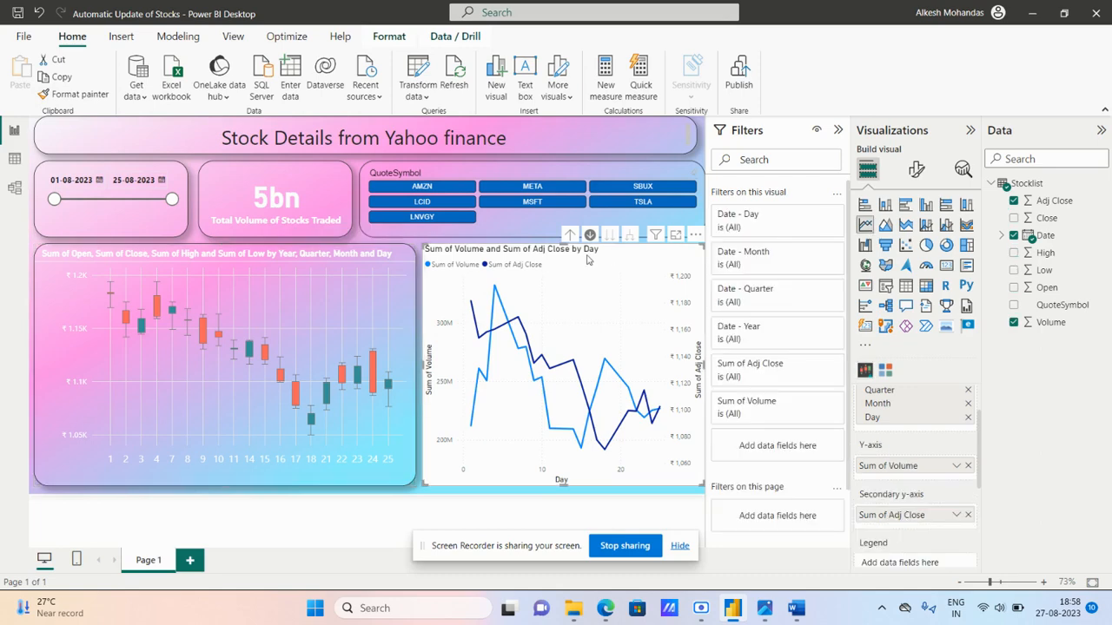
left_click(360, 253)
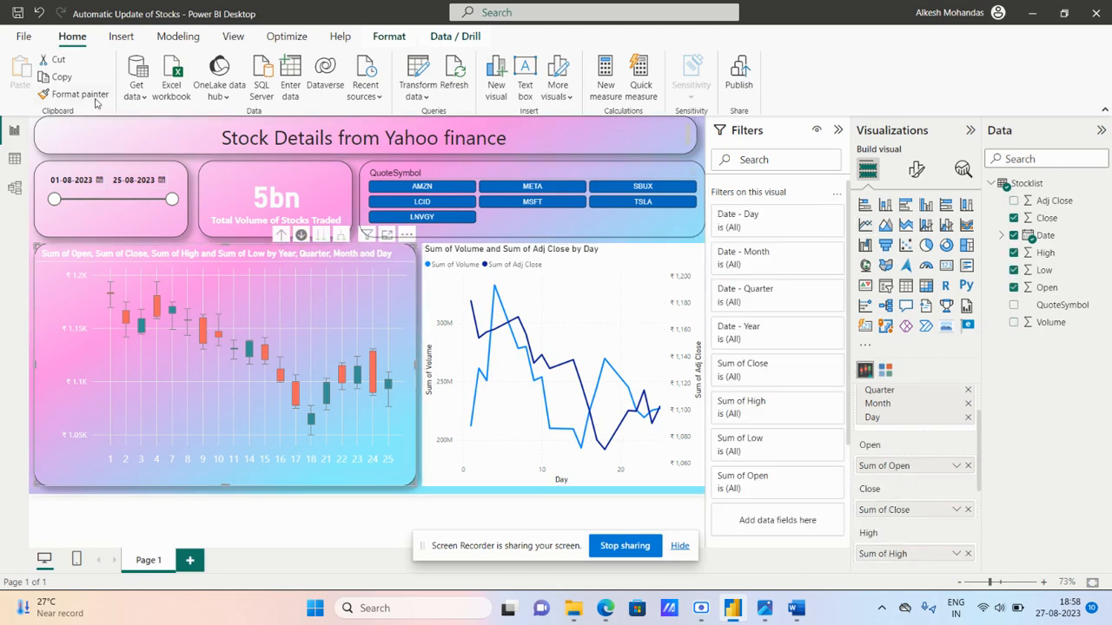
left_click(612, 261)
left_click(412, 259)
left_click(620, 268)
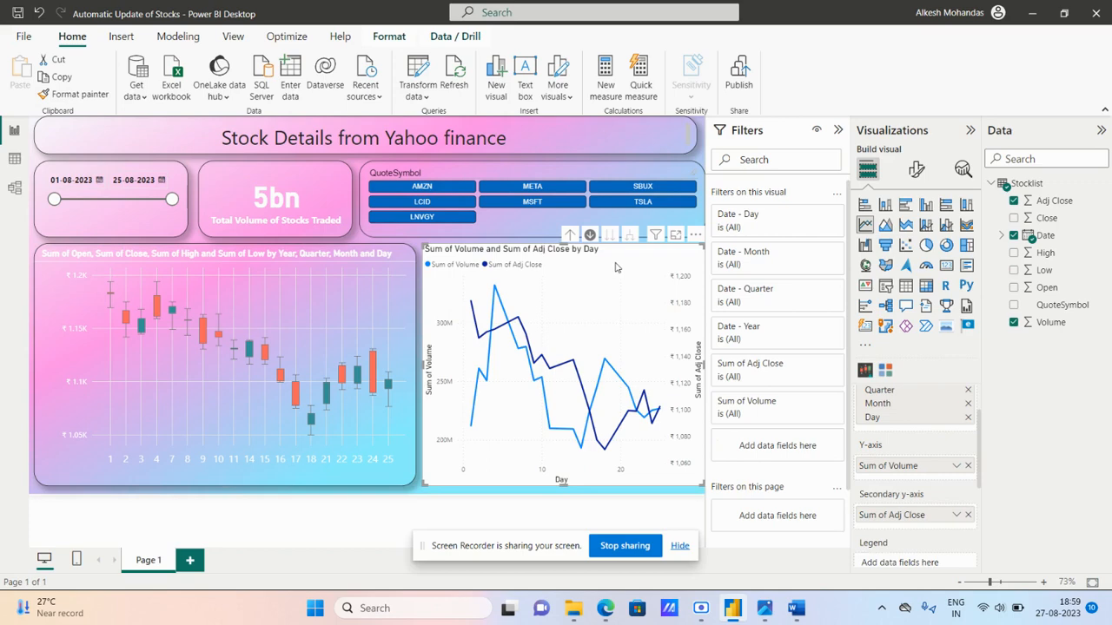
- Turn off the line chart's background and turn on its visual border with 28 px rounded corners
left_click(917, 169)
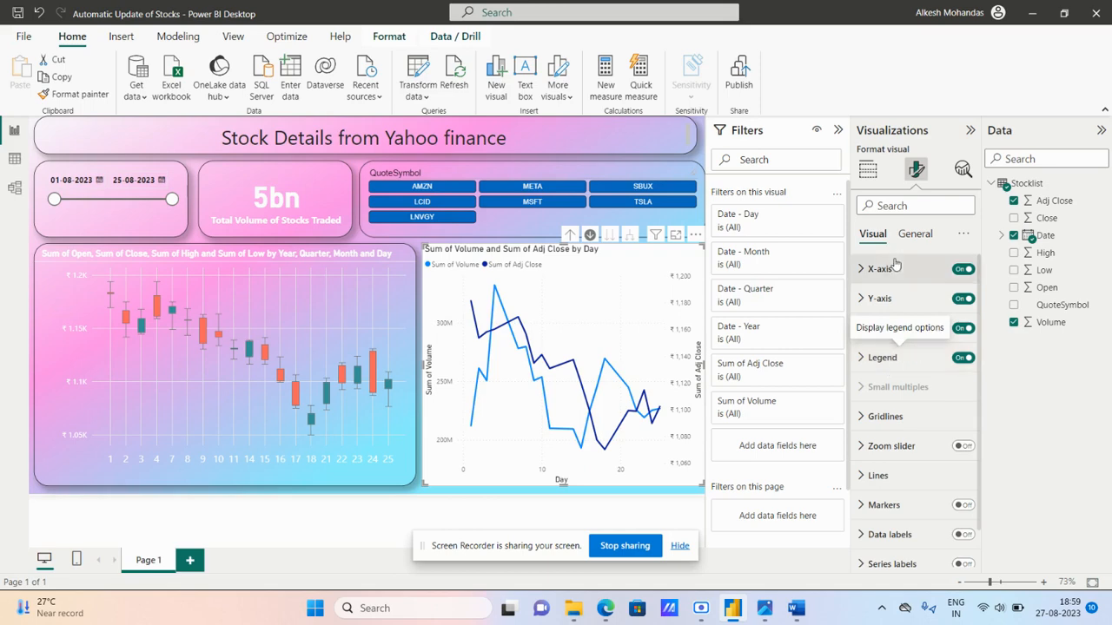
left_click(915, 234)
left_click(881, 328)
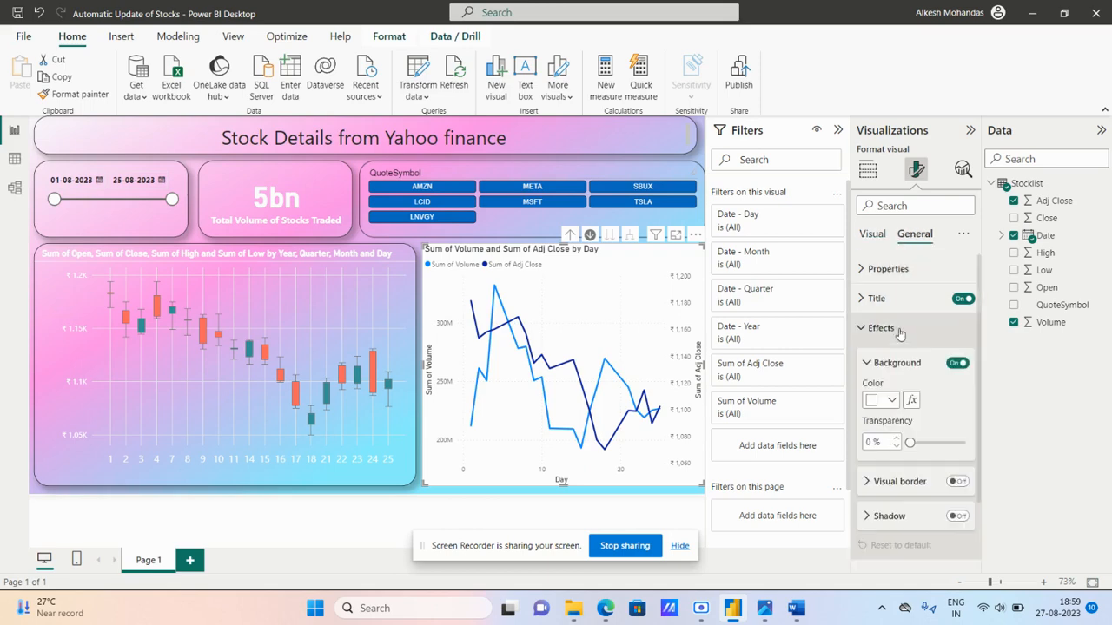
left_click(956, 363)
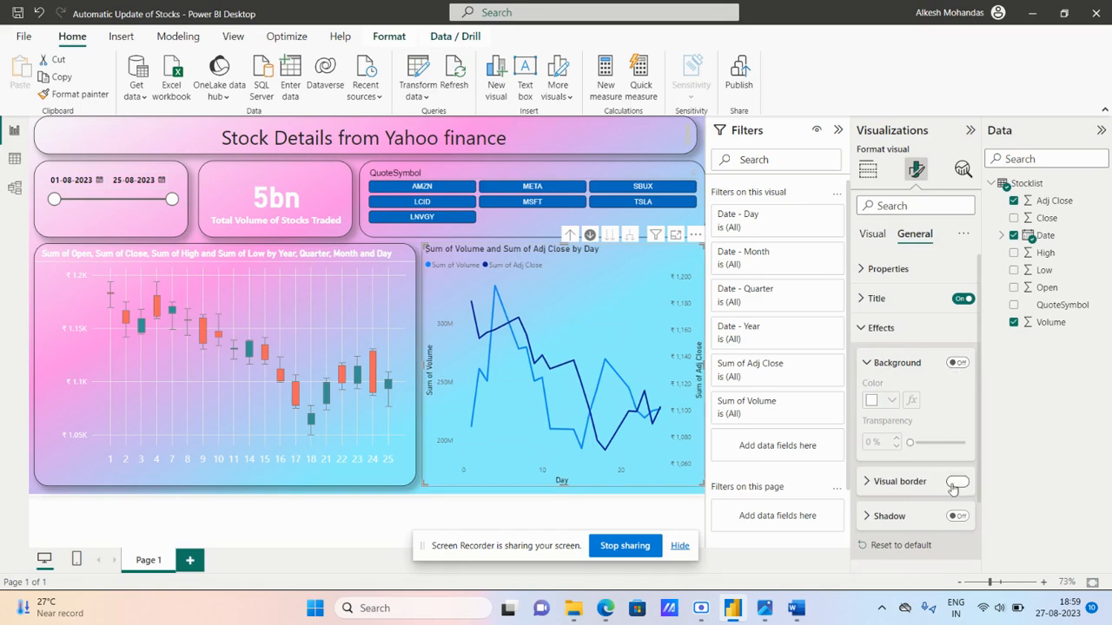
left_click(959, 482)
left_click(914, 486)
scroll(918, 474, "down", 3)
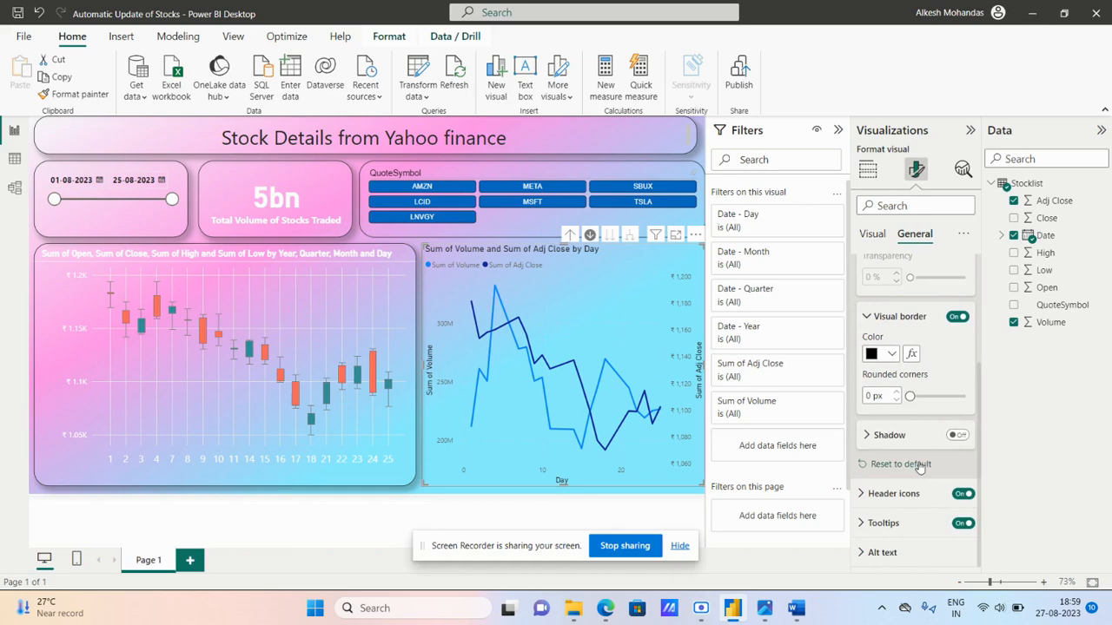
left_click(963, 399)
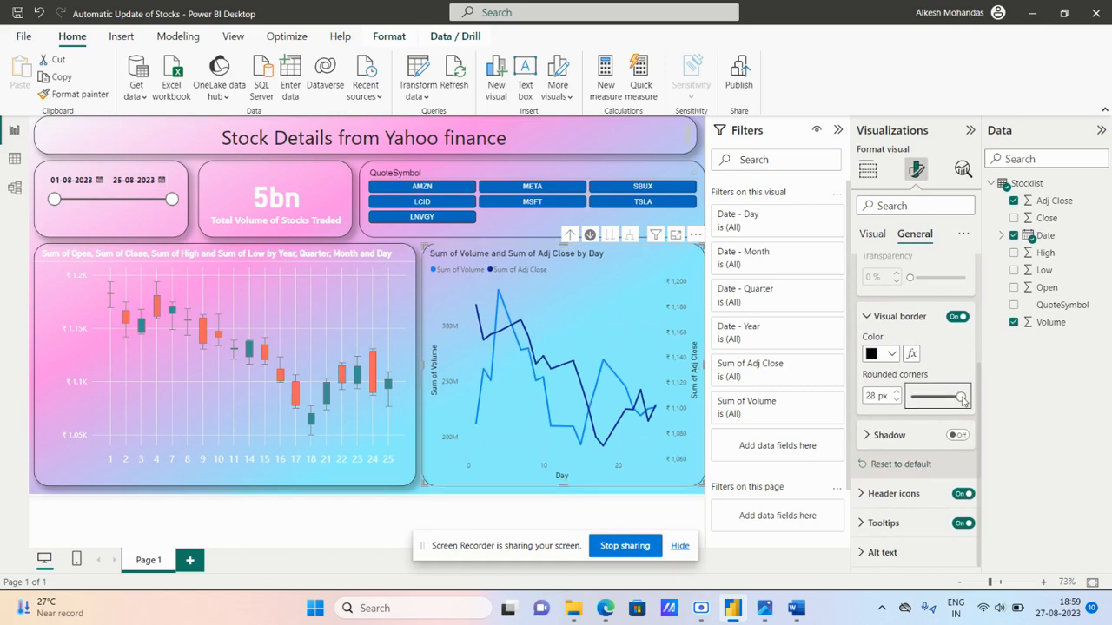
- Turn on the line chart's shadow effect and close the effects settings
scroll(880, 314, "up", 2)
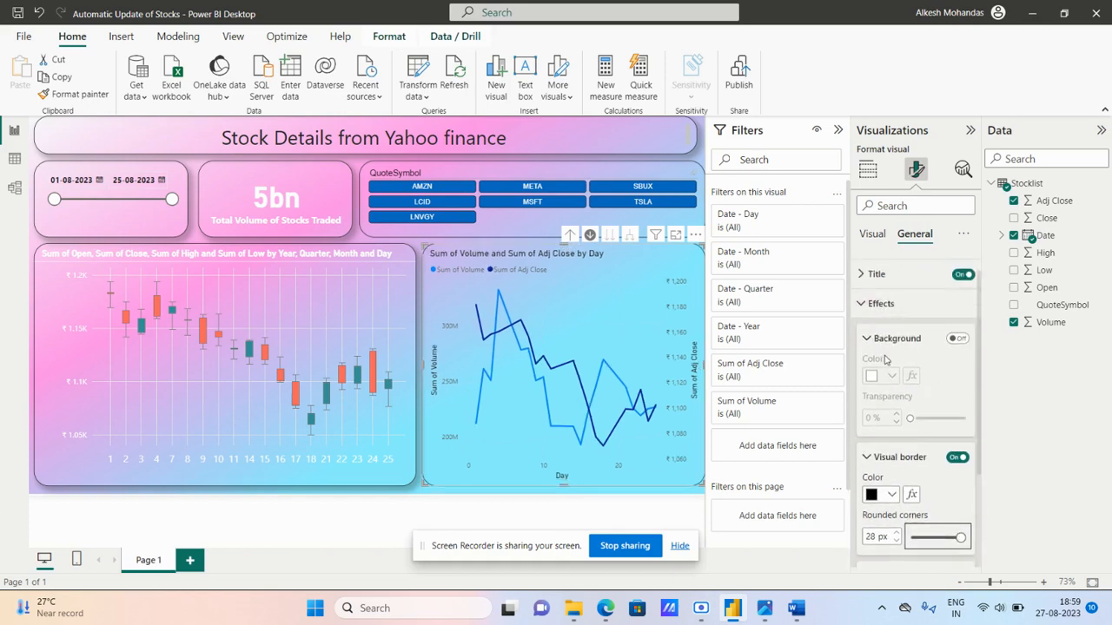
scroll(886, 360, "down", 2)
left_click(959, 437)
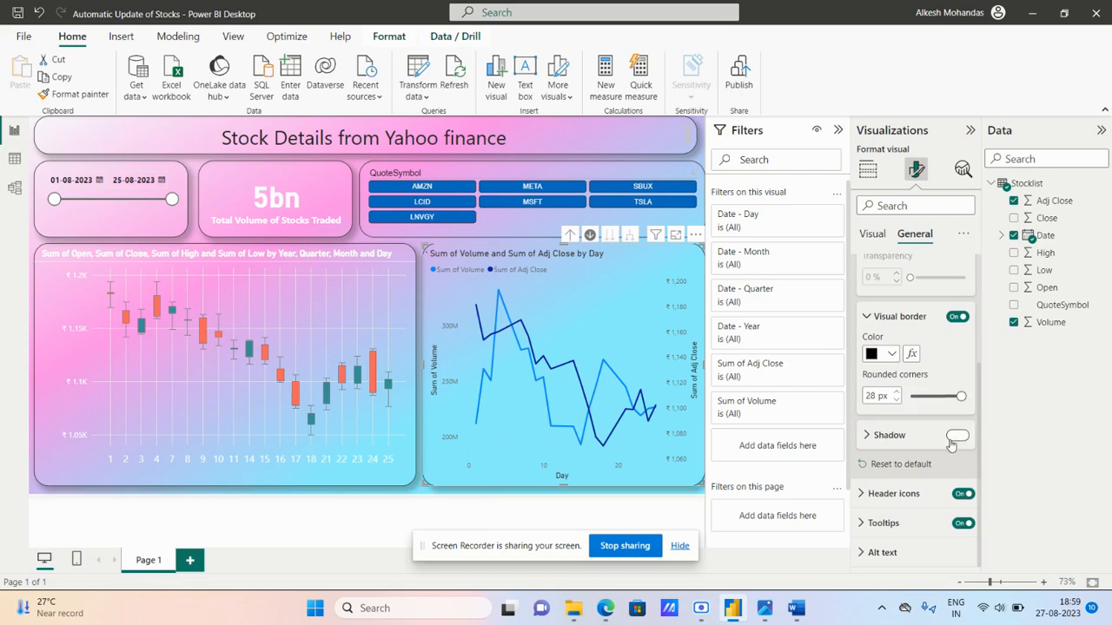
left_click(926, 436)
scroll(867, 417, "down", 3)
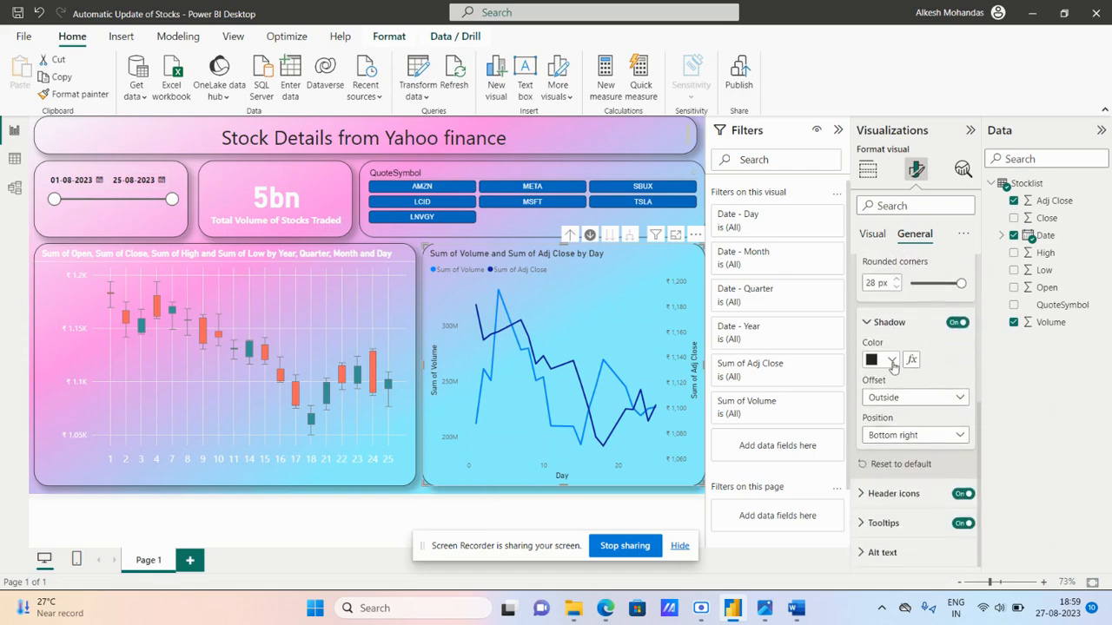
scroll(938, 382, "up", 5)
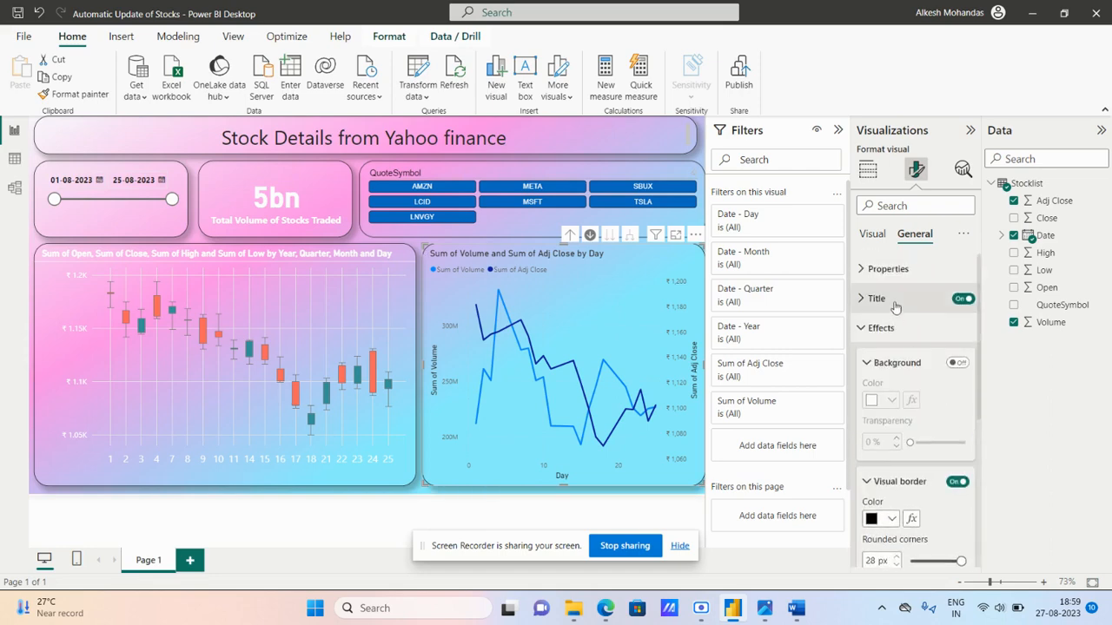
left_click(879, 328)
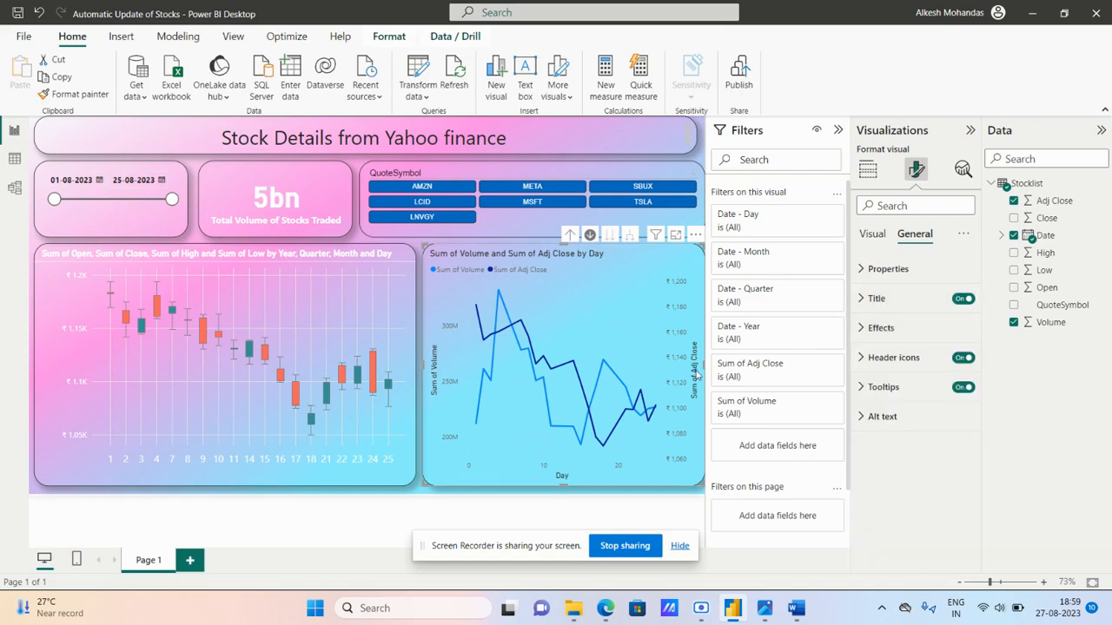
- Switch to Edge to examine the line chart styling in the published Yahoo Finance Stocks report, and return to Power BI
mouse_move(606, 608)
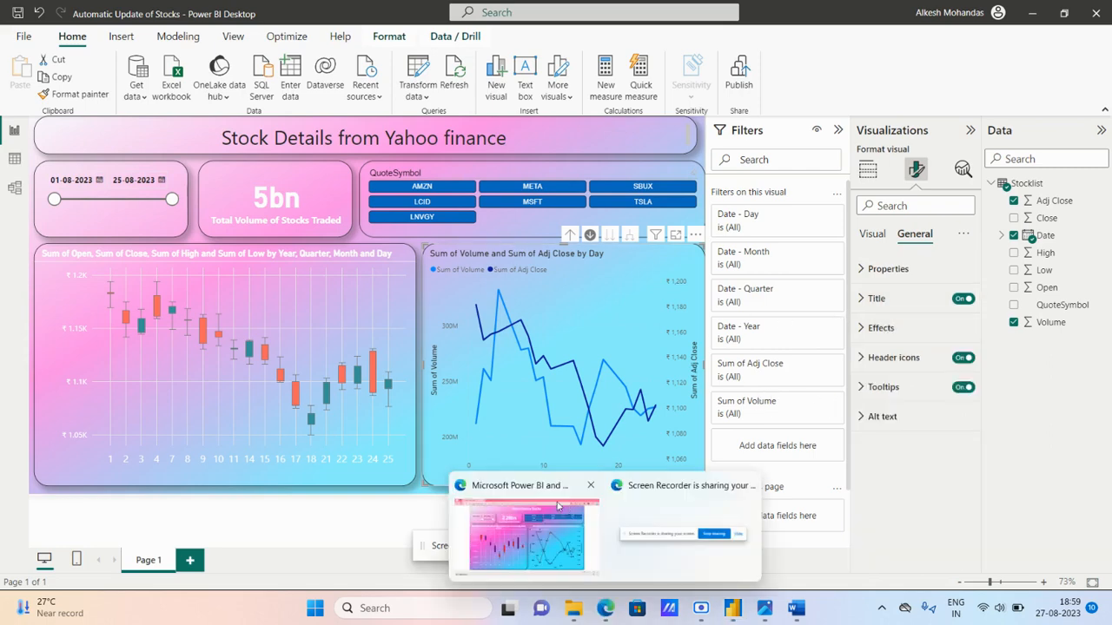
left_click(540, 493)
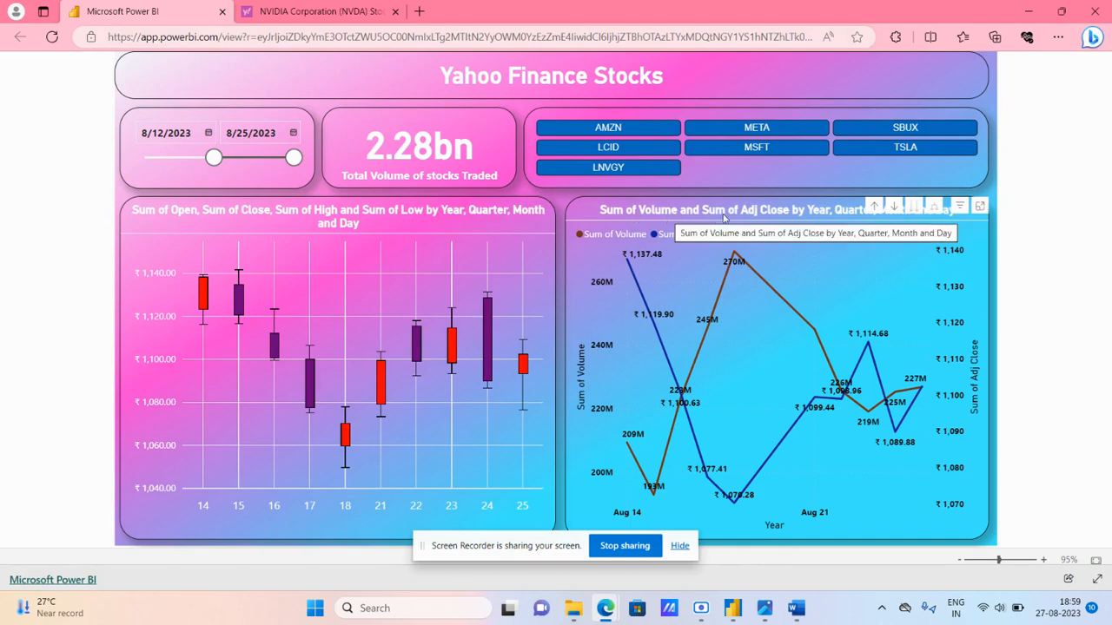
mouse_move(732, 608)
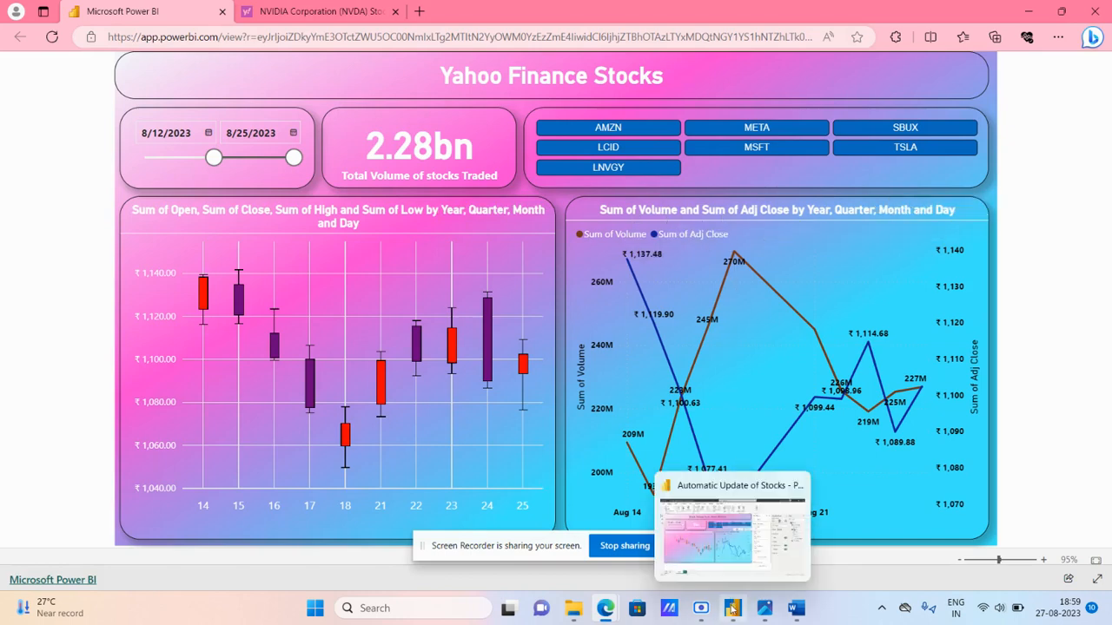
left_click(734, 543)
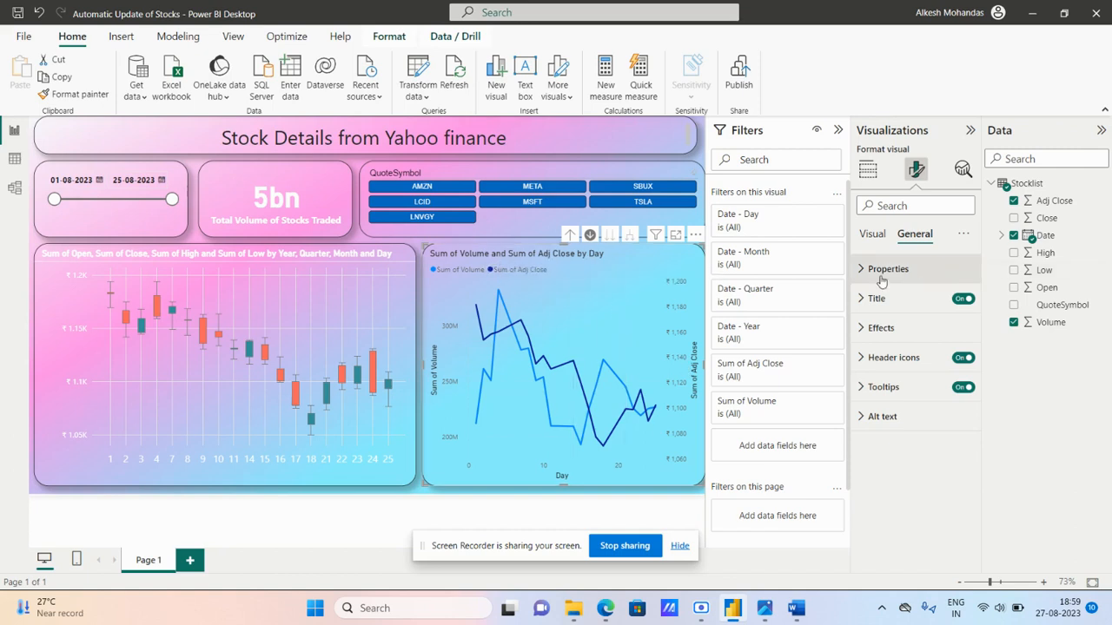
- Make the line chart's title bold and set its text color to white
left_click(868, 235)
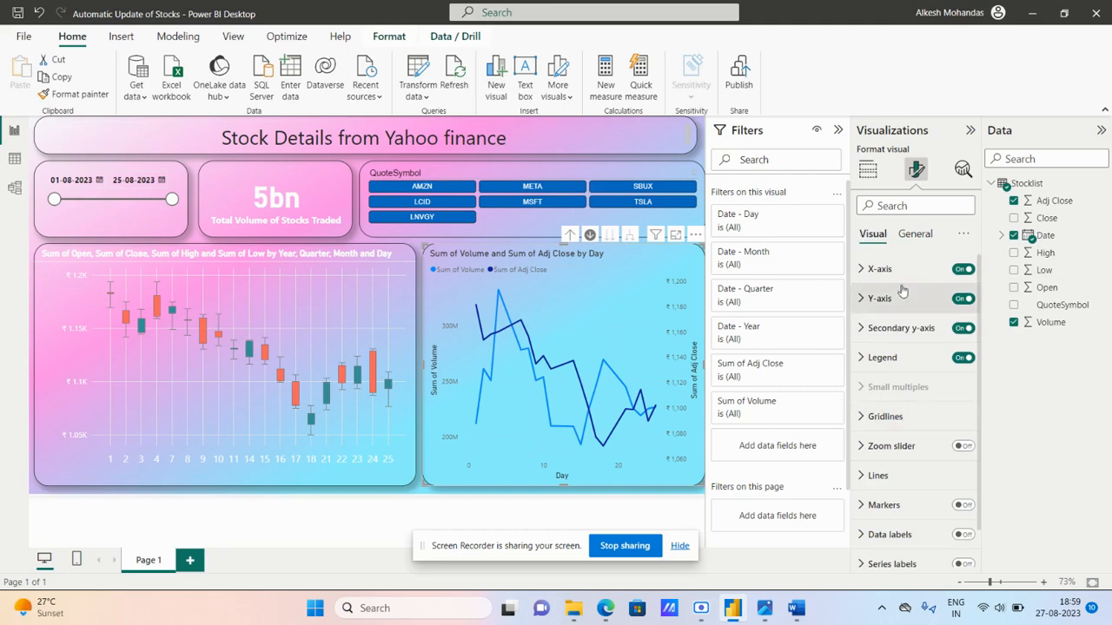
left_click(914, 235)
left_click(877, 298)
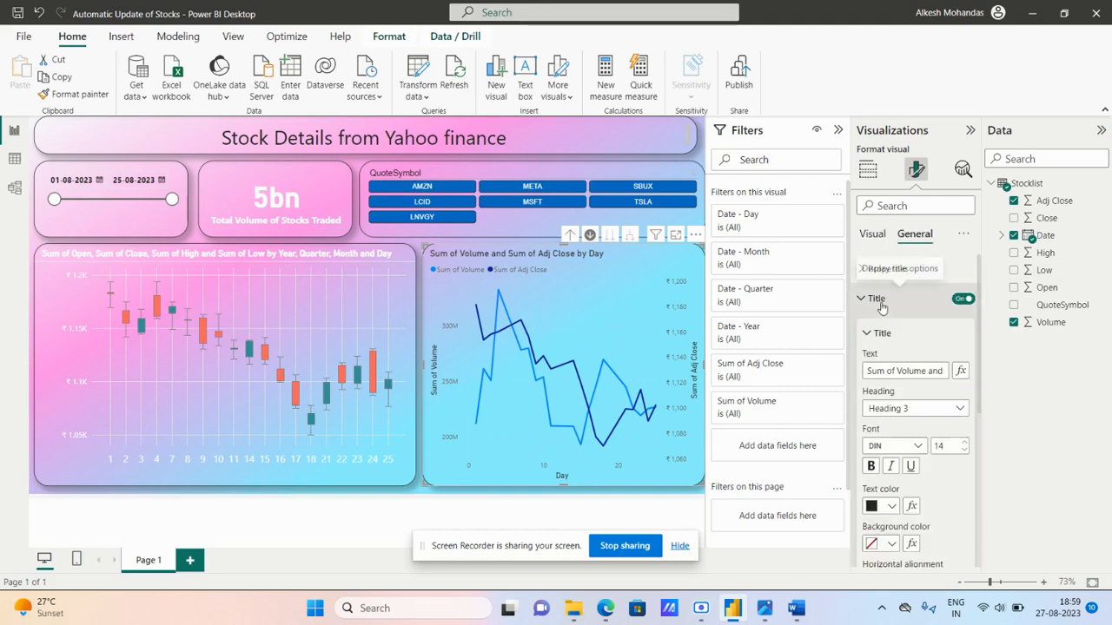
left_click(872, 467)
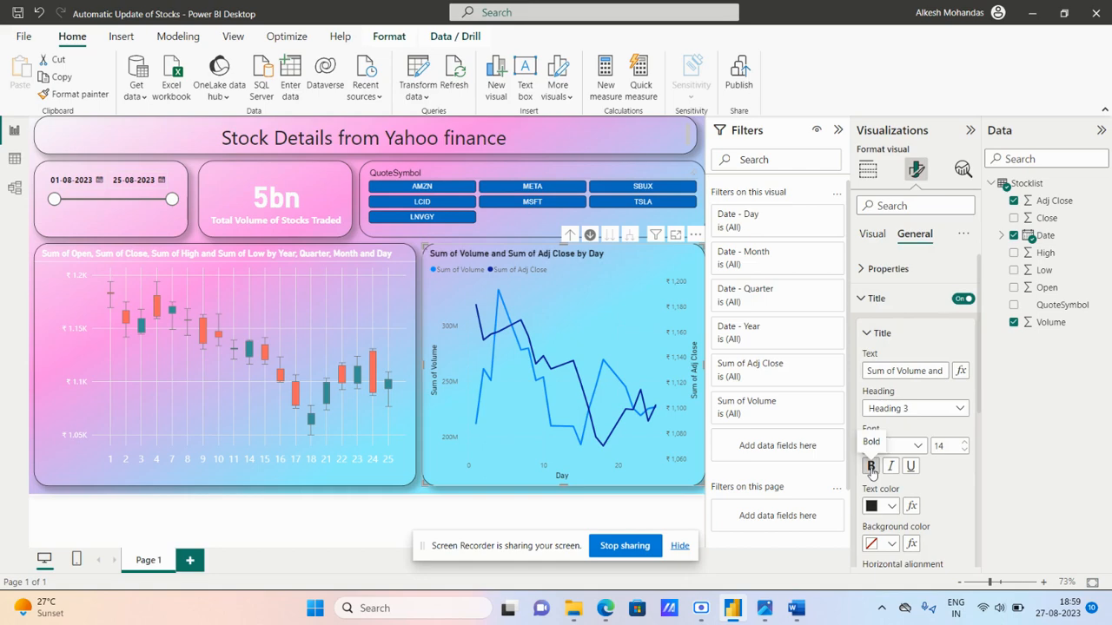
left_click(890, 509)
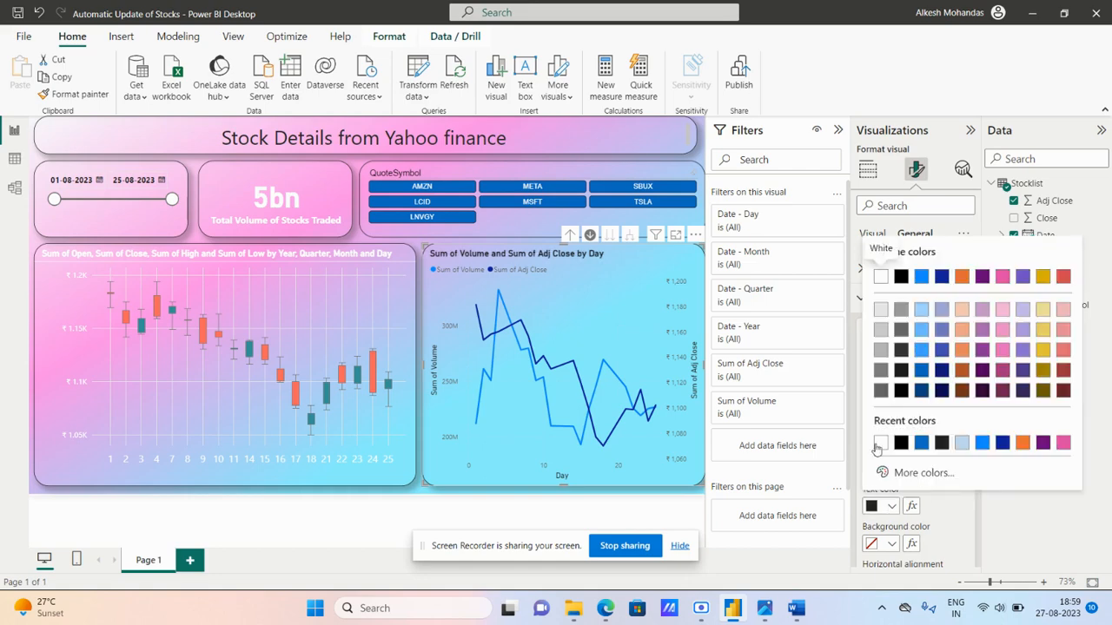
left_click(876, 271)
- Turn on the divider under the line chart's title, color it white, and close the title settings
scroll(912, 421, "down", 5)
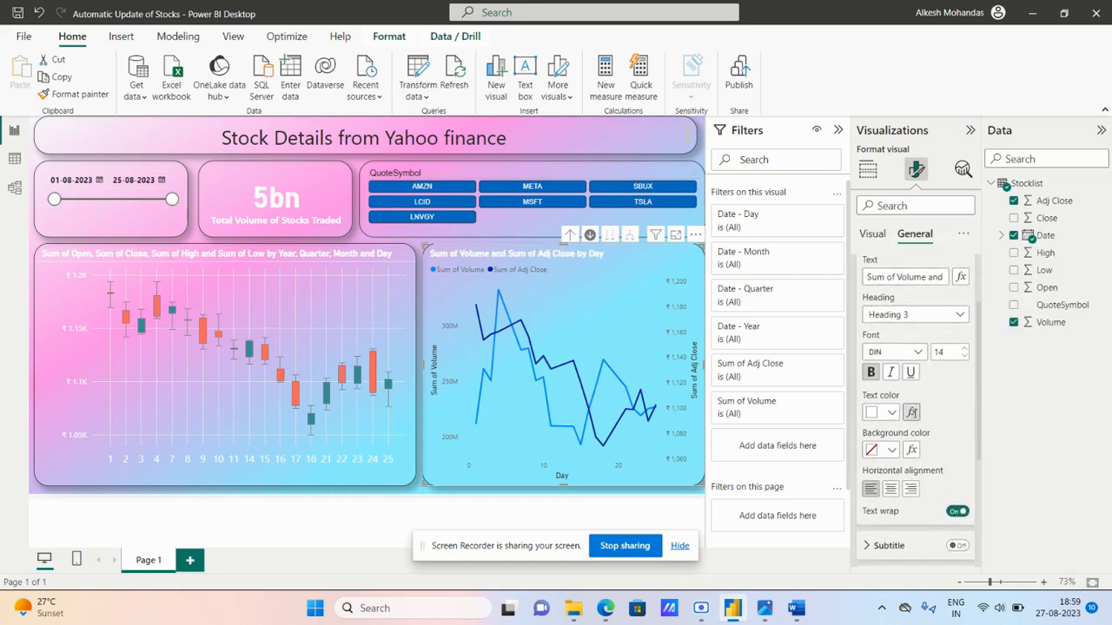
scroll(913, 417, "down", 1)
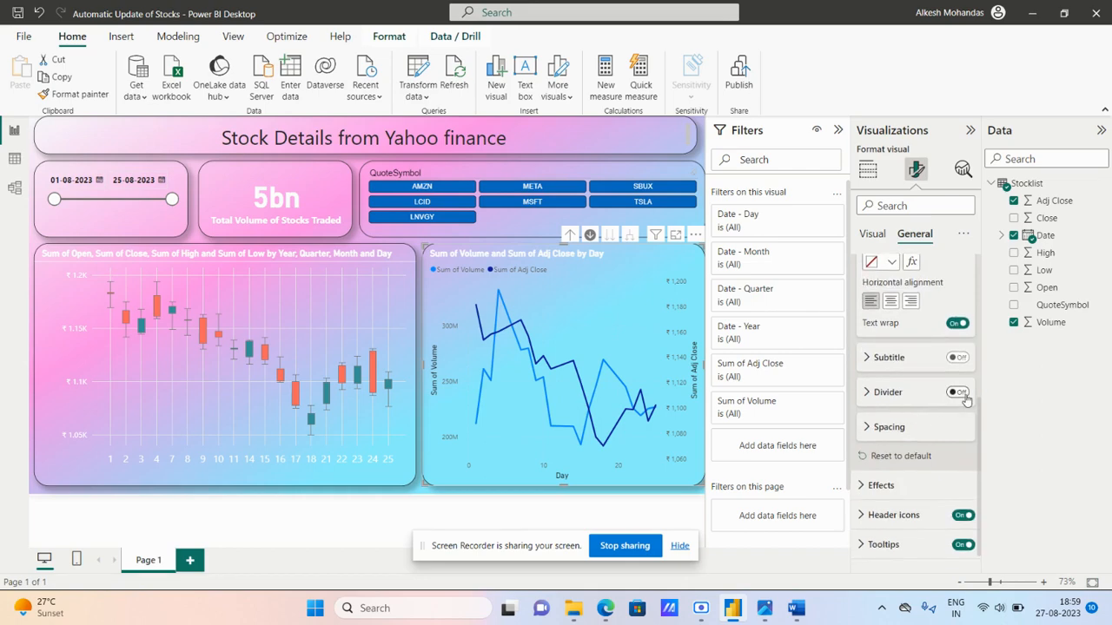
left_click(961, 393)
left_click(886, 402)
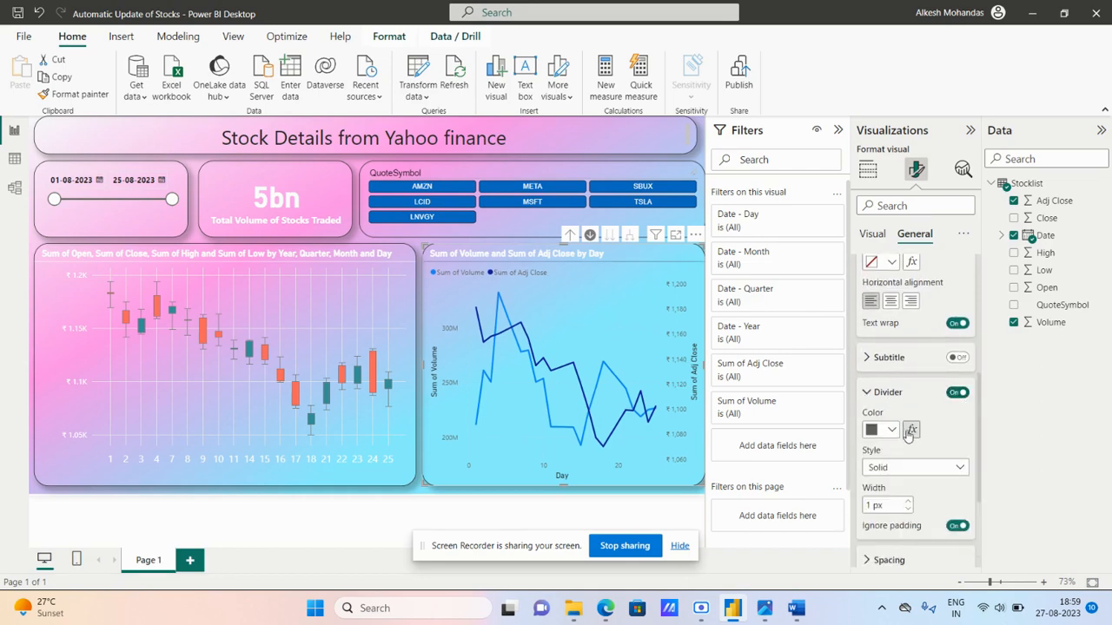
left_click(891, 434)
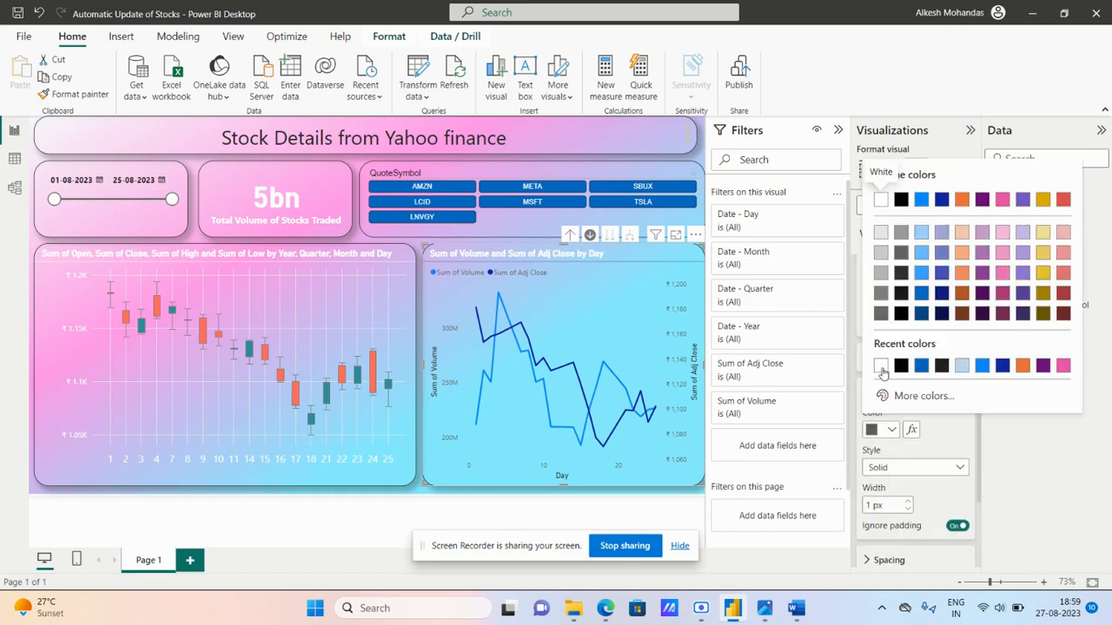
left_click(874, 188)
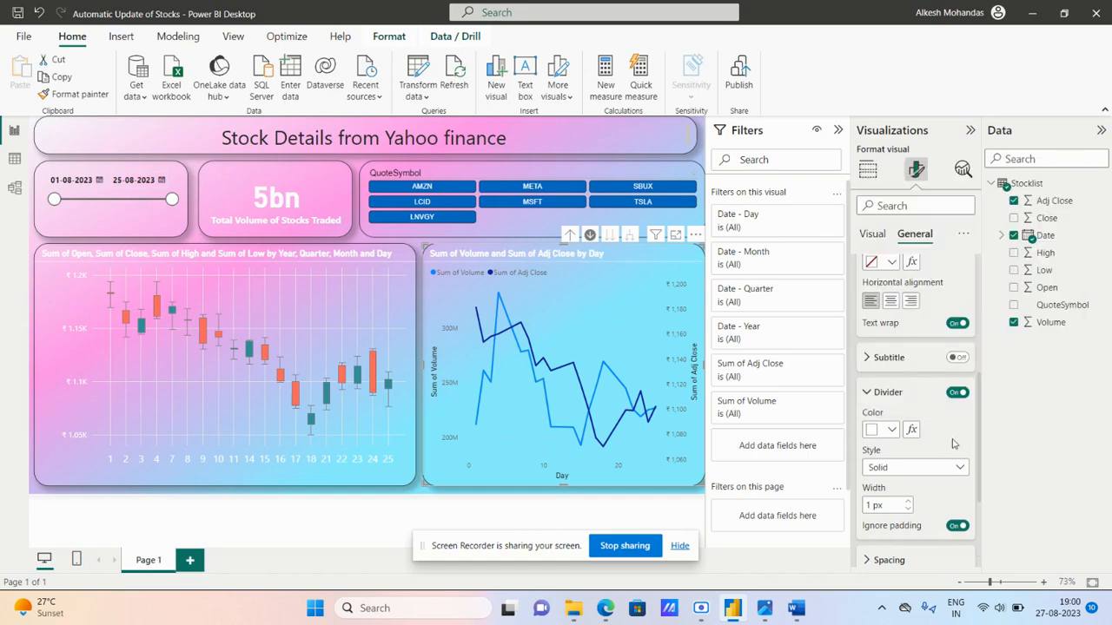
scroll(952, 444, "up", 5)
left_click(899, 304)
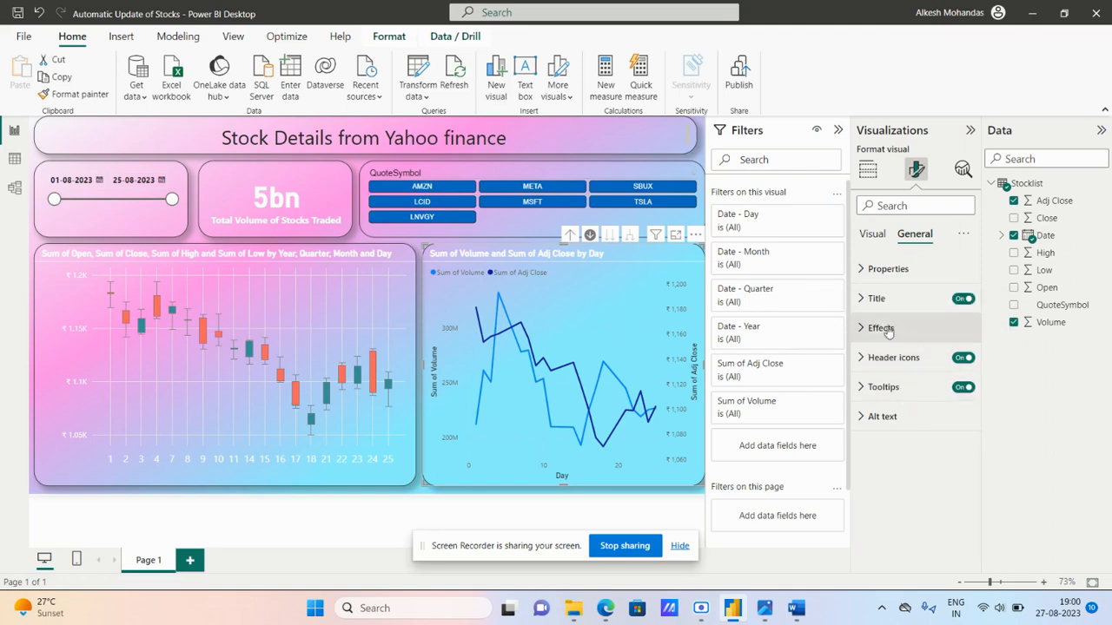
- Set the line chart's legend text color to white and close the legend settings
left_click(875, 239)
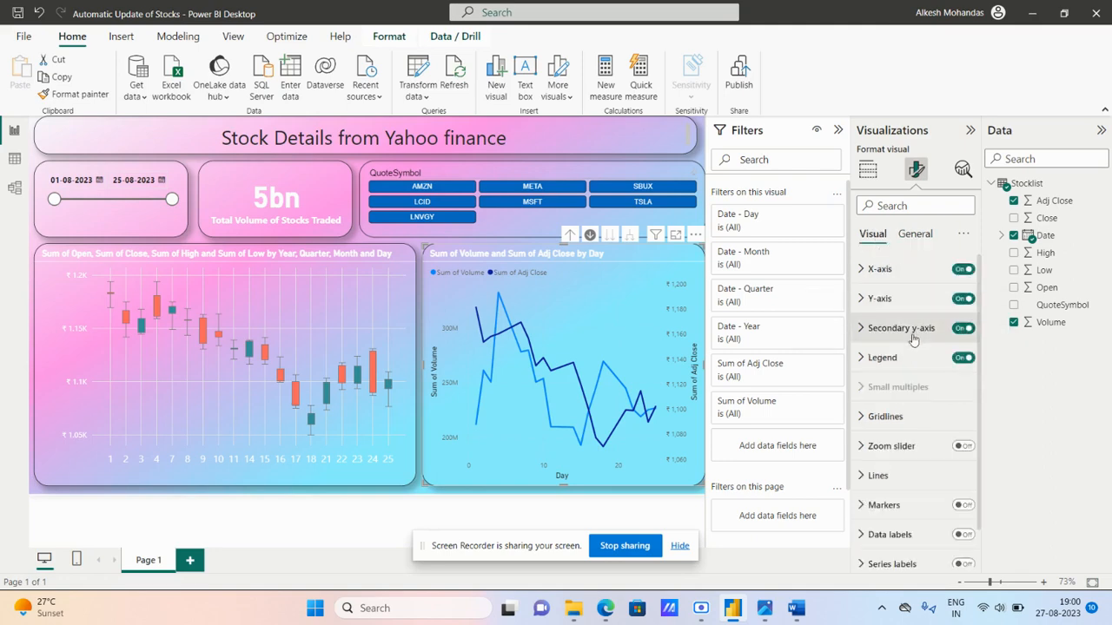
left_click(902, 363)
scroll(908, 382, "down", 3)
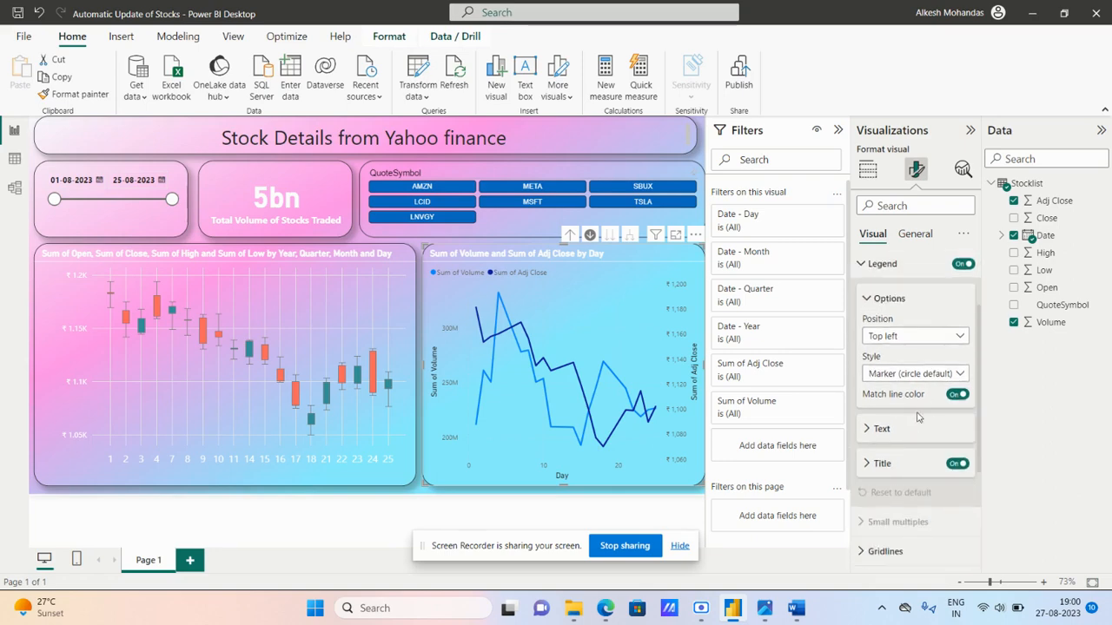
left_click(898, 434)
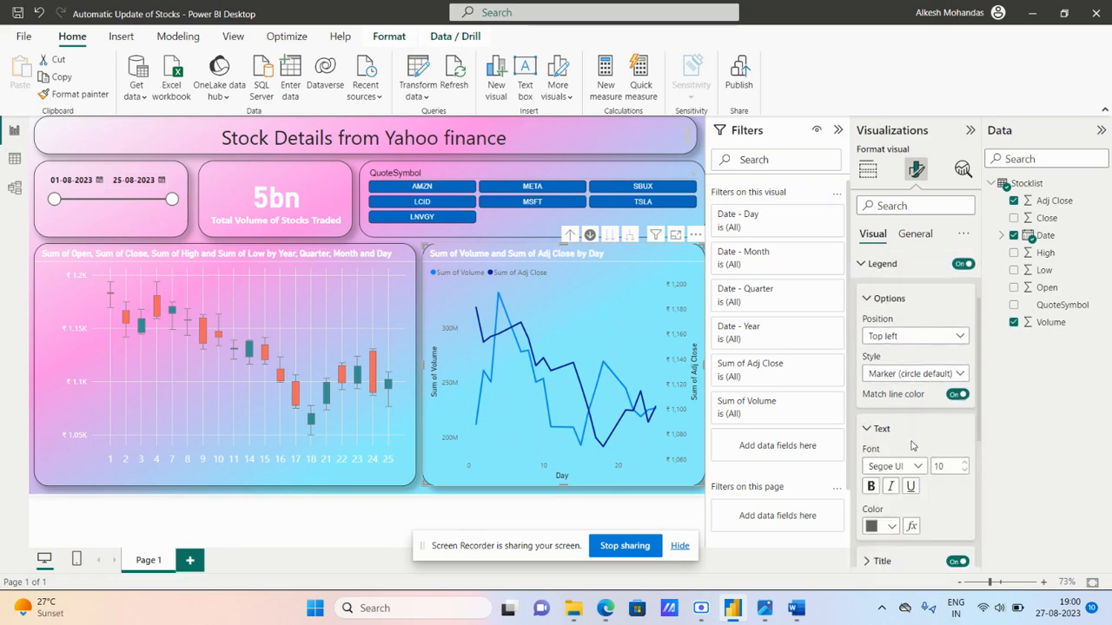
left_click(893, 527)
left_click(873, 293)
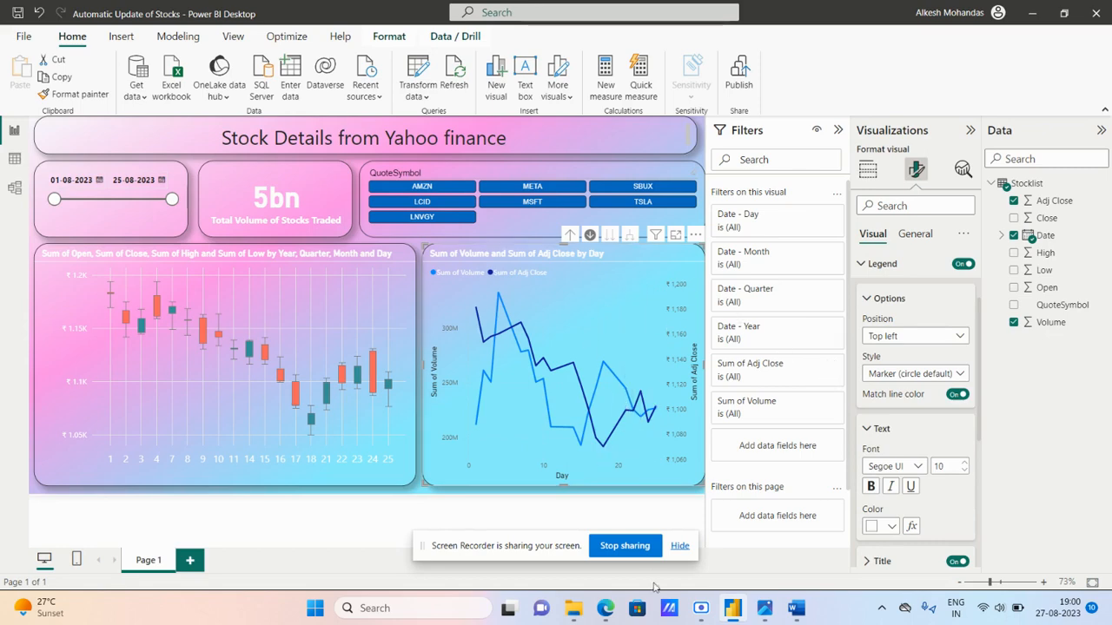
mouse_move(613, 605)
mouse_move(656, 321)
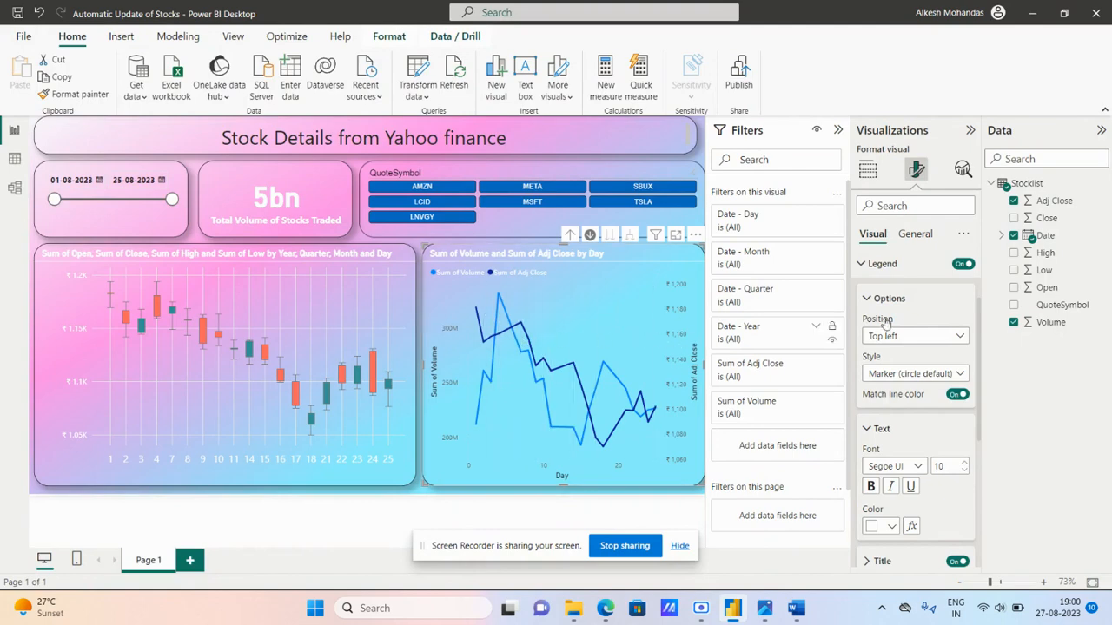
scroll(892, 284, "up", 2)
left_click(895, 357)
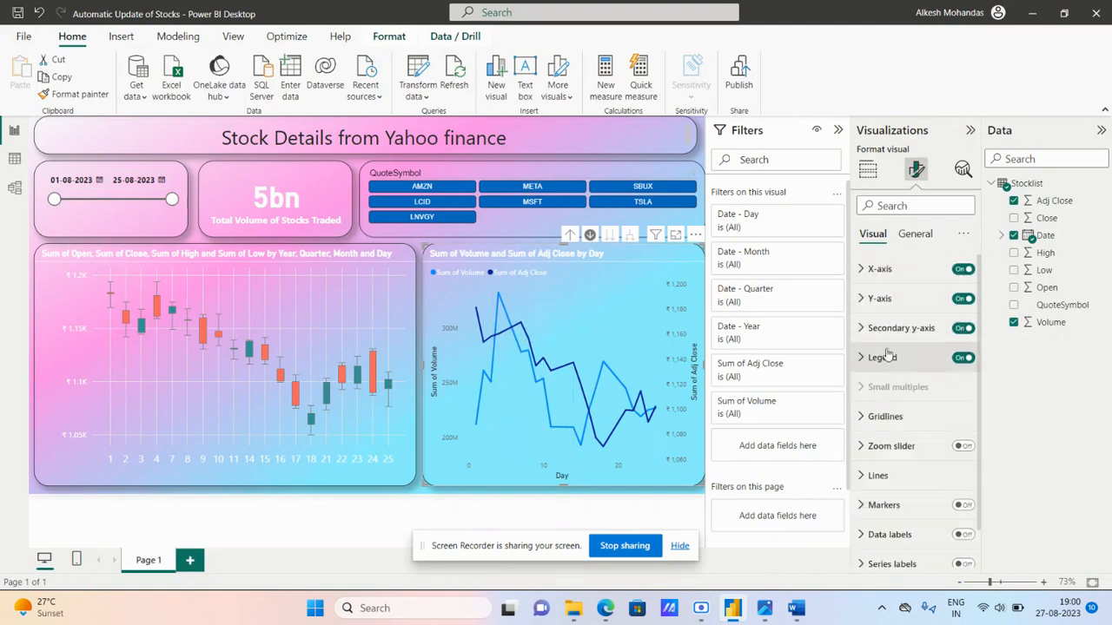
- Turn on data labels for both lines of the line chart
scroll(911, 375, "down", 1)
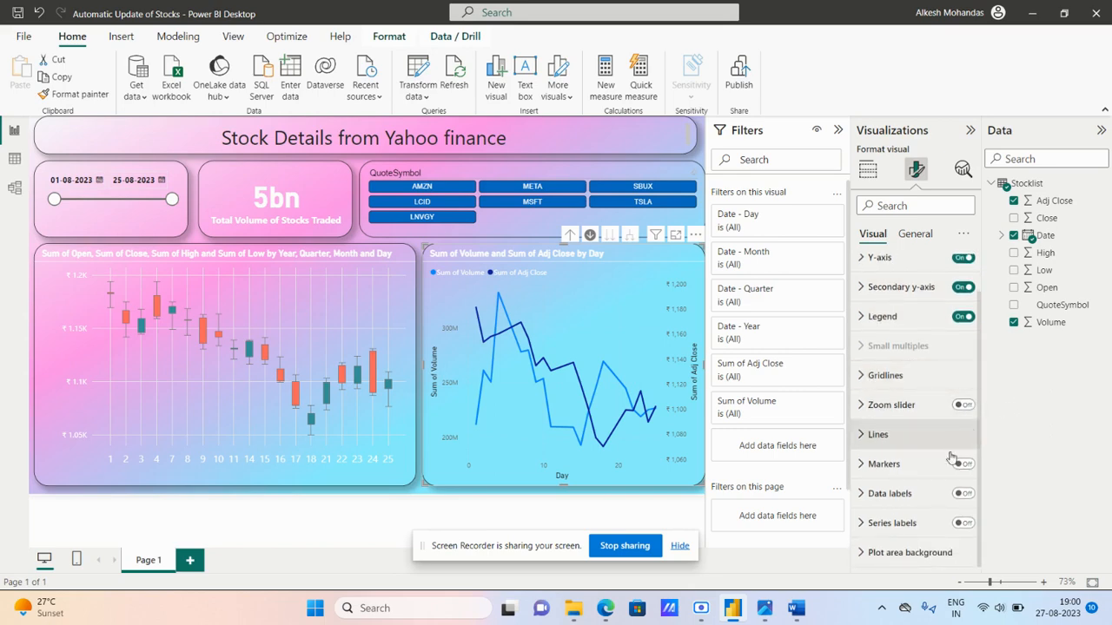
left_click(964, 495)
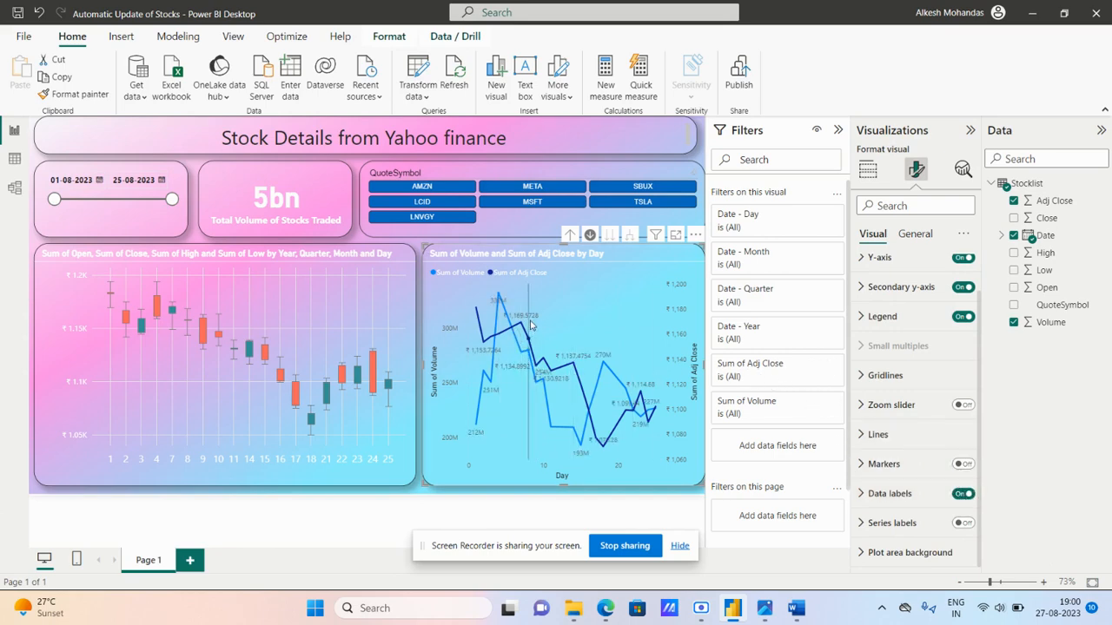
mouse_move(523, 348)
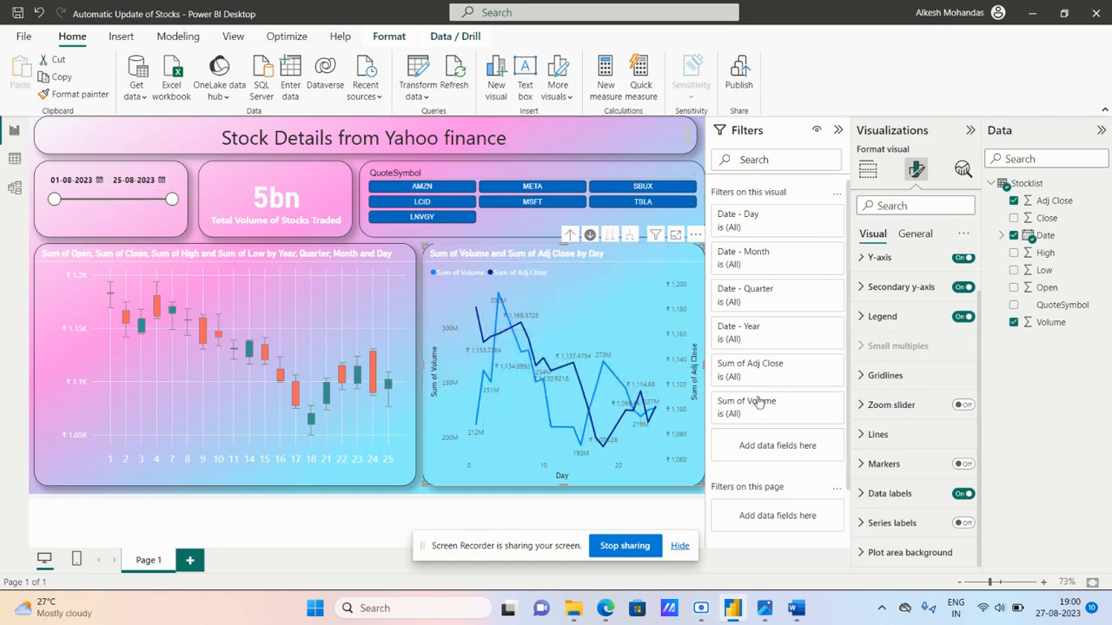
- Make the values on the line chart's Y-axis bold
left_click(882, 259)
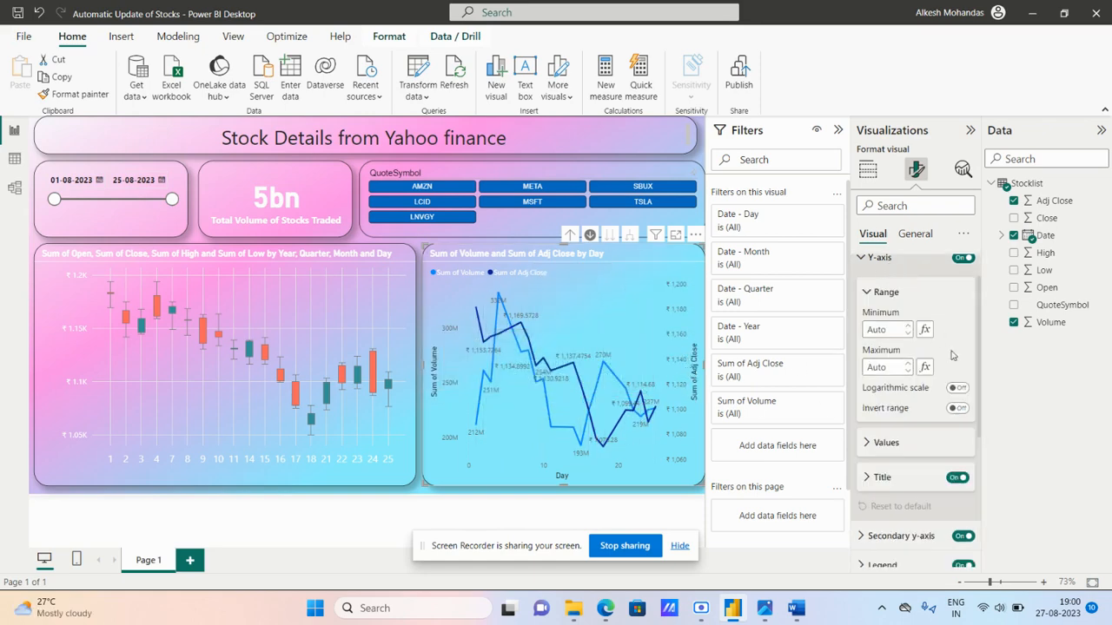
left_click(900, 453)
scroll(904, 452, "down", 1)
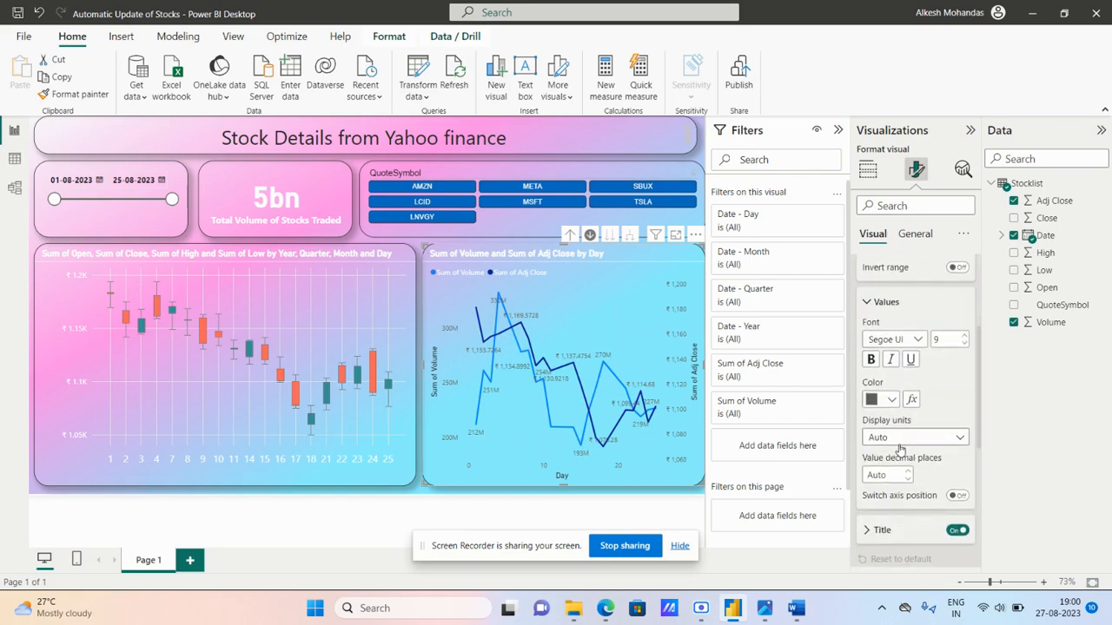
left_click(872, 360)
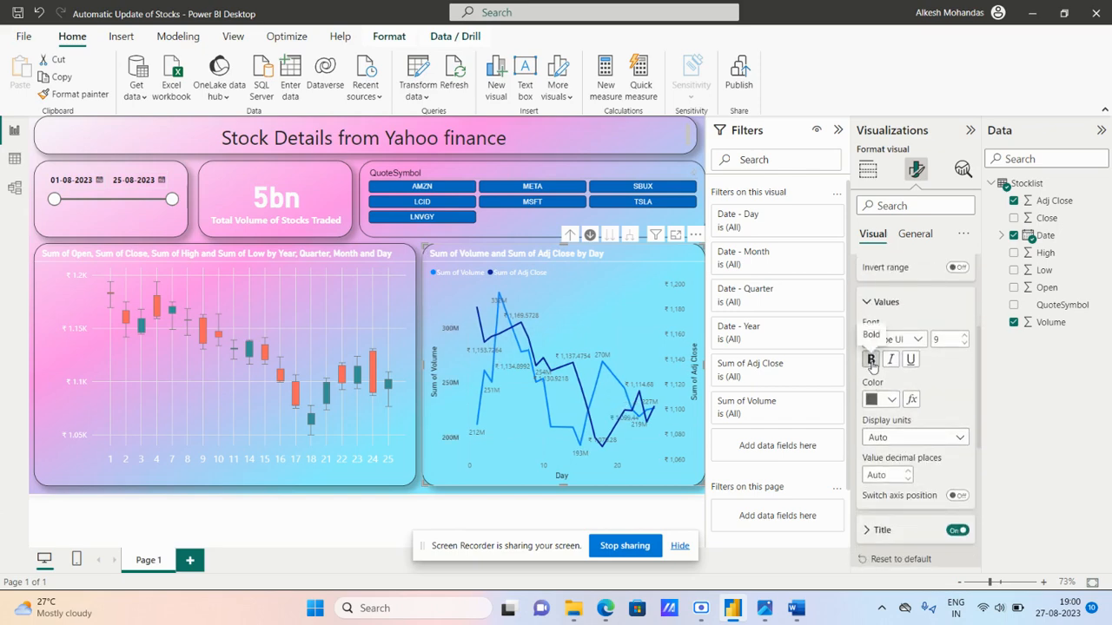
left_click(888, 308)
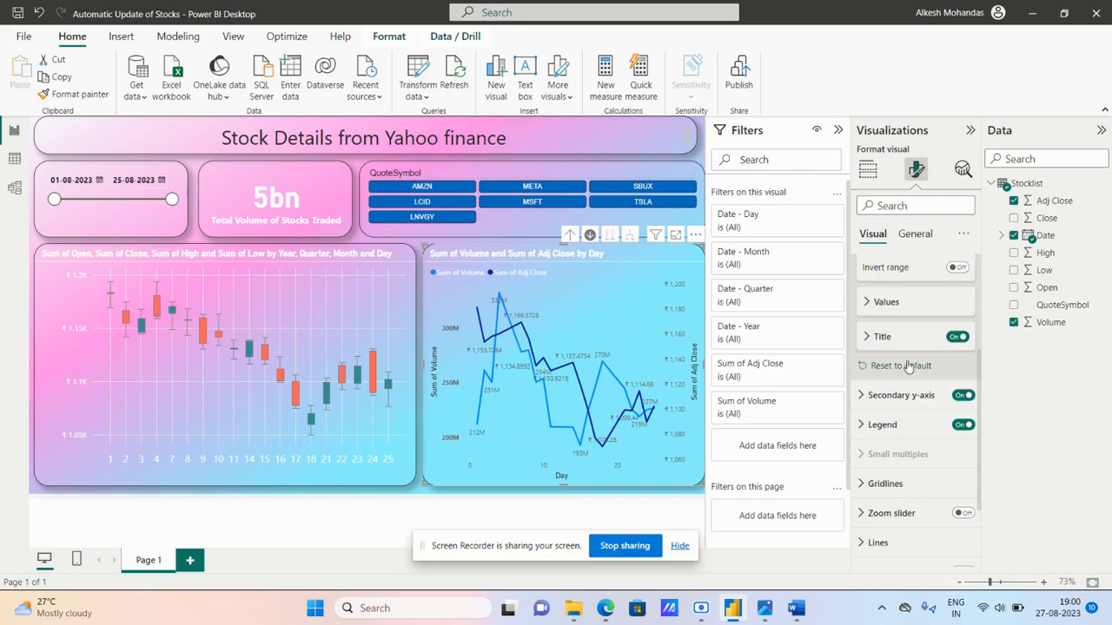
- Make the values and title of the line chart's secondary y-axis bold, and close both y-axis settings
left_click(903, 395)
scroll(908, 470, "down", 1)
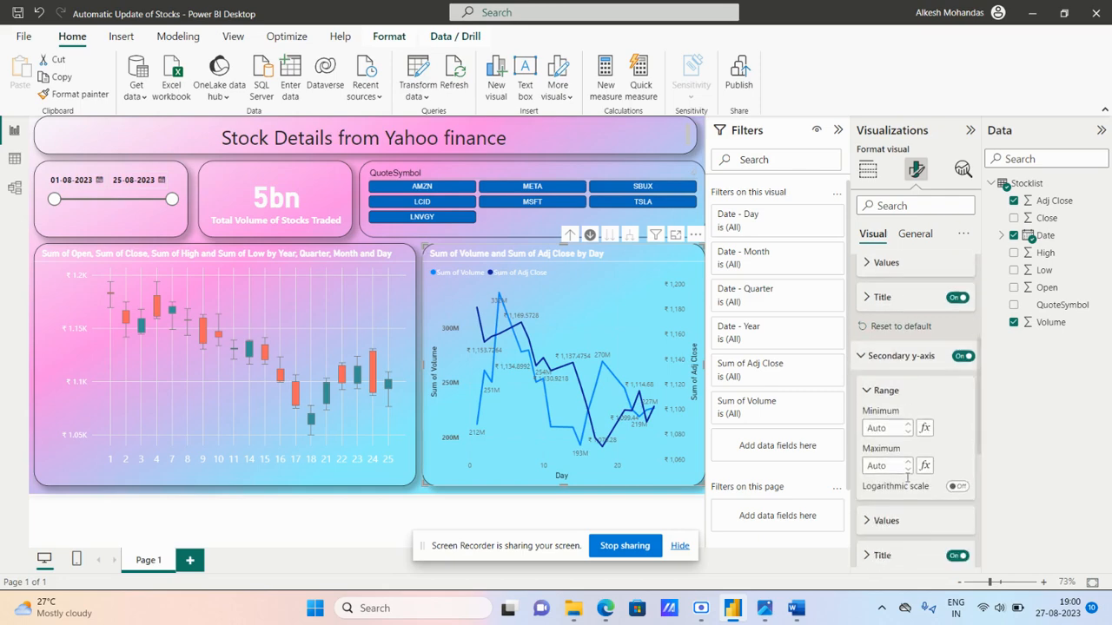
scroll(907, 478, "down", 1)
left_click(888, 467)
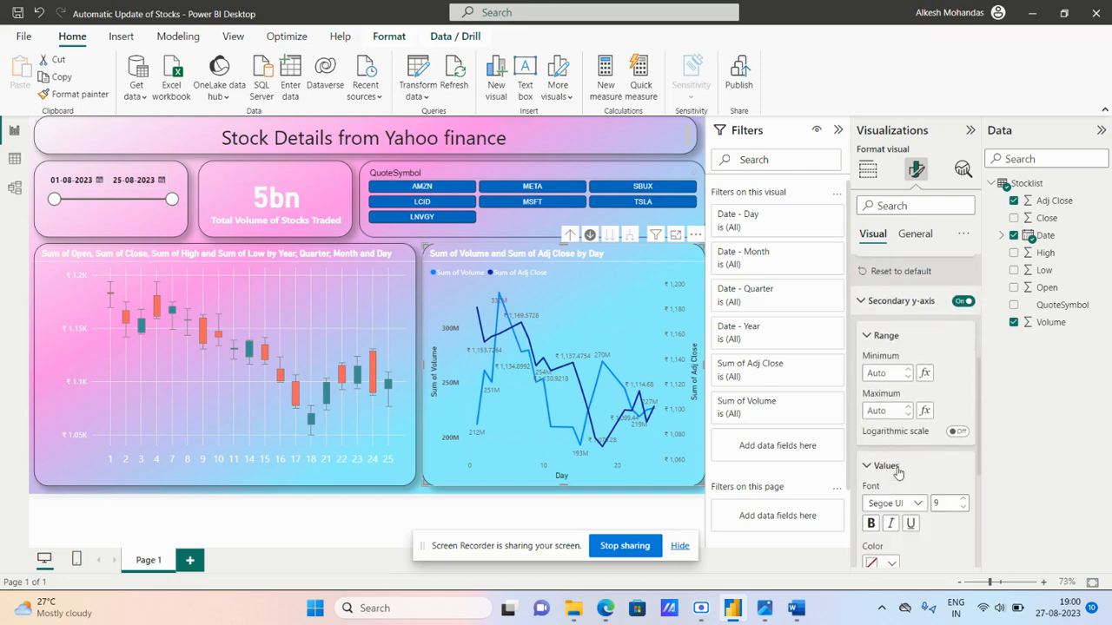
scroll(898, 469, "down", 2)
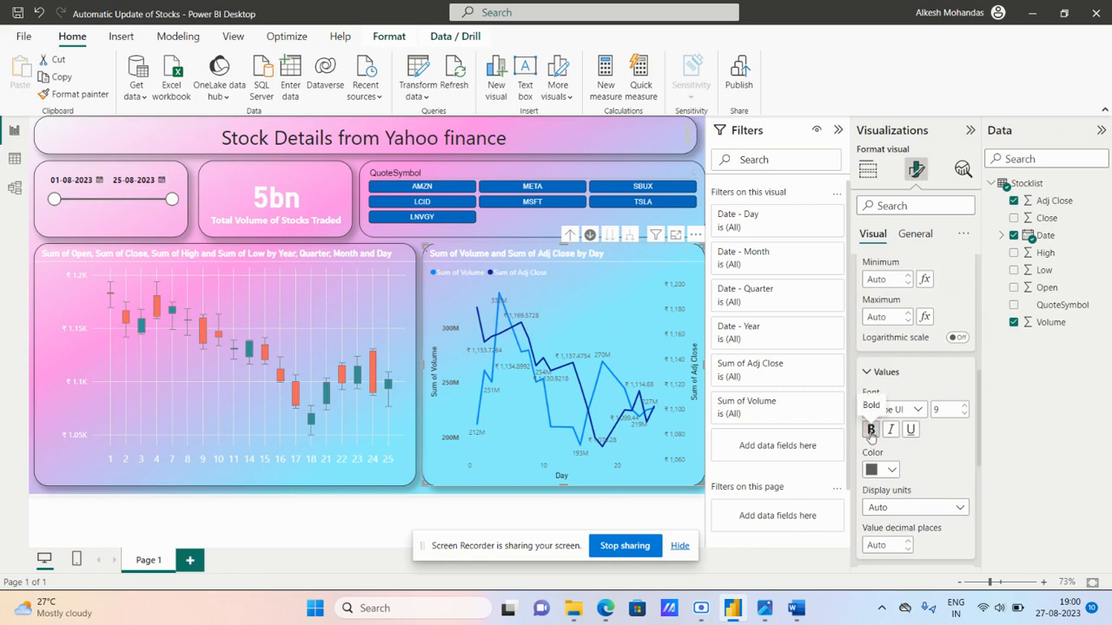
scroll(931, 440, "down", 3)
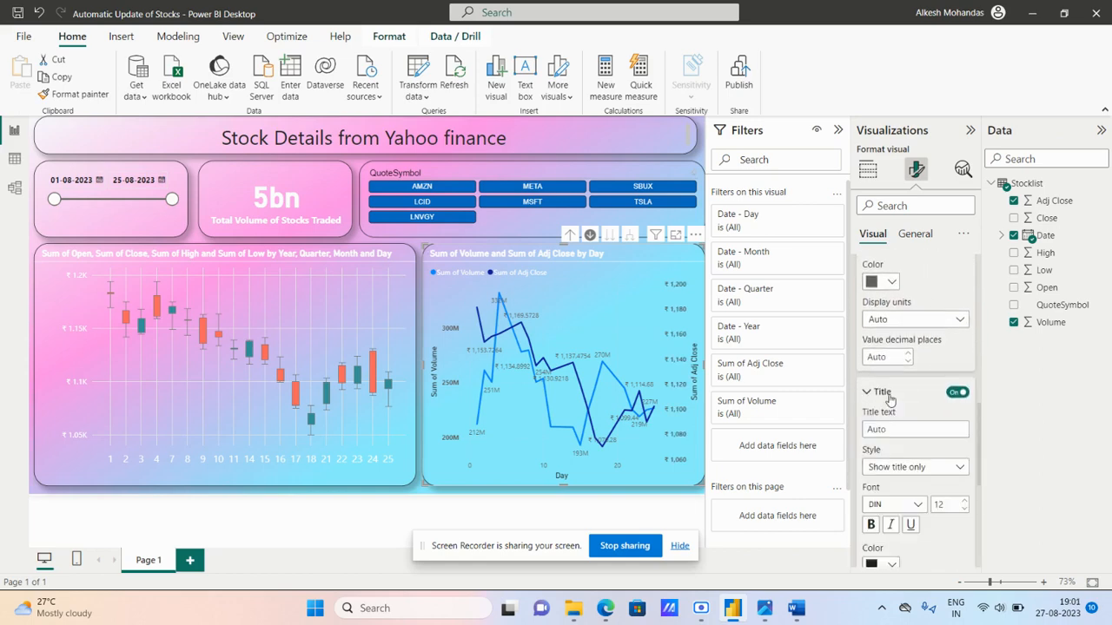
scroll(889, 400, "down", 1)
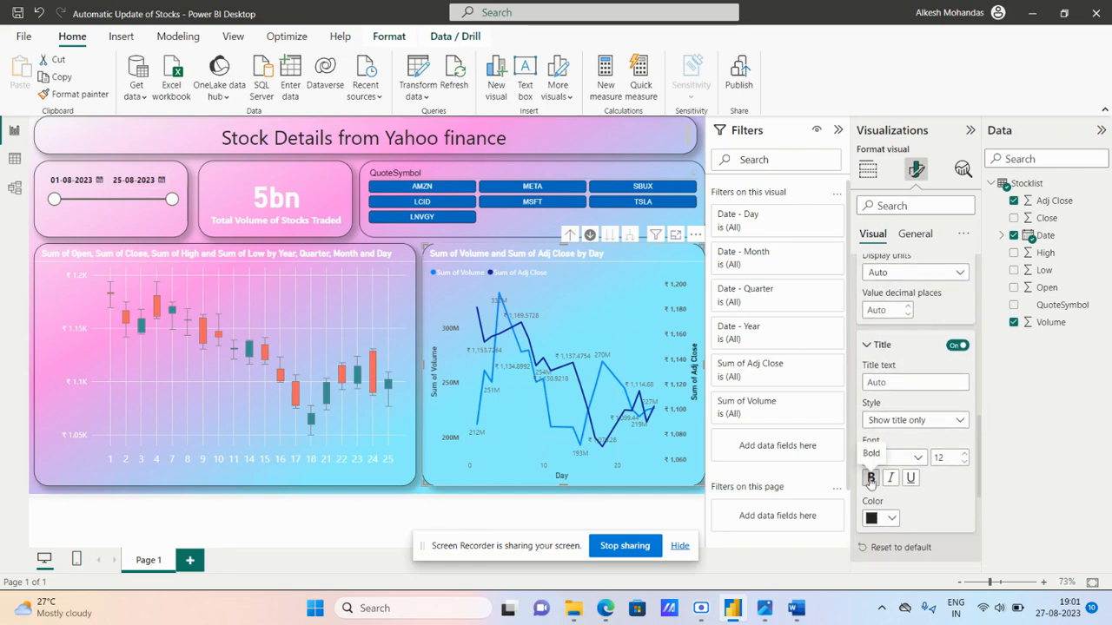
scroll(962, 457, "up", 3)
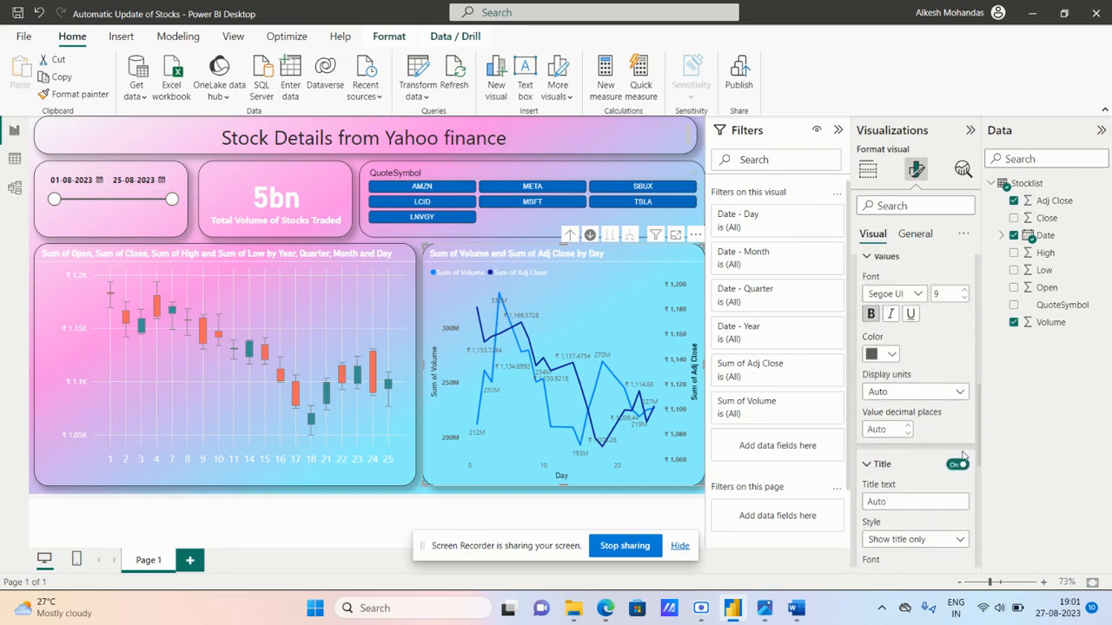
scroll(935, 455, "up", 3)
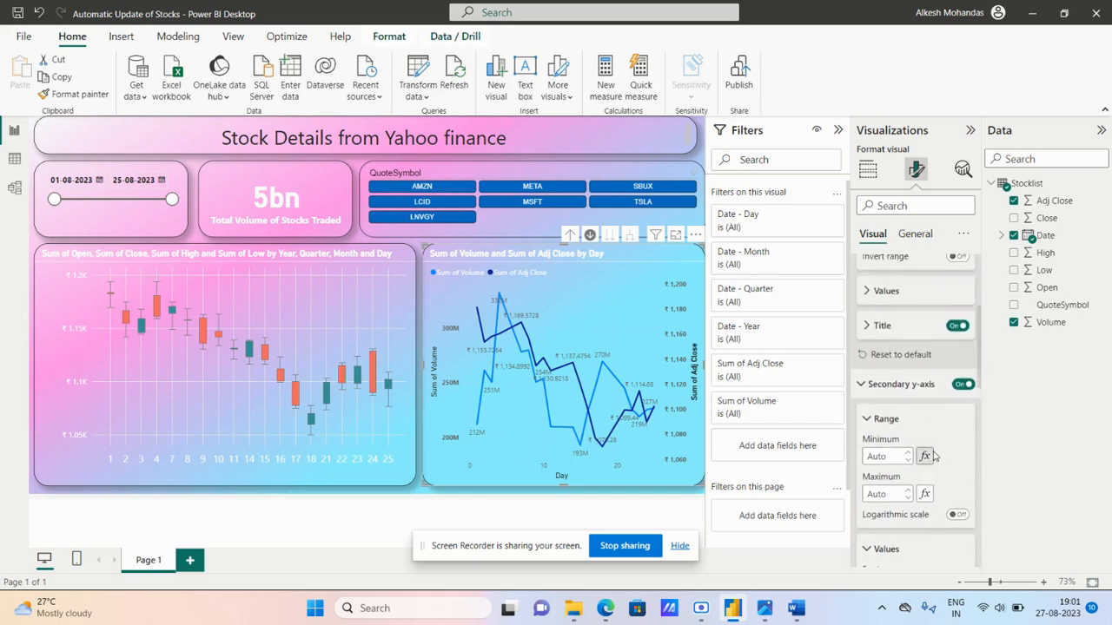
left_click(903, 441)
scroll(913, 435, "up", 3)
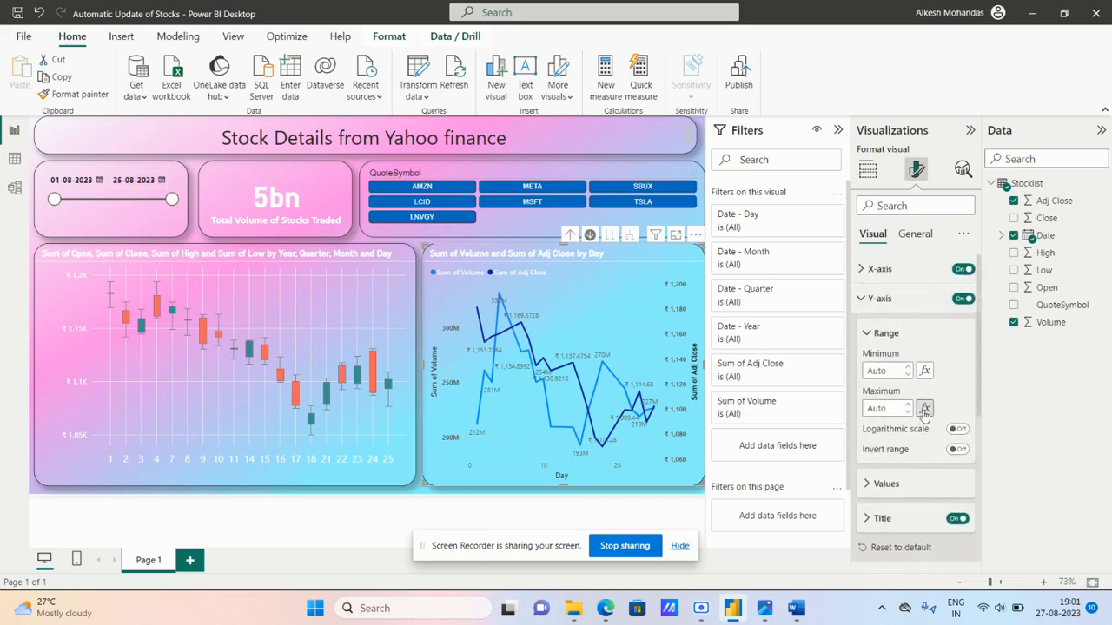
left_click(885, 298)
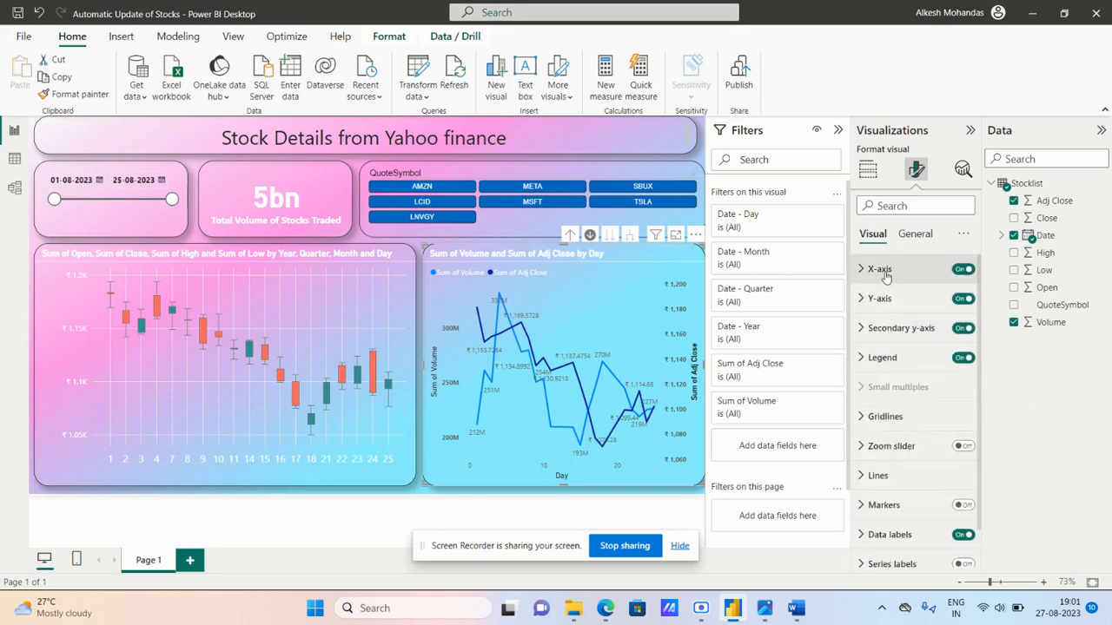
- Make the line chart's X-axis values bold and close the X-axis settings
left_click(880, 269)
left_click(886, 504)
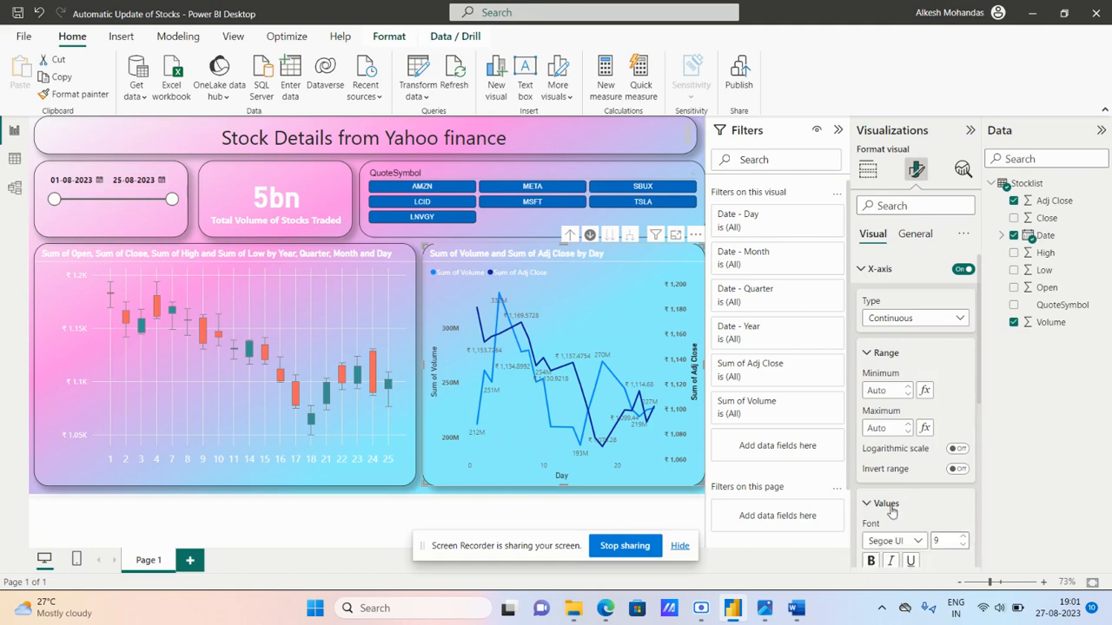
scroll(895, 504, "down", 3)
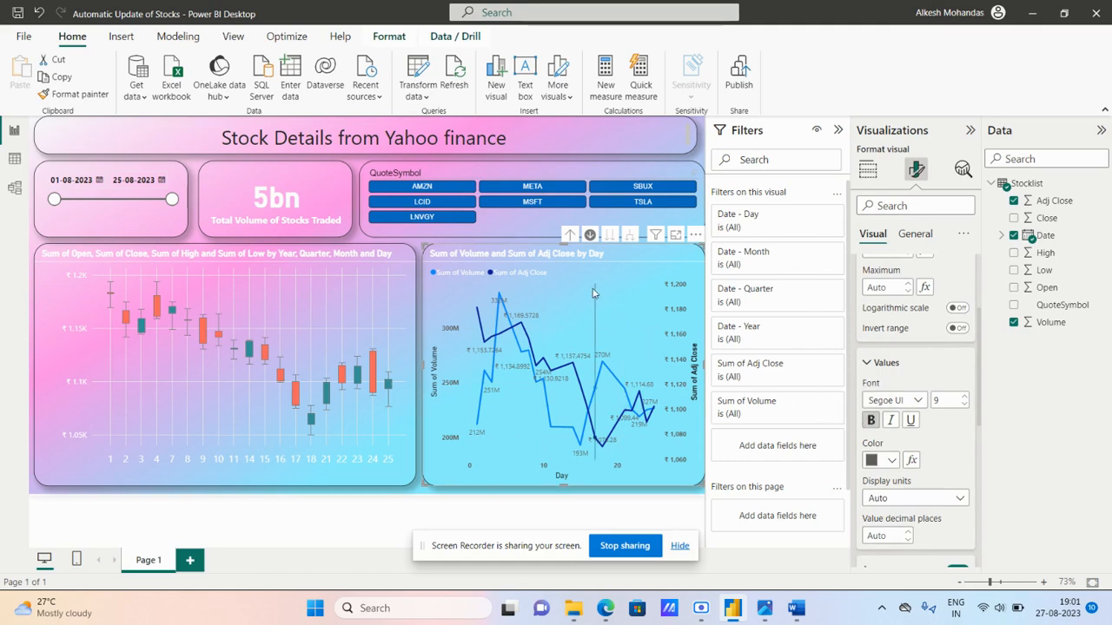
scroll(900, 272, "up", 3)
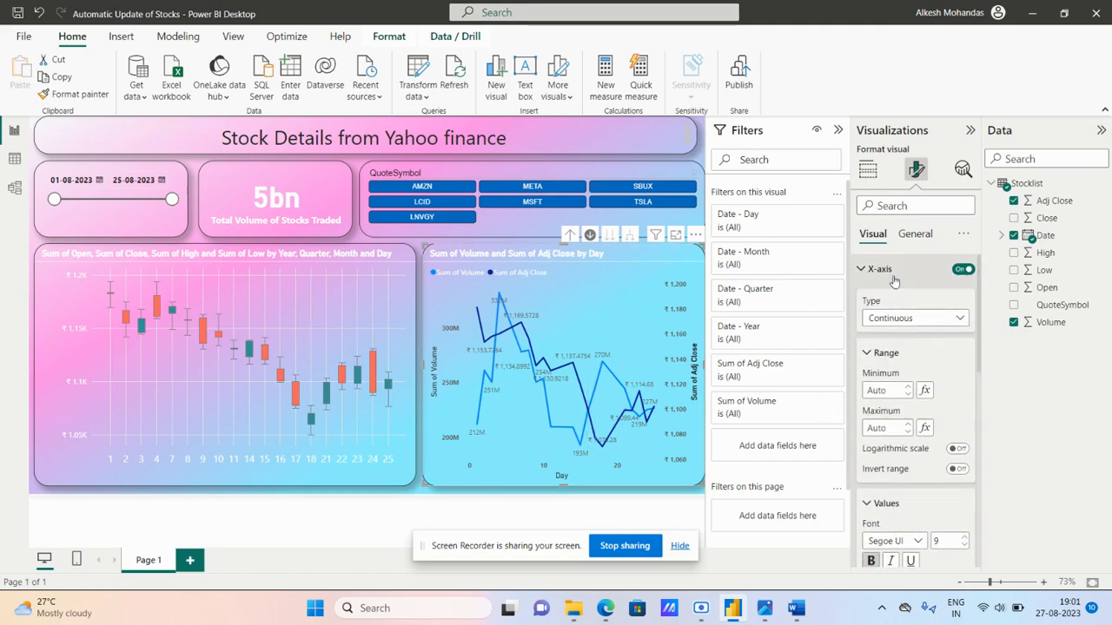
left_click(895, 276)
- Make the line chart's legend text bold
left_click(895, 357)
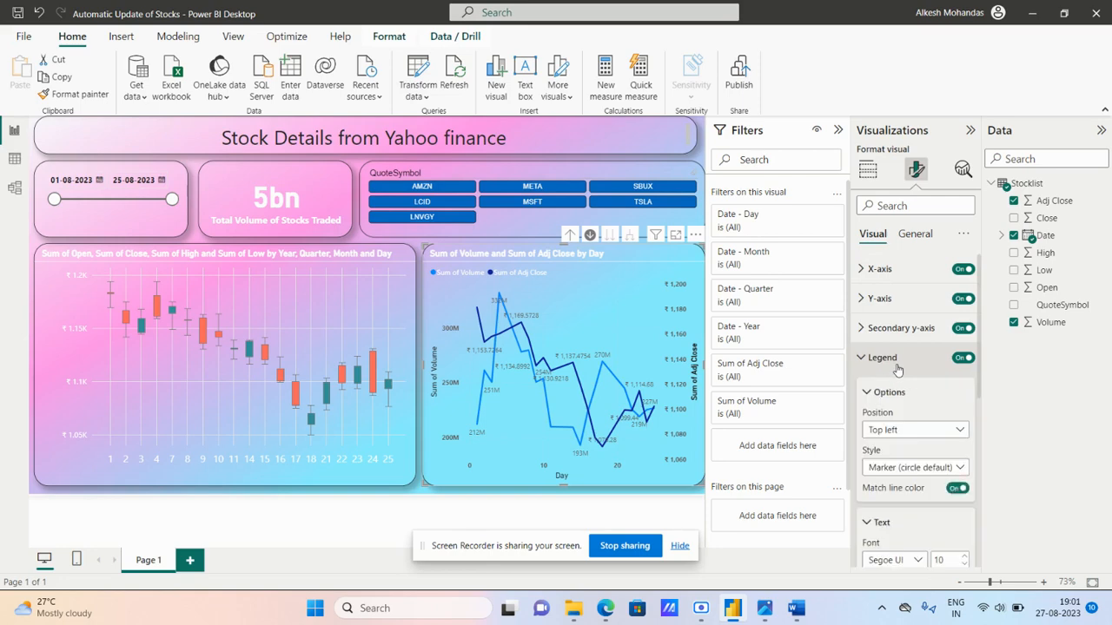
scroll(914, 459, "down", 1)
scroll(913, 459, "down", 1)
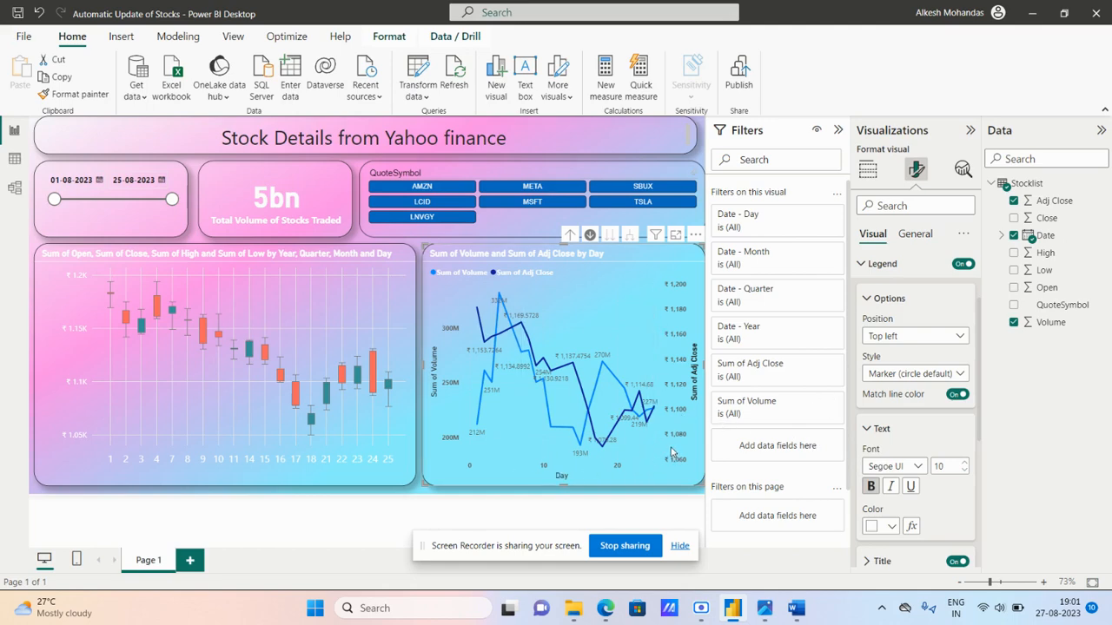
- Test the report's interactivity by selecting the day 9 candle and filtering the QuoteSymbol slicer to AMZN
left_click(204, 338)
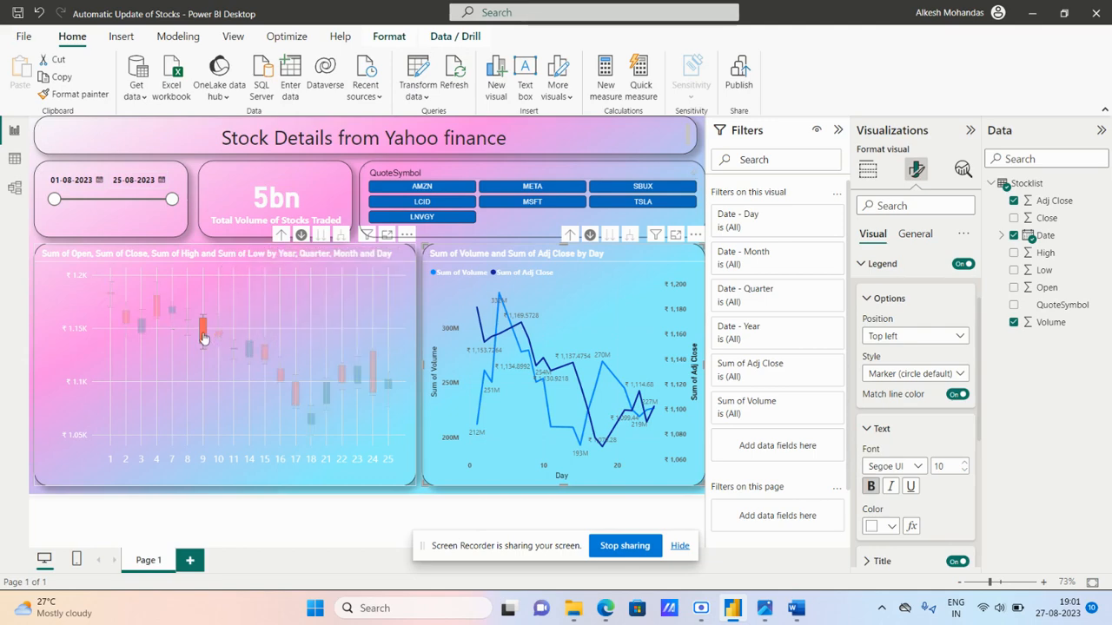
left_click(413, 188)
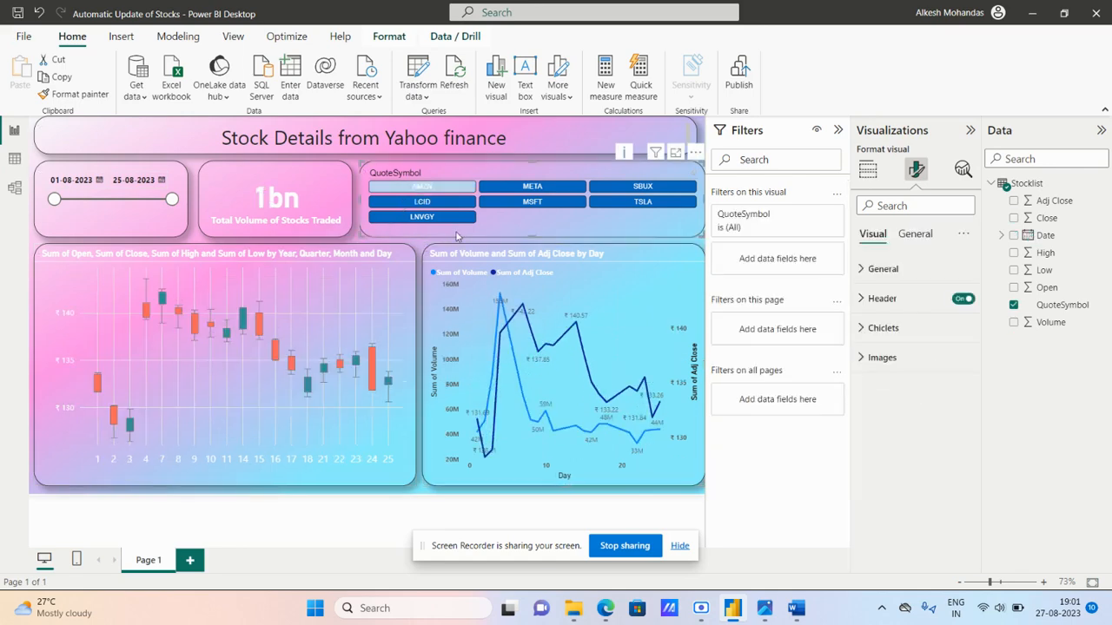
- Clear the AMZN filter, test the QuoteSymbol slicer with META and clear it, and inspect the day 15 candle's tooltip
left_click(448, 191)
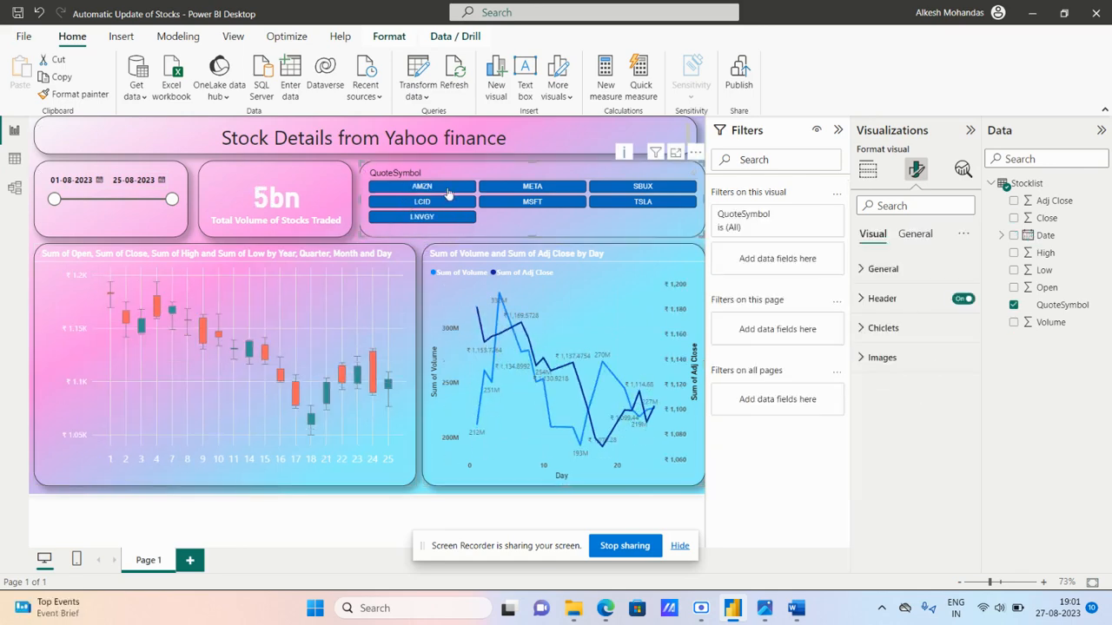
left_click(525, 190)
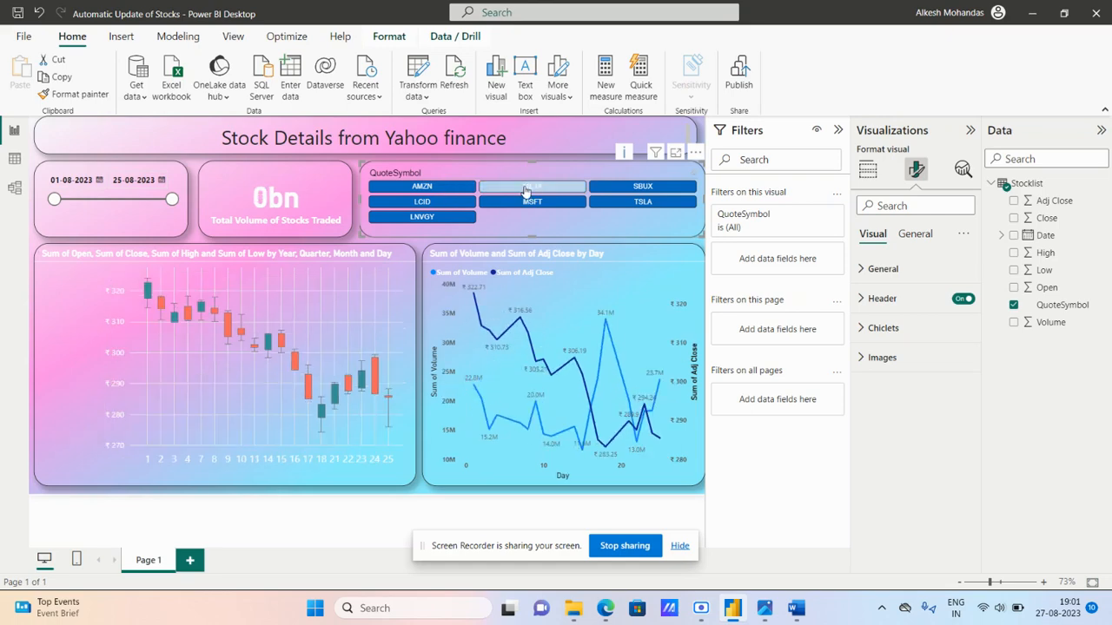
left_click(525, 188)
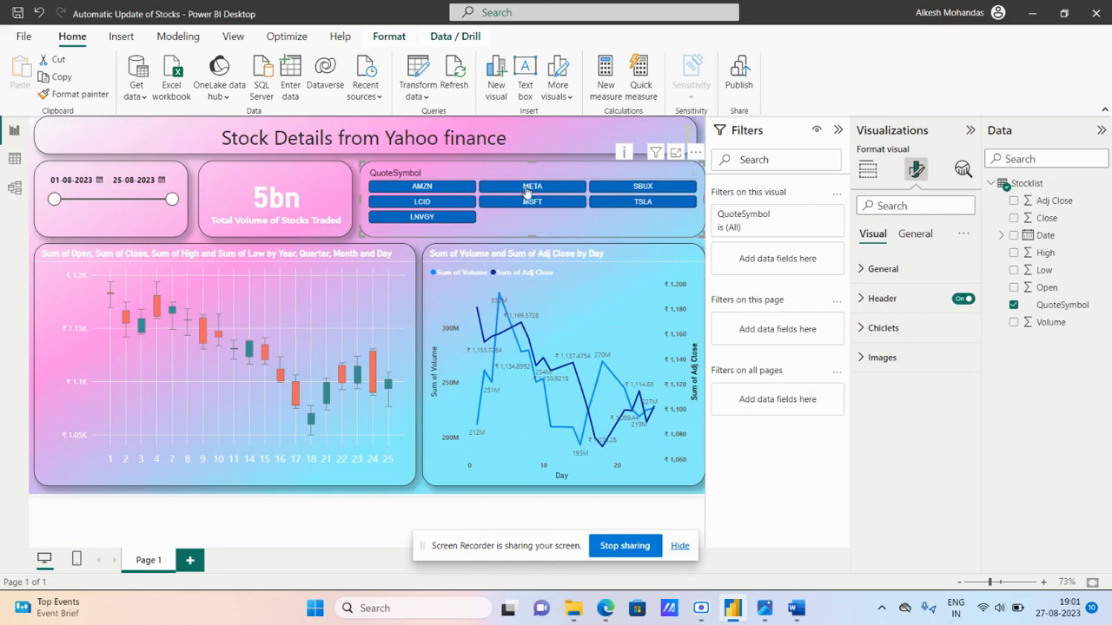
mouse_move(265, 356)
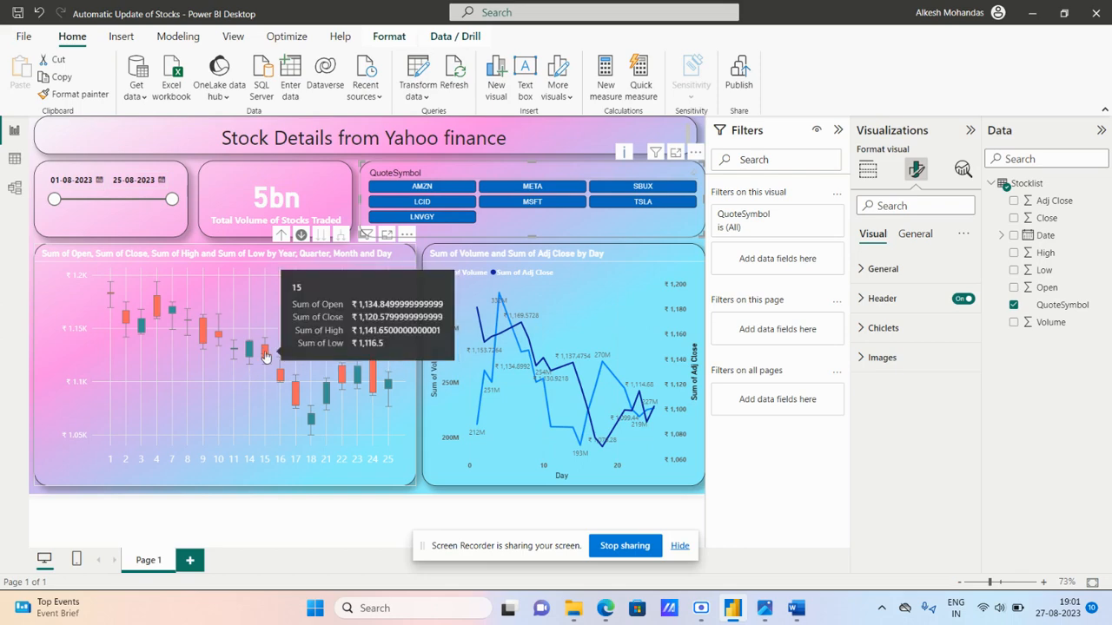
- In the Stocklist table data, set the Open, High and Low columns to 2 decimal places
left_click(12, 159)
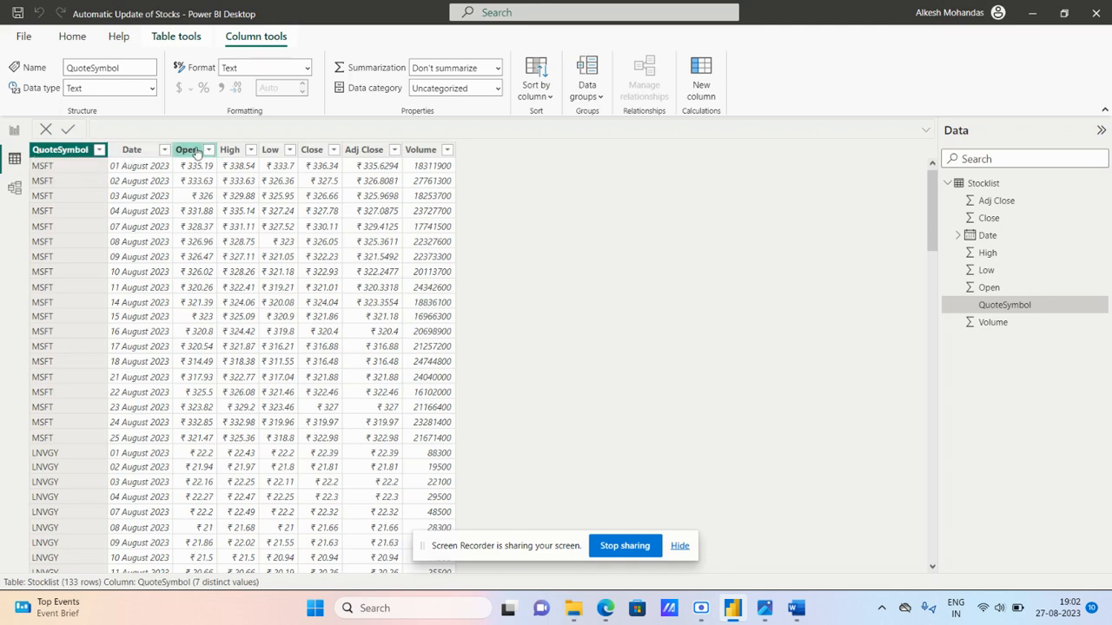
left_click(187, 149)
left_click_drag(280, 89, 258, 89)
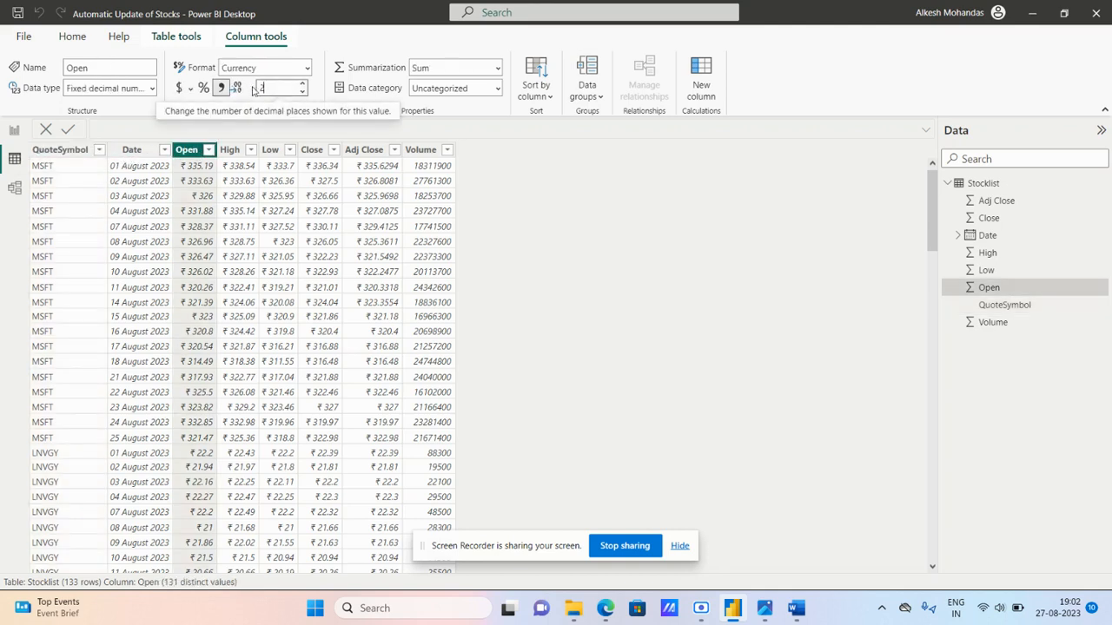
key("Tab")
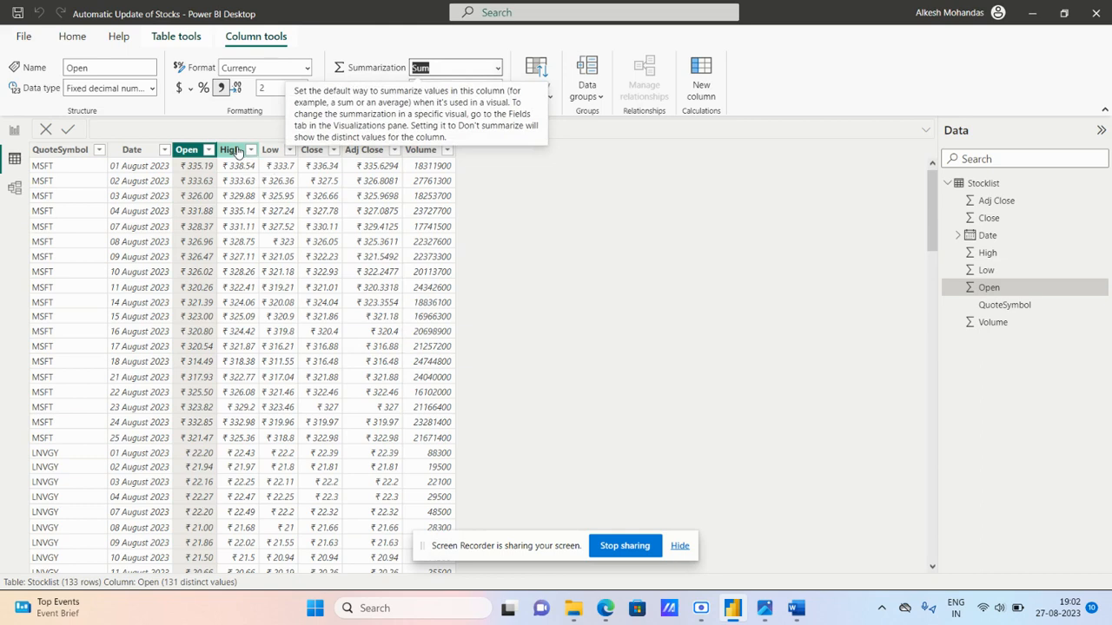
left_click(236, 151)
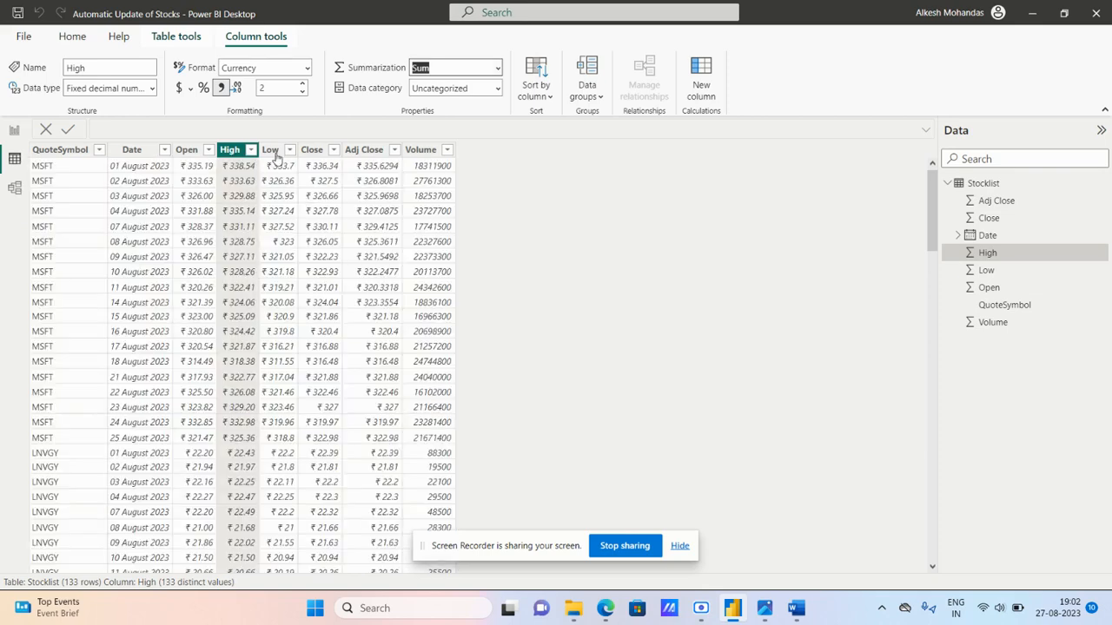
left_click(275, 153)
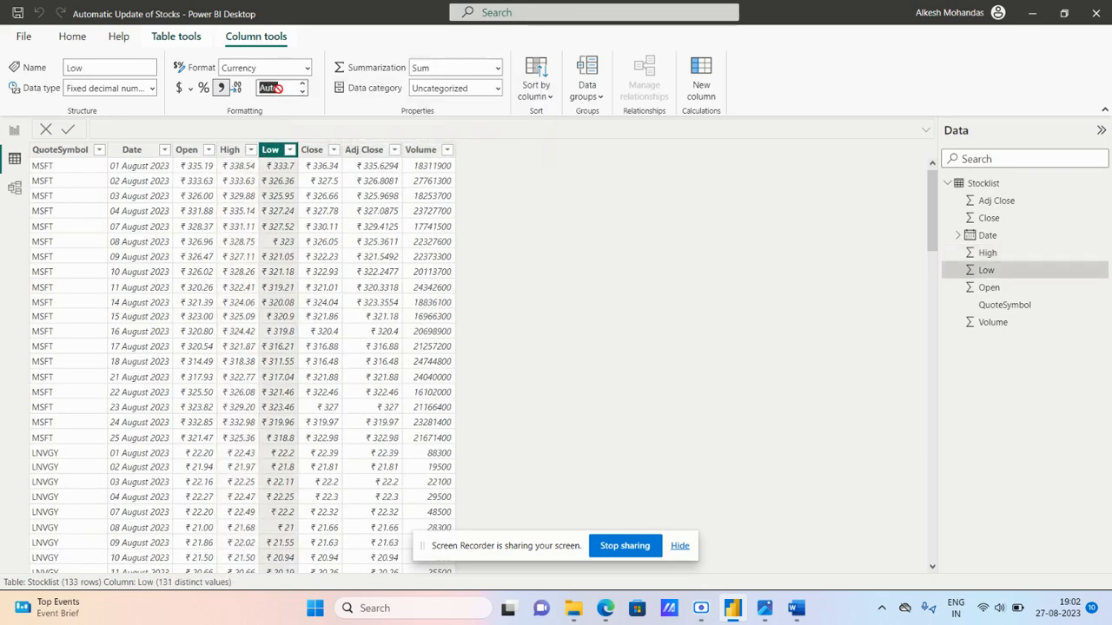
key("Tab")
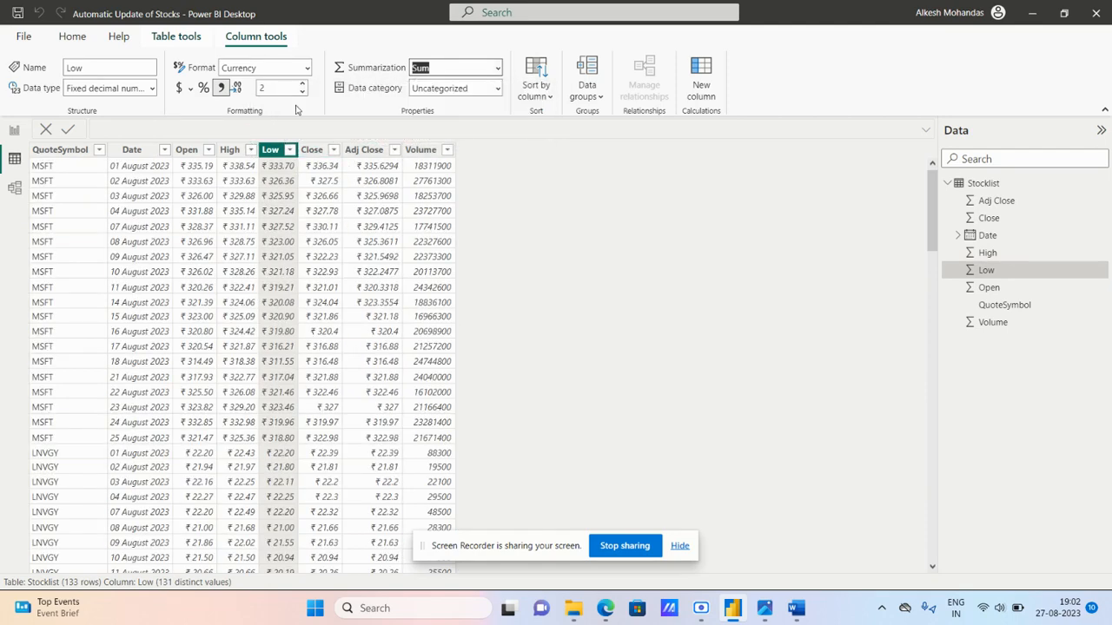
- Set the Close and Adj Close columns of the Stocklist table to 2 decimal places
left_click(310, 150)
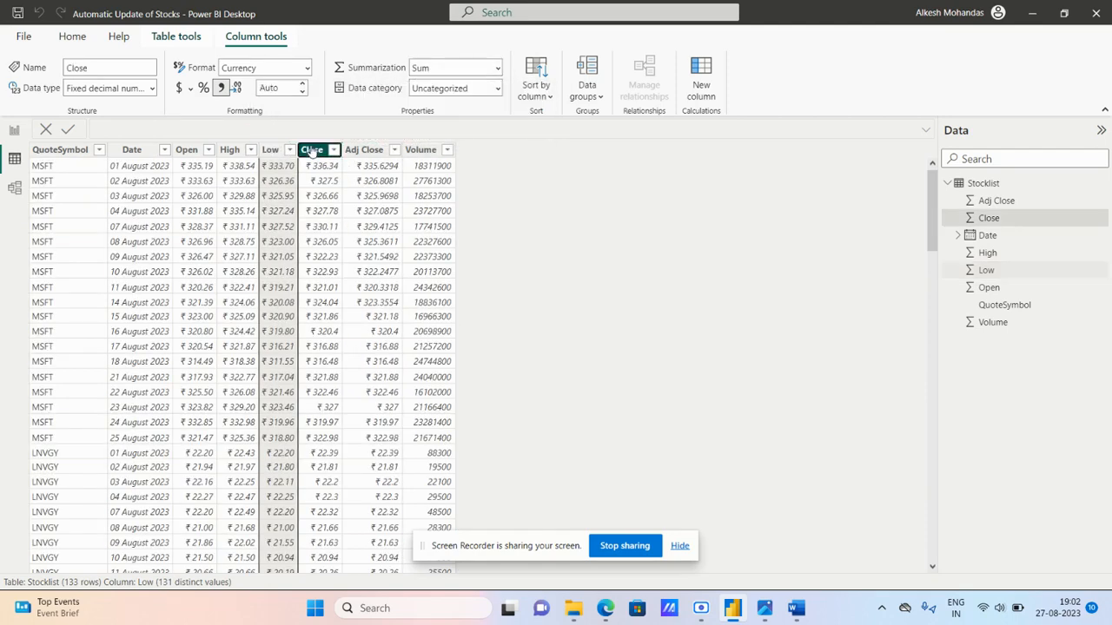
left_click(279, 84)
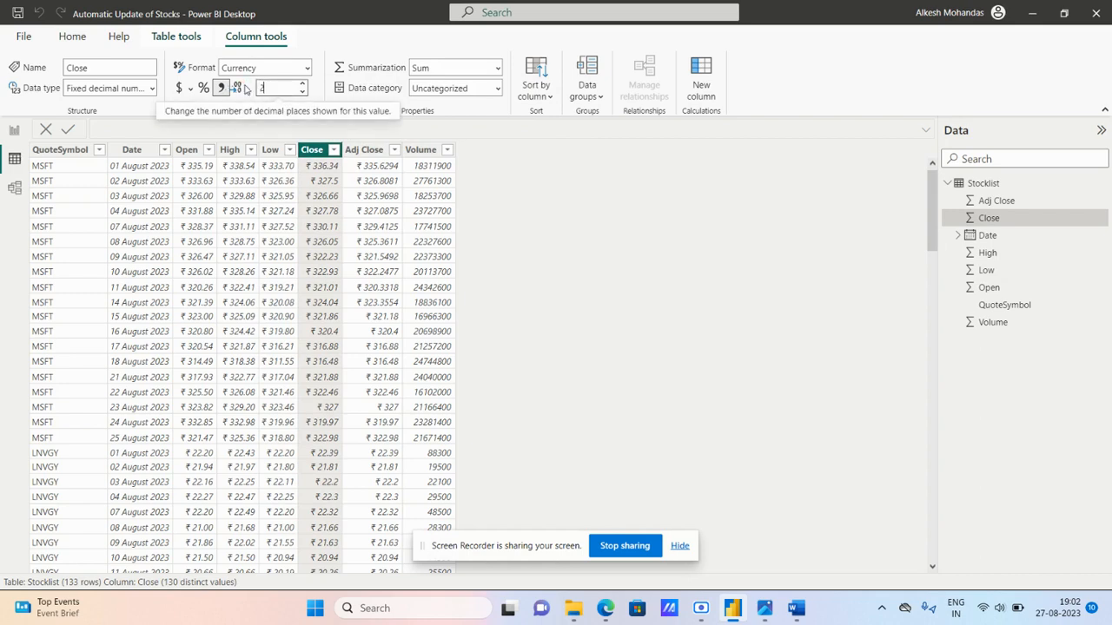
type("2")
key("Tab")
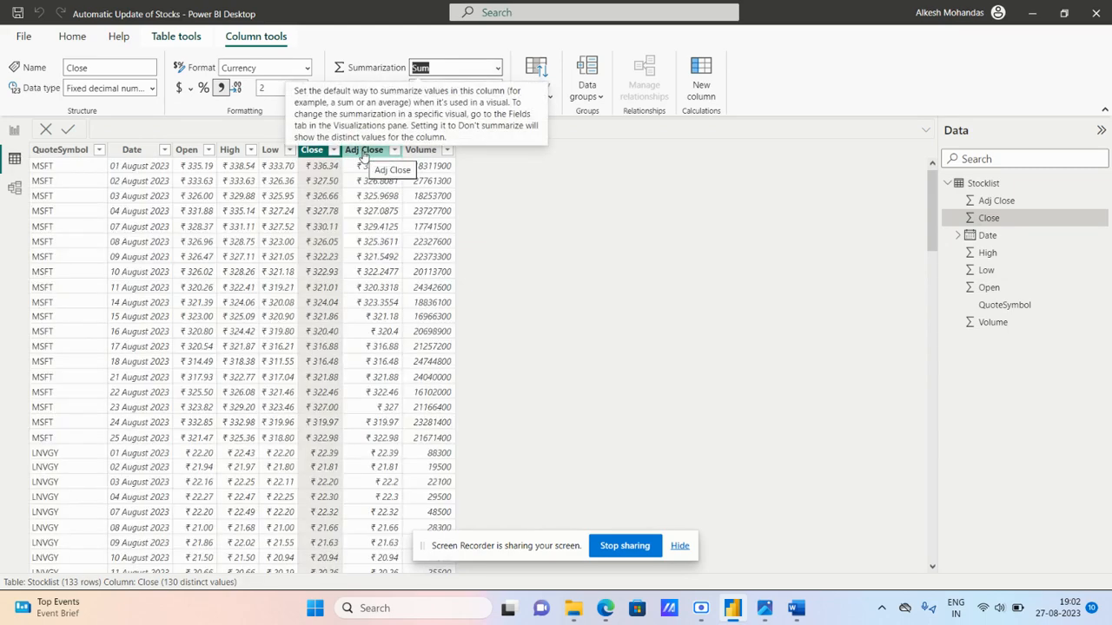
left_click(364, 151)
left_click(272, 88)
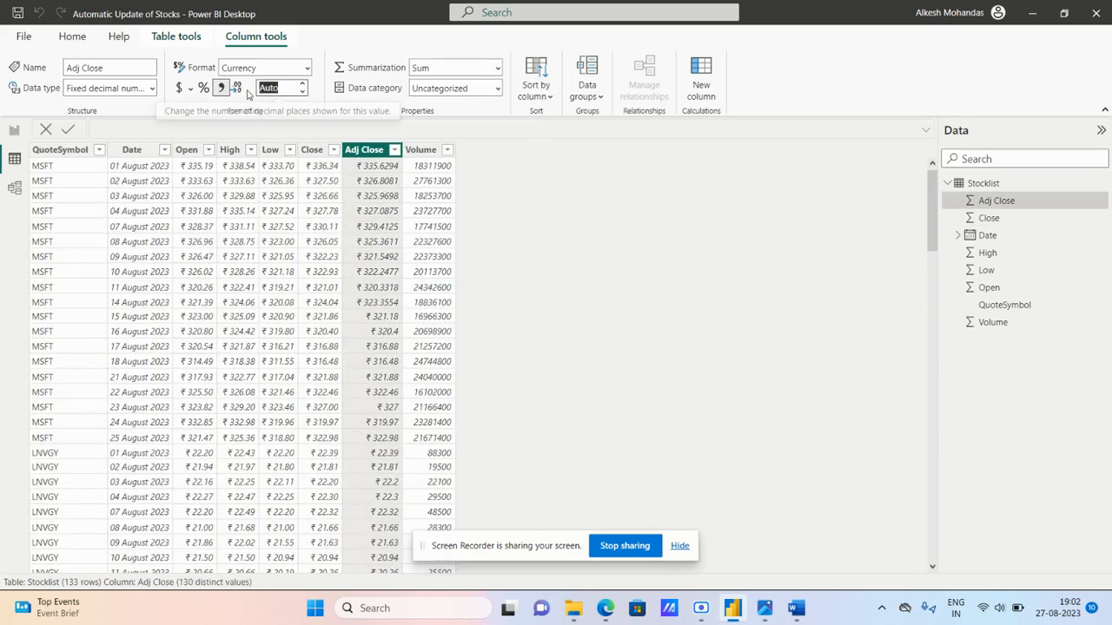
type("2")
key("Tab")
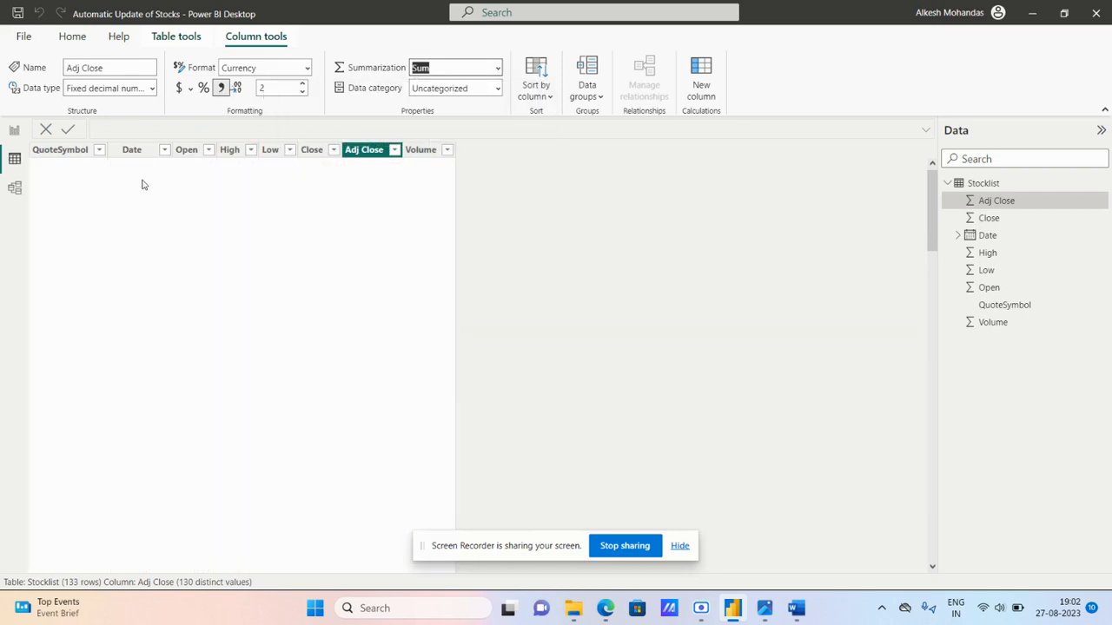
- Return to the report and check the number format in the candlestick chart's tooltips for days 4 and 3
left_click(13, 130)
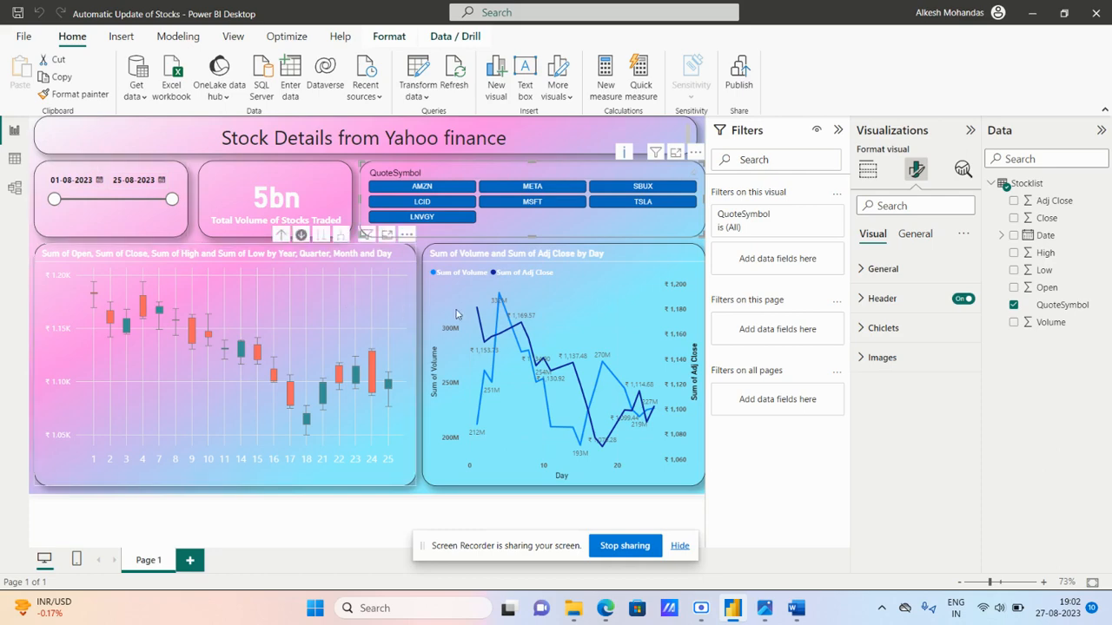
mouse_move(145, 315)
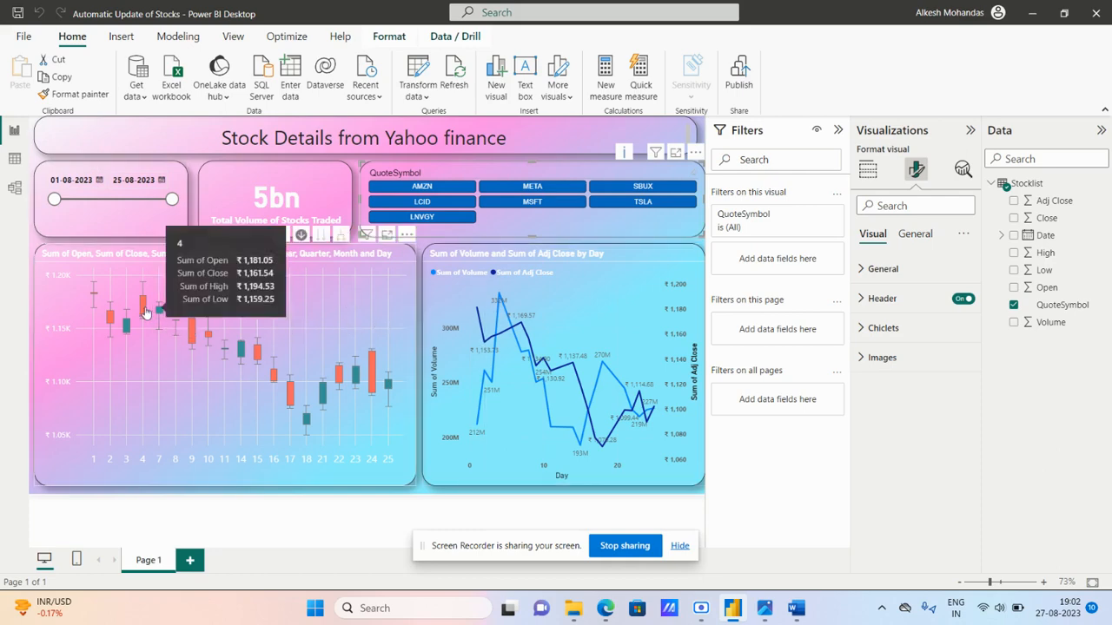
mouse_move(112, 326)
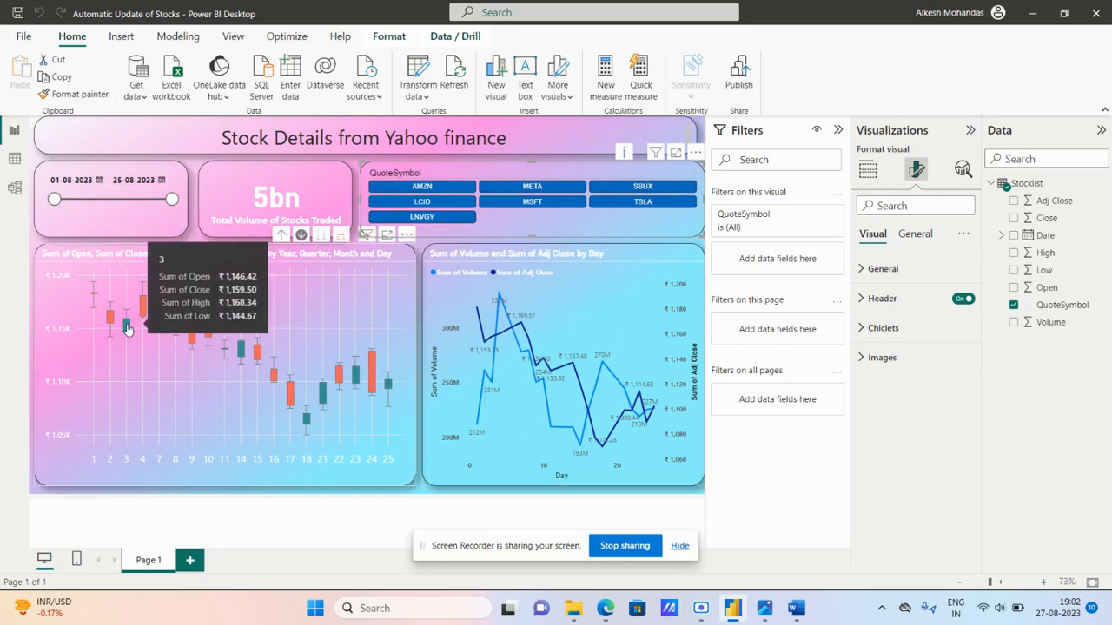
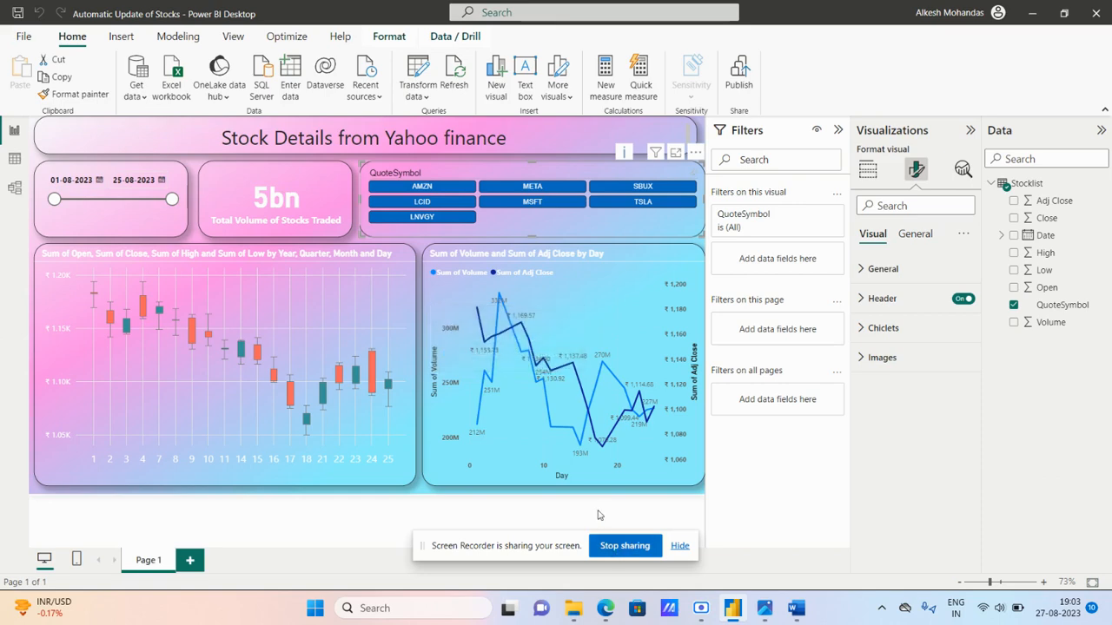
- Switch to File Explorer and open the first subfolder of Data Science > Power BI & statictics > Teacher on on the C: drive
left_click(582, 612)
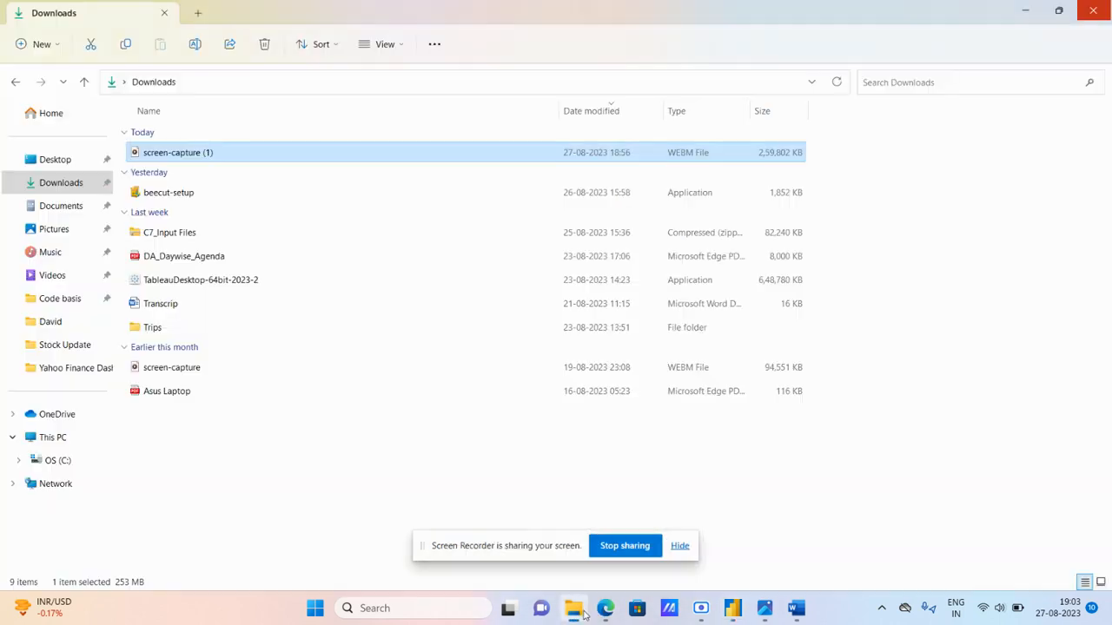
left_click(61, 458)
double_click(180, 139)
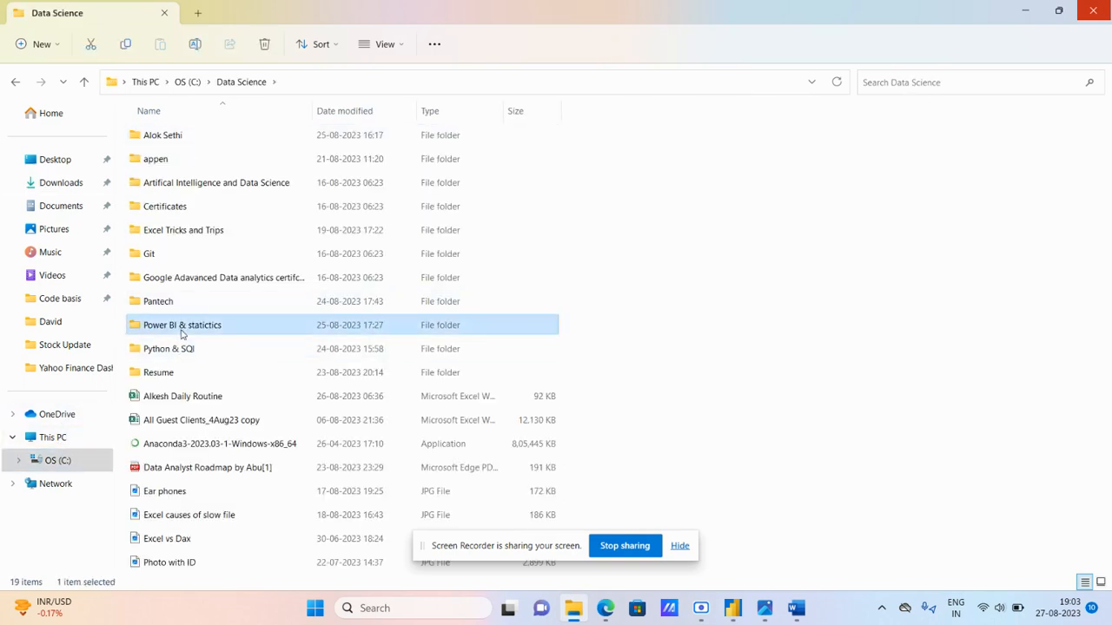
double_click(182, 326)
double_click(154, 350)
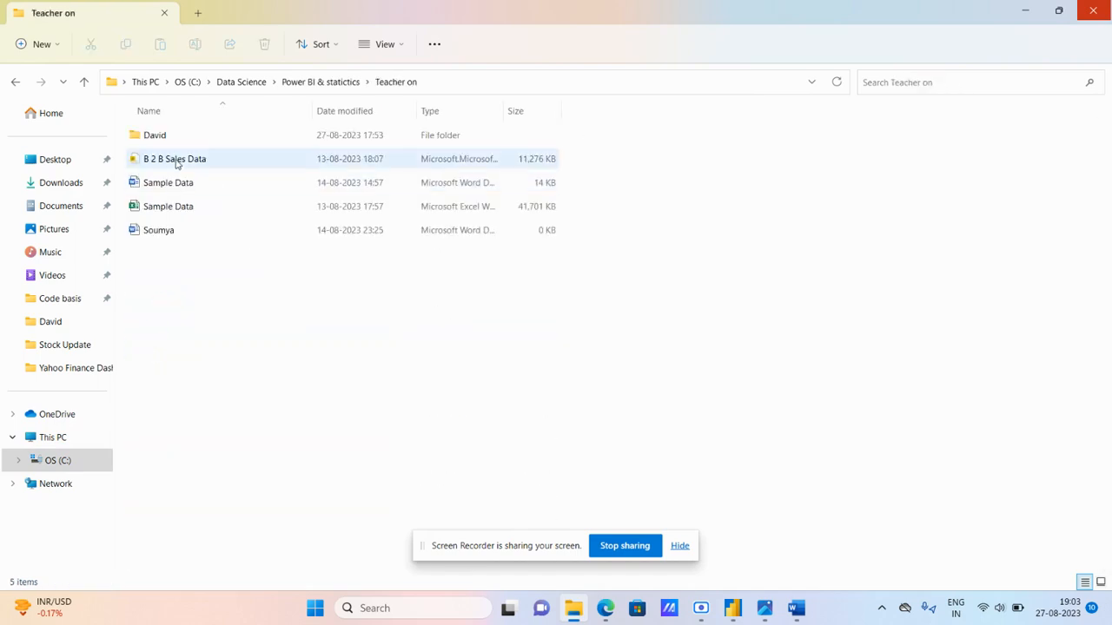
double_click(164, 138)
double_click(162, 139)
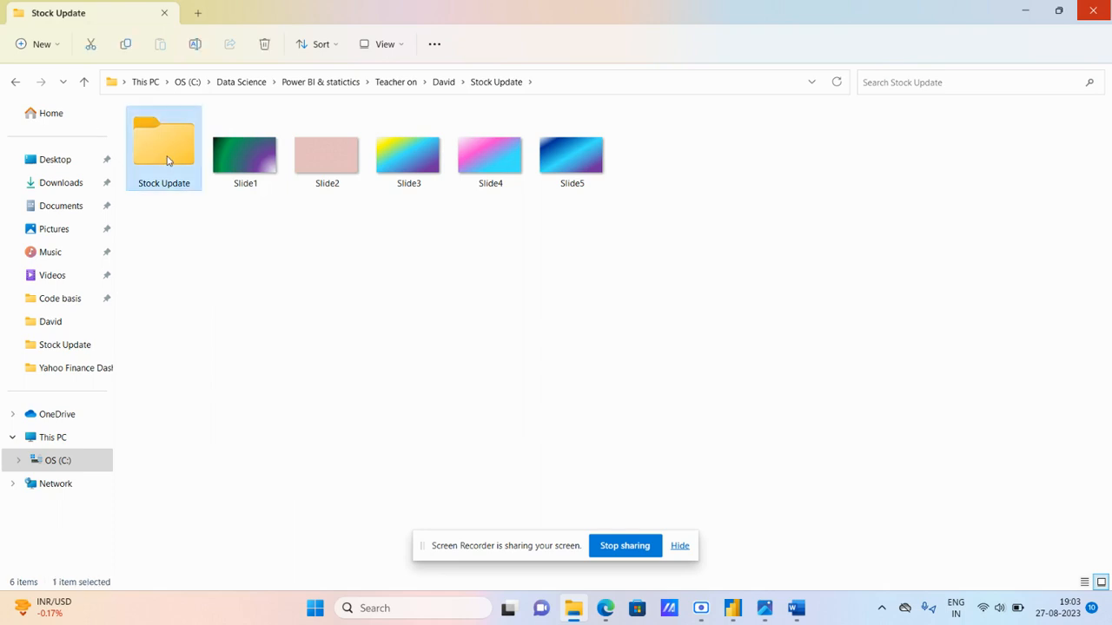
double_click(168, 163)
left_click(84, 81)
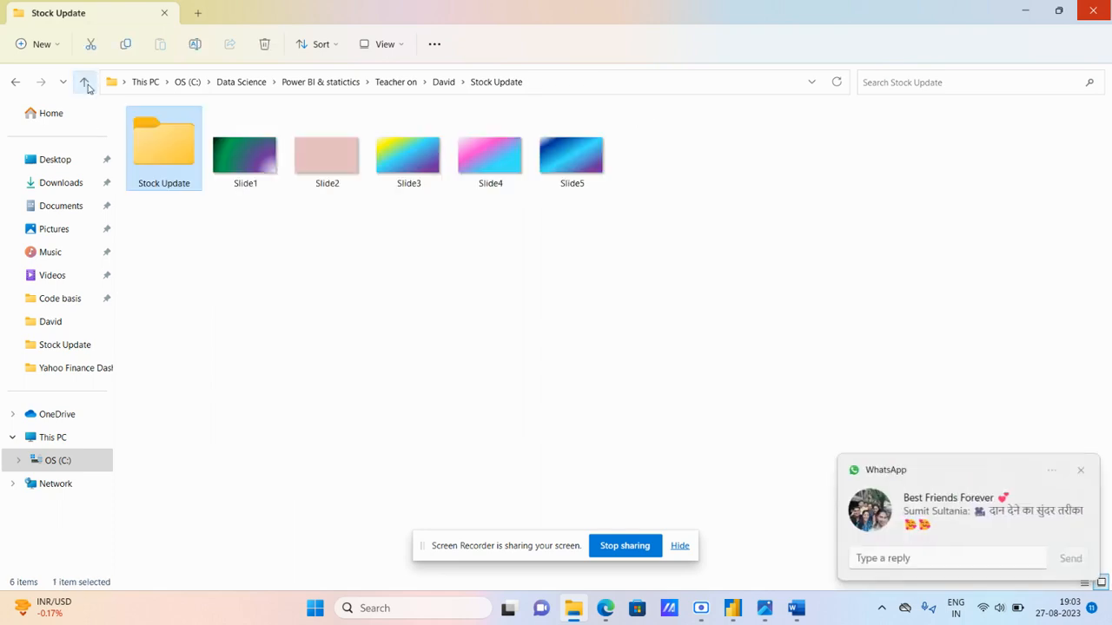
left_click(84, 82)
- Open the StockList workbook from the Yahoo Finance Dashboard folder and look over its QuoteSymbol list
double_click(166, 161)
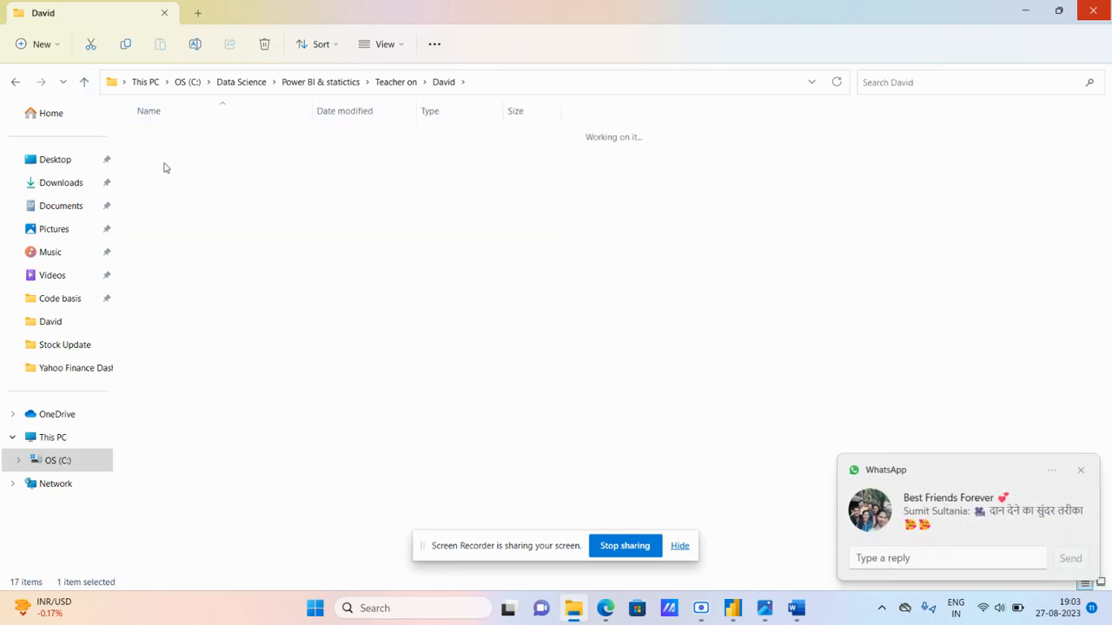
left_click(147, 228)
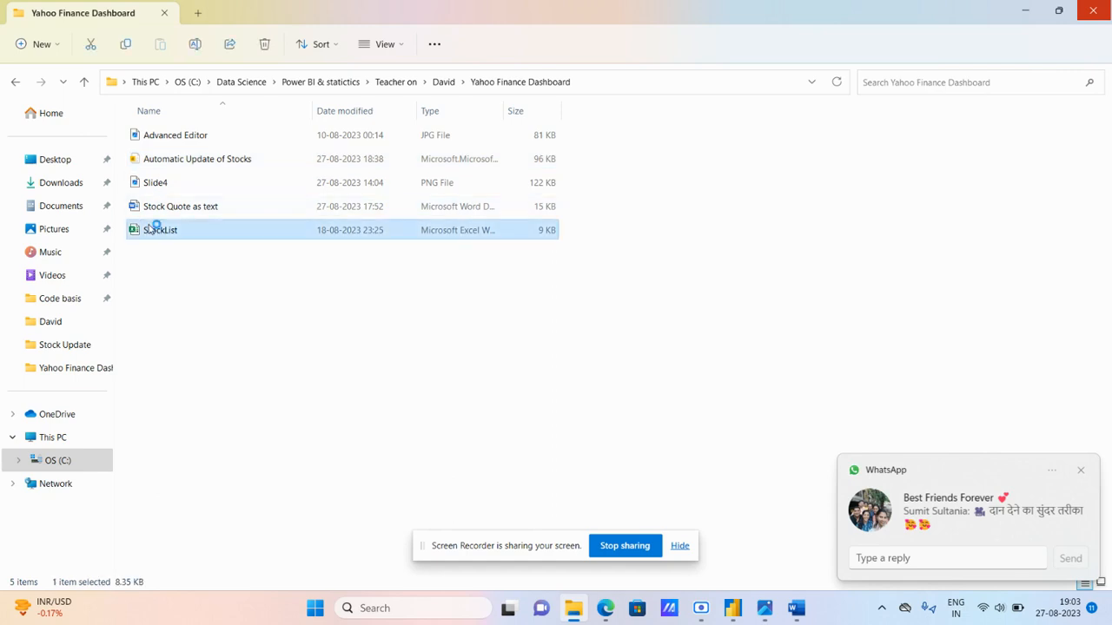
left_click(1079, 470)
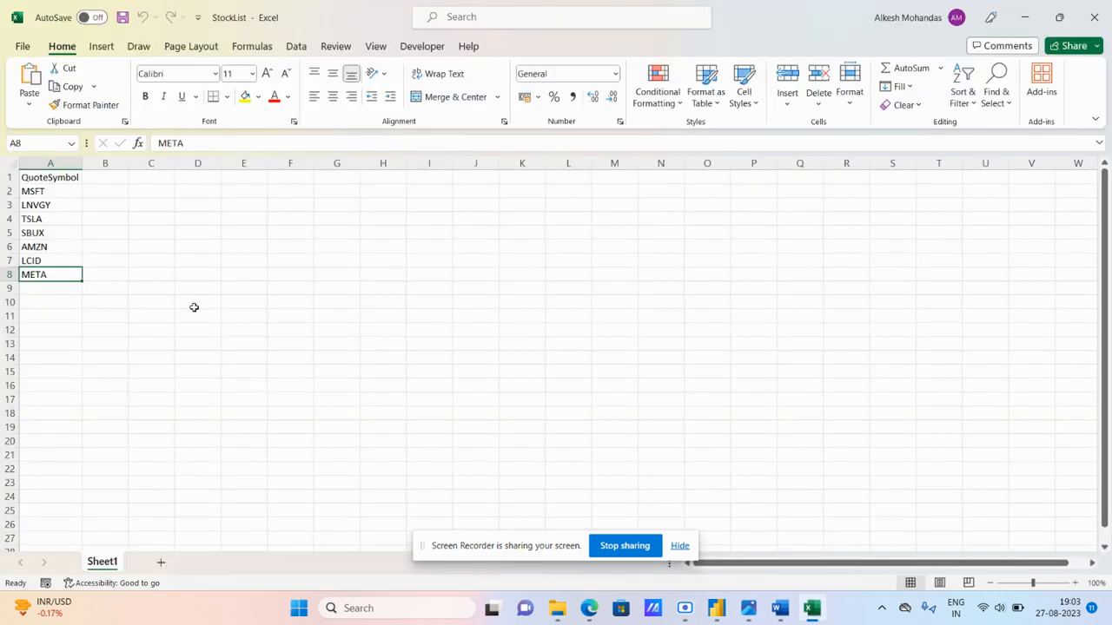
left_click(63, 188)
left_click(53, 273)
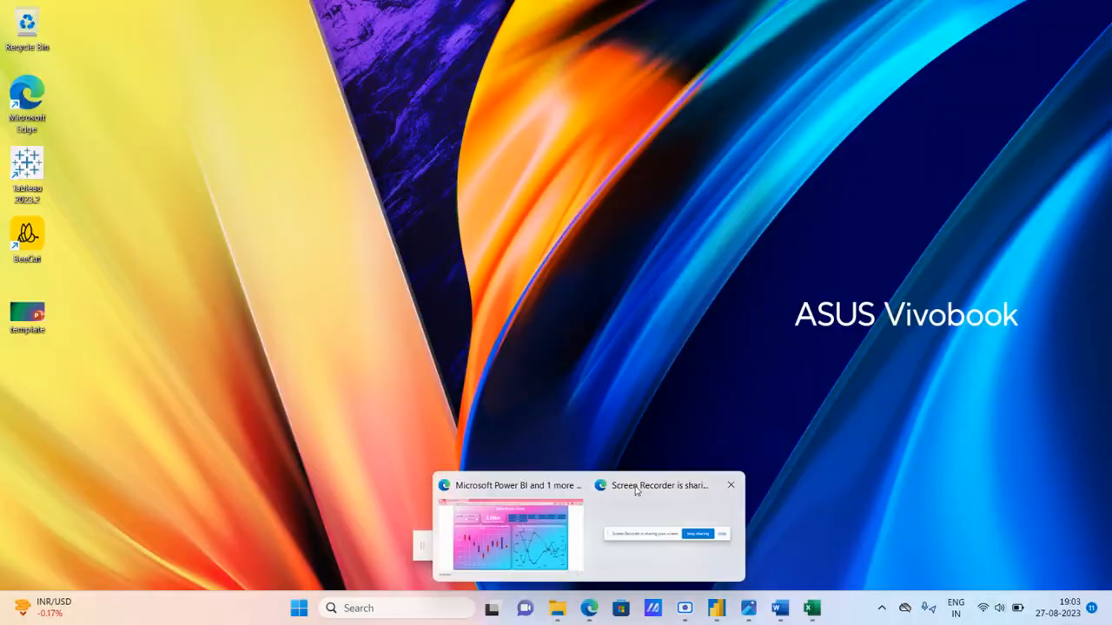
- Switch to the Edge browser and go back from NVIDIA's historical data on Yahoo Finance to the Most Actives stock list
left_click(598, 486)
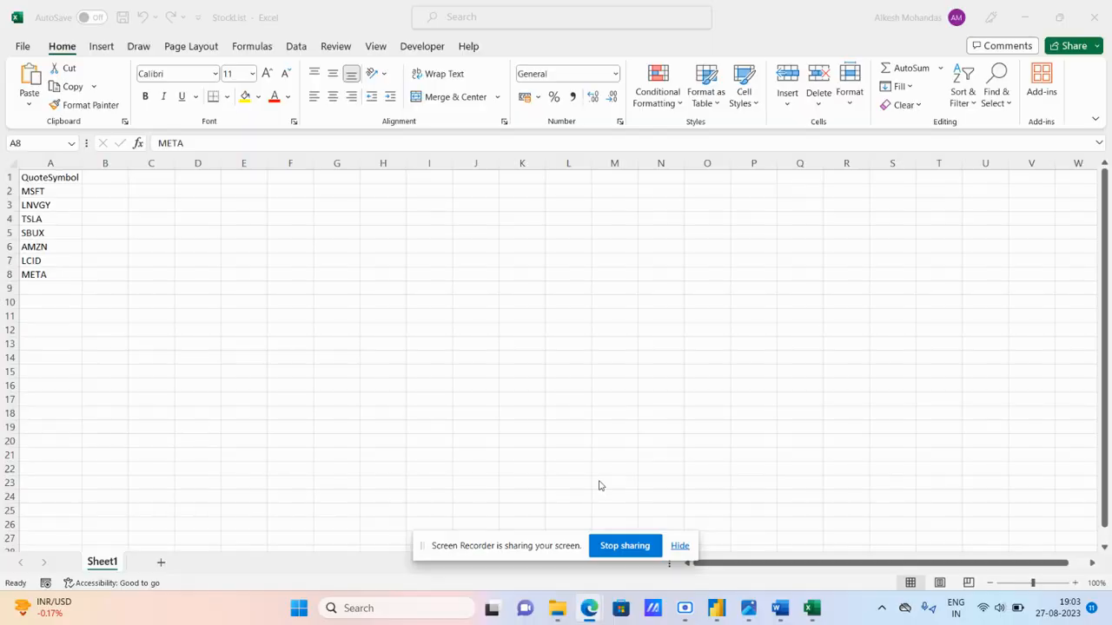
mouse_move(589, 608)
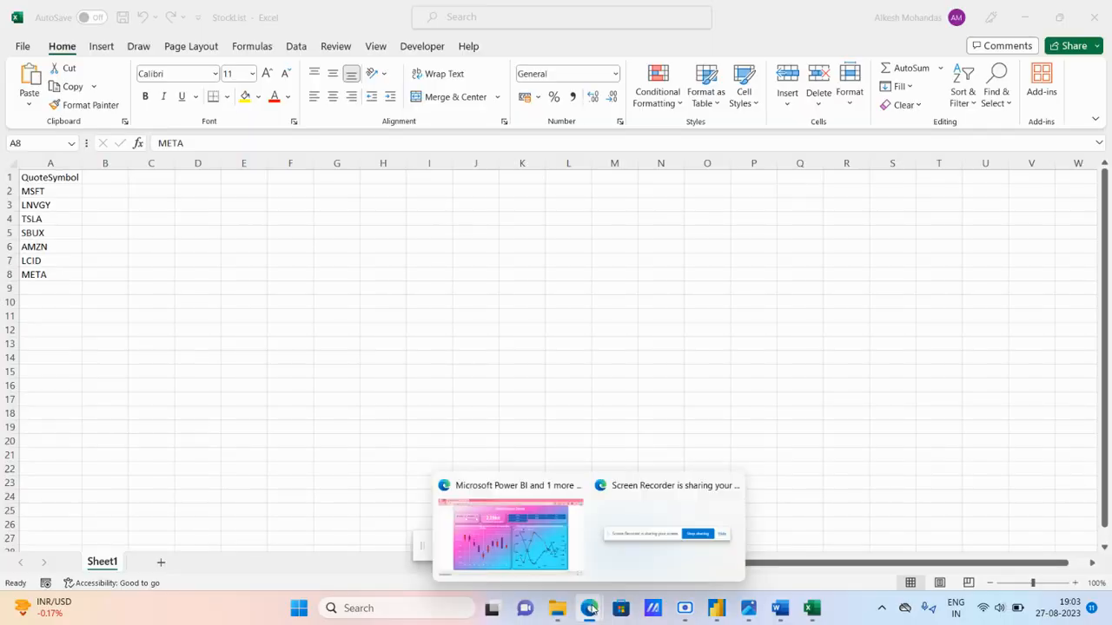
left_click(514, 484)
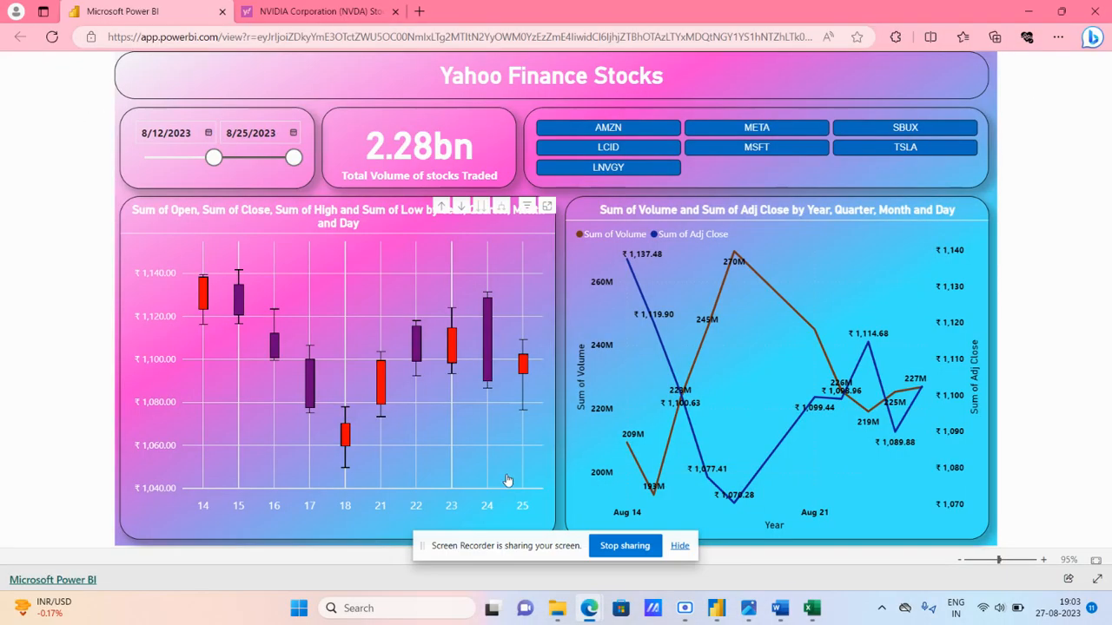
left_click(317, 16)
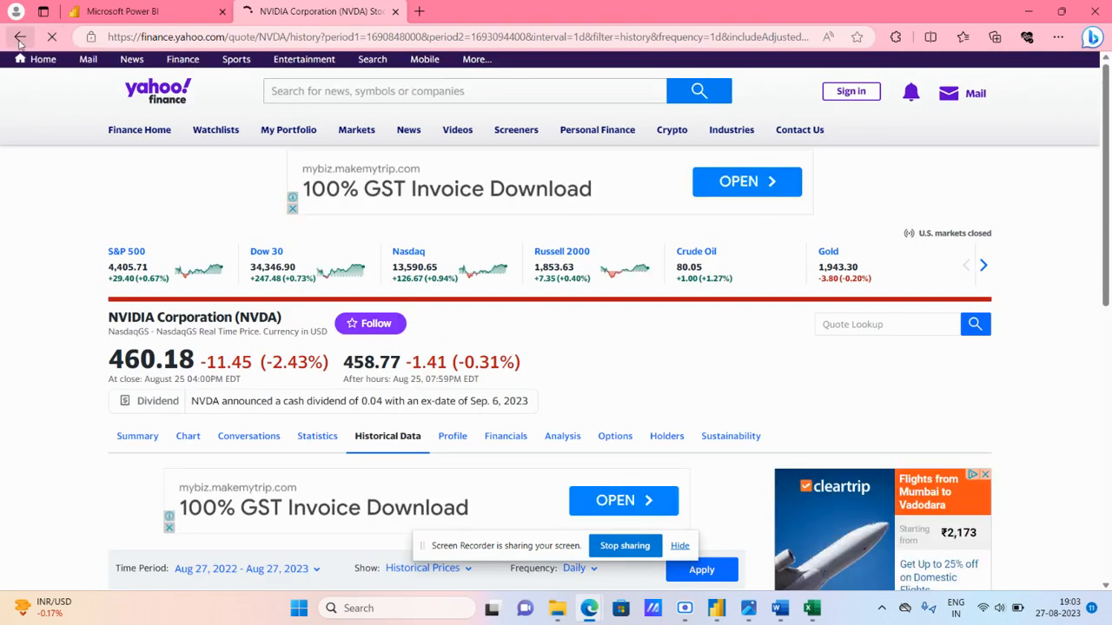
left_click(19, 38)
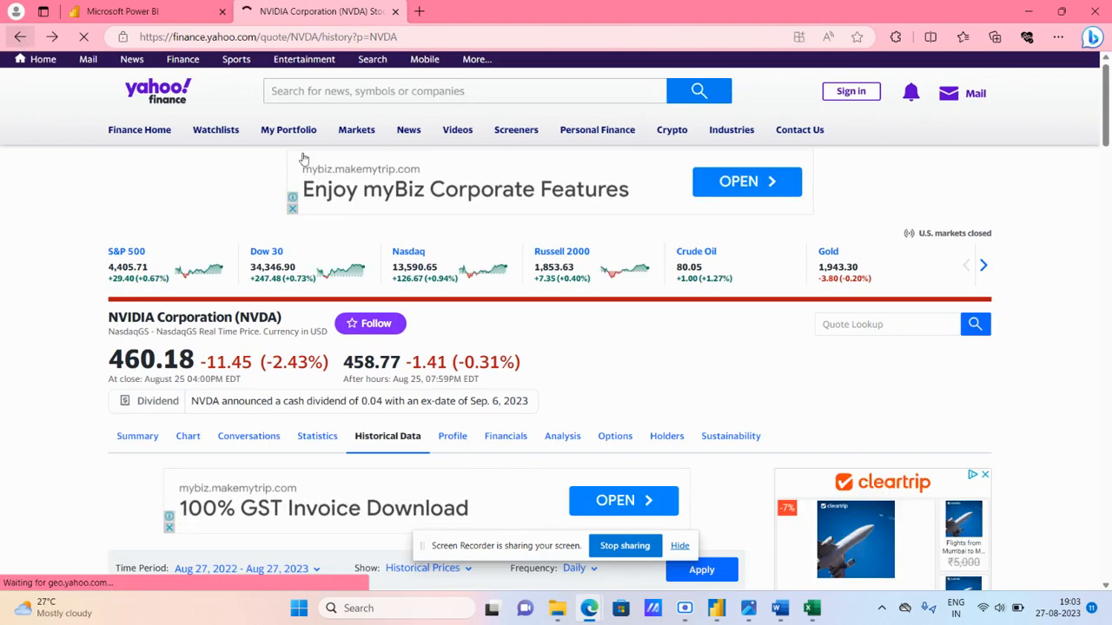
left_click(19, 36)
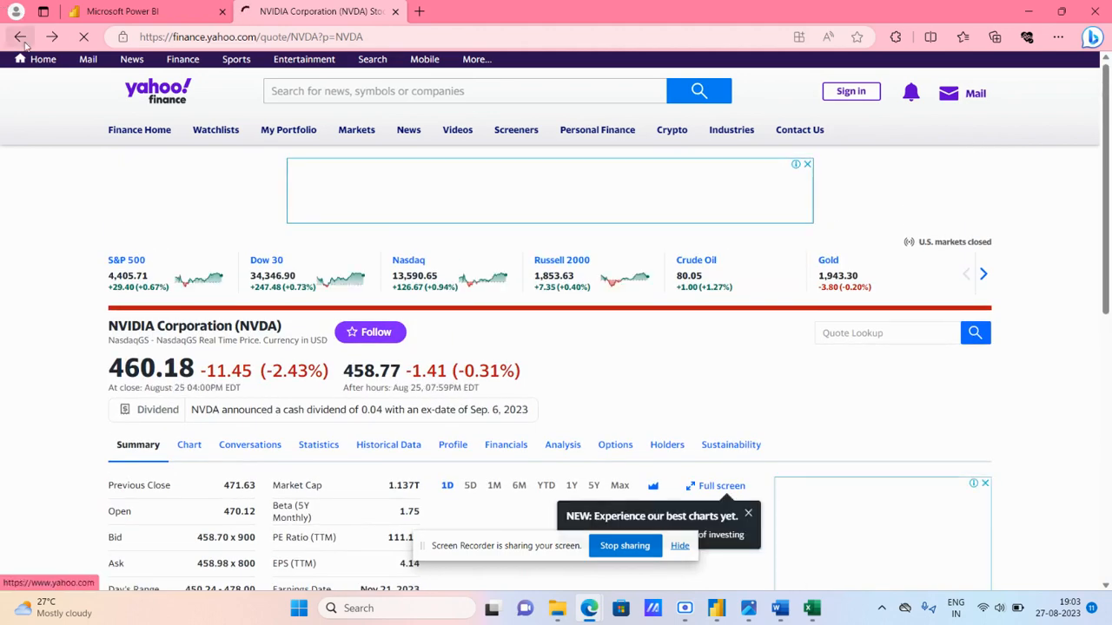
left_click(19, 37)
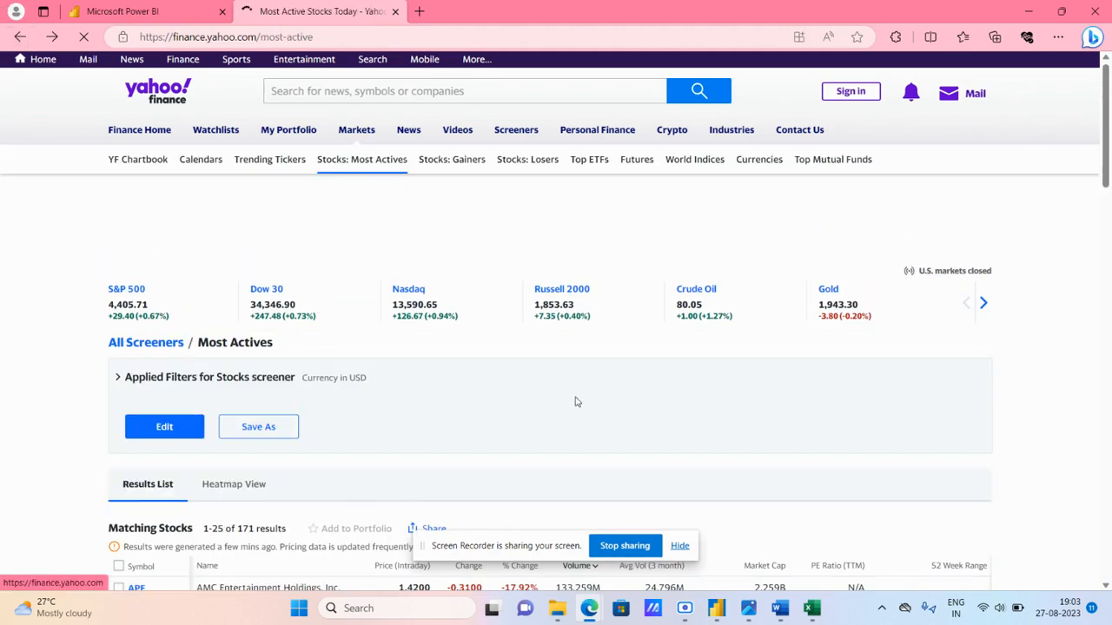
- Find Apple's symbol in the Most Actives list, switch to the StockList workbook in Excel and enter AAPL in cell A9
scroll(478, 363, "down", 4)
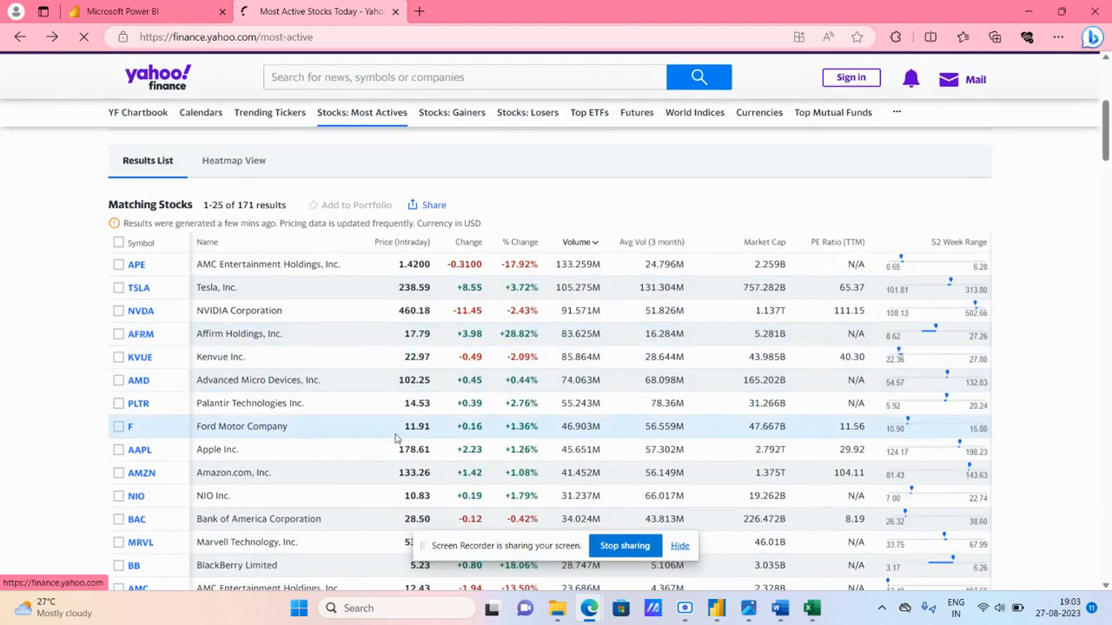
scroll(352, 402, "down", 1)
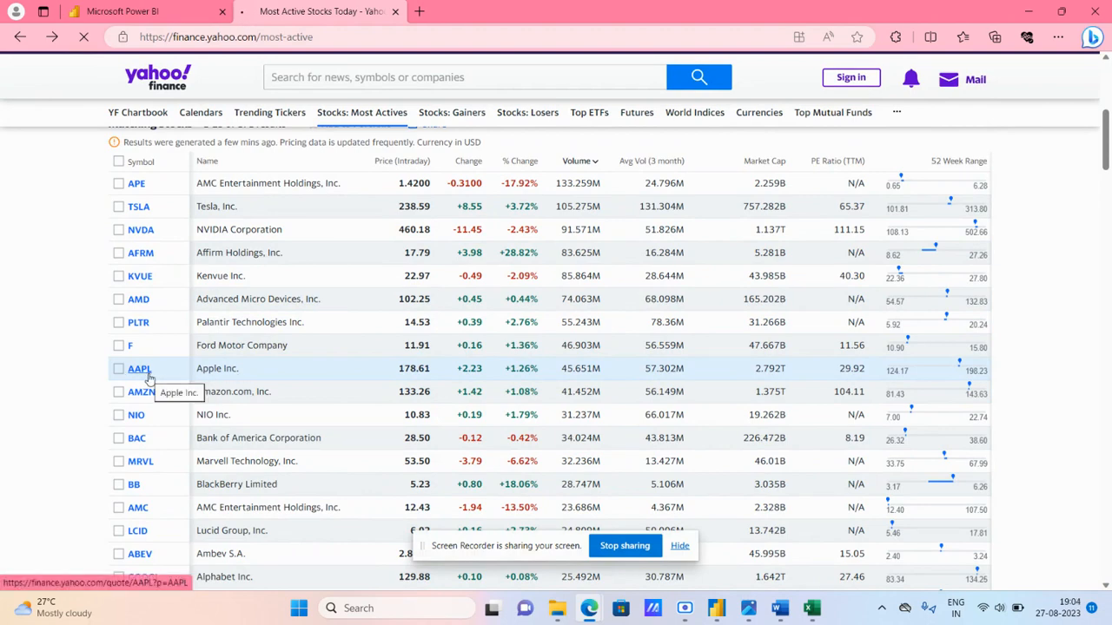
left_click(811, 608)
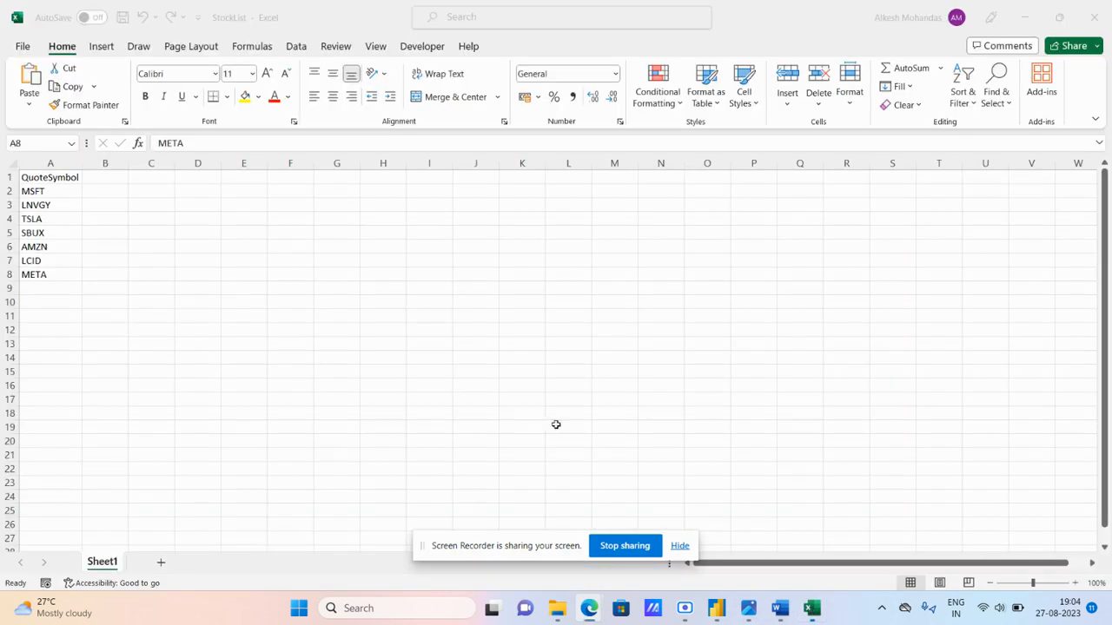
left_click(72, 290)
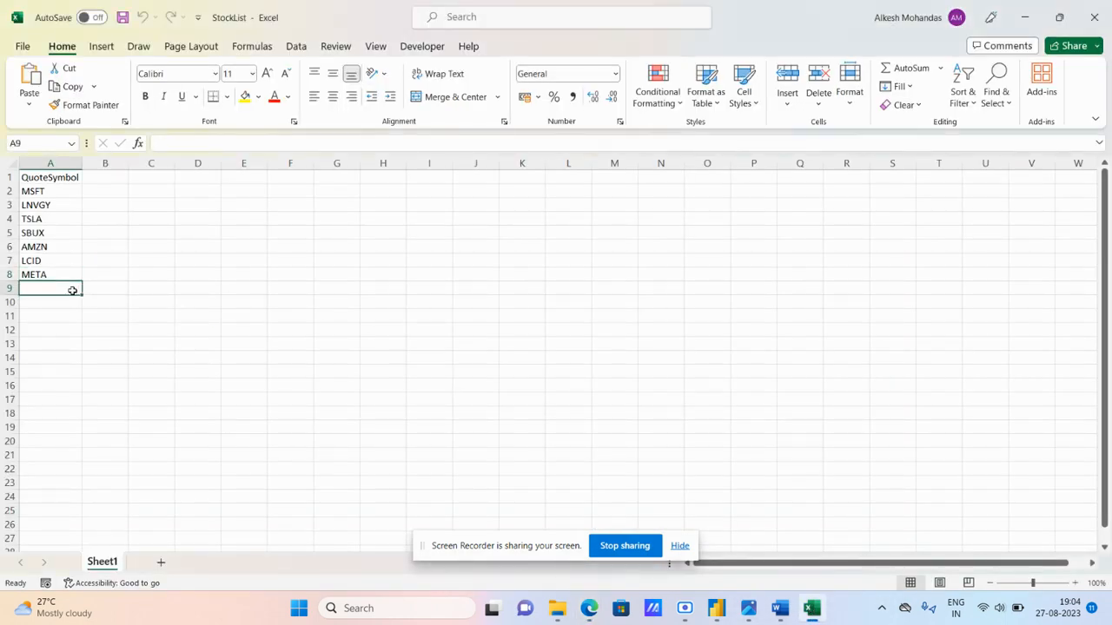
type("AAPL")
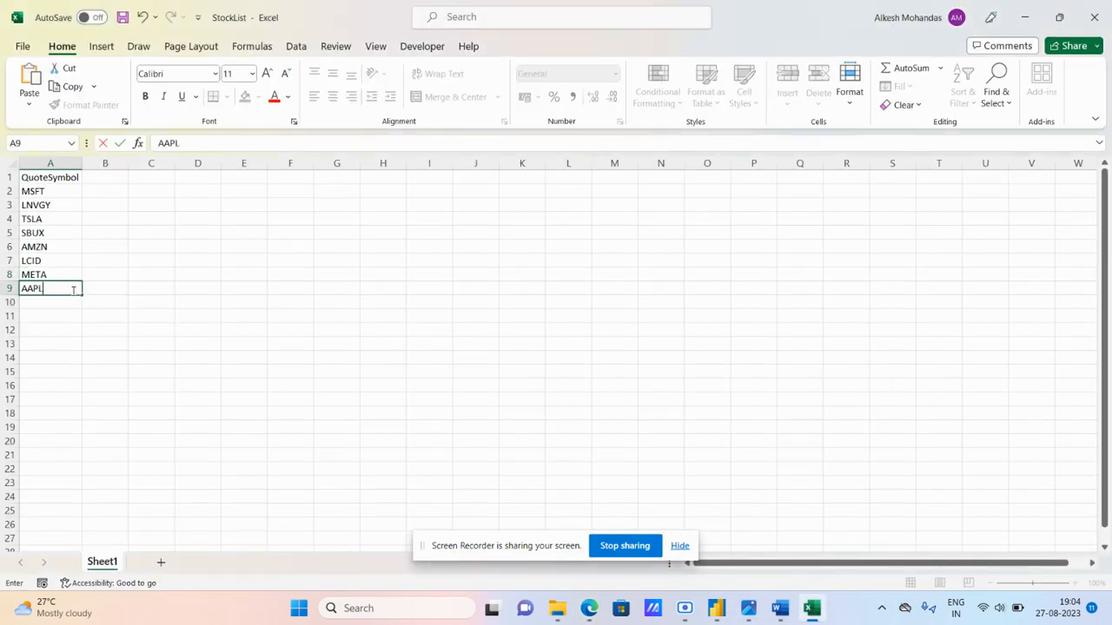
left_click(112, 288)
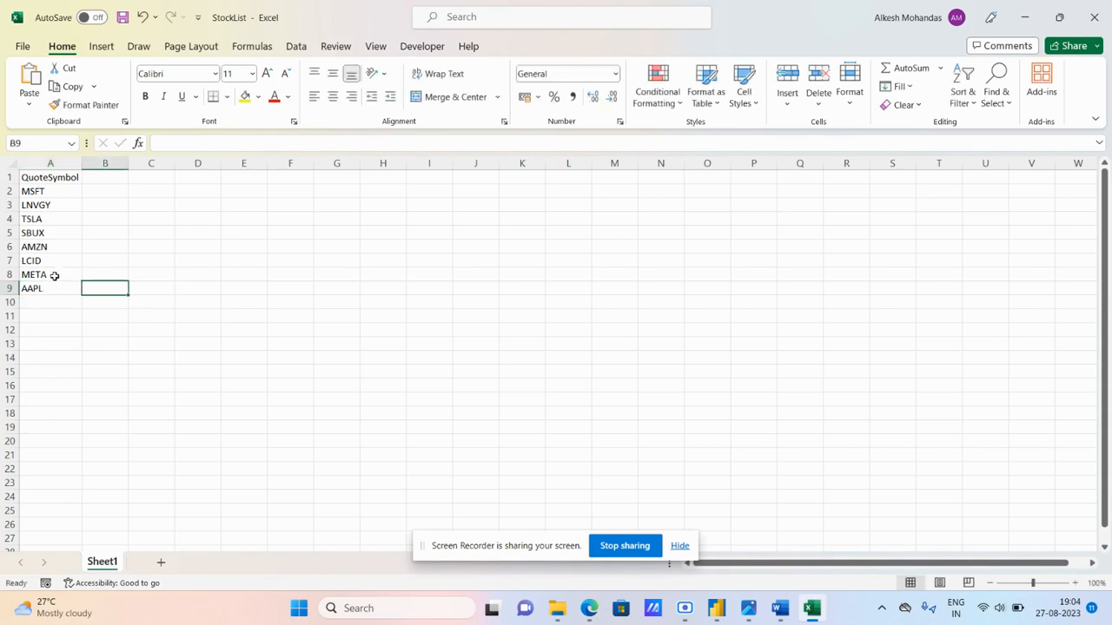
- Save the StockList workbook and close it
left_click(53, 288)
left_click(122, 19)
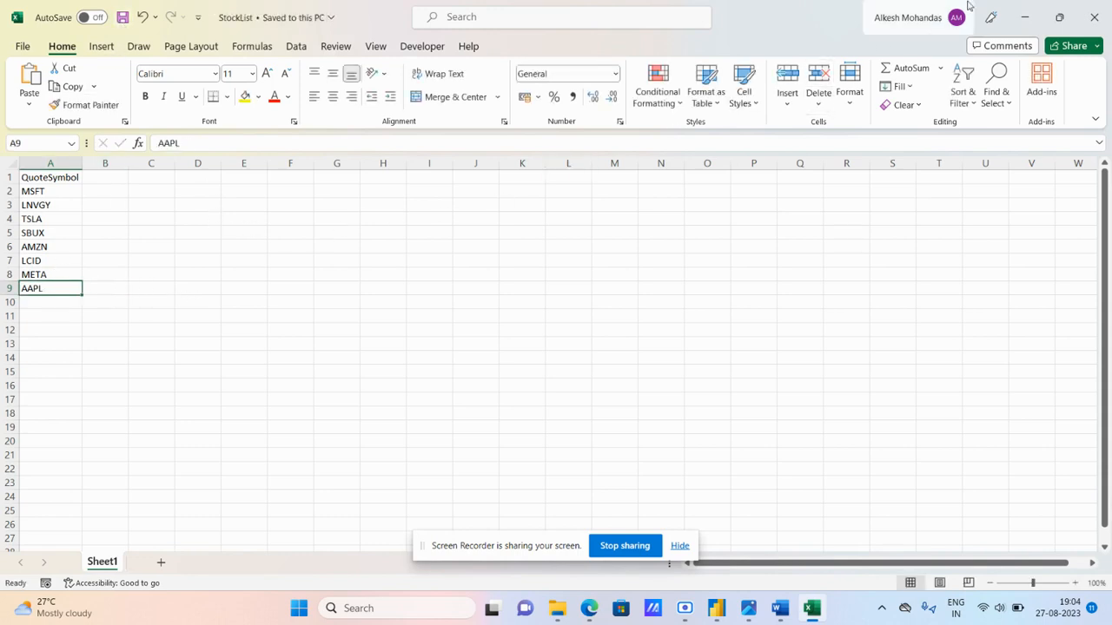
left_click(1094, 17)
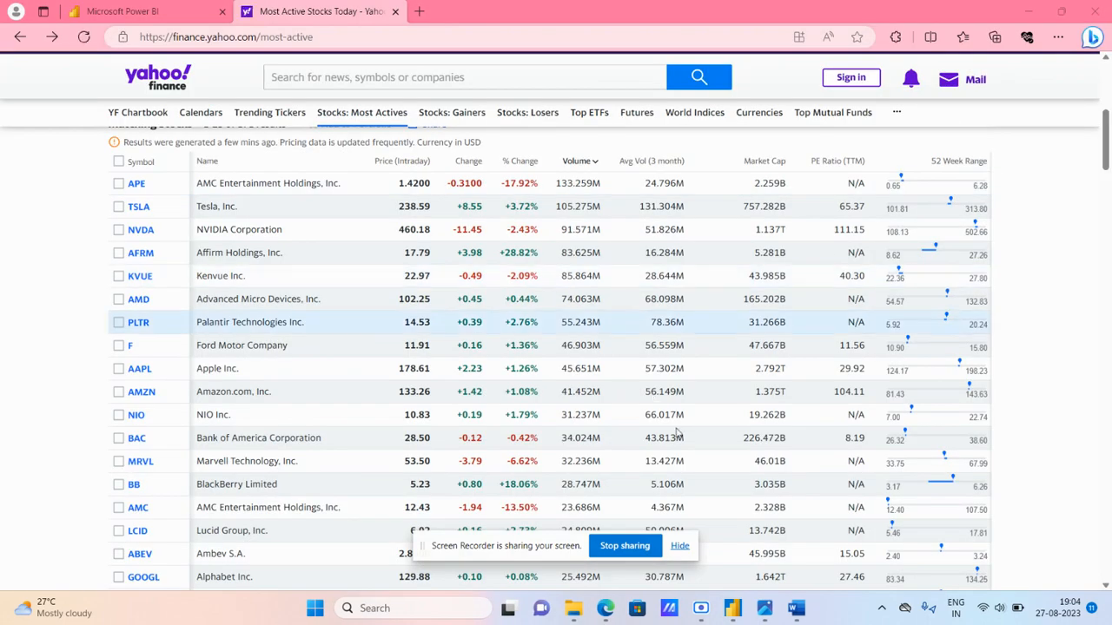
- Switch to Power BI Desktop, refresh the report's data and filter the dashboard to AAPL with the QuoteSymbol slicer
left_click(732, 608)
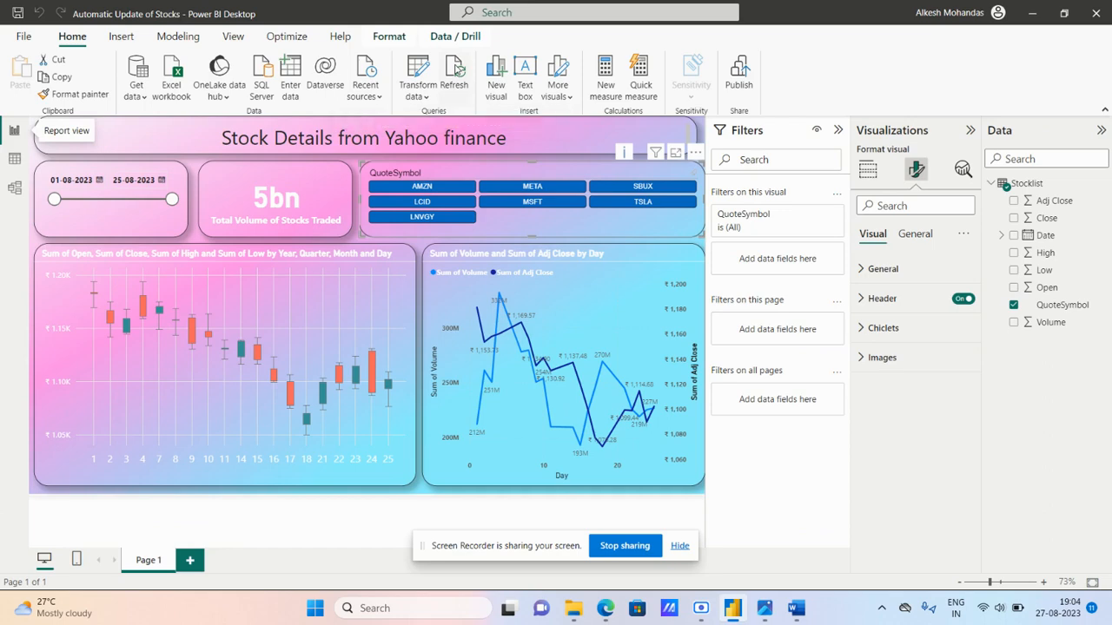
left_click(459, 69)
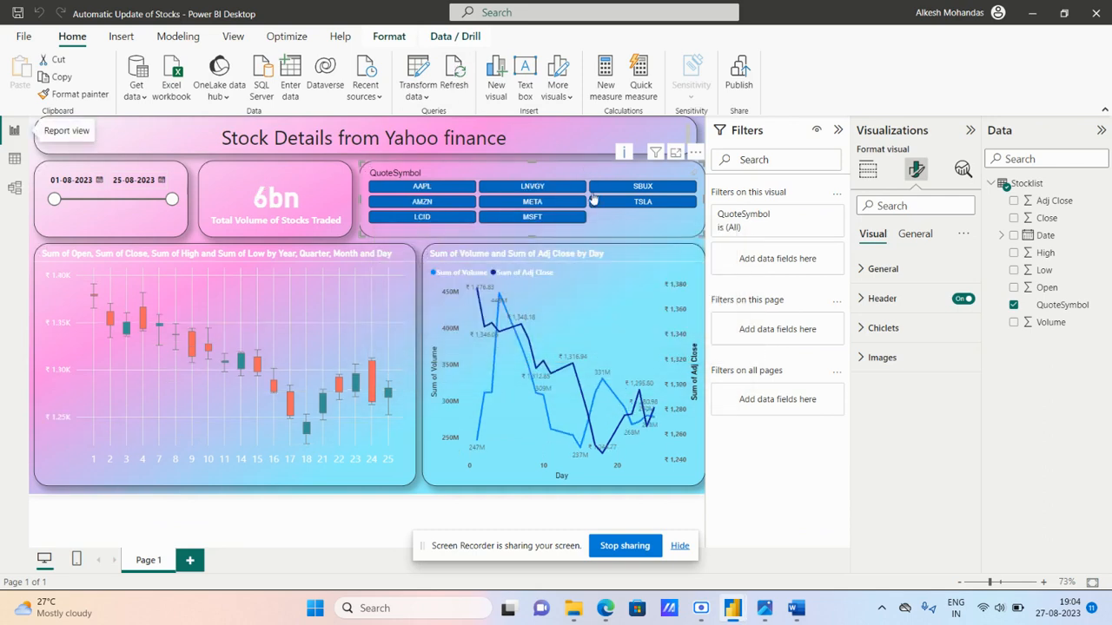
left_click(424, 188)
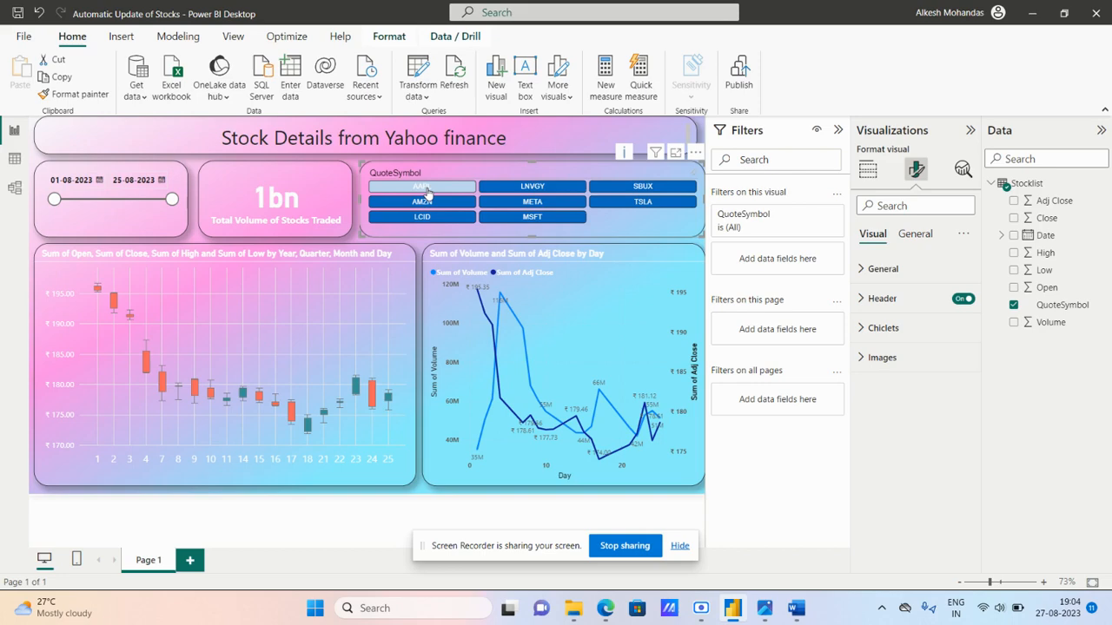
left_click(427, 193)
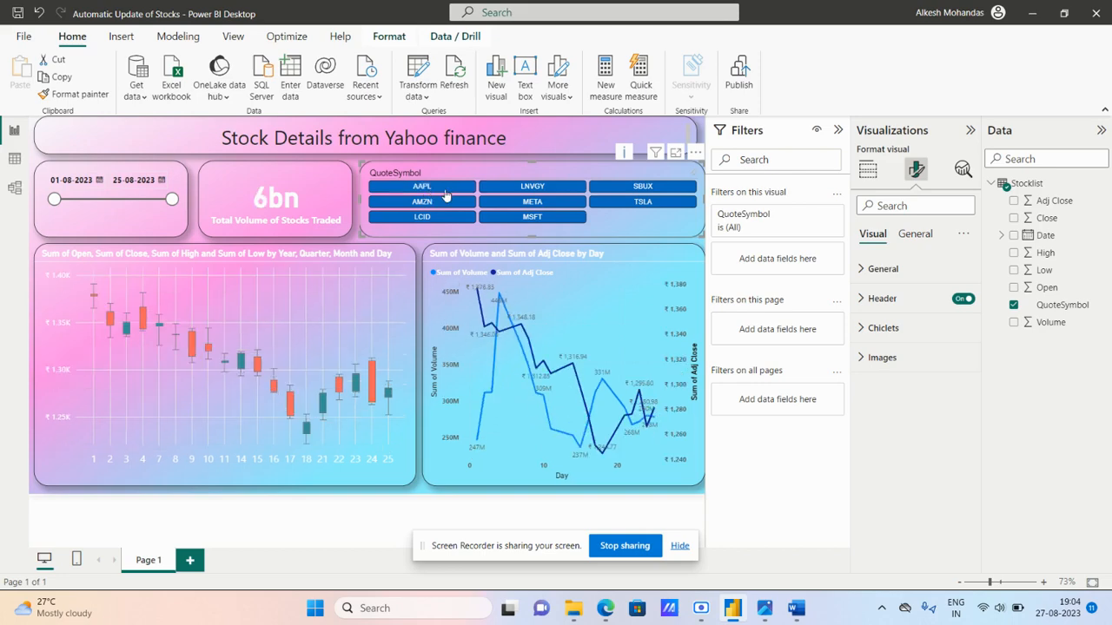
left_click(445, 193)
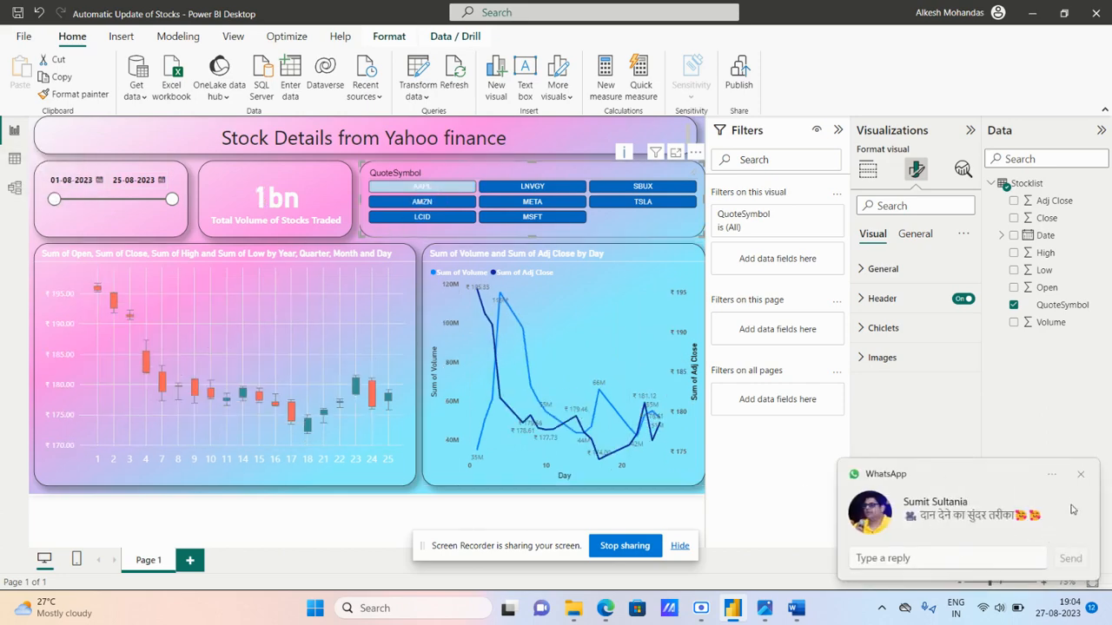
left_click(1080, 478)
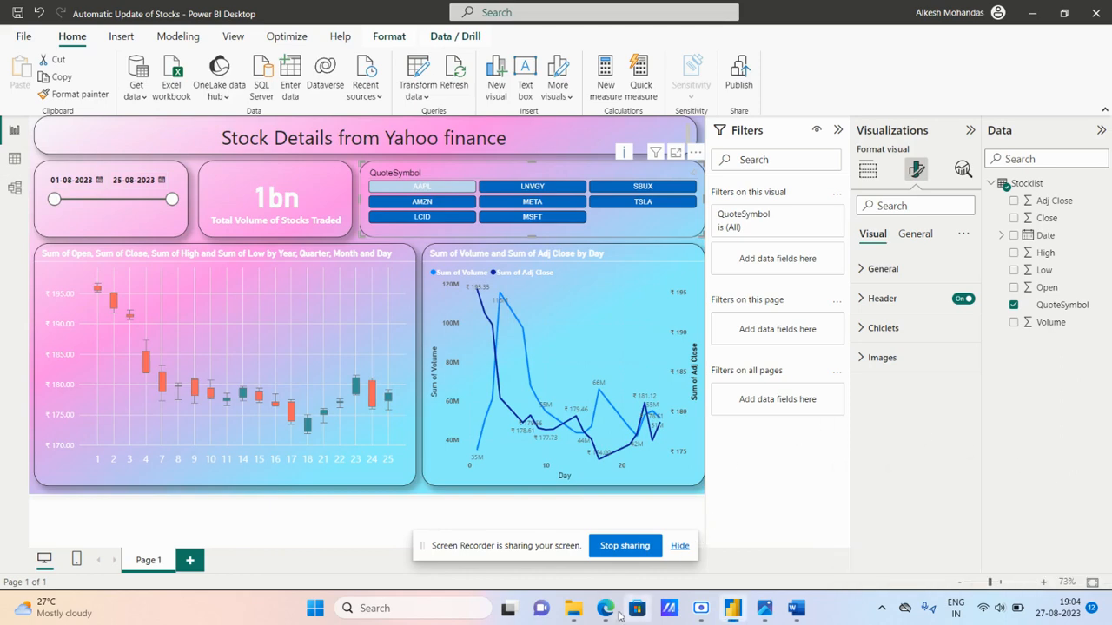
- Switch to the Edge browser, reload Yahoo Finance's Most Actives list and open the historical data of NVIDIA (NVDA)
mouse_move(607, 612)
left_click(553, 499)
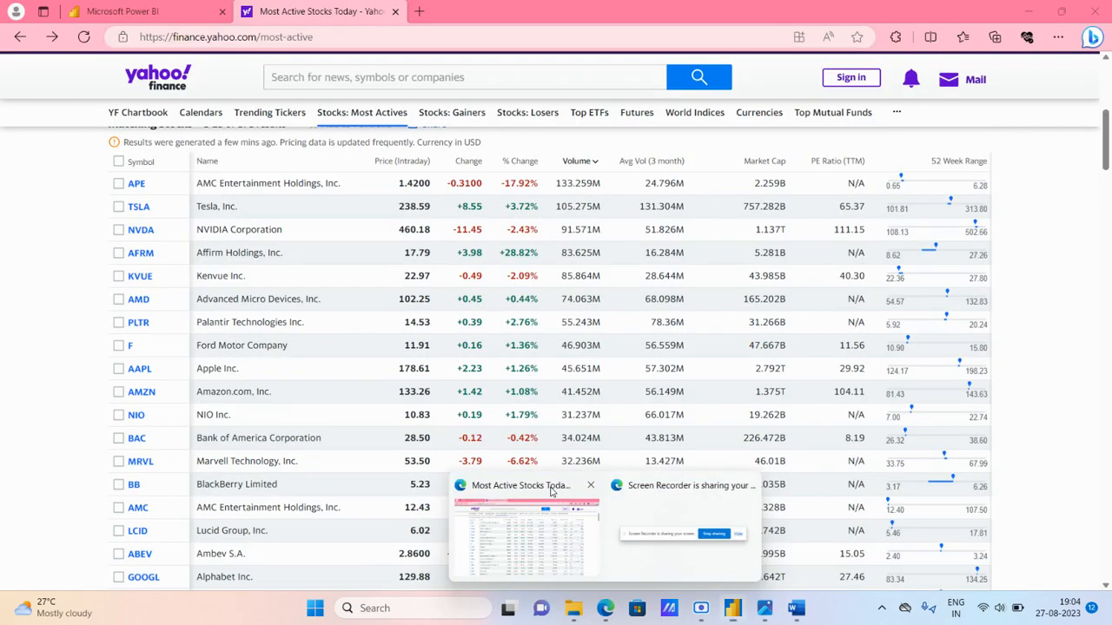
scroll(443, 333, "up", 5)
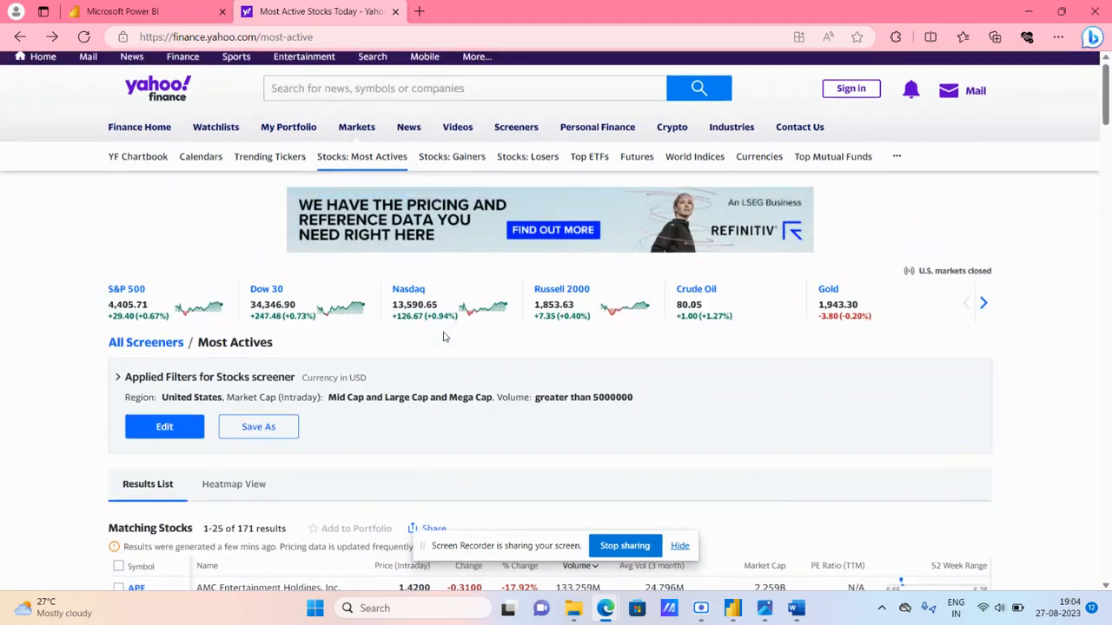
left_click(363, 161)
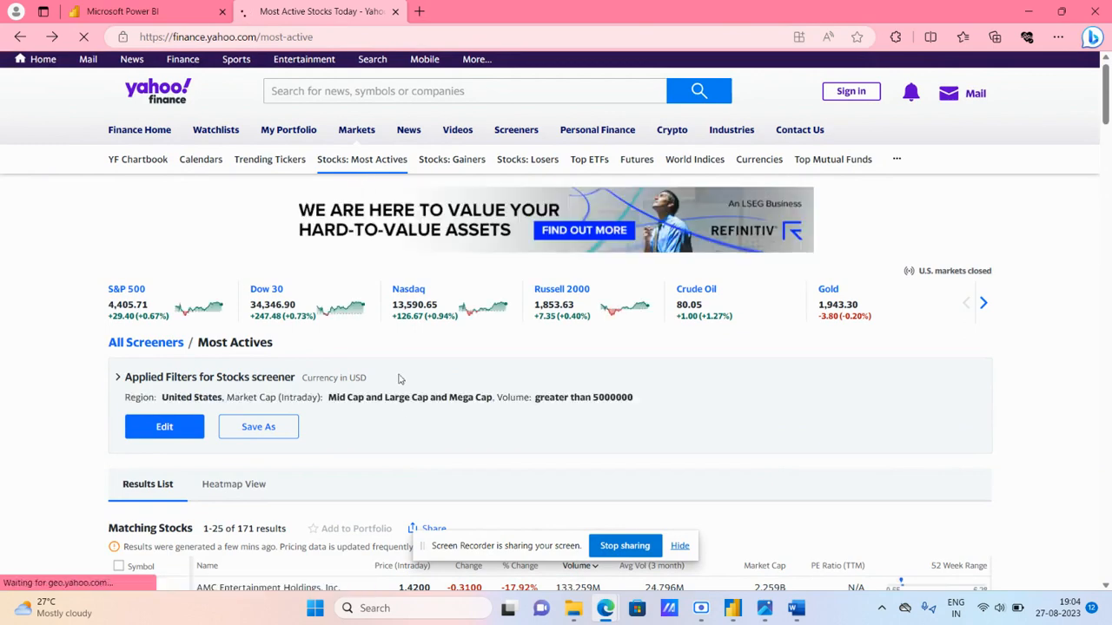
scroll(400, 379, "down", 3)
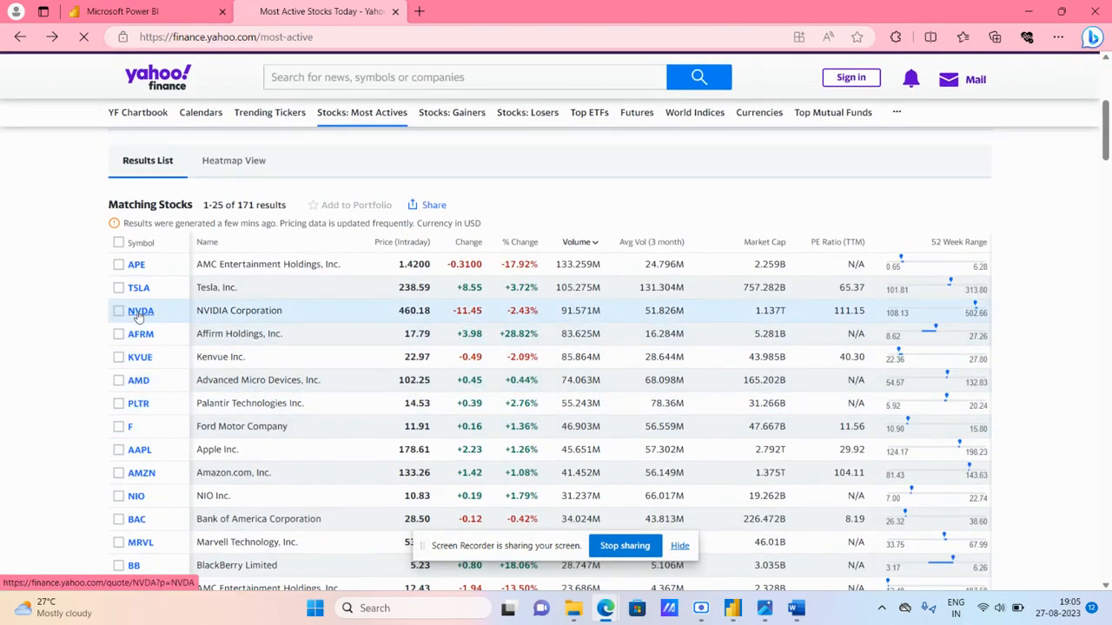
left_click(139, 311)
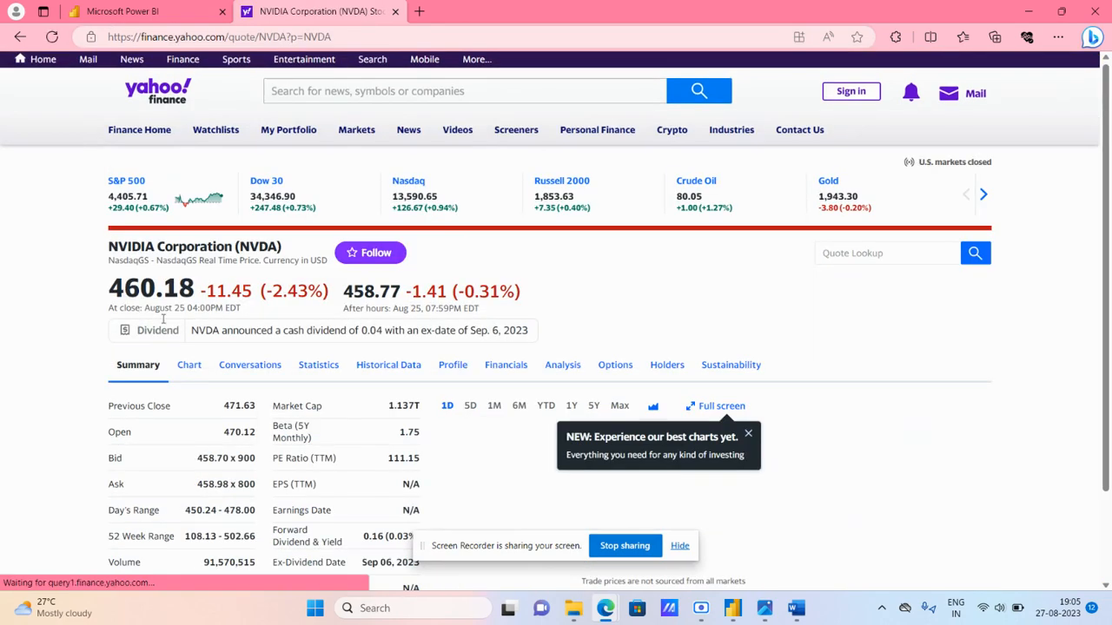
left_click(377, 371)
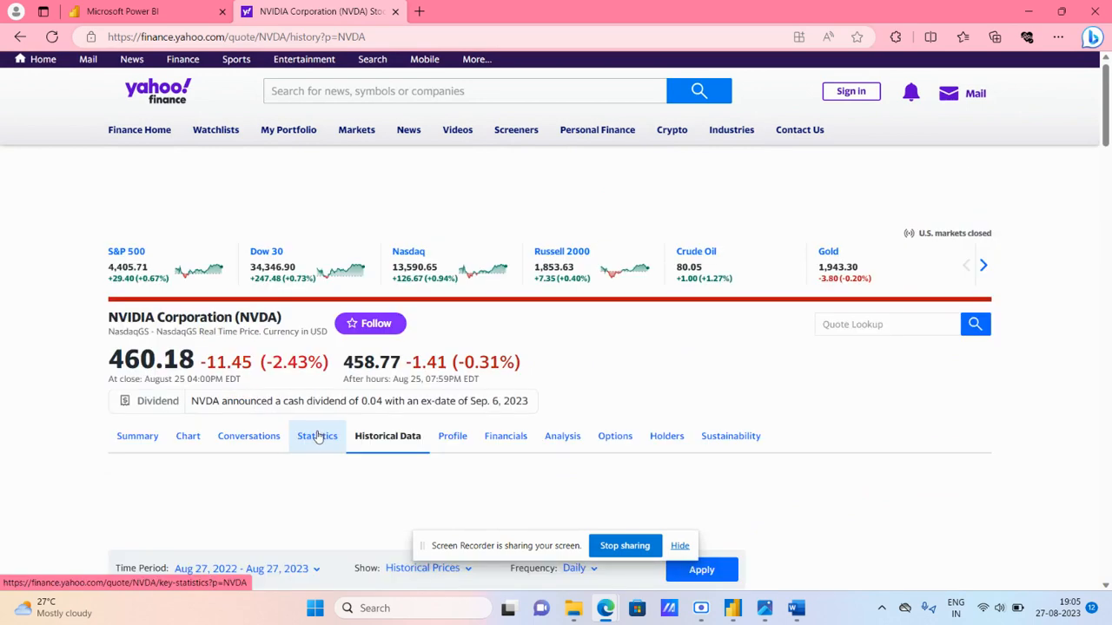
scroll(347, 469, "down", 3)
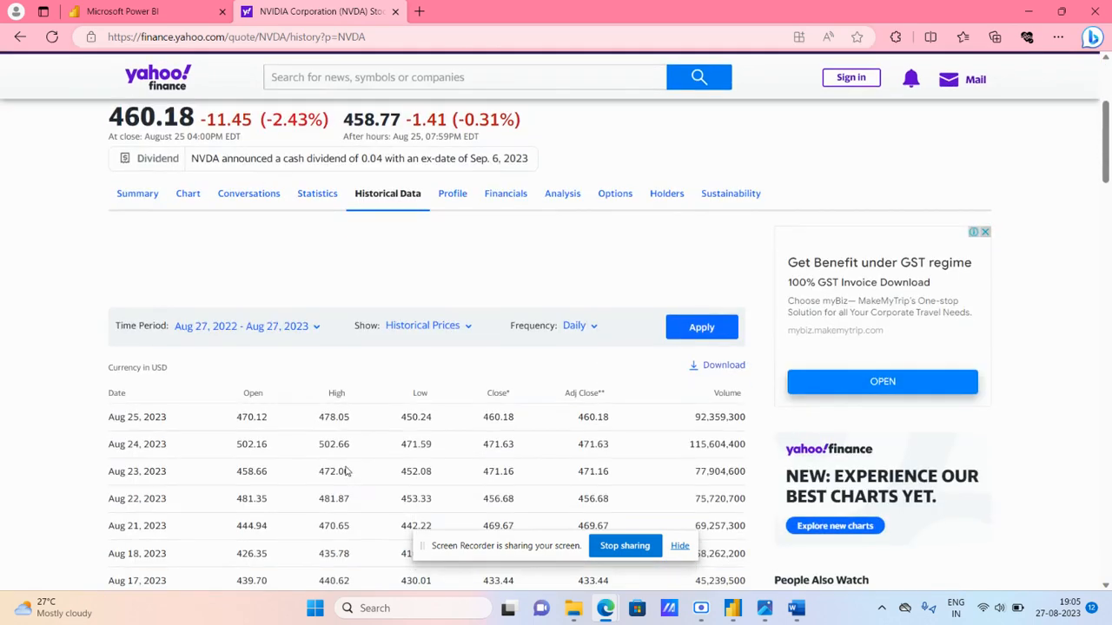
- Set the start date of NVIDIA's historical data to 27-07-2023, keeping the end date 27-08-2023, and apply the time period
left_click(314, 332)
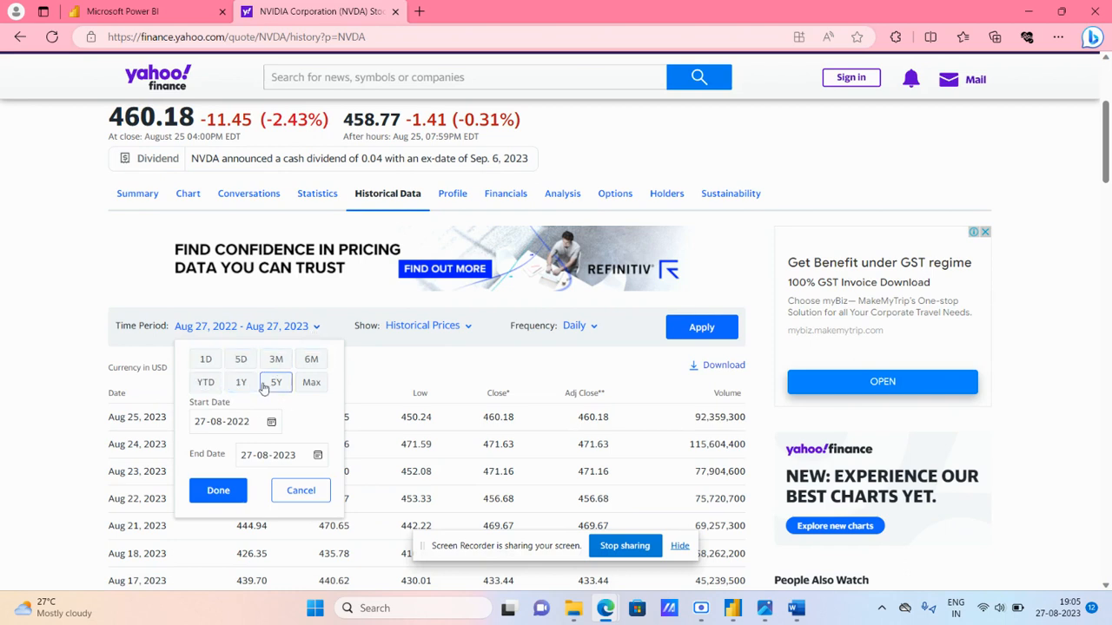
left_click(271, 423)
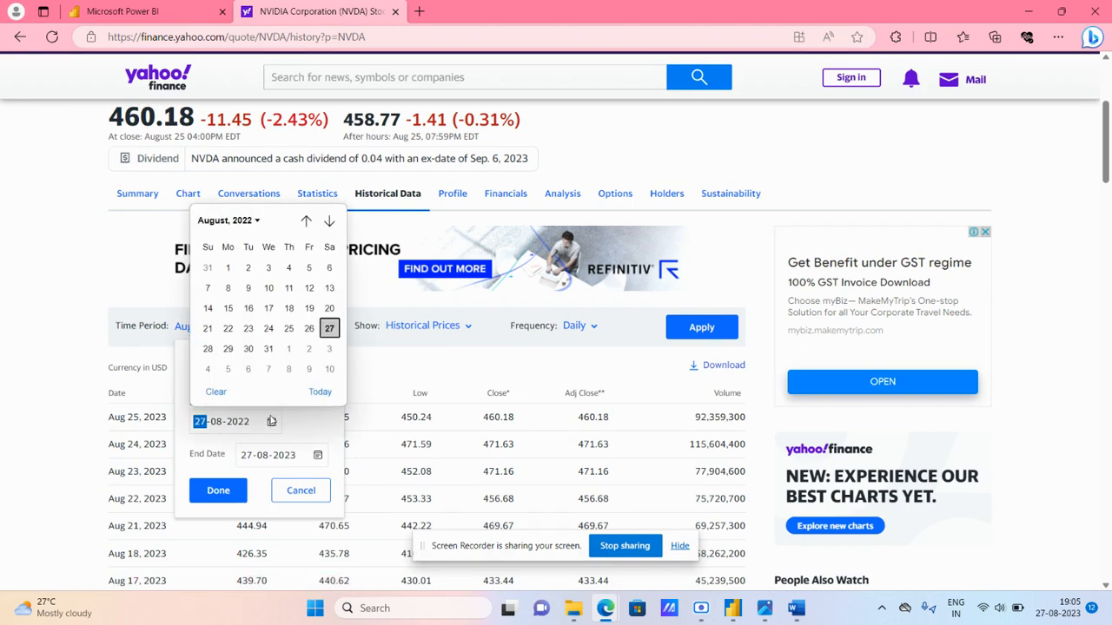
left_click(257, 222)
left_click(217, 341)
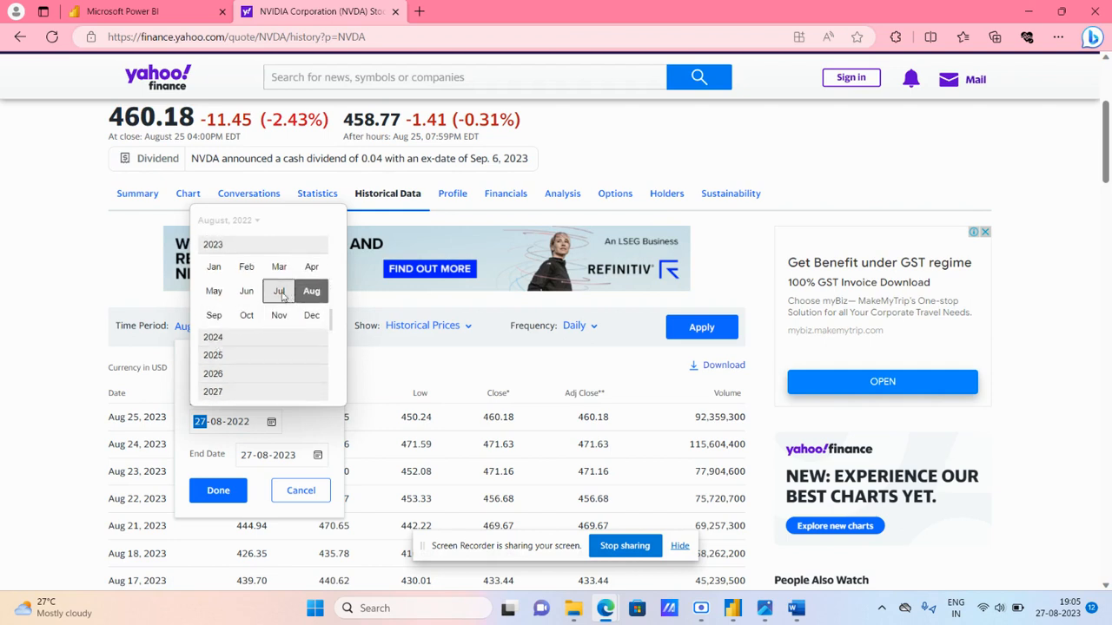
left_click(279, 292)
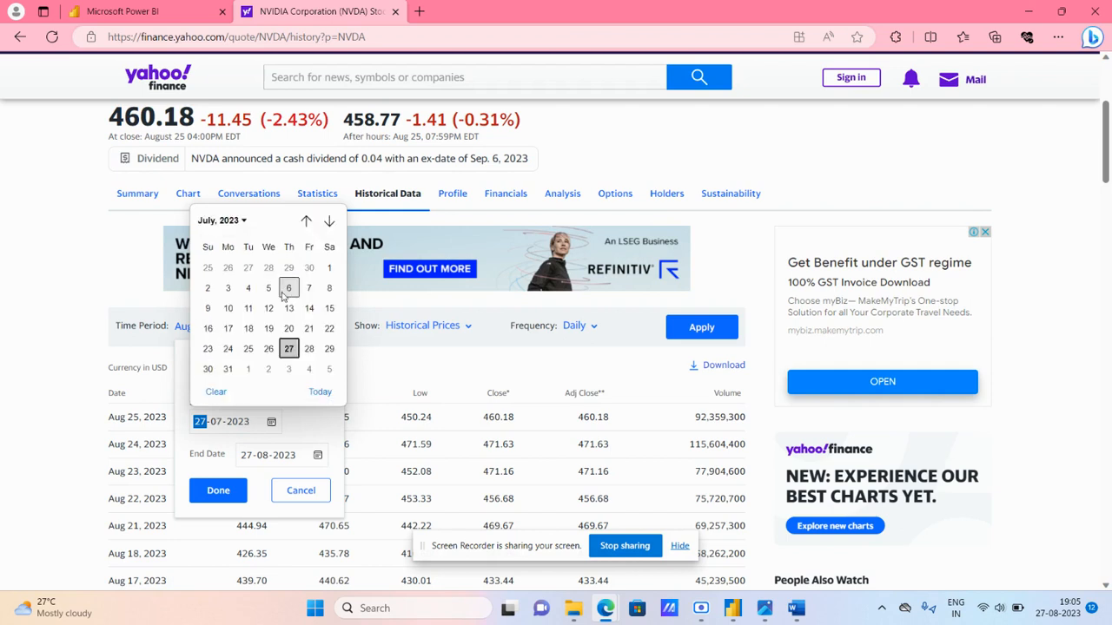
left_click(289, 348)
left_click(218, 491)
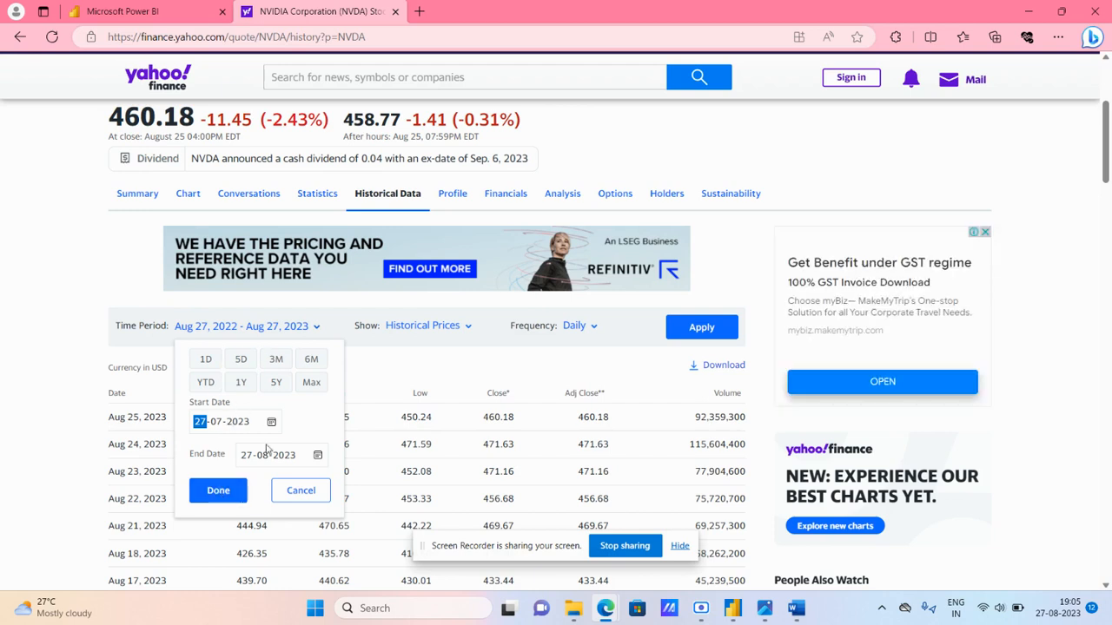
left_click(224, 493)
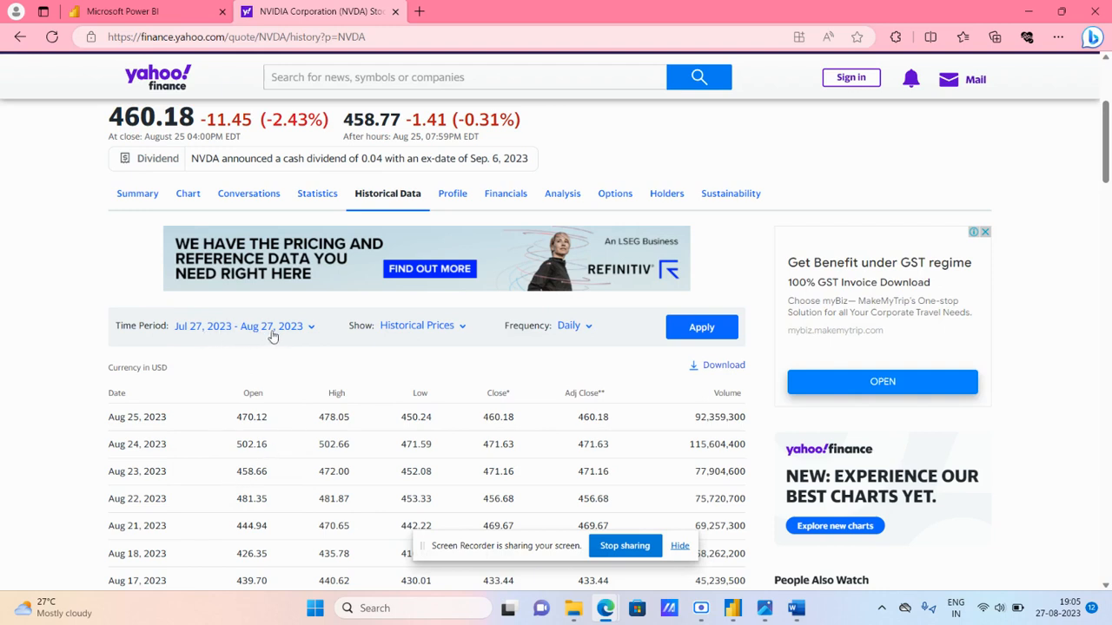
left_click(695, 332)
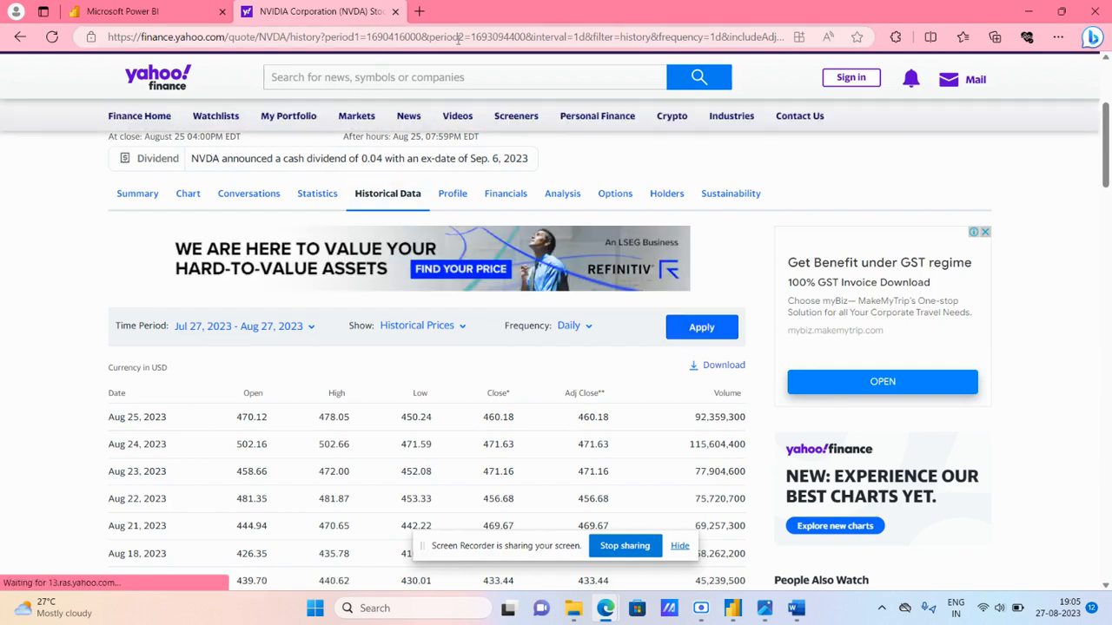
- Copy the download link of NVIDIA's historical data and paste it below the Chiclet Slicers line in the Stock Quote as text document in Word
right_click(728, 372)
left_click(770, 275)
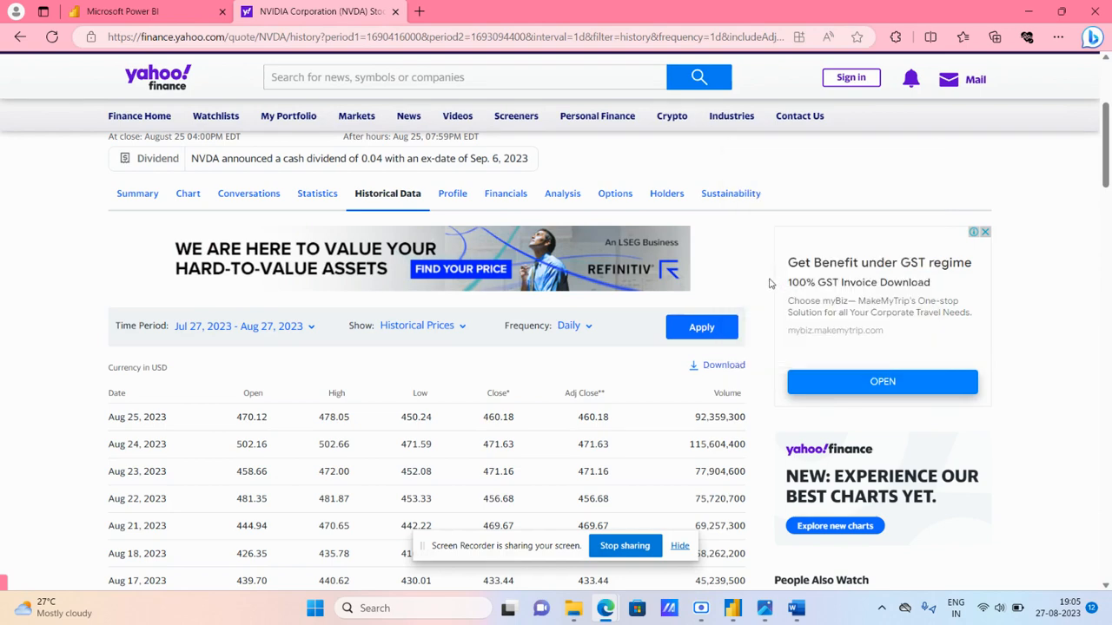
left_click(797, 608)
scroll(508, 472, "down", 1)
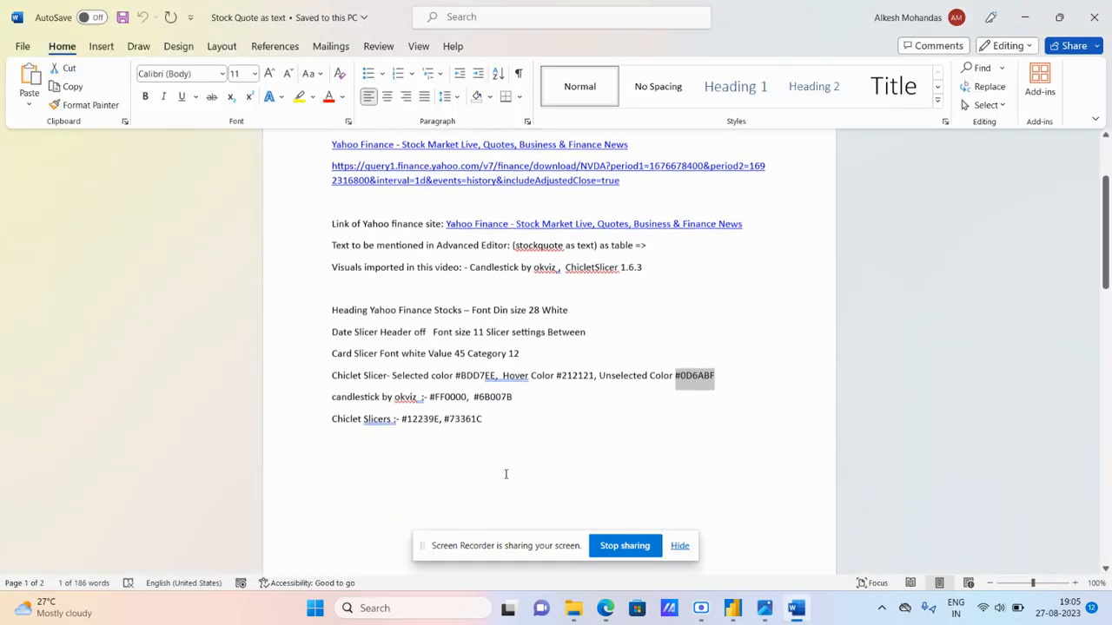
left_click(416, 455)
key("ctrl+v")
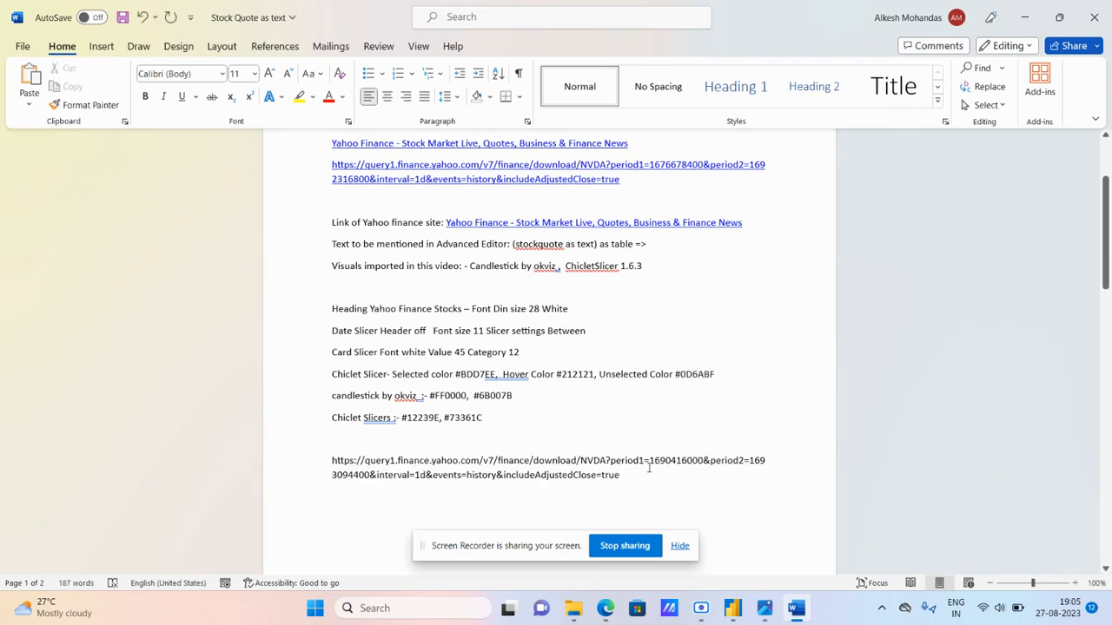
left_click_drag(651, 462, 705, 462)
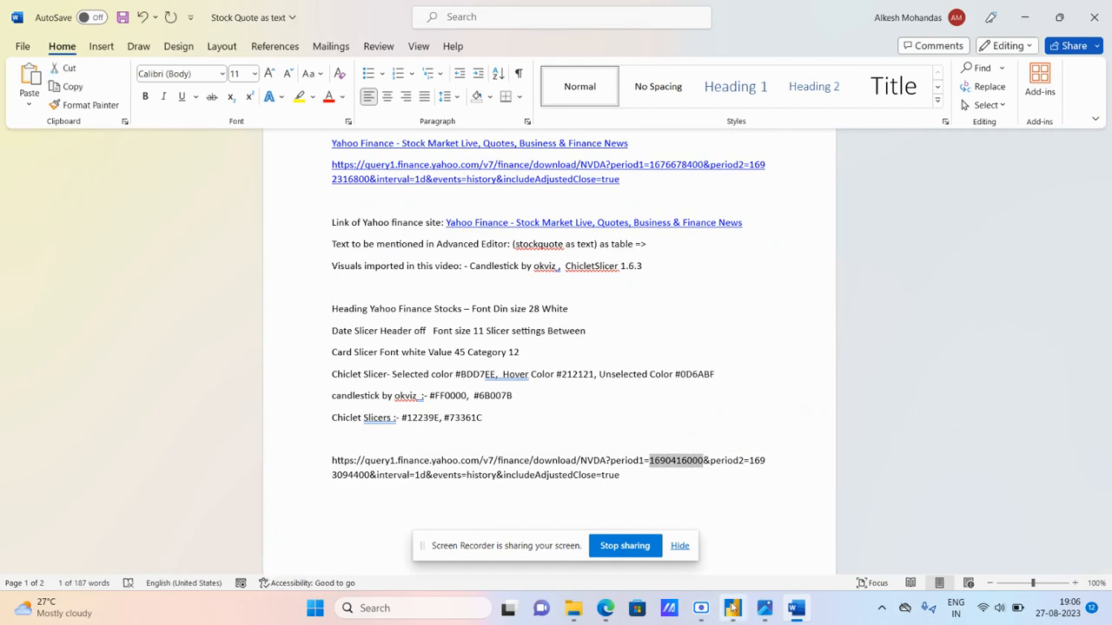
left_click(732, 608)
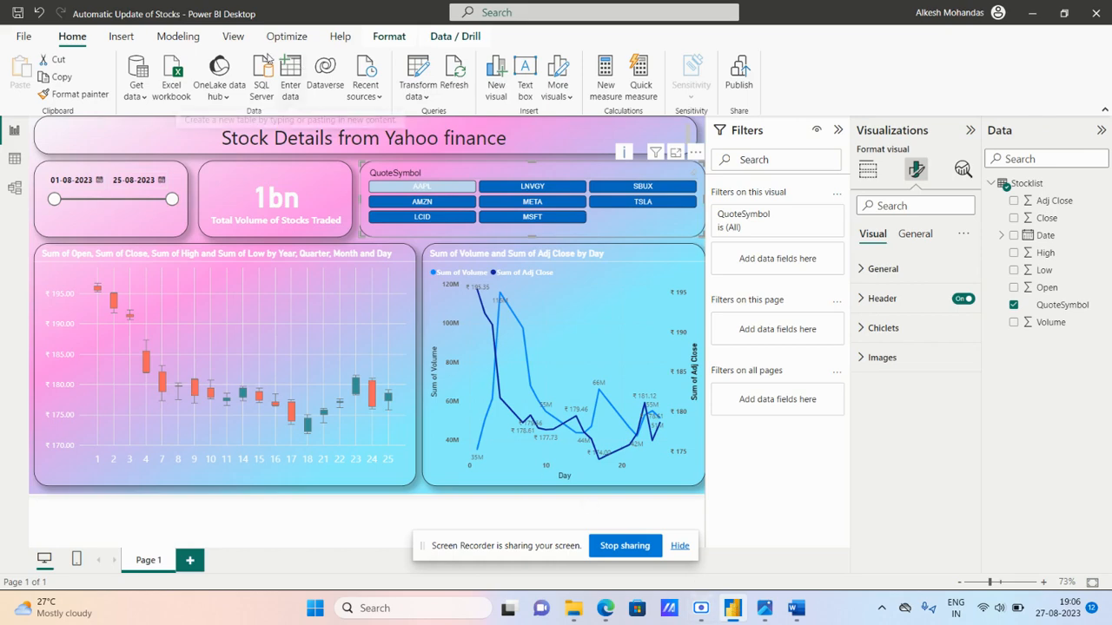
left_click(422, 85)
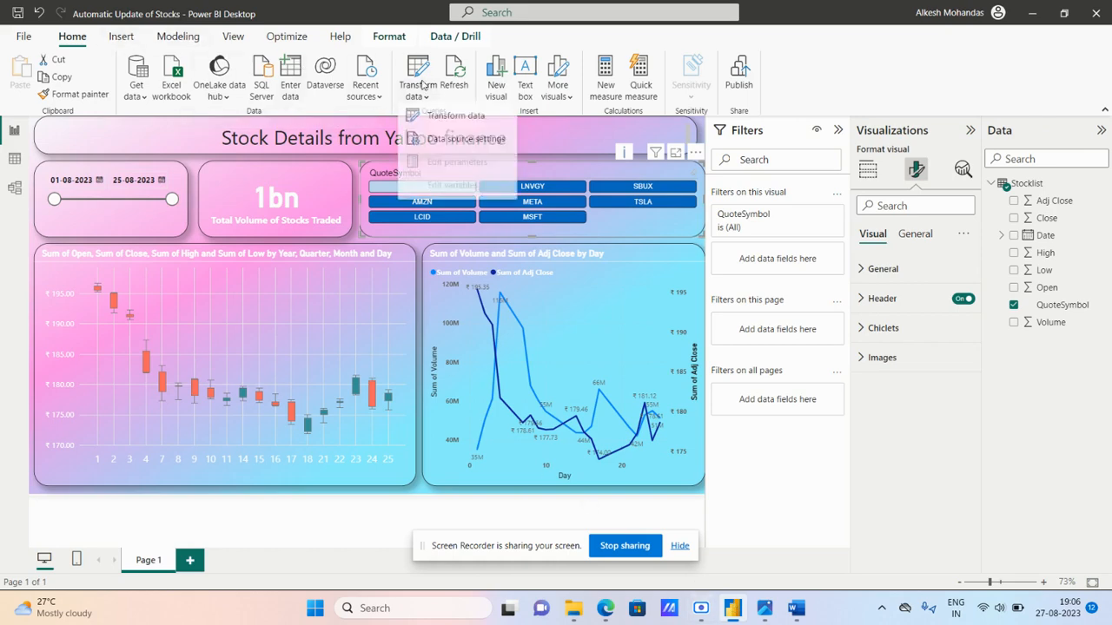
left_click(442, 120)
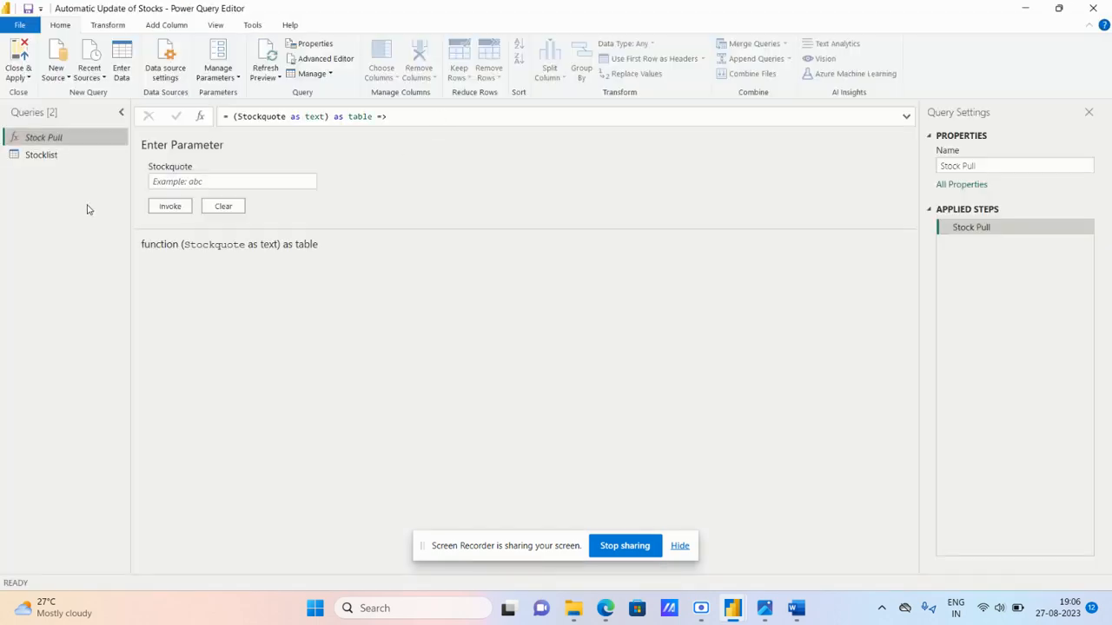
- Examine the dates available in the Date column filter of the Stocklist query and leave the filter unchanged
left_click(45, 157)
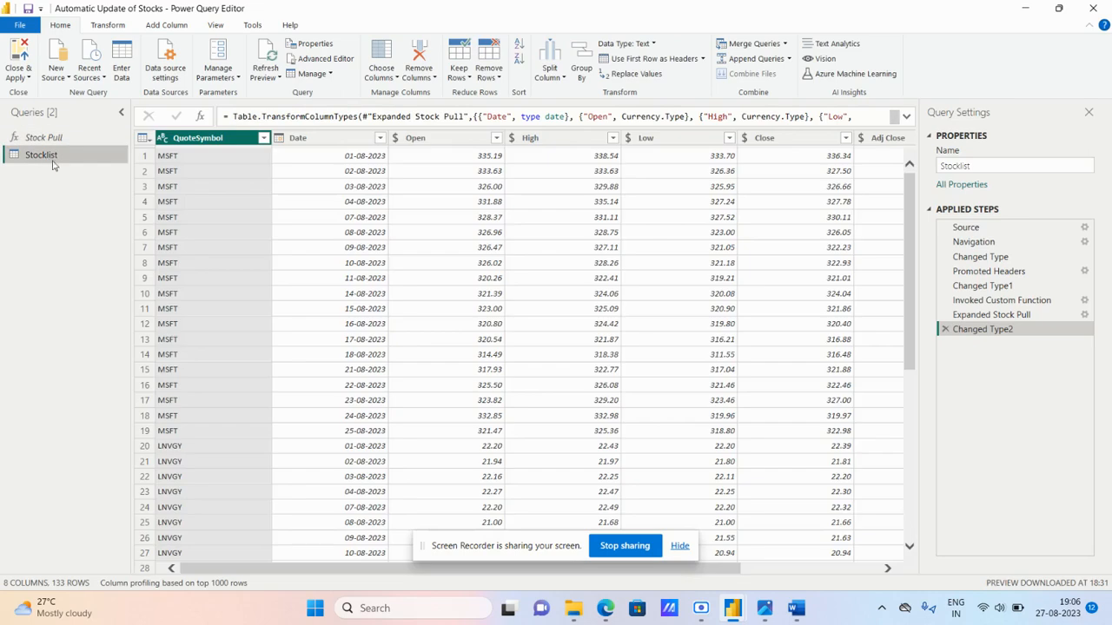
left_click(381, 139)
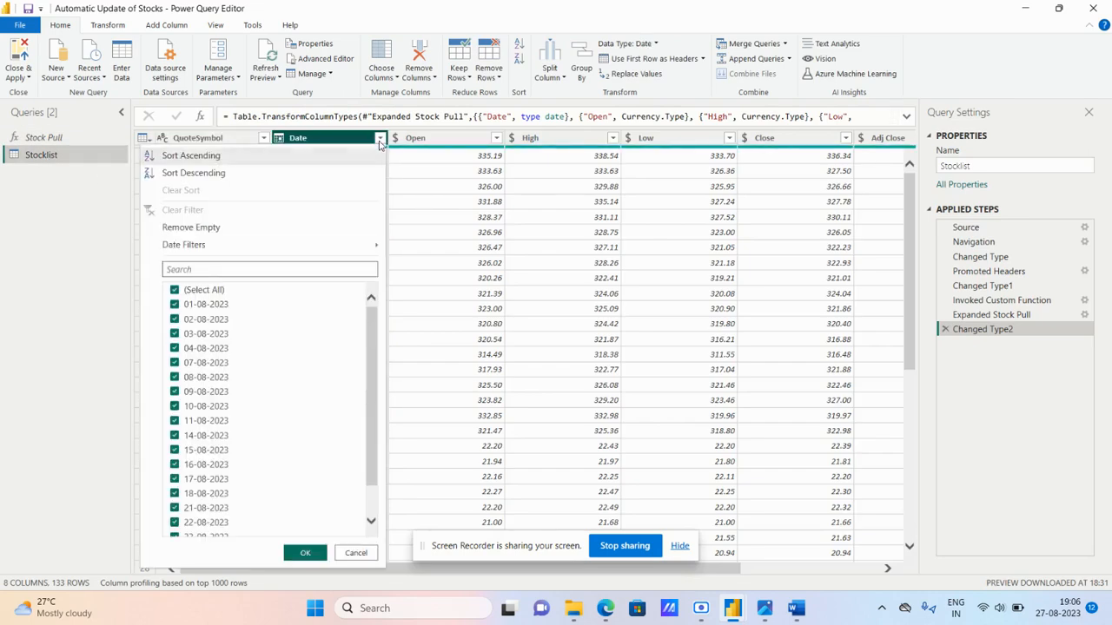
left_click_drag(374, 325, 376, 402)
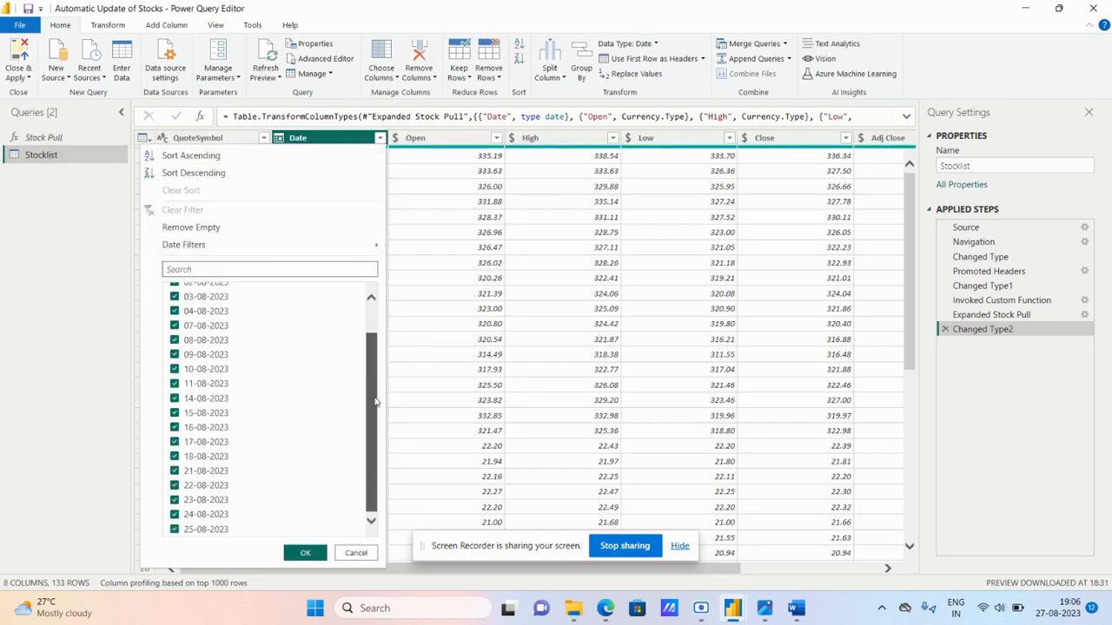
left_click_drag(372, 360, 372, 330)
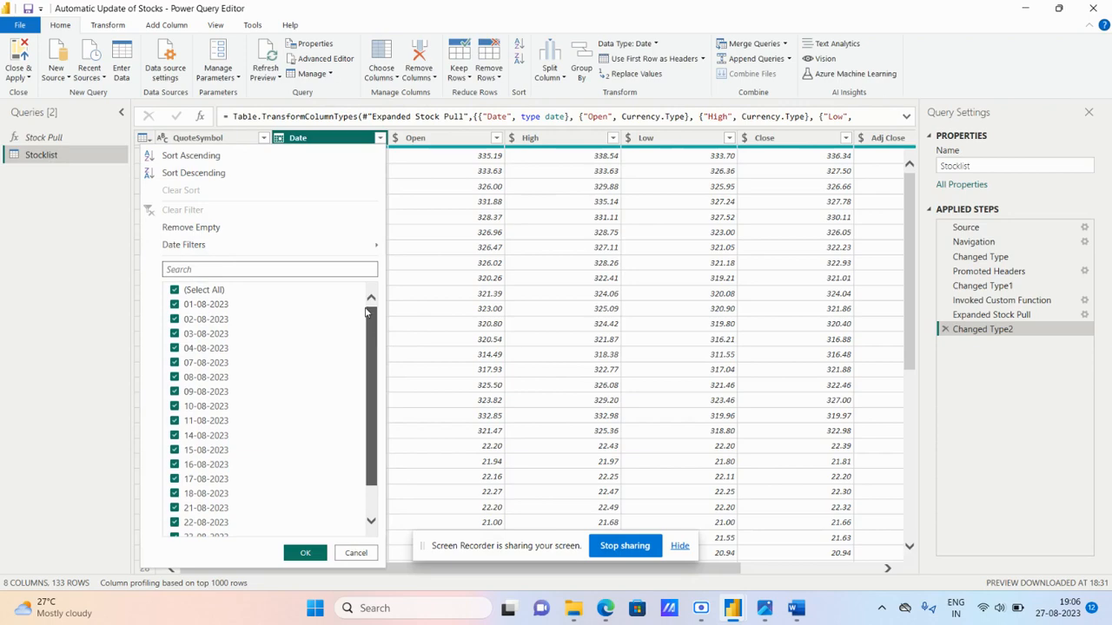
left_click(356, 553)
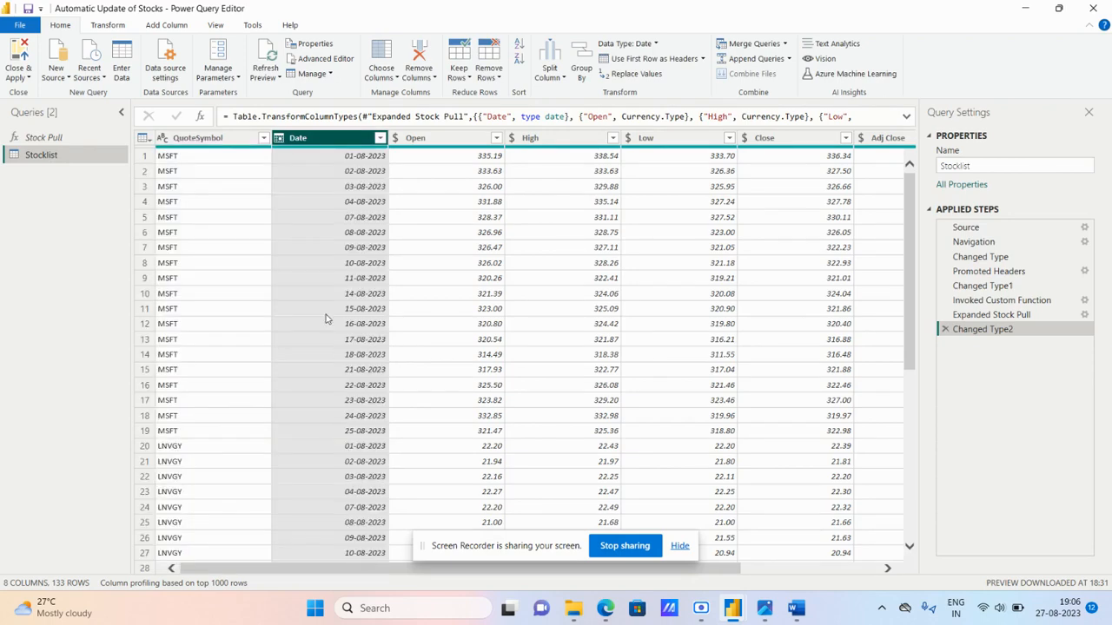
- Open the code of the Stock Pull function in the Advanced Editor
left_click(311, 66)
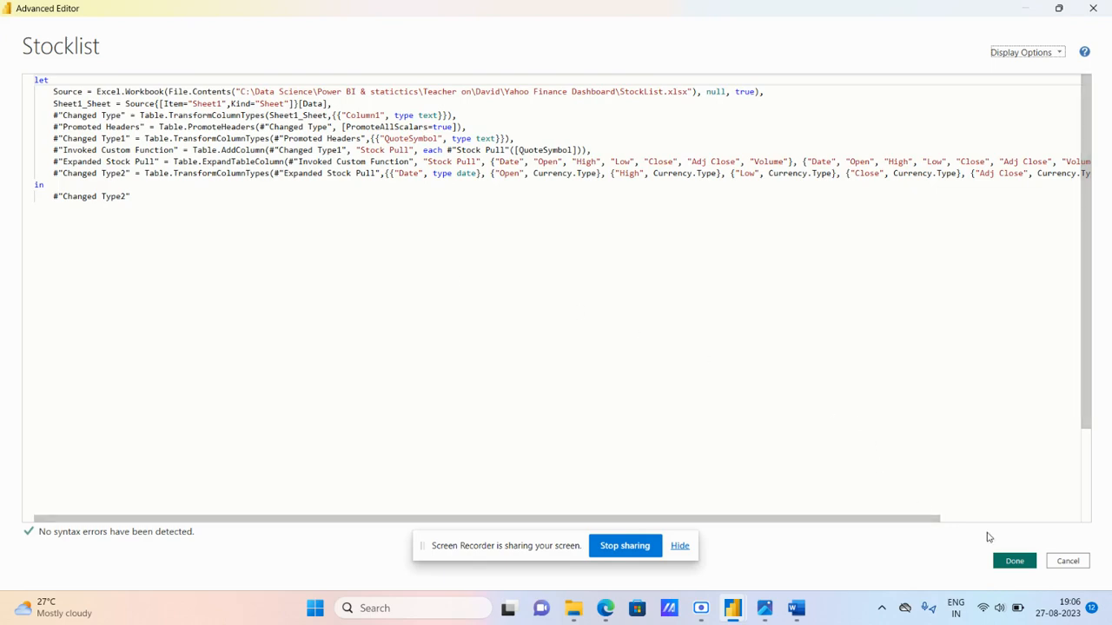
left_click(1067, 562)
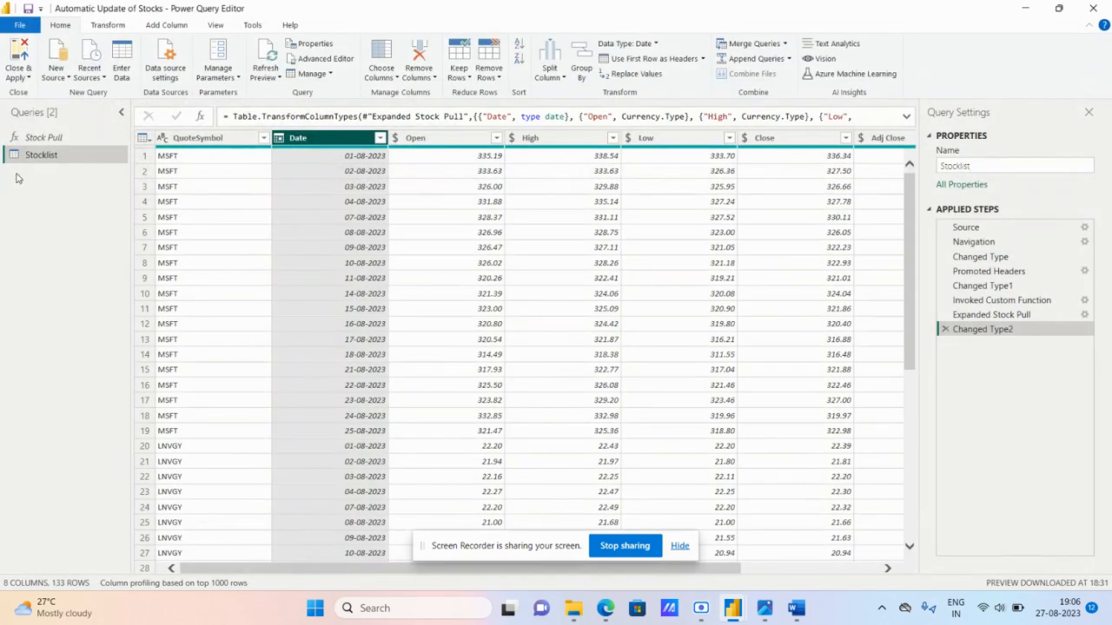
left_click(49, 141)
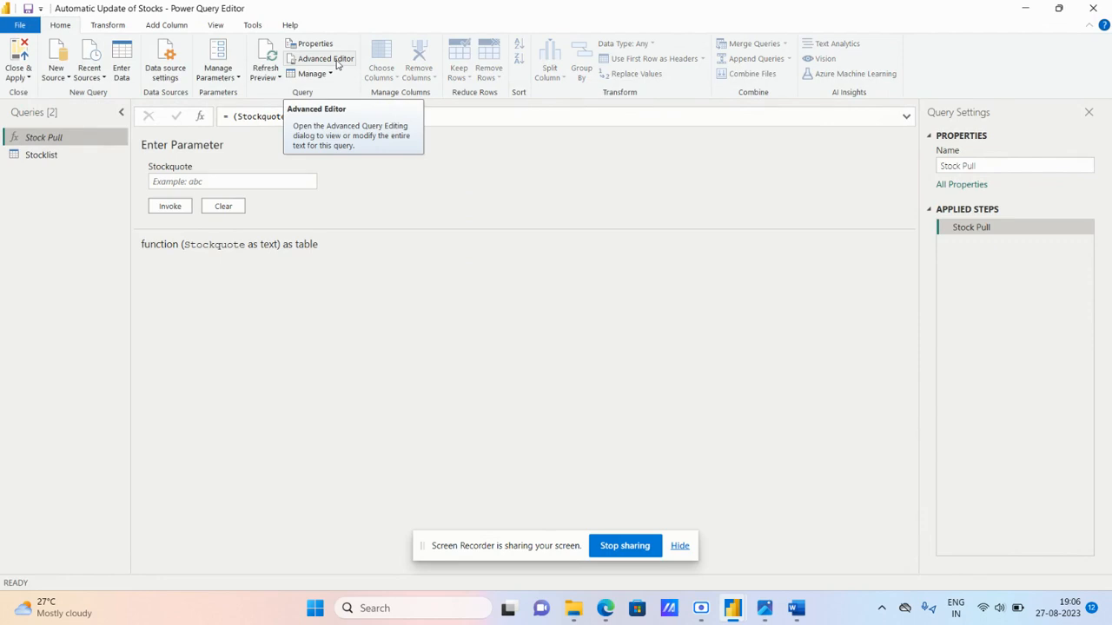
left_click(338, 64)
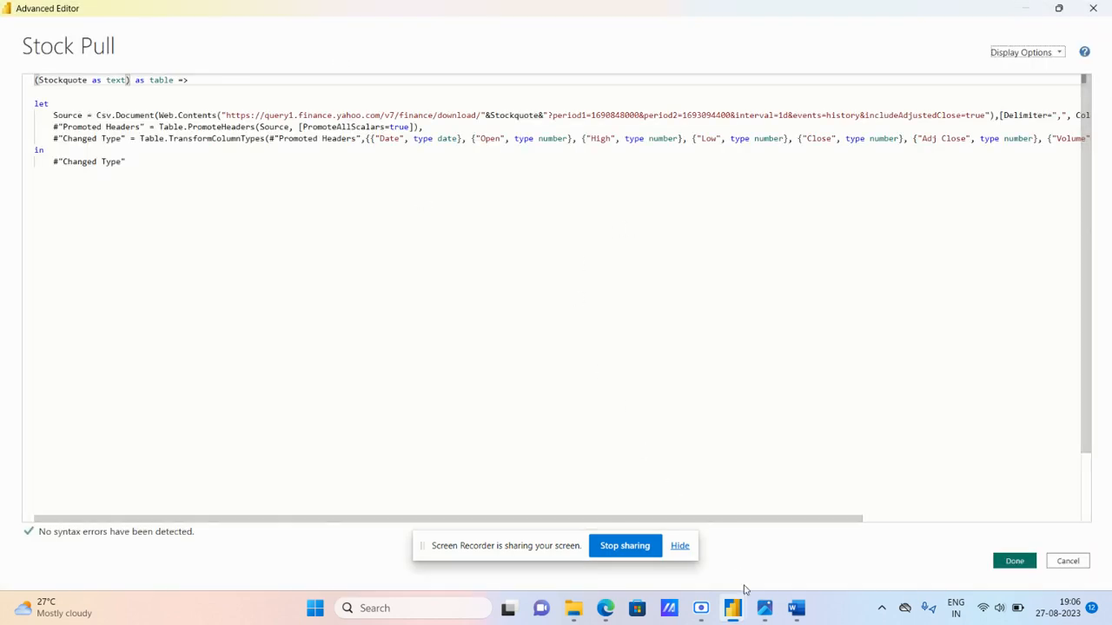
- Switch to Word, check the period2 value in the pasted NVDA link, and return to the Advanced Editor in Power BI
left_click(795, 608)
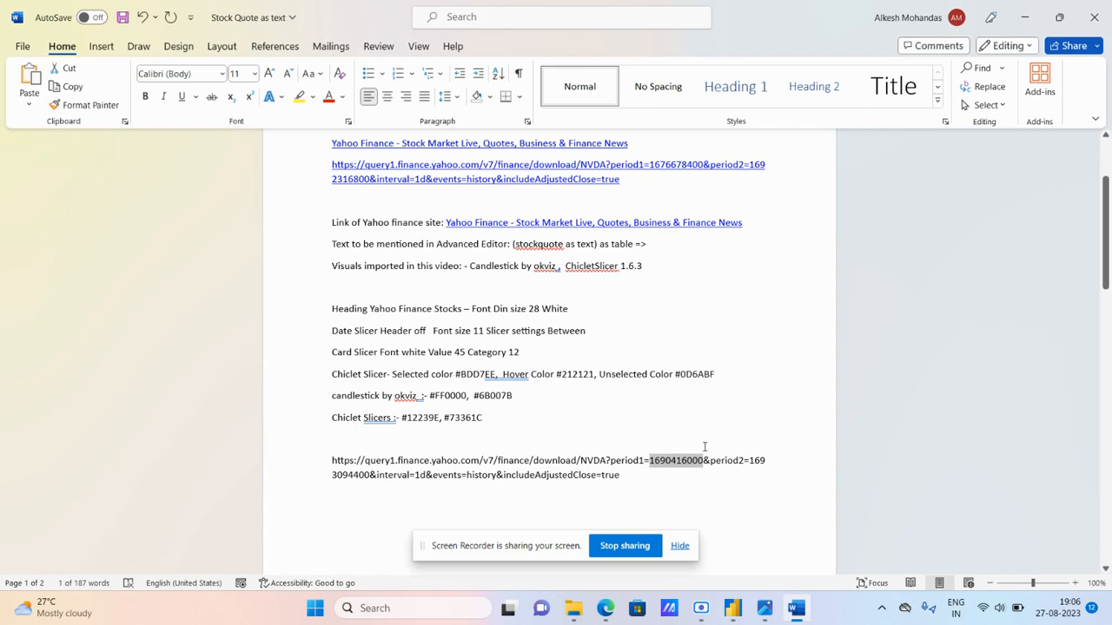
mouse_move(751, 460)
left_mouse_down()
mouse_move(760, 471)
mouse_move(766, 462)
left_mouse_up()
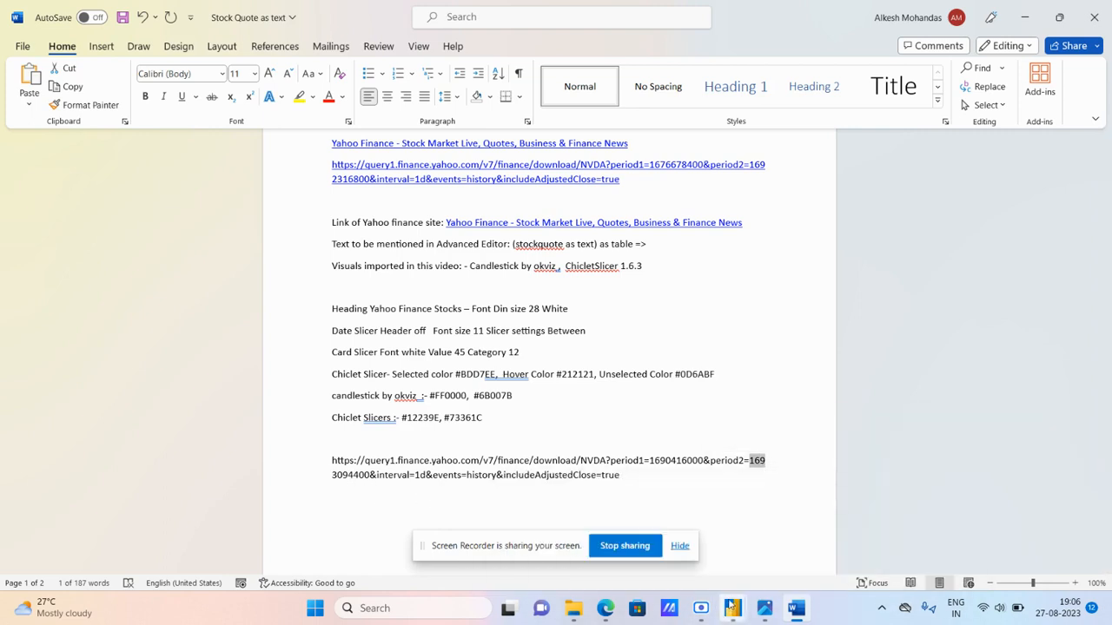
mouse_move(730, 605)
left_click(838, 539)
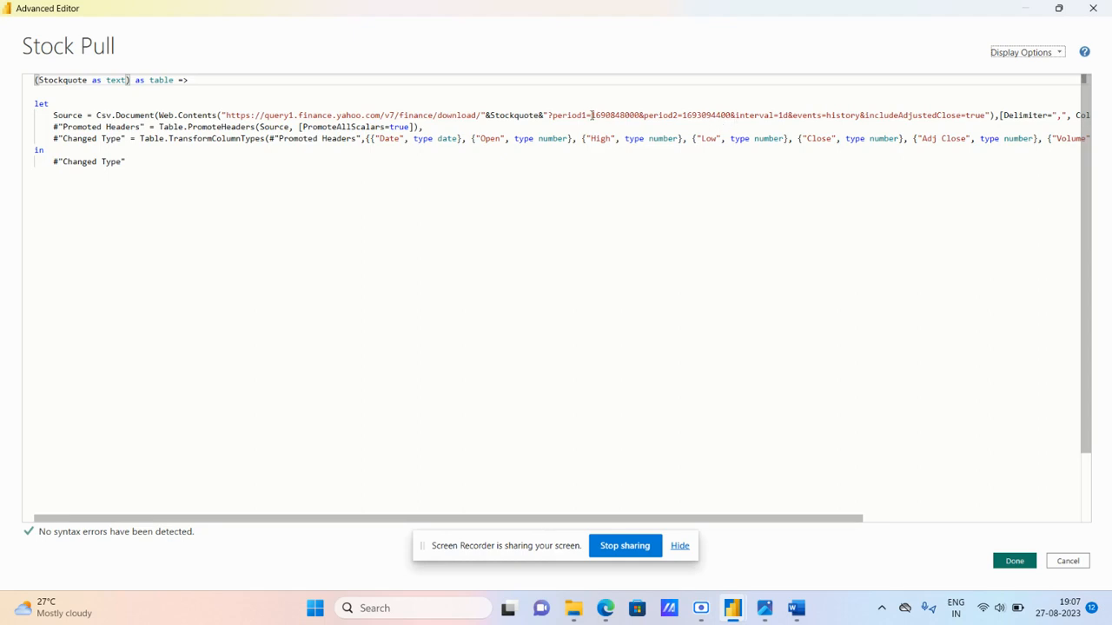
left_click_drag(591, 114, 641, 115)
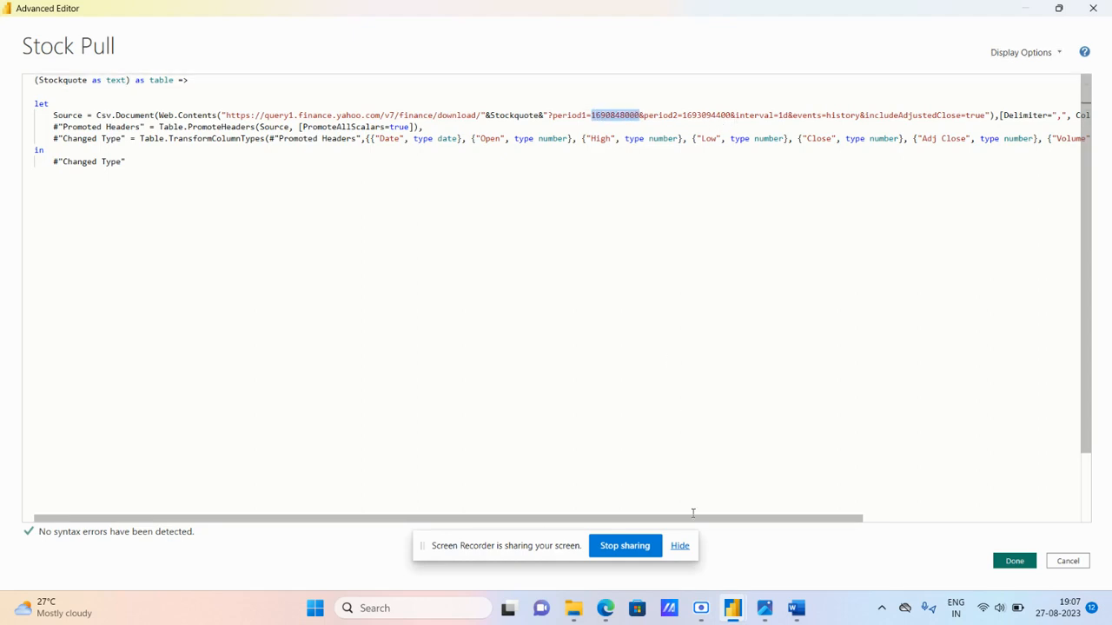
left_click(796, 608)
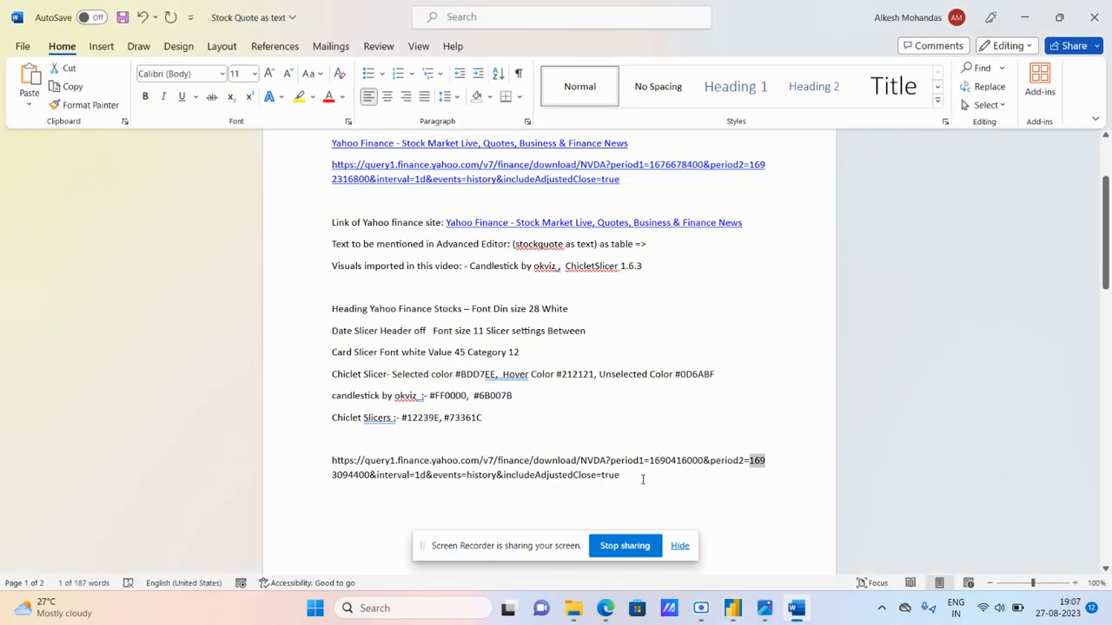
left_click_drag(650, 460, 706, 461)
key("ctrl+c")
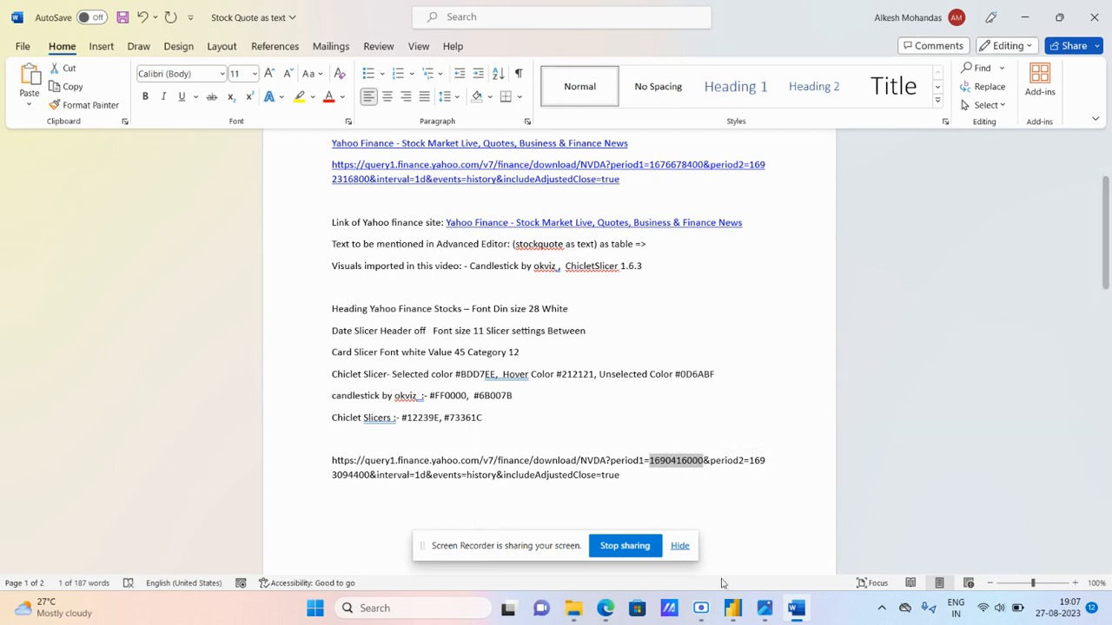
left_click(732, 608)
left_click(857, 523)
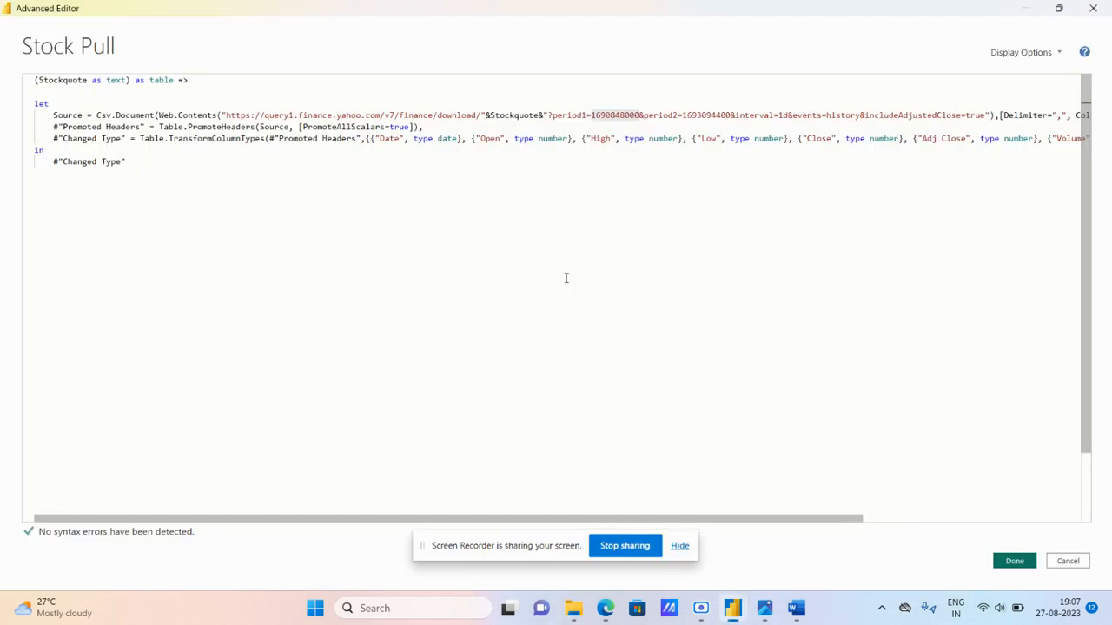
left_click(592, 115)
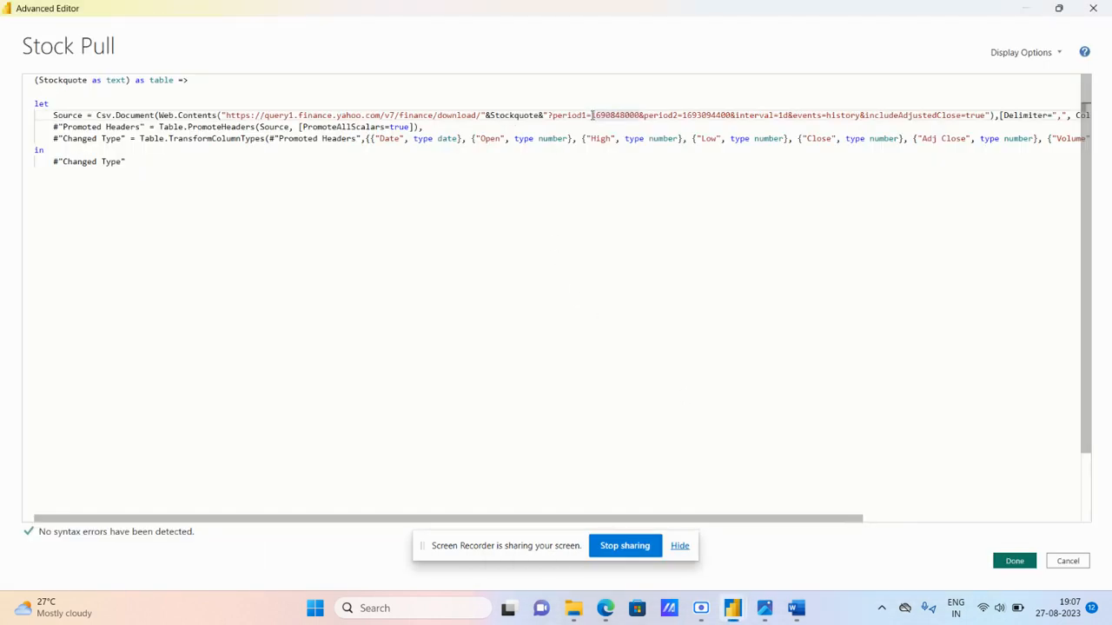
left_click_drag(592, 115, 636, 114)
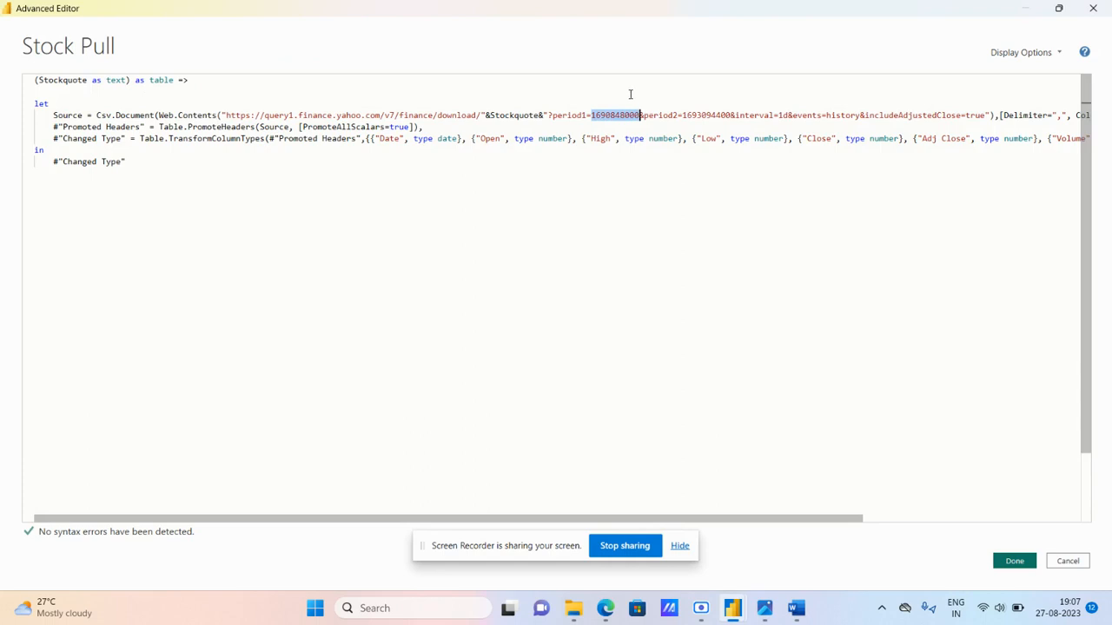
left_click(631, 94)
key("ctrl+v")
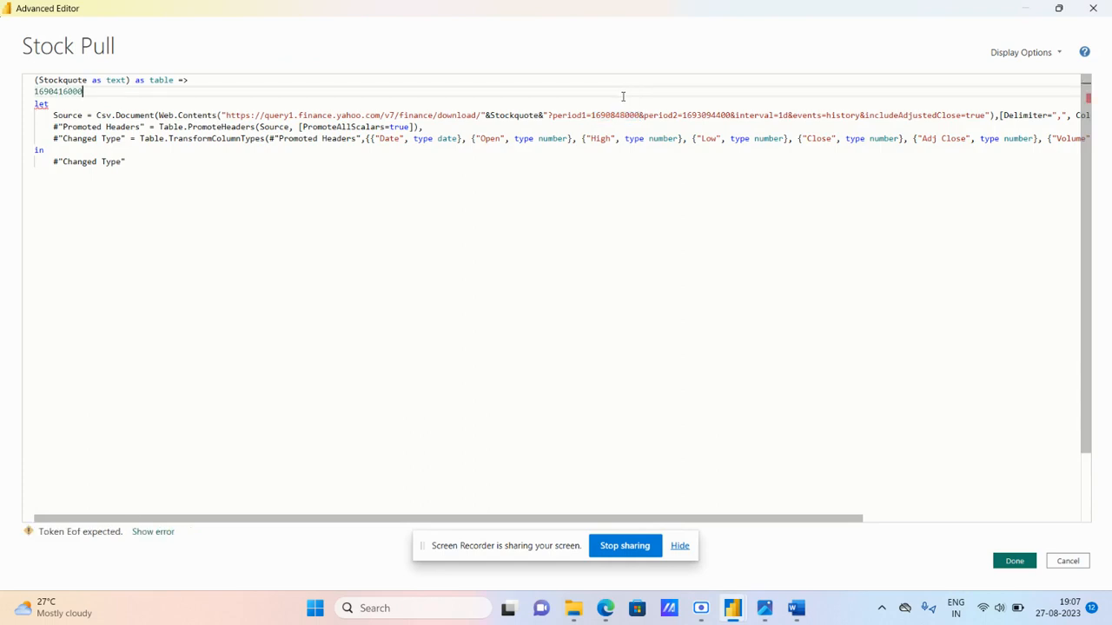
key("ctrl+z")
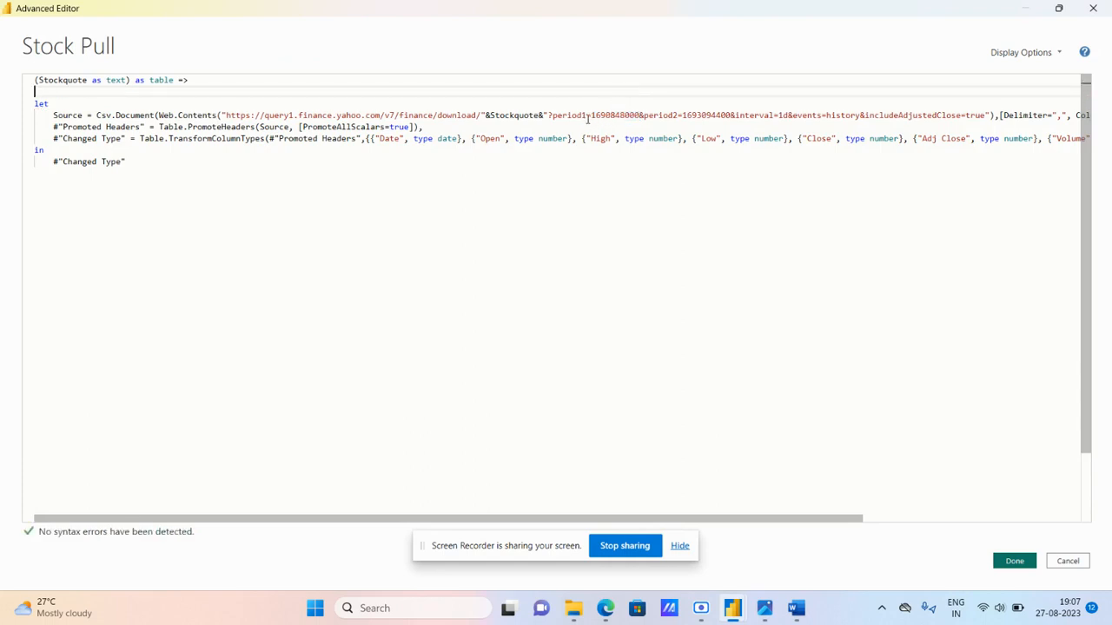
left_click(591, 114)
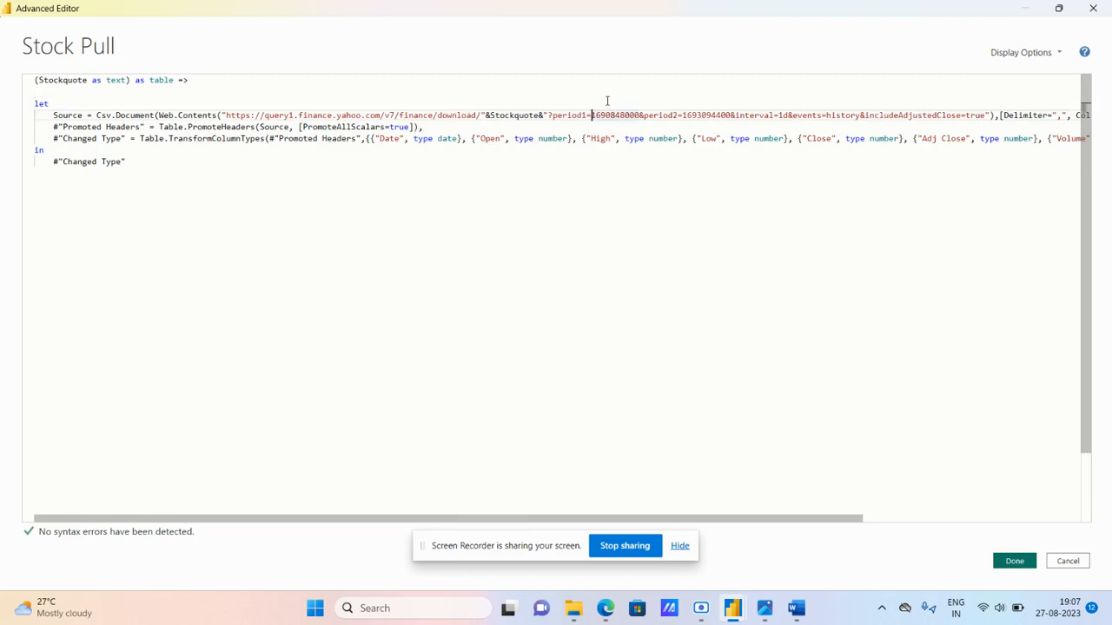
key("ctrl+v")
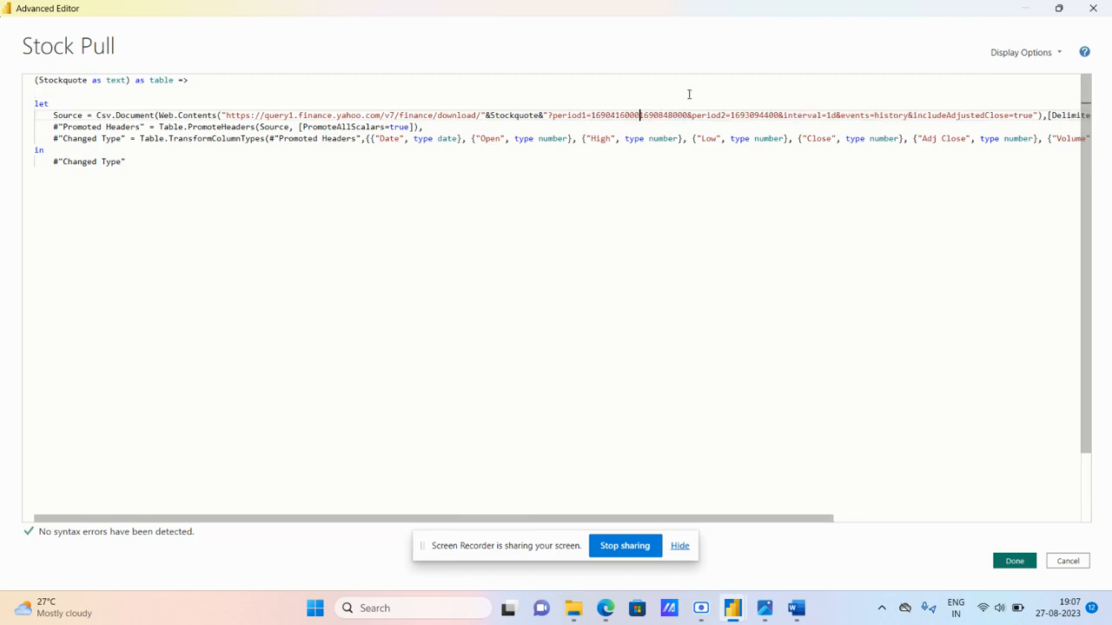
key("Delete")
key("Delete")
key("Delete")
key("Delete")
key("Delete")
key("Delete")
key("Delete")
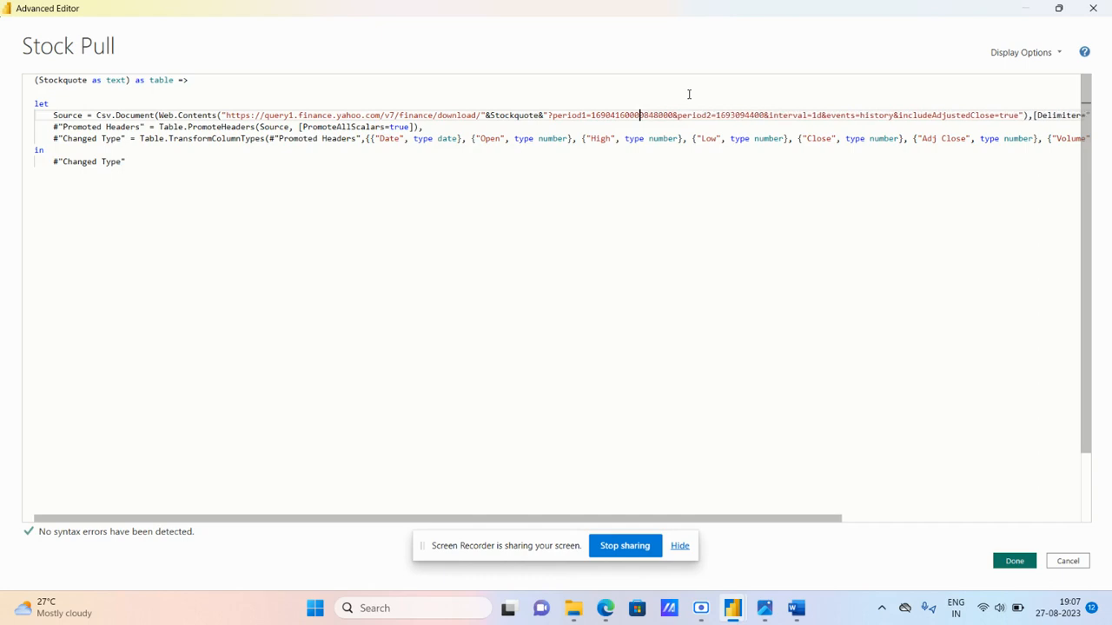
key("Delete")
key("Delete")
key("Delete")
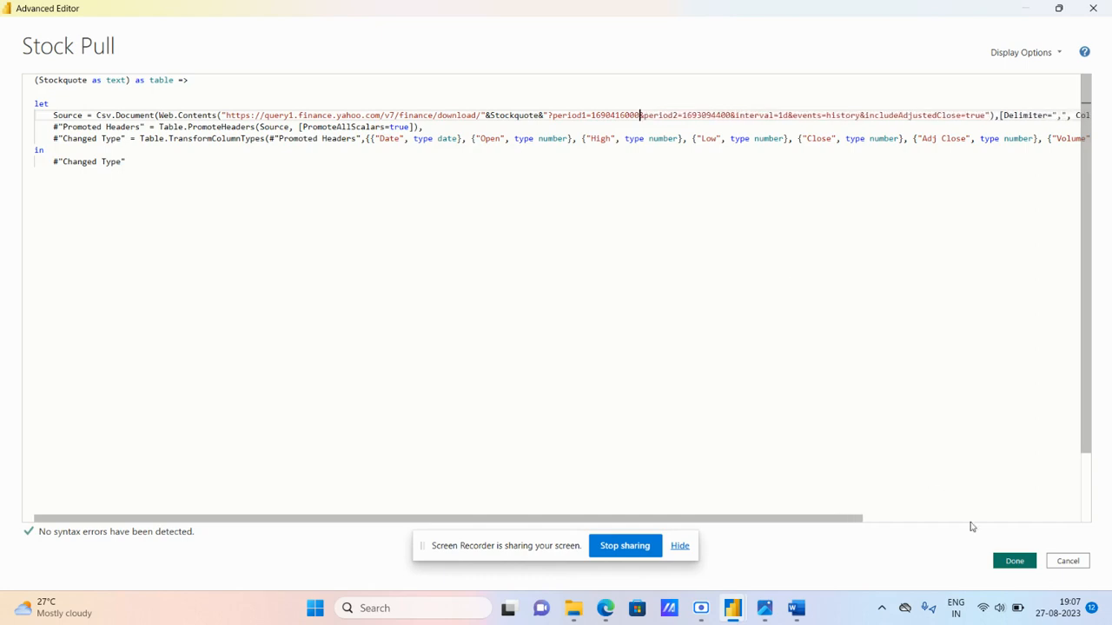
left_click(1015, 561)
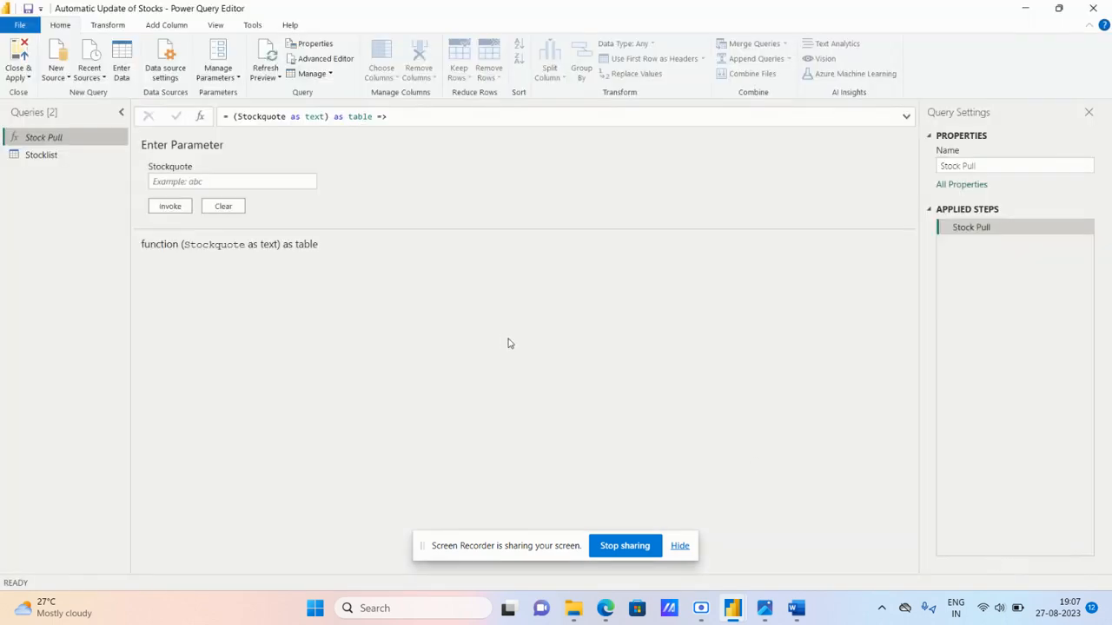
- Check the dates in the Date column filter of the Stocklist query and apply the filter with all dates selected
left_click(54, 156)
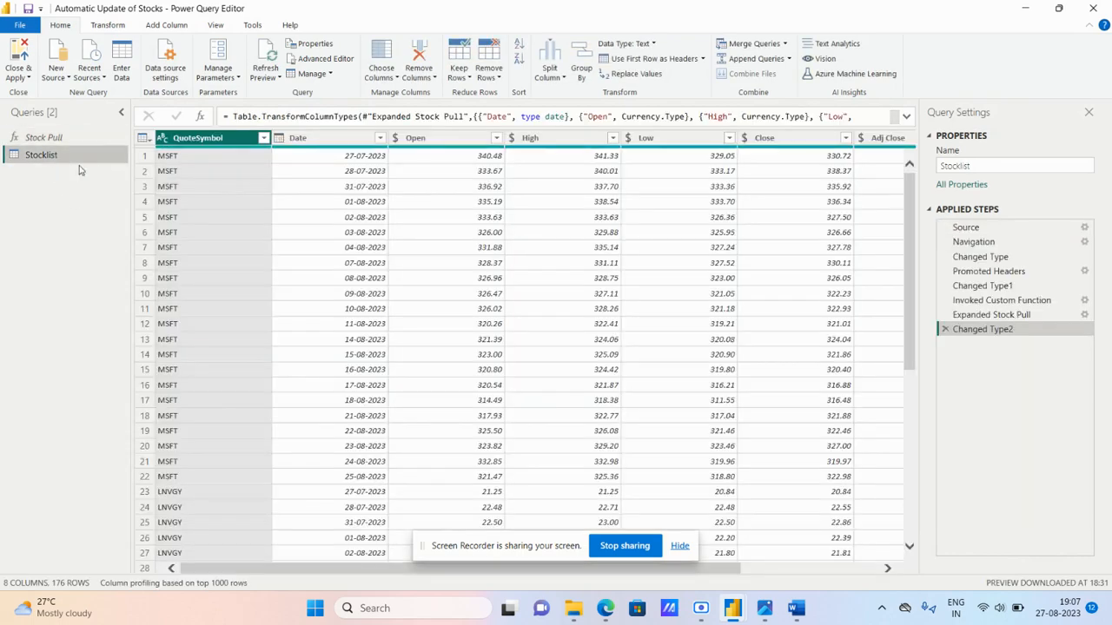
left_click(381, 140)
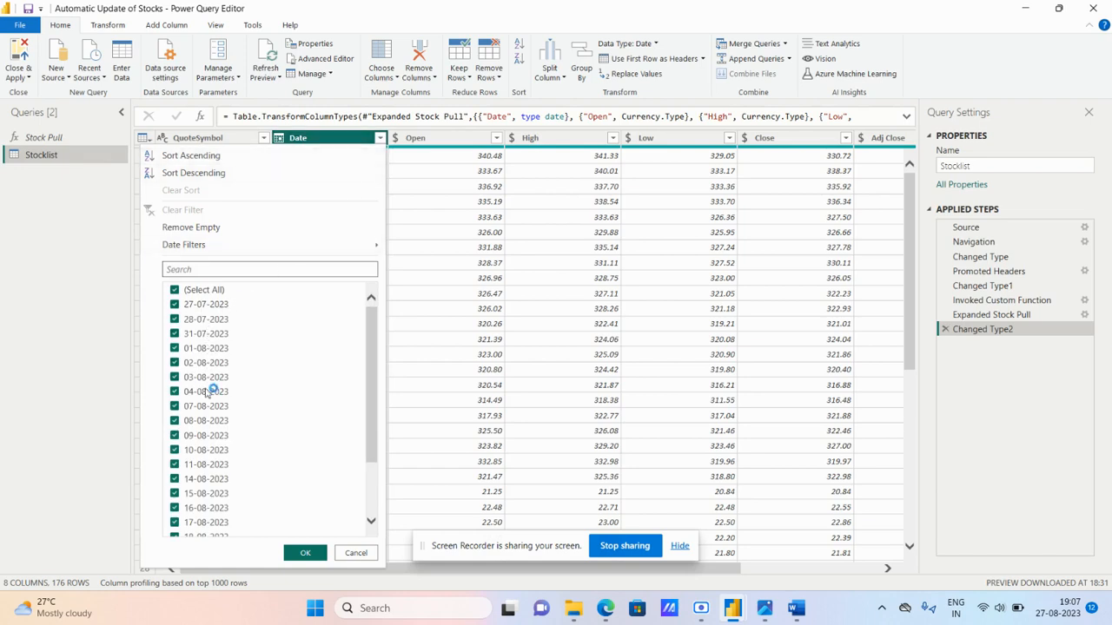
scroll(239, 440, "down", 1)
scroll(239, 440, "down", 3)
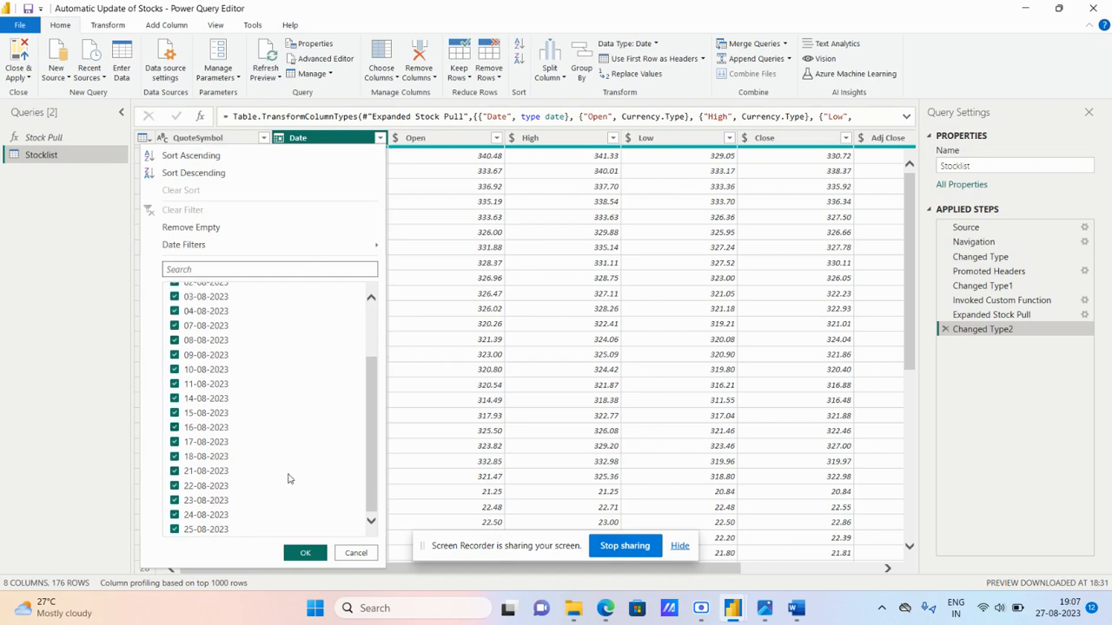
scroll(287, 479, "up", 3)
left_click(319, 551)
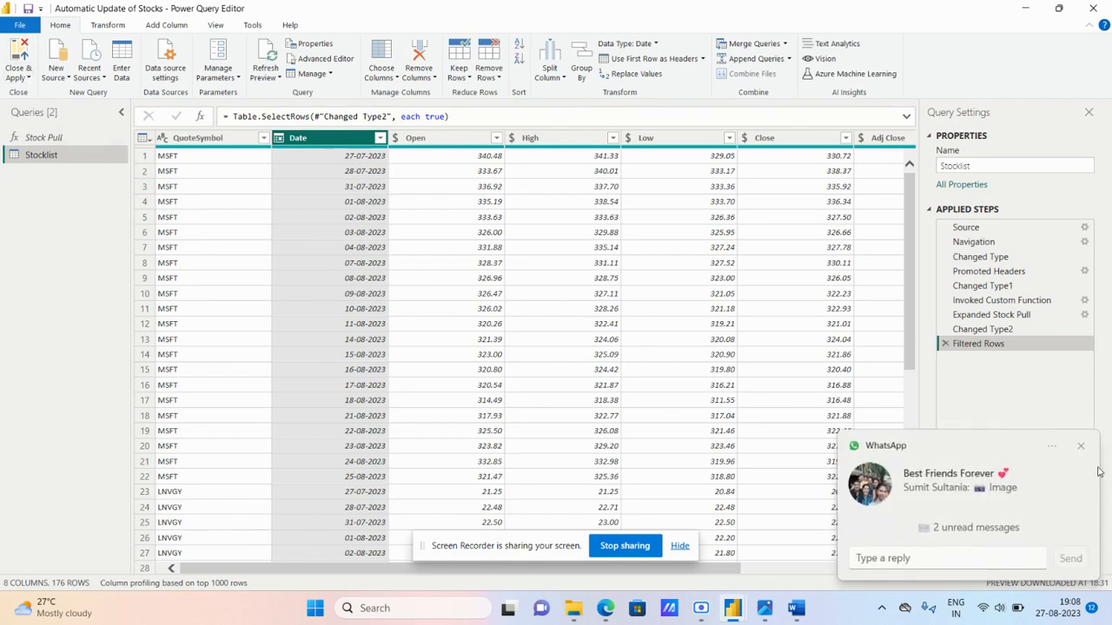
- Dismiss the notification, then close the Power Query Editor and apply the query changes to the report
left_click(1083, 447)
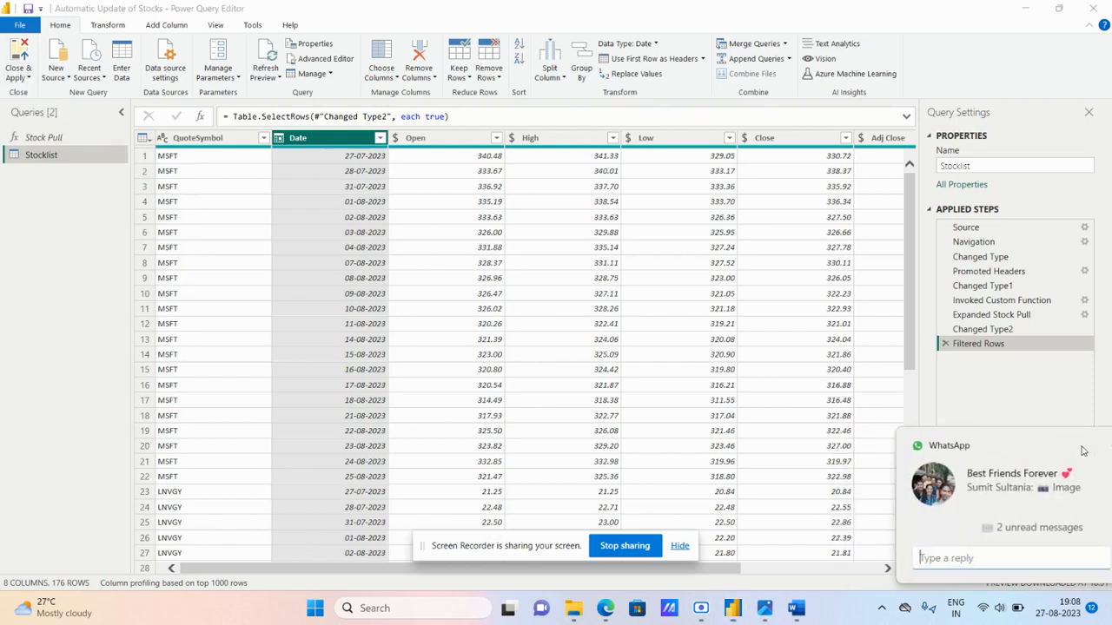
left_click(19, 78)
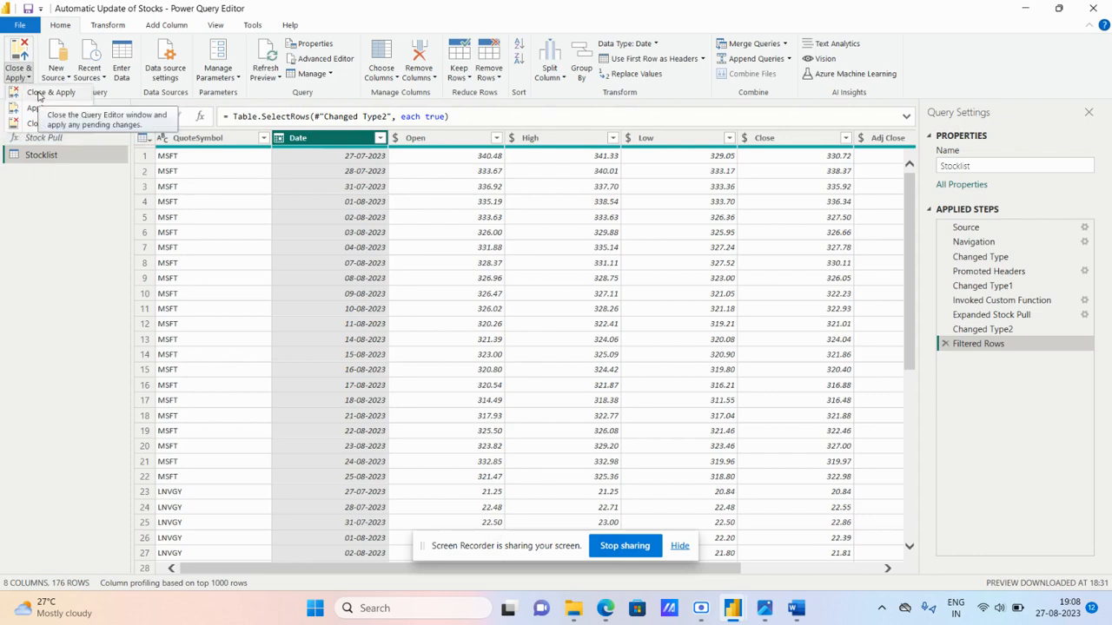
left_click(39, 96)
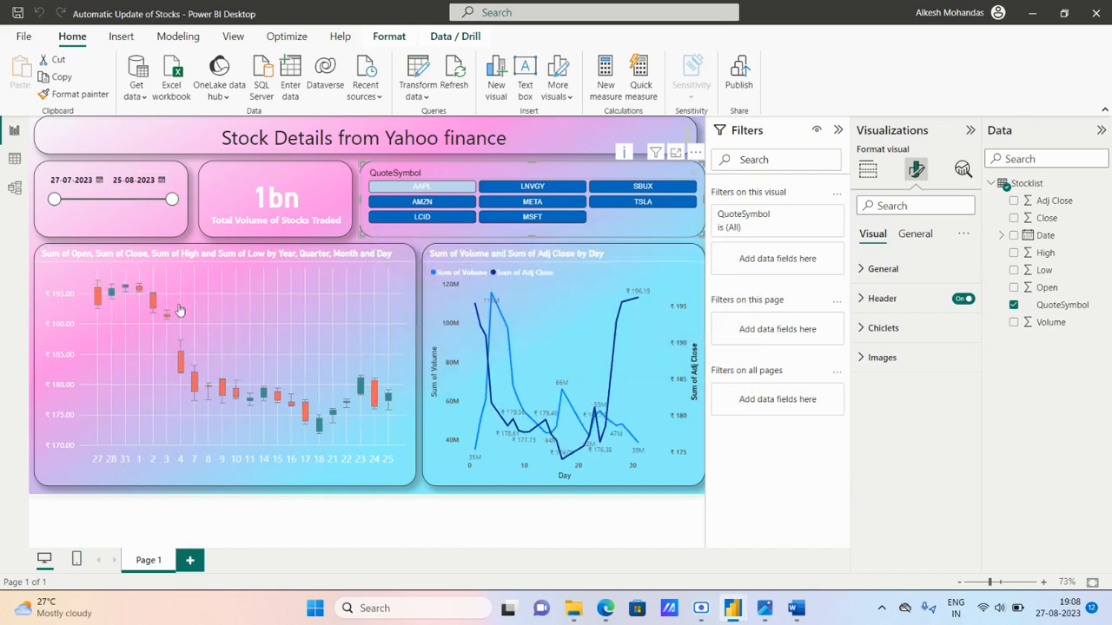
- Select the date slicer, dismiss the notification and clear the AAPL selection in the QuoteSymbol slicer
left_click(172, 199)
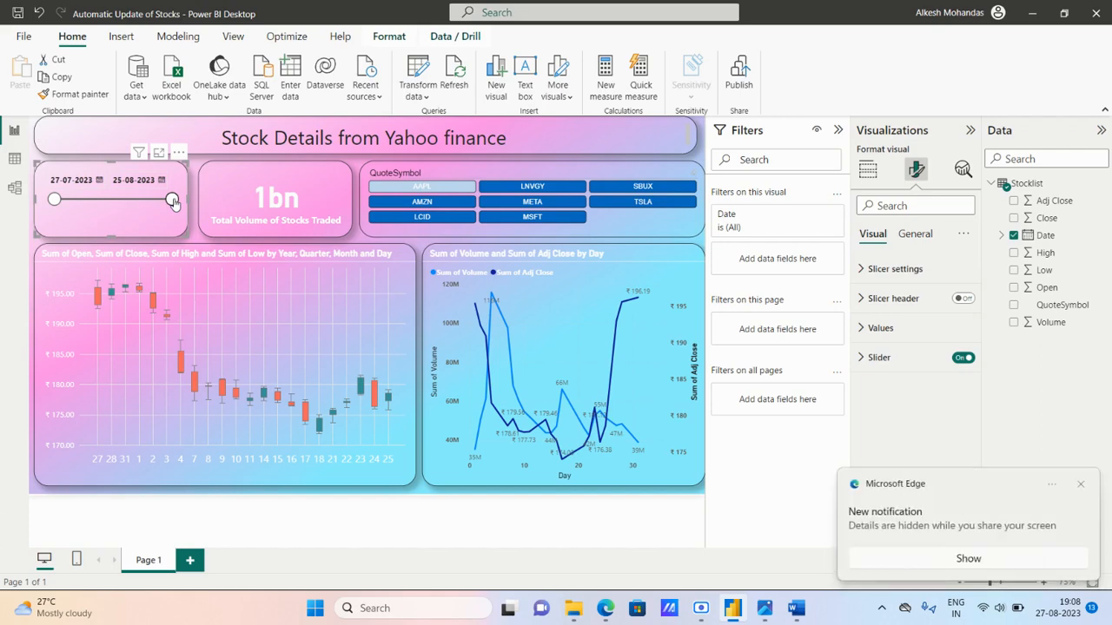
left_click(1080, 486)
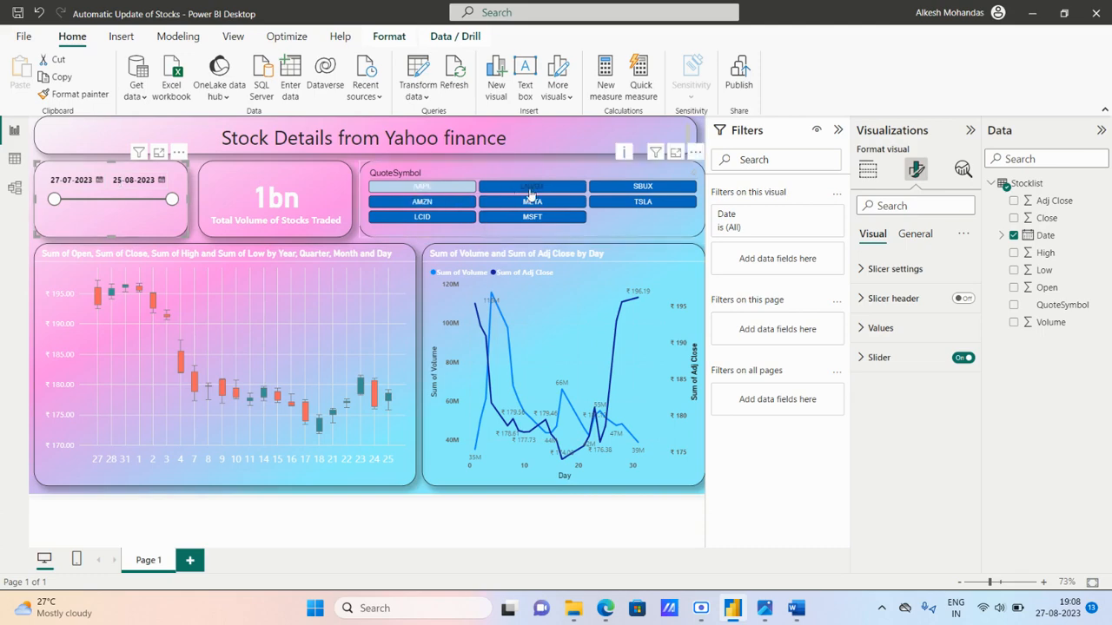
left_click(445, 190)
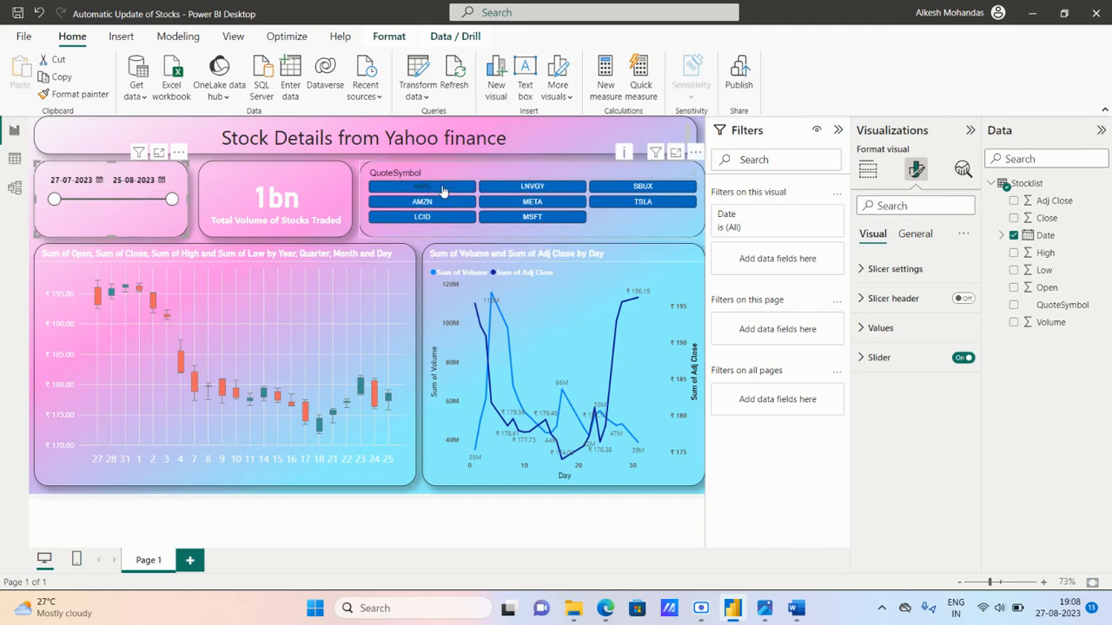
- Check the charts with LNVGY, LCID and MSFT selected in the QuoteSymbol slicer, replacing LCID with SBUX in the selection
left_click(532, 188)
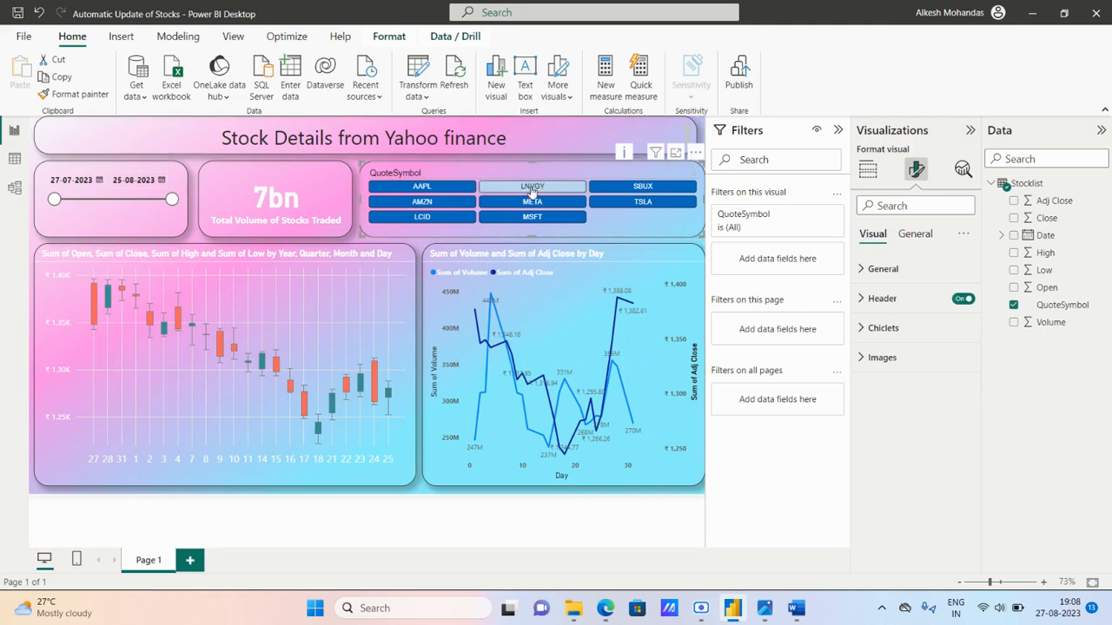
left_click(430, 220)
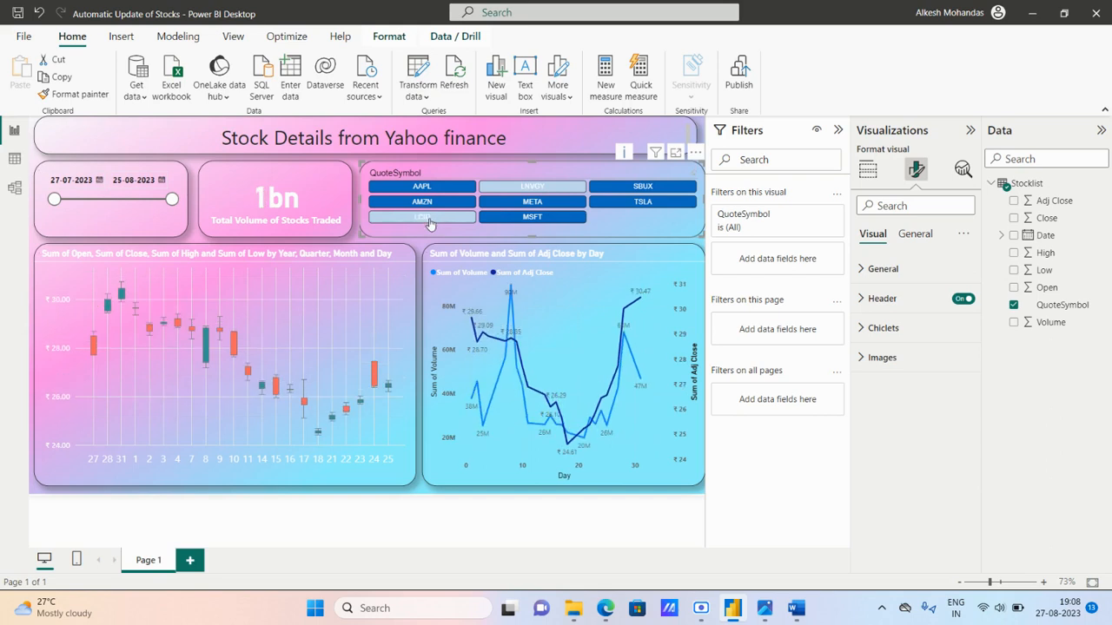
left_click(536, 220)
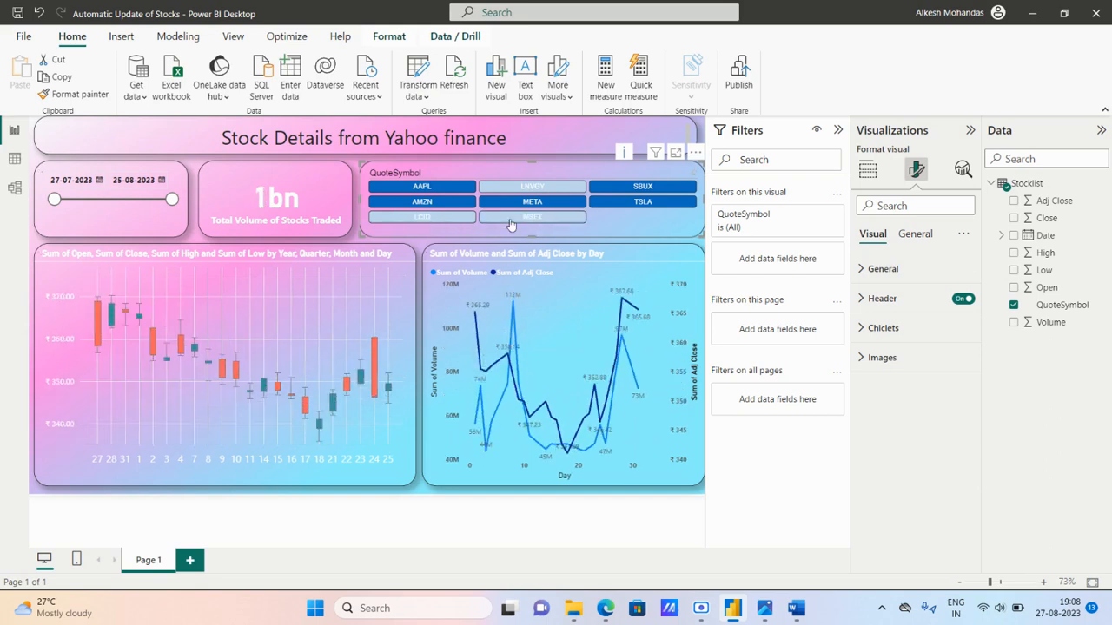
left_click(439, 222)
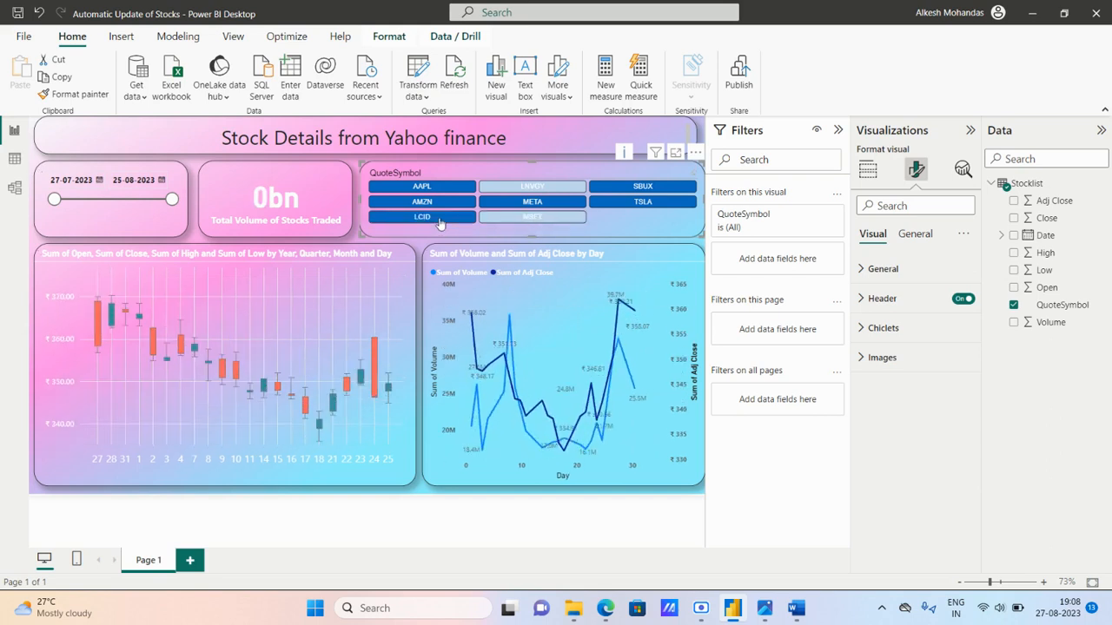
left_click(648, 192)
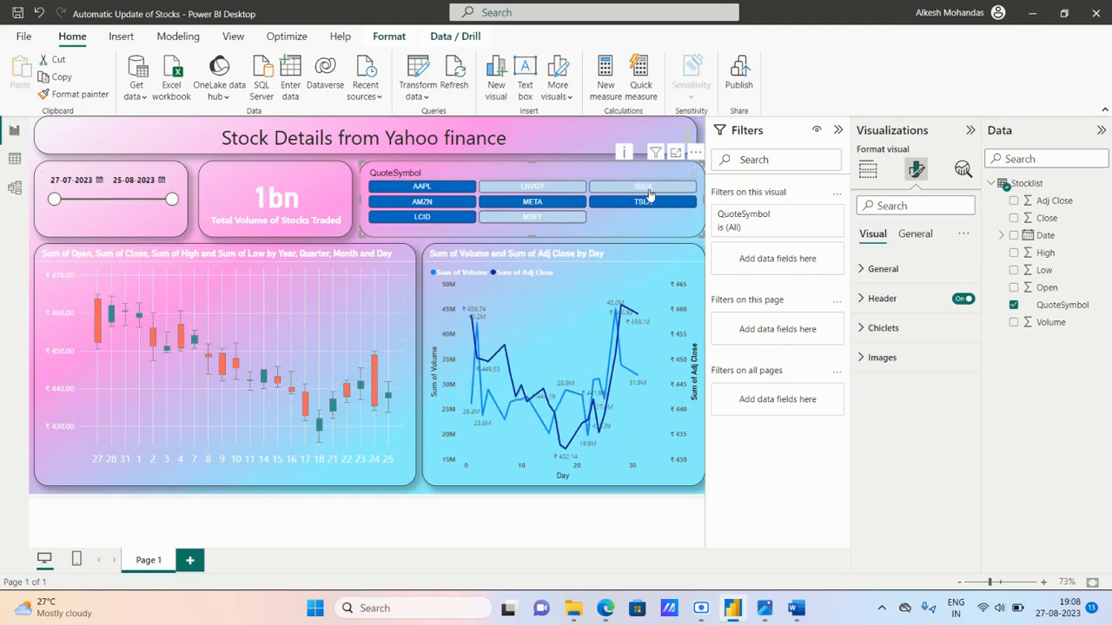
- Clear the SBUX, LNVGY and MSFT selections in the QuoteSymbol slicer and dismiss the notification
left_click(650, 193)
left_click(537, 190)
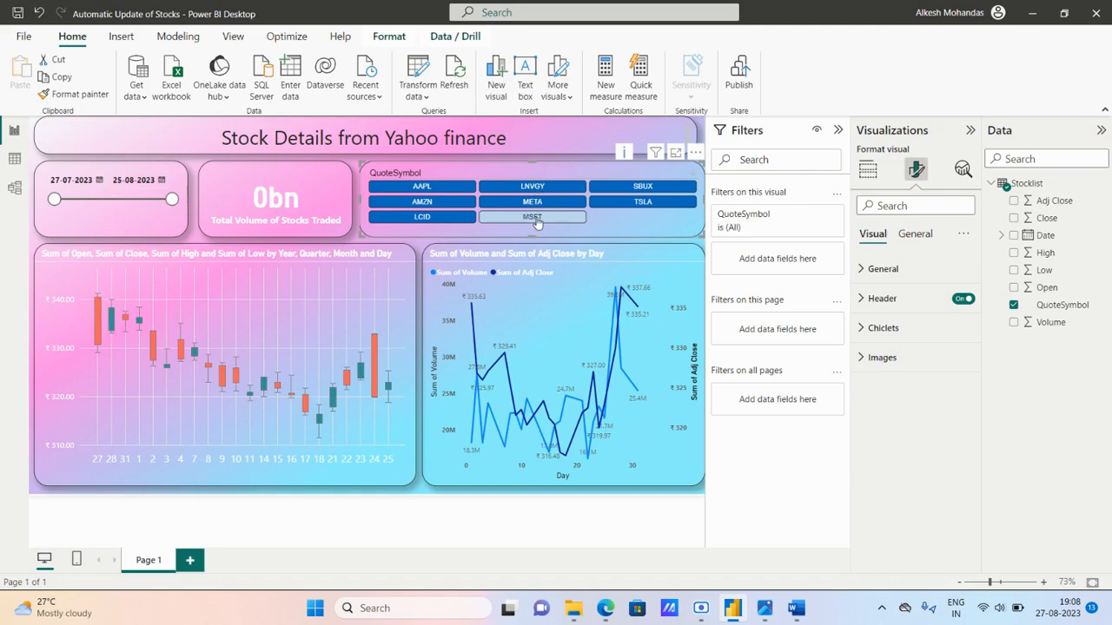
left_click(536, 218)
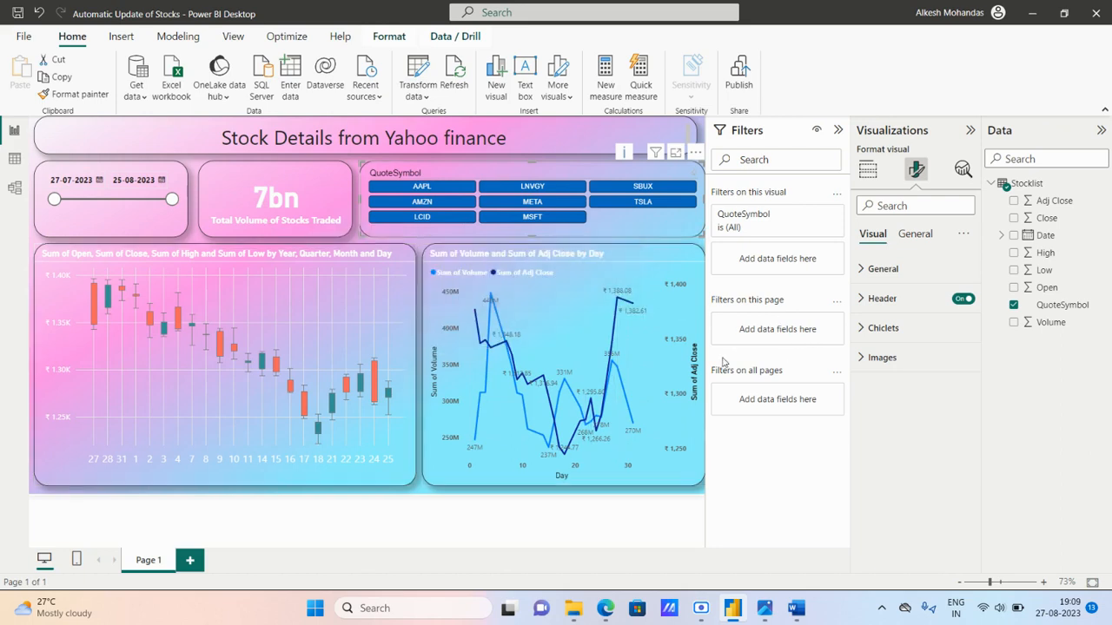
mouse_move(654, 363)
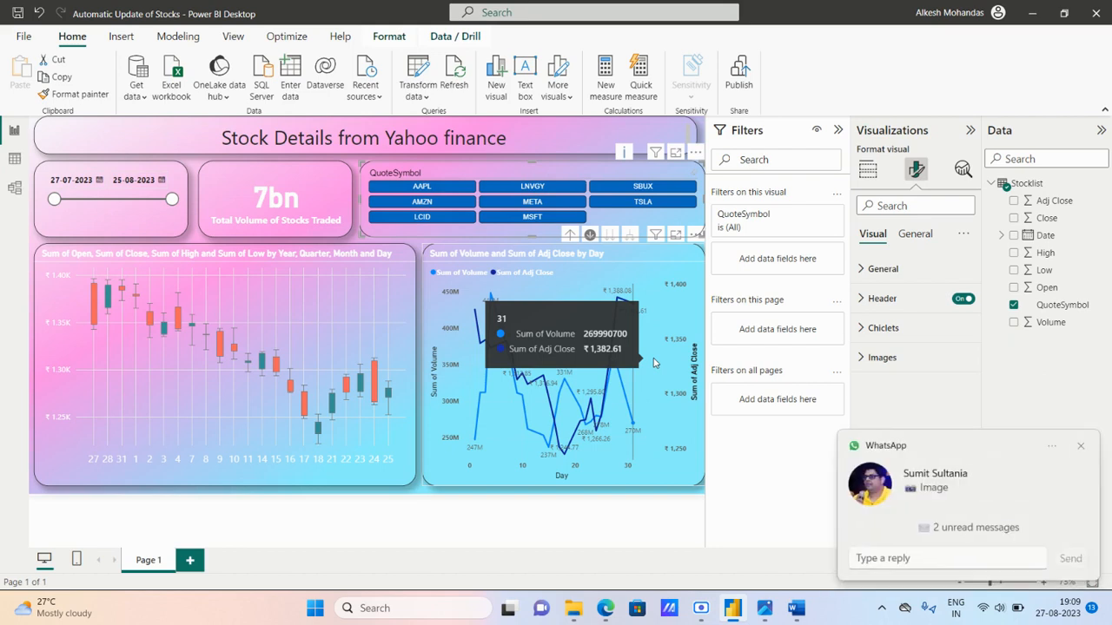
left_click(1087, 449)
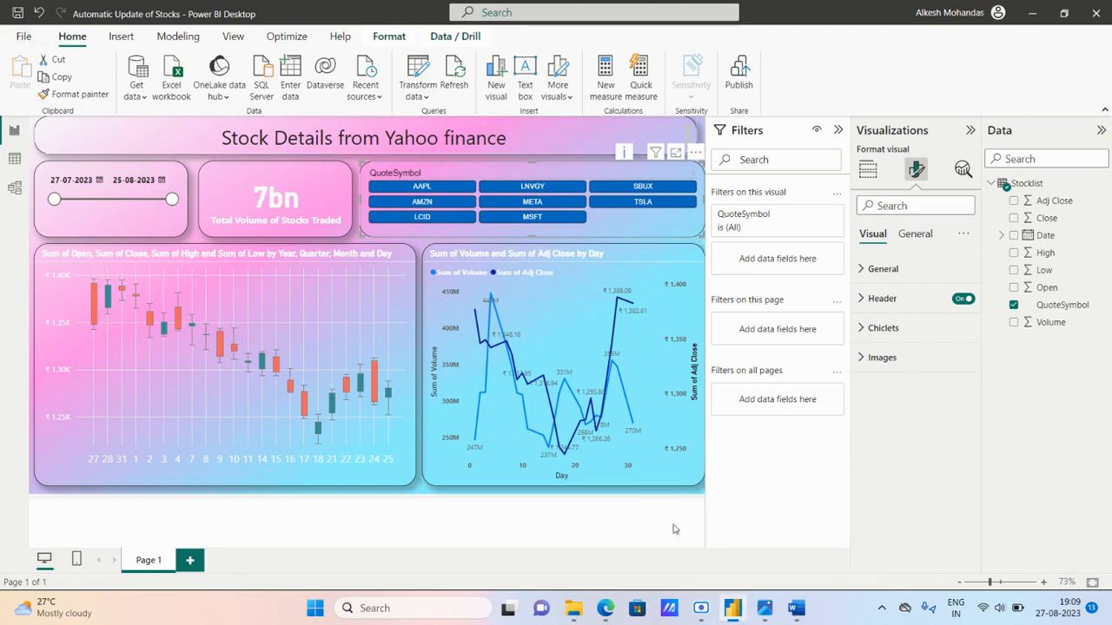
left_click(704, 607)
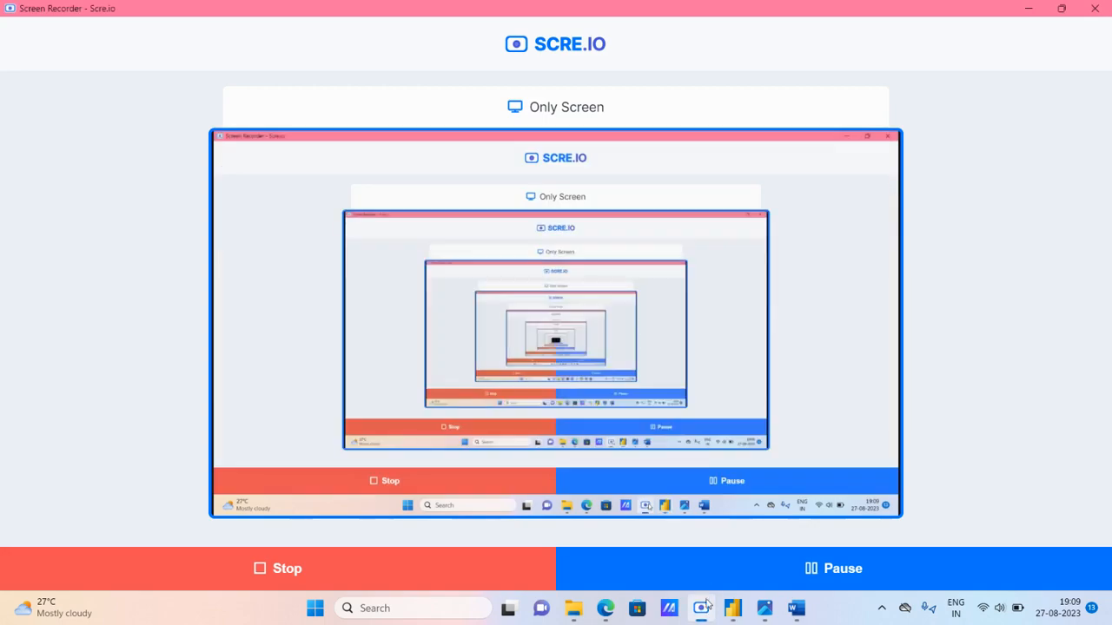